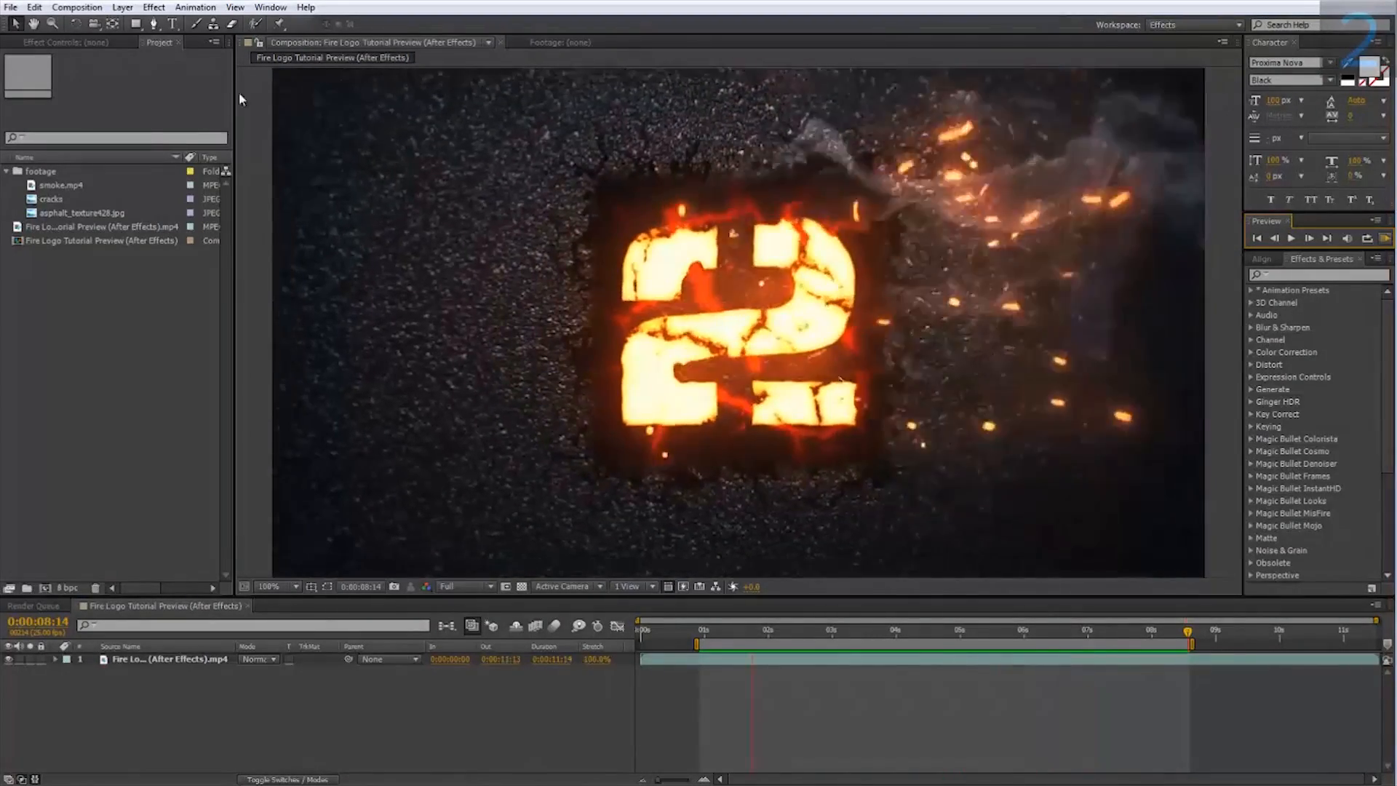
# Step: Create a 1280 x 720, 24 fps, 8-second composition named "fire logo 02" and place asphalt_texture428.jpg in its timeline
pyautogui.click(77, 8)
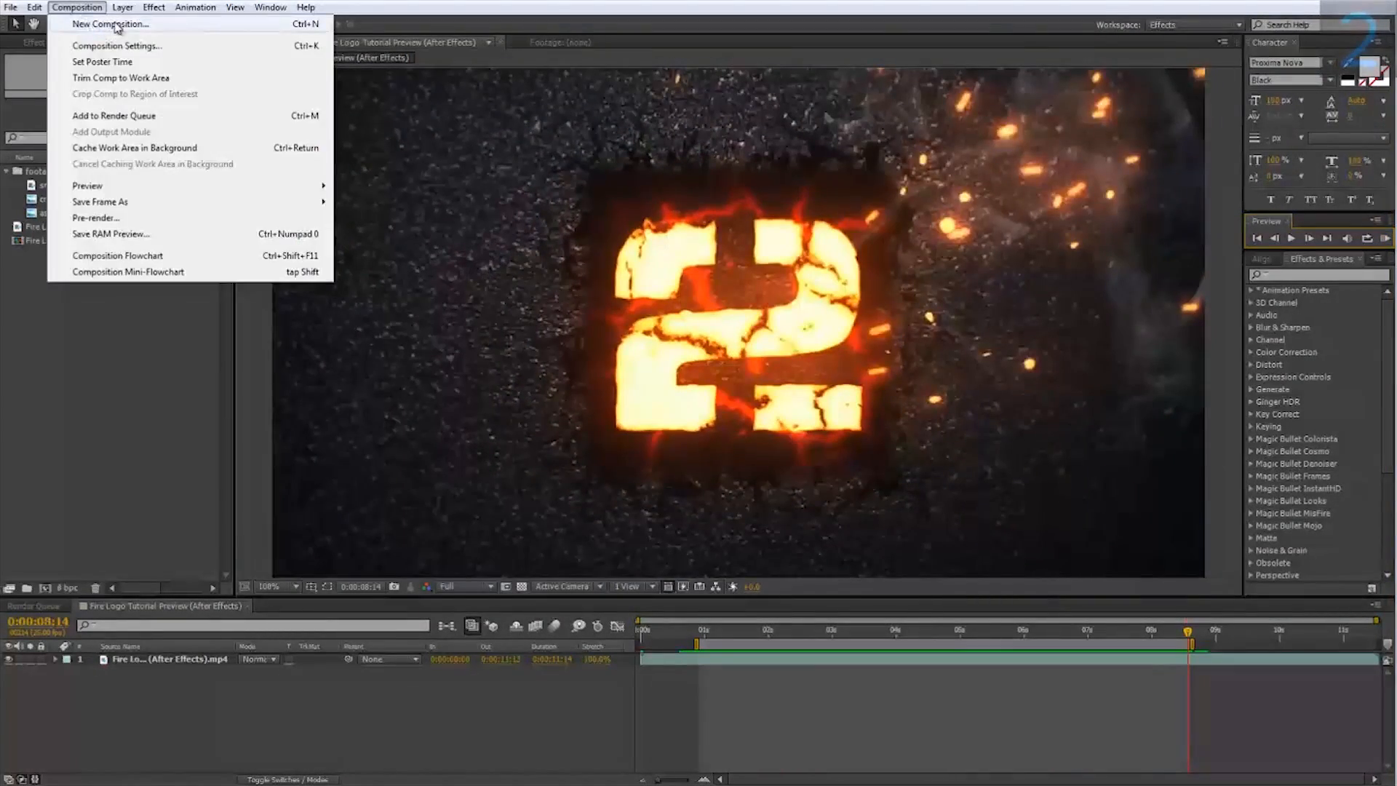
pyautogui.click(115, 26)
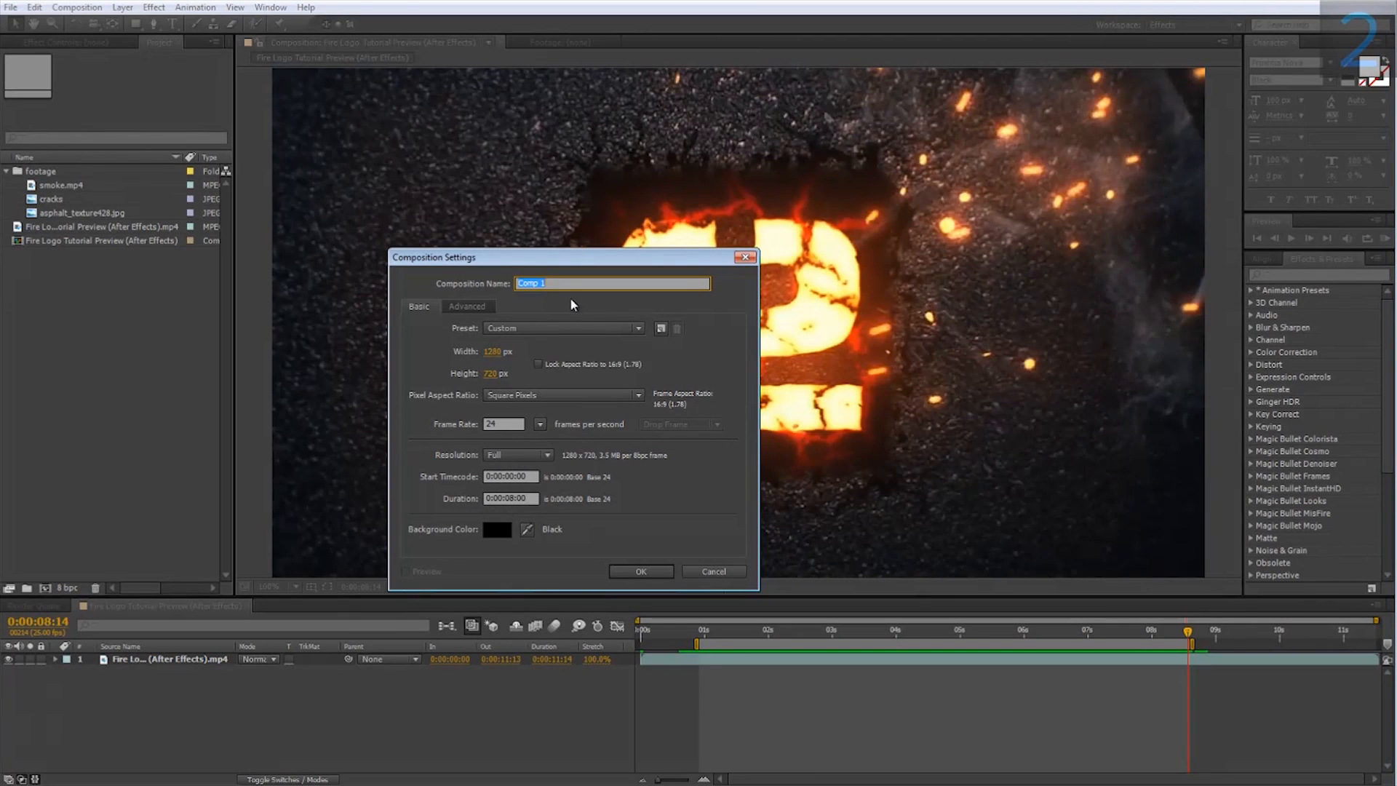
pyautogui.write('fire logo 02')
pyautogui.click(630, 569)
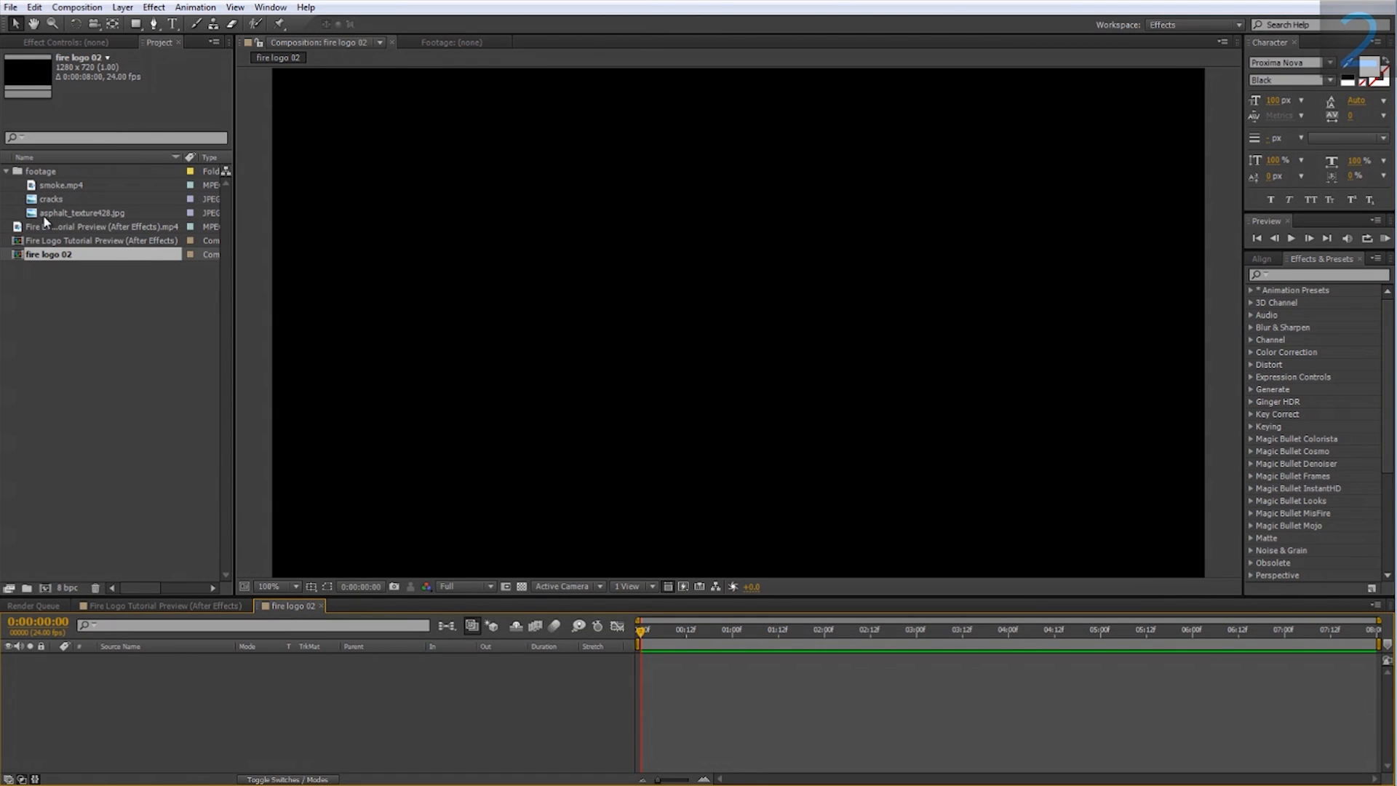
pyautogui.moveTo(45, 216); pyautogui.dragTo(141, 668)
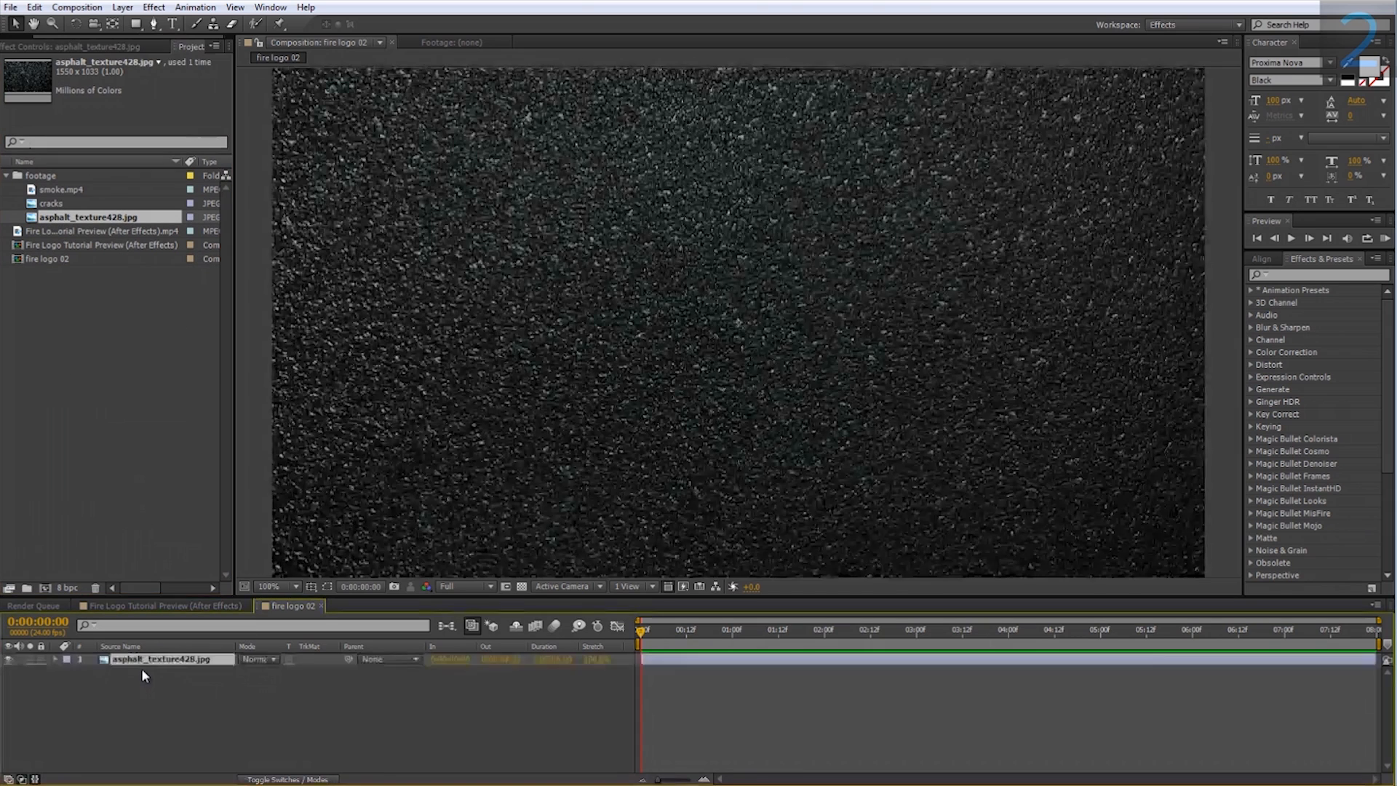
# Step: Examine the asphalt texture's coverage of the composition frame and its surface detail up close
pyautogui.press(',')
pyautogui.press(',')
pyautogui.moveTo(482, 327); pyautogui.dragTo(426, 323)
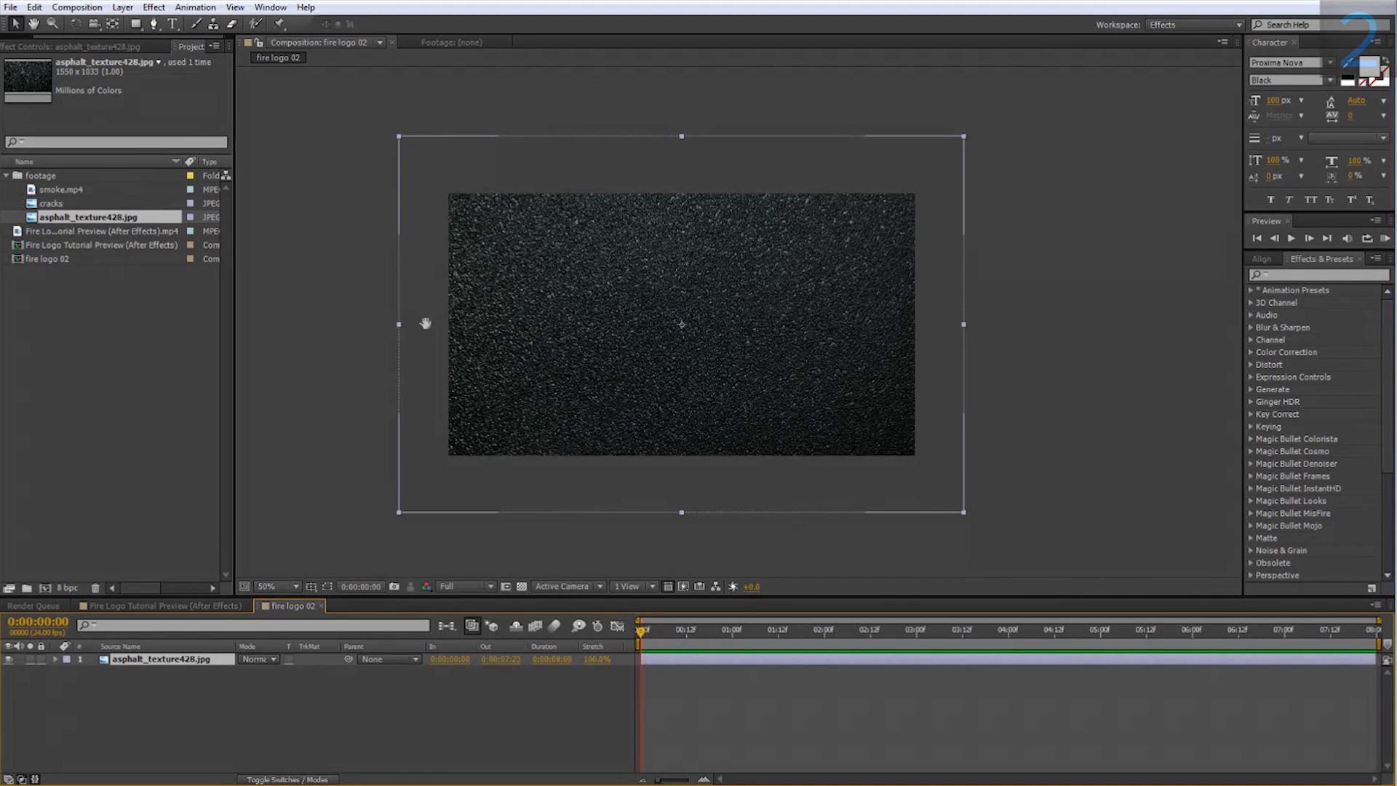
pyautogui.middleClick(425, 324)
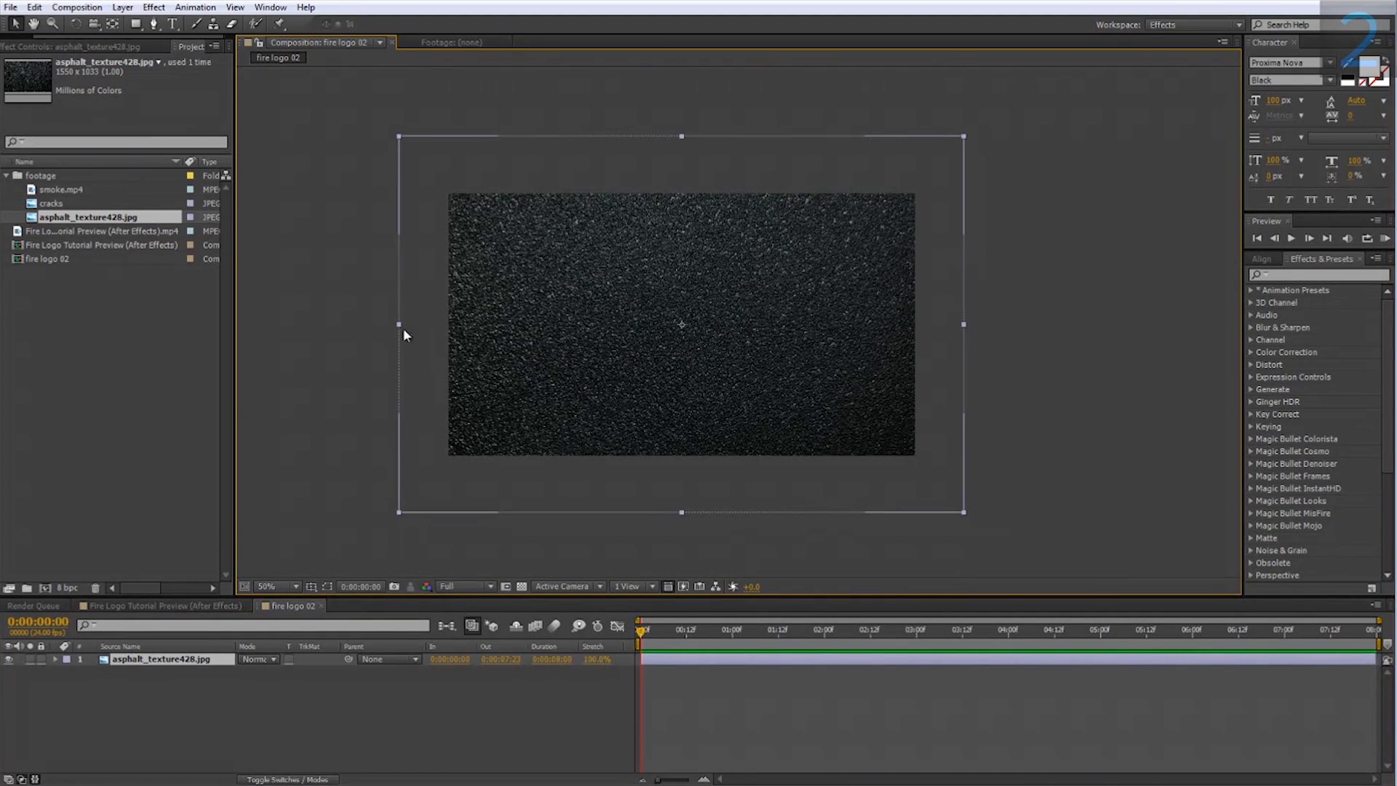
pyautogui.scroll(1, 380, 509)
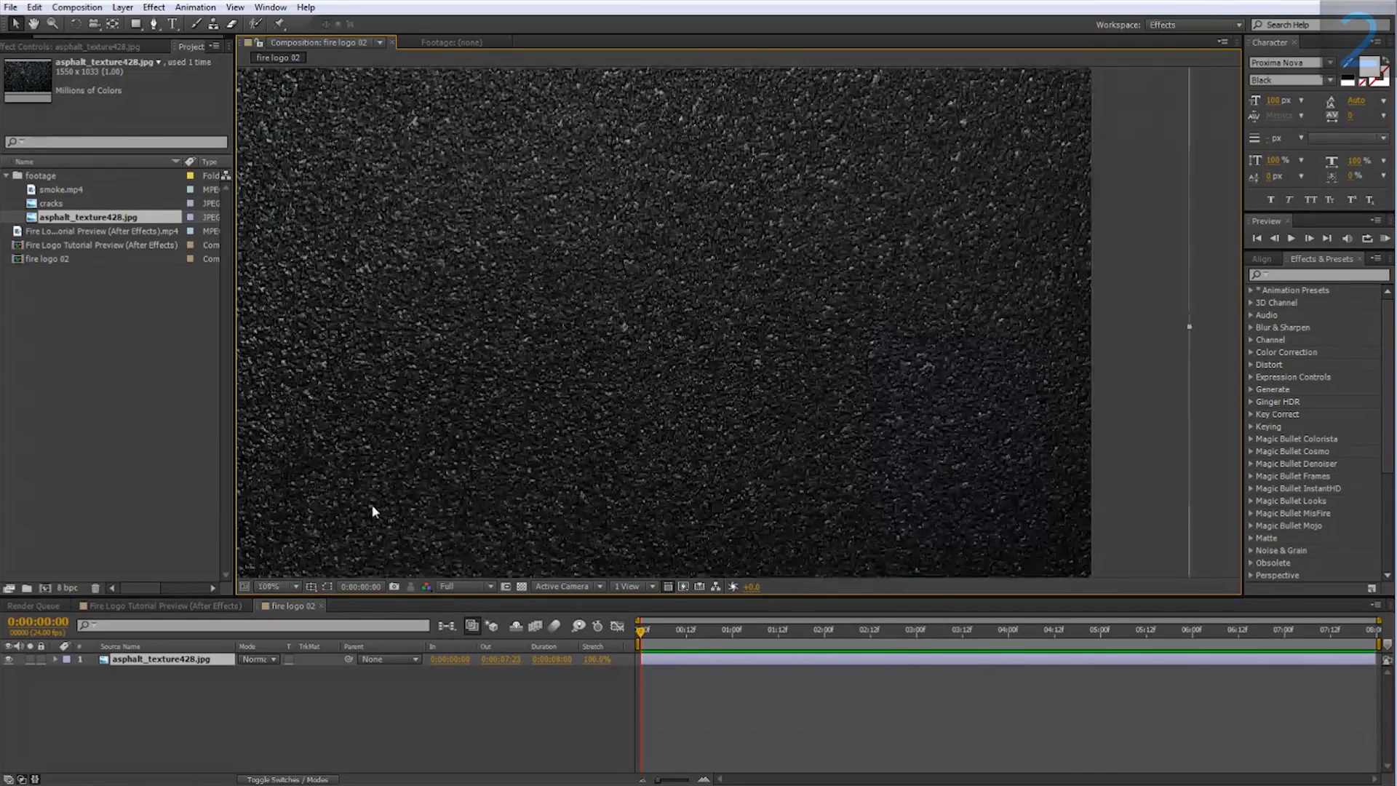
pyautogui.moveTo(396, 505); pyautogui.dragTo(458, 512)
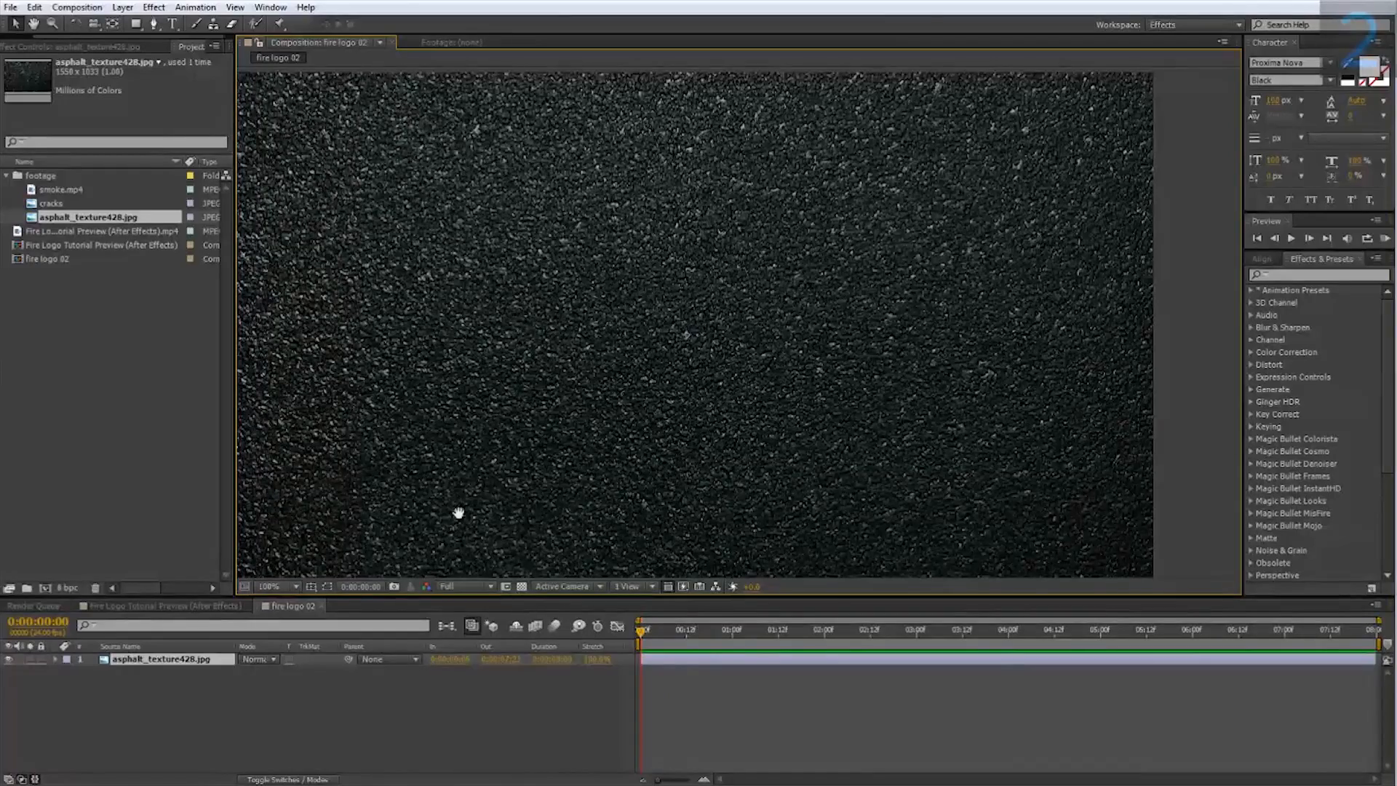
pyautogui.scroll(2, 458, 502)
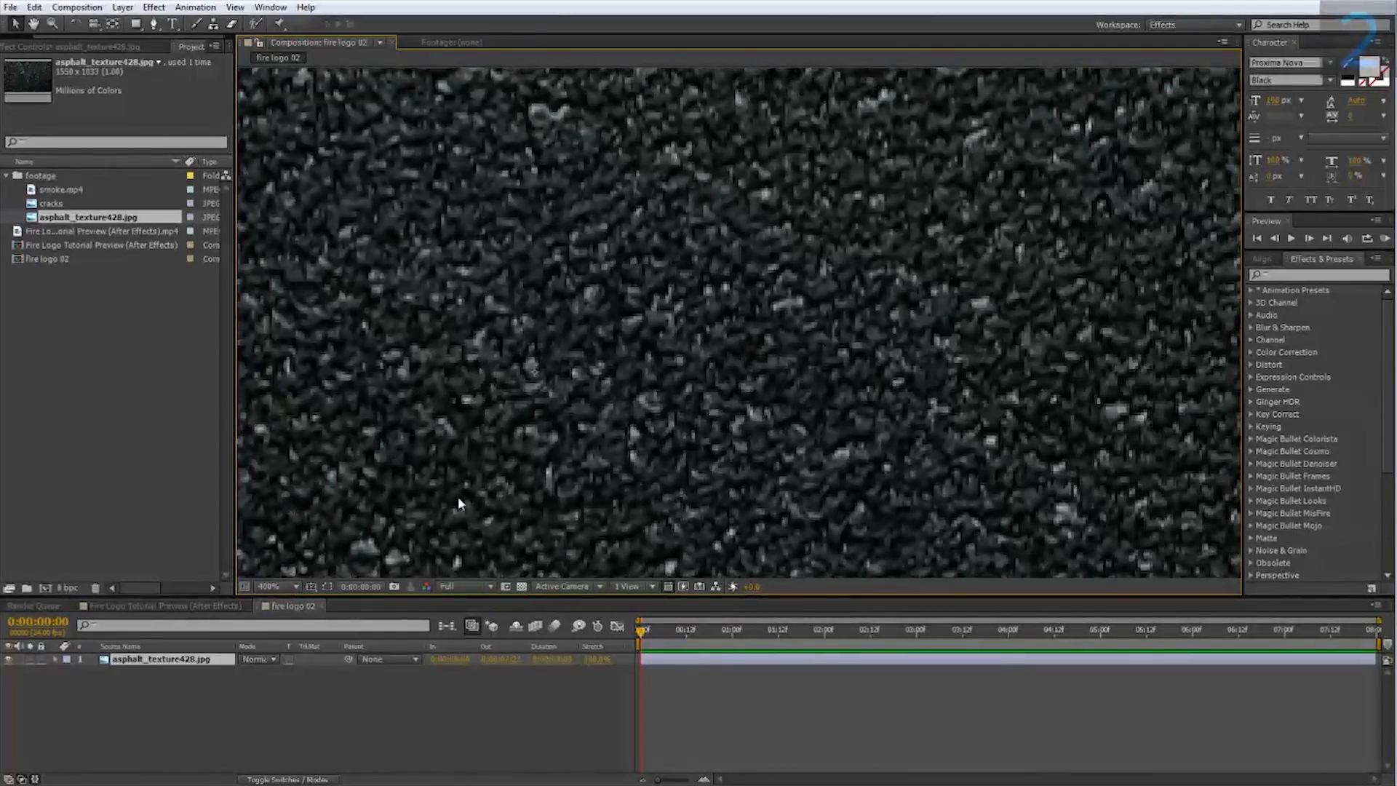
pyautogui.scroll(-2, 451, 350)
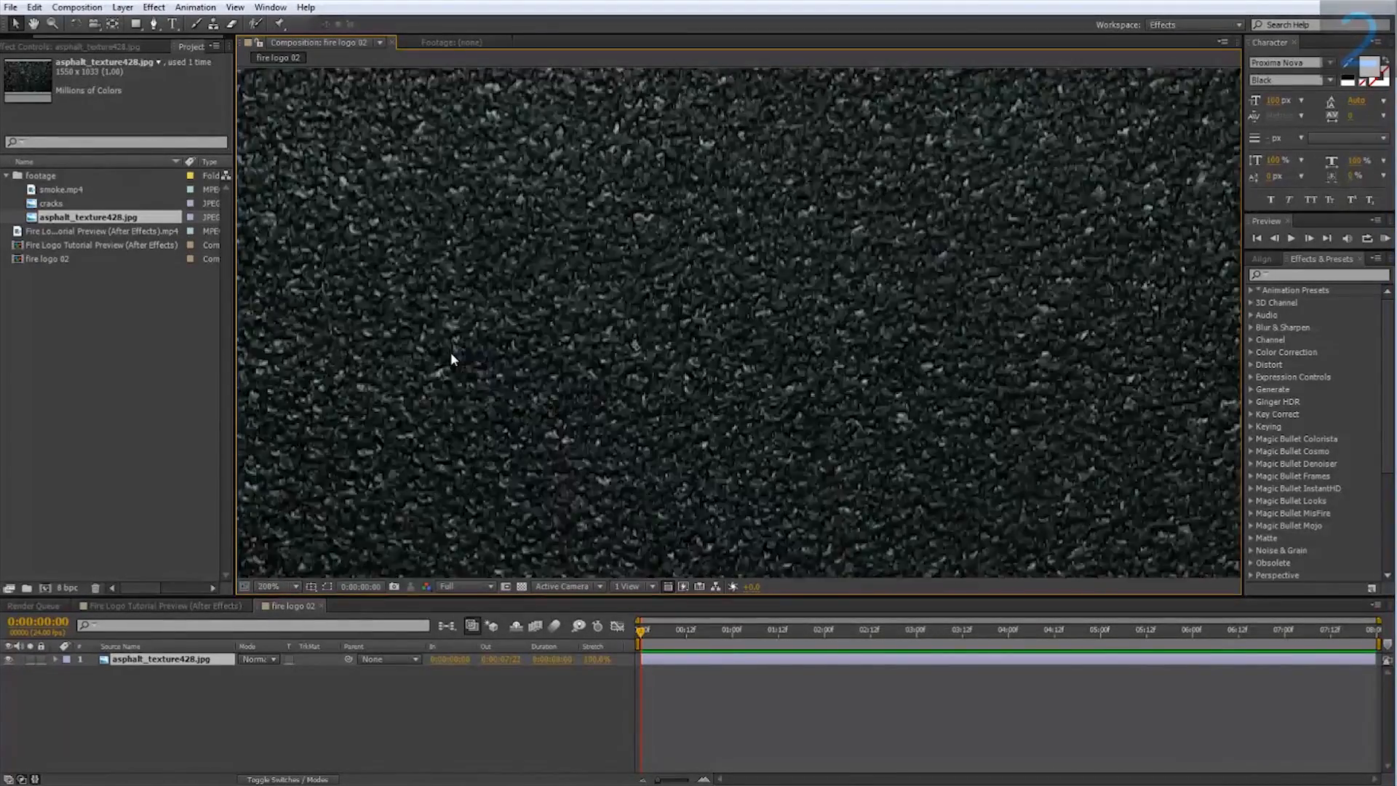
pyautogui.moveTo(445, 362)
pyautogui.mouseDown()
pyautogui.moveTo(478, 362)
pyautogui.moveTo(446, 362)
pyautogui.mouseUp()
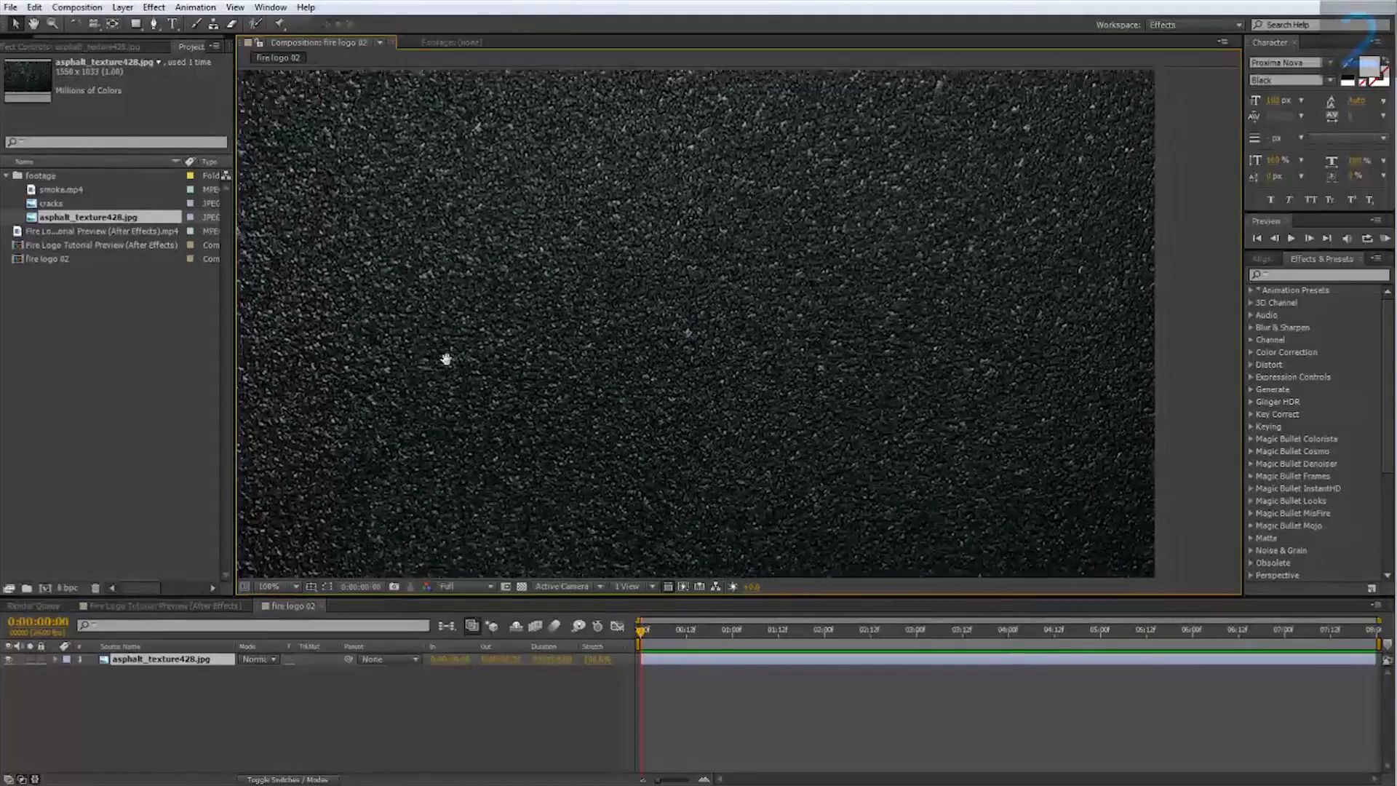
# Step: Apply the Tint color correction effect to the asphalt texture layer
pyautogui.rightClick(169, 662)
pyautogui.moveTo(182, 323)
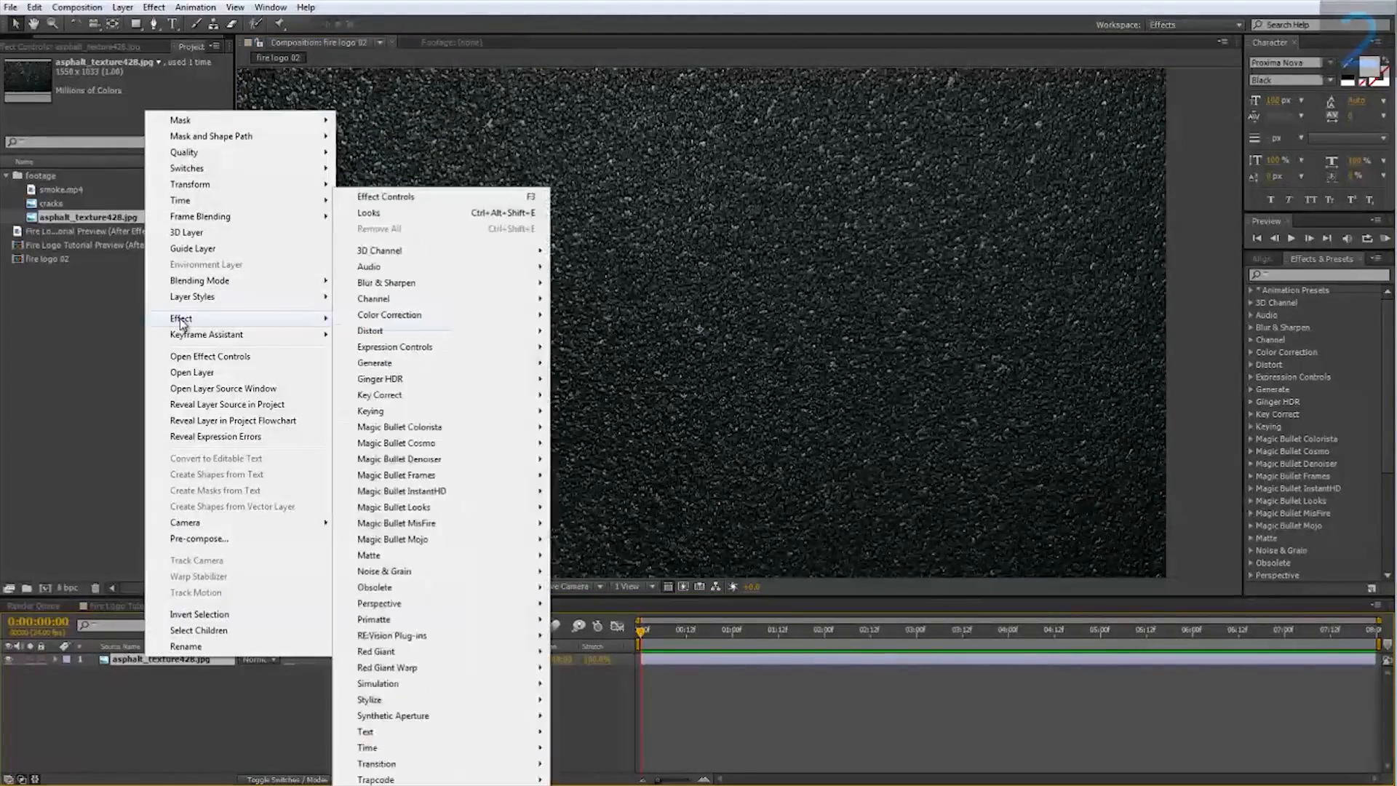
pyautogui.moveTo(411, 320)
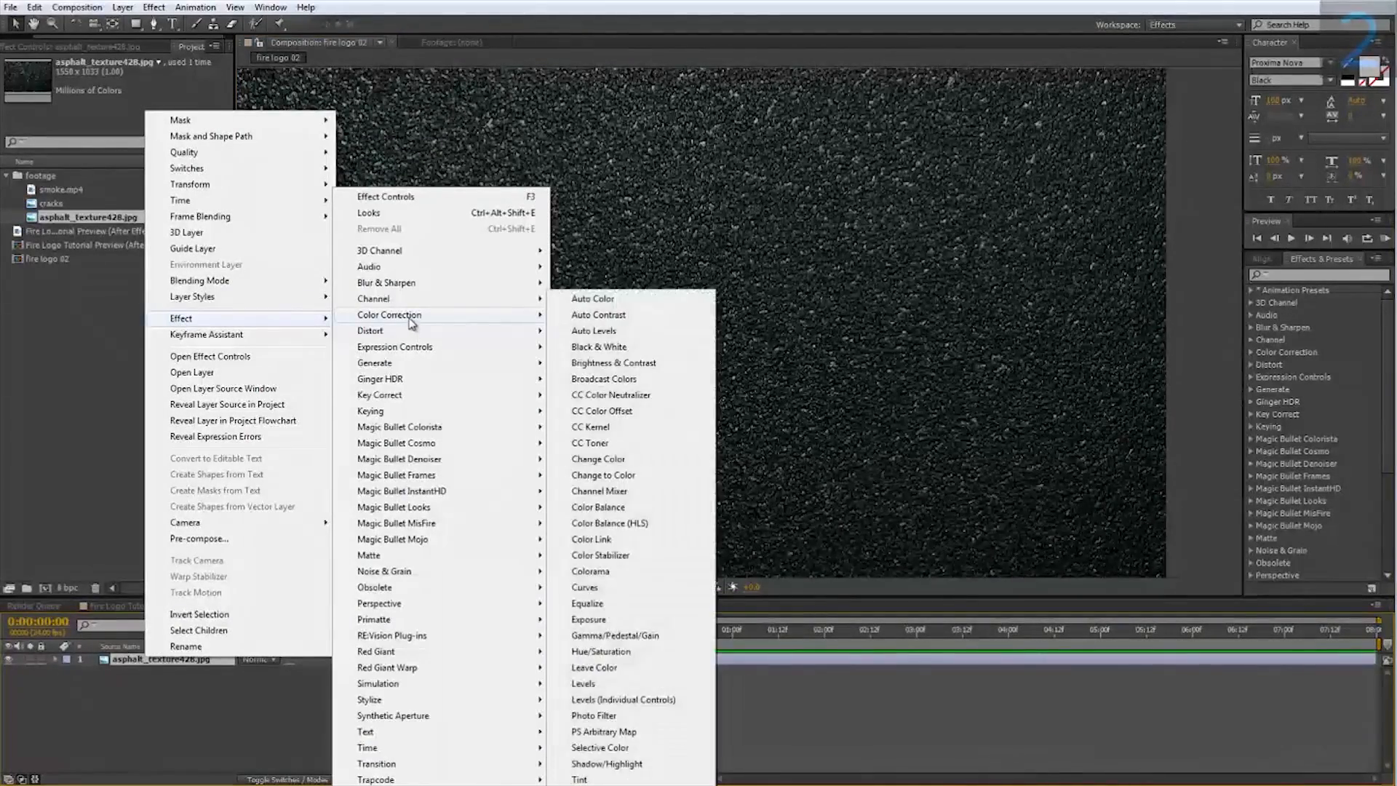
pyautogui.click(582, 780)
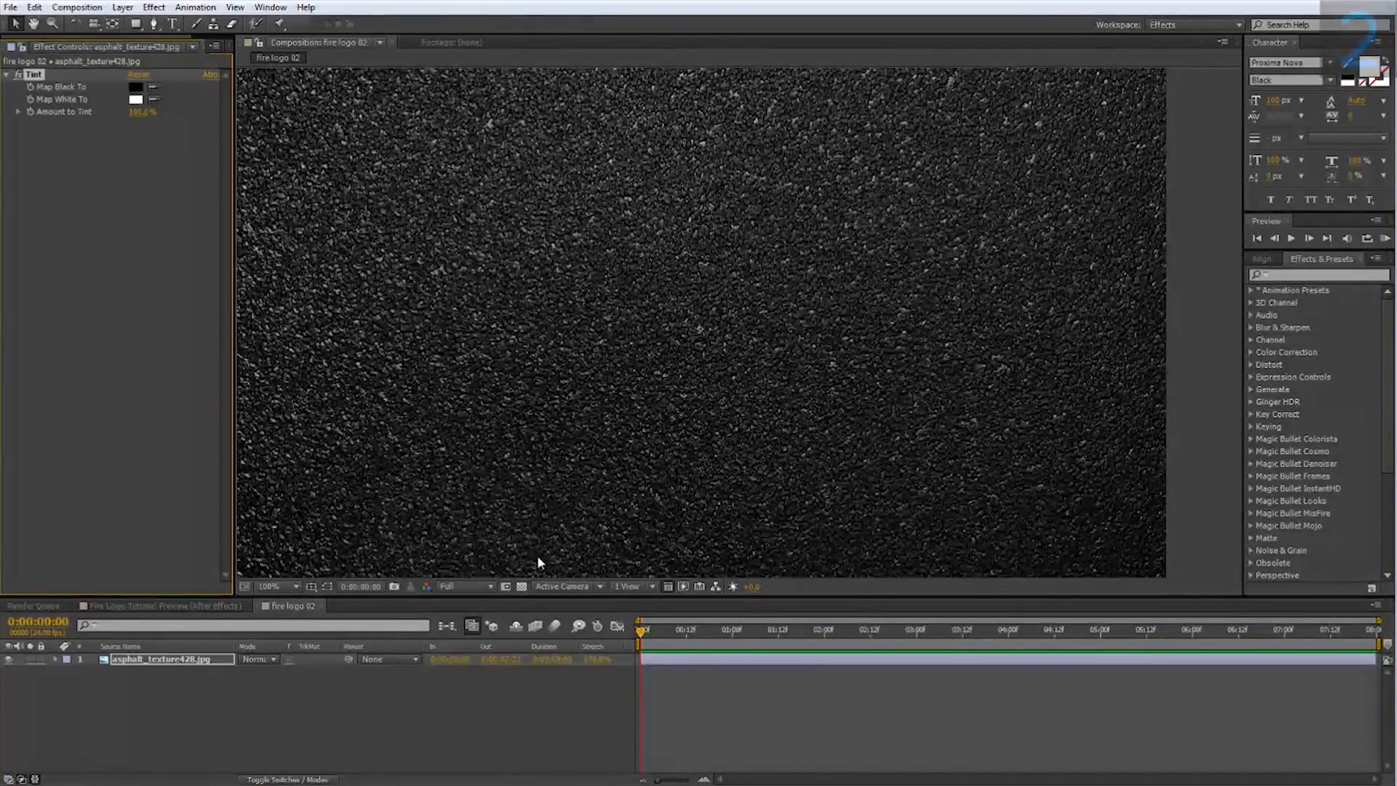
# Step: After checking the reference composition, draw a square mask on the asphalt layer, centred in the frame
pyautogui.click(166, 605)
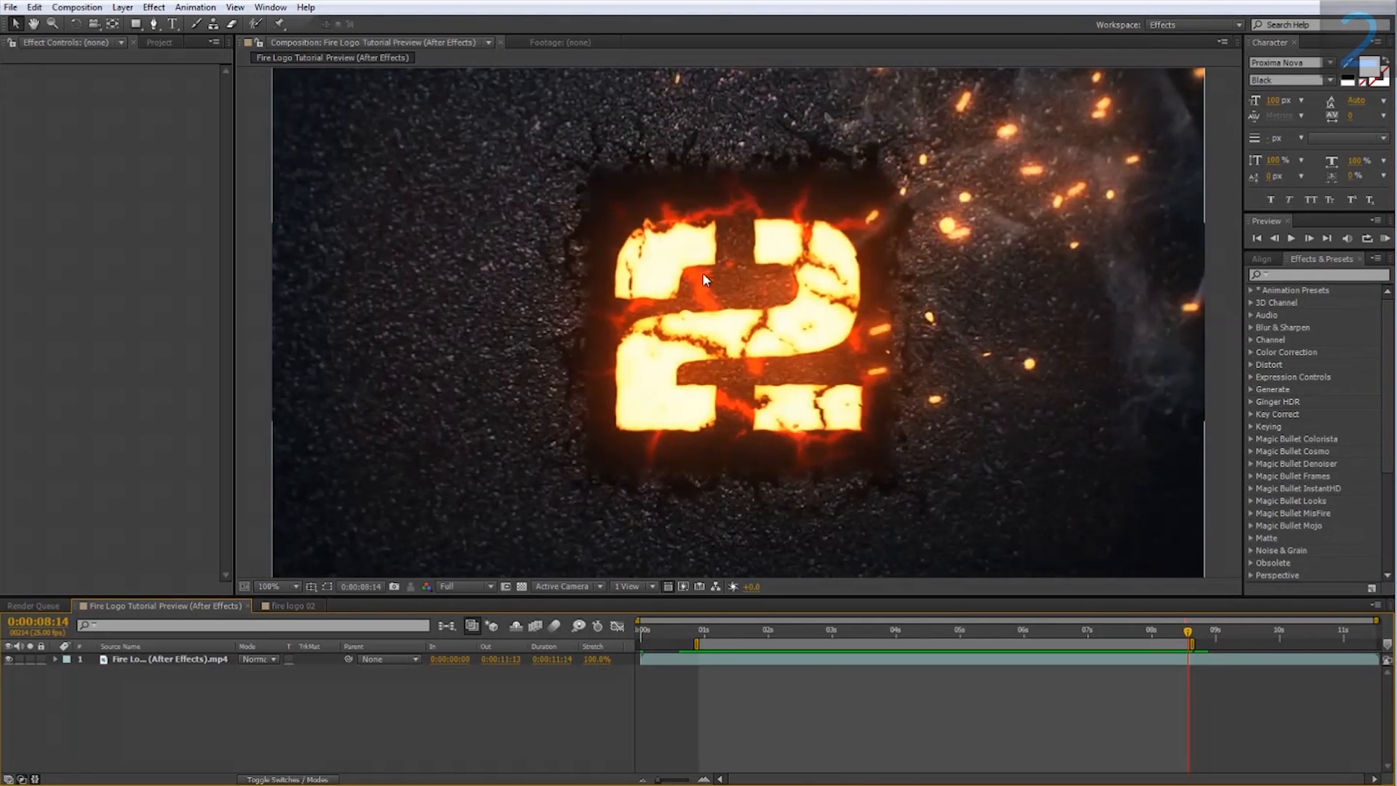
pyautogui.click(309, 605)
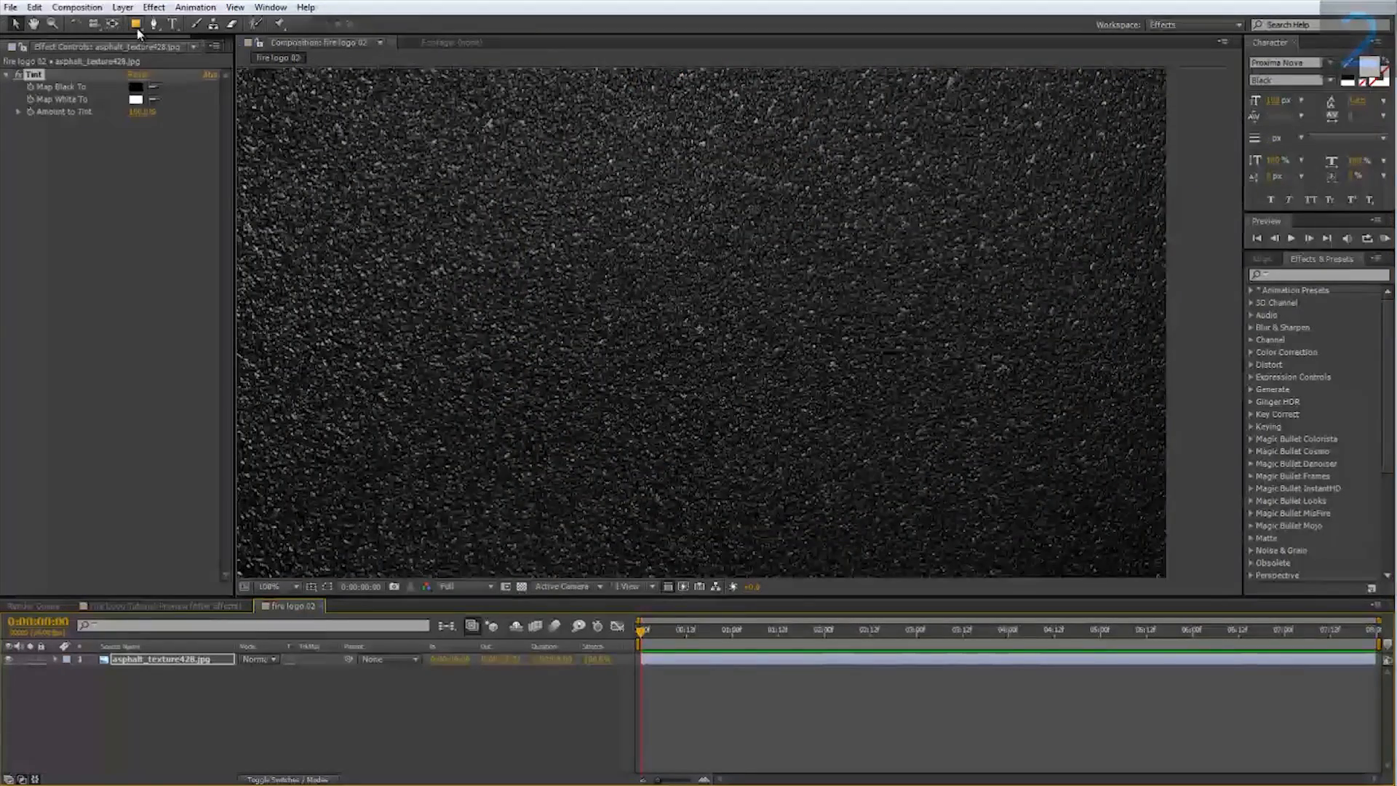
pyautogui.click(136, 25)
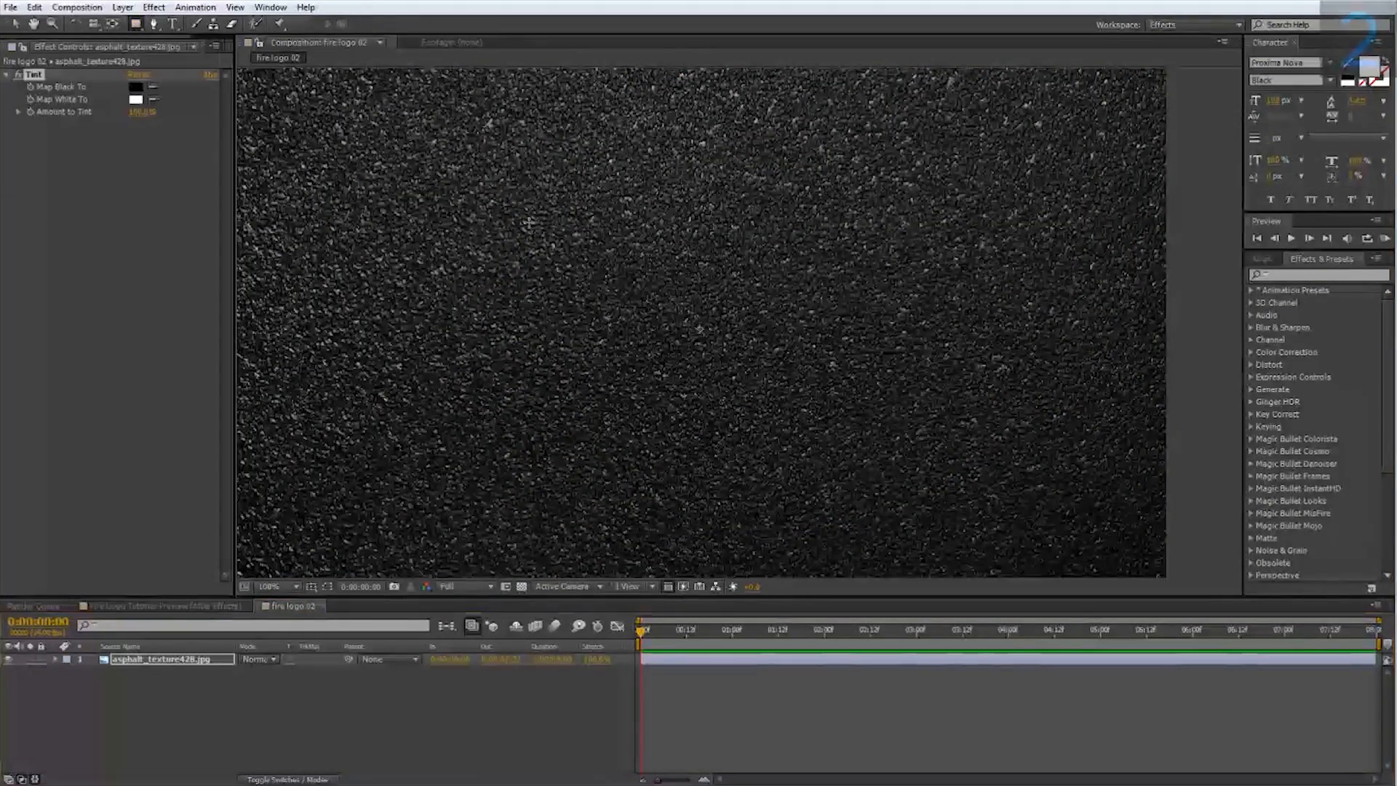
pyautogui.scroll(-1, 496, 252)
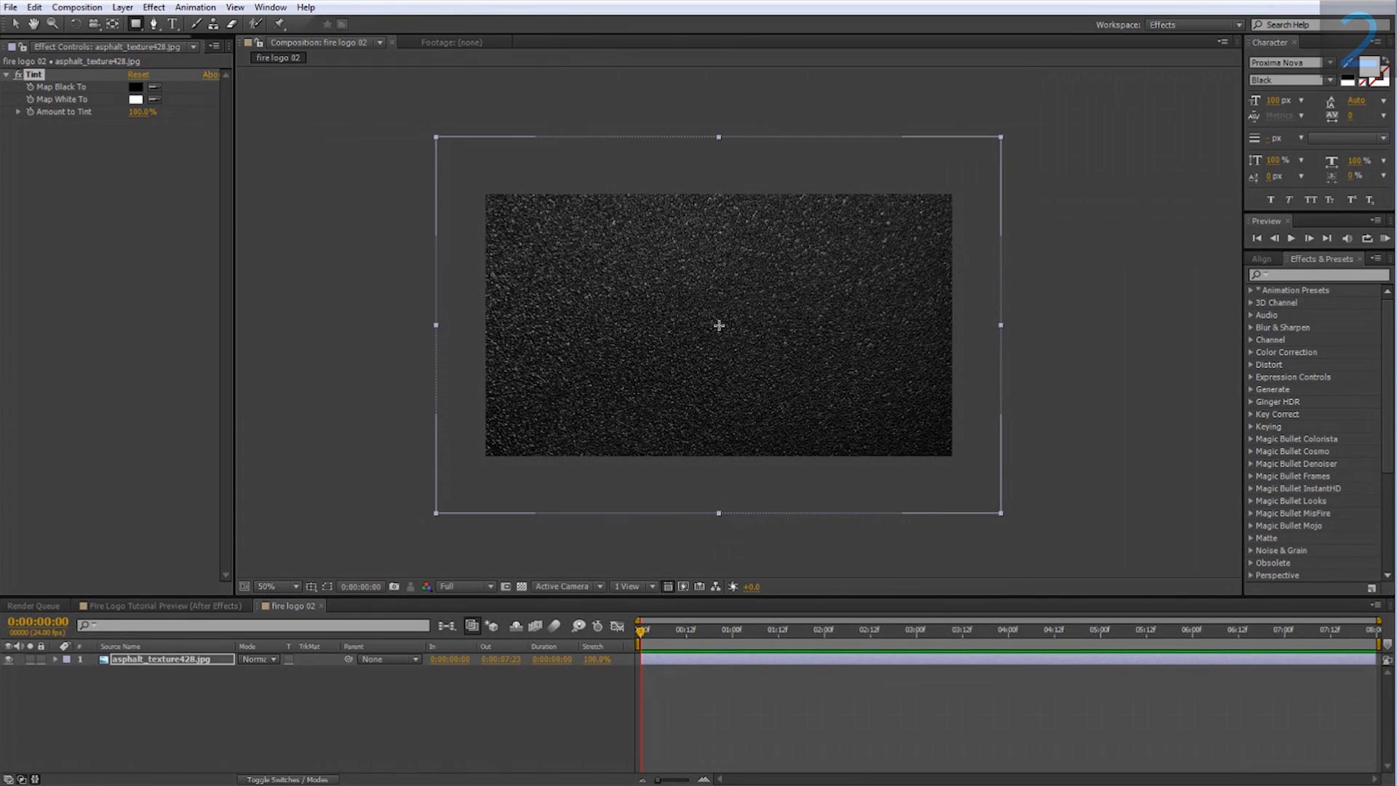
pyautogui.moveTo(719, 325)
pyautogui.mouseDown()
pyautogui.moveTo(789, 383)
pyautogui.moveTo(777, 363)
pyautogui.moveTo(764, 379)
pyautogui.moveTo(786, 403)
pyautogui.moveTo(777, 390)
pyautogui.mouseUp()
pyautogui.press('ctrl')
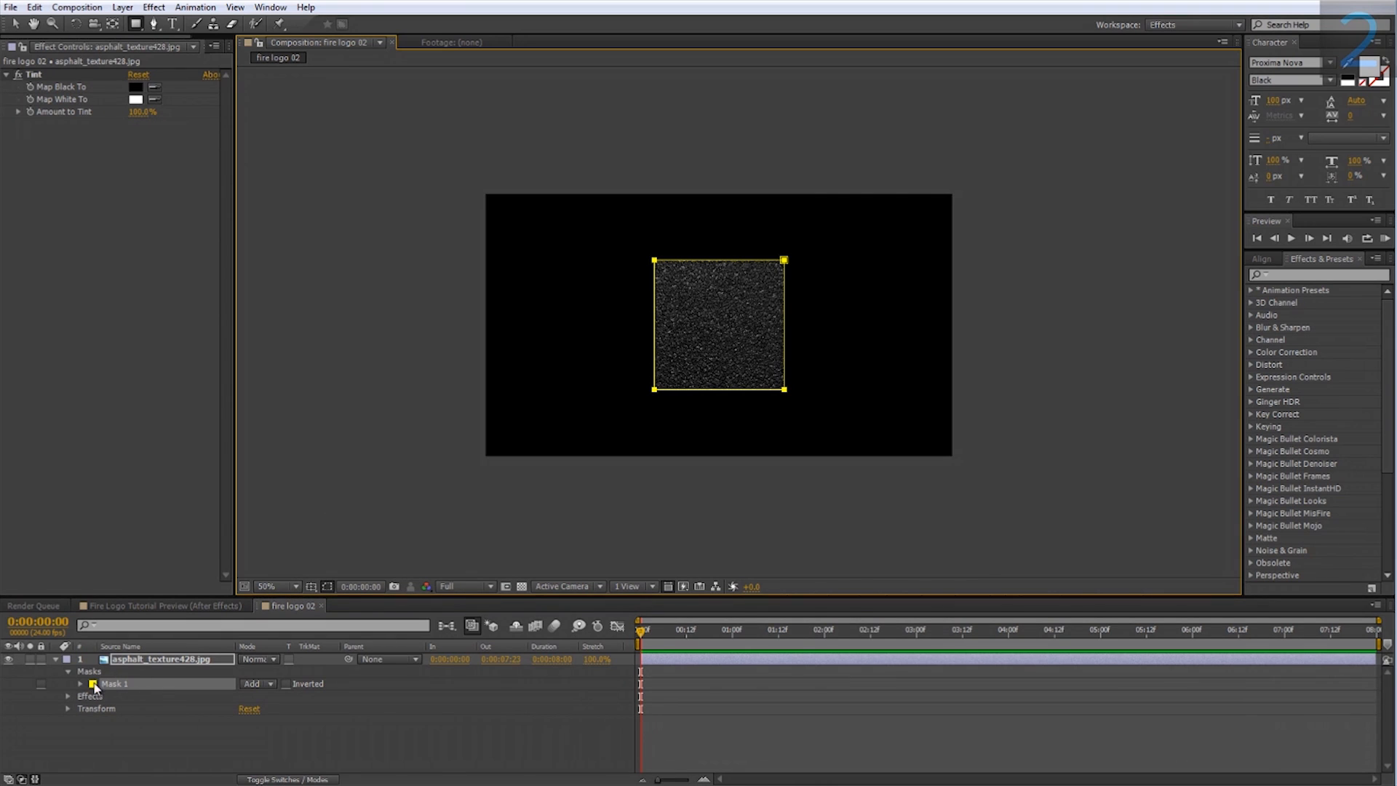
# Step: Set the square mask's mode to Subtract and its feather to 25 pixels
pyautogui.click(246, 686)
pyautogui.click(269, 607)
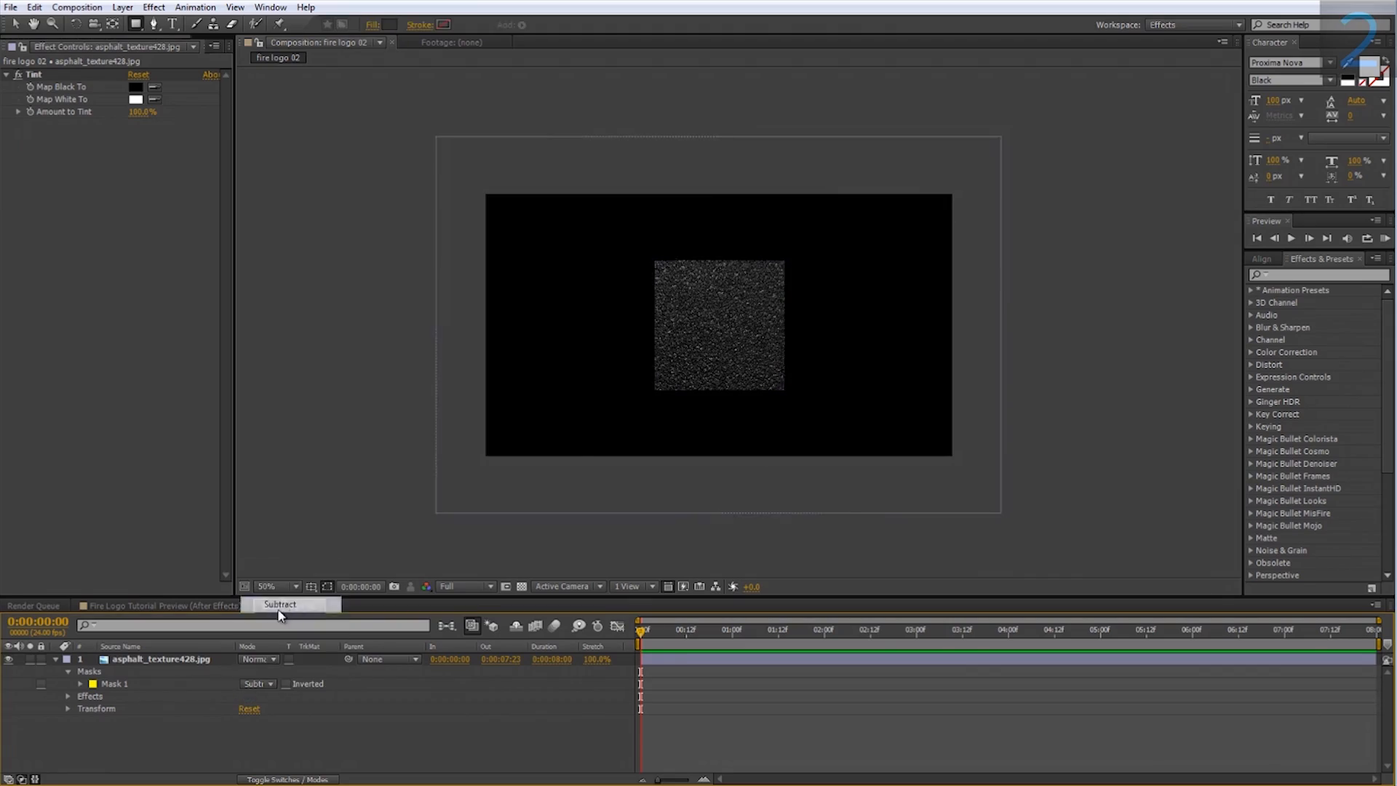
pyautogui.press('.')
pyautogui.click(153, 658)
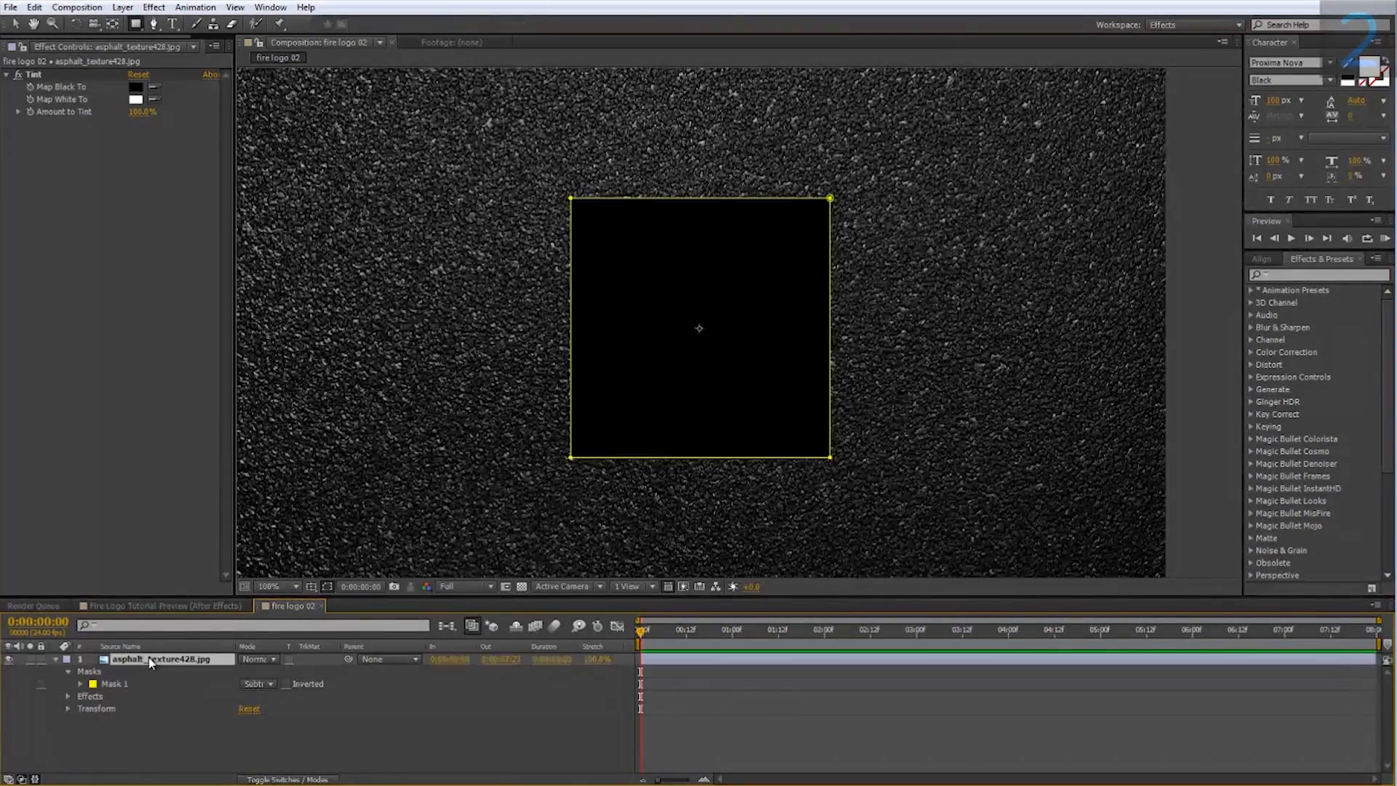
pyautogui.press('f')
pyautogui.click(268, 688)
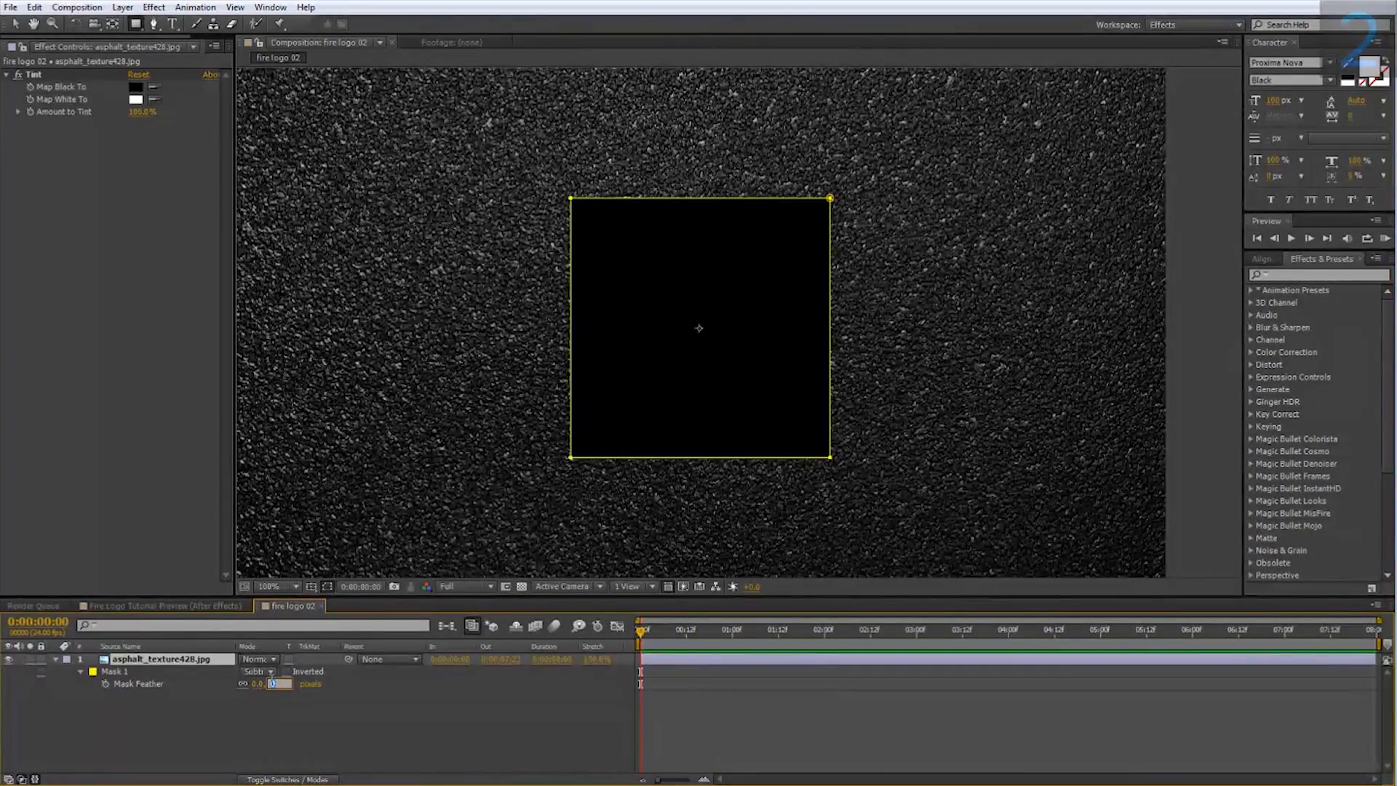
pyautogui.press('Return')
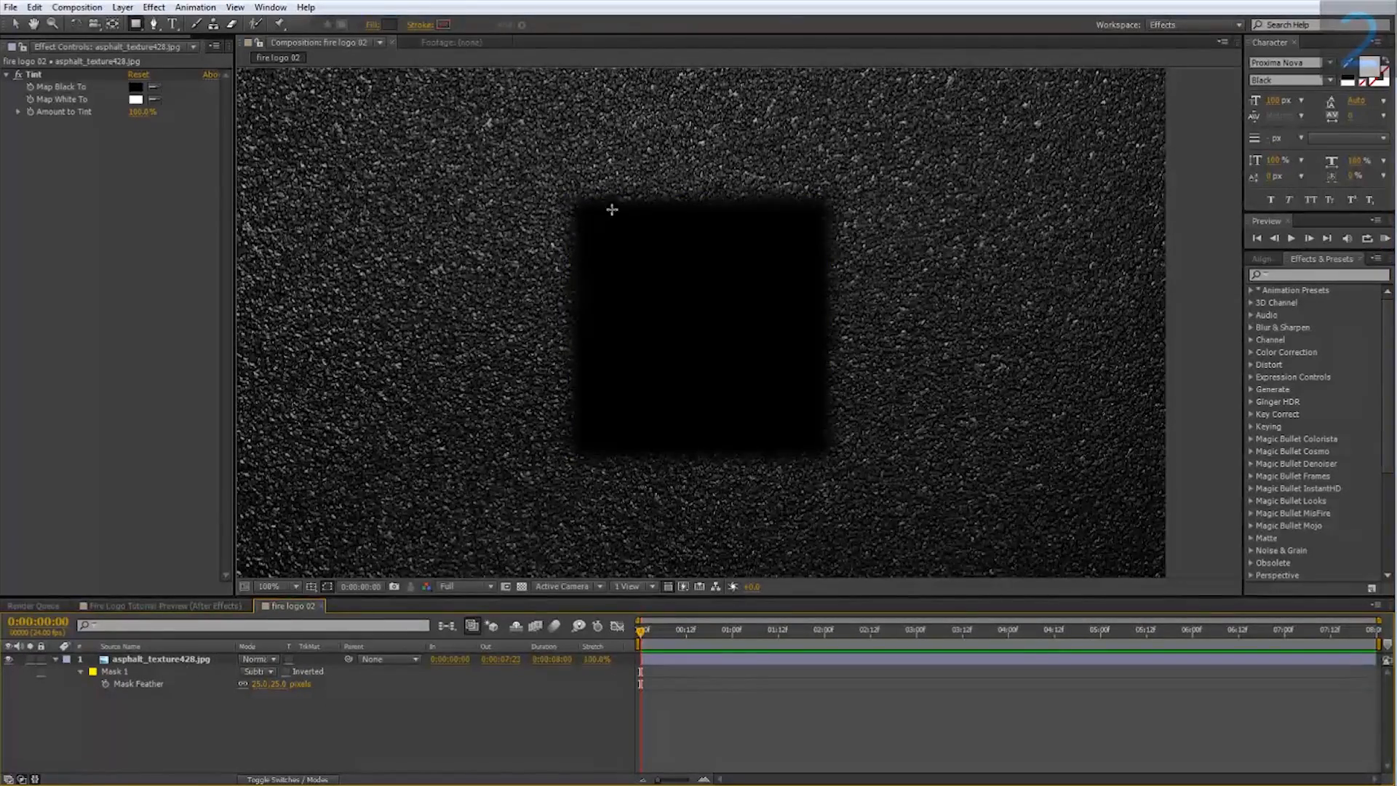
# Step: Add the Roughen Edges effect to the asphalt texture layer and set its edge type to Rusty
pyautogui.click(218, 605)
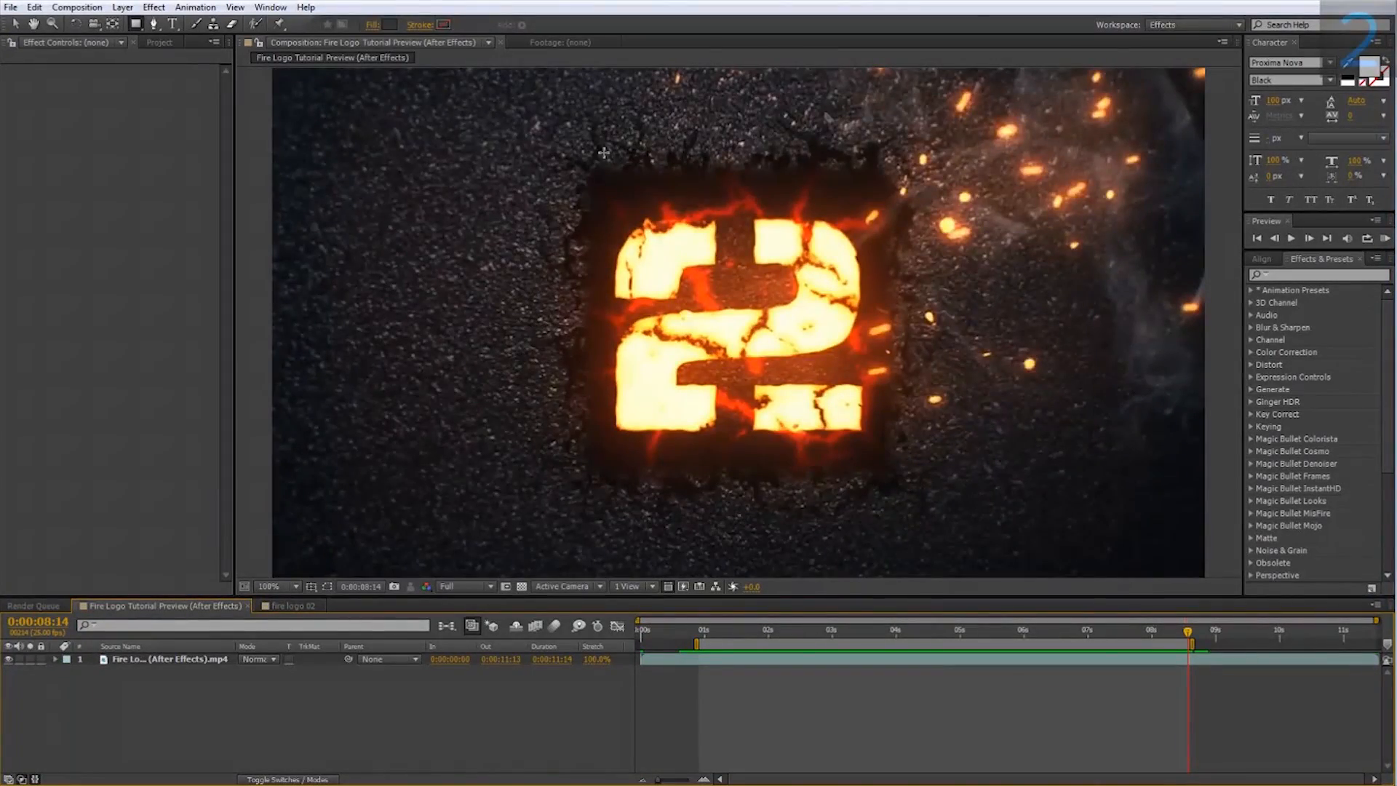
pyautogui.click(271, 606)
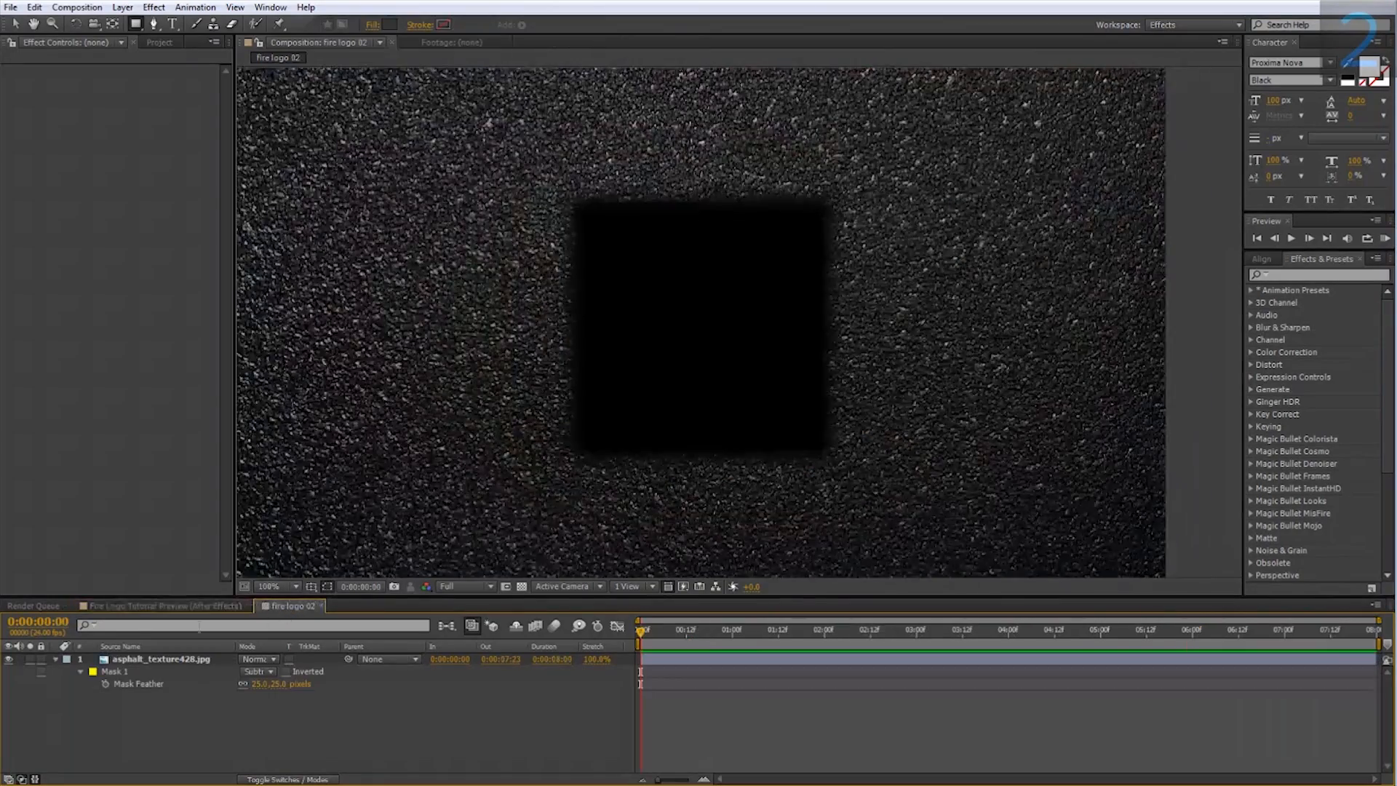
pyautogui.rightClick(180, 655)
pyautogui.moveTo(262, 315)
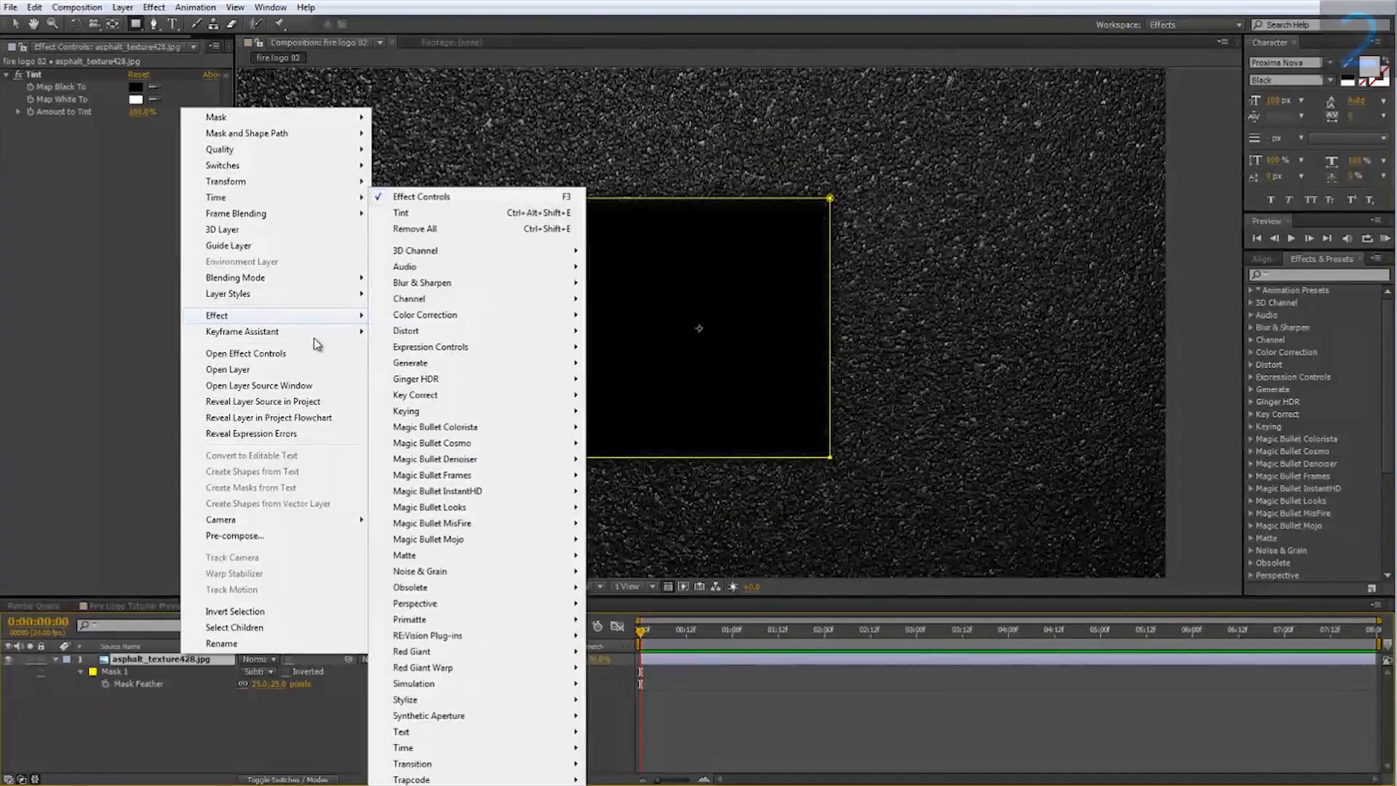
pyautogui.moveTo(435, 700)
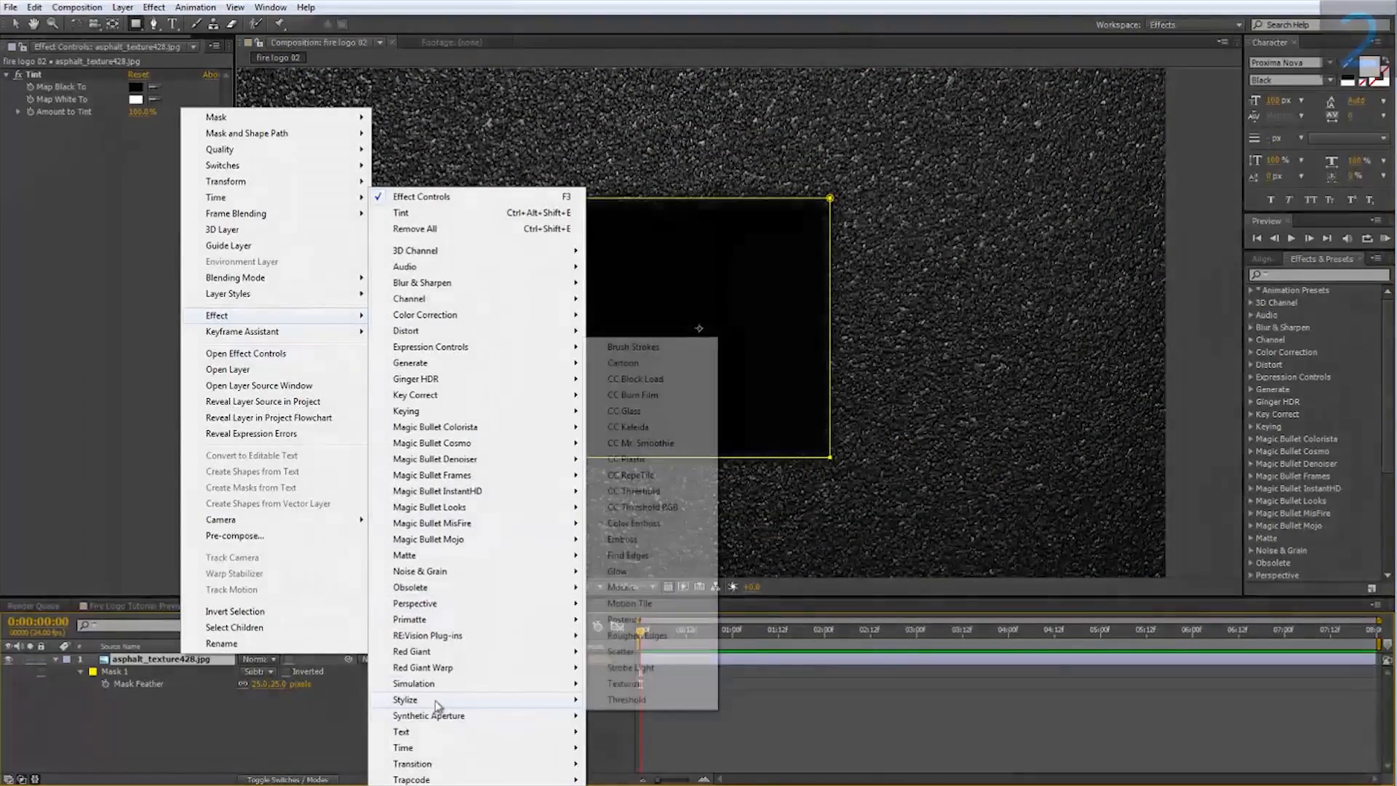
pyautogui.click(636, 636)
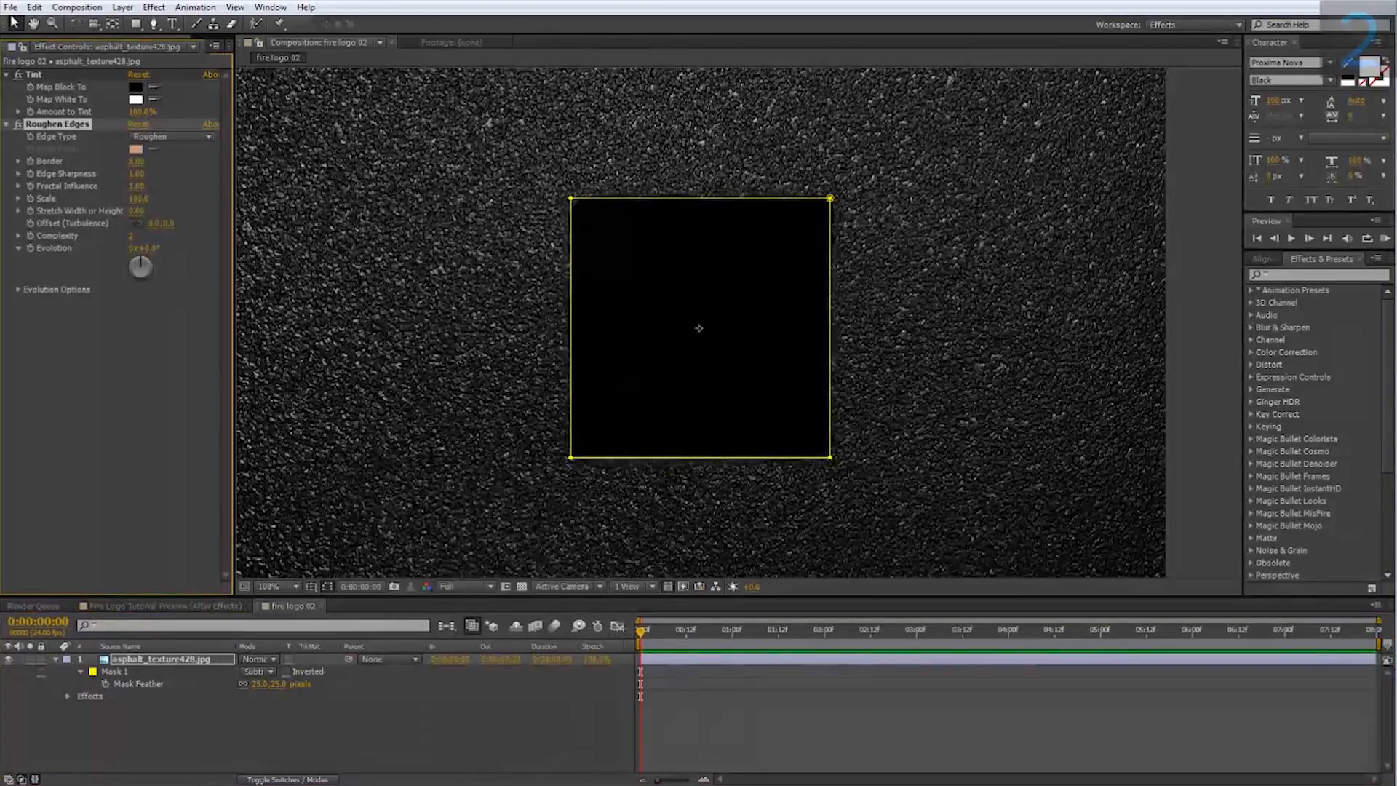
pyautogui.click(161, 137)
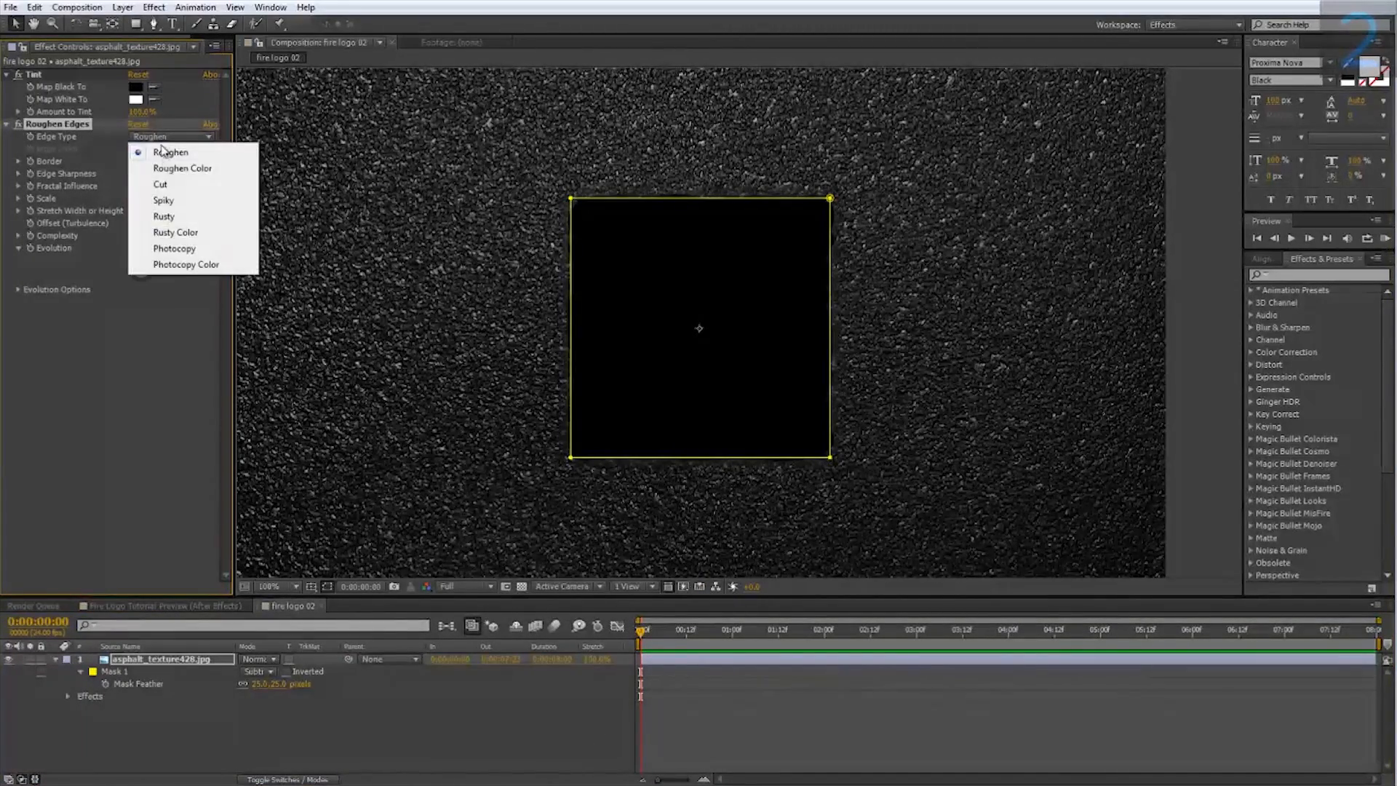
pyautogui.click(164, 217)
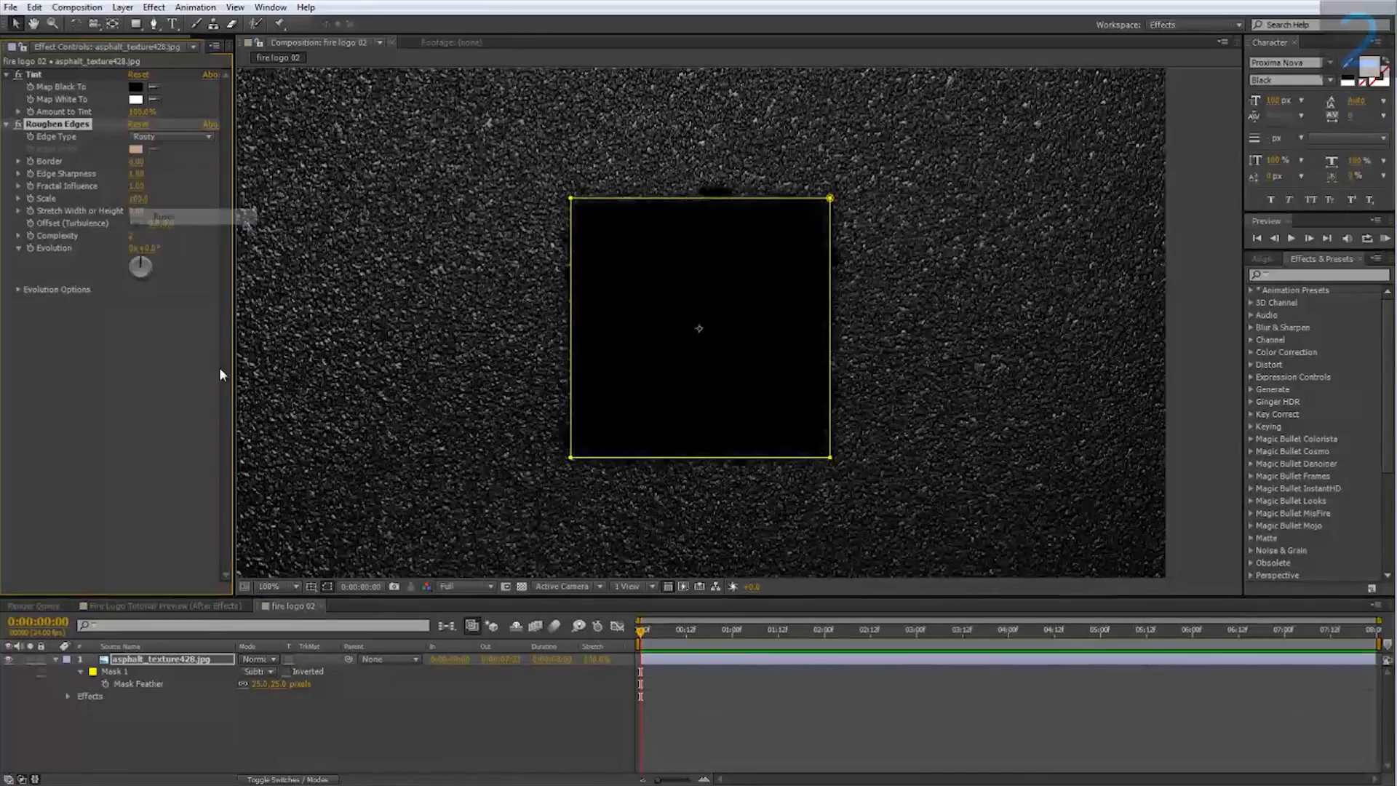
# Step: Hide the mask outline, set Roughen Edges' Border and Edge Sharpness to 10, and compare with the reference composition
pyautogui.click(325, 587)
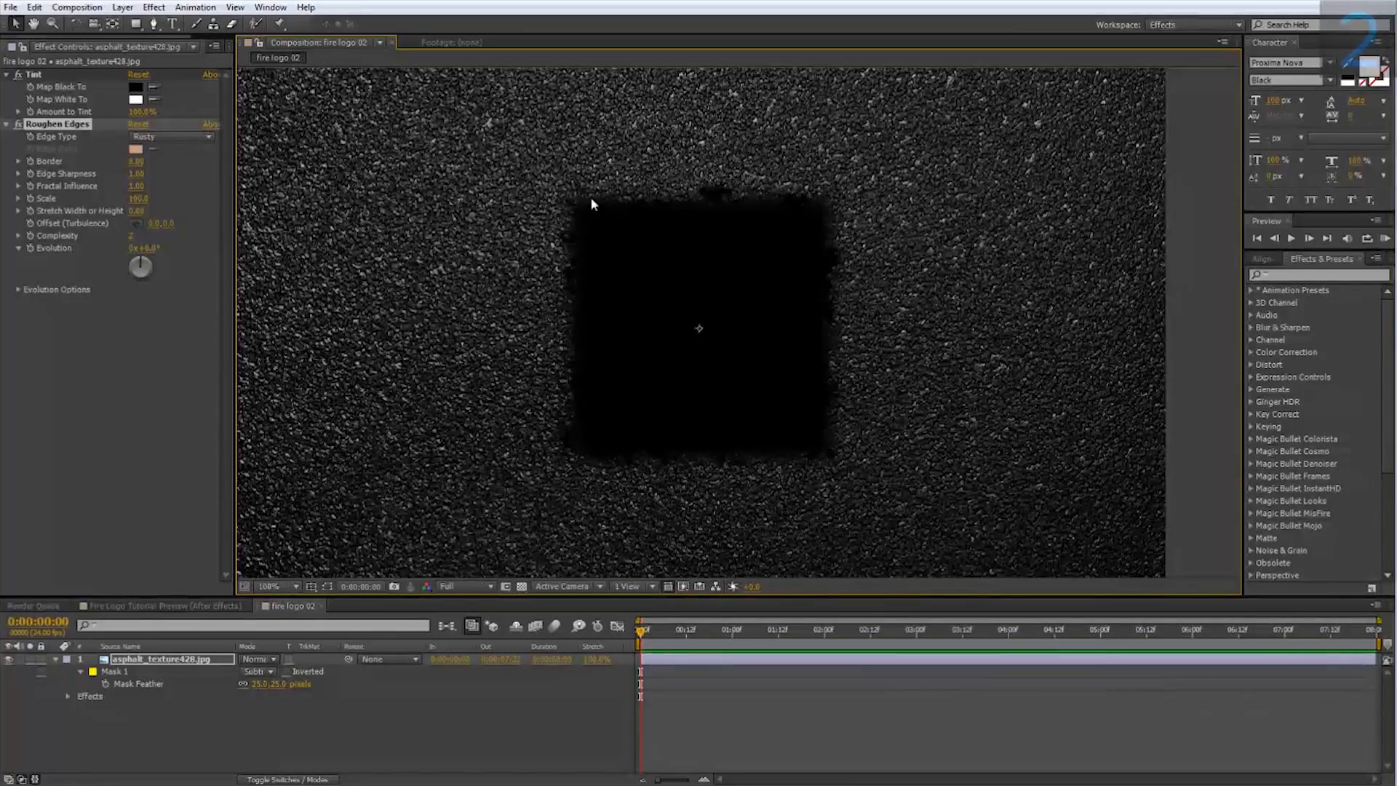
pyautogui.click(135, 161)
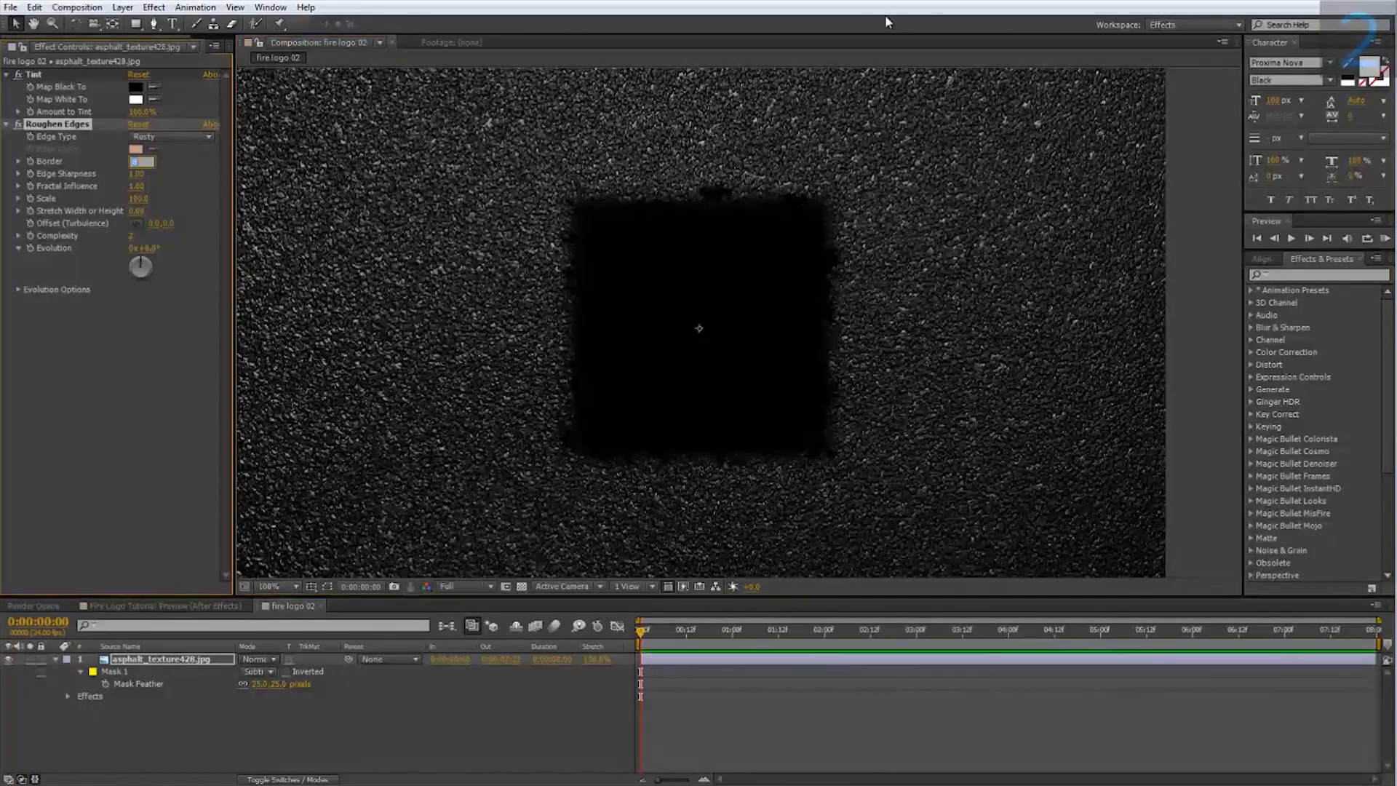
pyautogui.write('10')
pyautogui.press('Return')
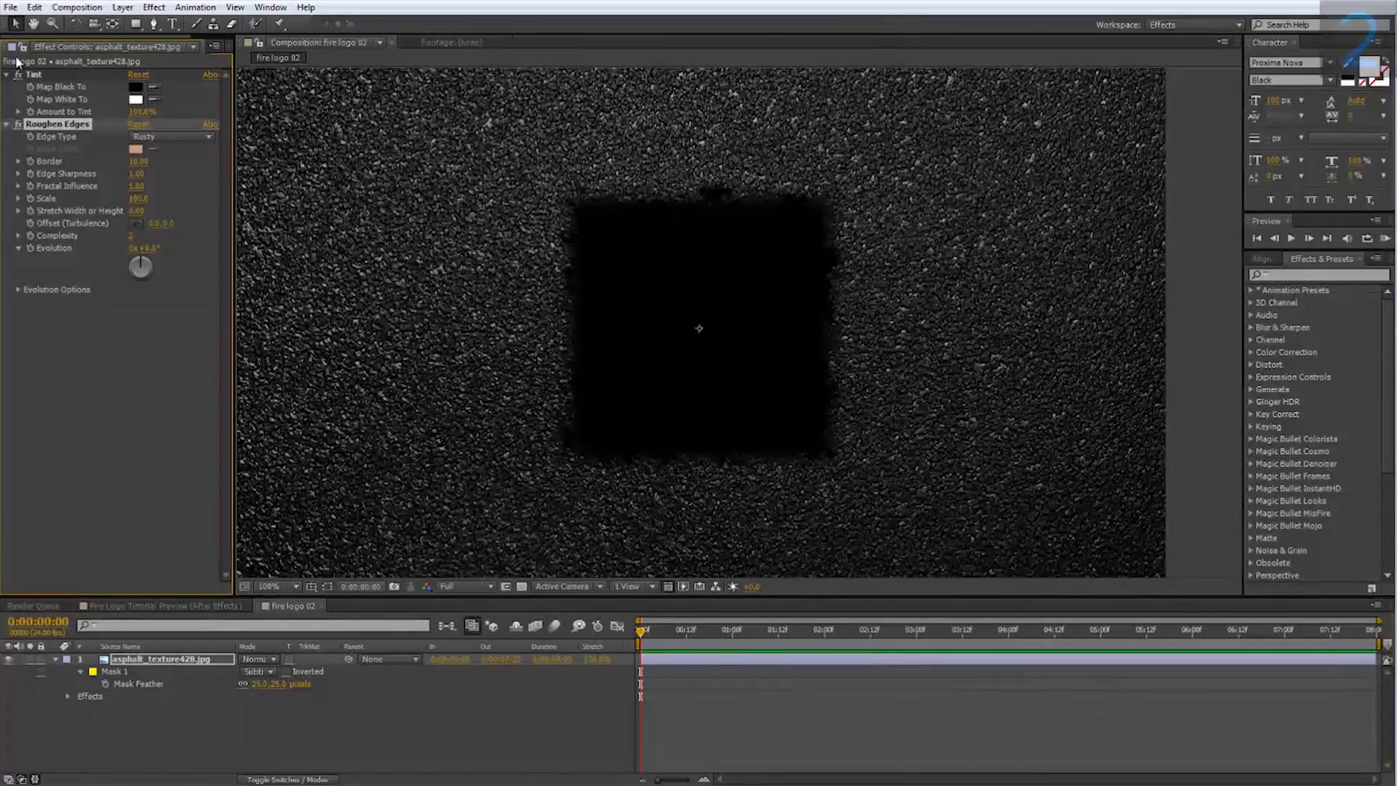
pyautogui.click(134, 174)
pyautogui.write('10')
pyautogui.press('Return')
pyautogui.click(128, 355)
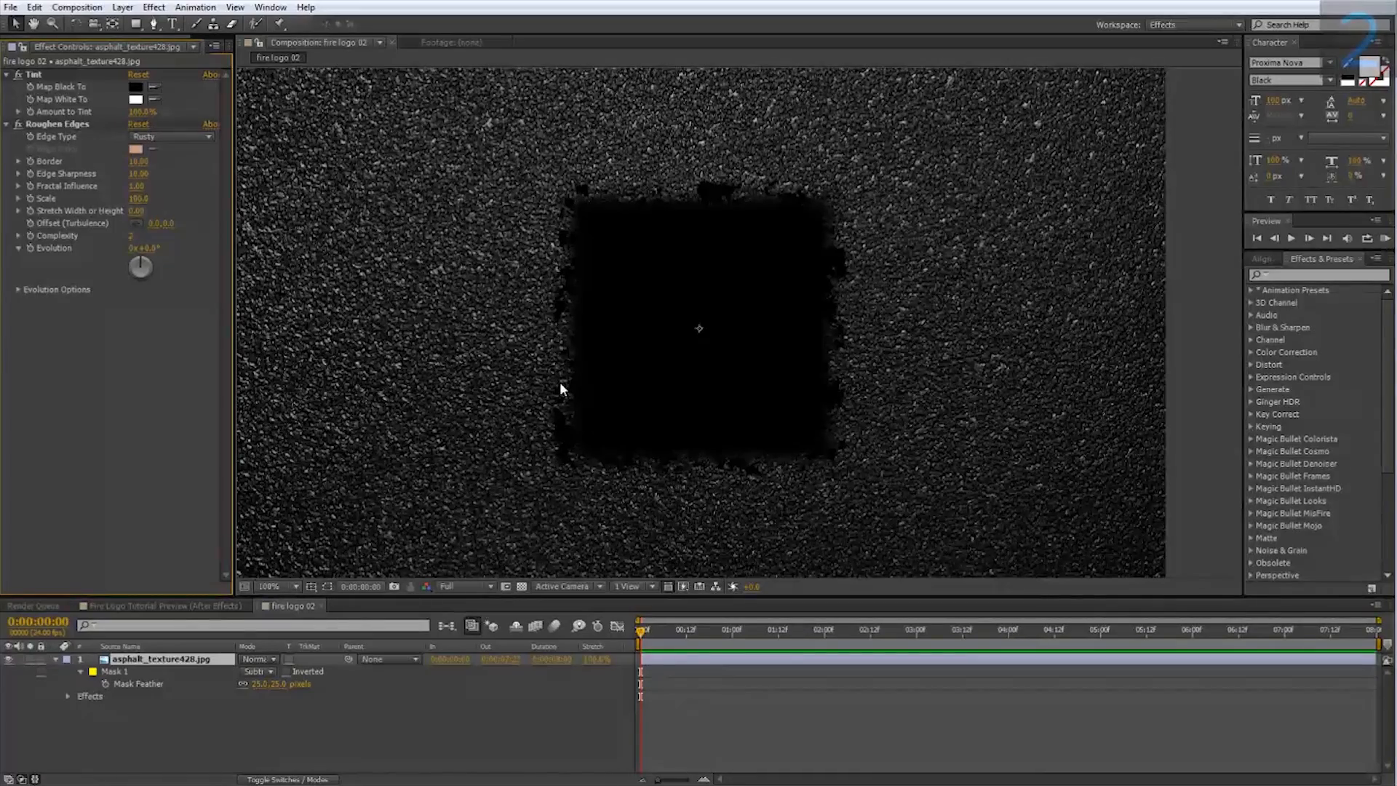
pyautogui.click(164, 605)
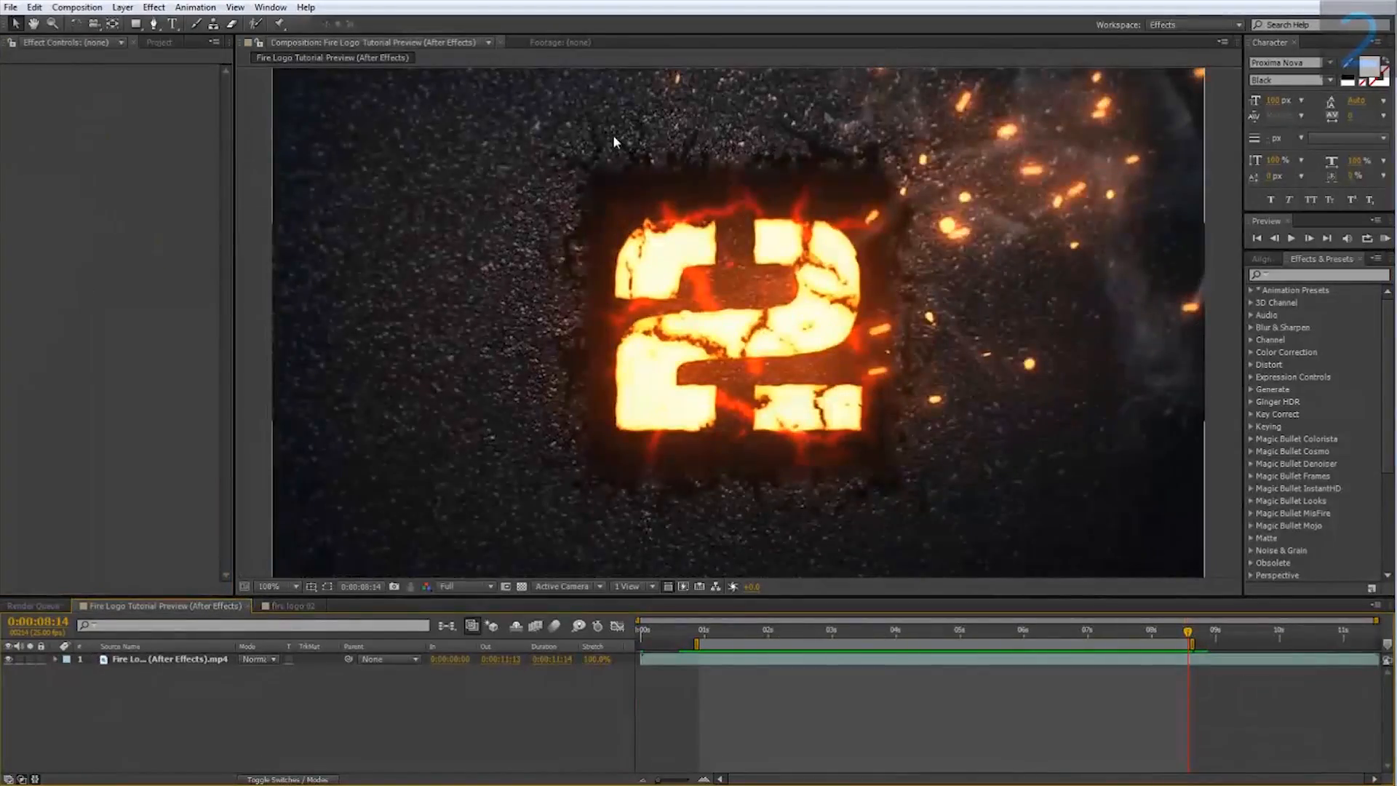
# Step: After studying the reference preview, add the cracks image to the fire logo 02 composition above the asphalt layer
pyautogui.click(526, 172)
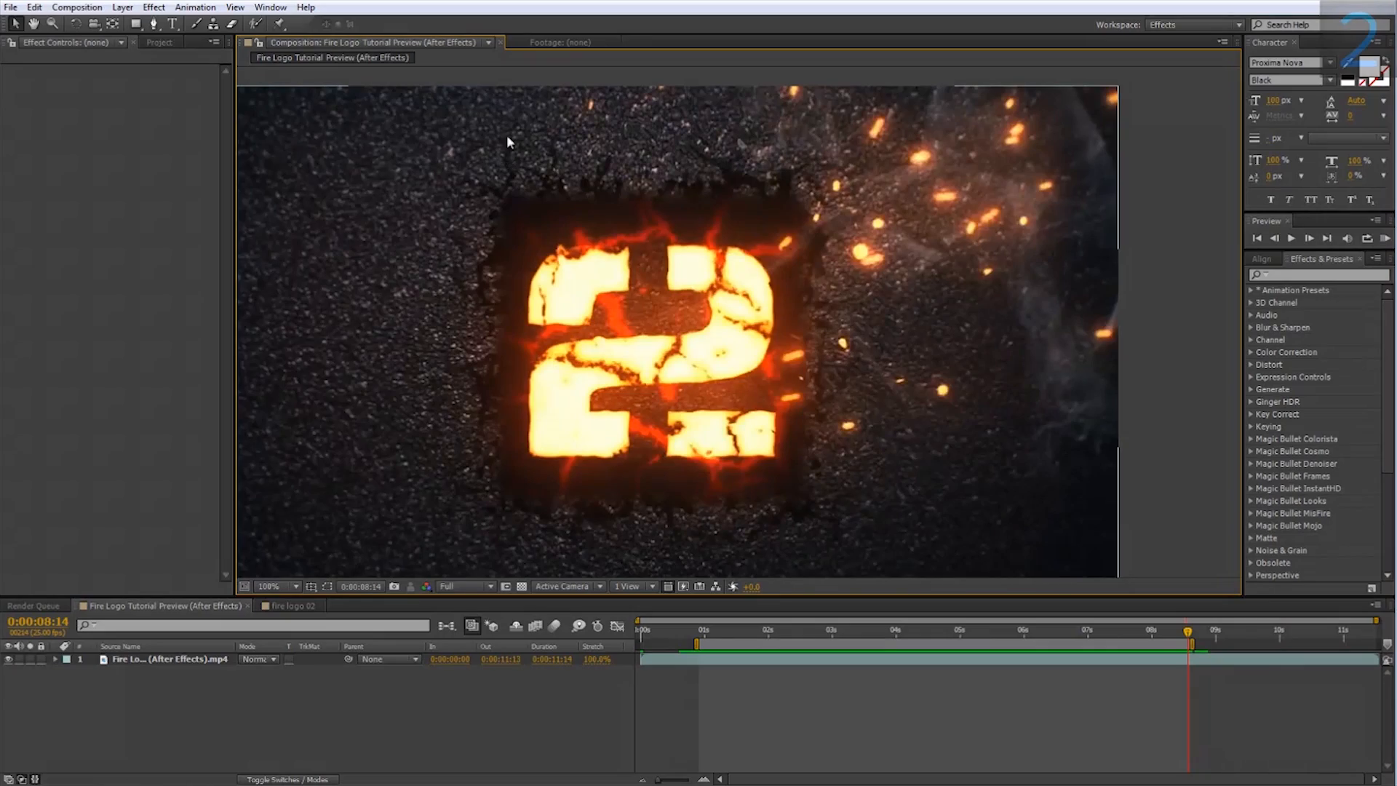
pyautogui.click(291, 605)
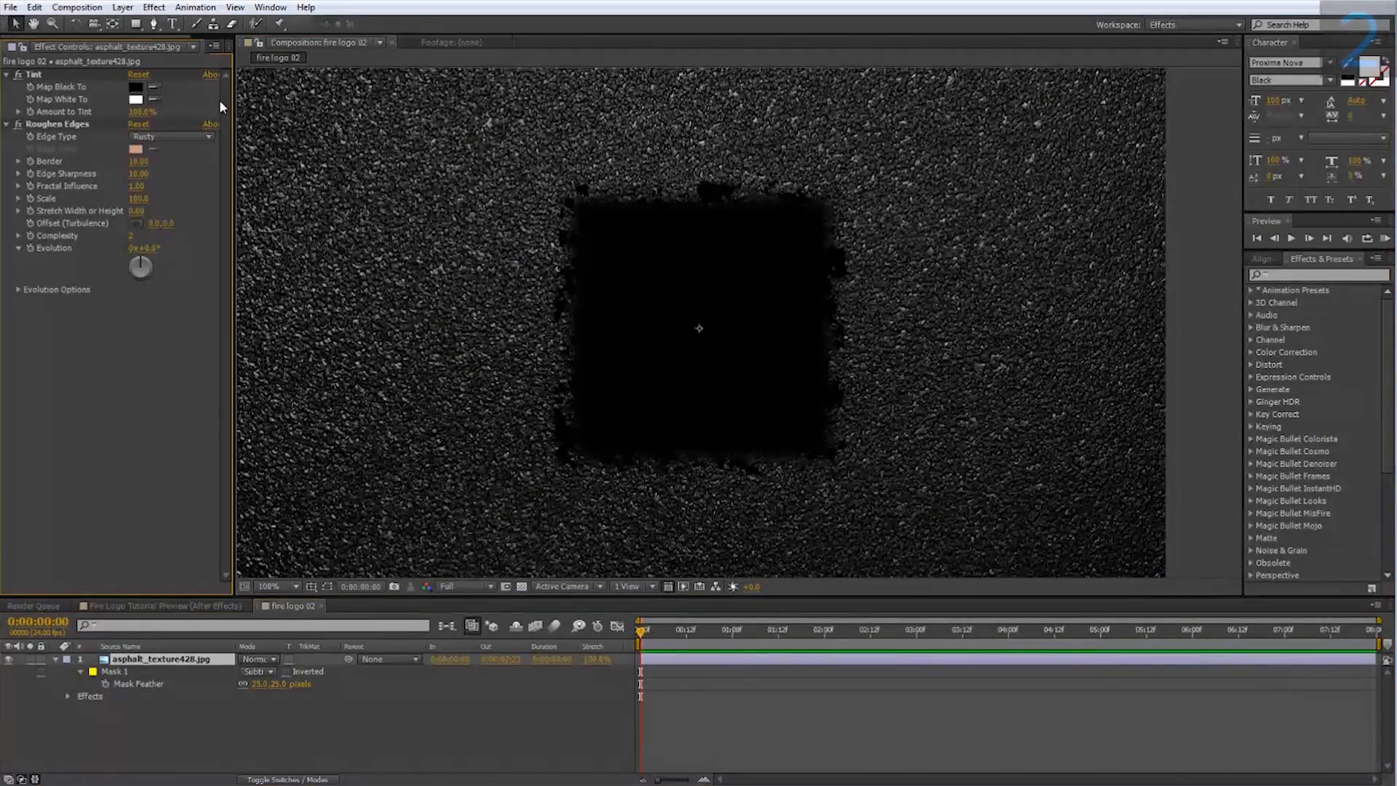
pyautogui.moveTo(232, 111); pyautogui.dragTo(294, 111)
pyautogui.click(231, 44)
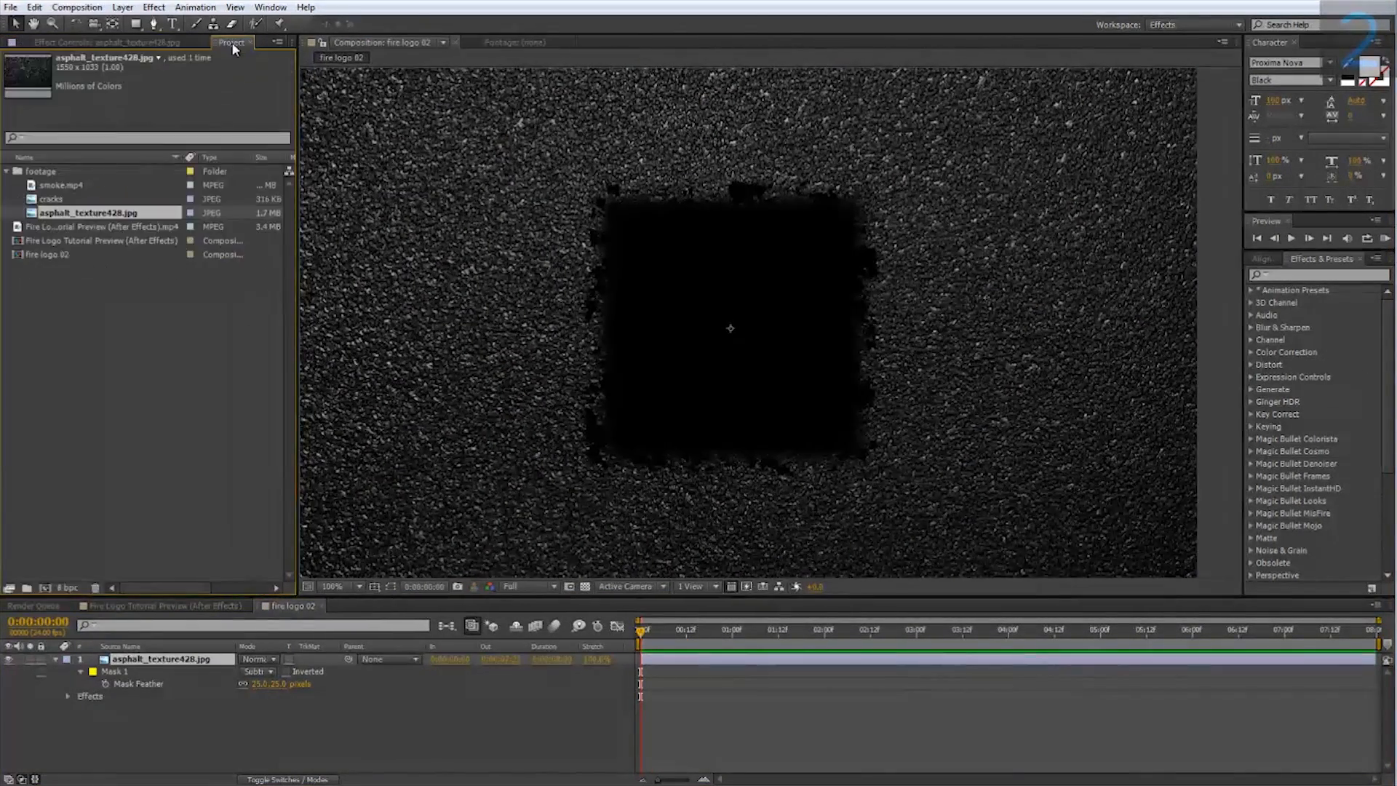
pyautogui.moveTo(52, 198); pyautogui.dragTo(168, 653)
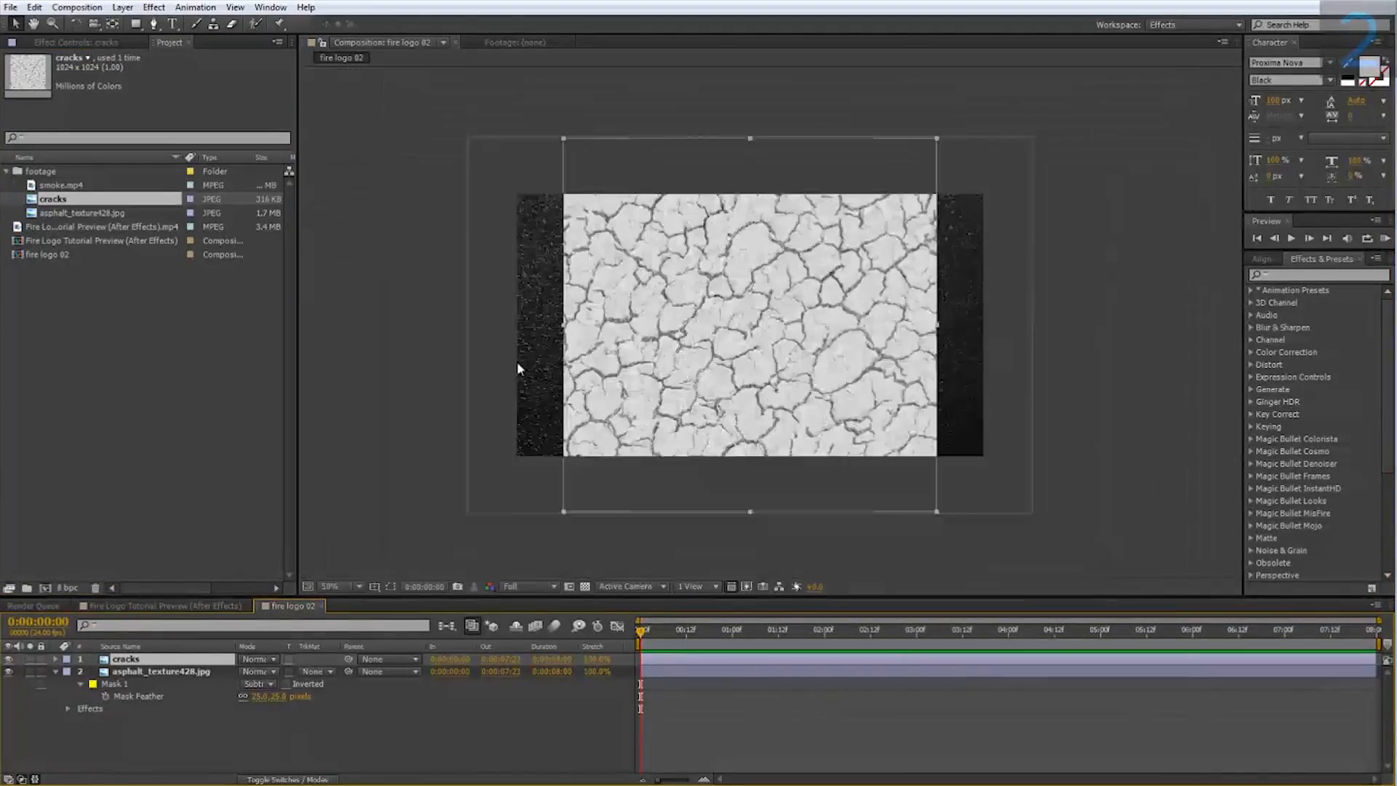
# Step: Apply the Curves effect to the cracks layer and steepen its RGB curve into strong contrast with black cracks on white
pyautogui.press('.')
pyautogui.rightClick(179, 659)
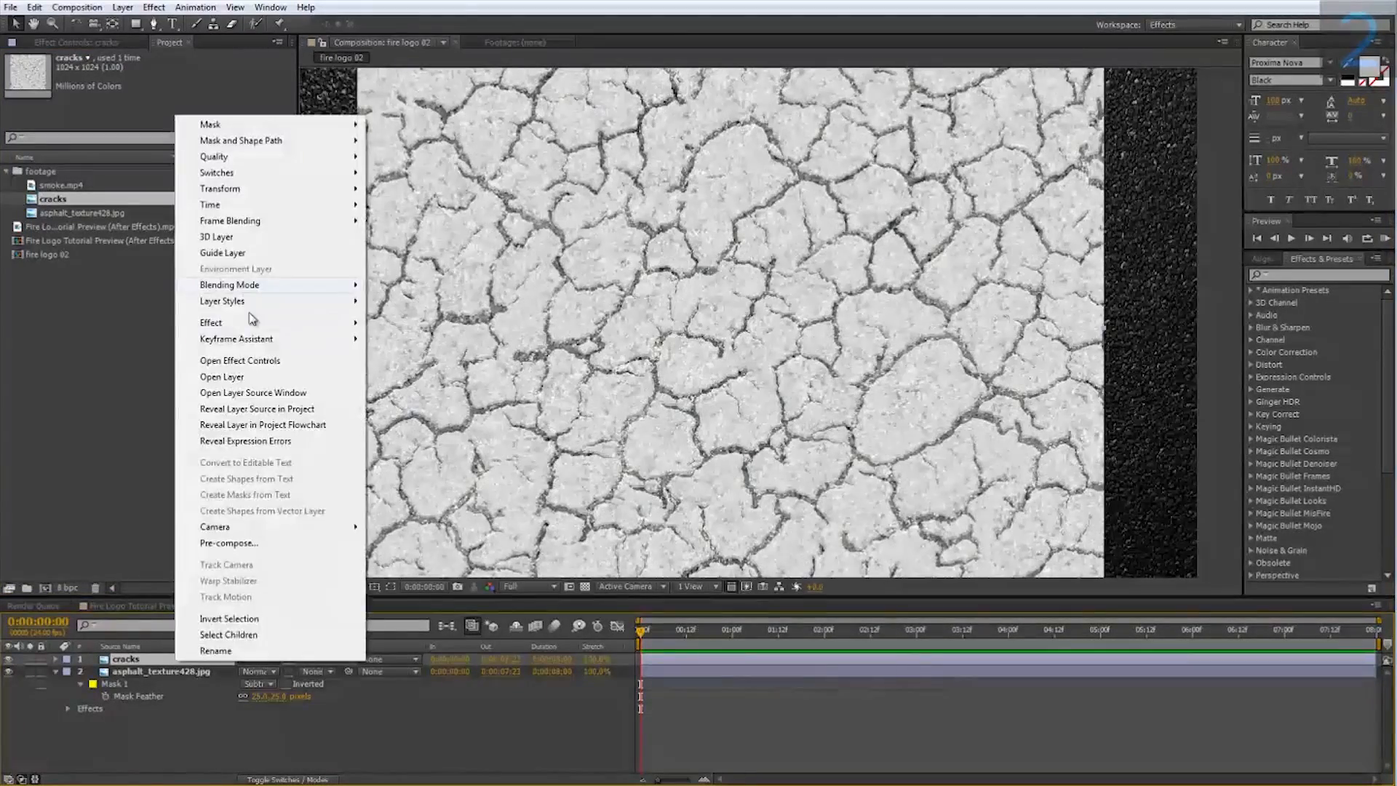
pyautogui.moveTo(253, 323)
pyautogui.moveTo(451, 314)
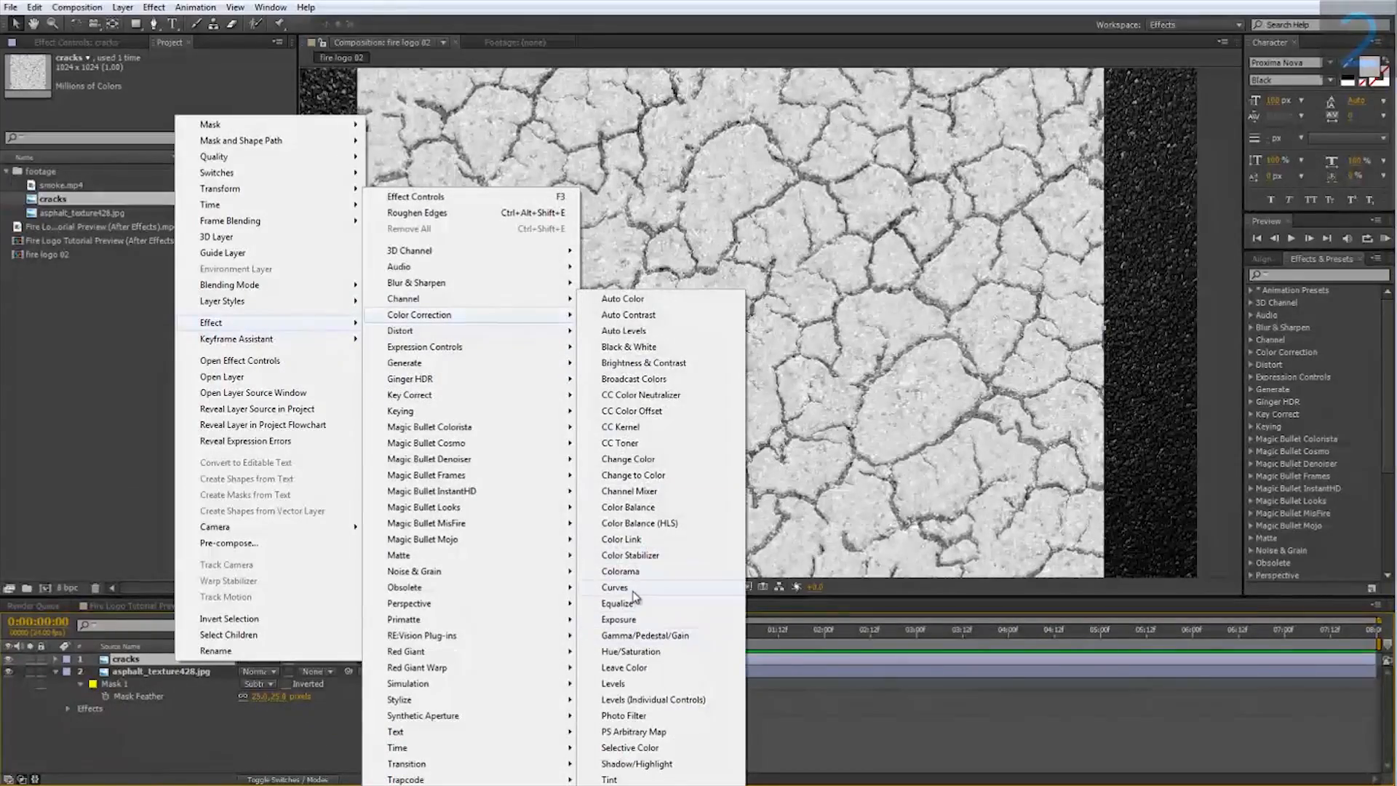
pyautogui.click(615, 588)
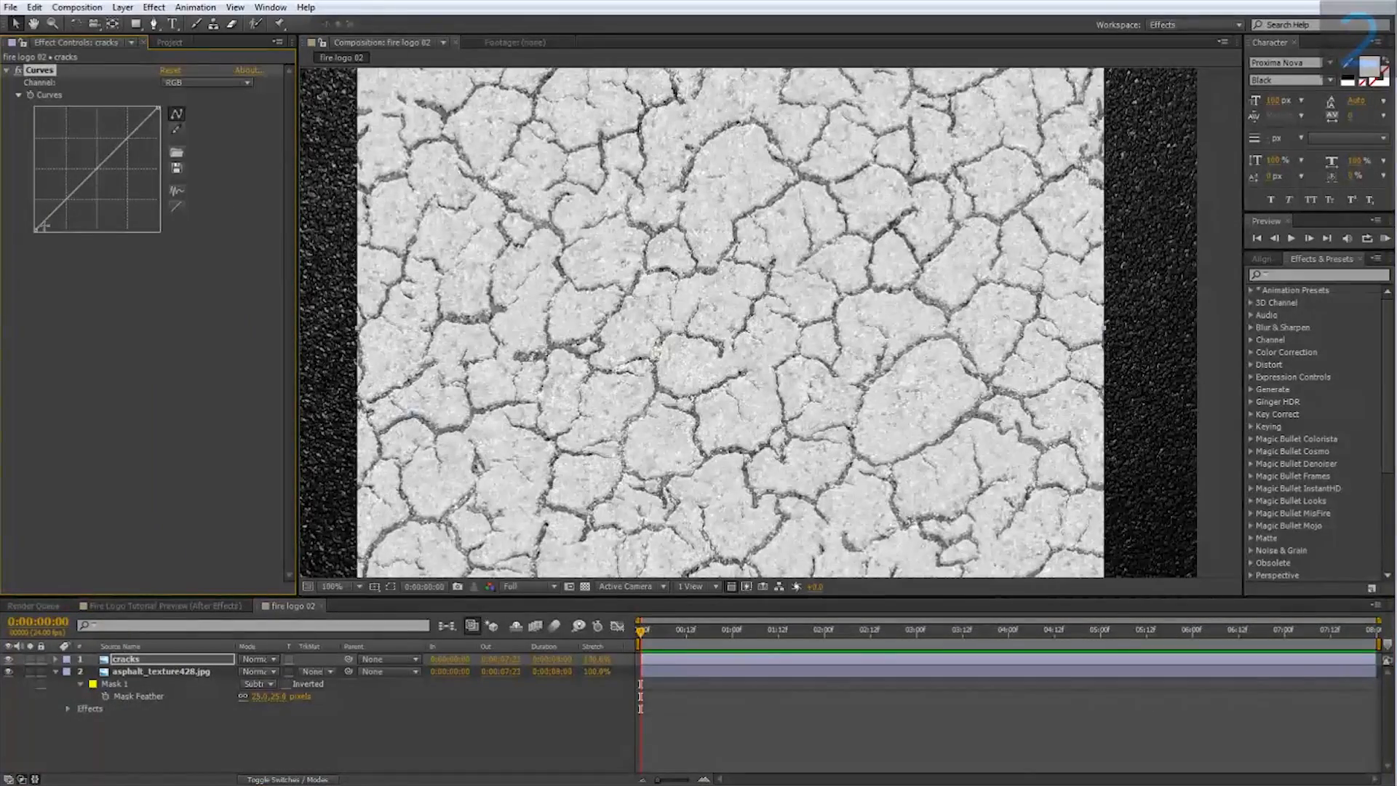
pyautogui.moveTo(34, 232); pyautogui.dragTo(97, 281)
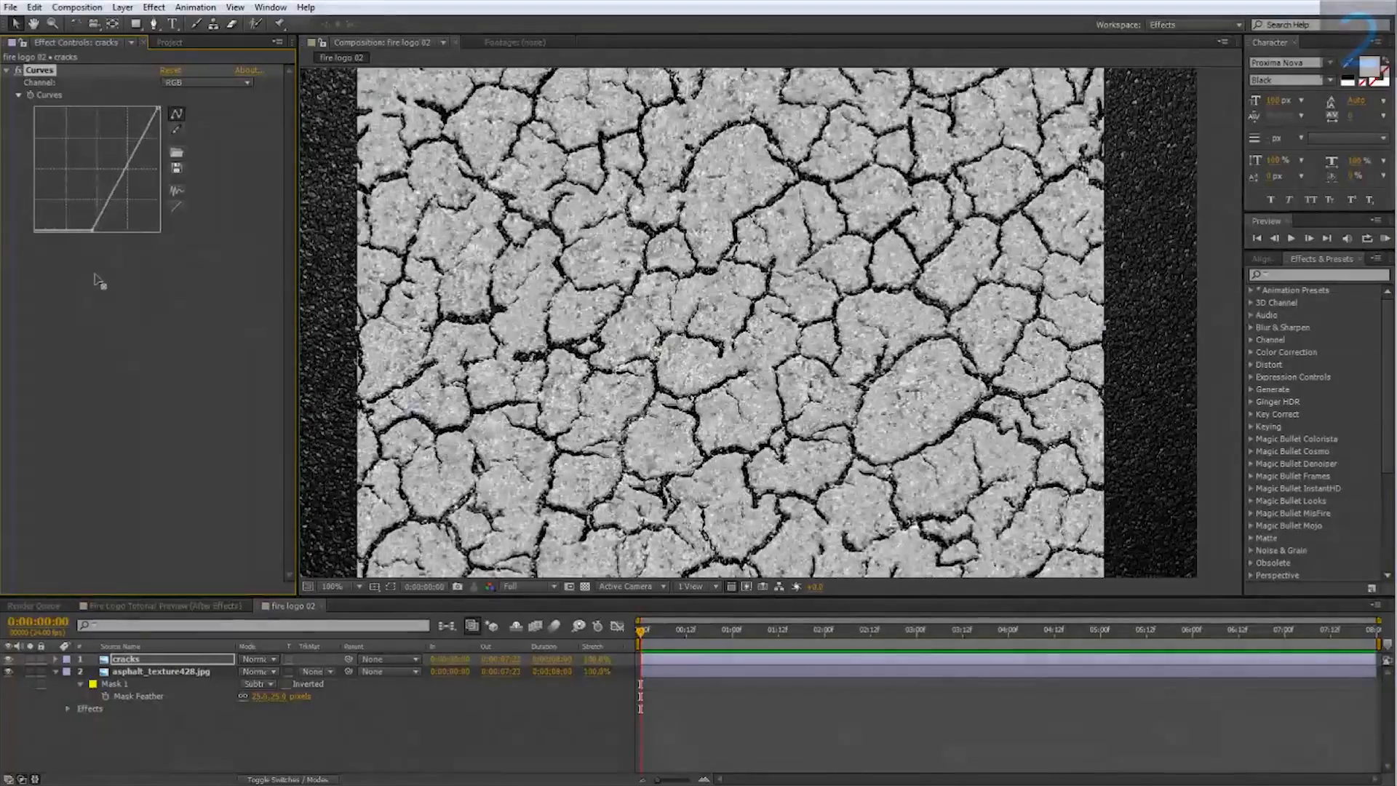
pyautogui.moveTo(160, 109); pyautogui.dragTo(126, 108)
pyautogui.moveTo(111, 188); pyautogui.dragTo(116, 183)
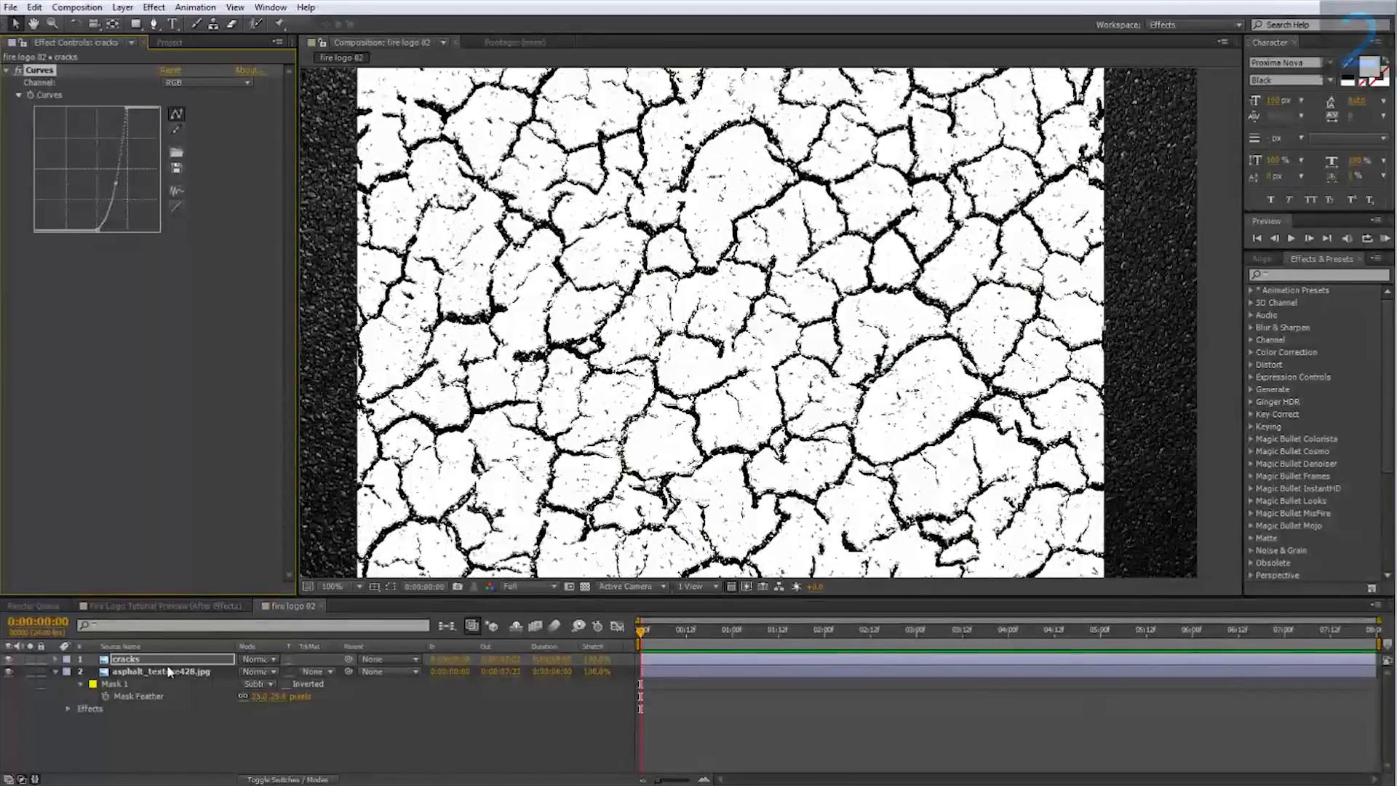
# Step: Copy the asphalt layer's square mask onto the cracks layer and set the copied mask's mode to Add
pyautogui.click(124, 688)
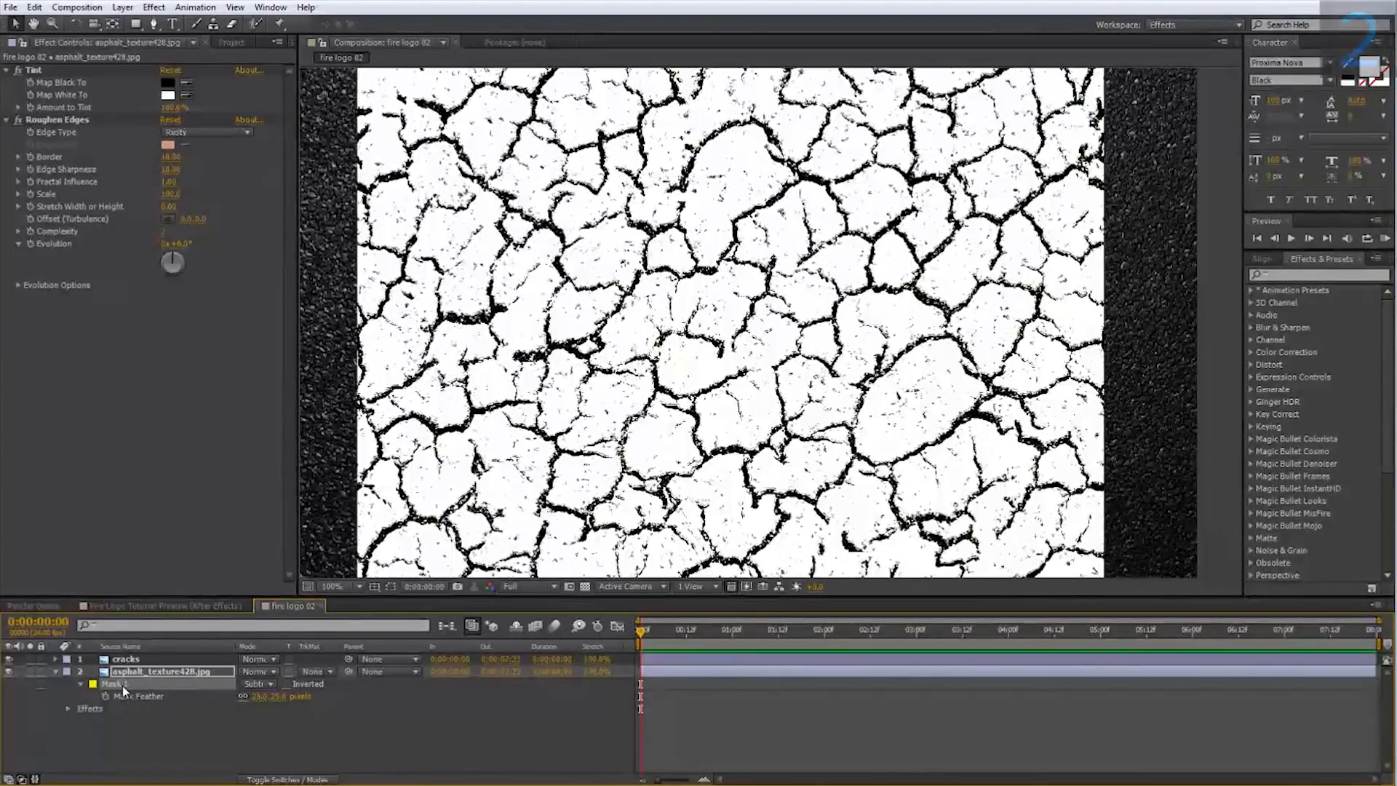
pyautogui.click(139, 660)
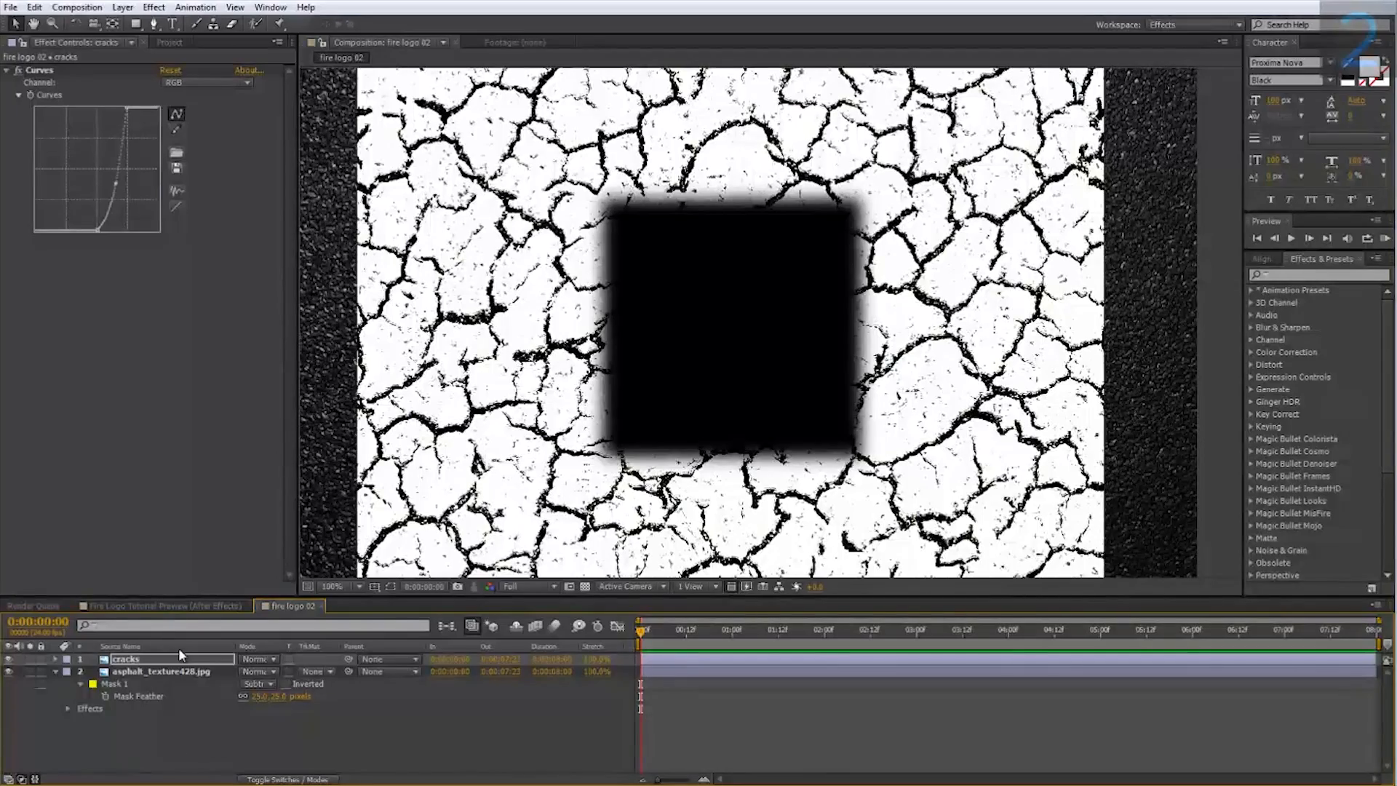
pyautogui.hotkey('ctrl', 'v')
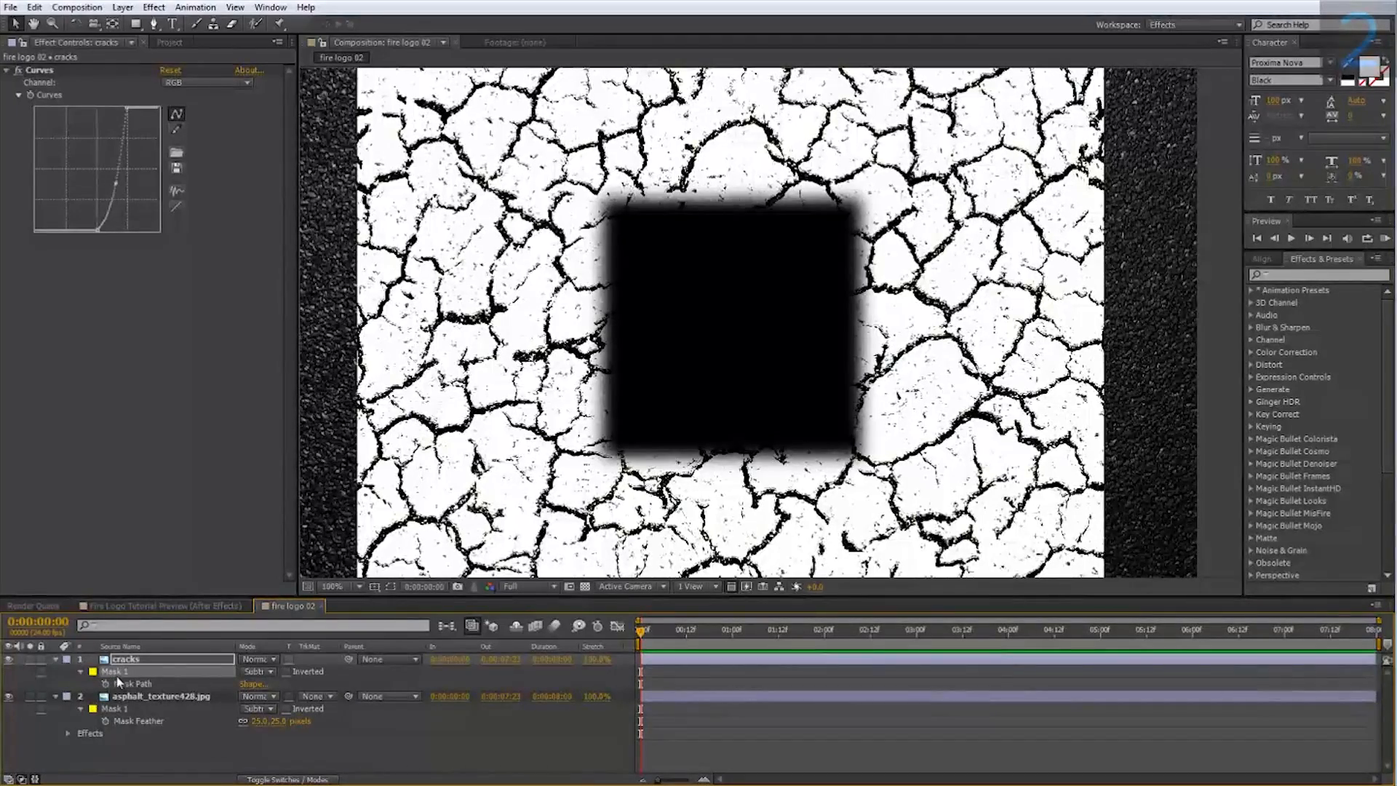
pyautogui.click(262, 671)
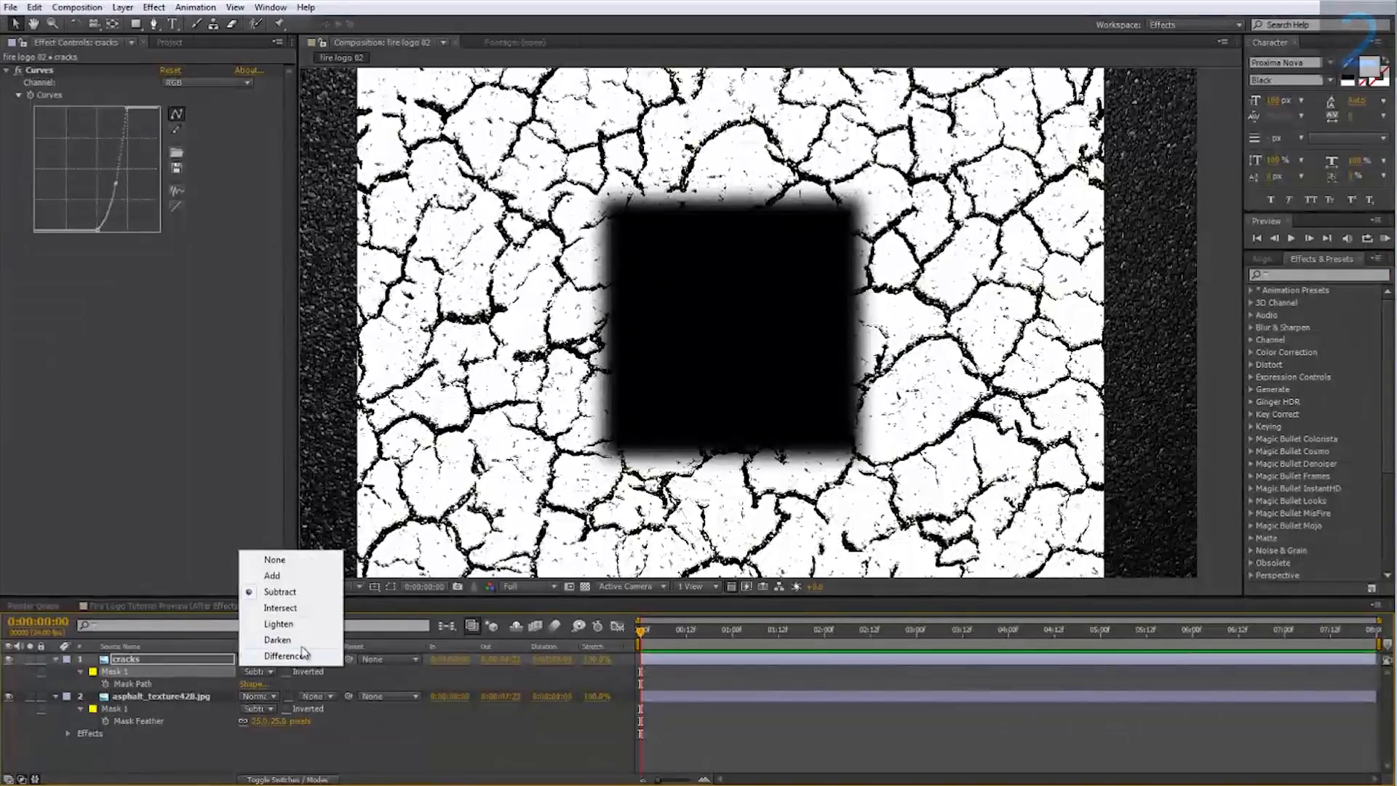
pyautogui.click(272, 576)
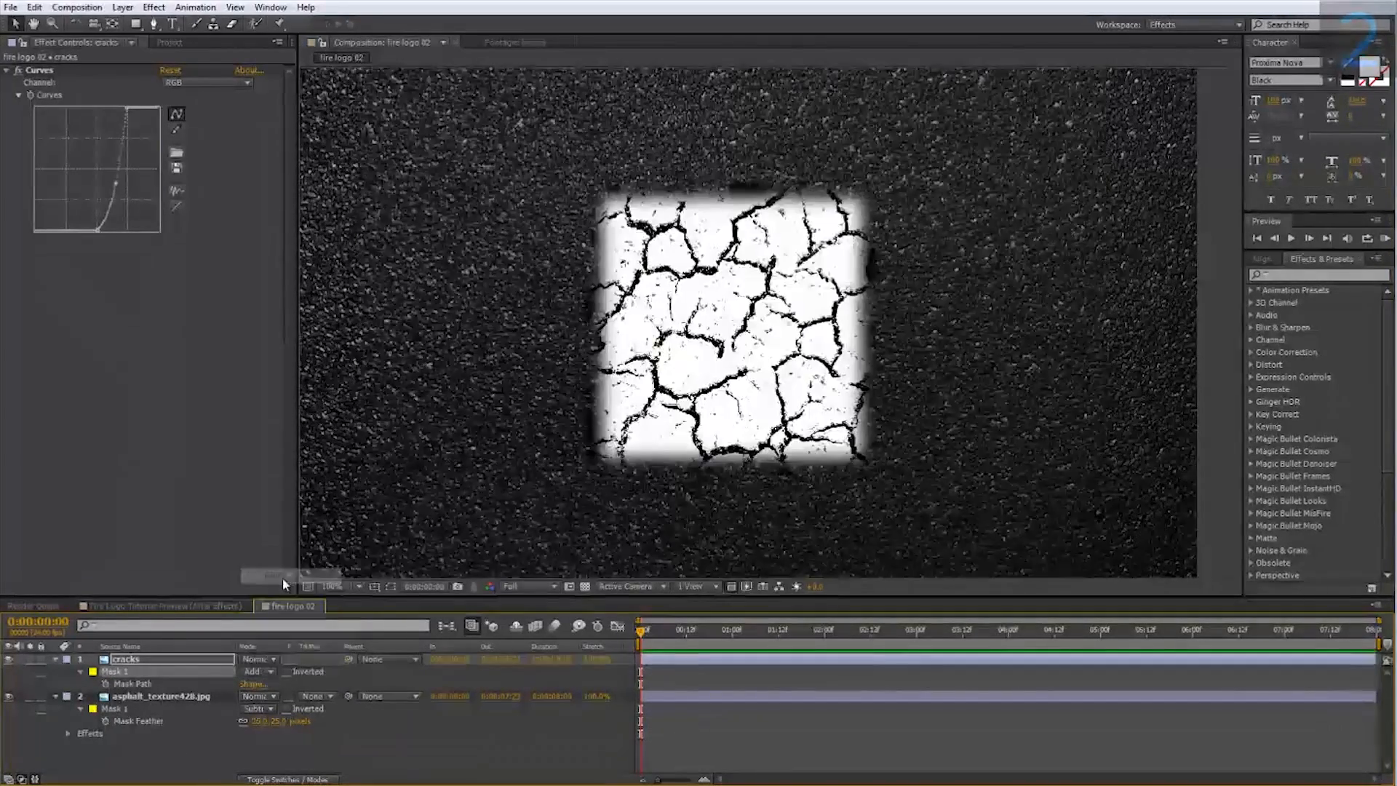
# Step: Set the cracks mask's feather to 100 pixels and its expansion to 100 pixels
pyautogui.press('f')
pyautogui.click(276, 685)
pyautogui.write('100')
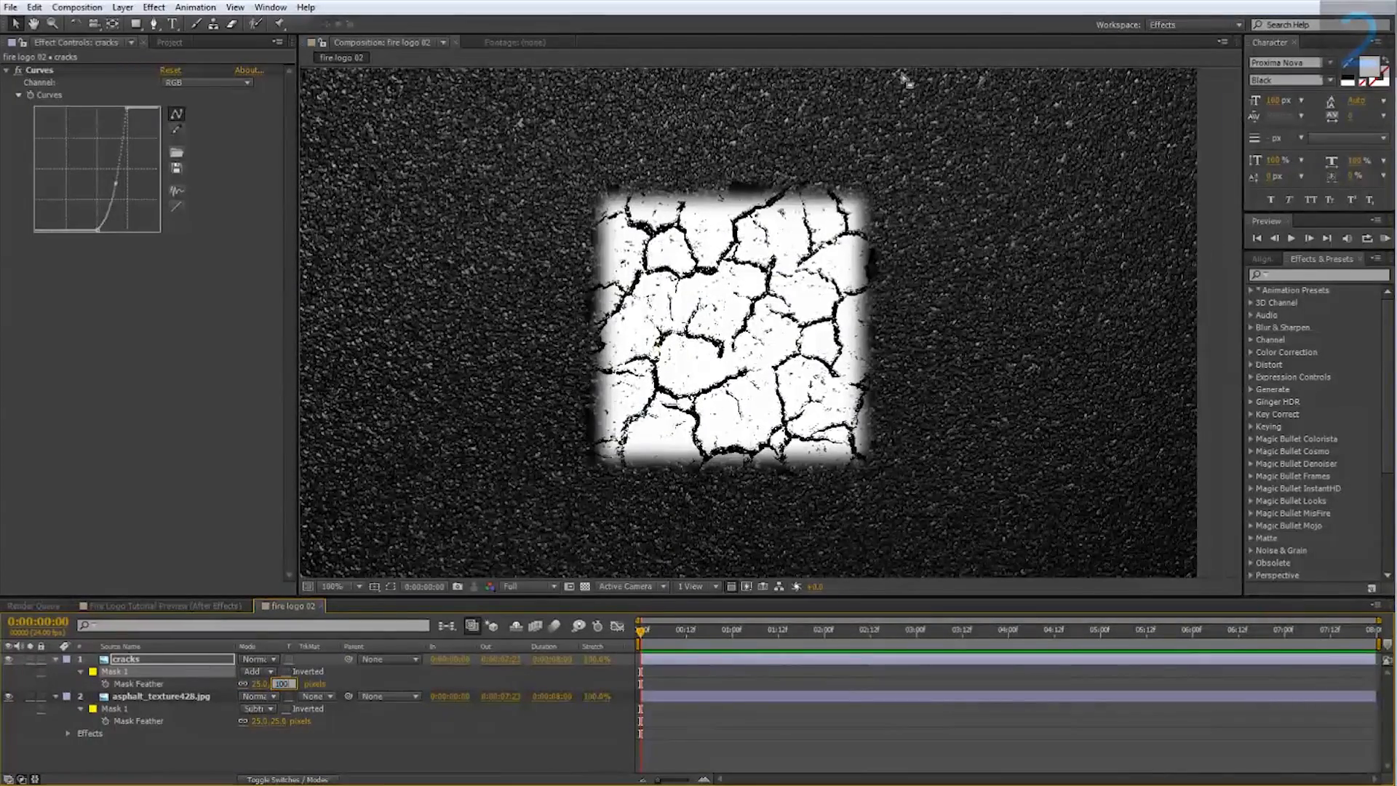
pyautogui.press('Return')
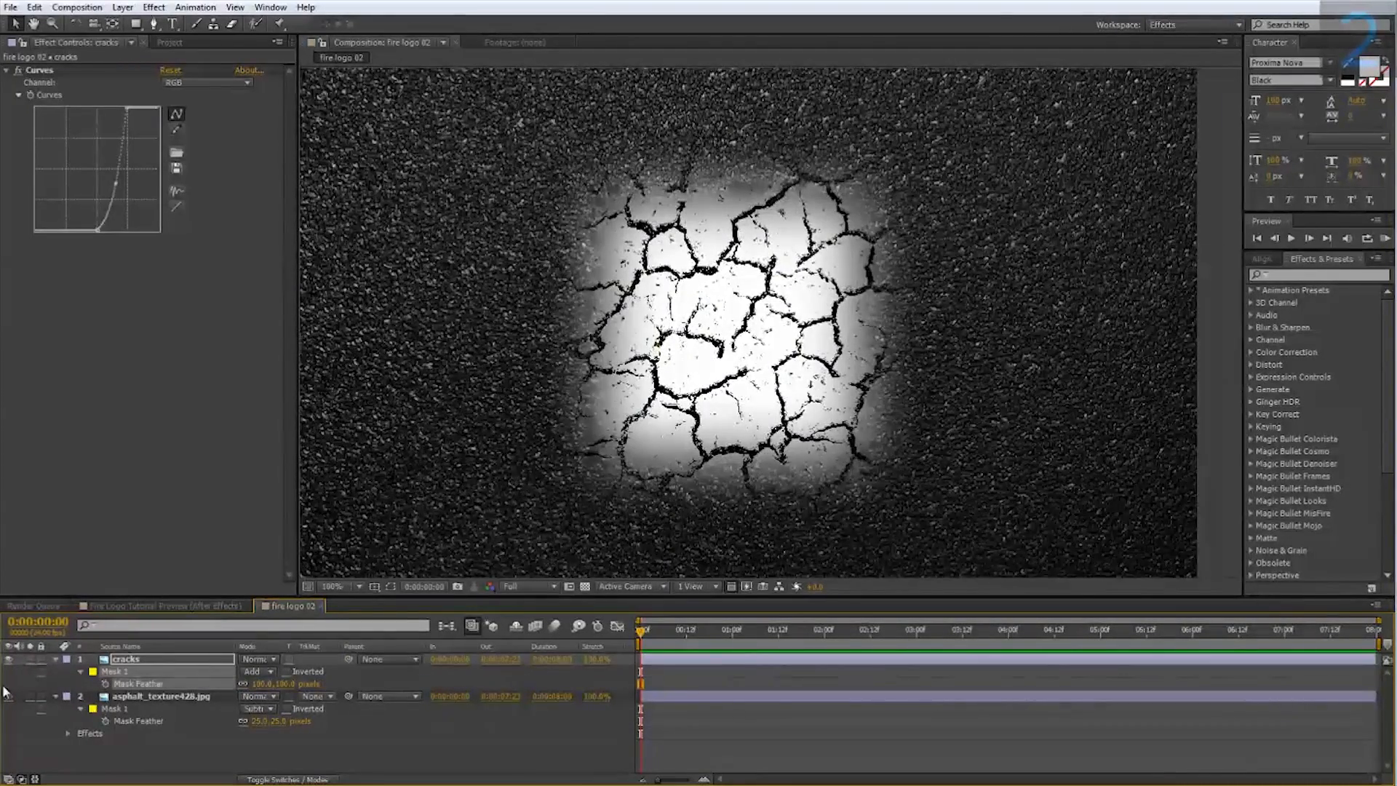
pyautogui.click(81, 671)
pyautogui.click(81, 671)
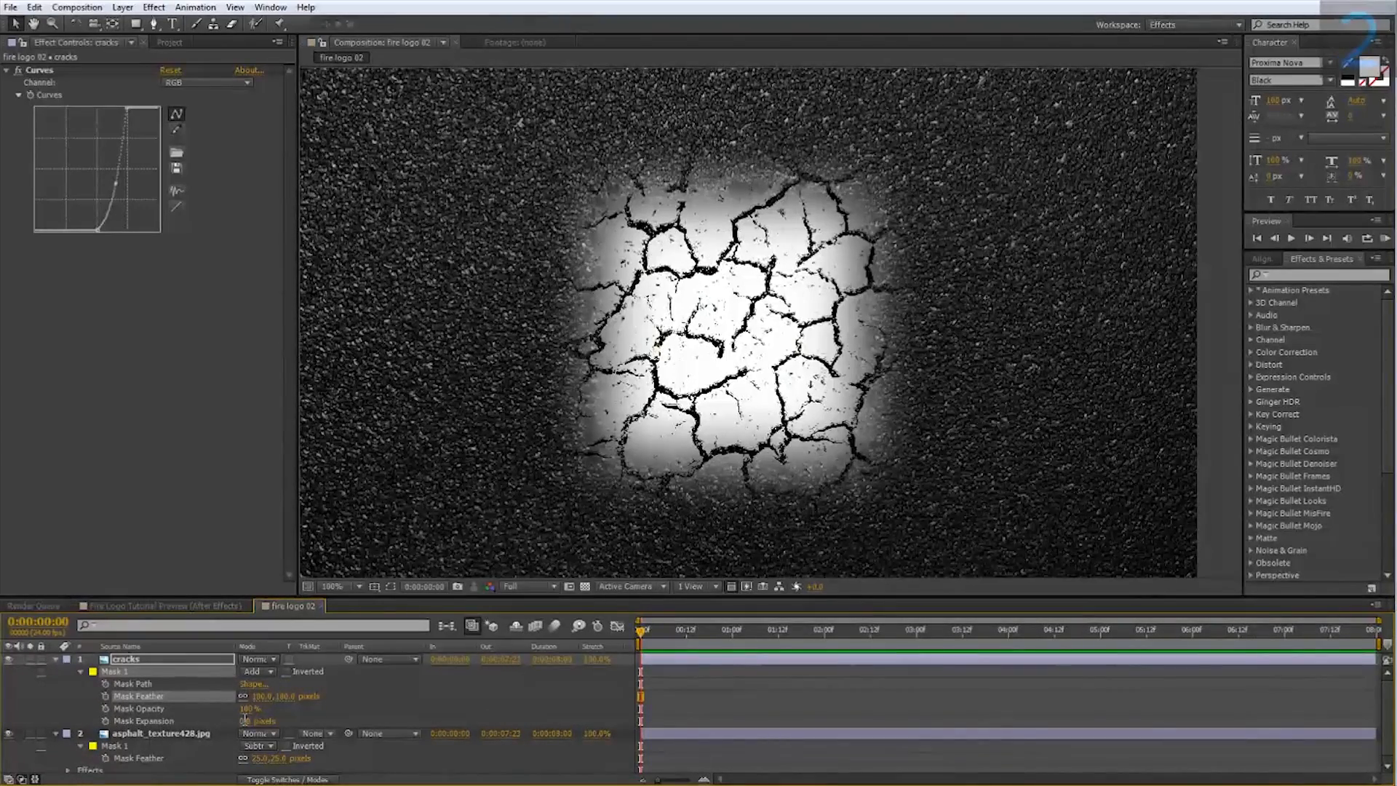
pyautogui.click(245, 720)
pyautogui.write('100')
pyautogui.press('Return')
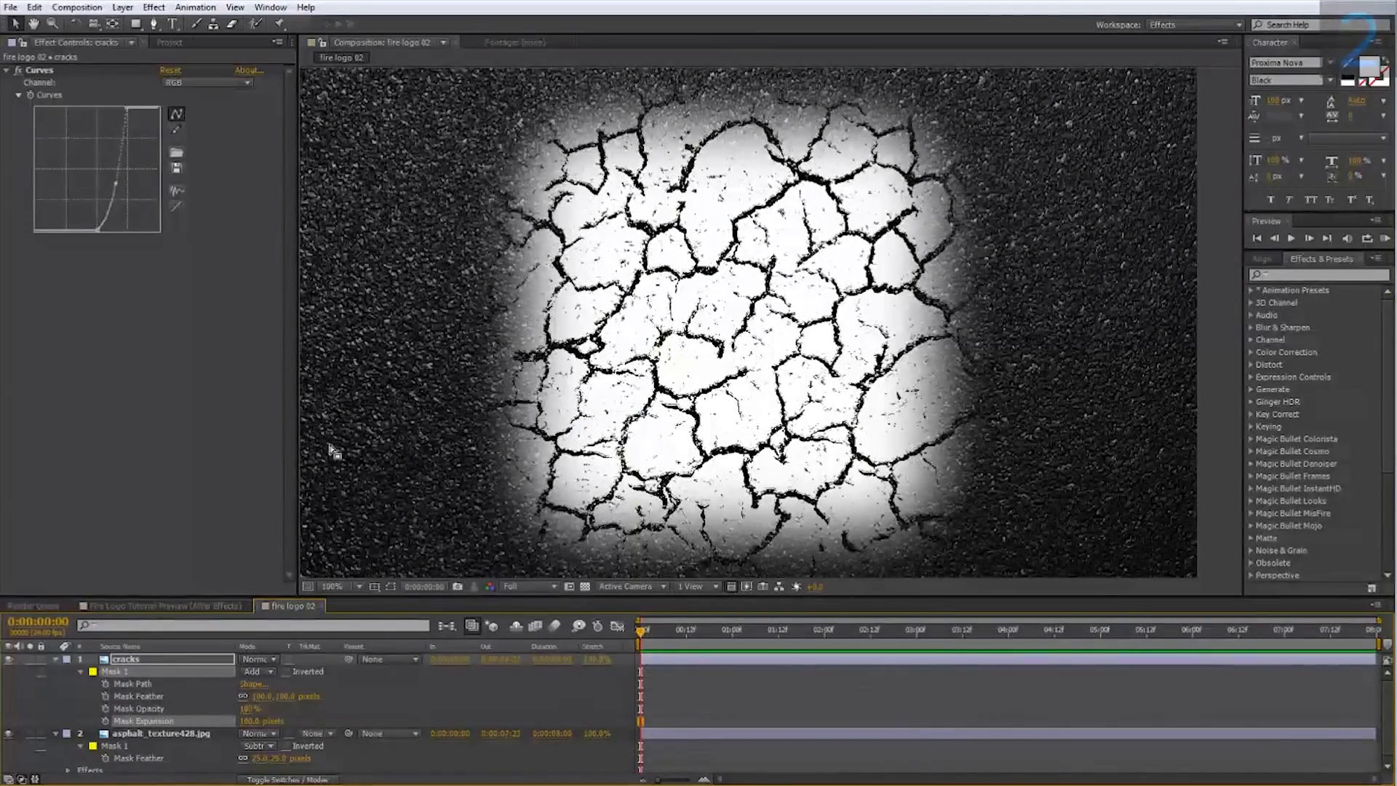
# Step: Pre-compose the cracks layer as "cracks alpha", moving all attributes into the new composition
pyautogui.click(53, 659)
pyautogui.click(55, 672)
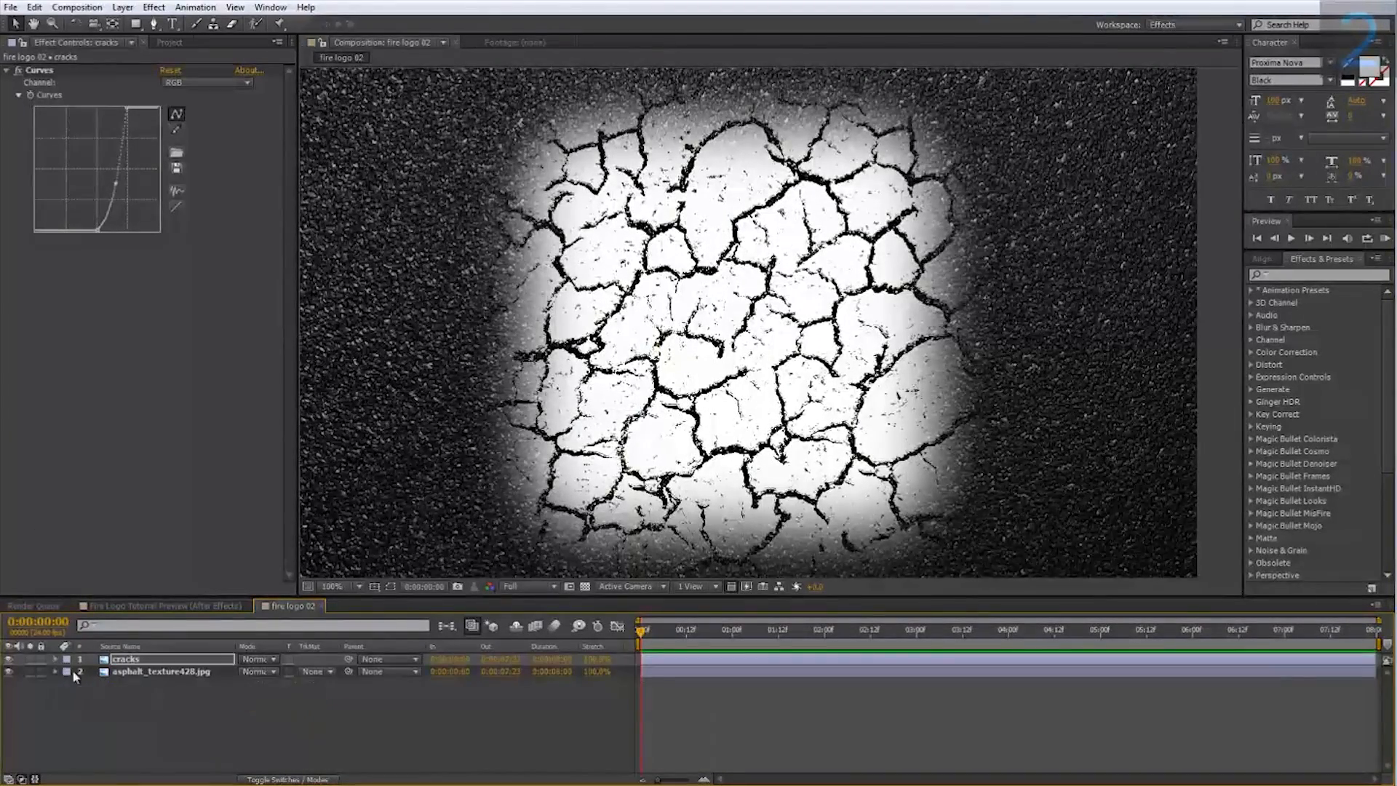
pyautogui.rightClick(115, 660)
pyautogui.click(178, 536)
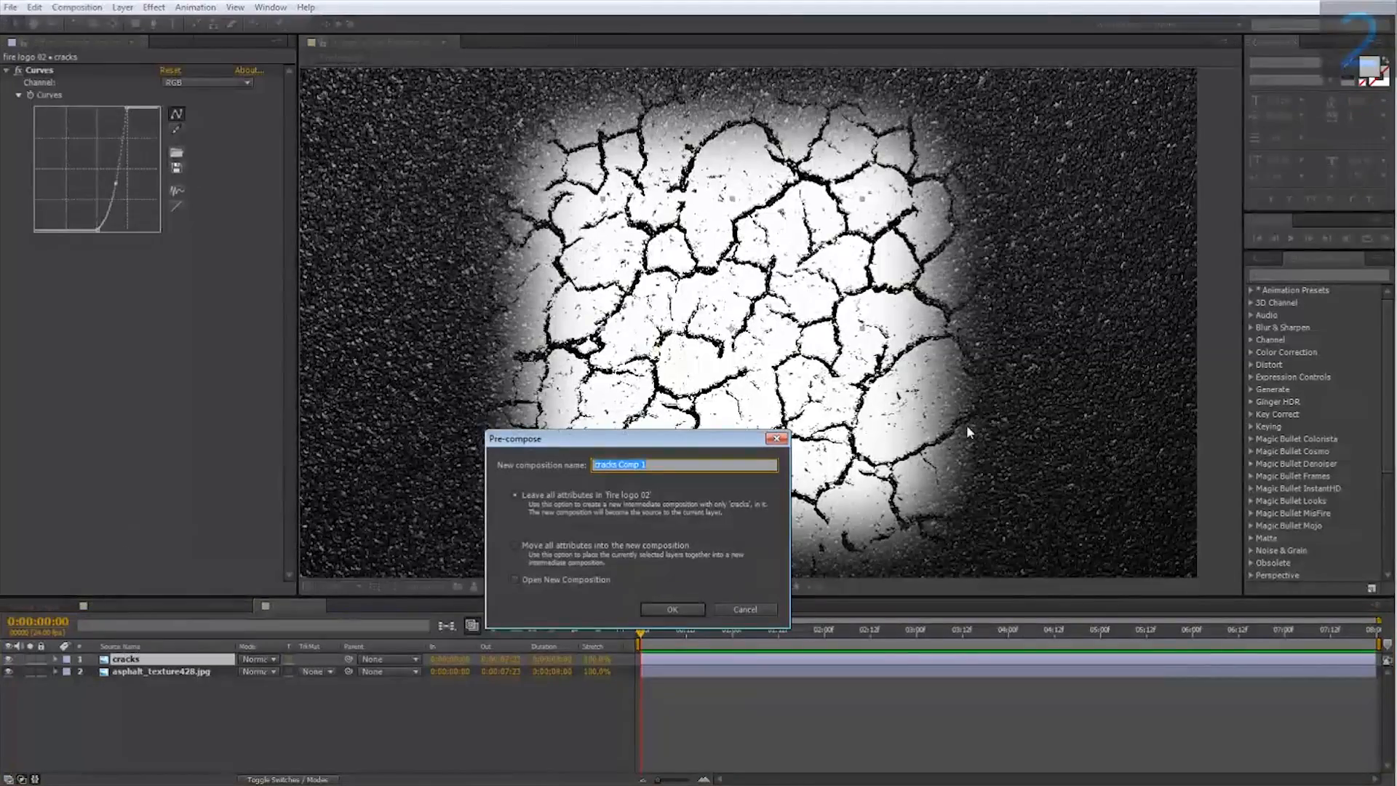
pyautogui.write('cracks alpha')
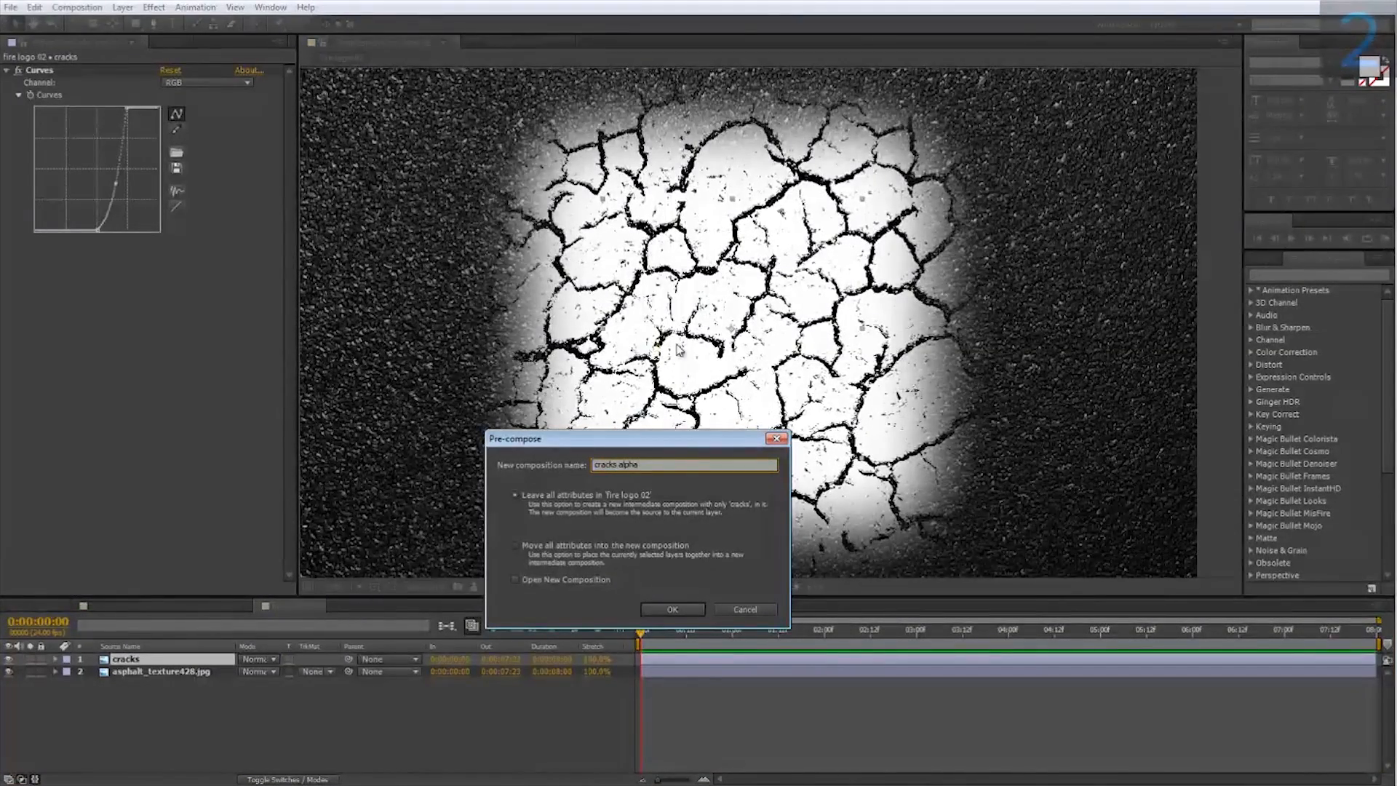
pyautogui.click(523, 548)
pyautogui.click(669, 610)
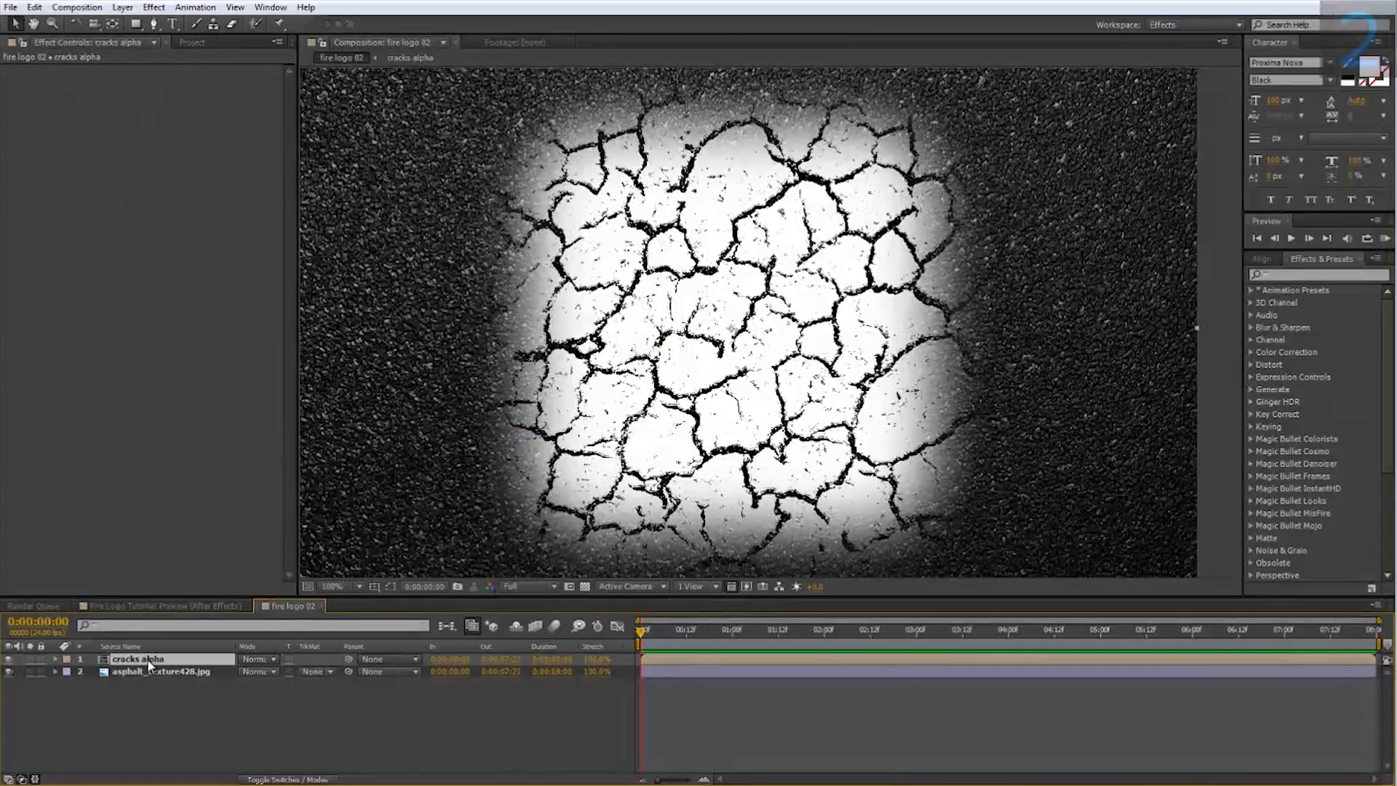
# Step: Inside the cracks alpha composition, create a white solid and place it beneath the cracks layer
pyautogui.doubleClick(146, 659)
pyautogui.rightClick(213, 680)
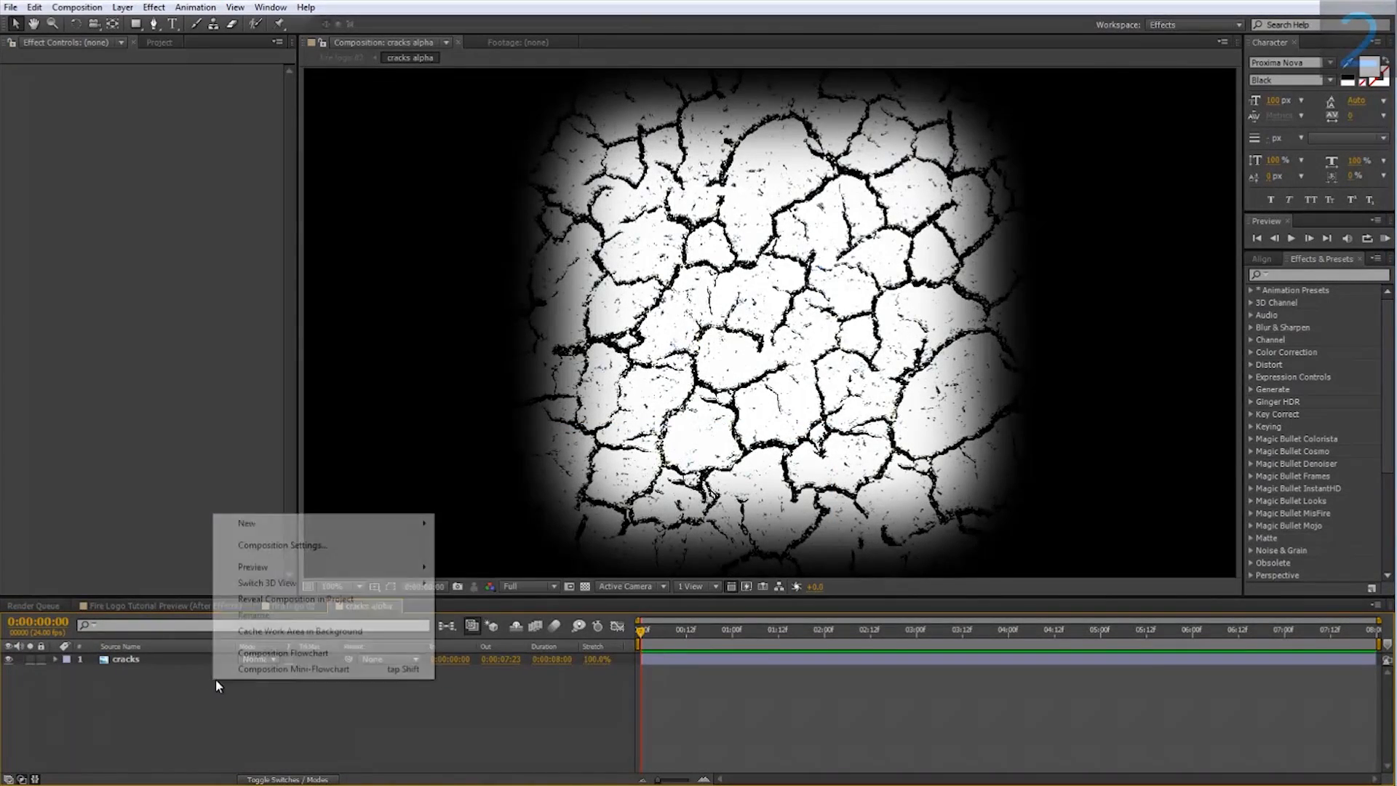
pyautogui.moveTo(313, 523)
pyautogui.click(480, 561)
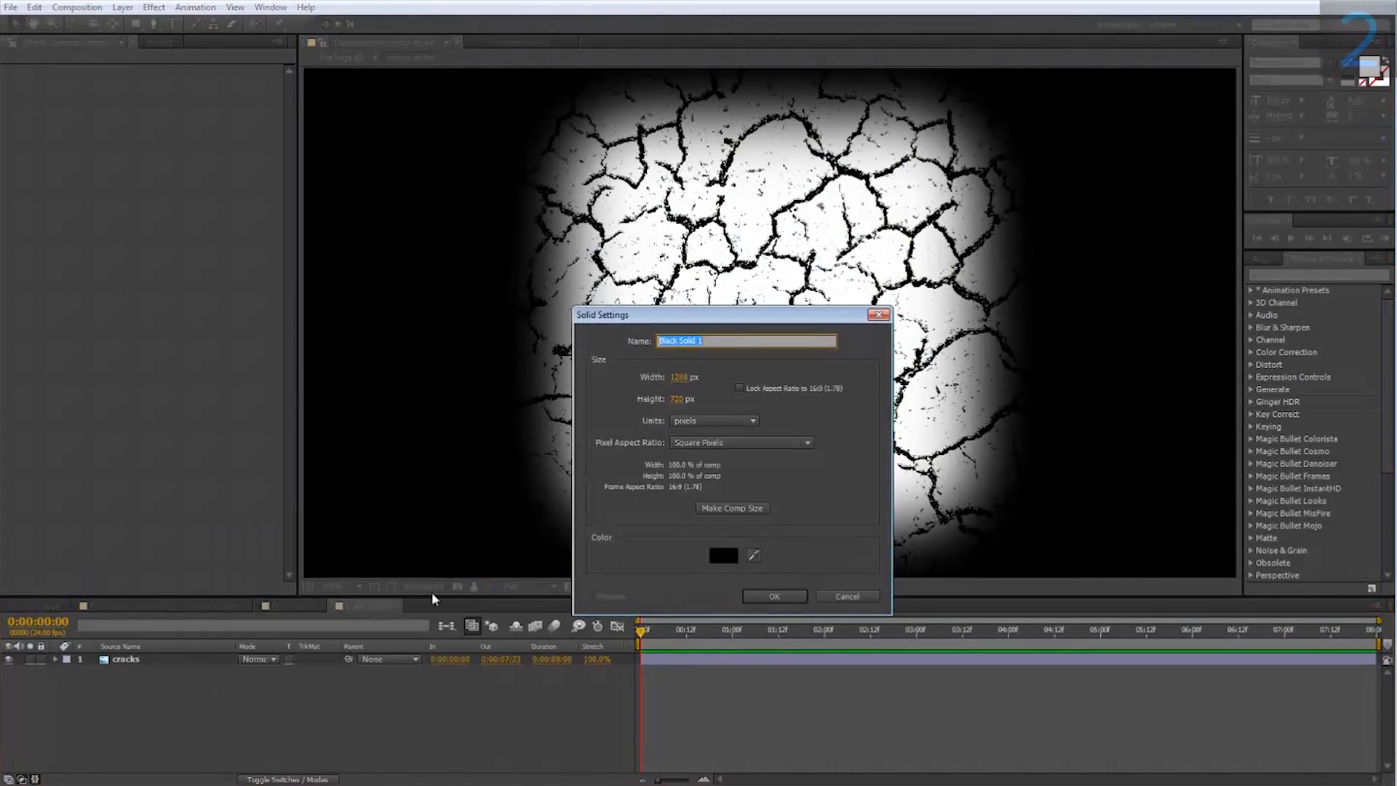
pyautogui.click(717, 551)
pyautogui.moveTo(542, 375); pyautogui.dragTo(537, 370)
pyautogui.click(1039, 475)
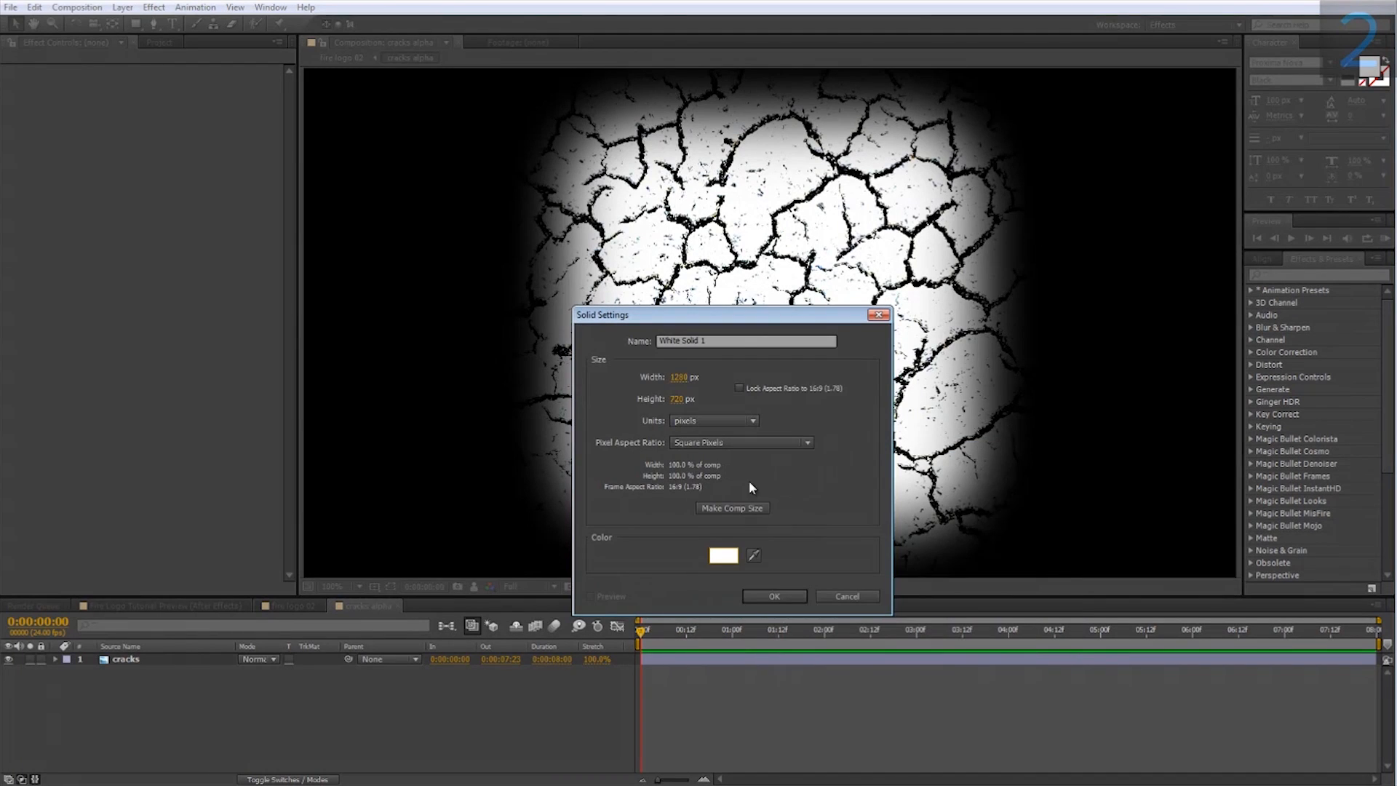
pyautogui.click(755, 598)
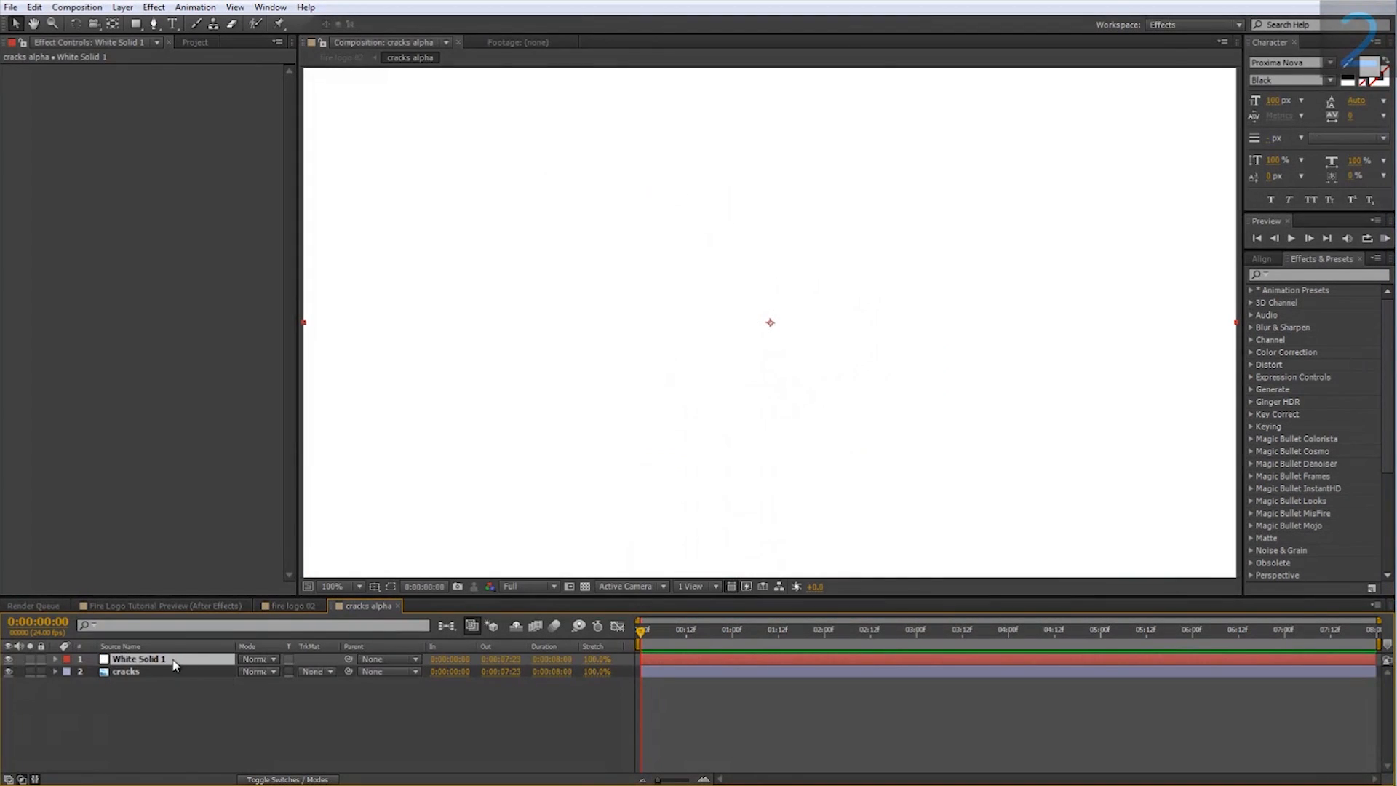
pyautogui.moveTo(172, 660); pyautogui.dragTo(169, 685)
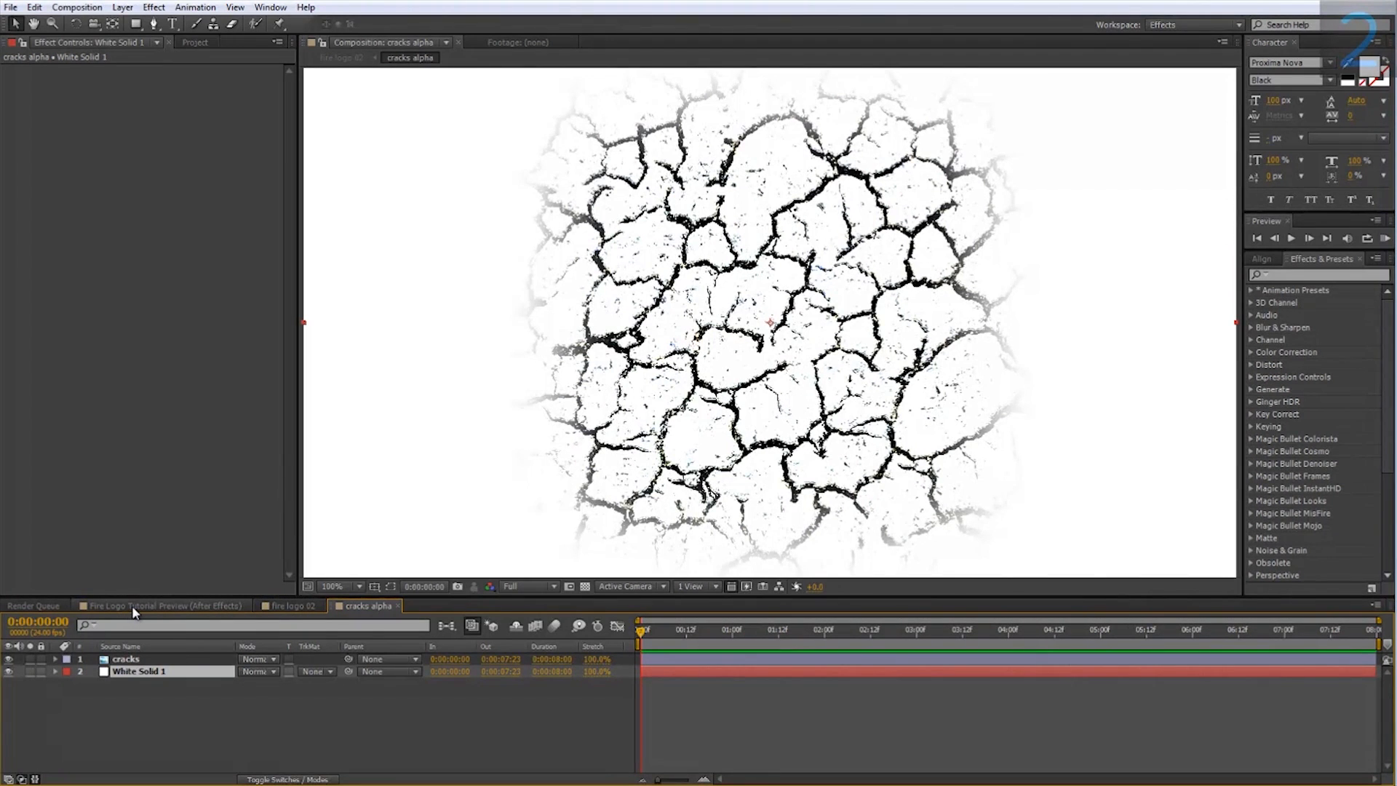
# Step: In the fire logo 02 composition, set the asphalt layer's track matte to Luma Matte "cracks alpha"
pyautogui.click(291, 606)
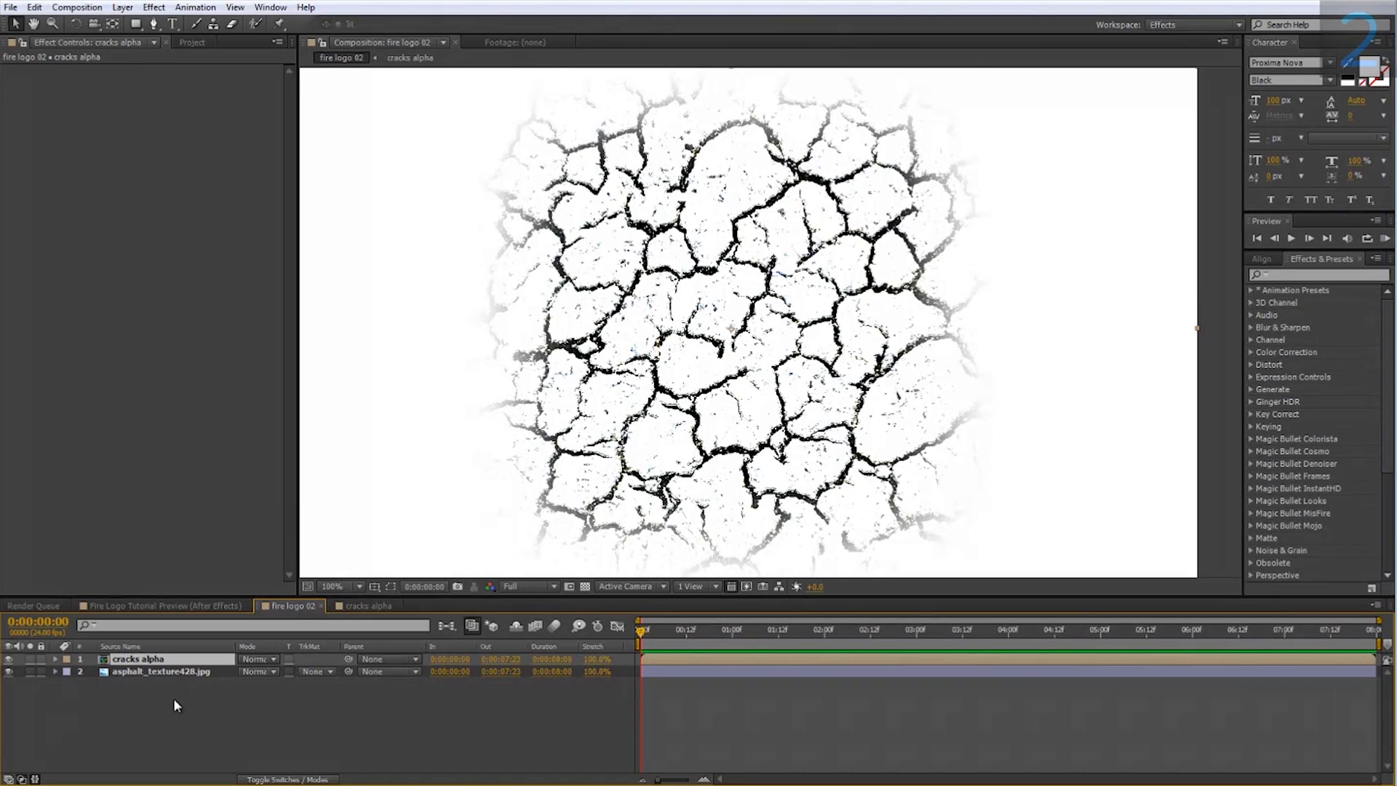
pyautogui.click(314, 672)
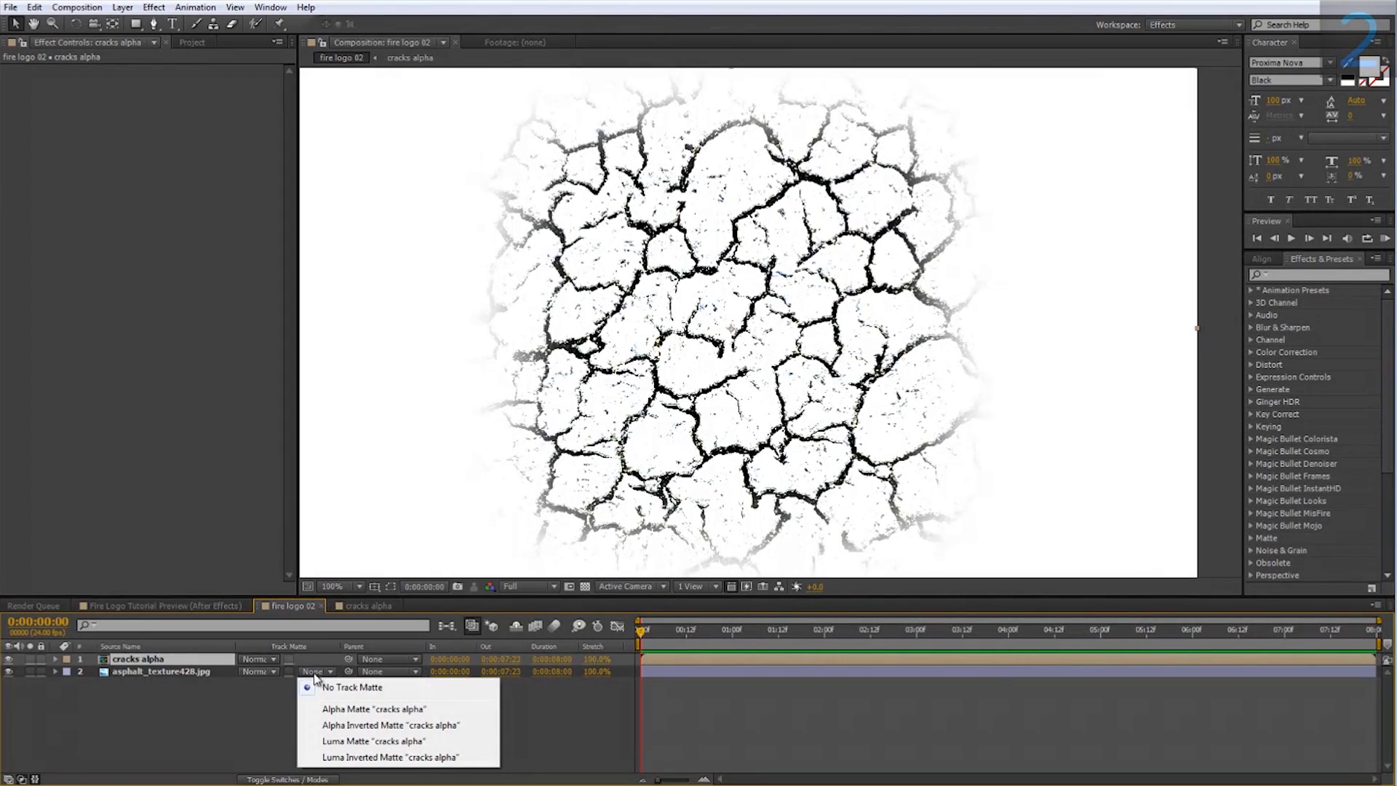
pyautogui.click(350, 742)
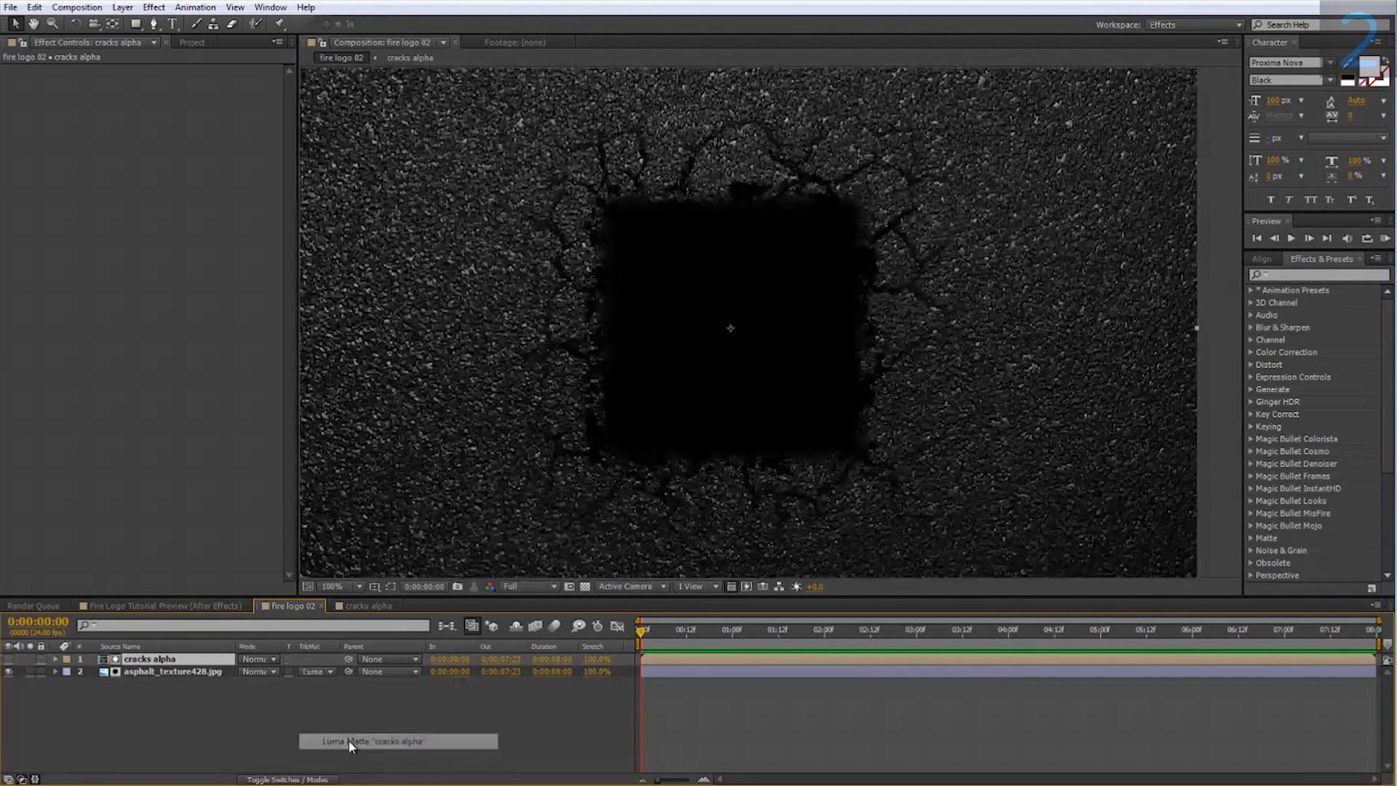
pyautogui.scroll(1, 667, 239)
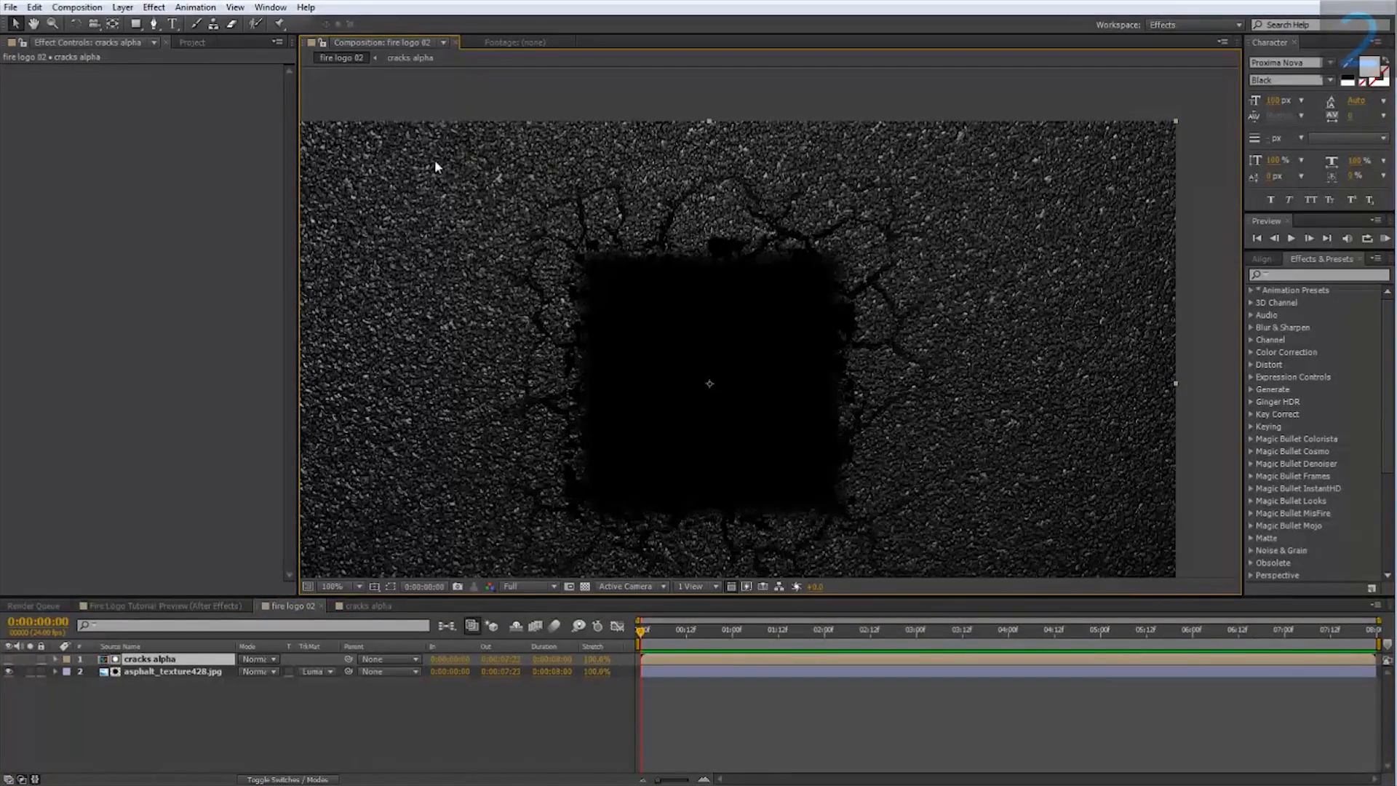
pyautogui.moveTo(492, 402); pyautogui.dragTo(491, 338)
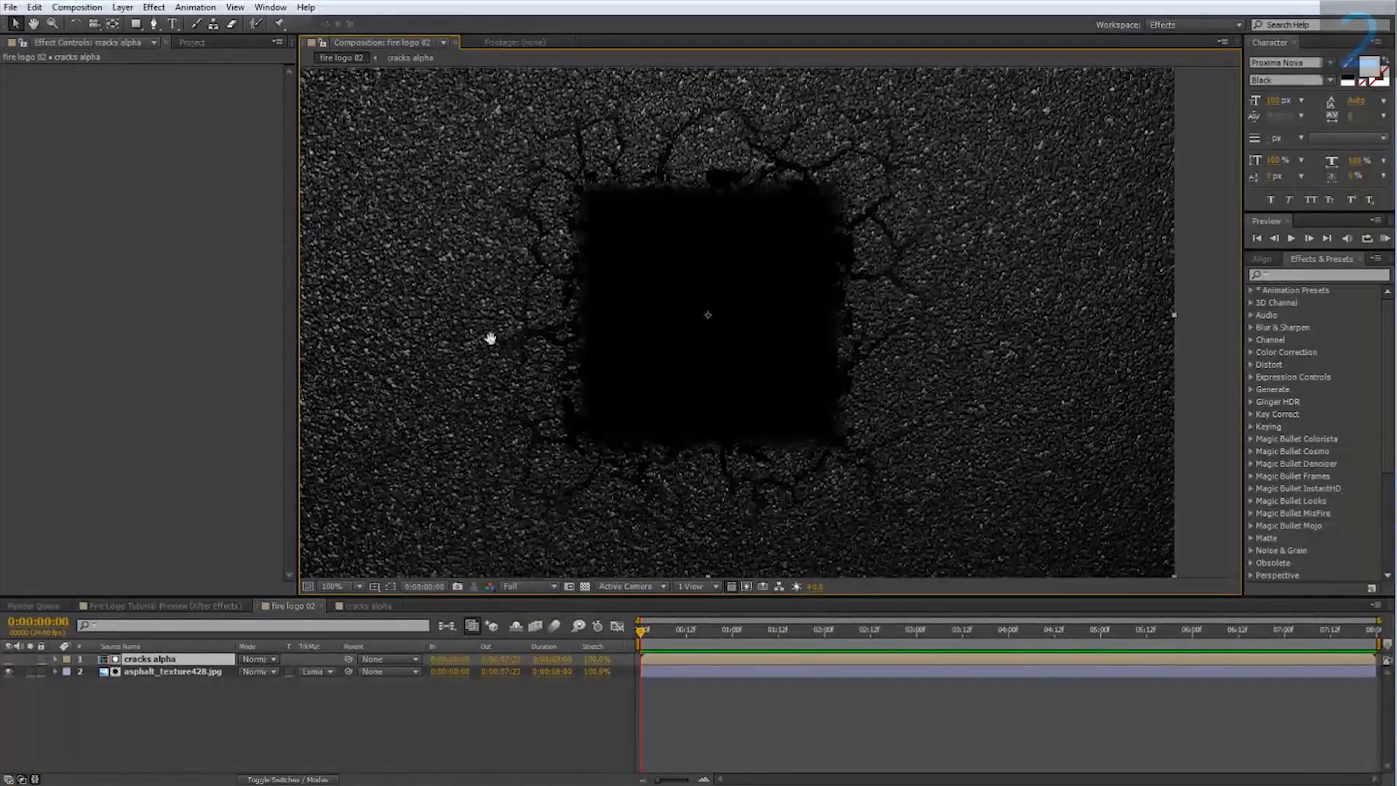
# Step: In the fire logo 02 composition, create a grey (797979) solid named "bg" and place it beneath the asphalt layer
pyautogui.click(175, 607)
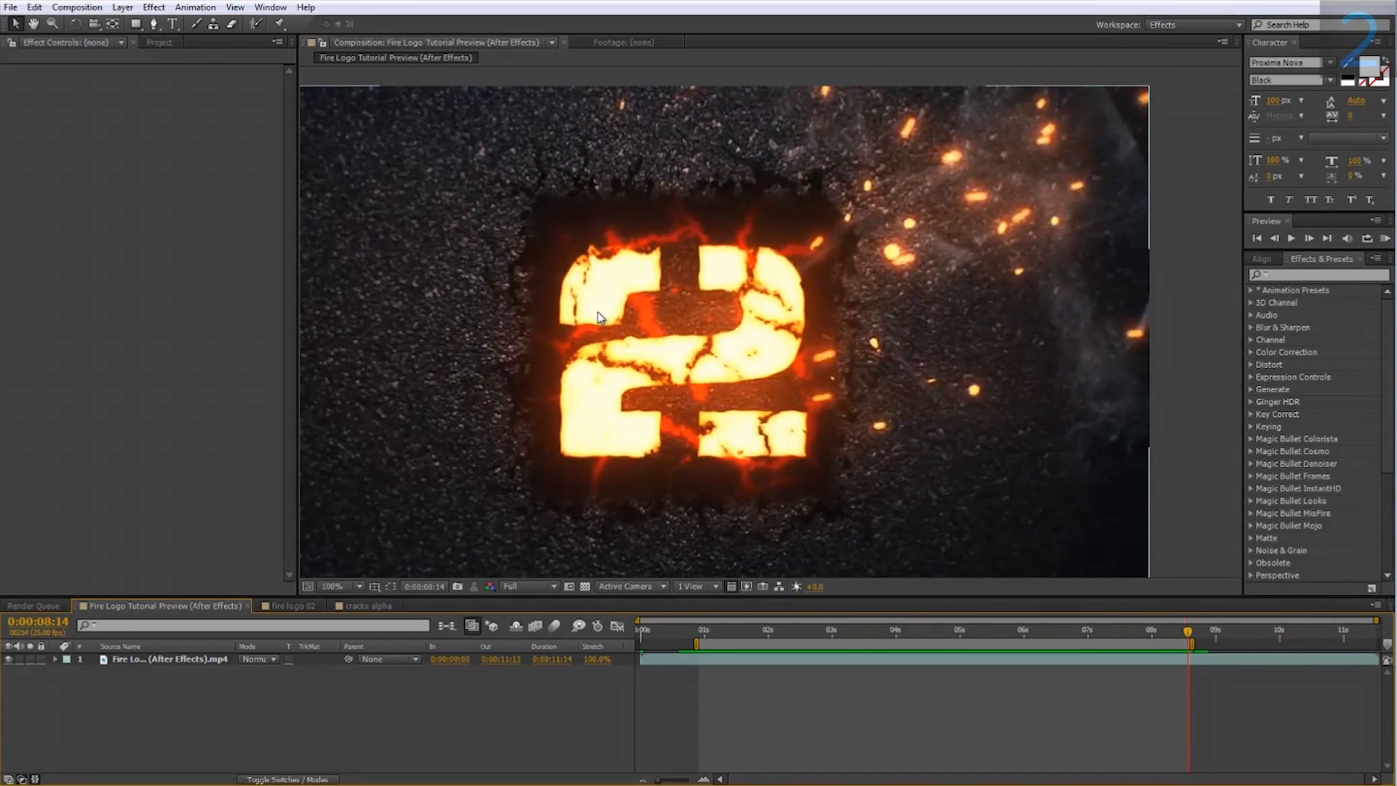
pyautogui.click(291, 606)
pyautogui.rightClick(199, 690)
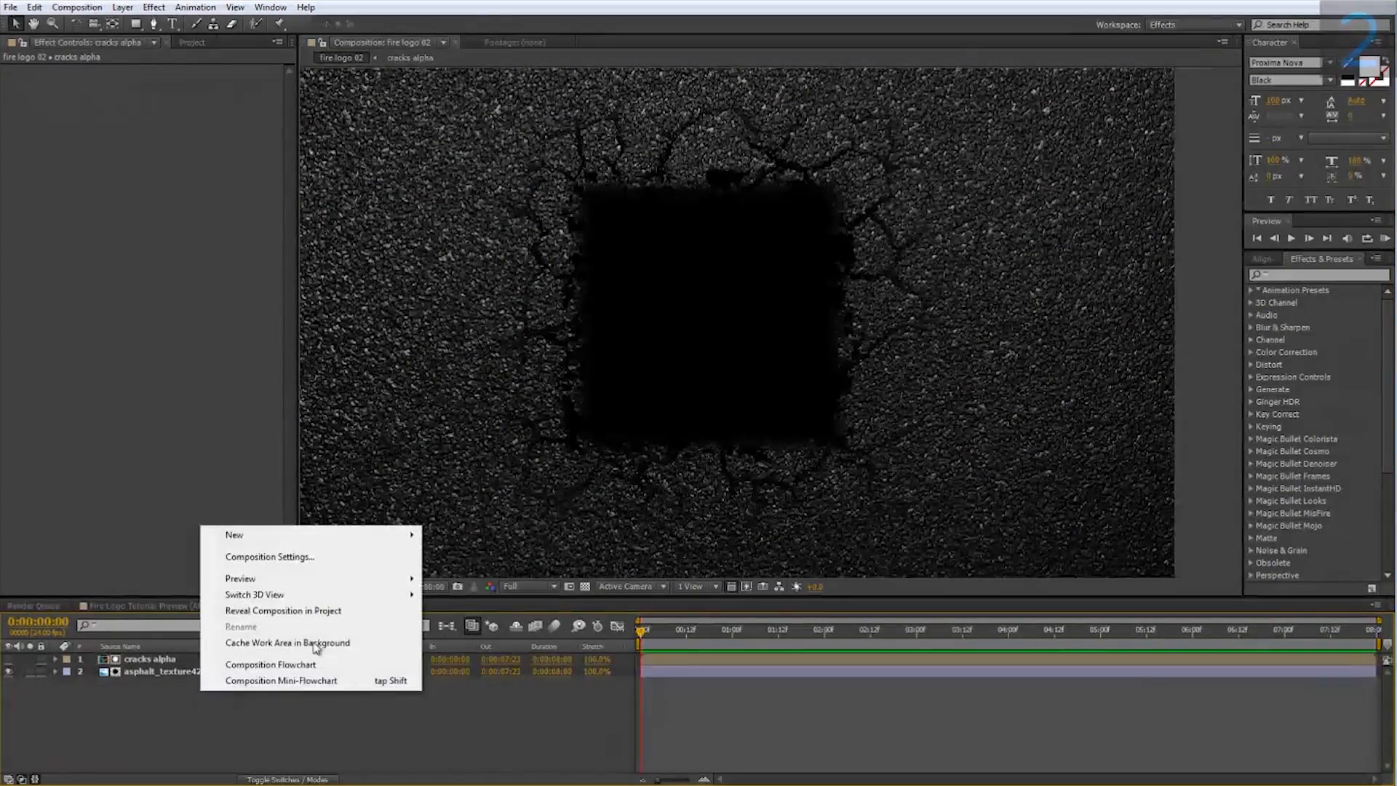
pyautogui.moveTo(259, 537)
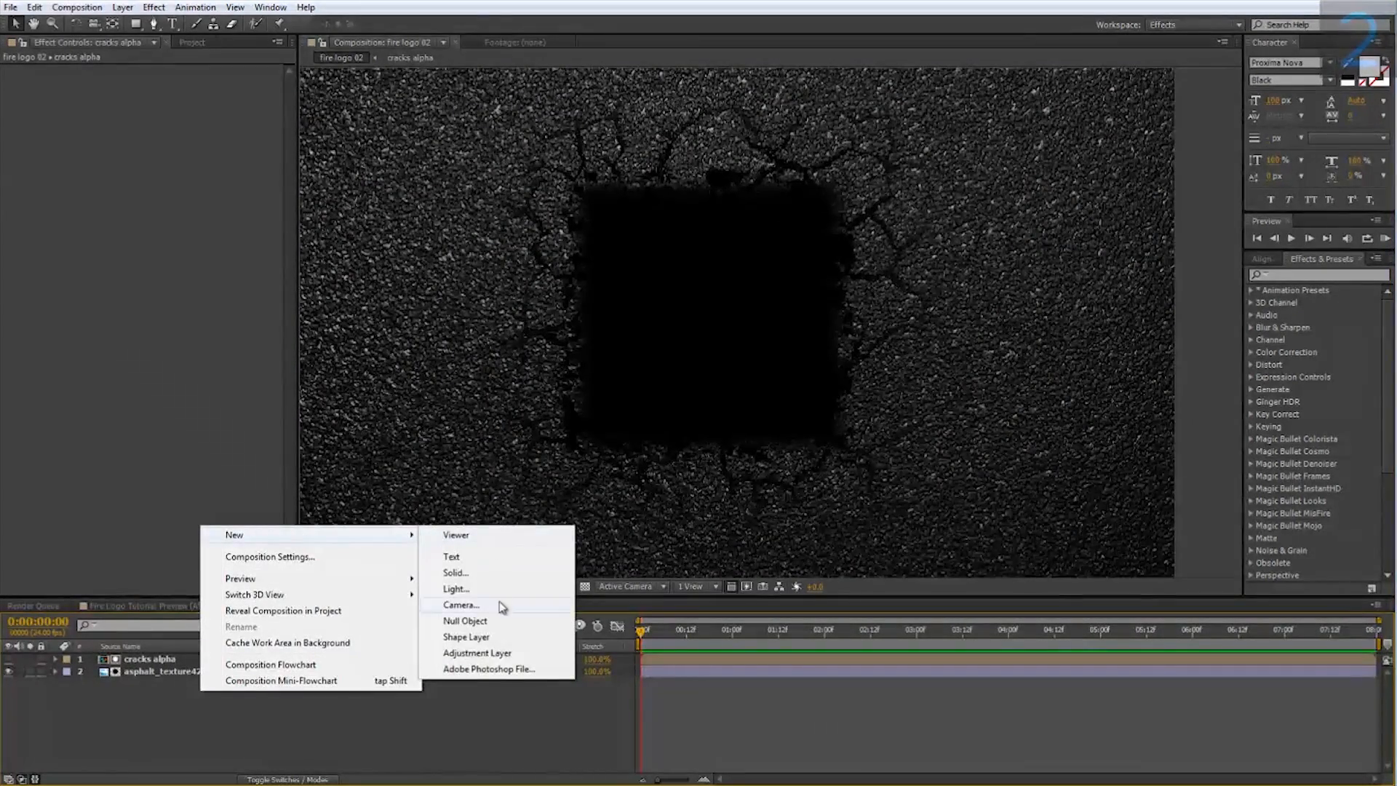
pyautogui.click(460, 573)
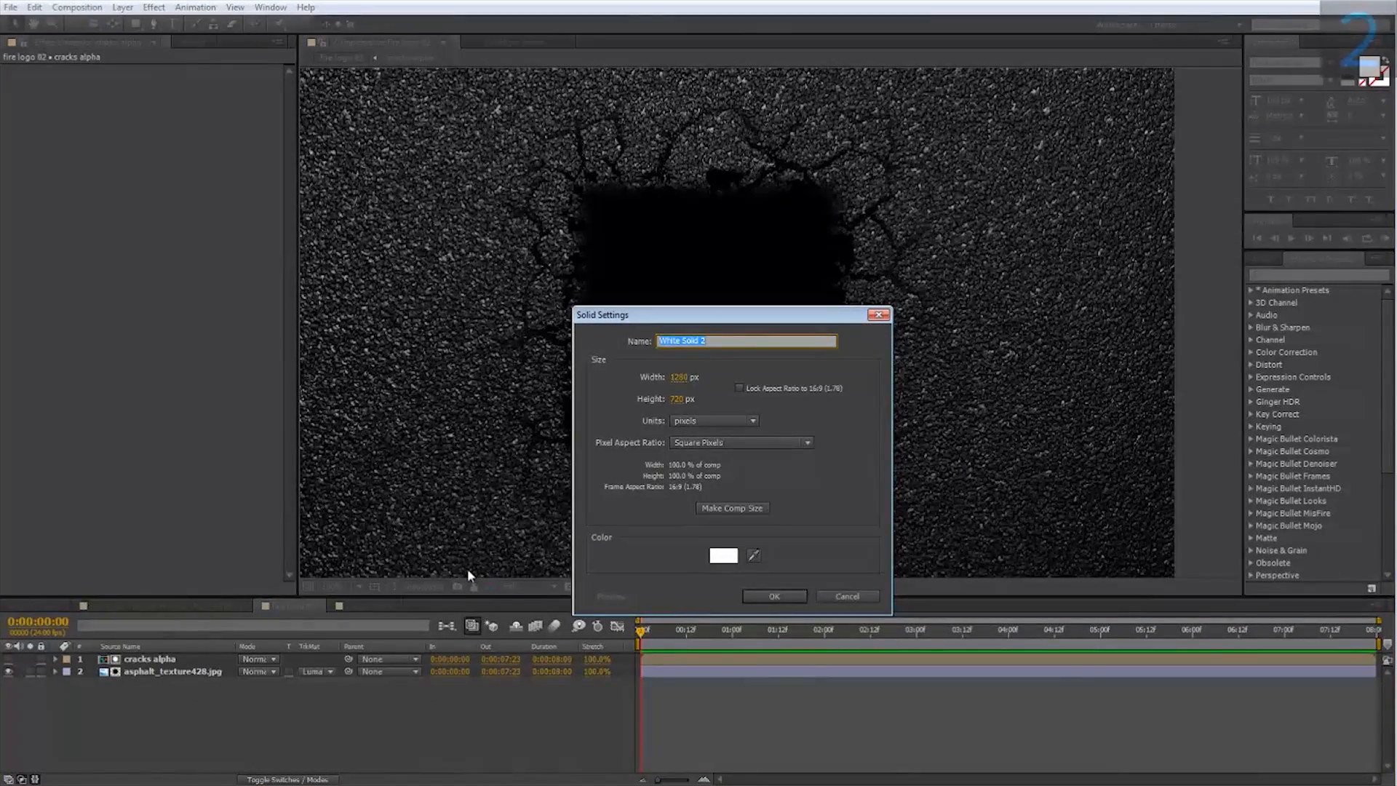
pyautogui.write('bg')
pyautogui.click(721, 557)
pyautogui.moveTo(758, 578); pyautogui.dragTo(682, 570)
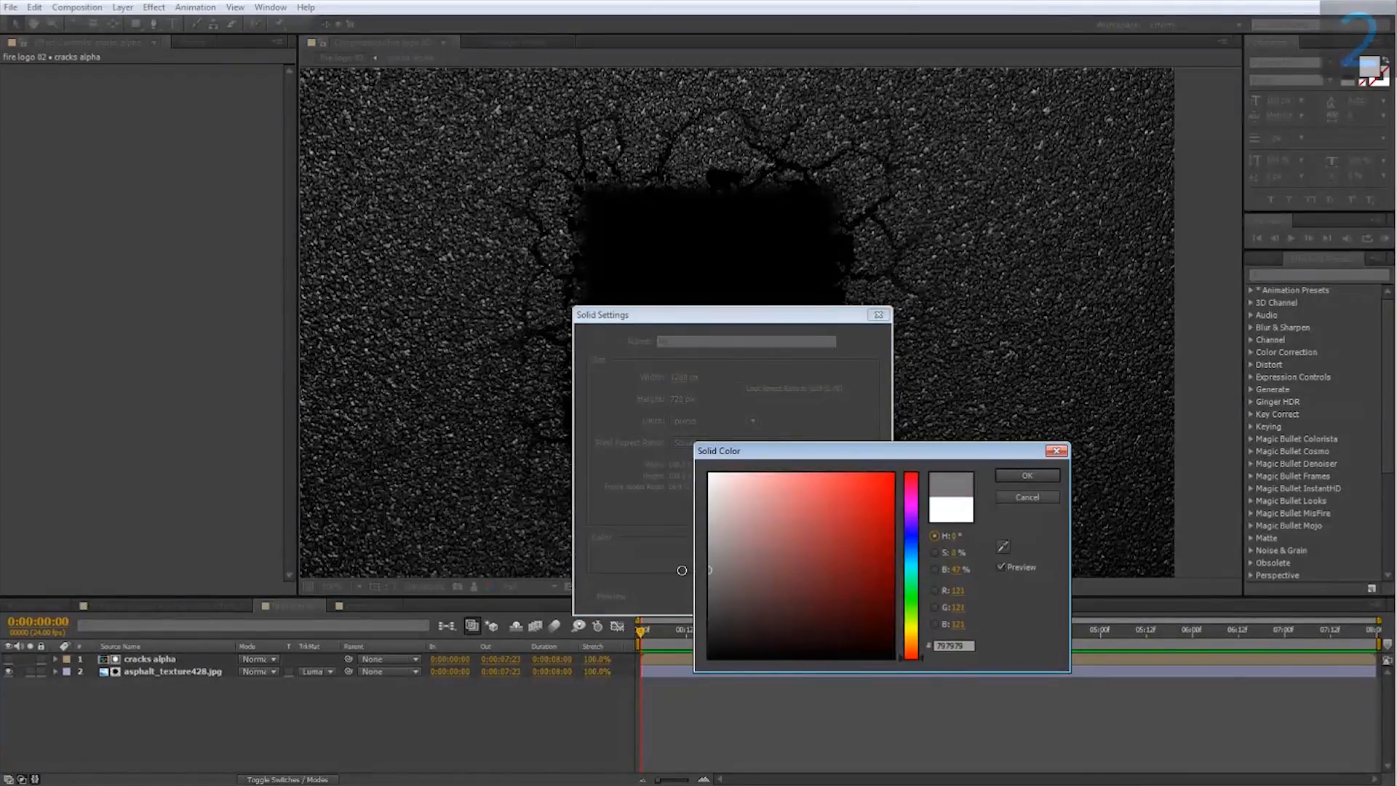
pyautogui.click(1013, 477)
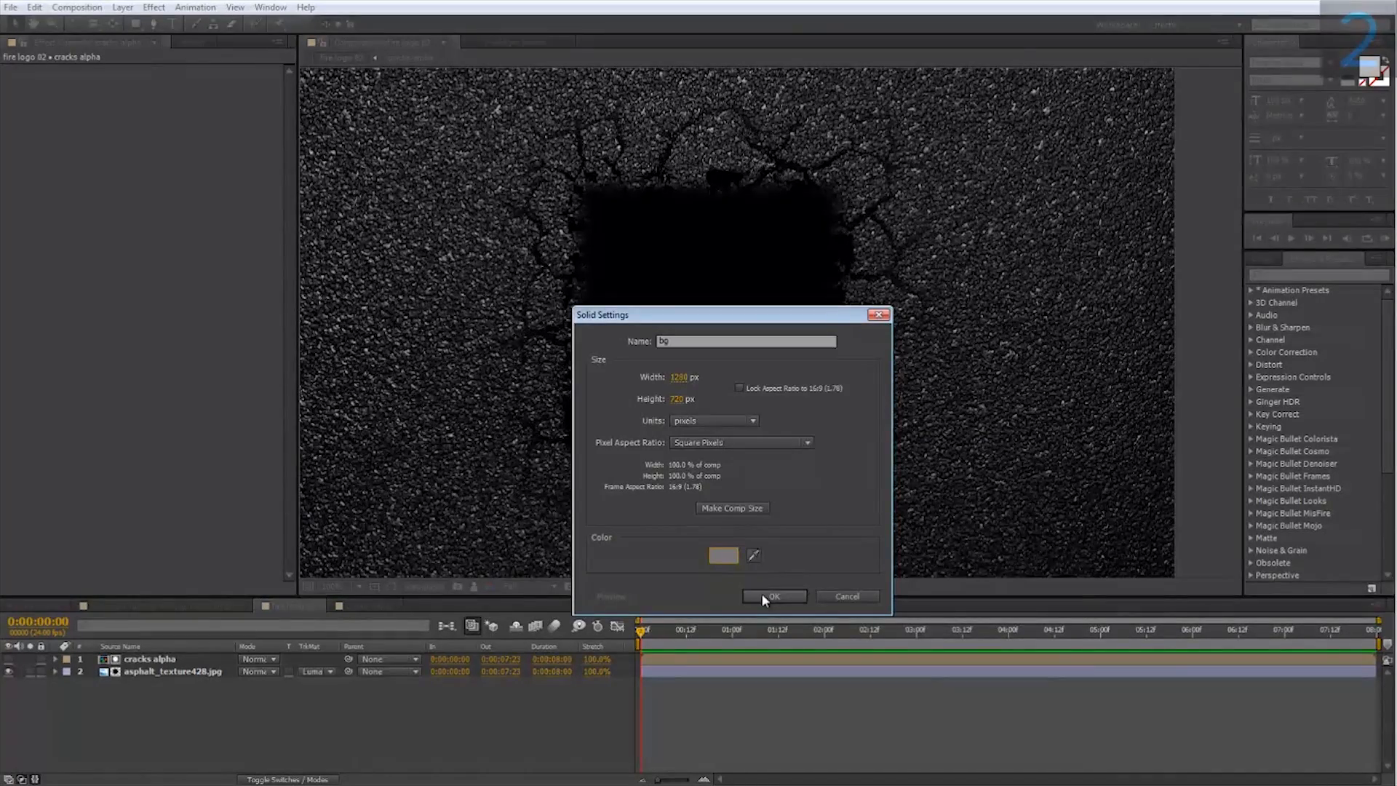
pyautogui.click(763, 596)
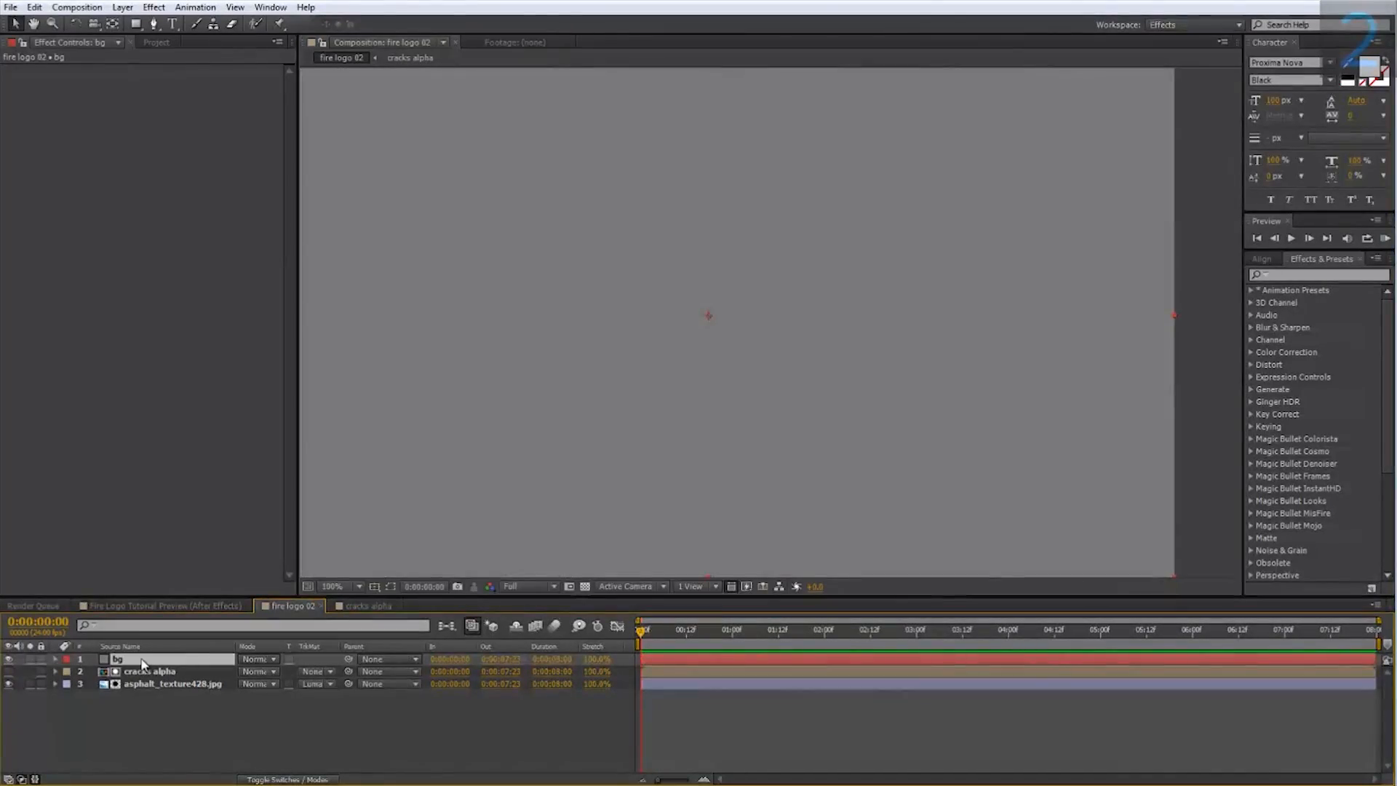
pyautogui.moveTo(142, 659); pyautogui.dragTo(140, 693)
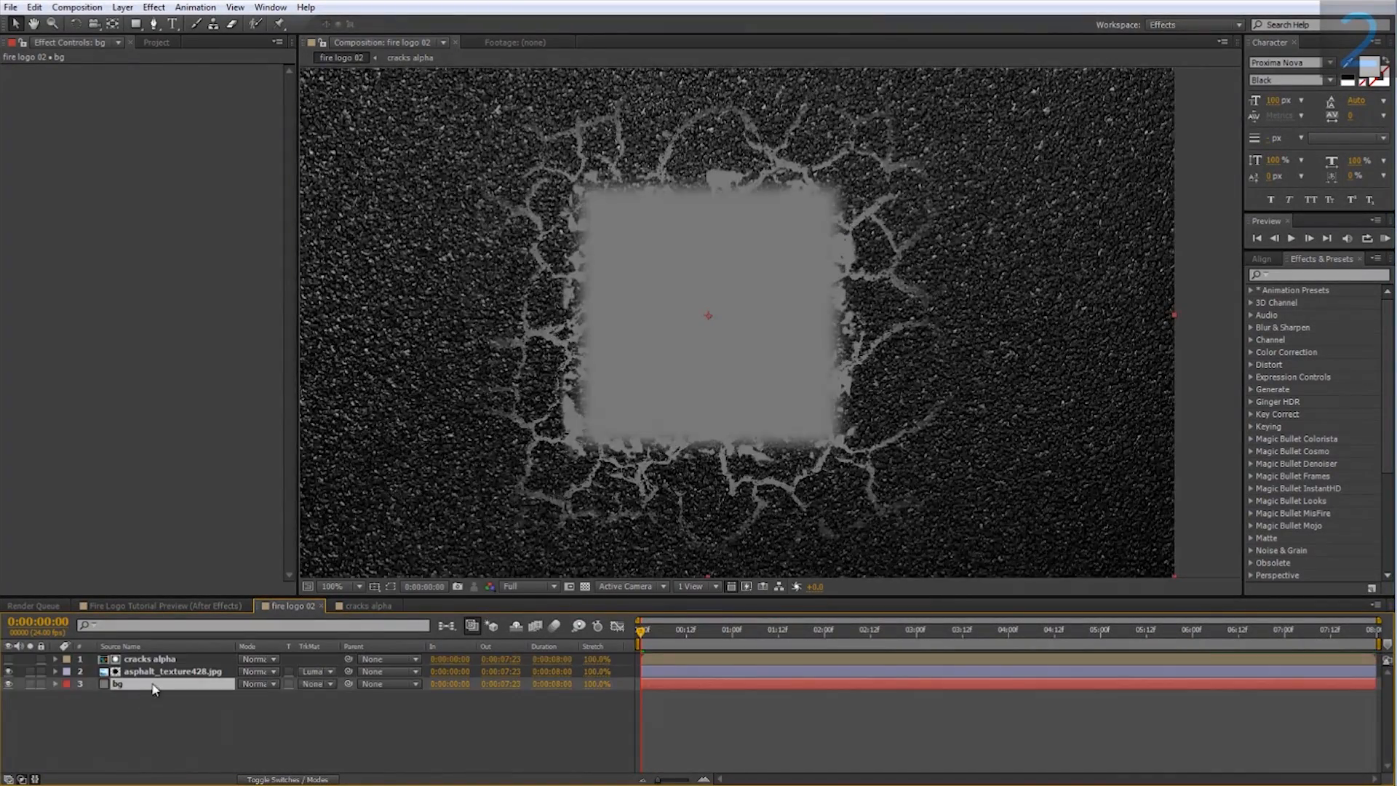
# Step: Pre-compose the bg solid as "bg pre", moving all attributes into the new composition
pyautogui.rightClick(151, 684)
pyautogui.click(206, 566)
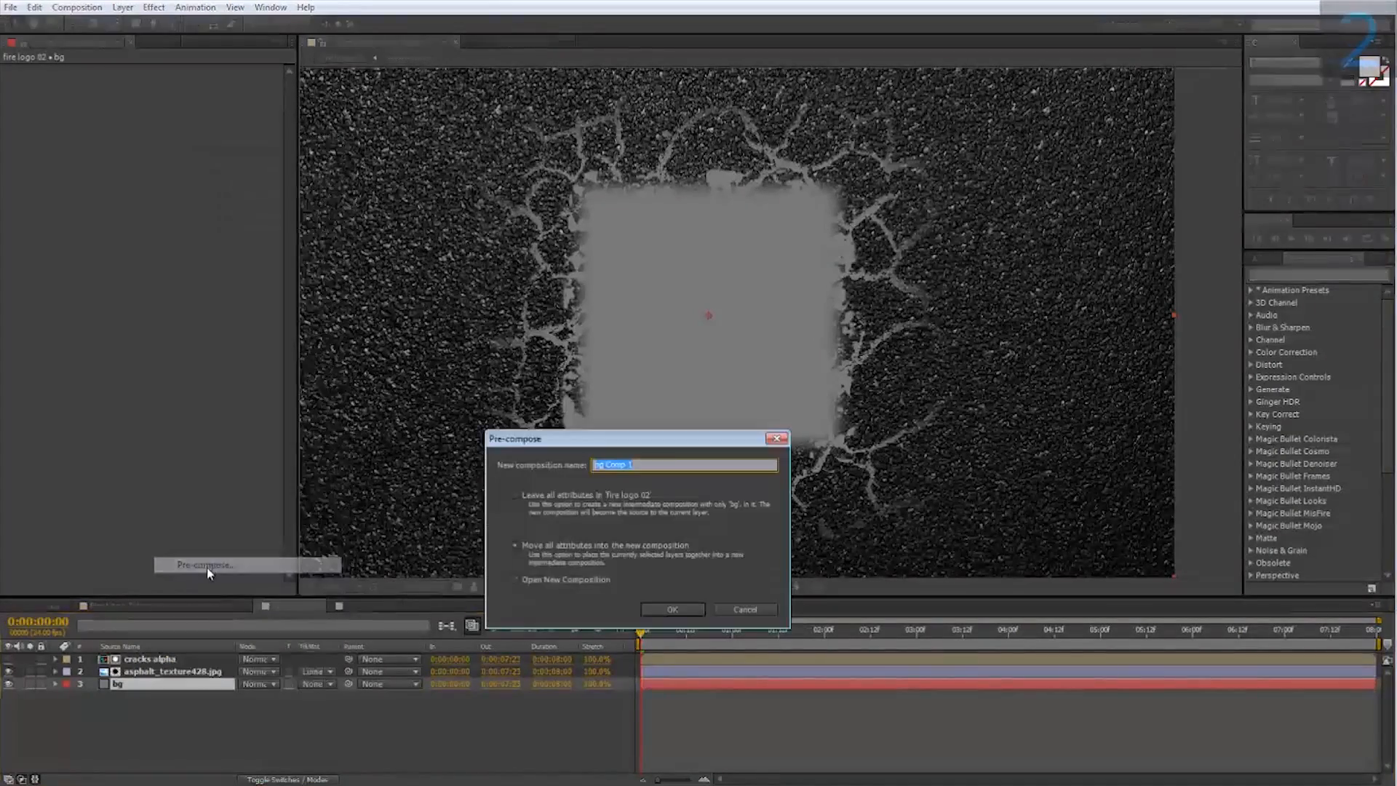
pyautogui.write('b')
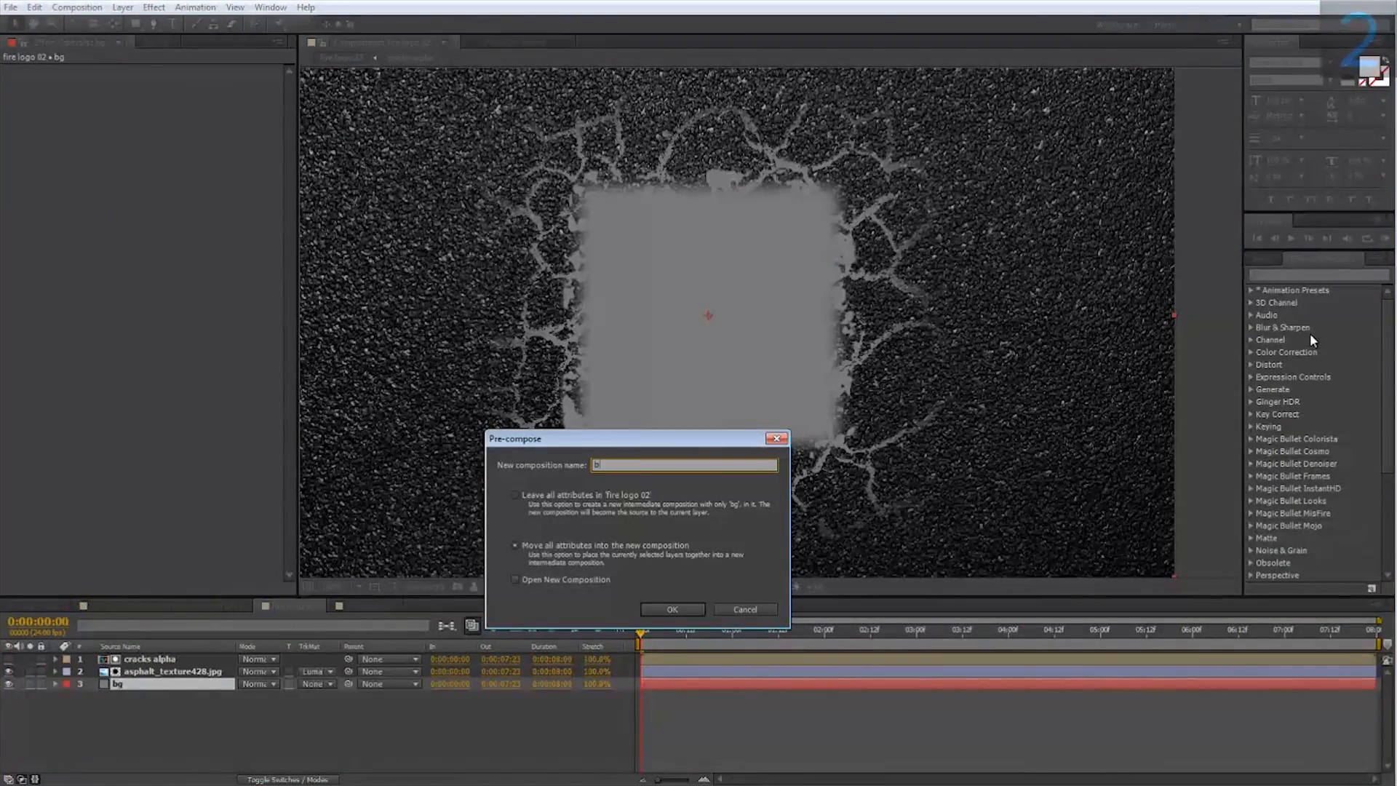
pyautogui.write('g pre')
pyautogui.click(654, 608)
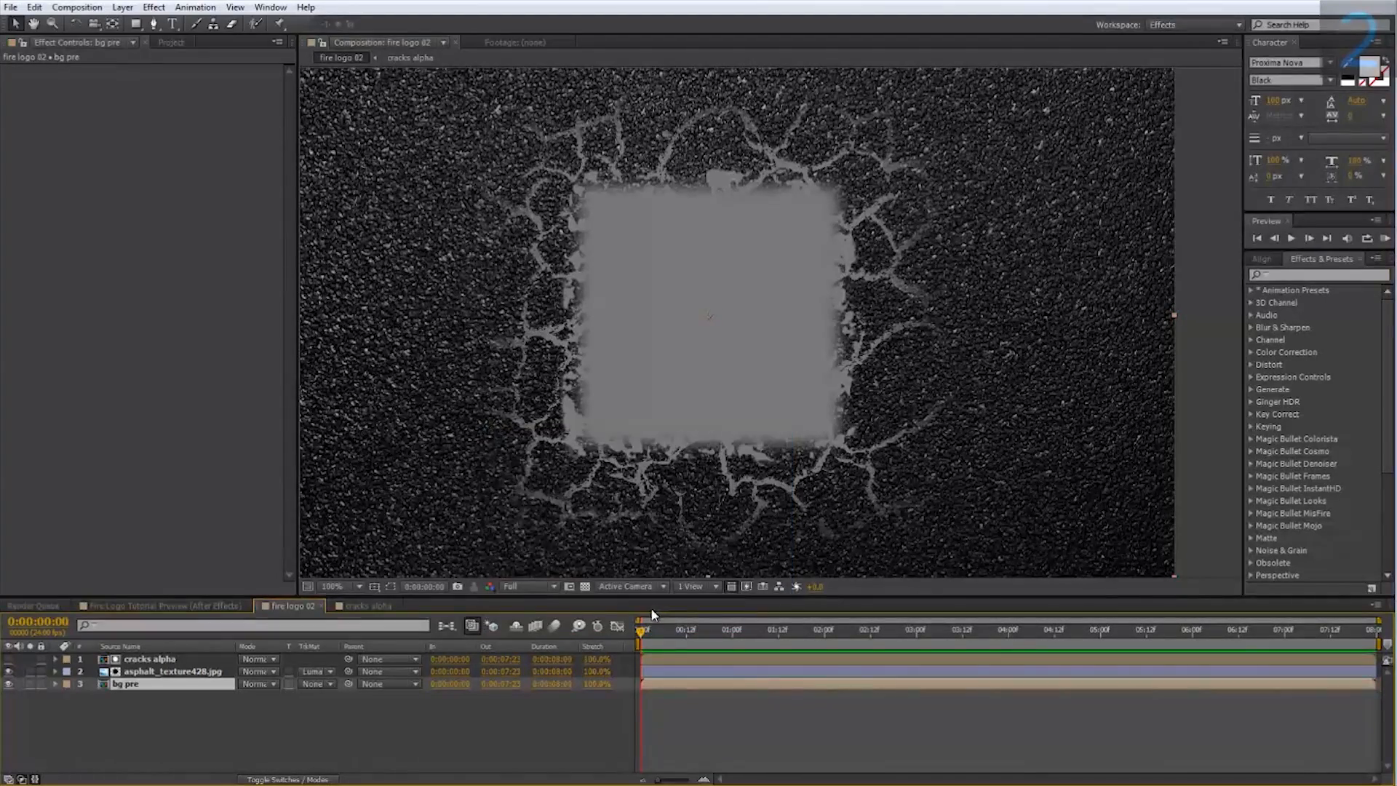
# Step: Inside the bg pre composition, add cracks alpha with asphalt_texture428.jpg beneath it, and delete the grey bg solid
pyautogui.doubleClick(127, 684)
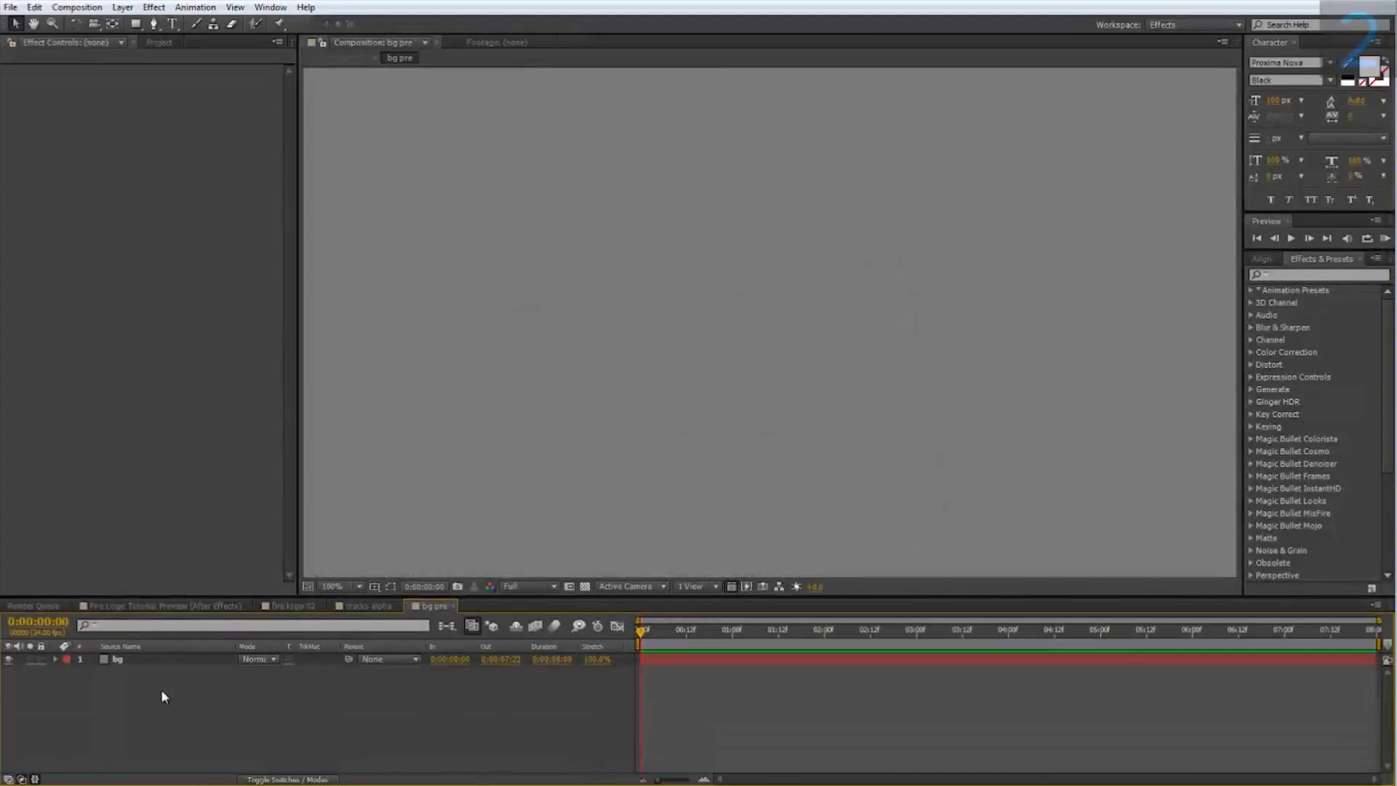
pyautogui.click(158, 42)
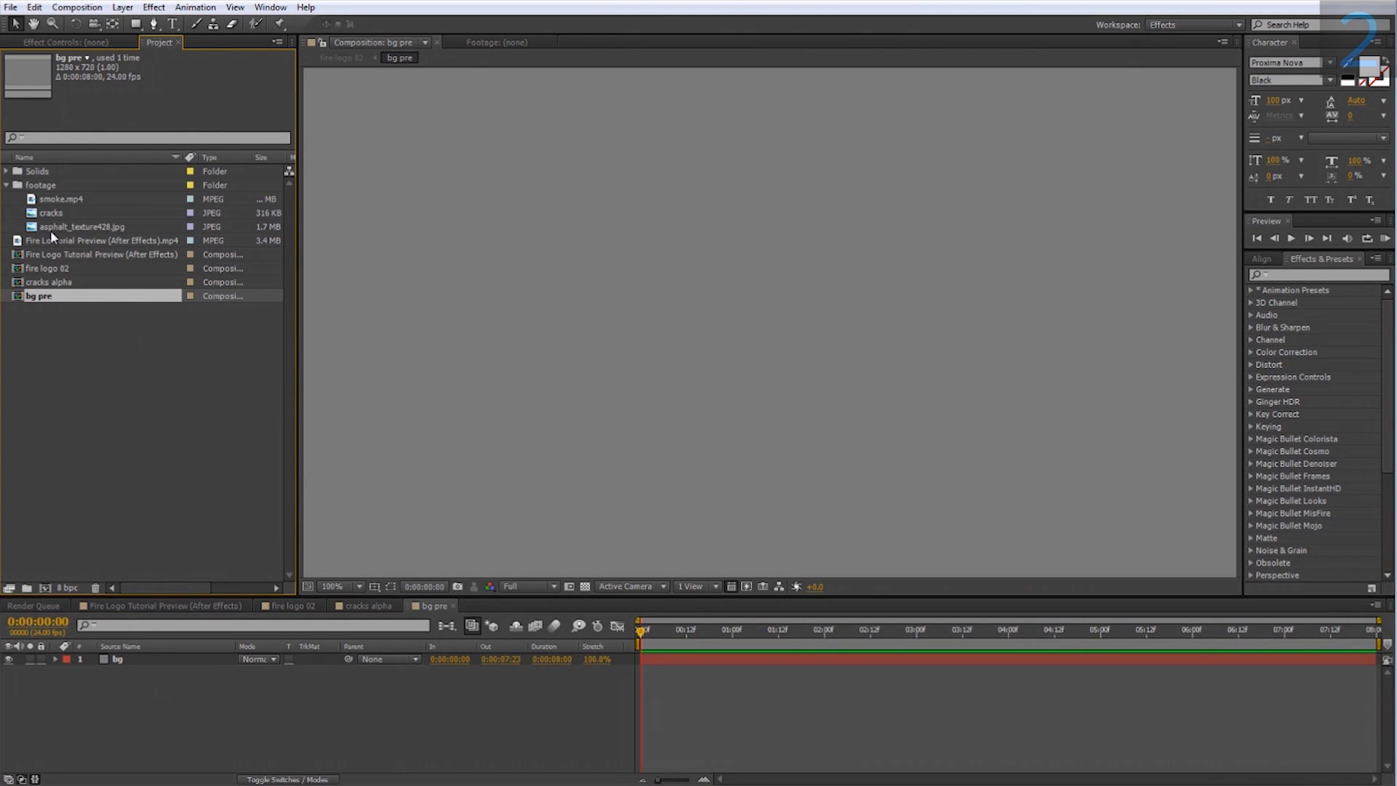
pyautogui.moveTo(40, 282); pyautogui.dragTo(148, 659)
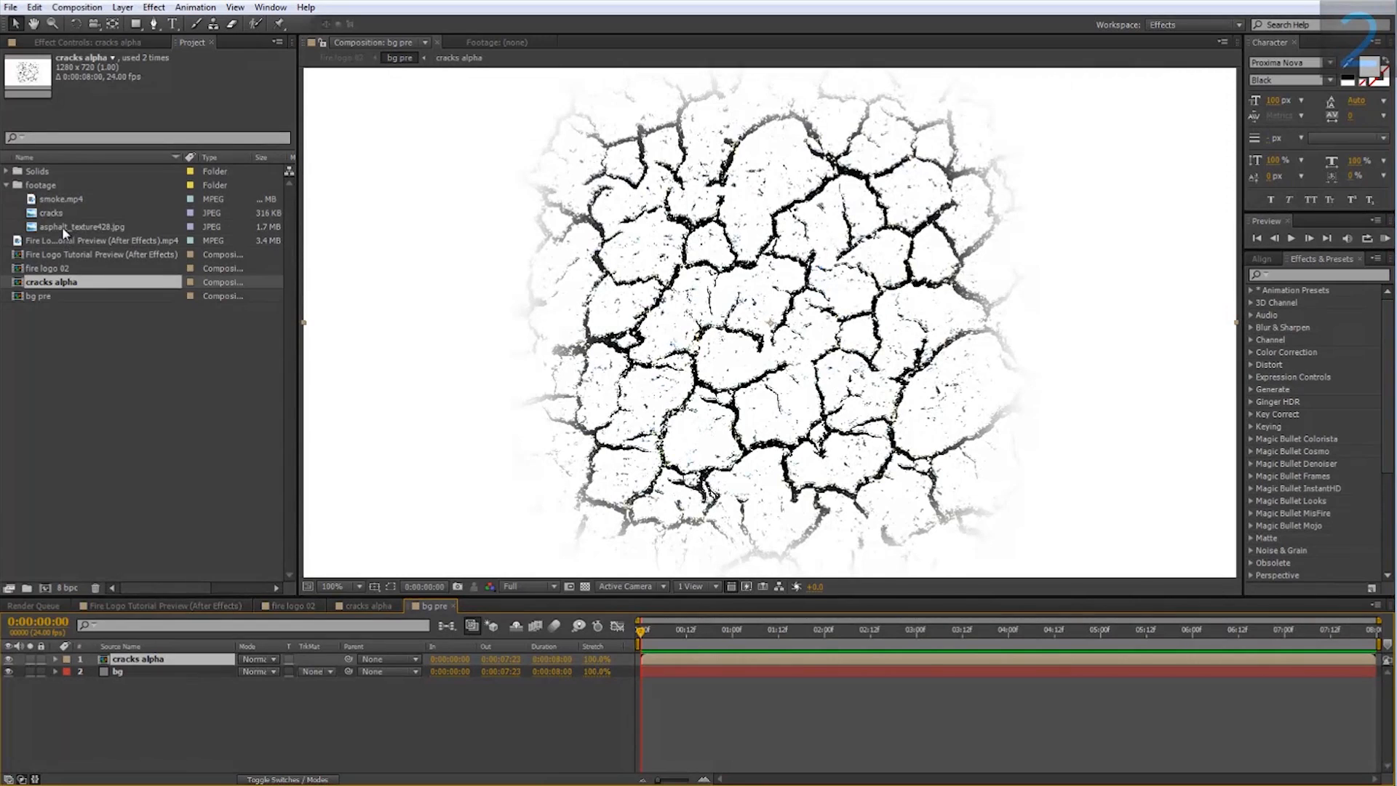
pyautogui.moveTo(62, 226); pyautogui.dragTo(143, 664)
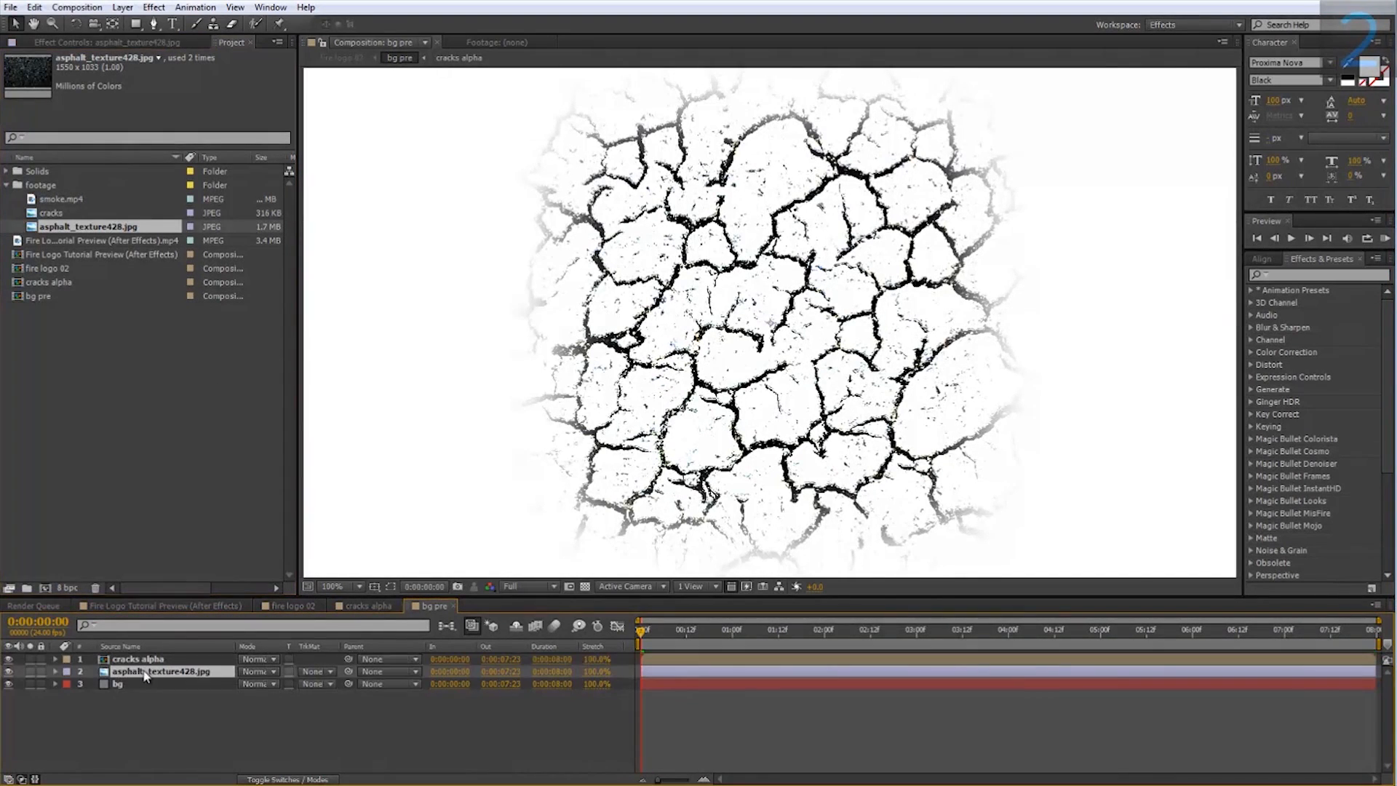
pyautogui.click(163, 686)
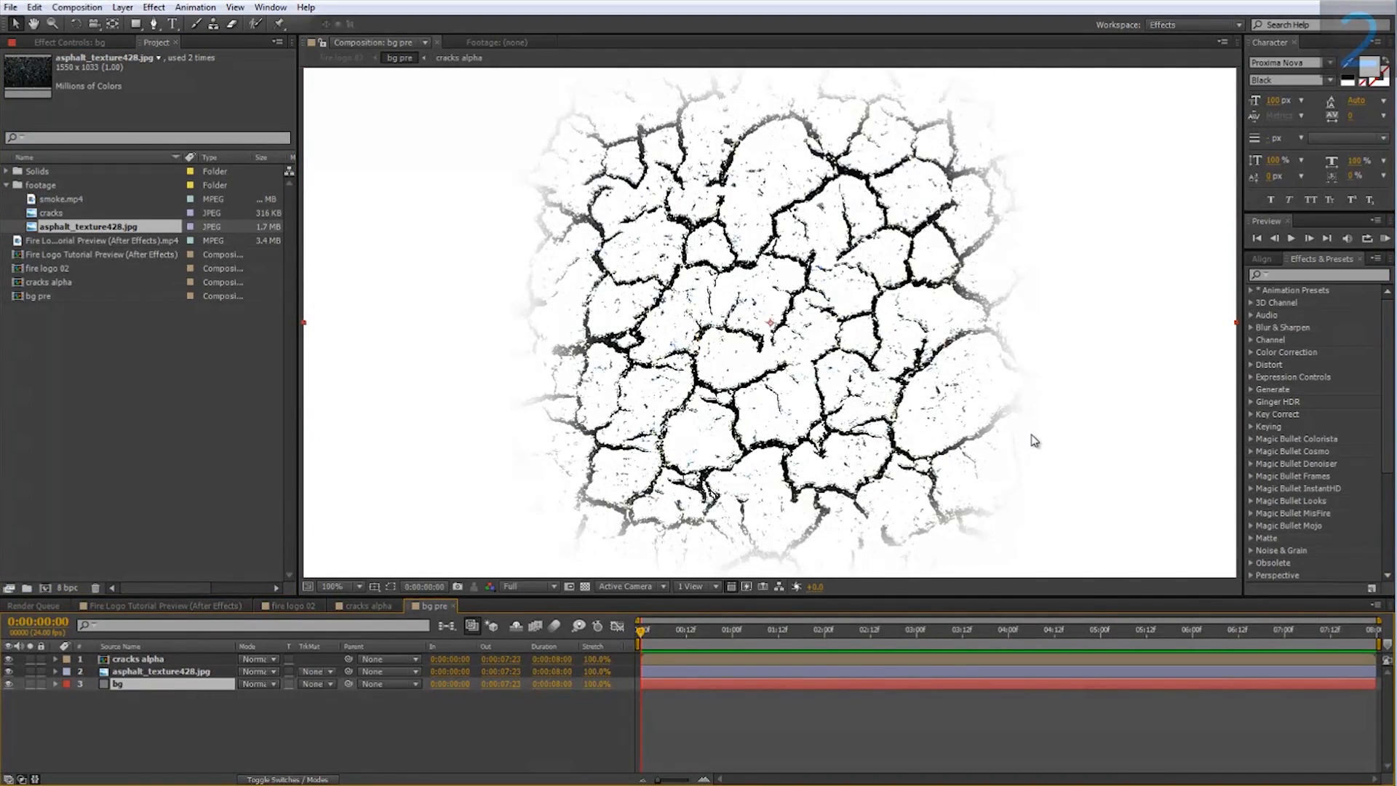
pyautogui.press('Delete')
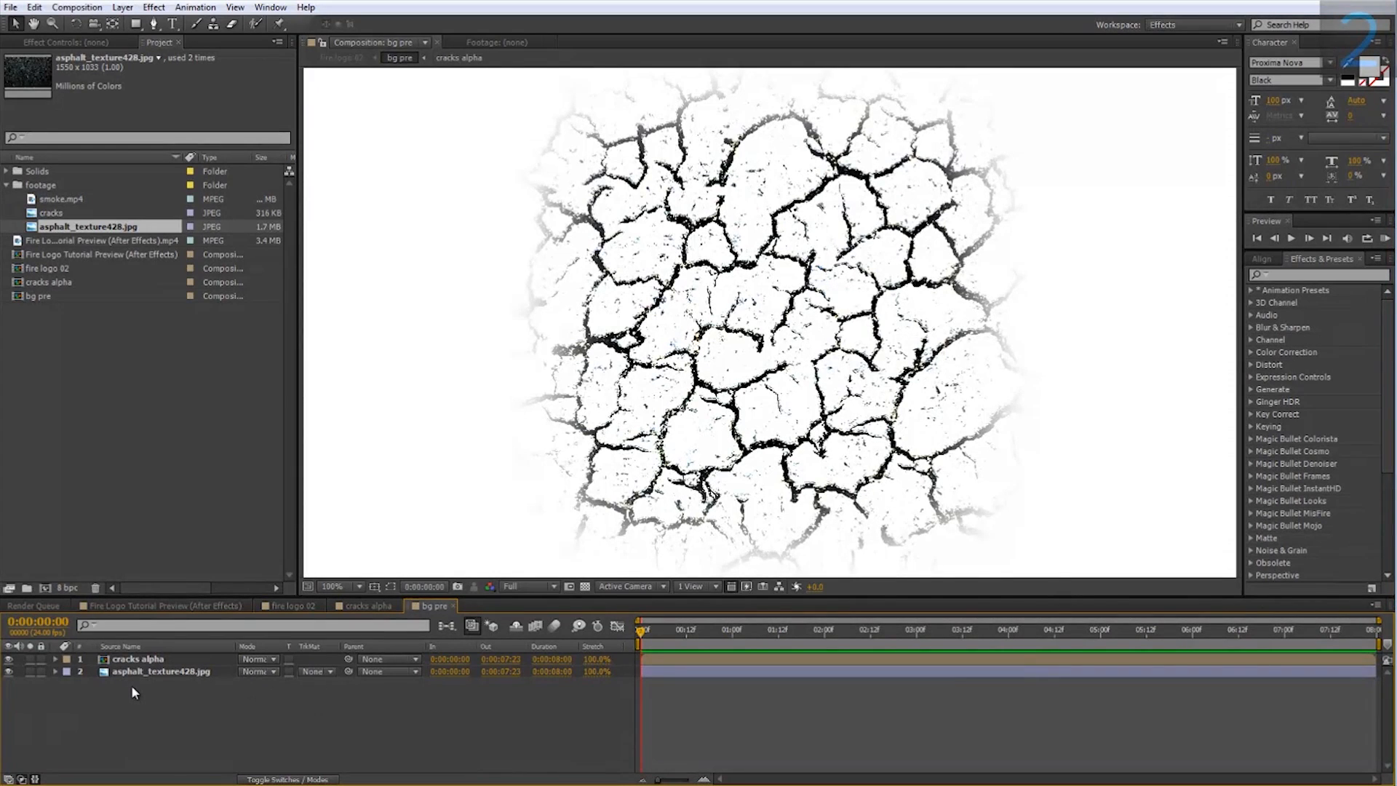
# Step: Create an orange-red solid in the bg pre composition
pyautogui.rightClick(173, 684)
pyautogui.moveTo(241, 529)
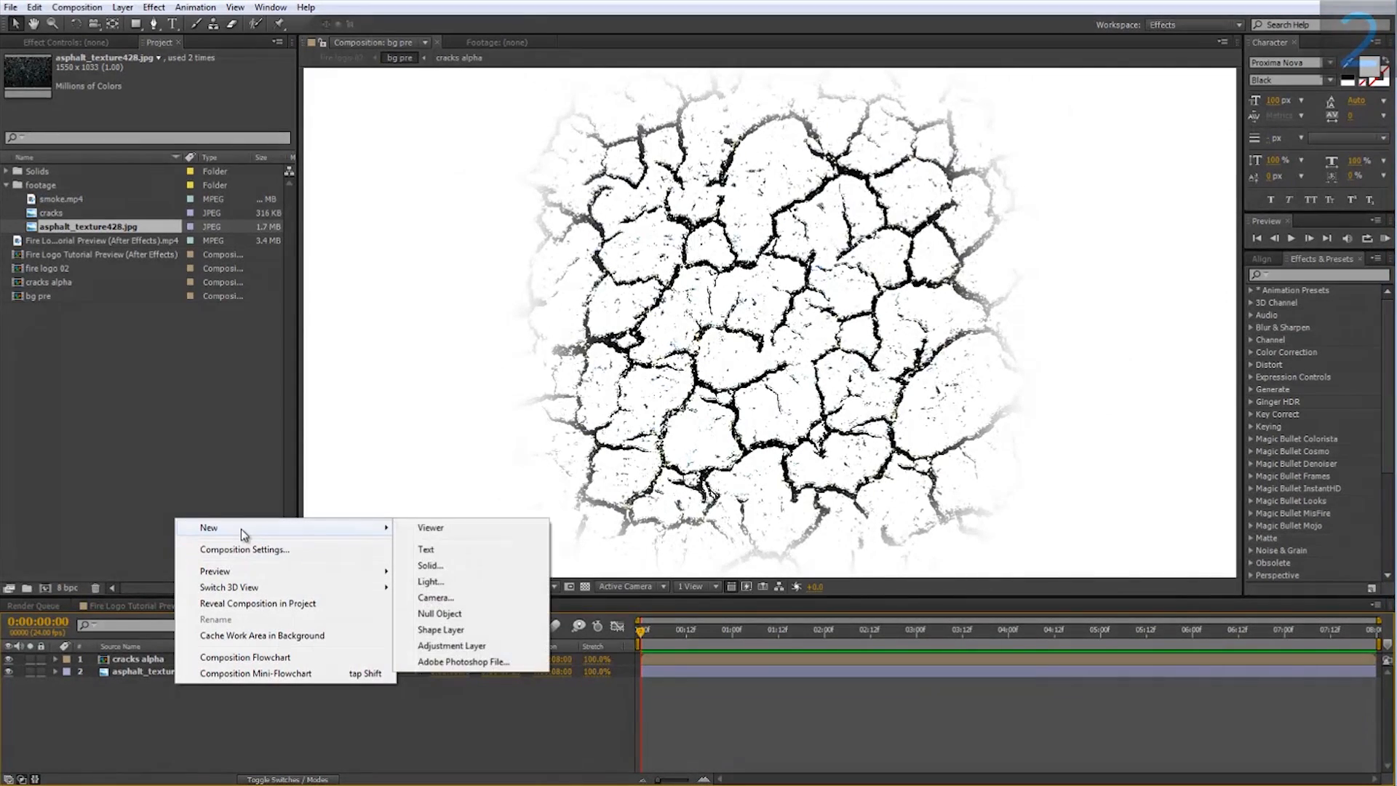
pyautogui.click(431, 566)
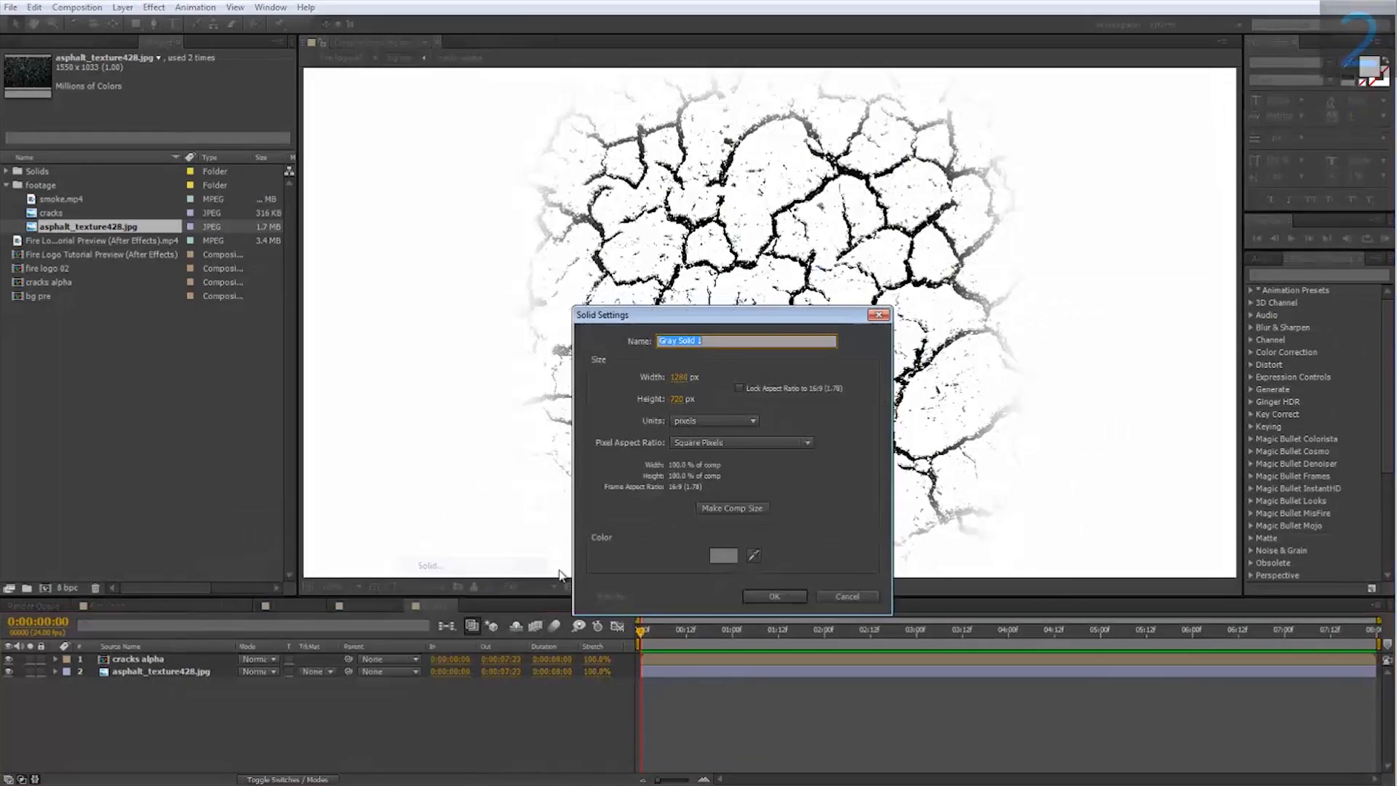
pyautogui.click(700, 569)
pyautogui.click(893, 486)
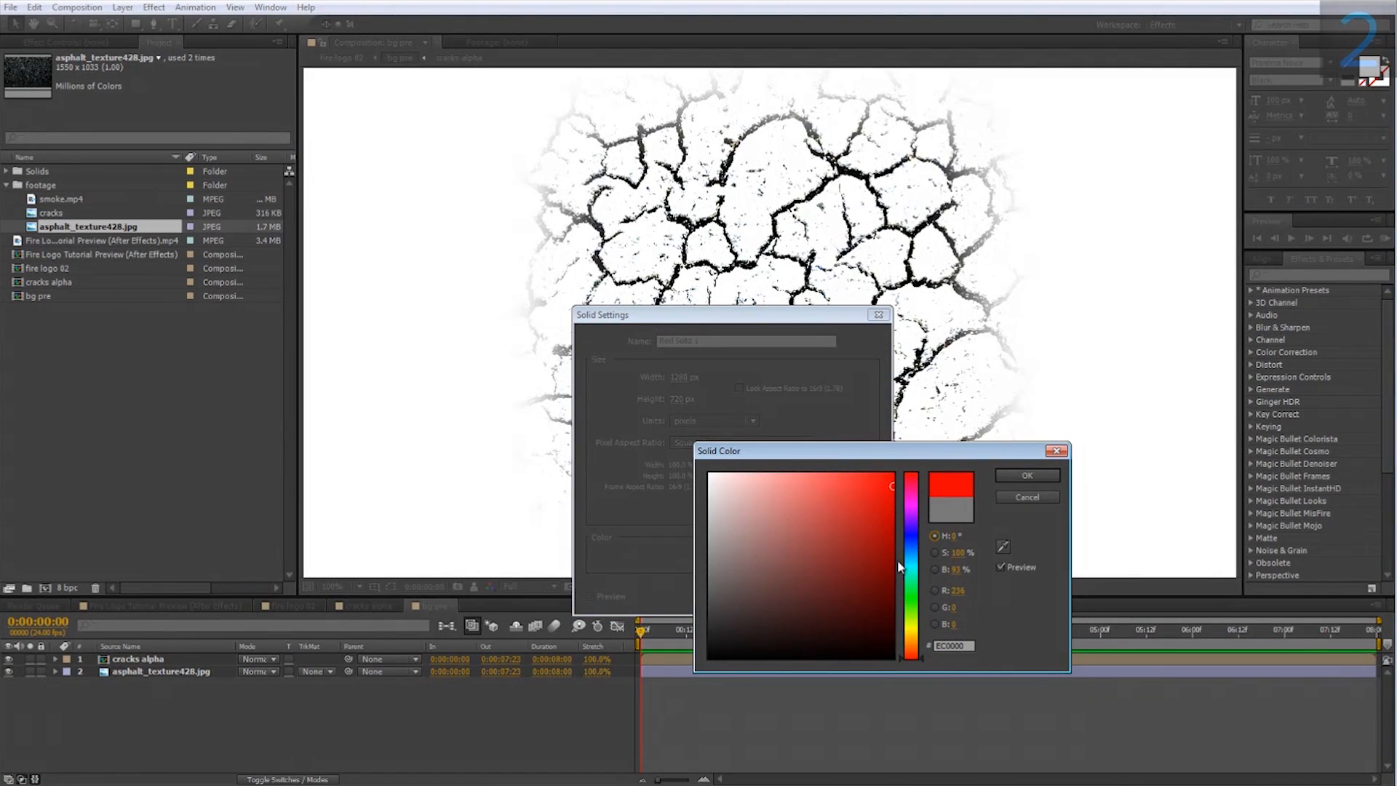
pyautogui.moveTo(918, 659); pyautogui.dragTo(920, 656)
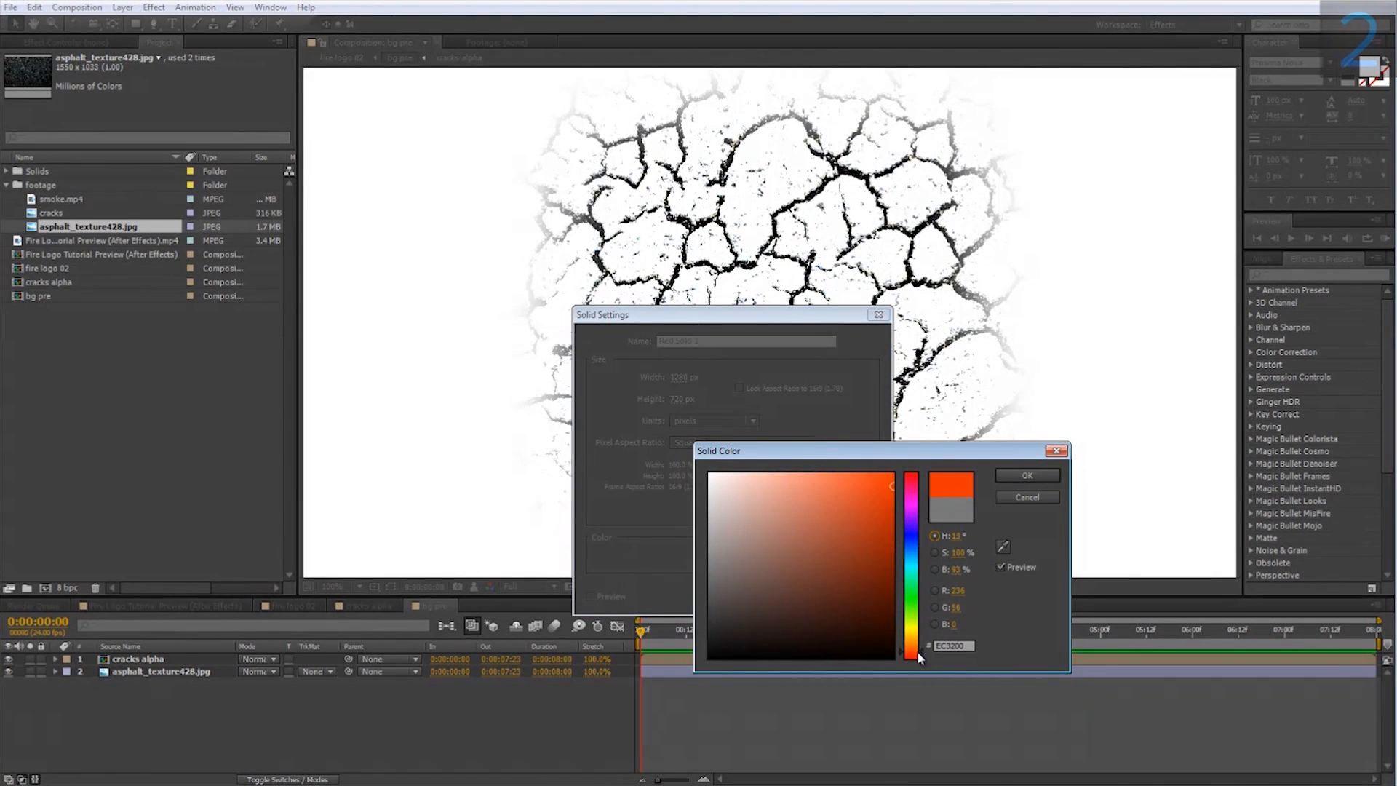
pyautogui.moveTo(922, 649); pyautogui.dragTo(923, 652)
pyautogui.click(1025, 478)
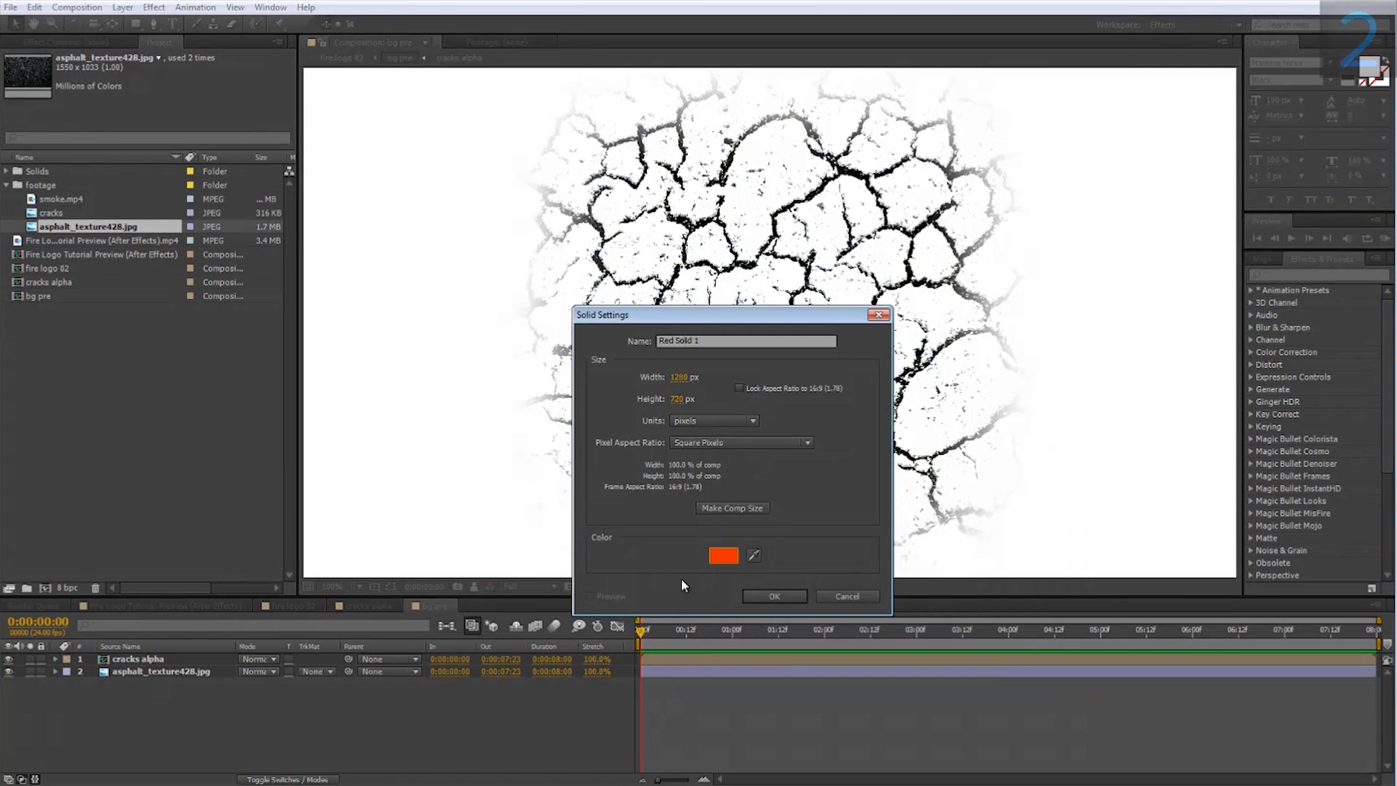
pyautogui.click(766, 592)
# Step: Place the orange-red solid directly beneath cracks alpha and set its track matte to Luma Inverted Matte "cracks alpha"
pyautogui.moveTo(153, 663); pyautogui.dragTo(153, 681)
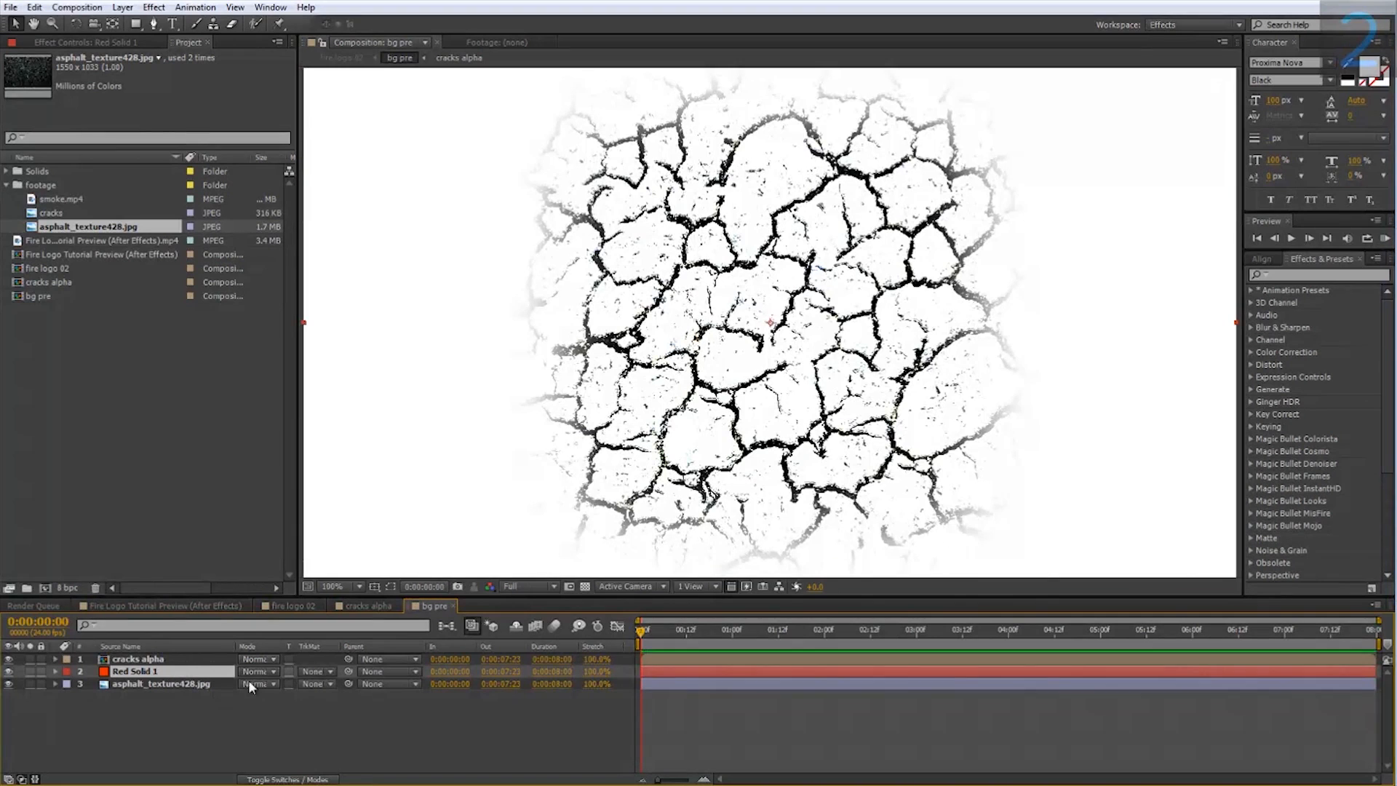
pyautogui.click(310, 672)
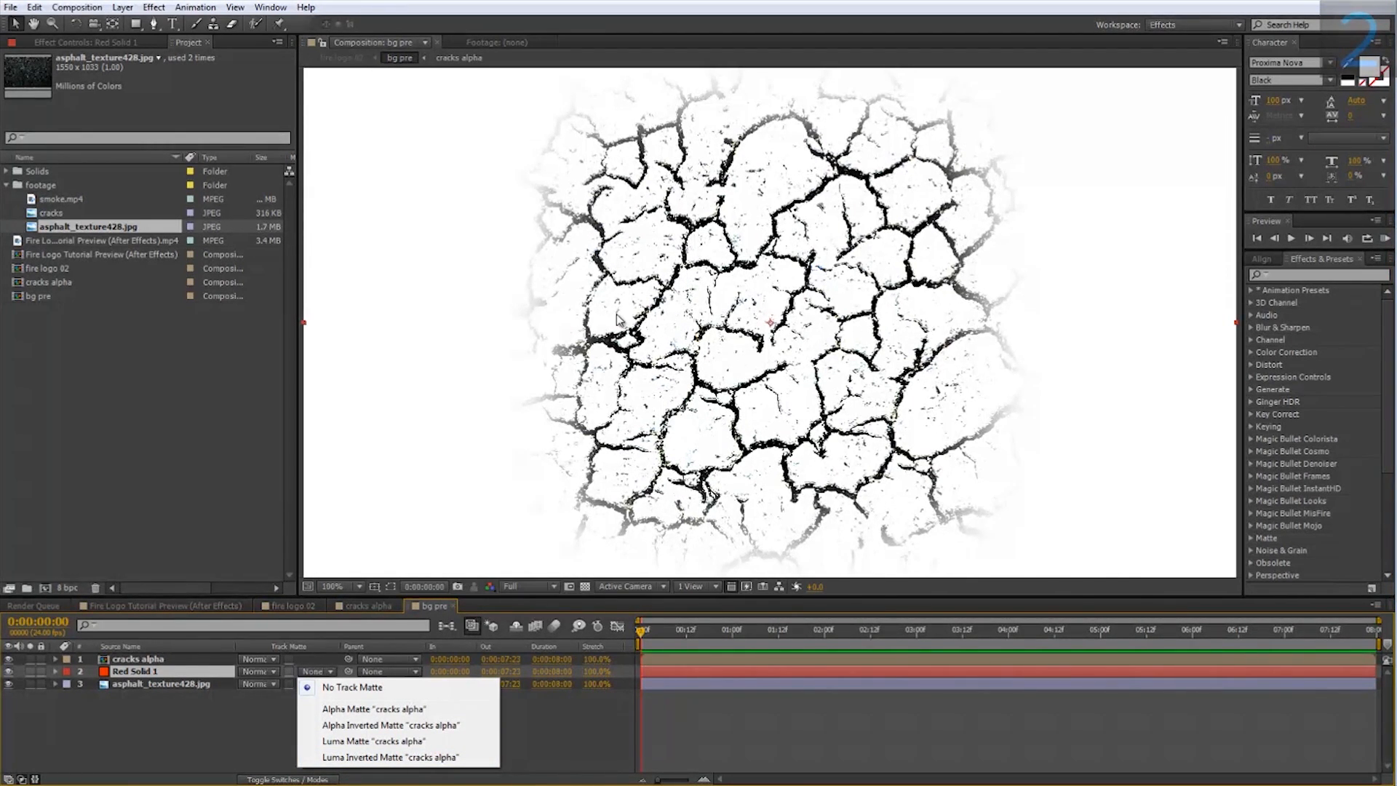
pyautogui.click(346, 754)
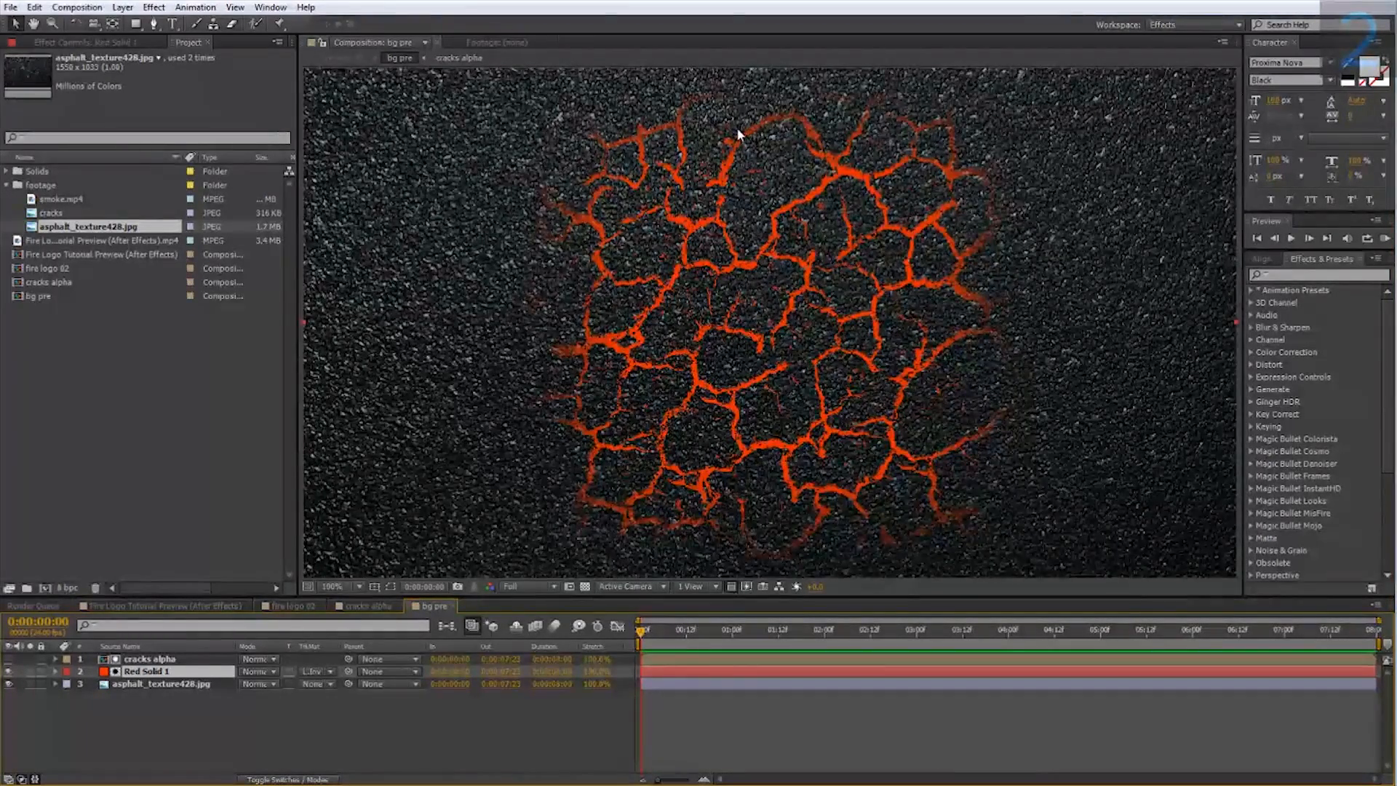
# Step: Scale the asphalt texture layer in the bg pre composition down to 64%
pyautogui.click(182, 684)
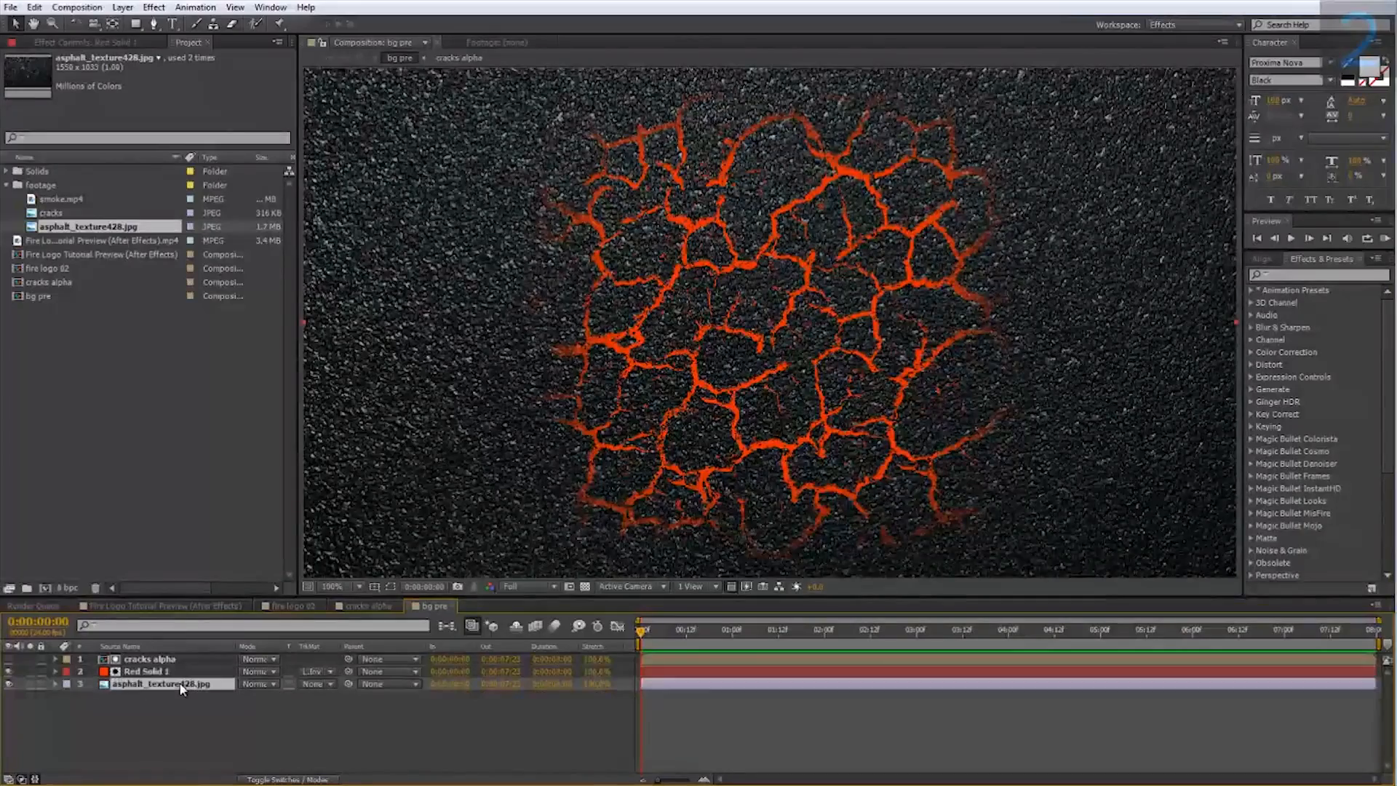
pyautogui.press('s')
pyautogui.moveTo(284, 697); pyautogui.dragTo(259, 697)
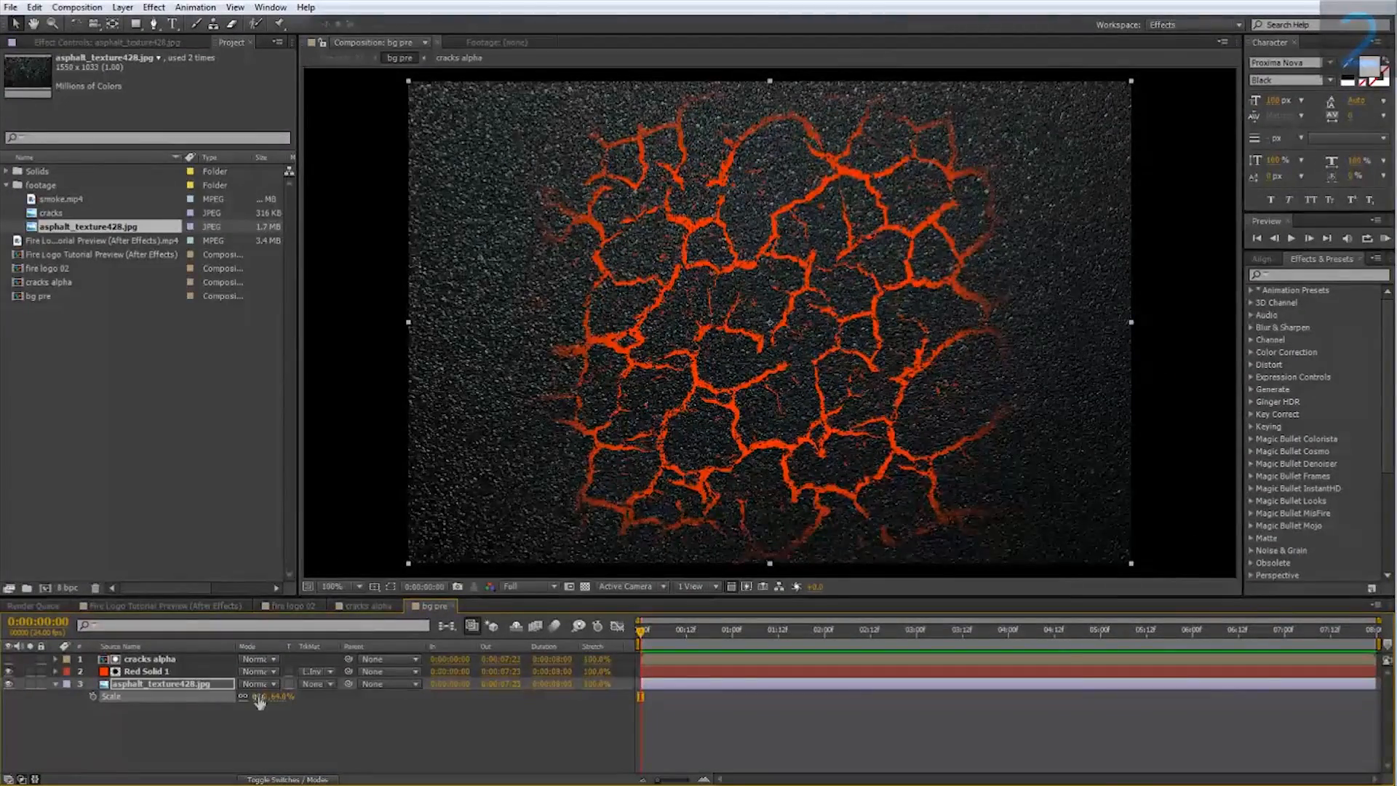
pyautogui.press(',')
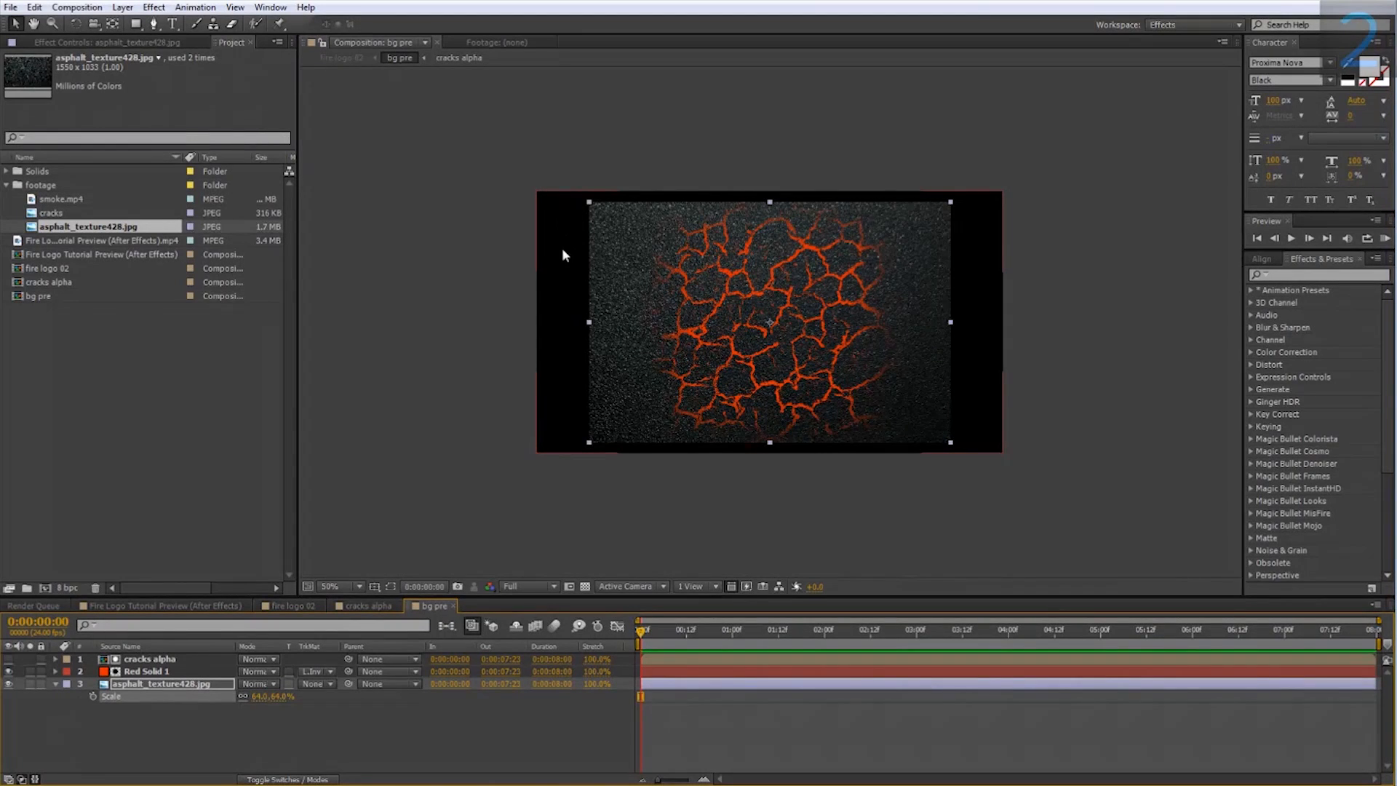
# Step: Check the preview and fire logo 02 compositions, and flip the cracks alpha layer horizontally inside bg pre
pyautogui.click(164, 606)
pyautogui.click(291, 606)
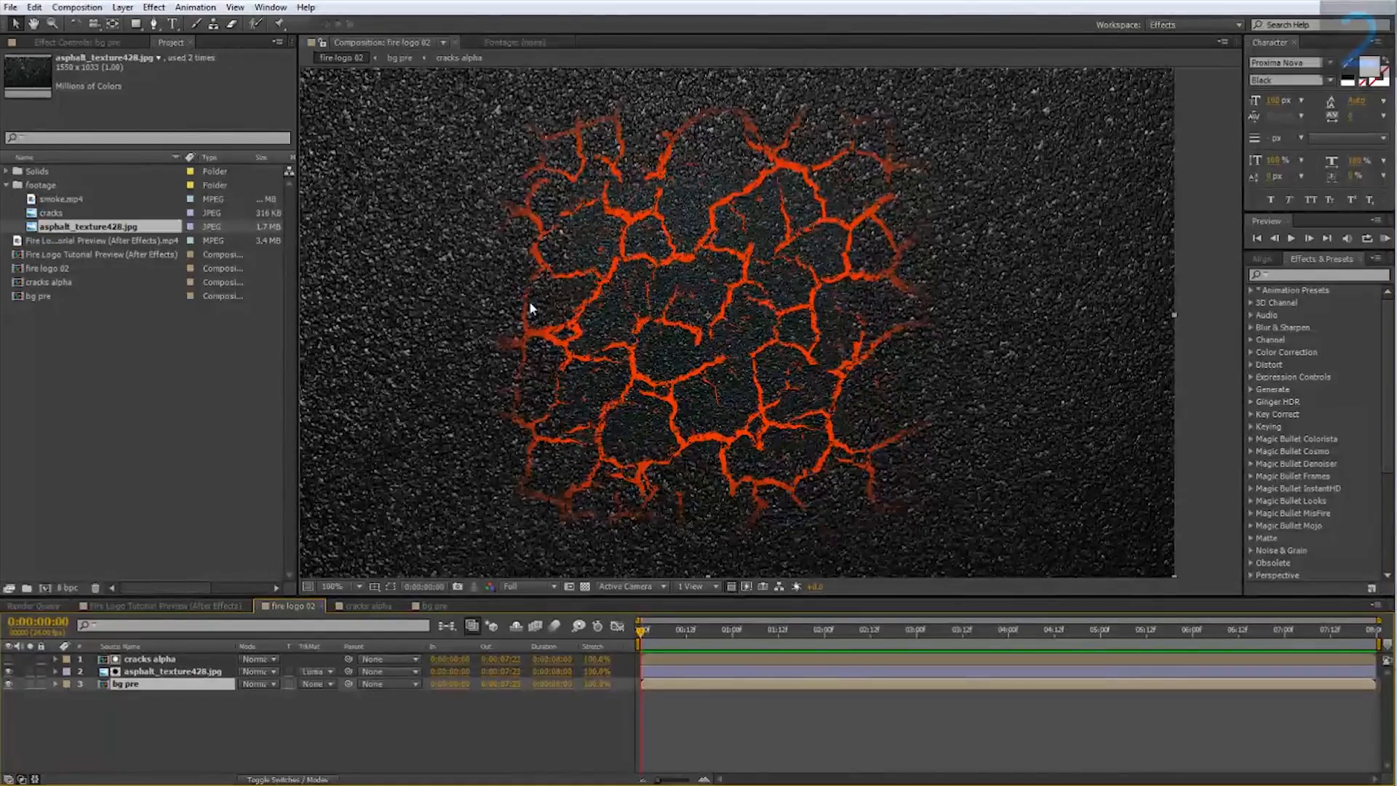
pyautogui.click(157, 660)
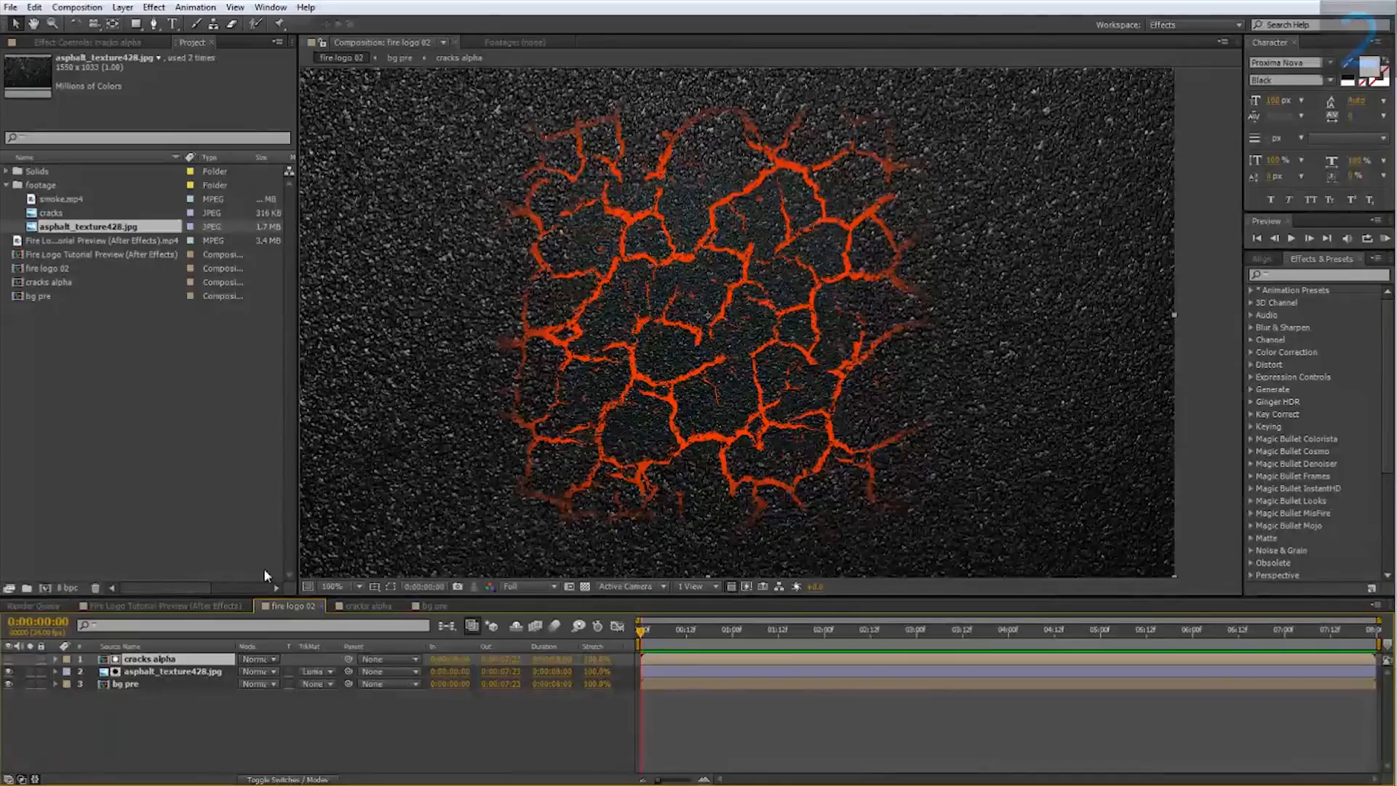
pyautogui.doubleClick(133, 685)
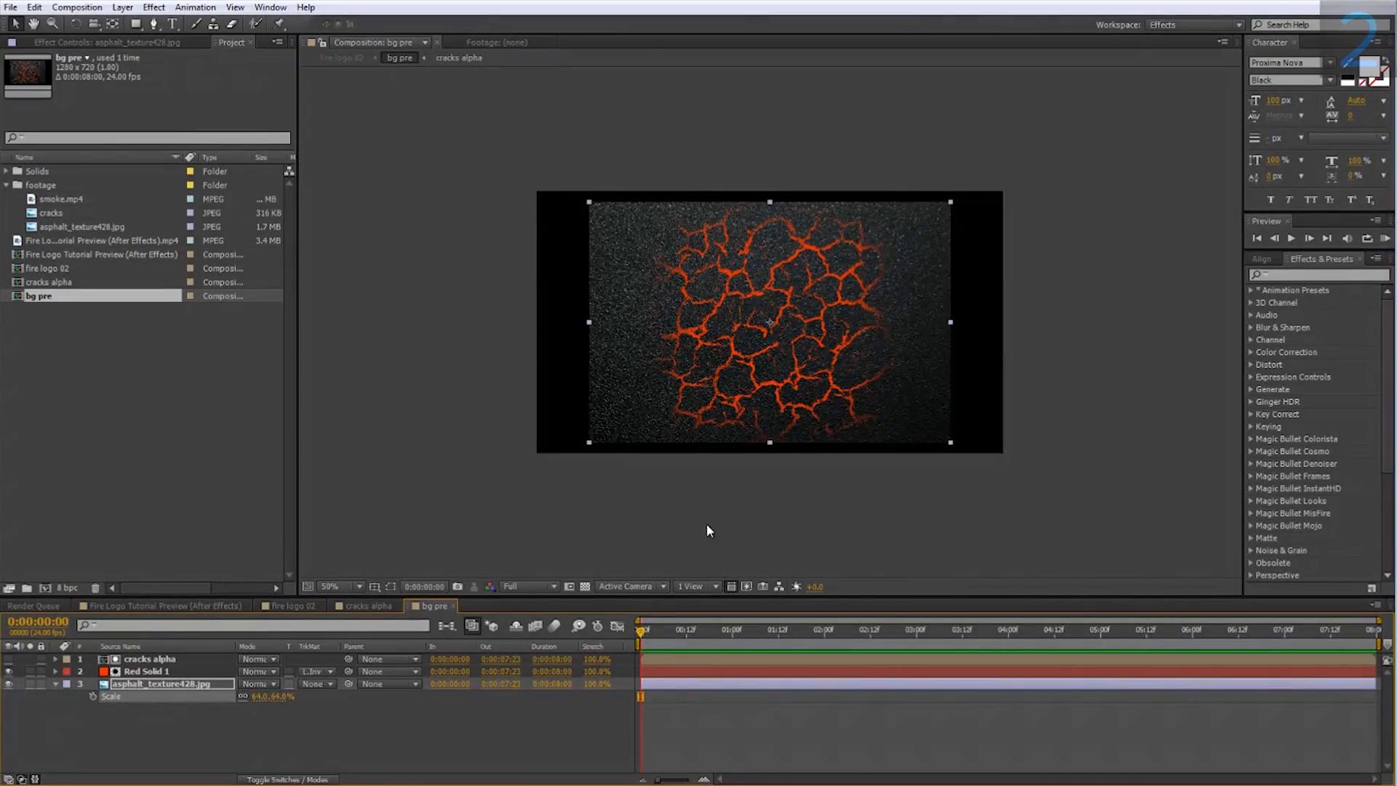
pyautogui.scroll(1, 710, 531)
pyautogui.click(157, 659)
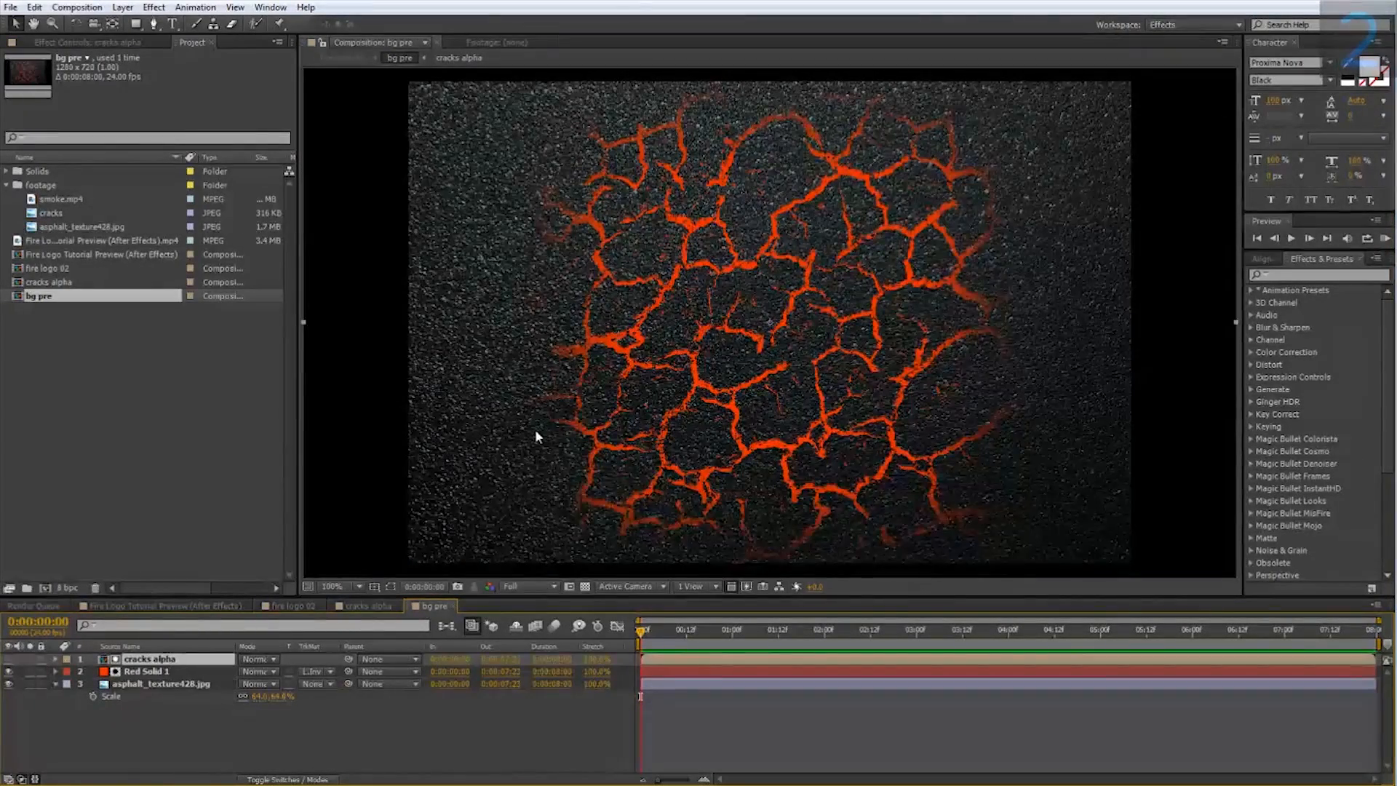
pyautogui.scroll(-1, 538, 433)
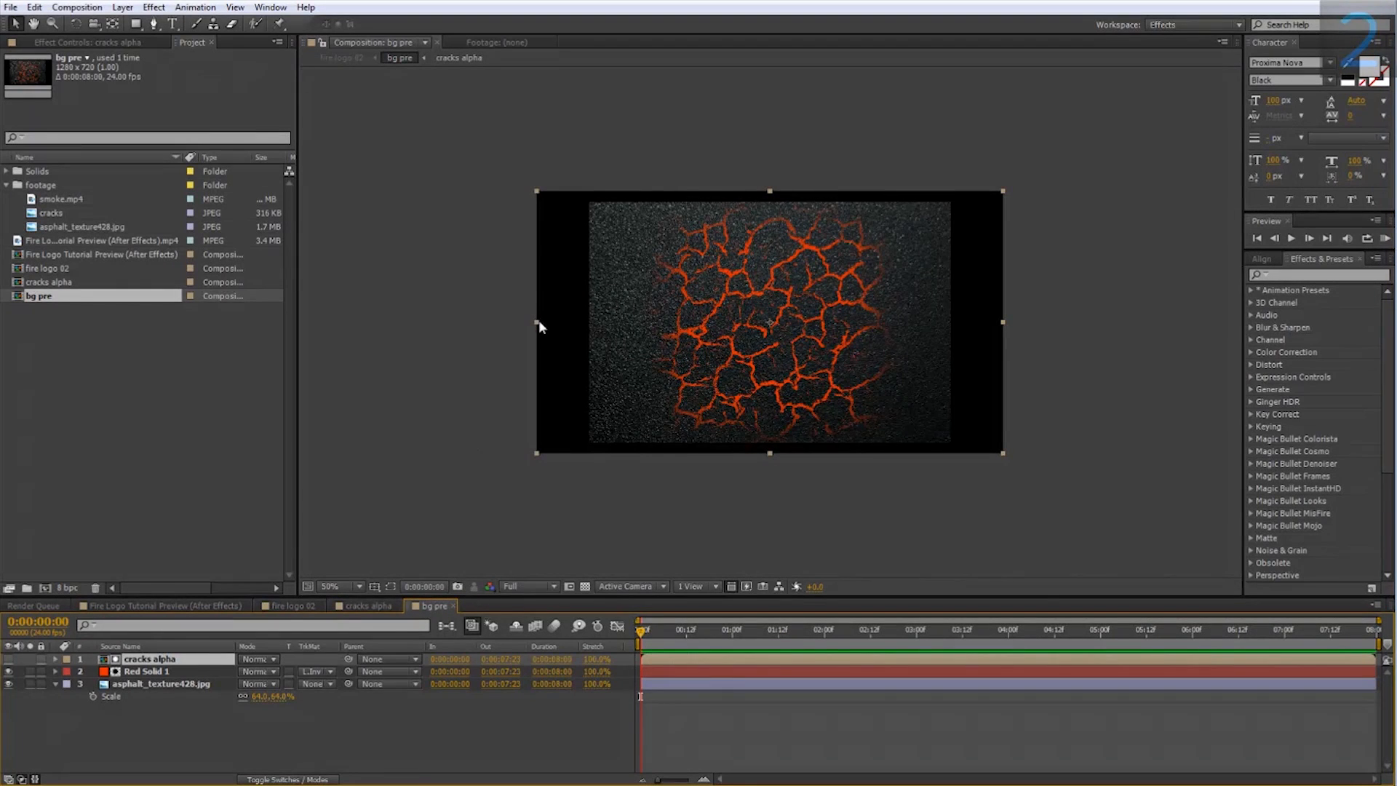
pyautogui.moveTo(538, 321); pyautogui.dragTo(1008, 342)
# Step: Nudge the flipped cracks alpha layer slightly upward in the bg pre composition
pyautogui.click(786, 216)
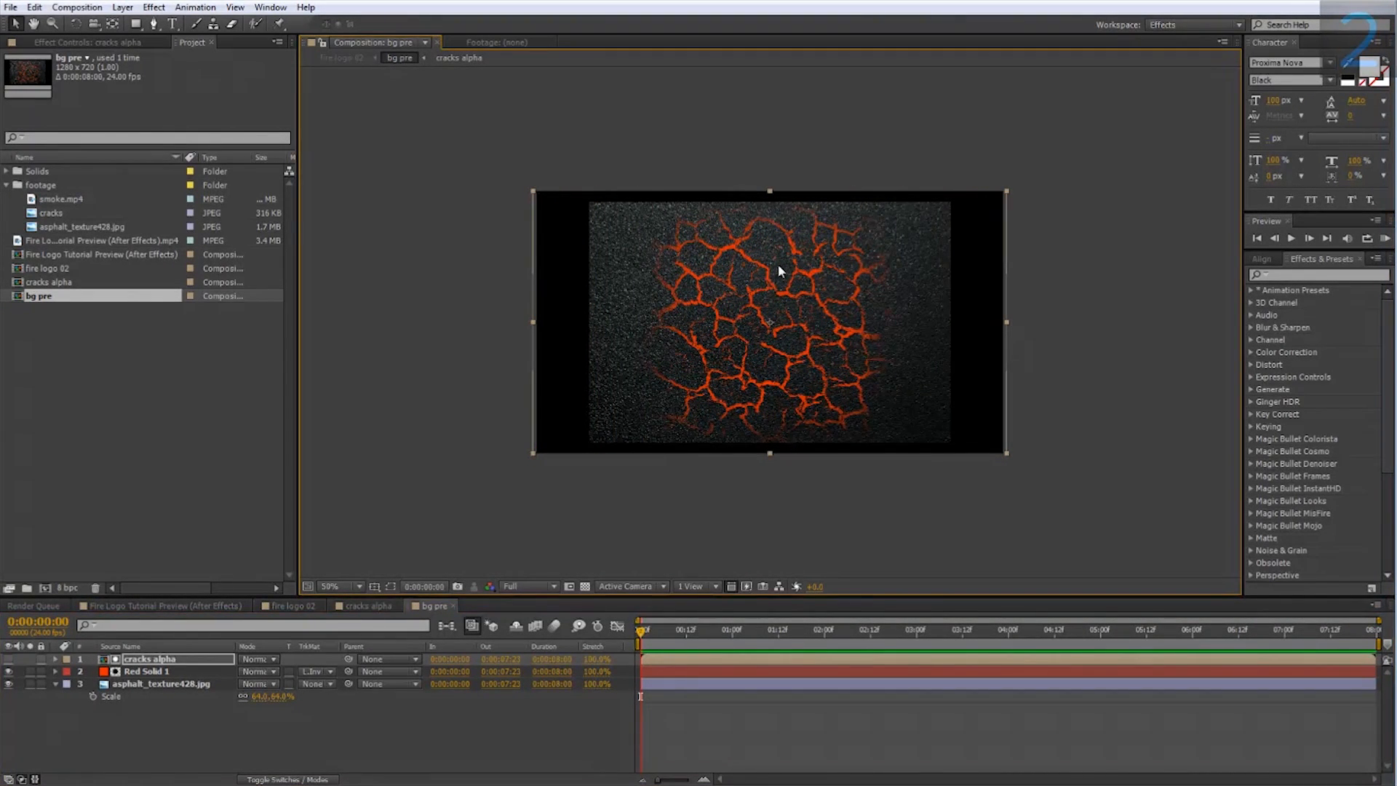
pyautogui.press('Up')
pyautogui.press('Up')
pyautogui.press('Up')
pyautogui.press('Up')
pyautogui.press('Up')
pyautogui.press('Up')
pyautogui.press('Up')
pyautogui.press('Up')
pyautogui.press('Up')
pyautogui.press('Up')
pyautogui.press('Up')
pyautogui.press('Up')
pyautogui.press('Up')
pyautogui.press('Up')
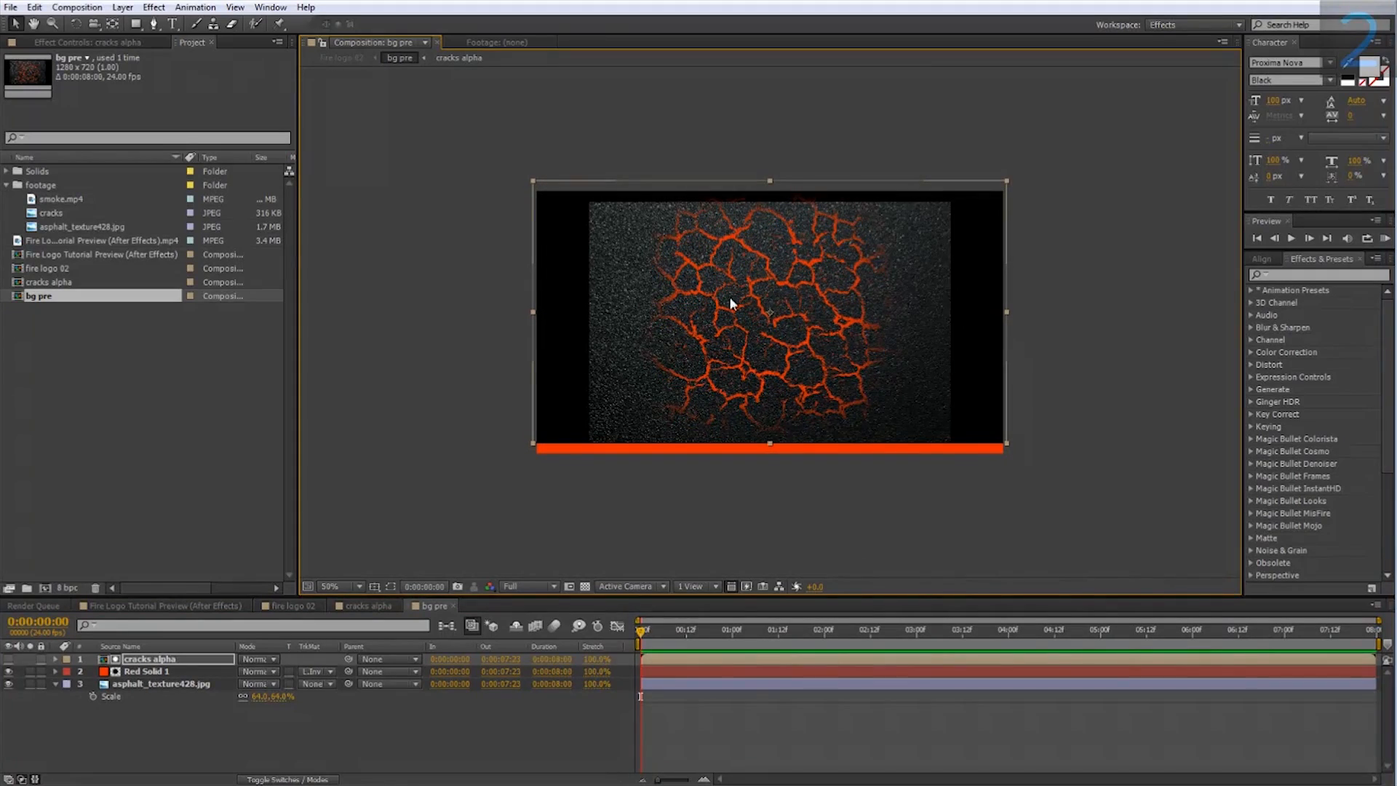
# Step: Add a Drop Shadow layer style to the asphalt texture layer in the fire logo 02 composition and set its opacity to 100%
pyautogui.click(290, 605)
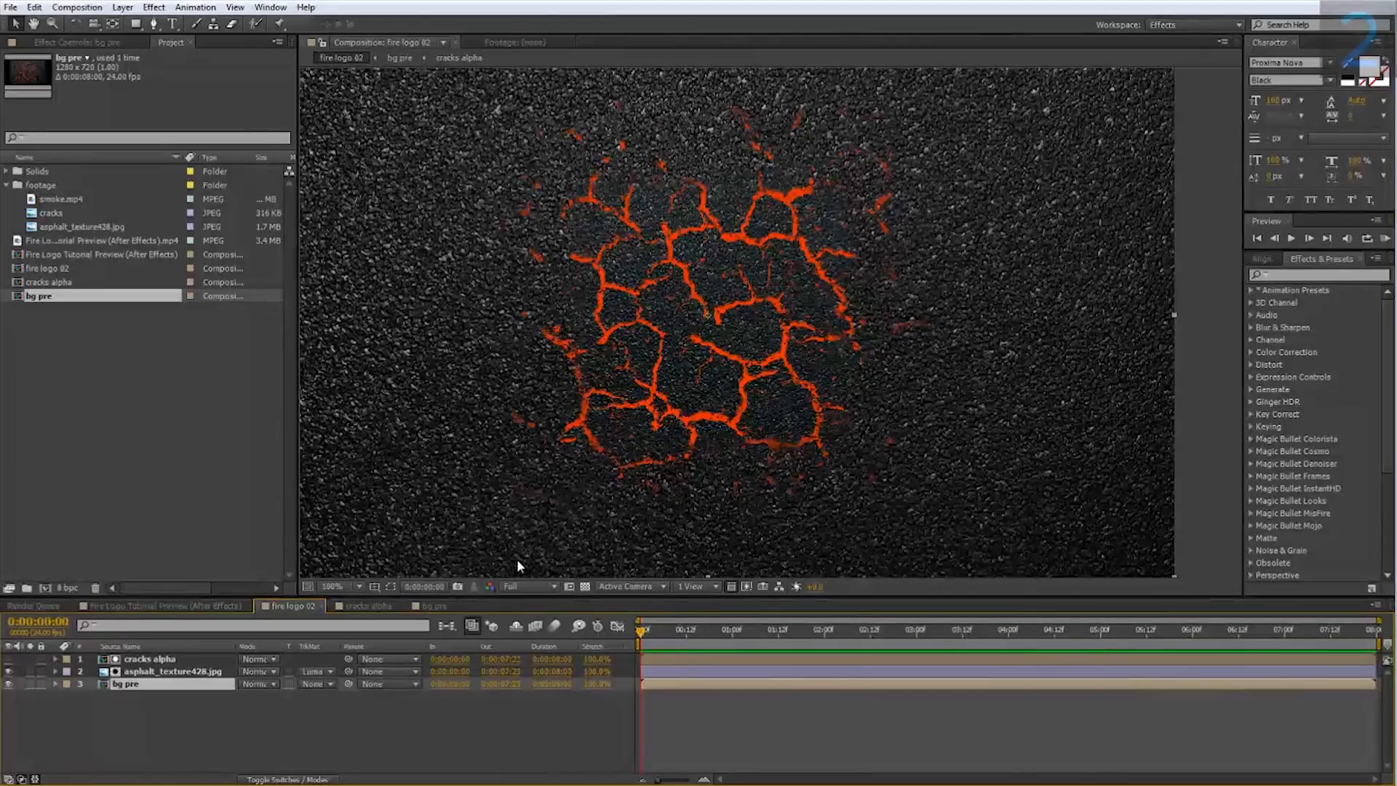
pyautogui.rightClick(171, 671)
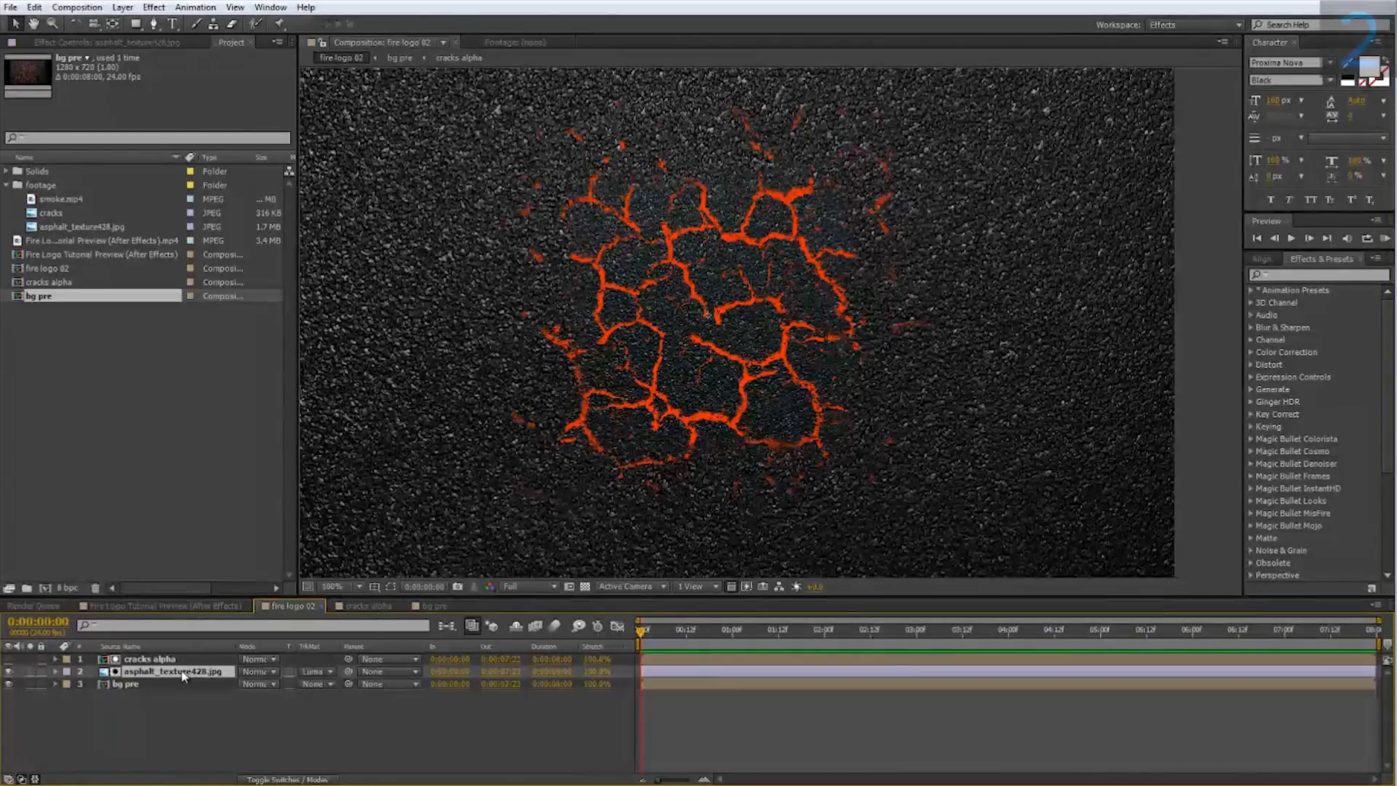
pyautogui.moveTo(241, 333)
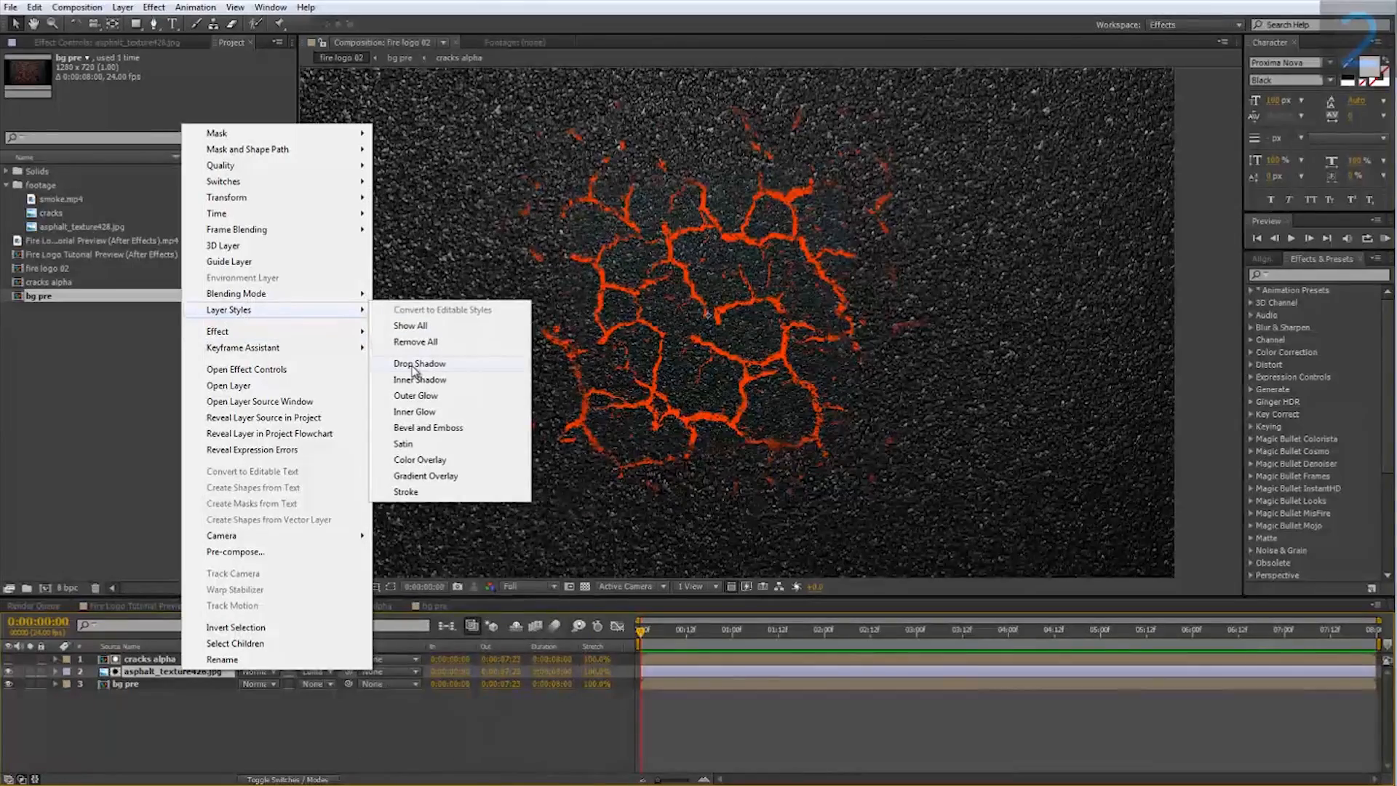
pyautogui.click(414, 365)
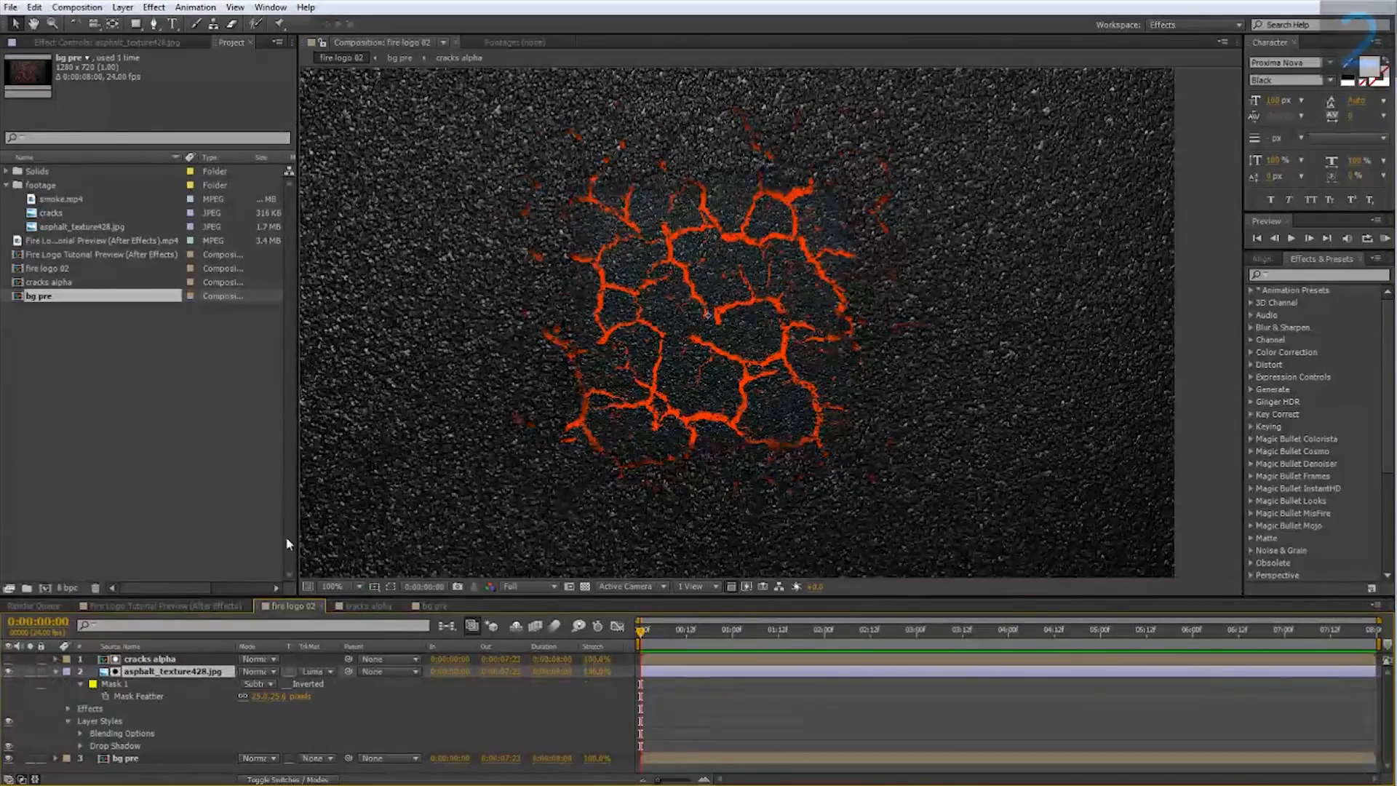
pyautogui.click(80, 745)
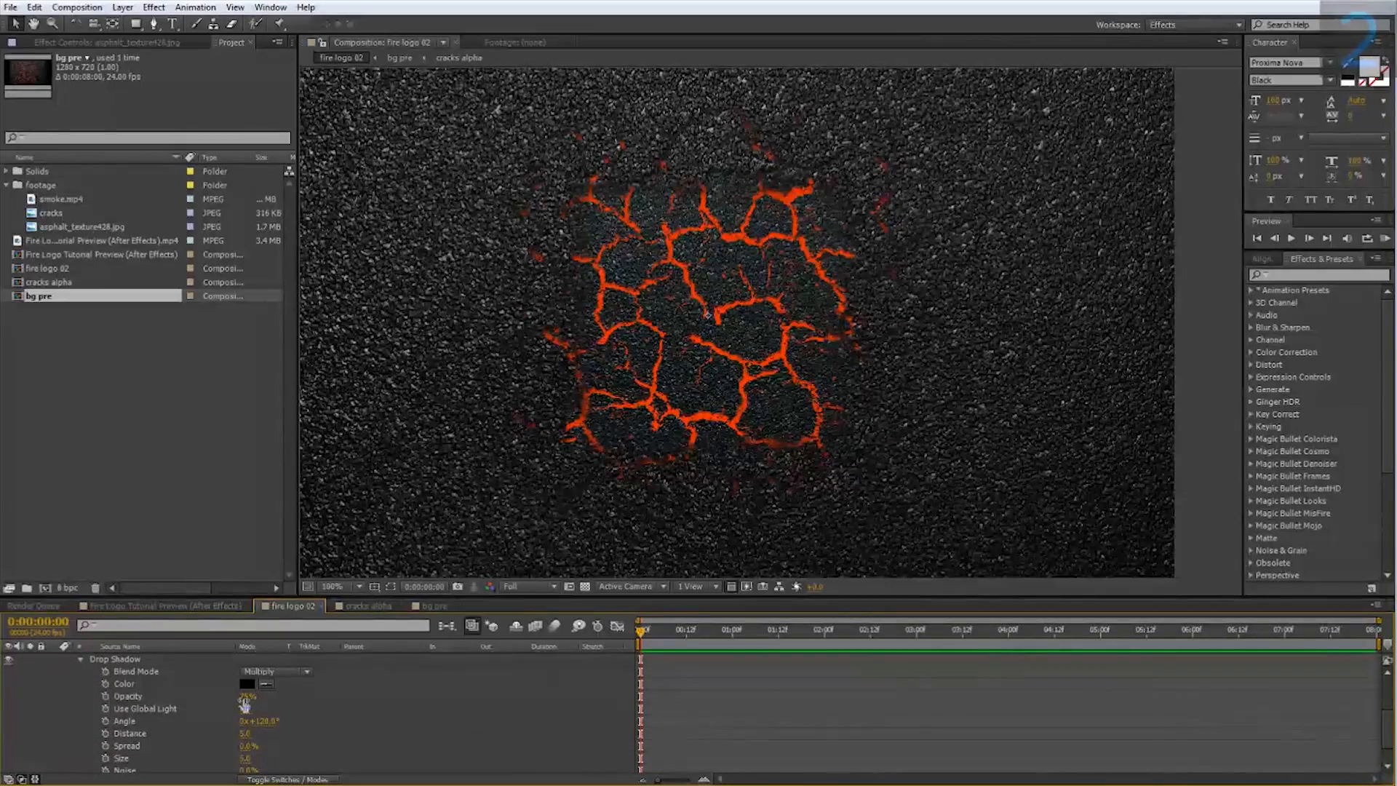
pyautogui.moveTo(245, 703); pyautogui.dragTo(377, 689)
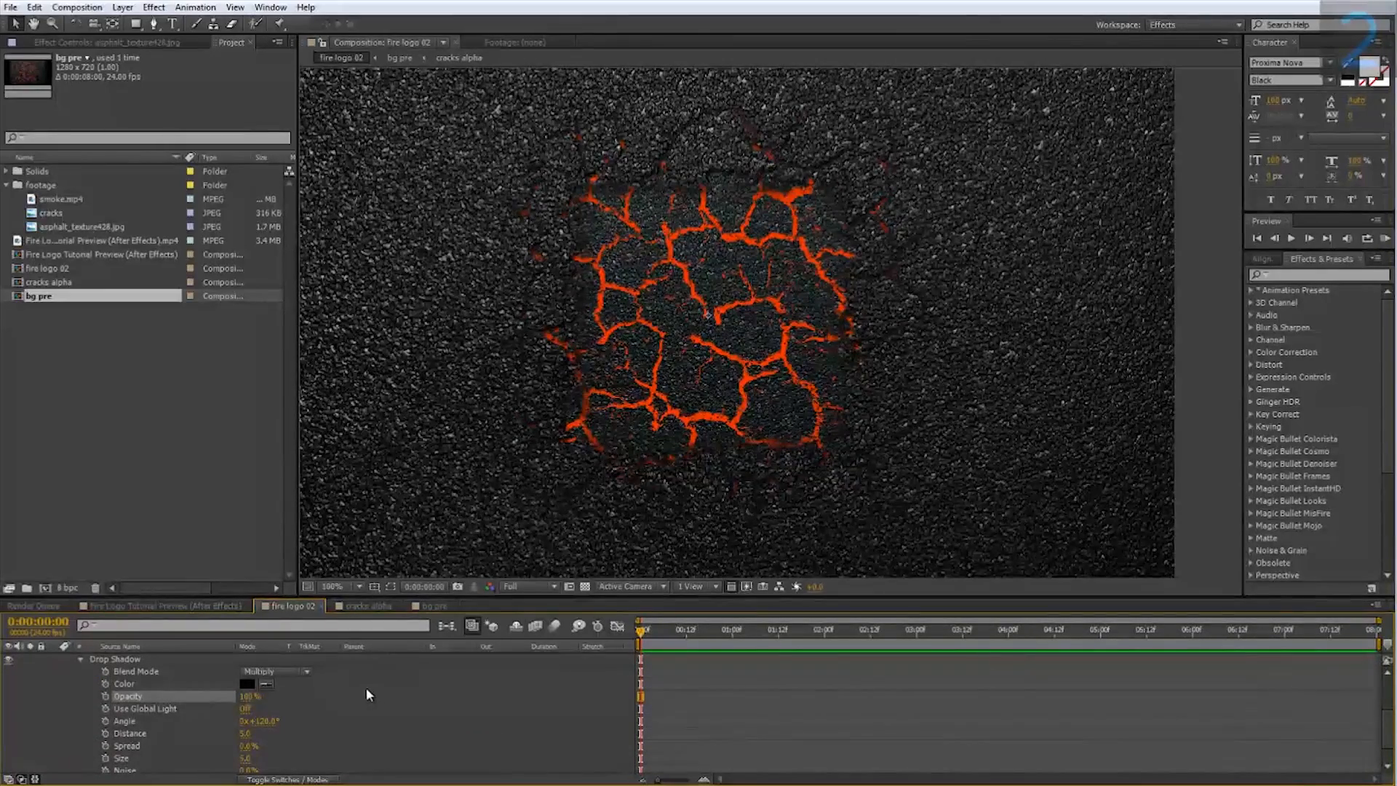
# Step: Set the asphalt layer's drop shadow size to 100 and its spread to 5%
pyautogui.scroll(-2, 254, 714)
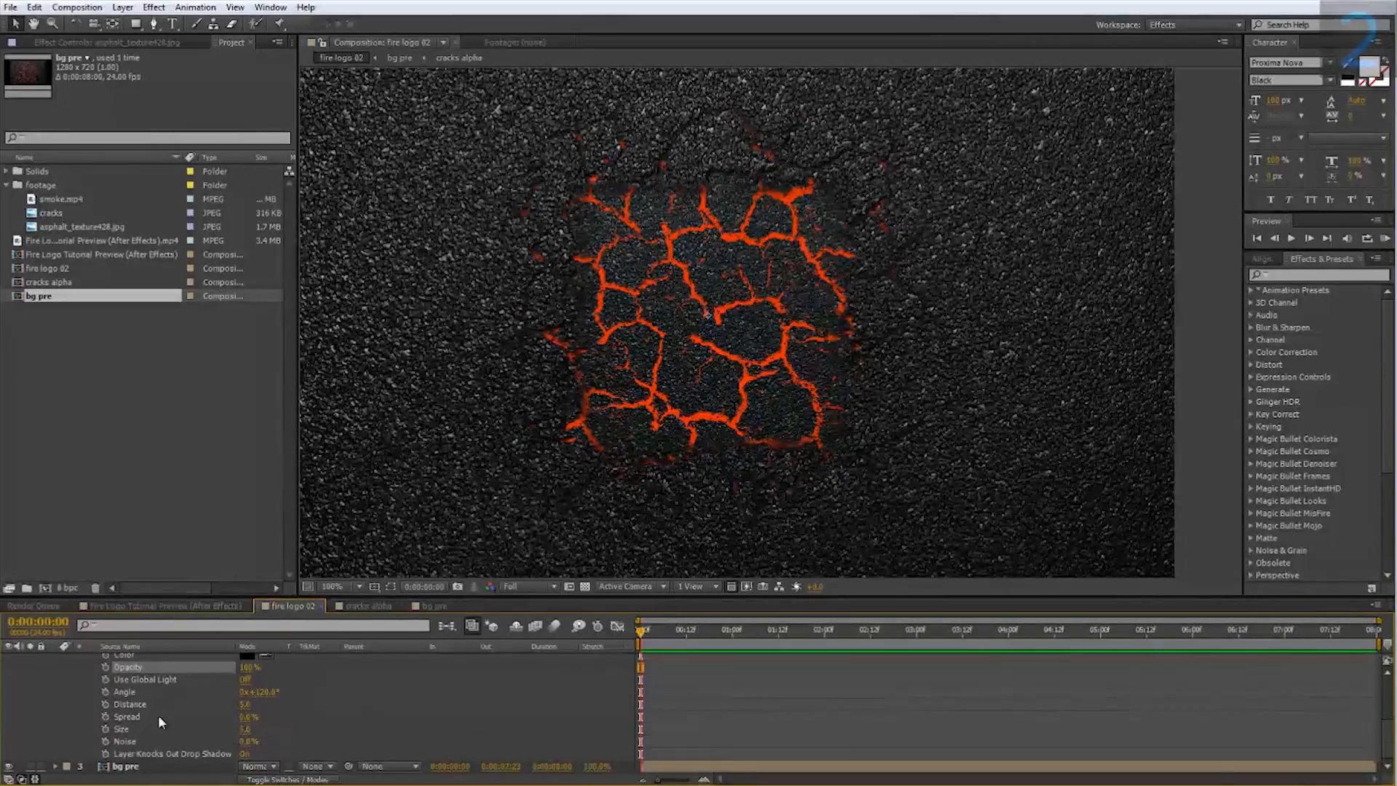
pyautogui.click(244, 729)
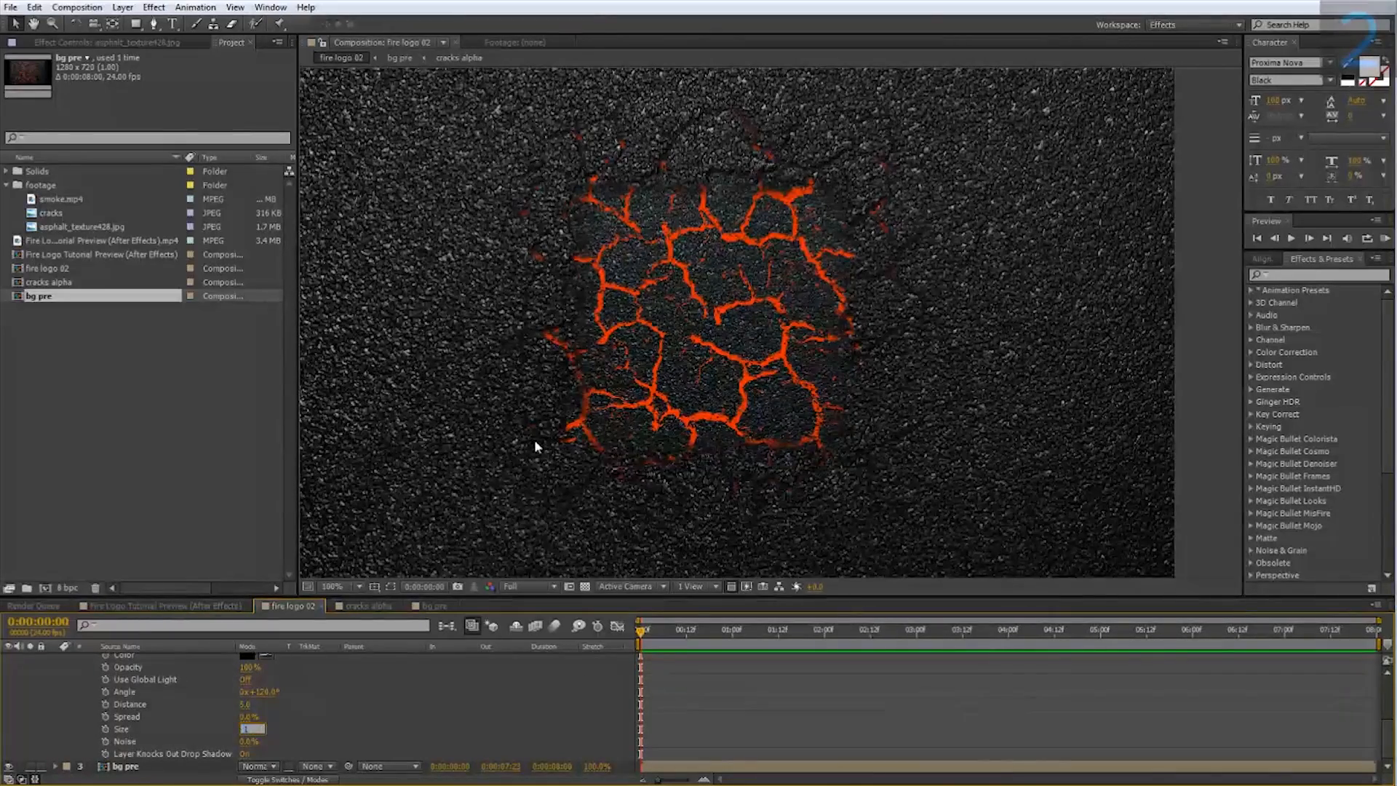
pyautogui.write('100')
pyautogui.press('Return')
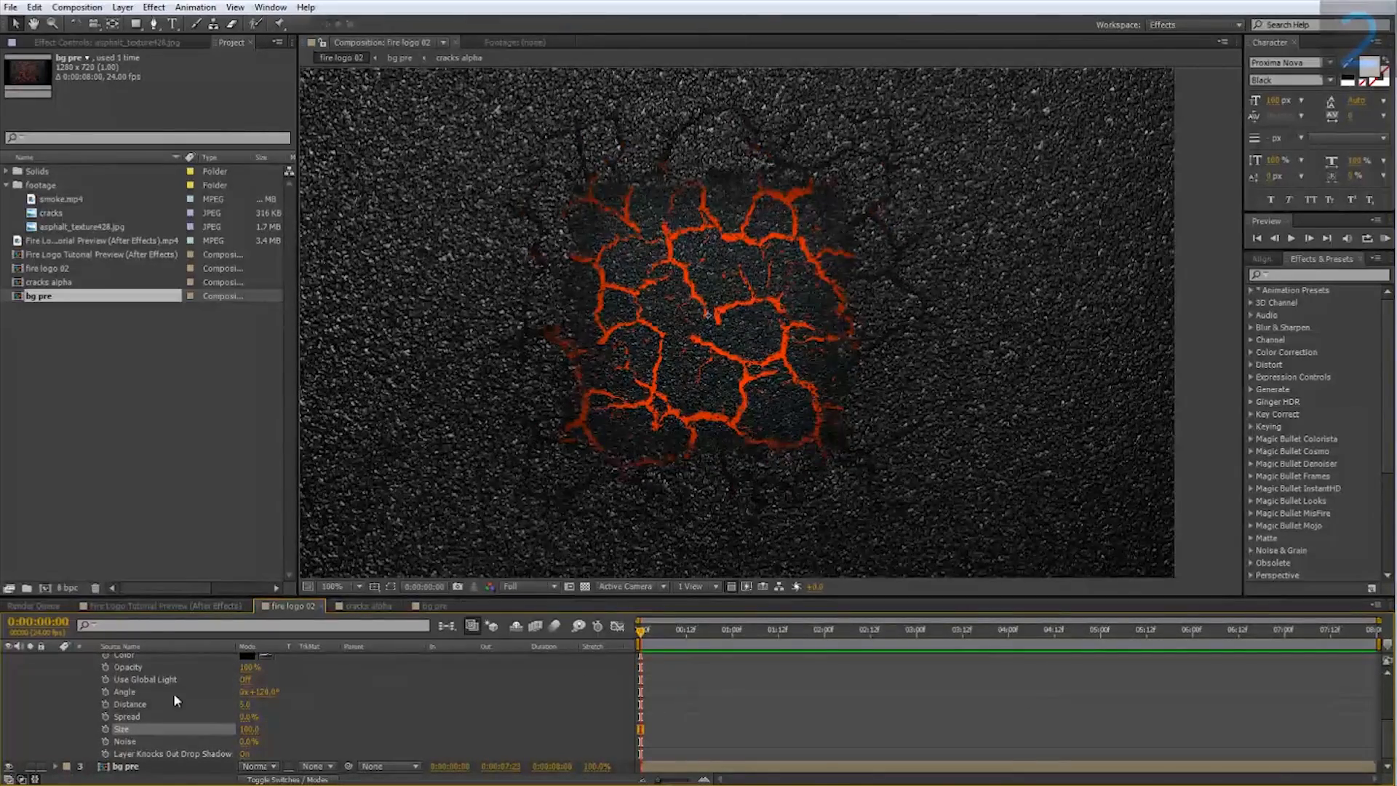
pyautogui.click(248, 716)
pyautogui.write('5')
pyautogui.press('Return')
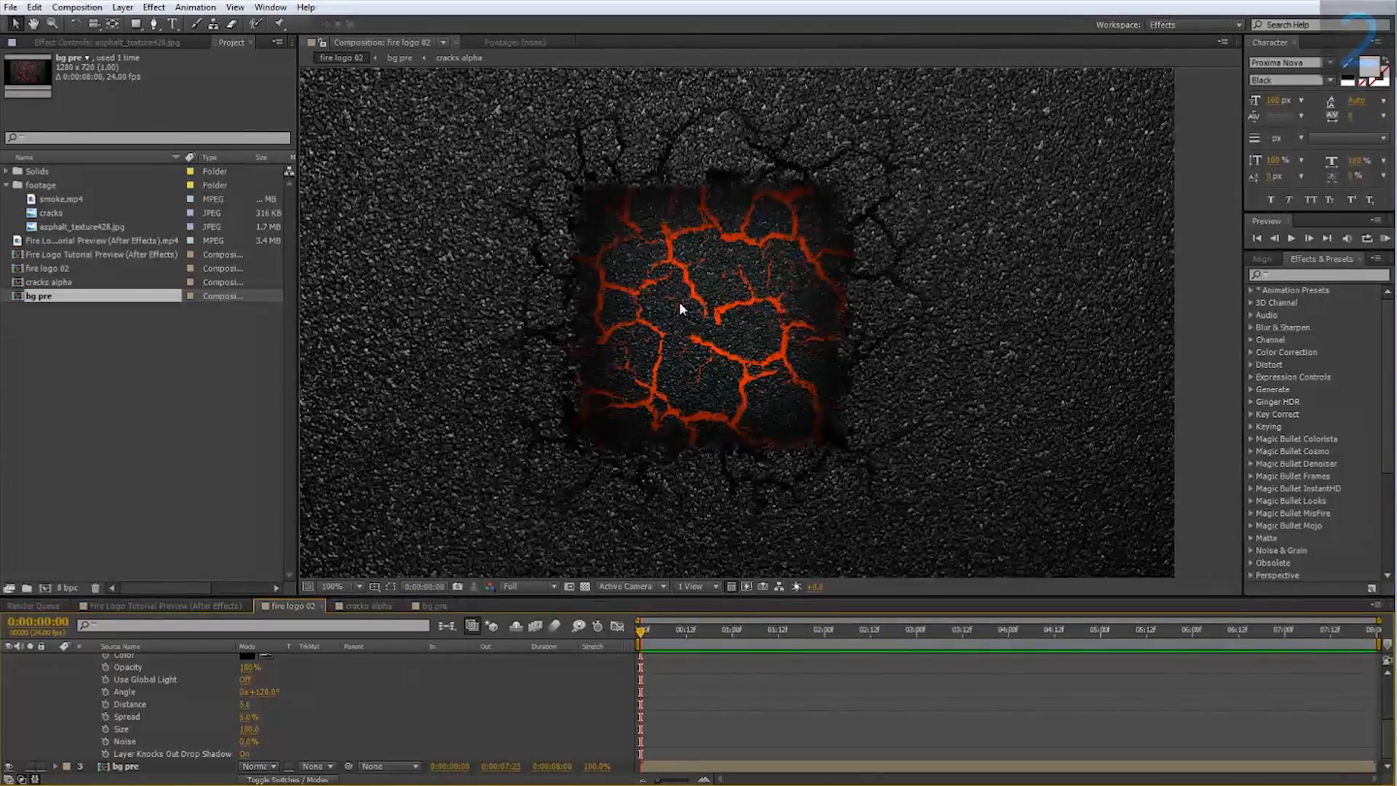
# Step: Apply the Tint effect to the asphalt texture layer inside the bg pre composition
pyautogui.press('.')
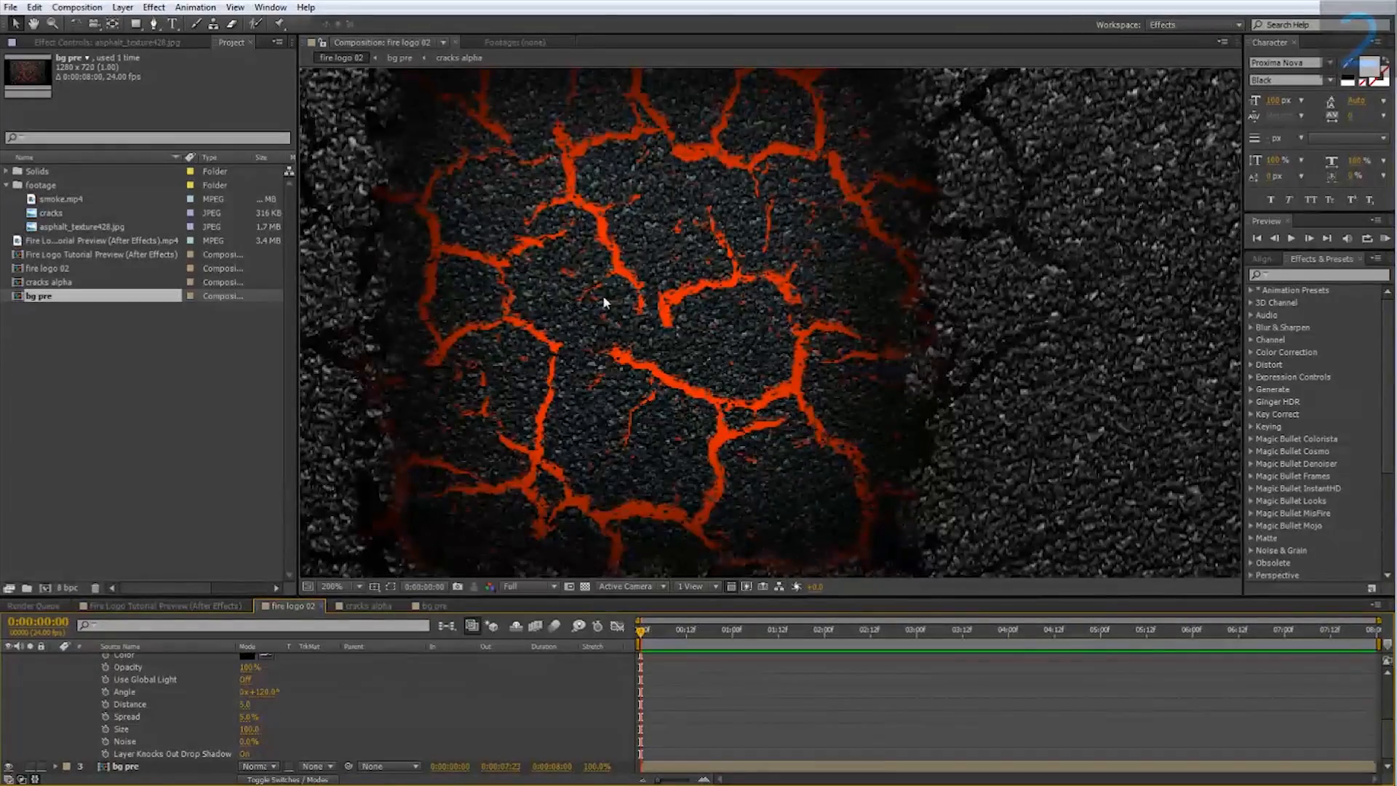
pyautogui.scroll(5, 81, 676)
pyautogui.click(55, 670)
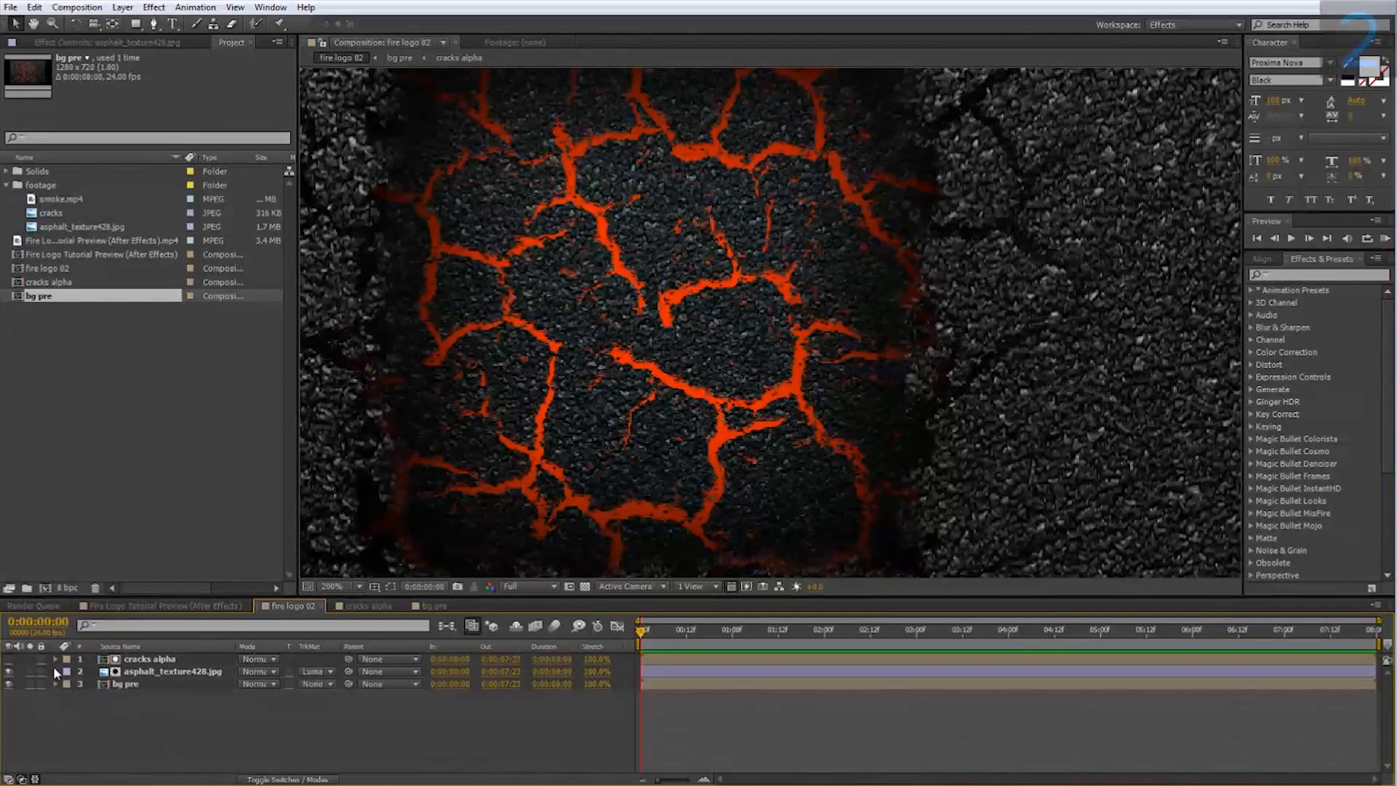
pyautogui.doubleClick(137, 683)
pyautogui.rightClick(142, 682)
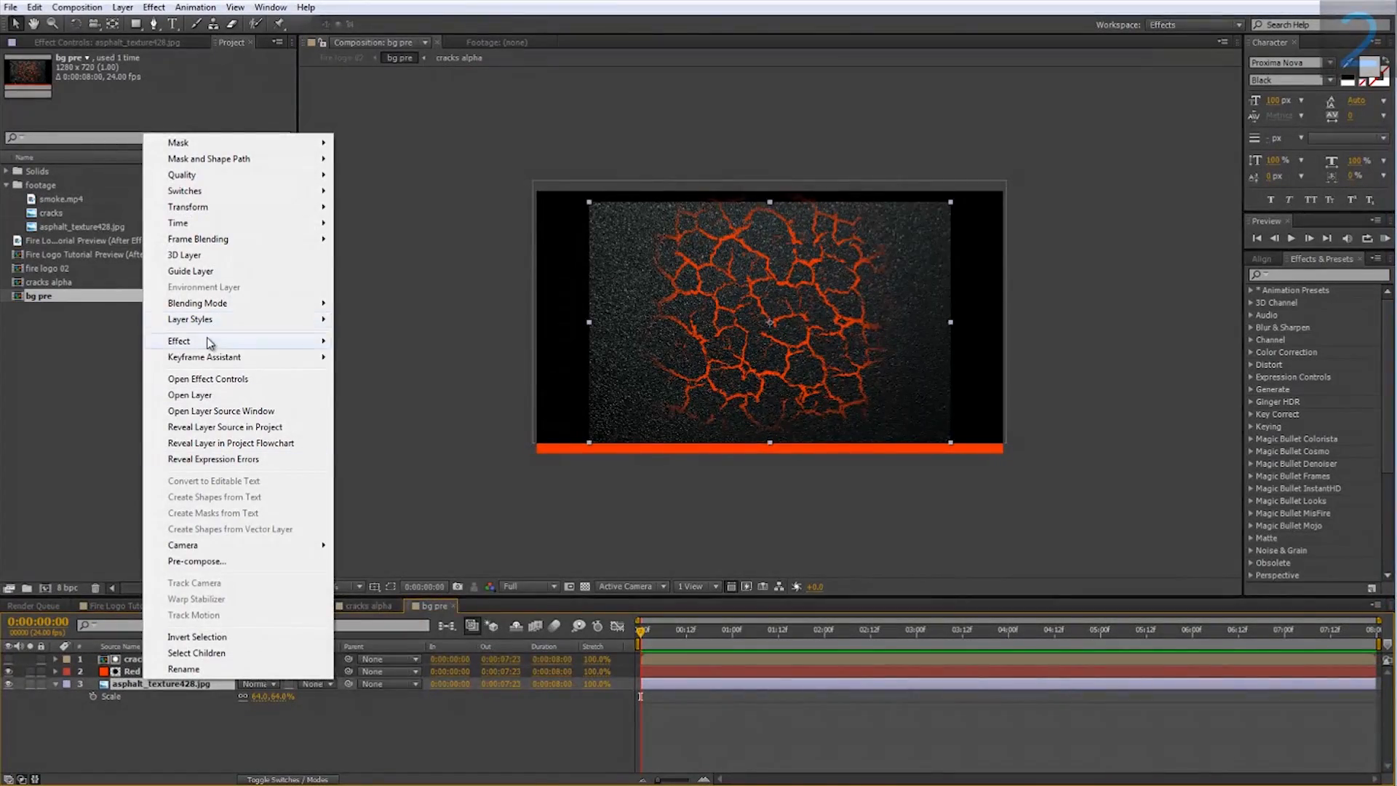
pyautogui.moveTo(291, 340)
pyautogui.moveTo(412, 320)
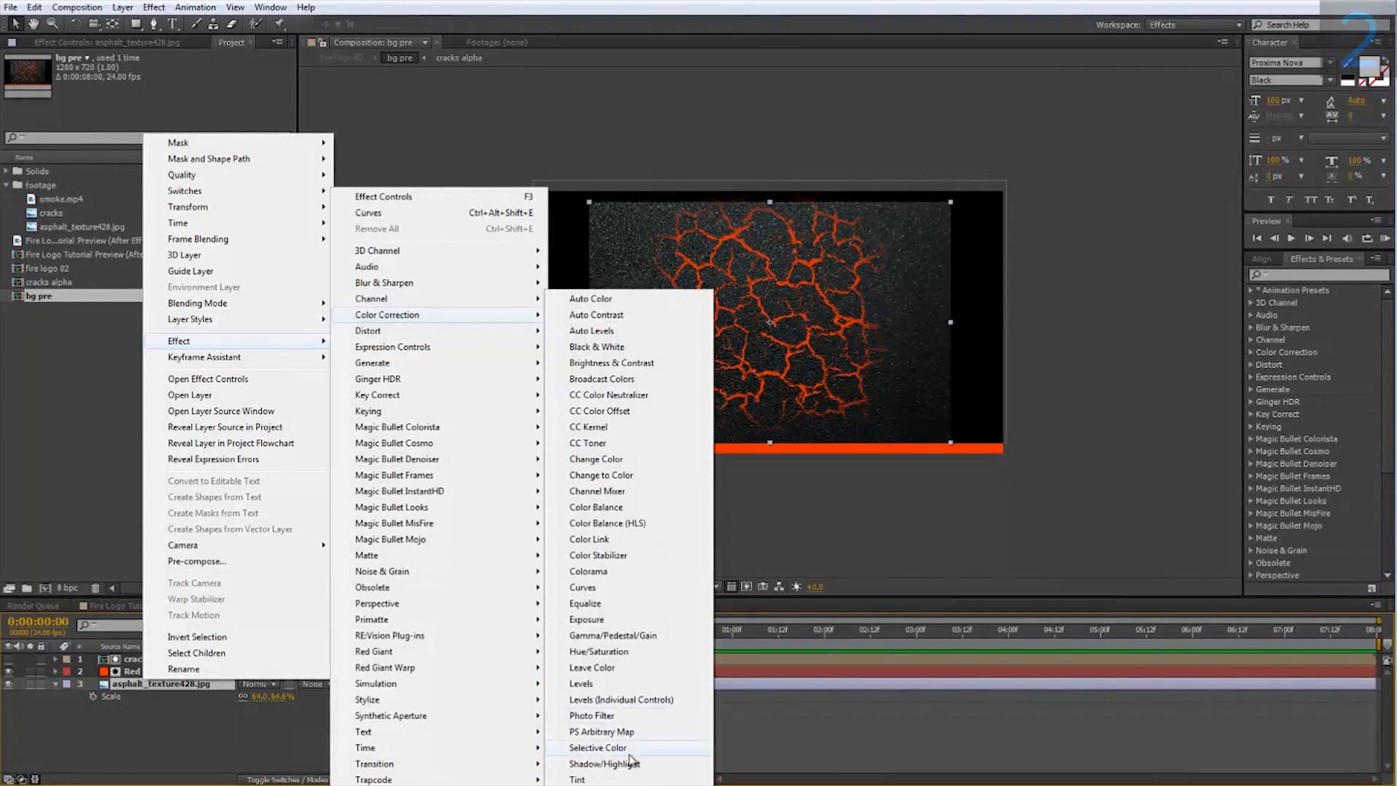
pyautogui.click(610, 780)
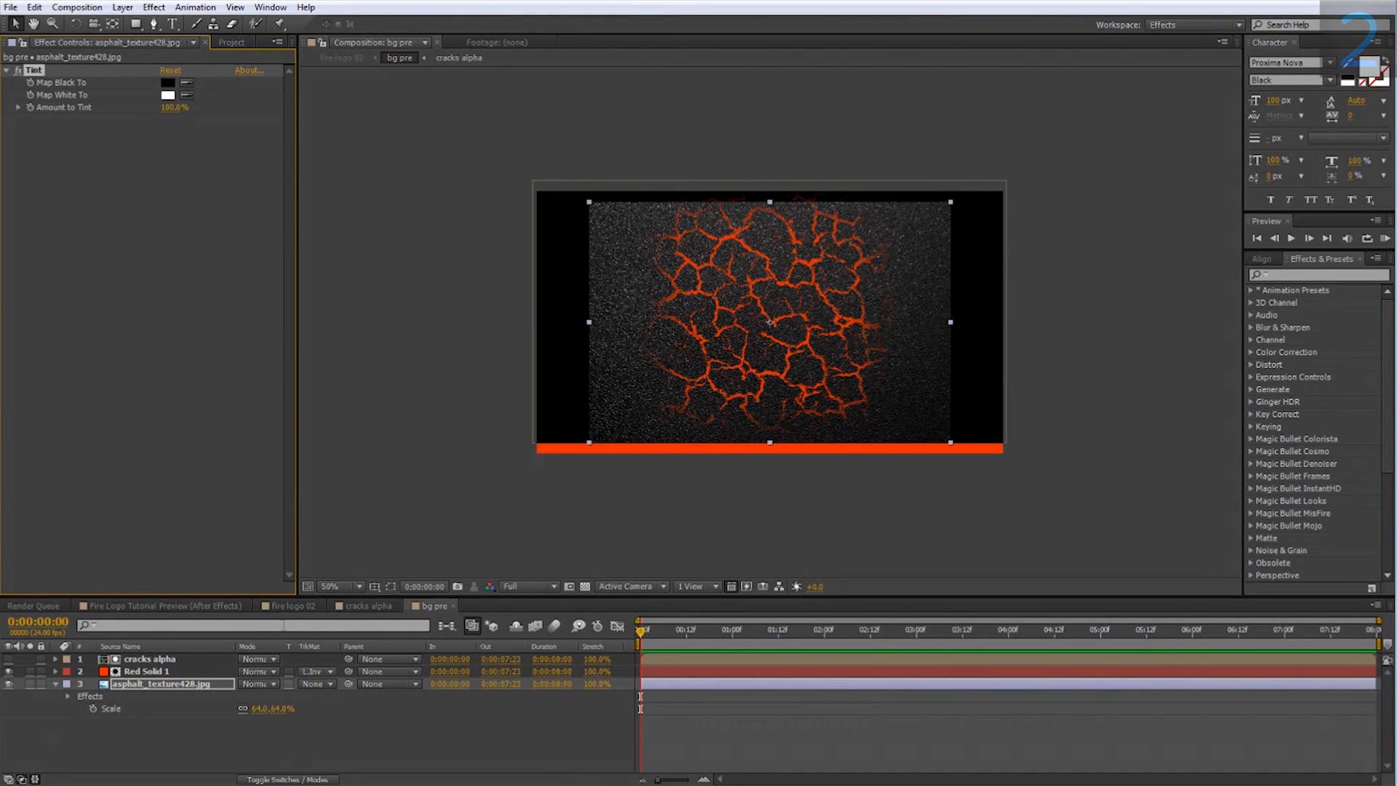
# Step: In fire logo 02, add a large white text "2" in the Soldier Laser Expanded font, centered over the square hole
pyautogui.click(278, 602)
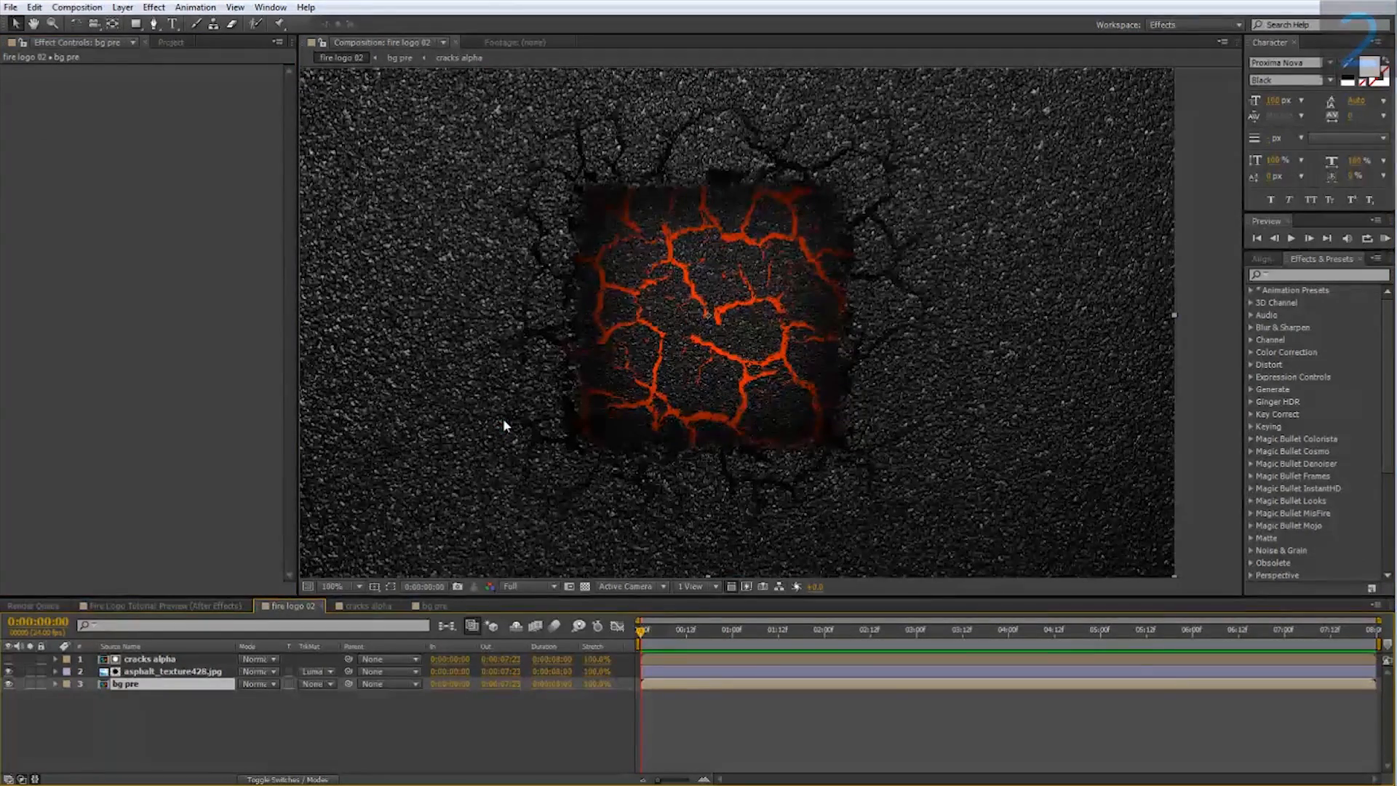
pyautogui.scroll(1, 495, 461)
pyautogui.scroll(-1, 436, 473)
pyautogui.rightClick(182, 715)
pyautogui.moveTo(244, 558)
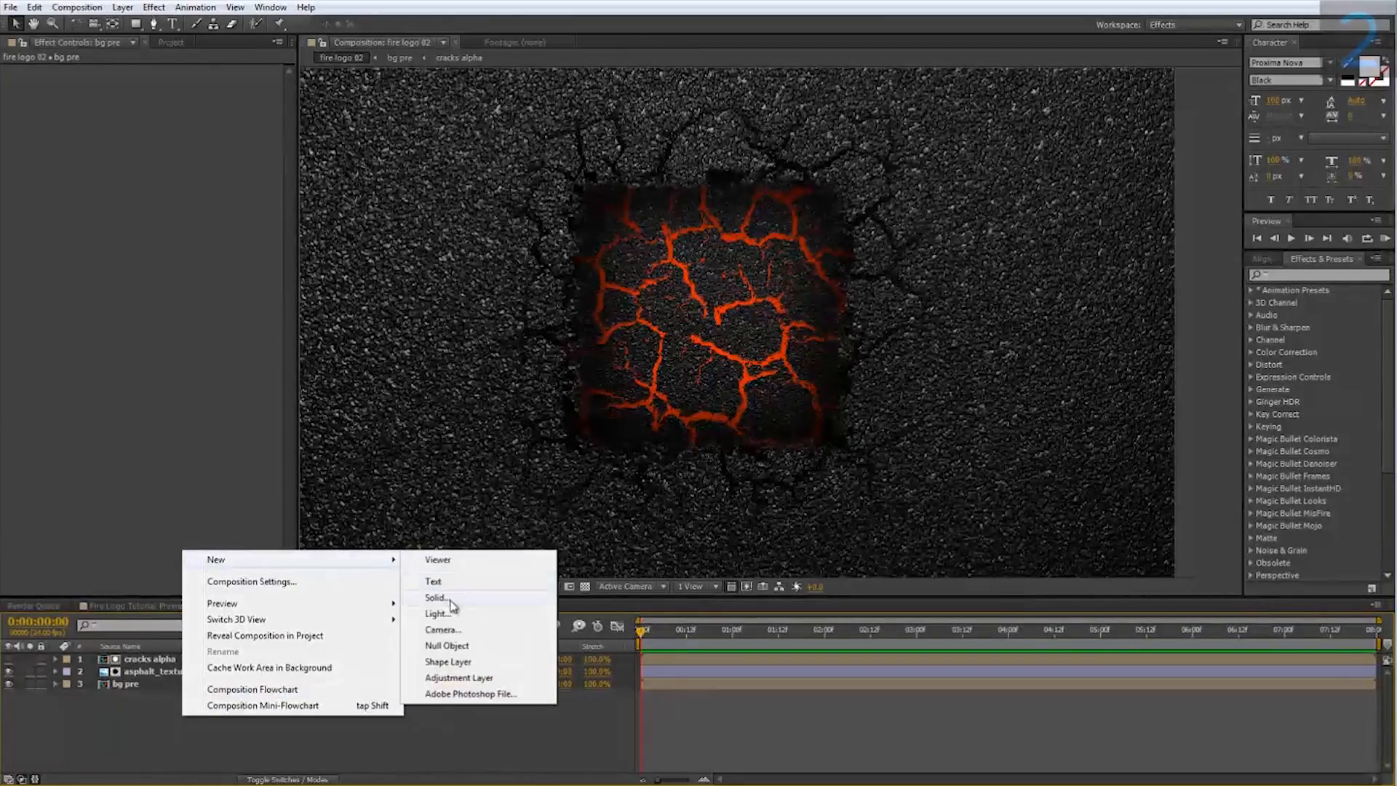
pyautogui.click(449, 580)
pyautogui.write('2')
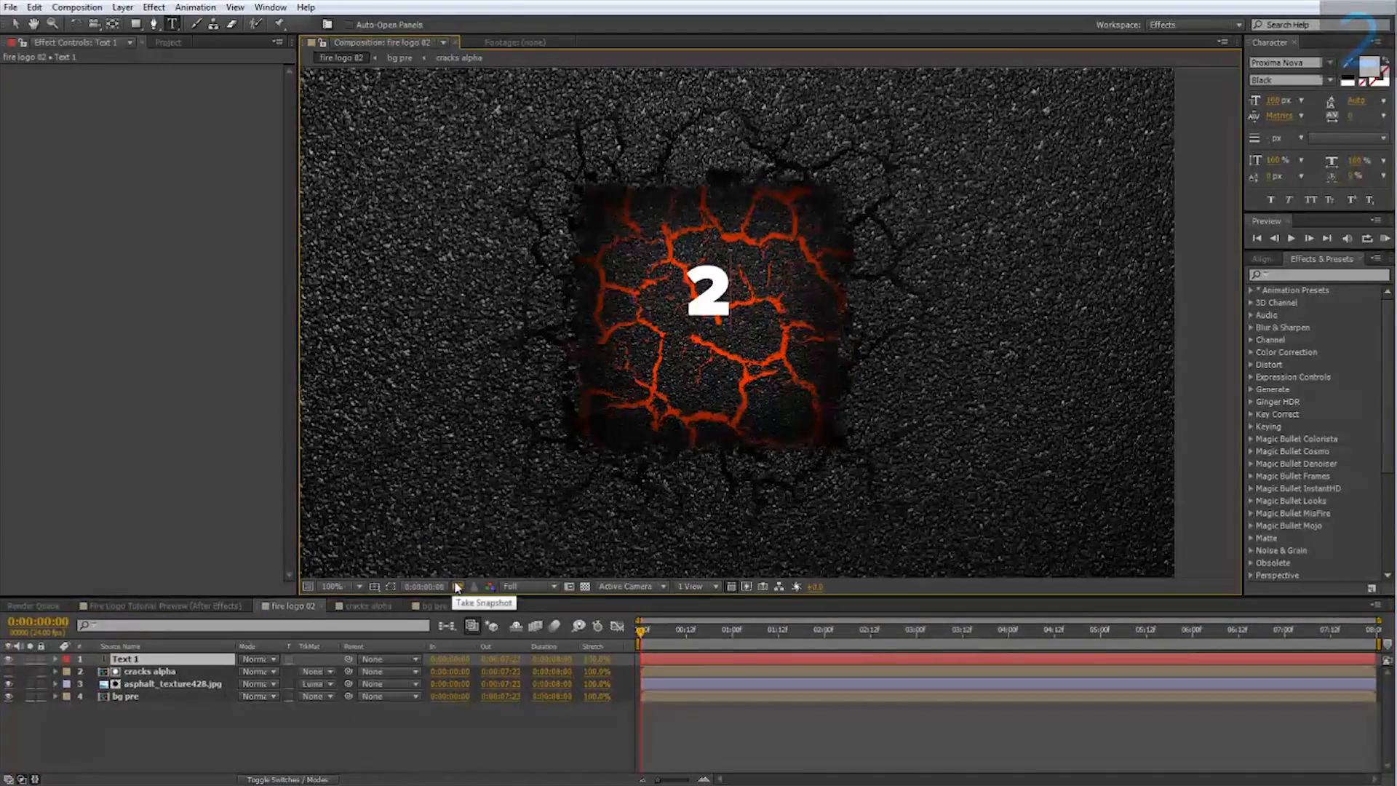
pyautogui.hotkey('ctrl', 'a')
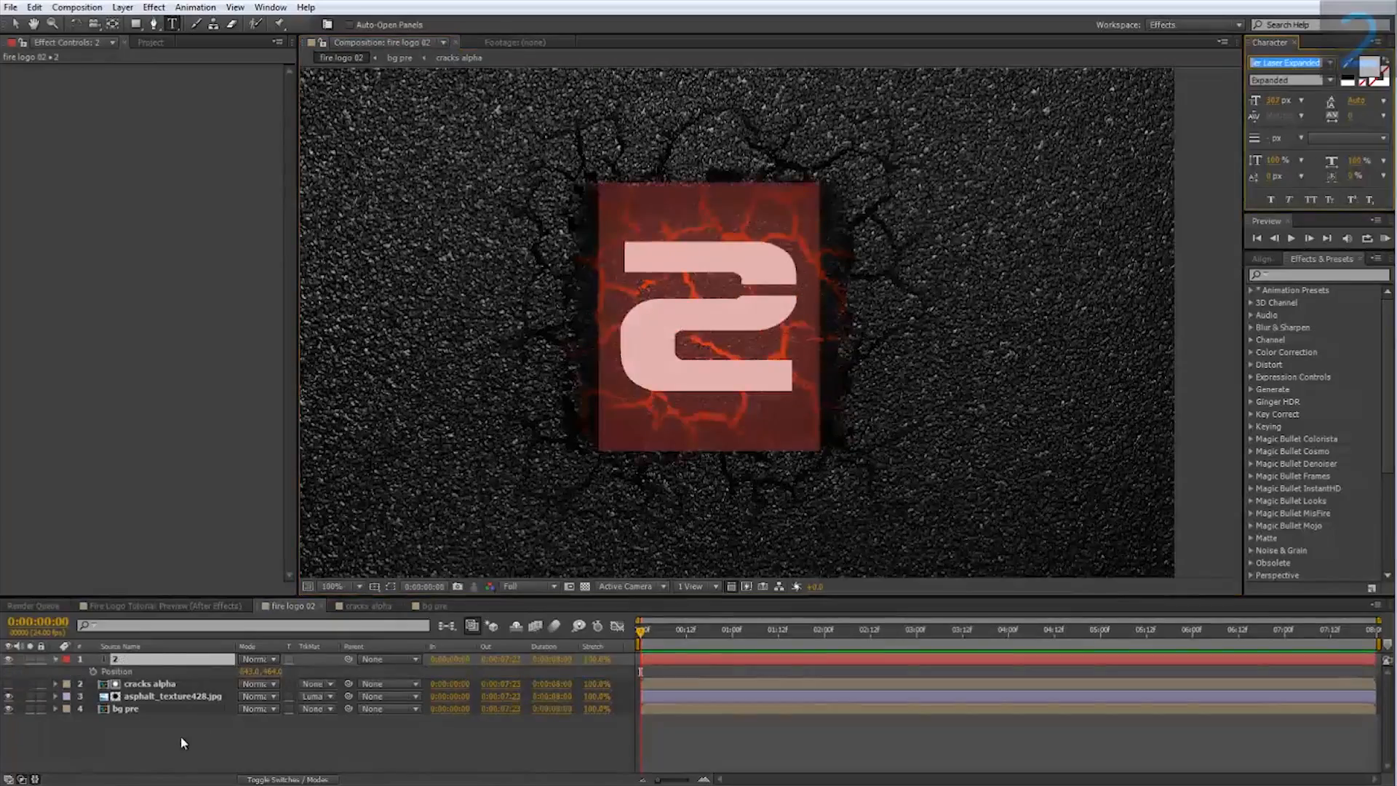
pyautogui.click(182, 741)
# Step: Pre-compose the "2" text layer as a composition named "logo"
pyautogui.rightClick(128, 657)
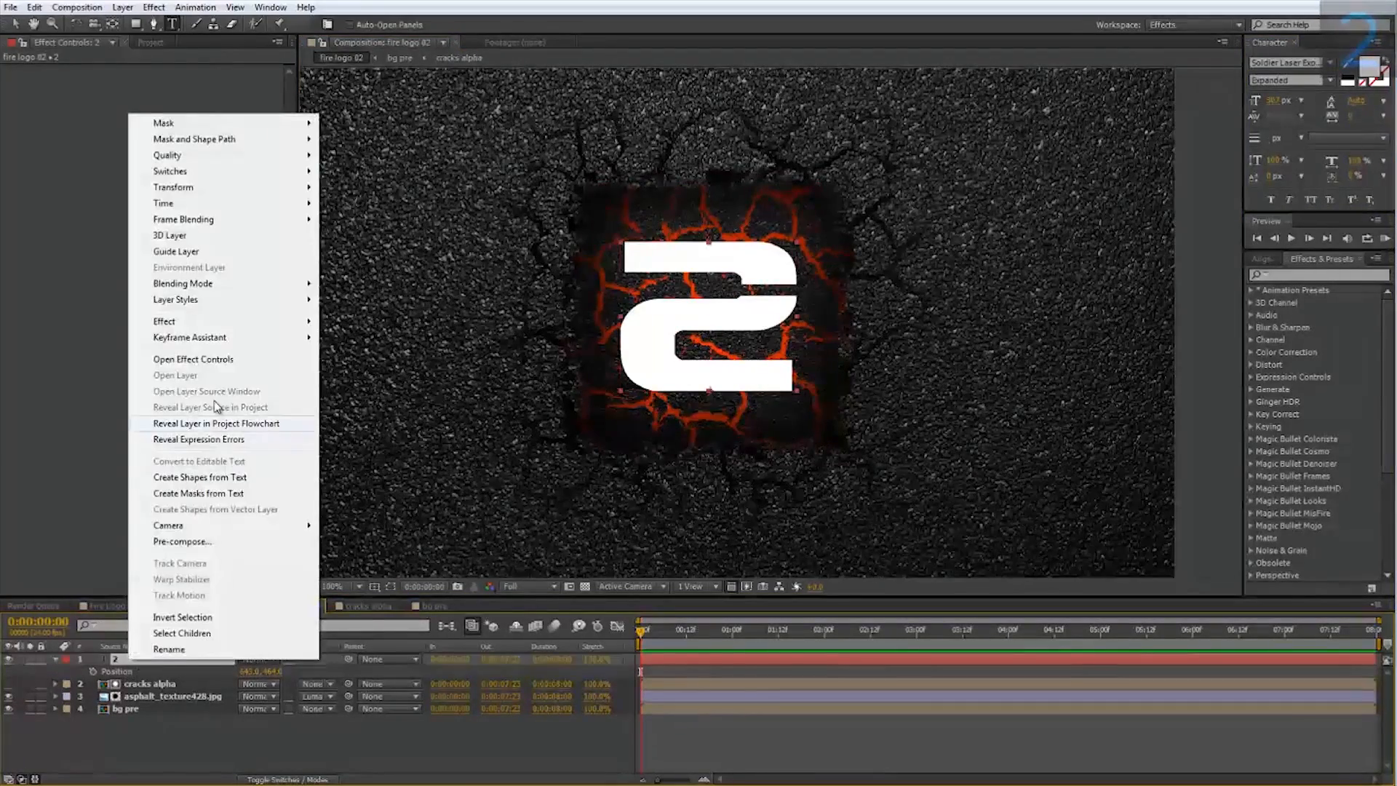
pyautogui.click(225, 541)
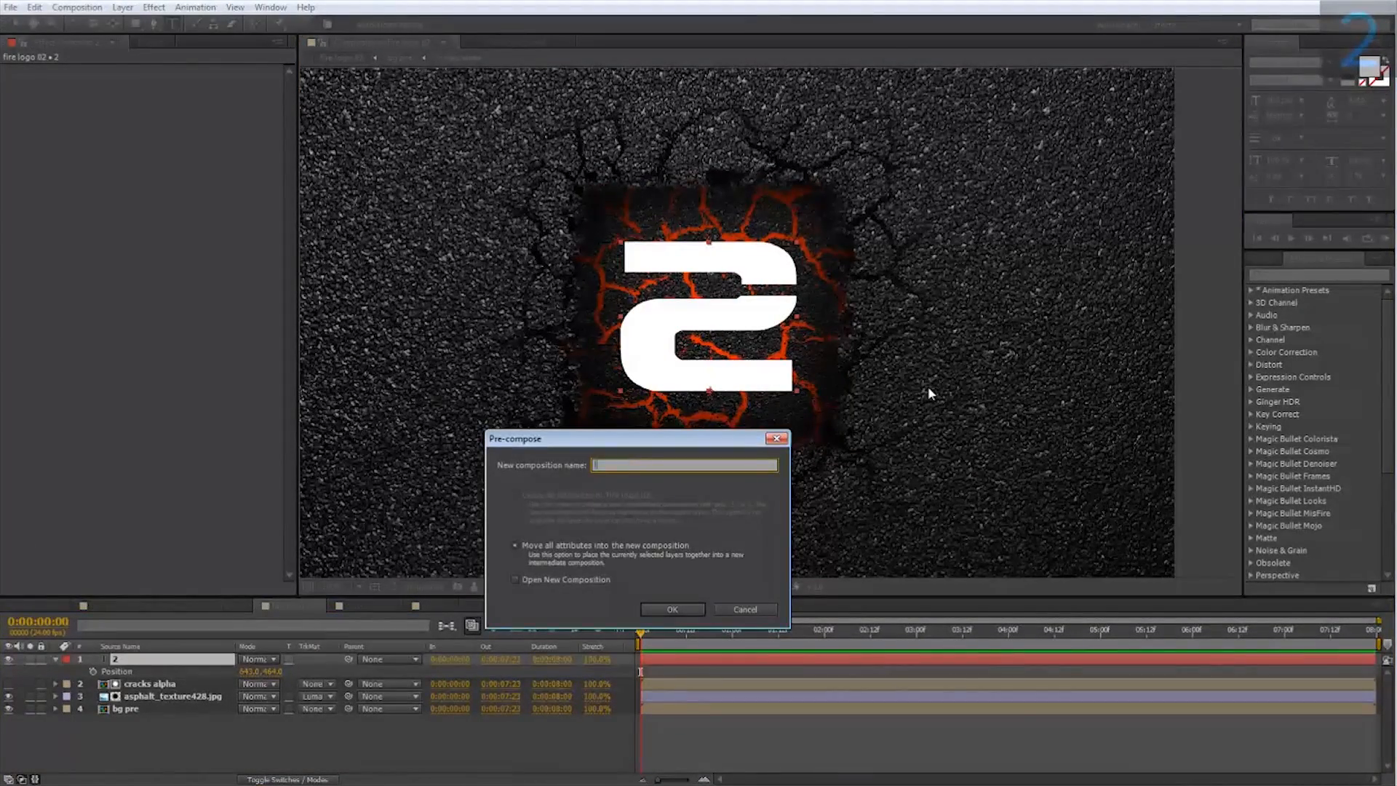
pyautogui.write('logo')
pyautogui.press('Return')
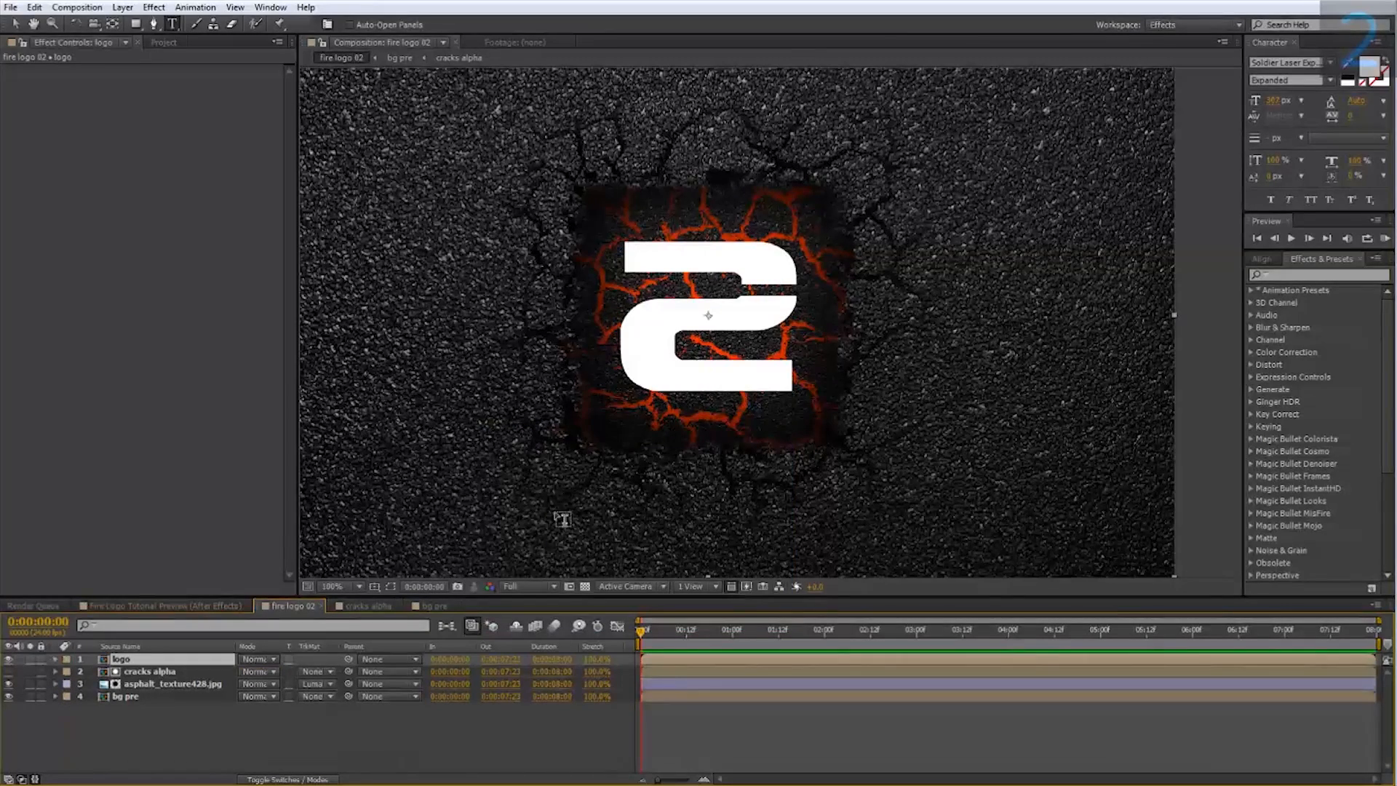
# Step: Inside the logo composition, place cracks alpha above the text layer and set the text's track matte to Luma Matte "cracks alpha"
pyautogui.doubleClick(162, 665)
pyautogui.click(159, 43)
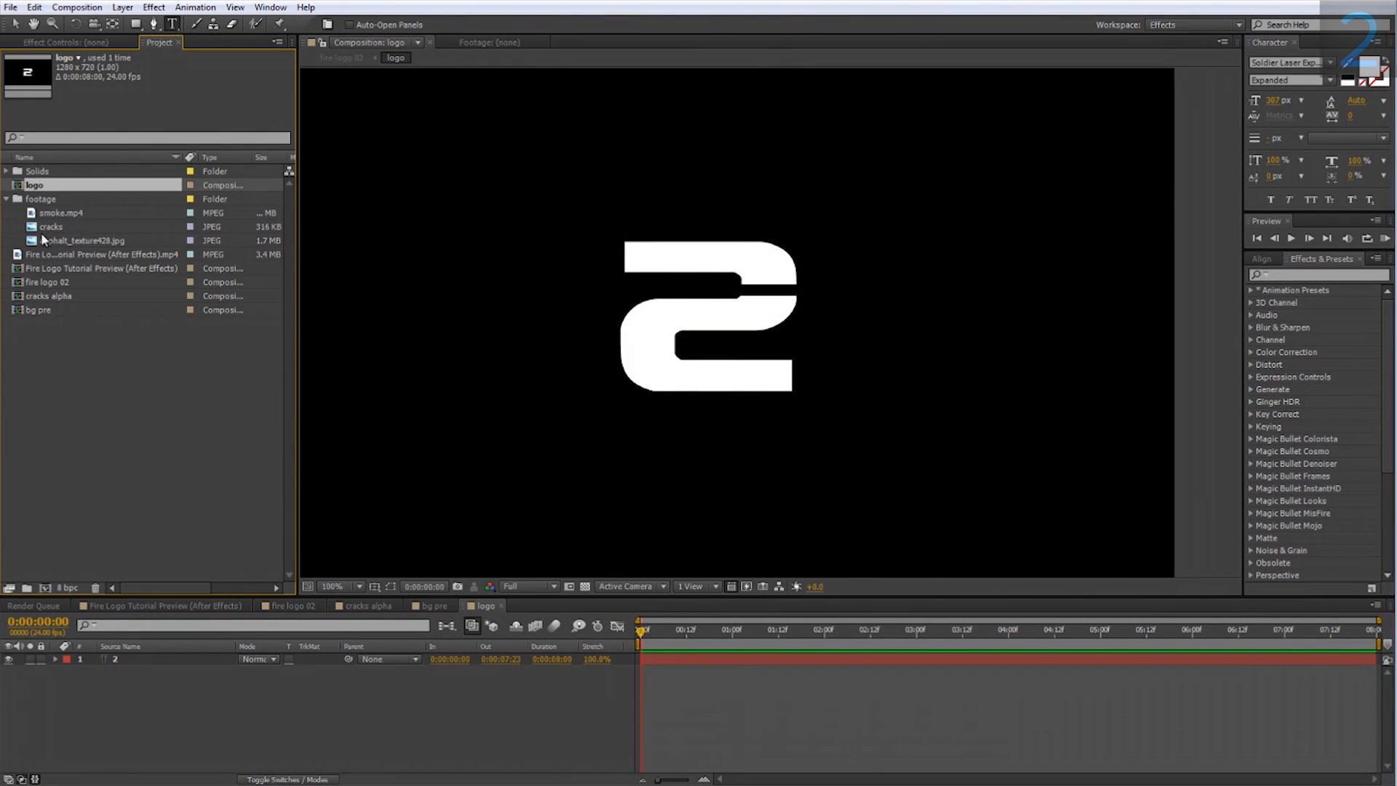
pyautogui.moveTo(46, 298); pyautogui.dragTo(141, 654)
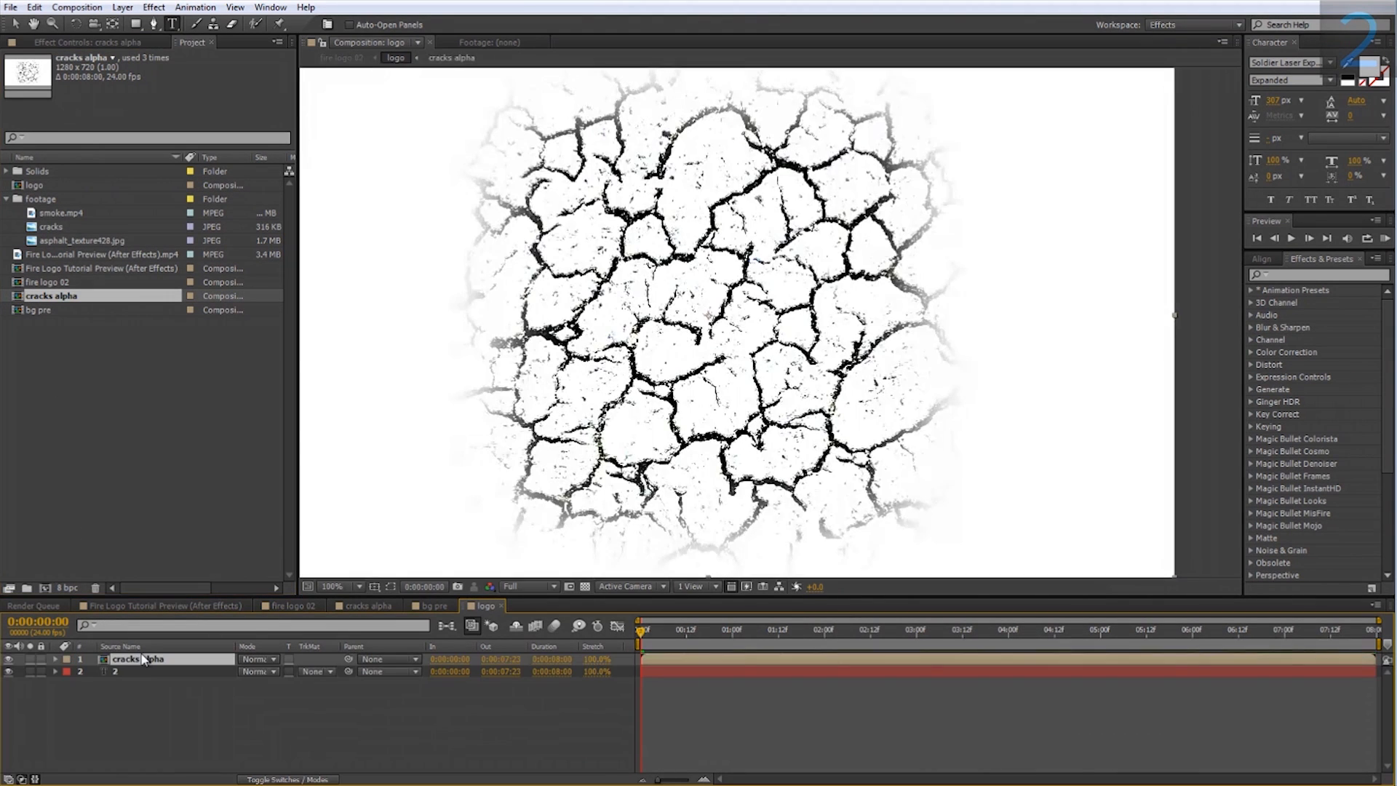
pyautogui.click(313, 671)
pyautogui.click(363, 742)
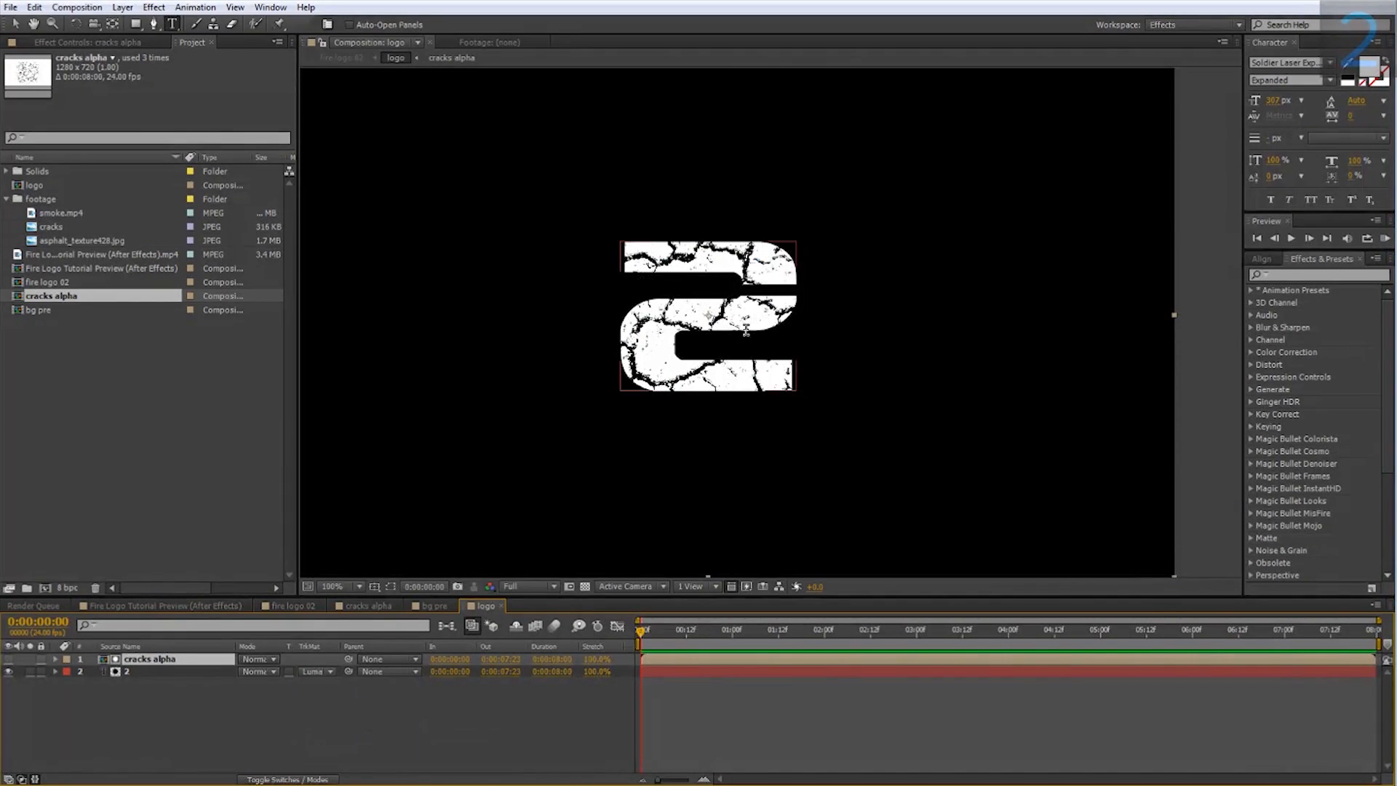
pyautogui.scroll(1, 688, 324)
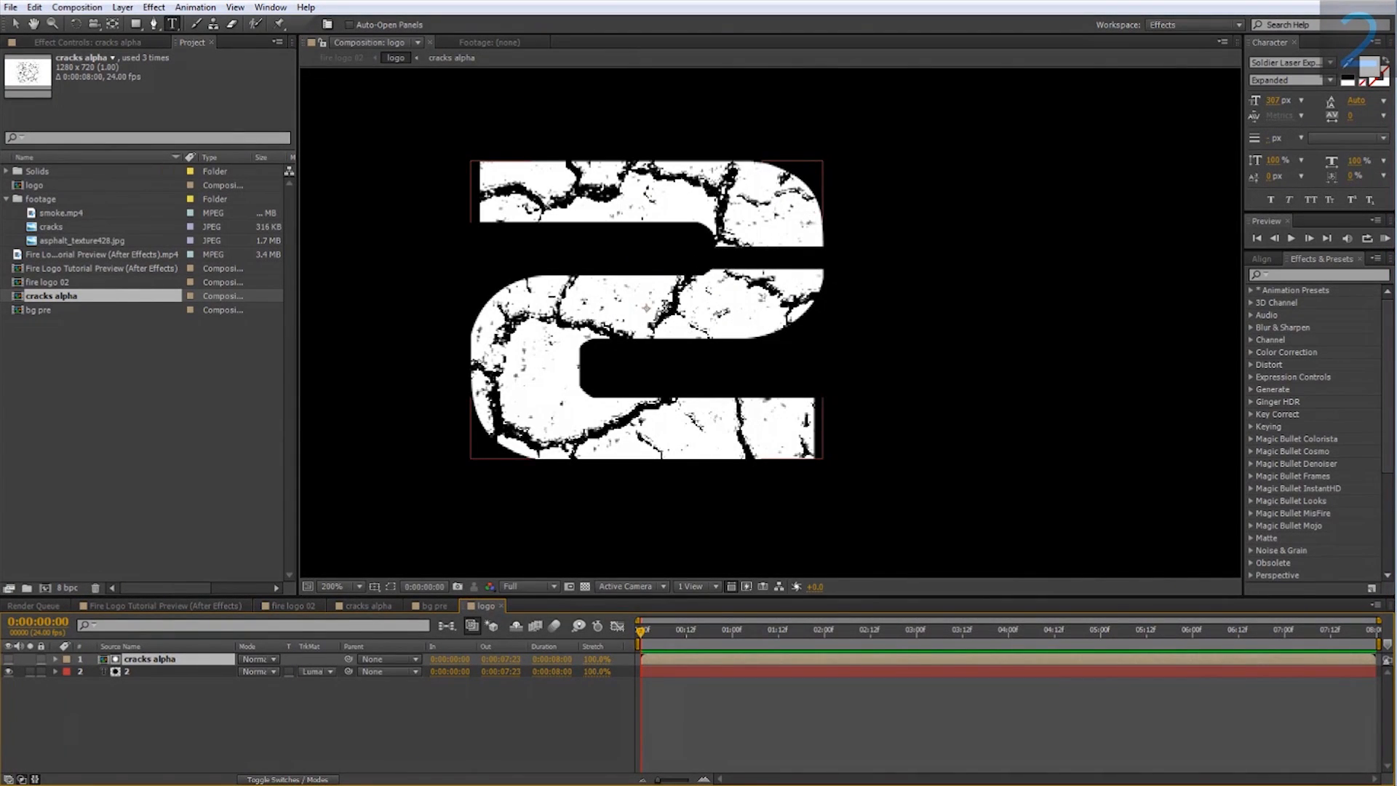
pyautogui.click(293, 606)
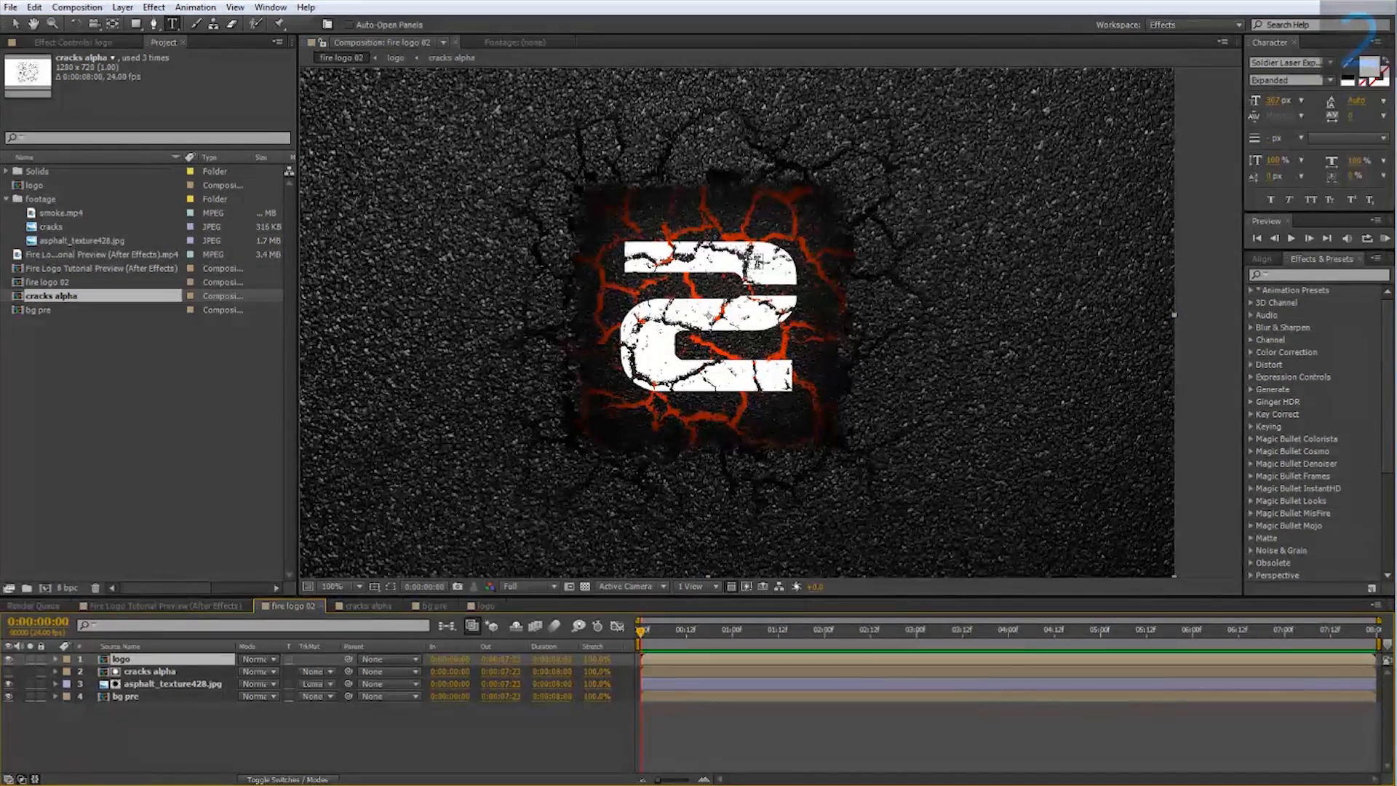
pyautogui.rightClick(723, 237)
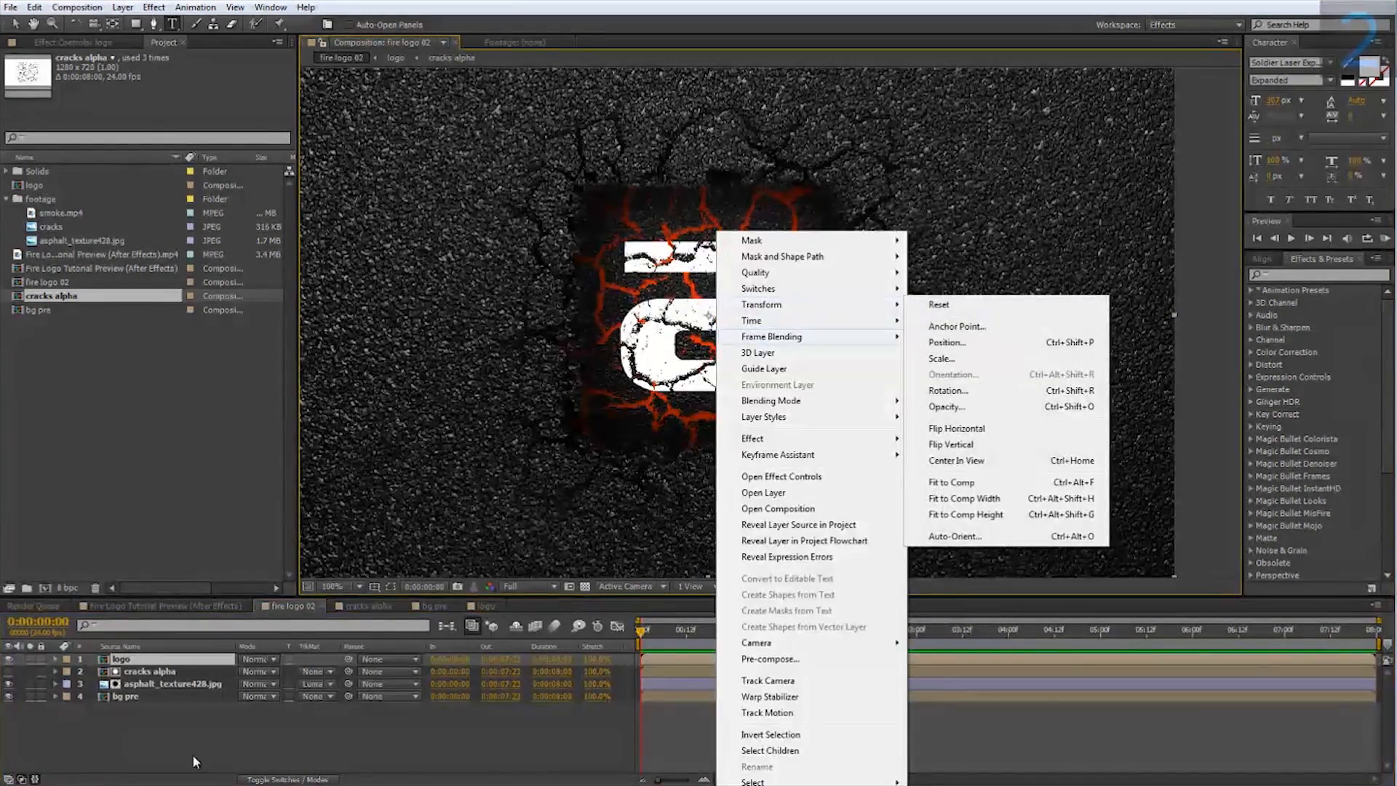
pyautogui.click(136, 699)
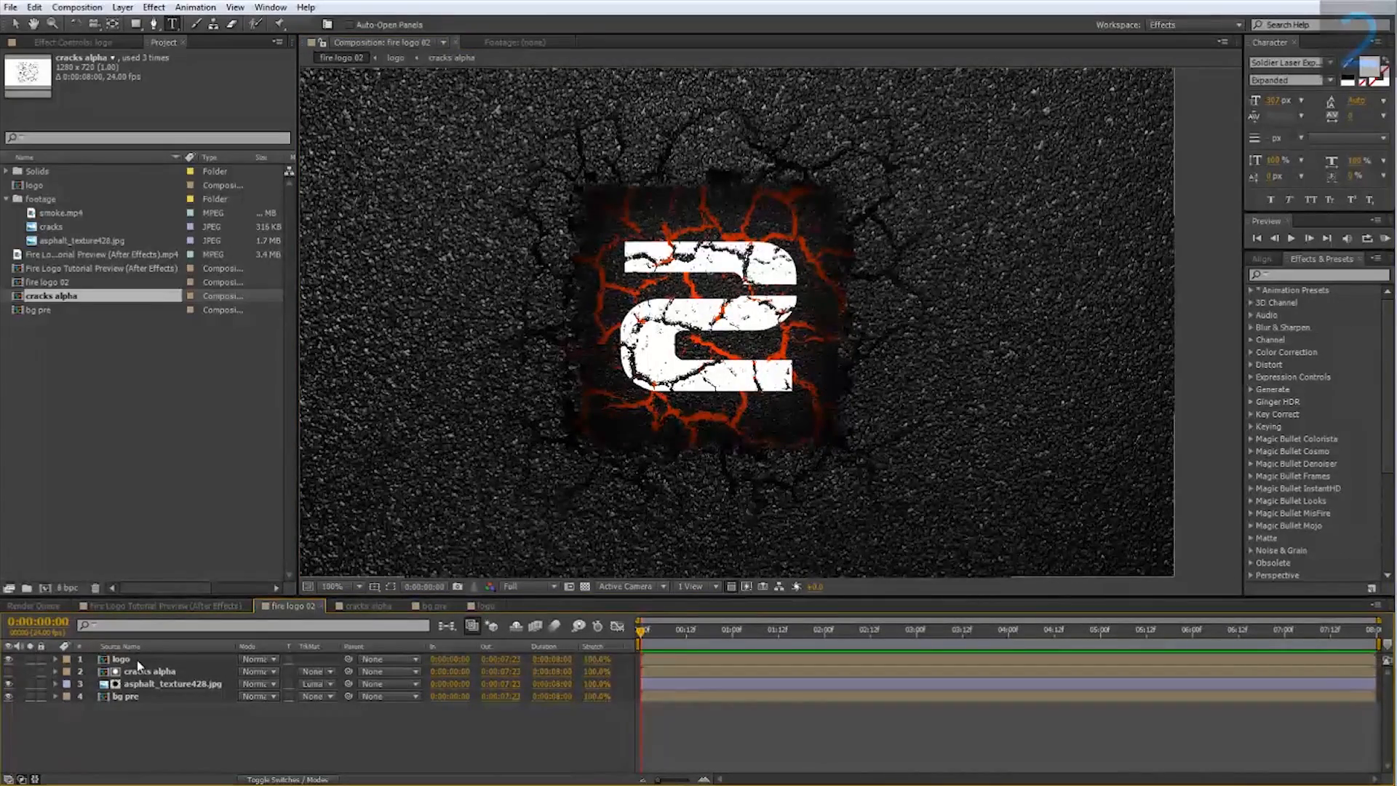
# Step: Apply the Generate Fill effect to the "2" text layer inside the logo composition
pyautogui.doubleClick(138, 659)
pyautogui.rightClick(154, 671)
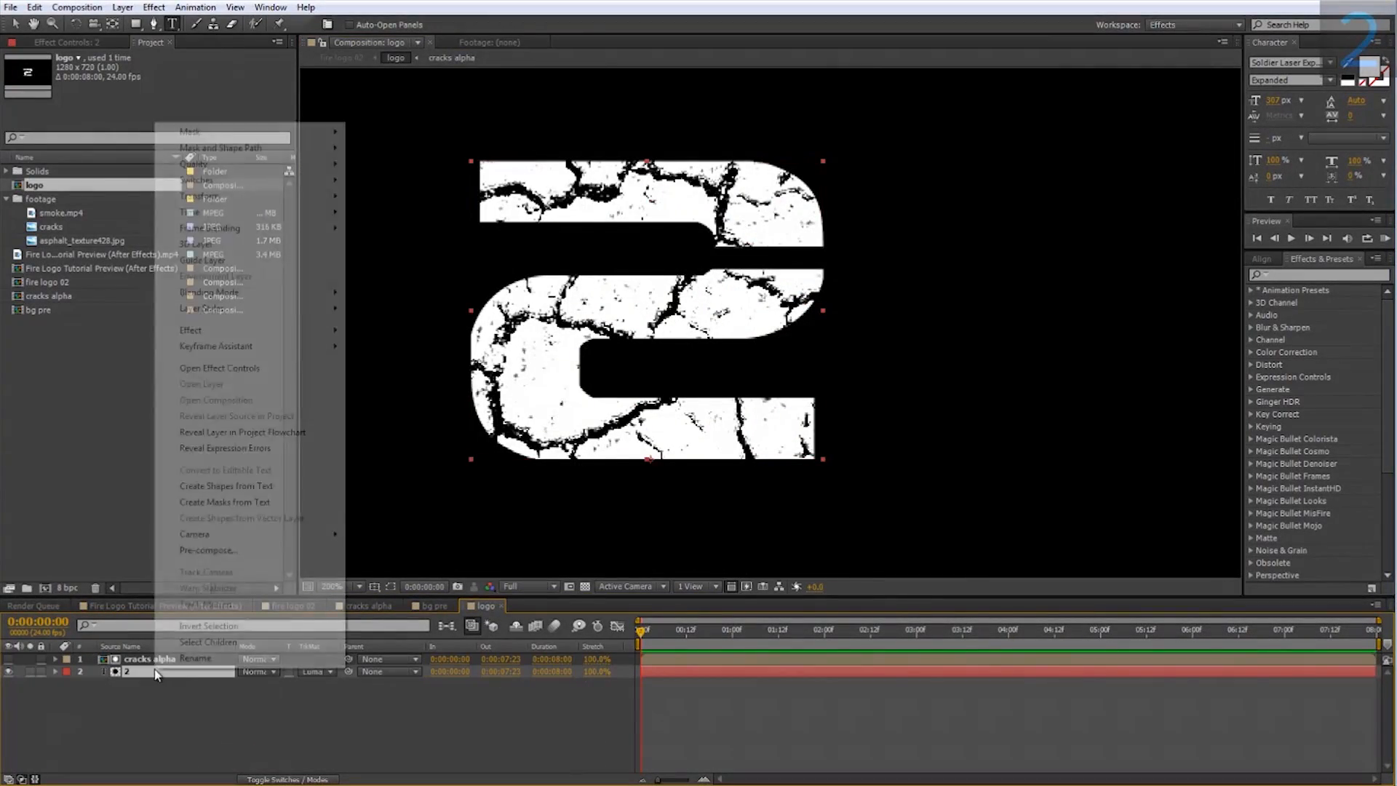
pyautogui.moveTo(204, 331)
pyautogui.moveTo(400, 366)
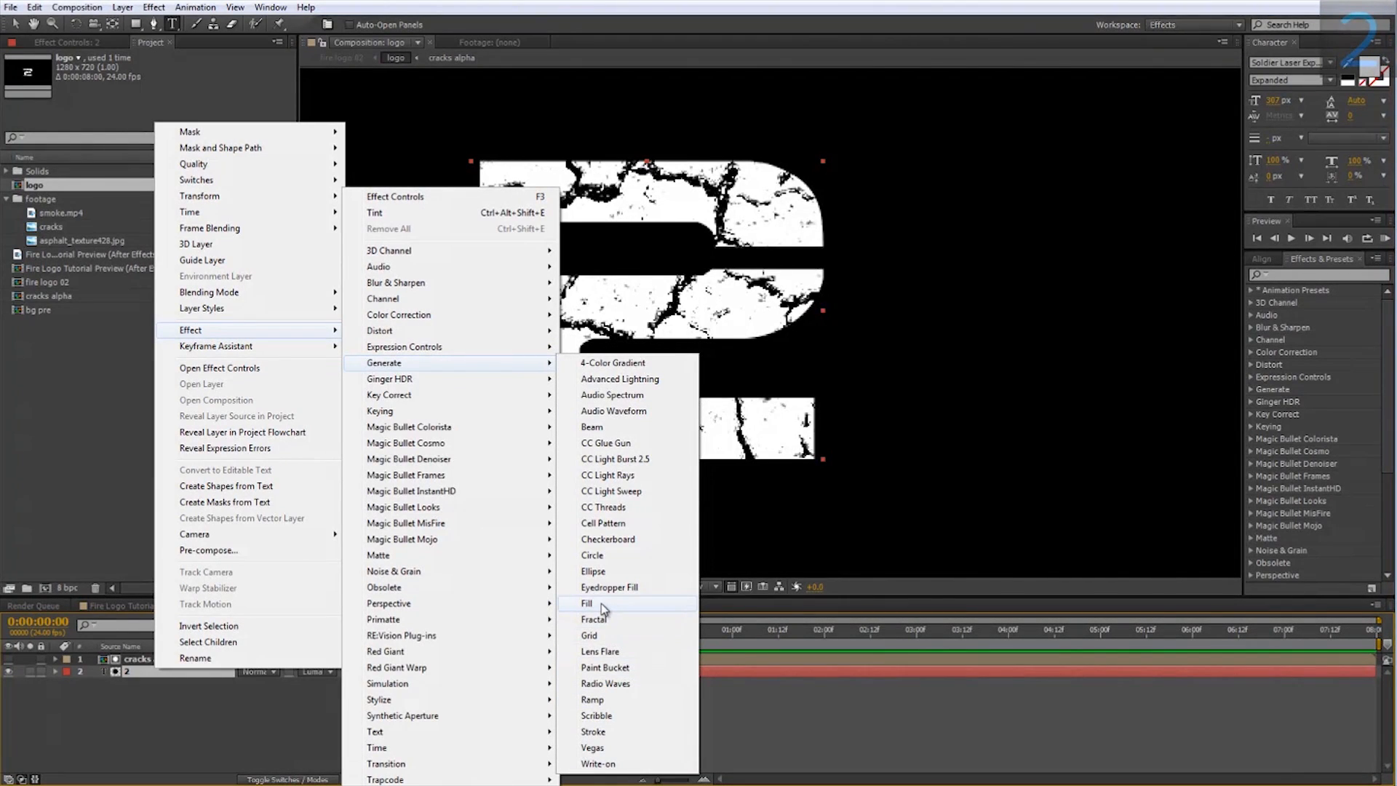
pyautogui.click(601, 604)
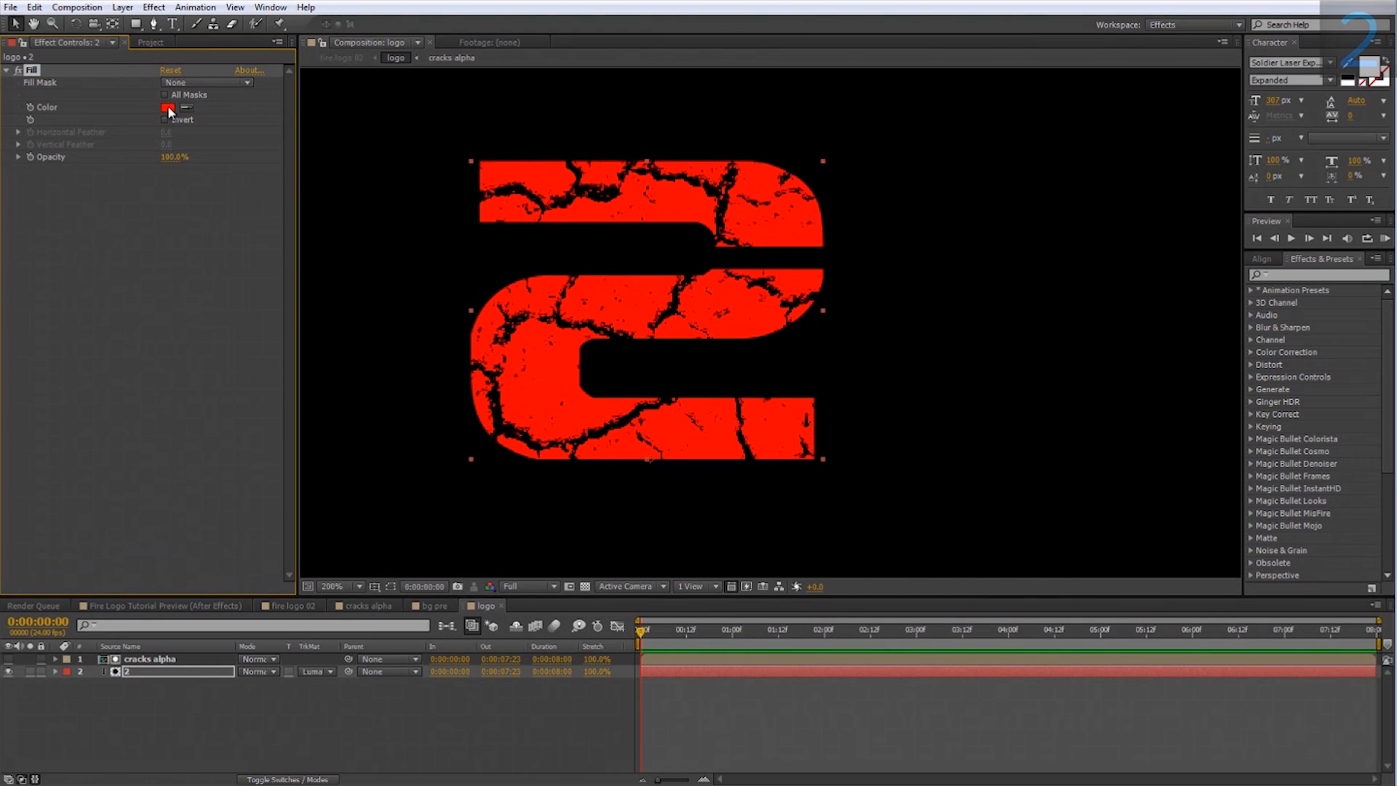
# Step: Set the Fill colour of the "2" text layer to a pale orange cream, FFEDCF
pyautogui.click(168, 109)
pyautogui.moveTo(919, 646); pyautogui.dragTo(915, 638)
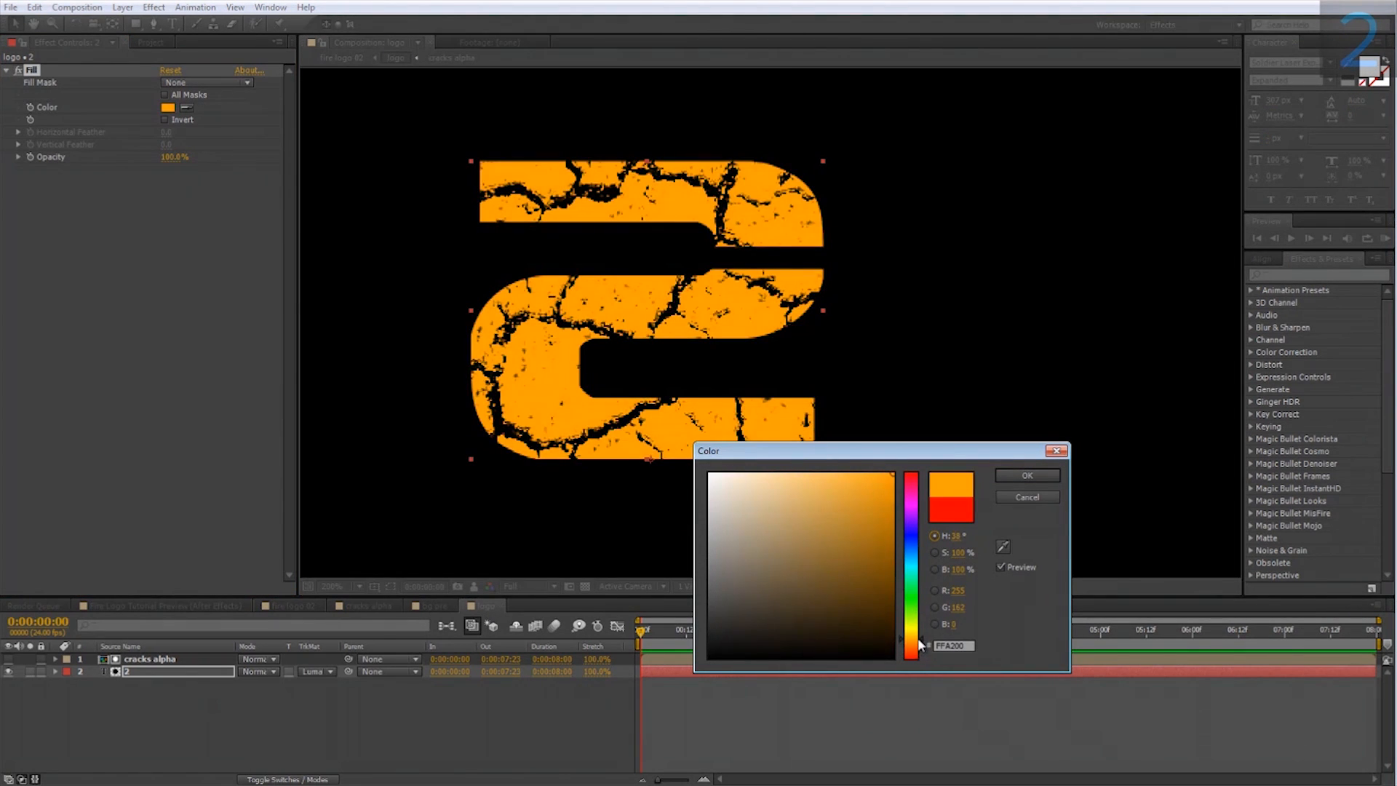
pyautogui.moveTo(800, 569); pyautogui.dragTo(760, 427)
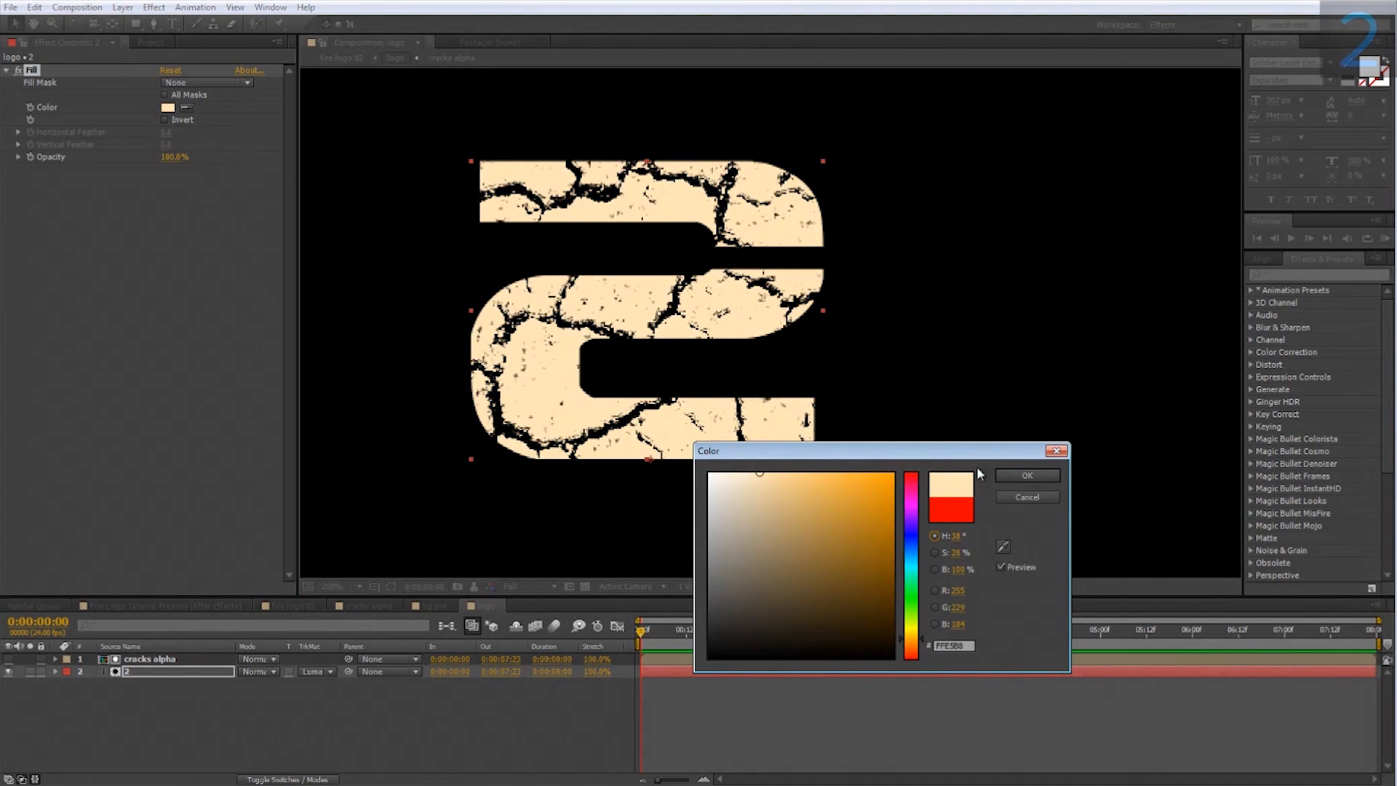
pyautogui.moveTo(740, 479); pyautogui.dragTo(744, 456)
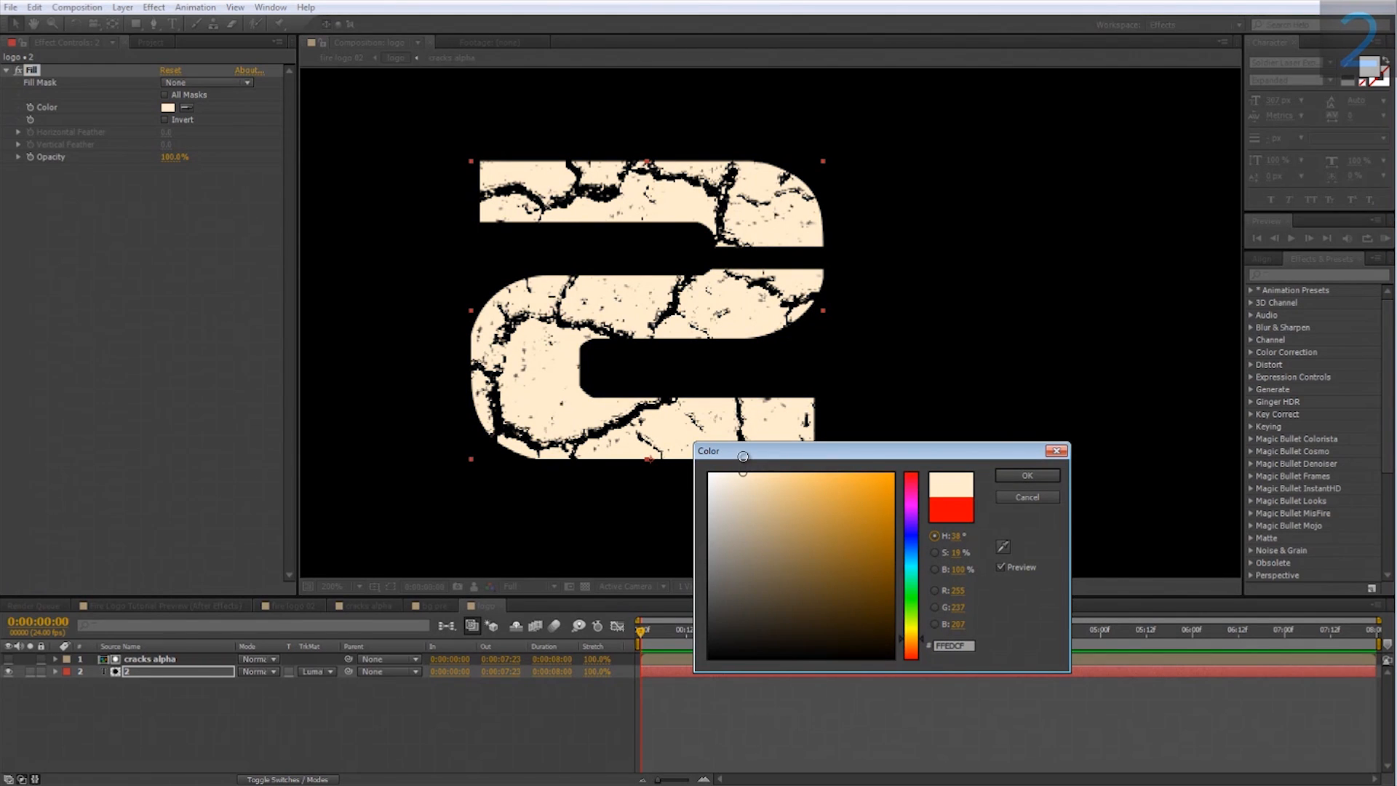
pyautogui.click(1018, 475)
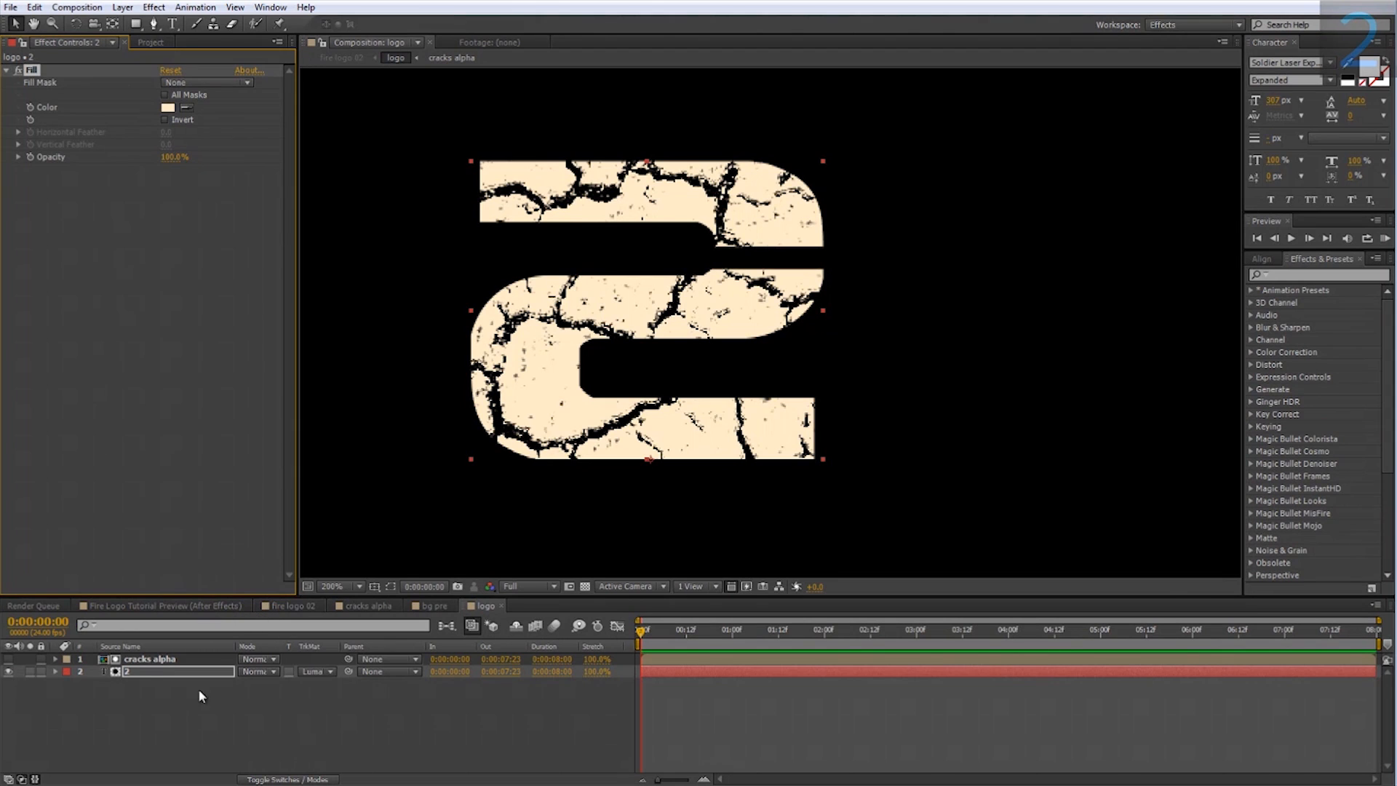
# Step: Add an Inner Shadow layer style to the "2" text layer and set its colour to red-orange FF1E00
pyautogui.rightClick(167, 675)
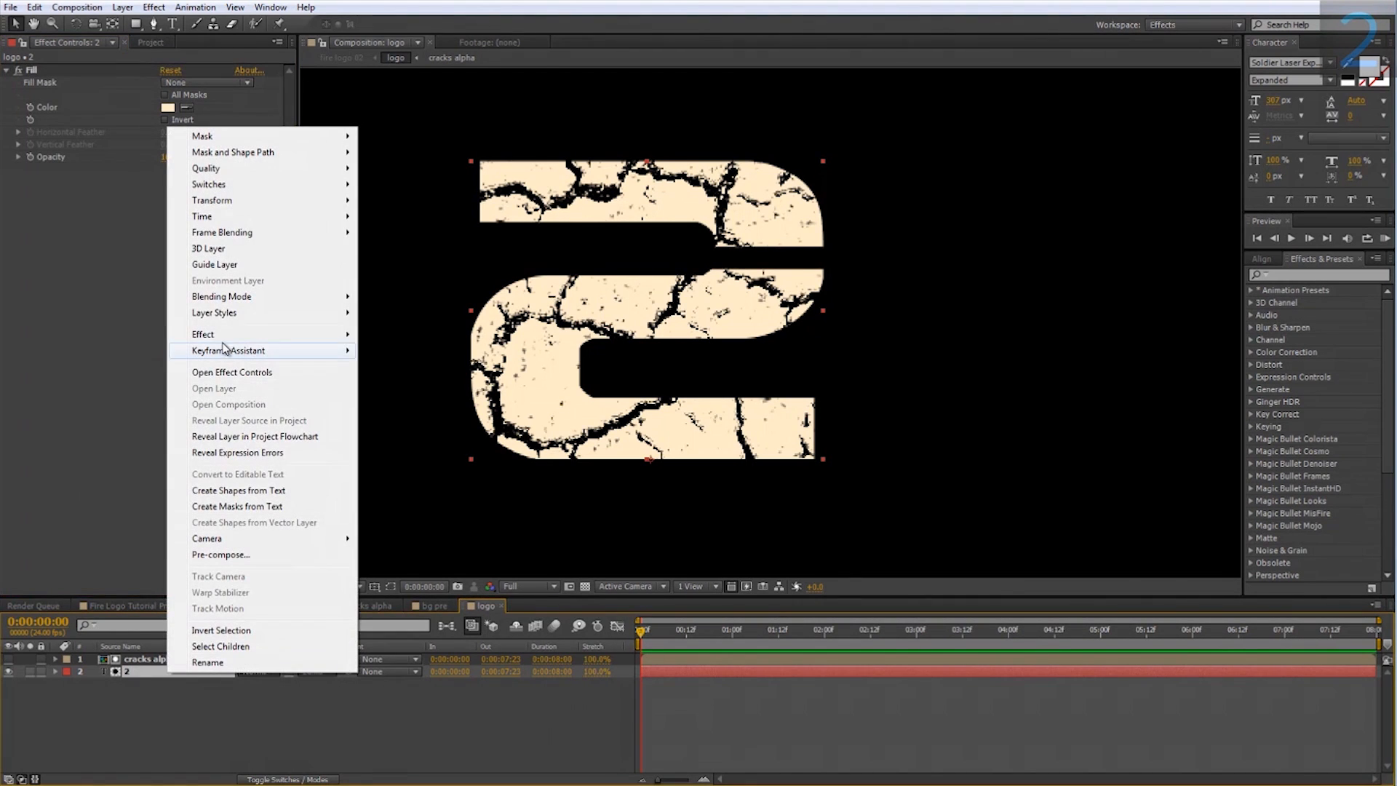
pyautogui.moveTo(238, 319)
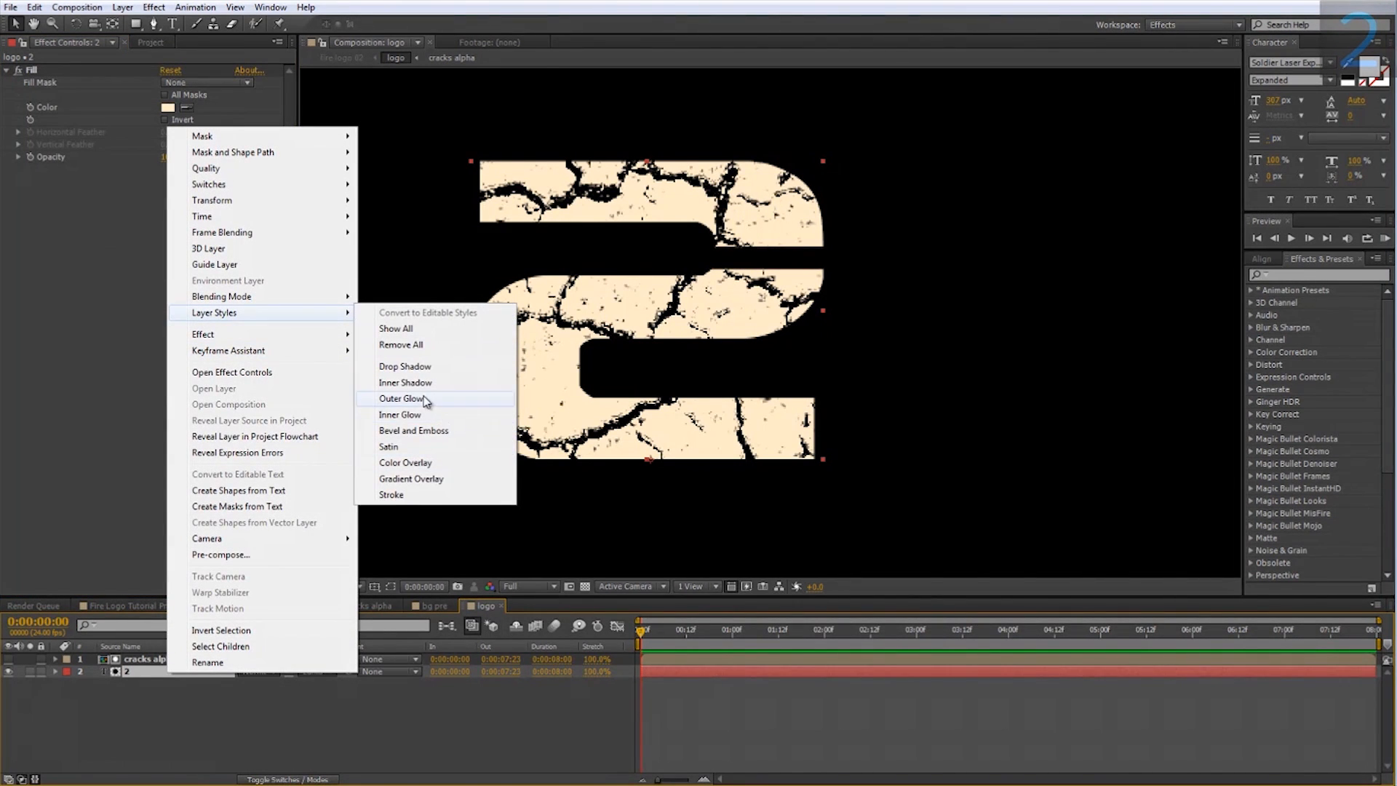
pyautogui.click(405, 383)
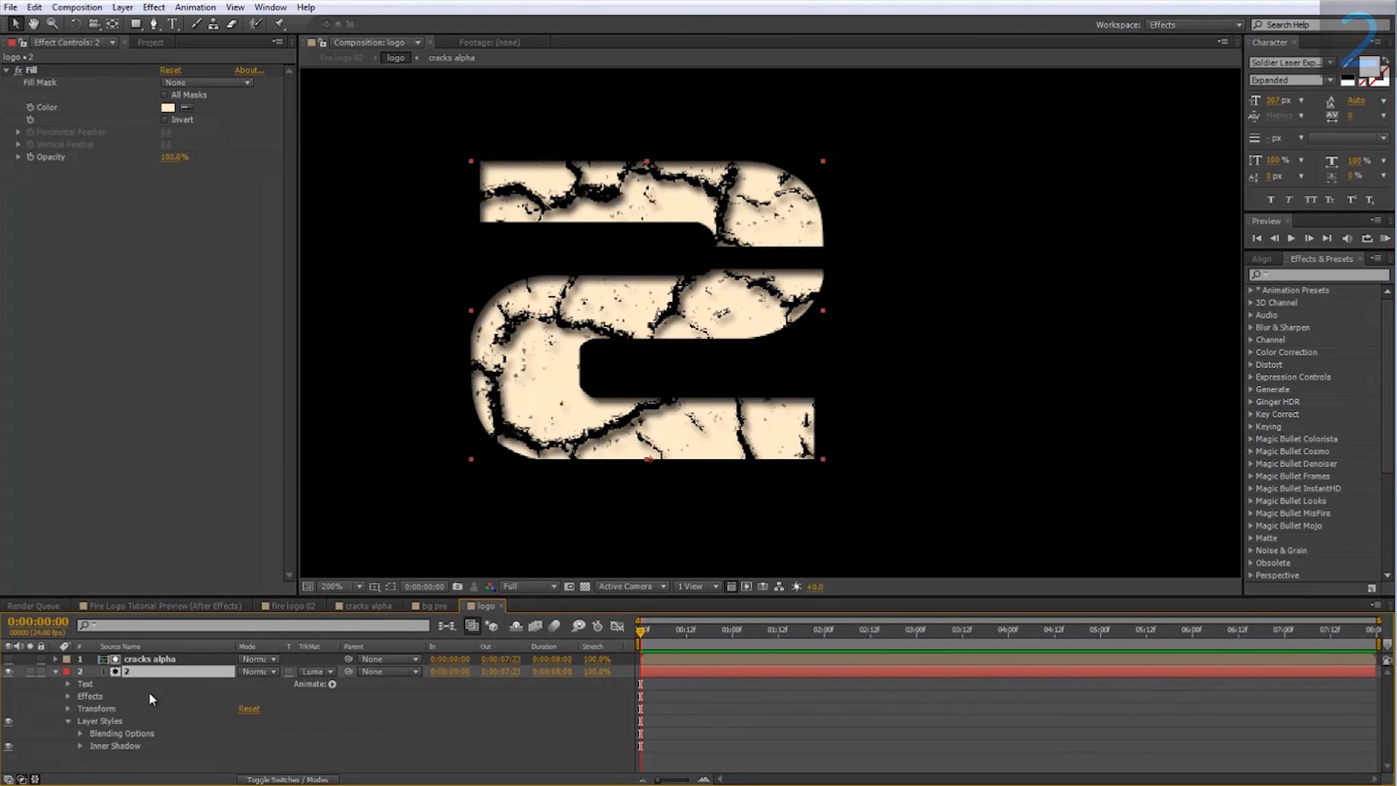
pyautogui.click(80, 746)
pyautogui.click(247, 679)
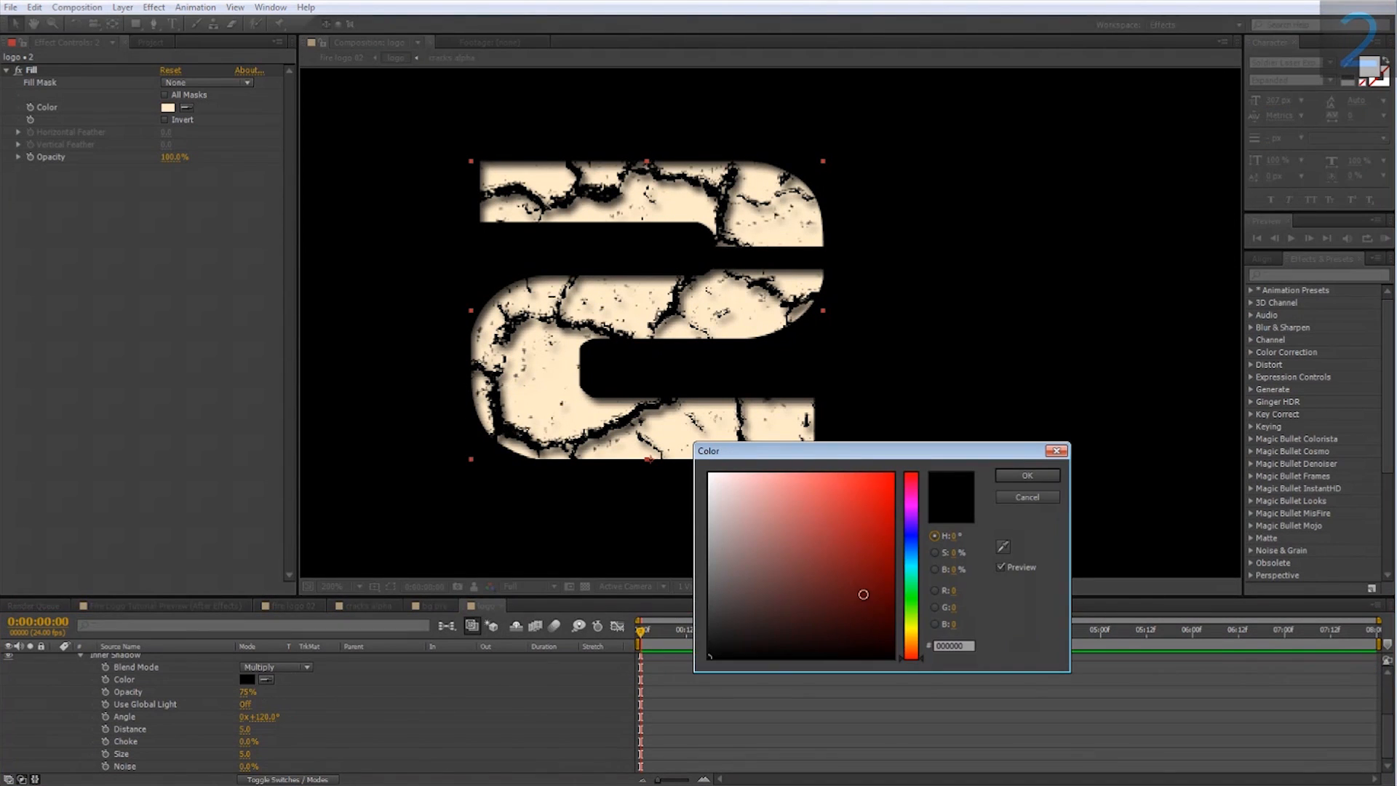
pyautogui.click(916, 654)
pyautogui.moveTo(872, 491); pyautogui.dragTo(925, 440)
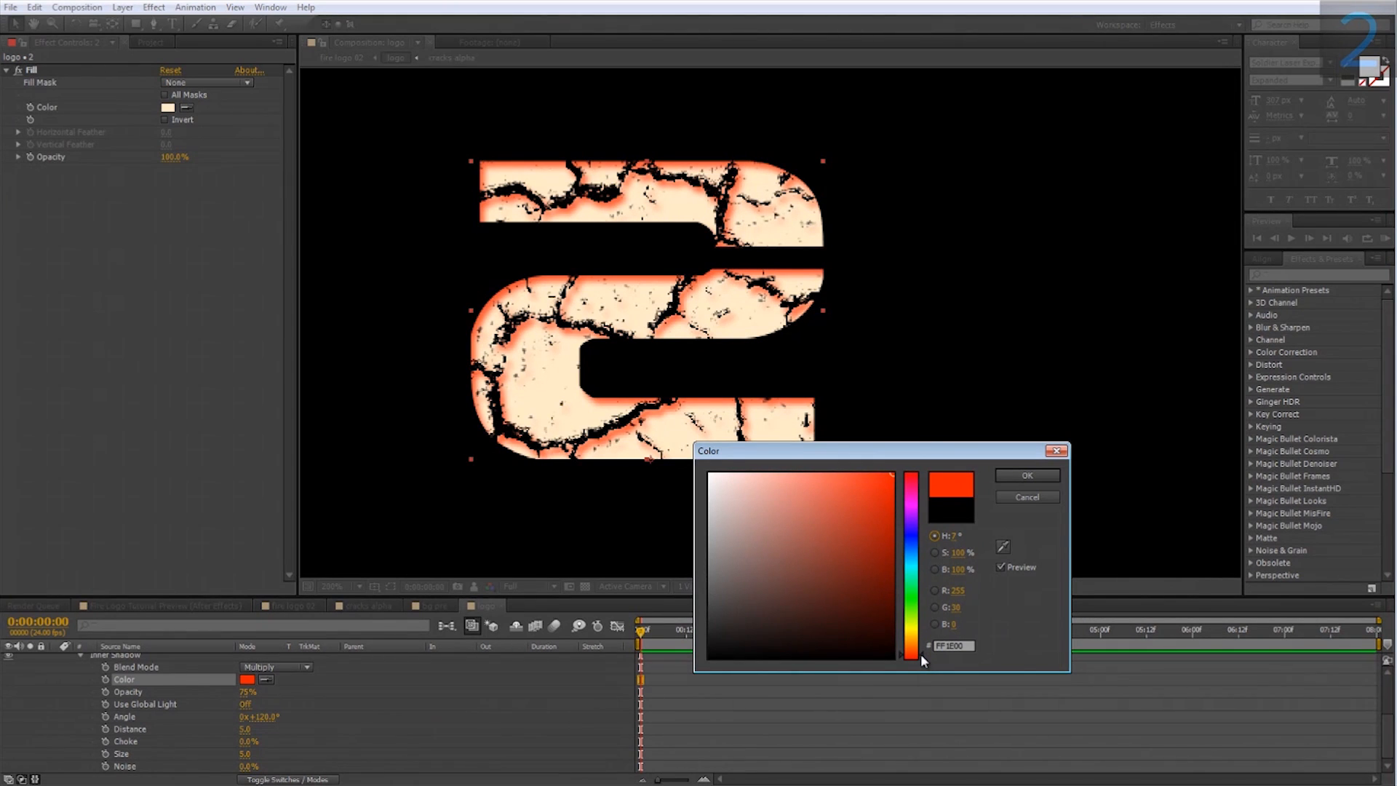
pyautogui.click(1011, 476)
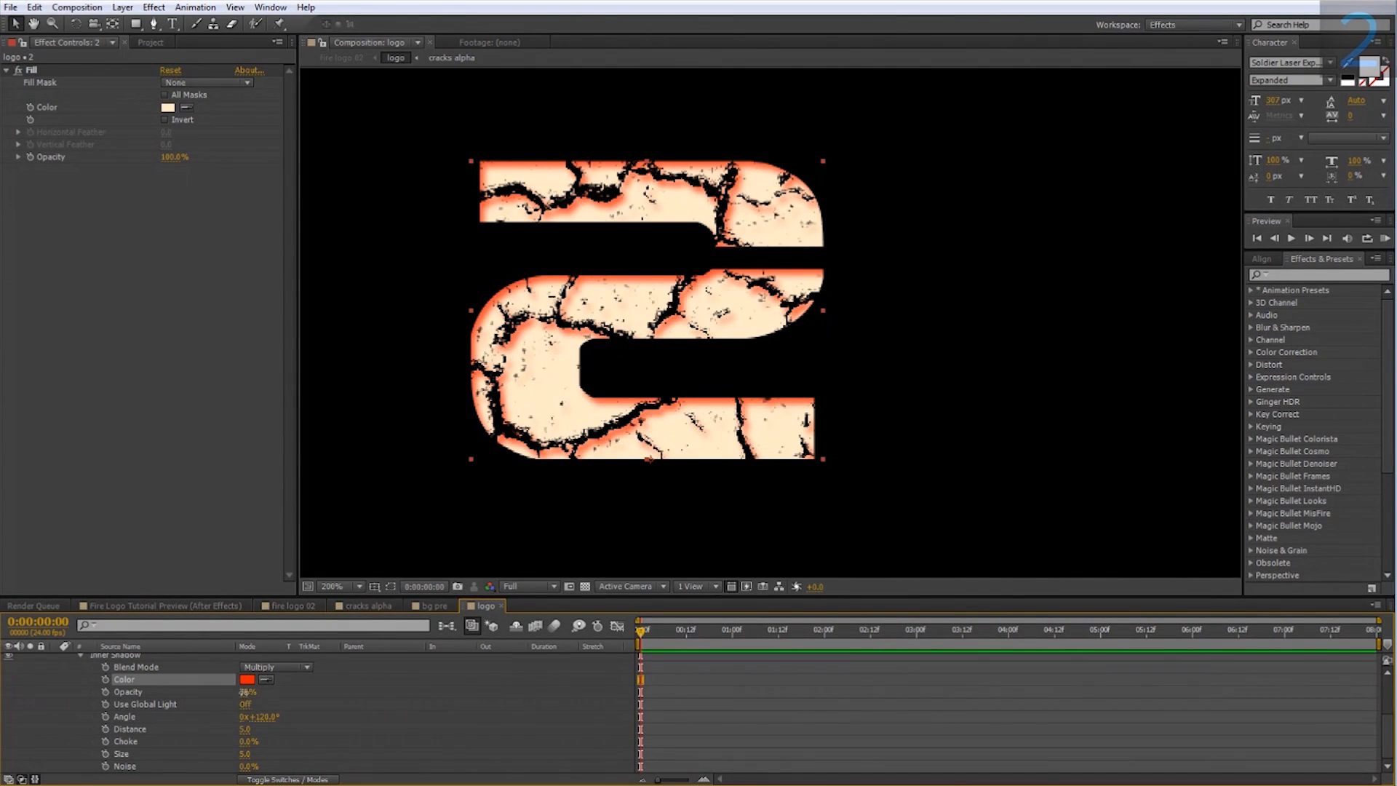
# Step: Set the Inner Shadow's opacity to 100%, distance to 0, choke to 5% and size to 10
pyautogui.moveTo(245, 692); pyautogui.dragTo(316, 699)
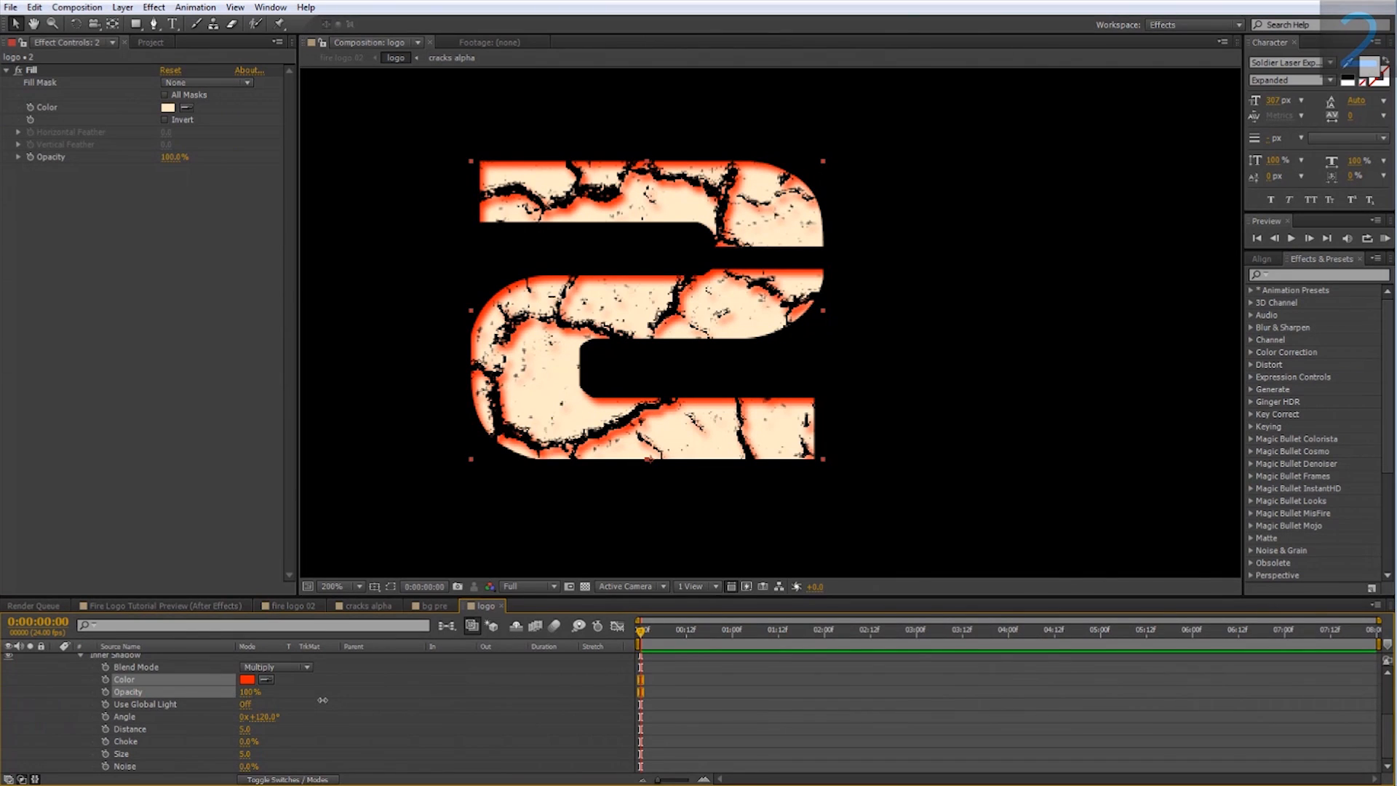
pyautogui.click(302, 714)
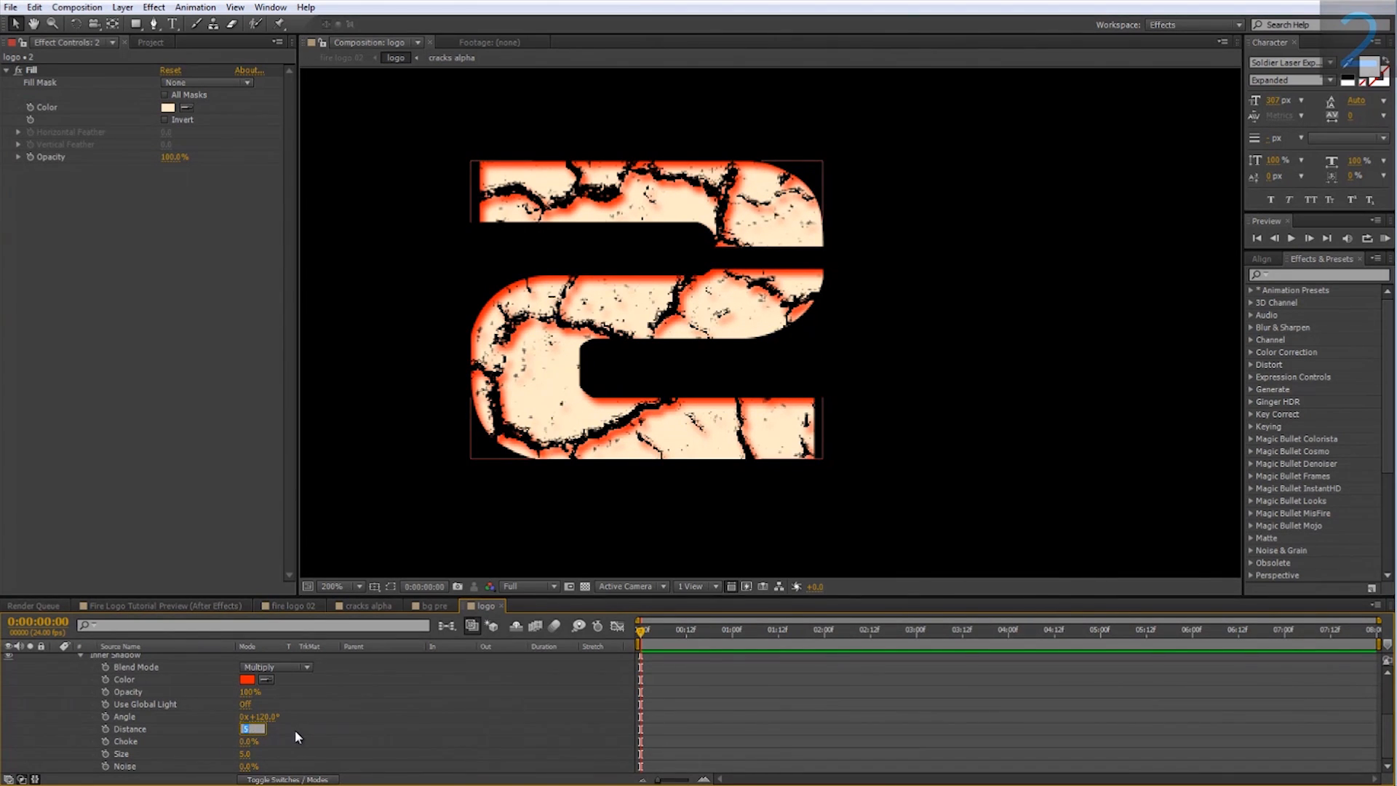
pyautogui.write('0')
pyautogui.press('Return')
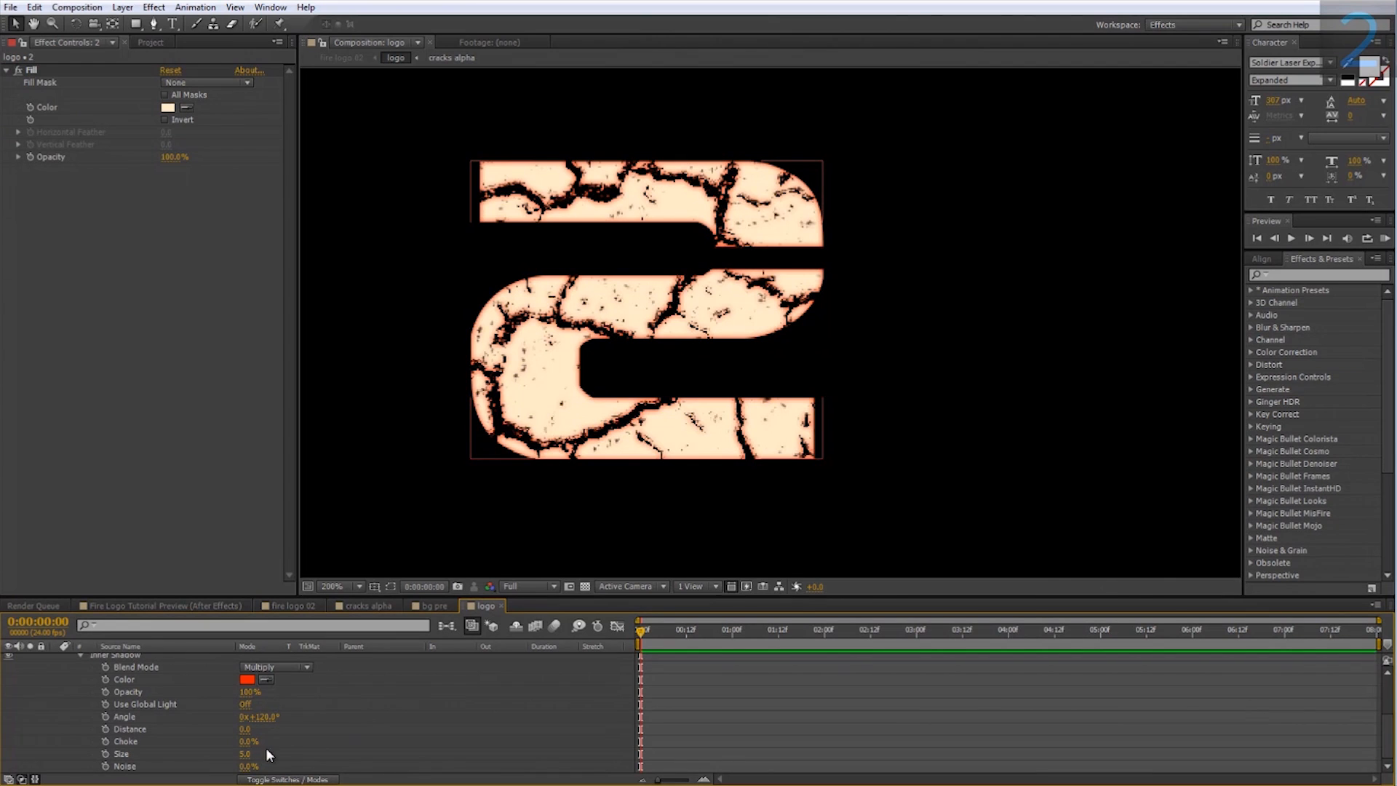
pyautogui.moveTo(247, 745); pyautogui.dragTo(257, 741)
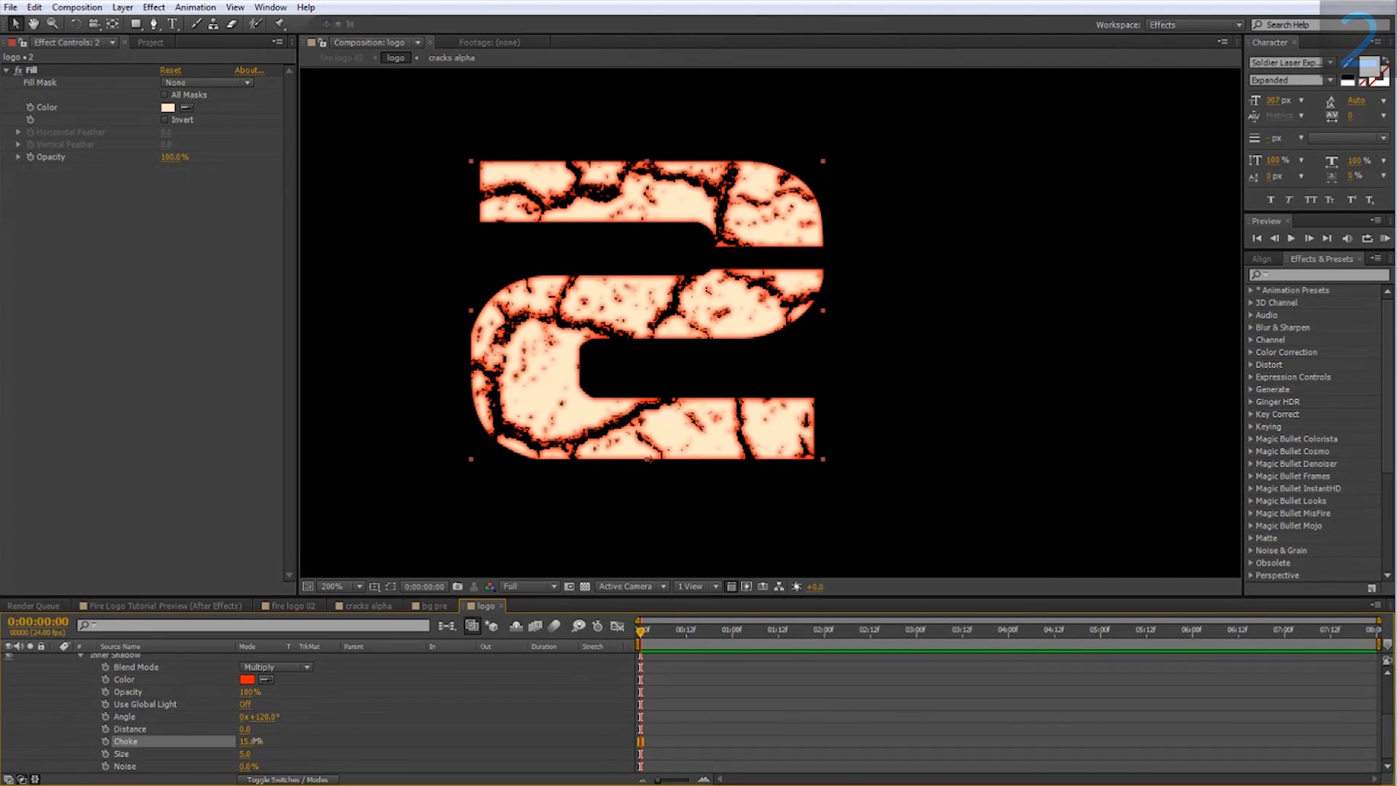
pyautogui.click(251, 741)
pyautogui.press('Return')
pyautogui.moveTo(244, 754); pyautogui.dragTo(251, 754)
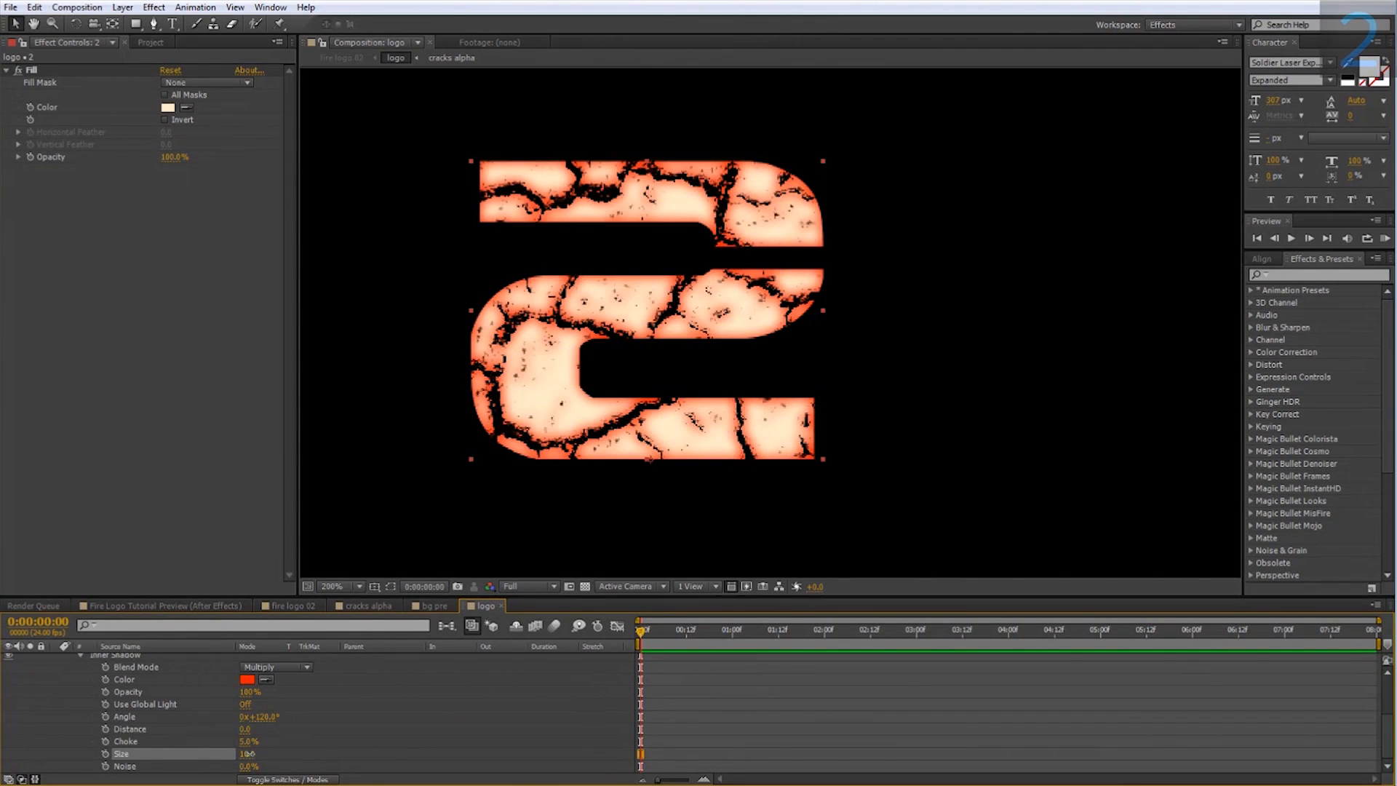
# Step: Shift the Inner Shadow's colour towards orange, using FF4800
pyautogui.click(247, 679)
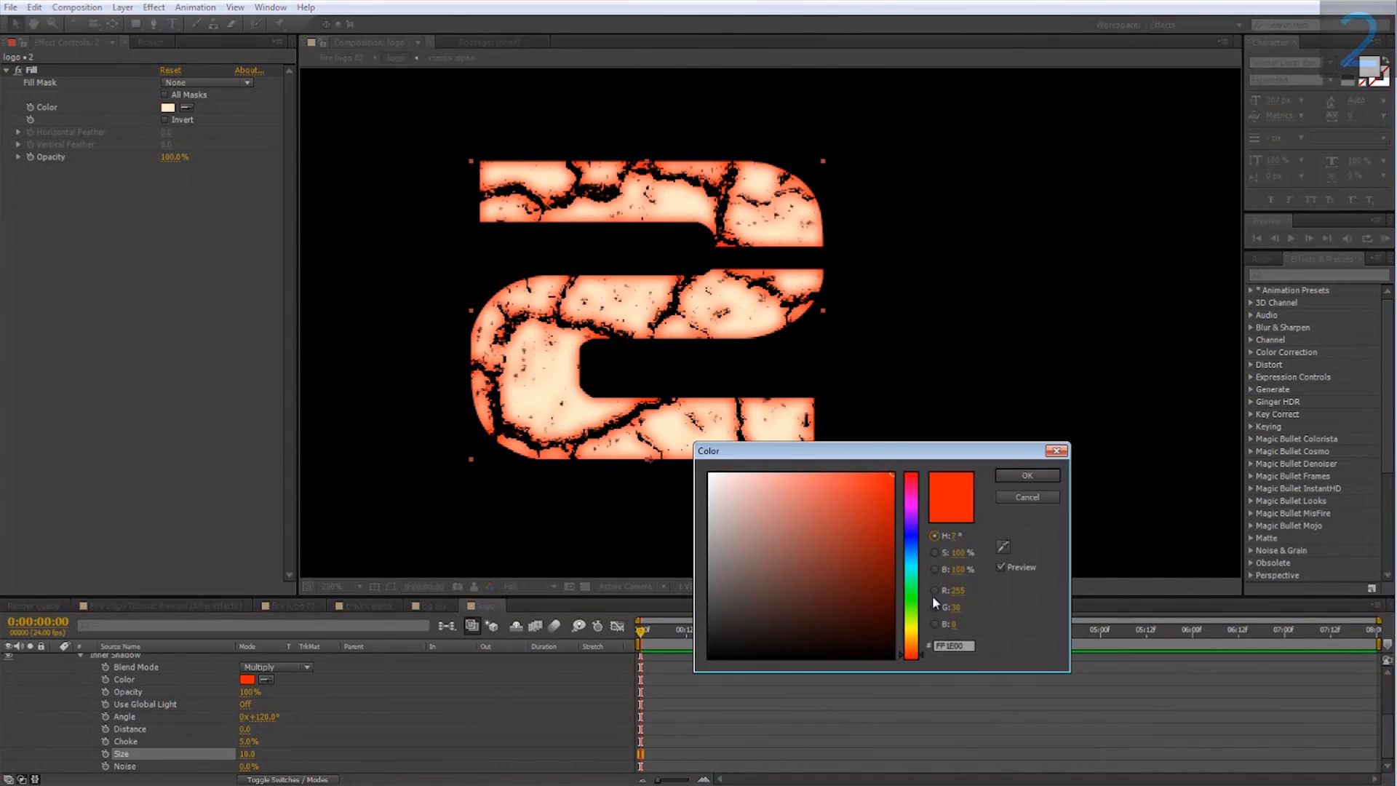
pyautogui.moveTo(915, 655); pyautogui.dragTo(919, 649)
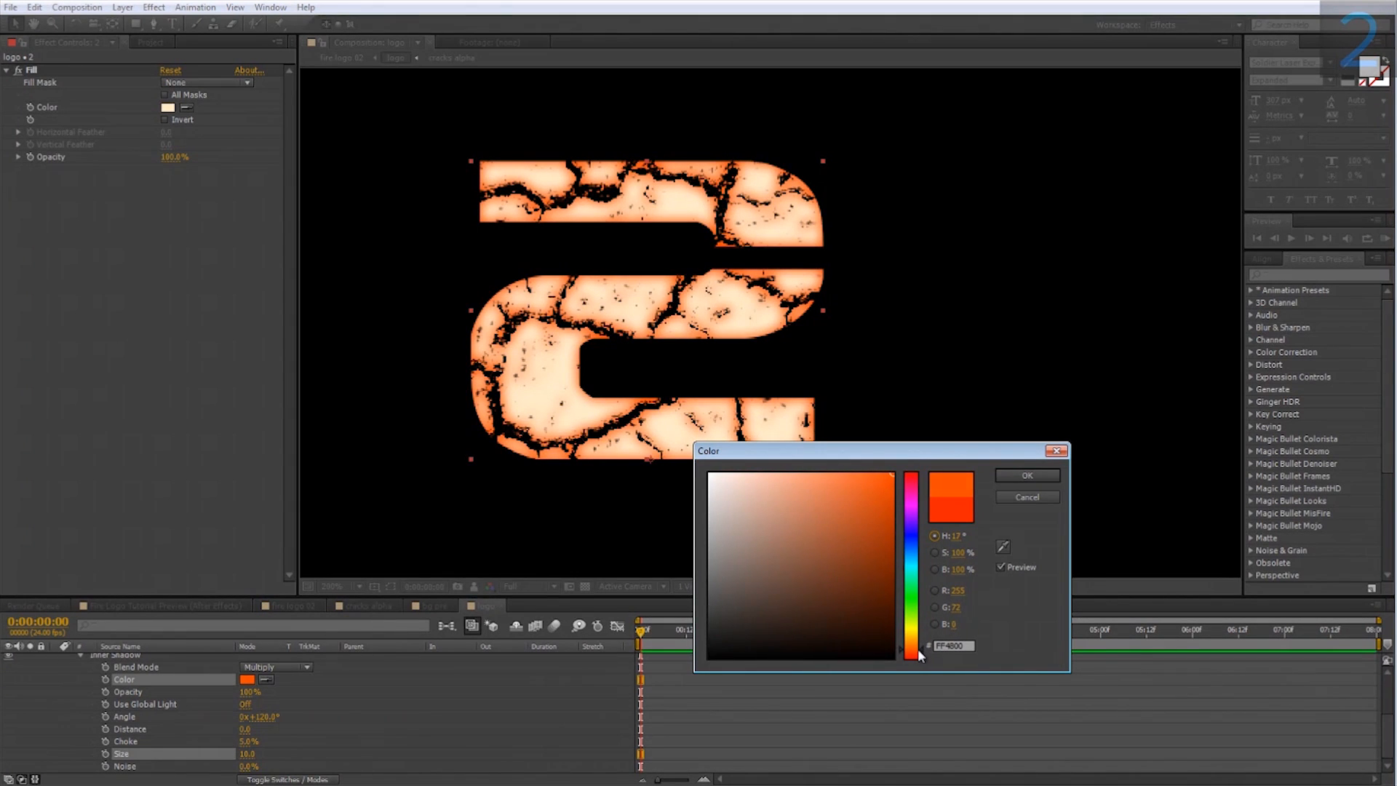
pyautogui.click(1022, 475)
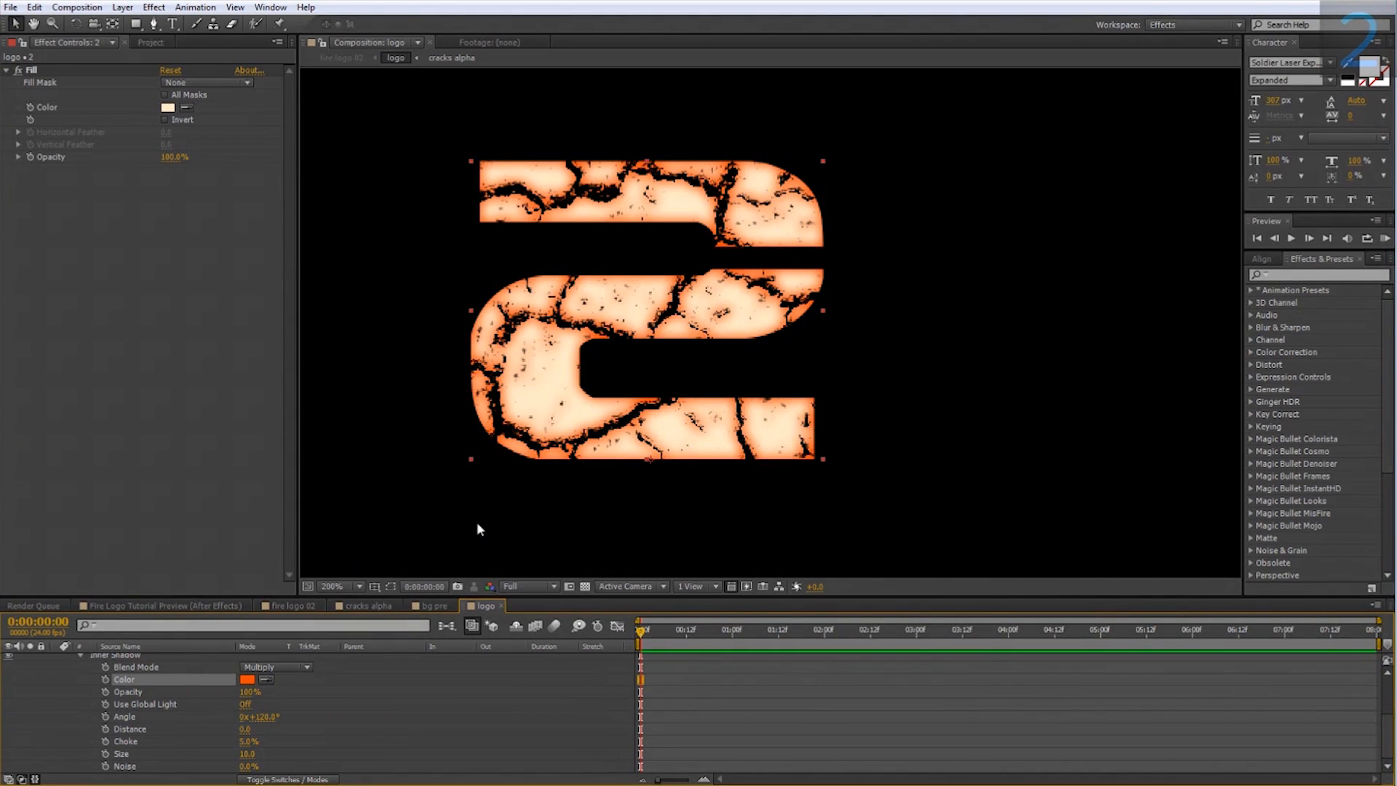
# Step: In fire logo 02, duplicate the logo layer and apply Fast Blur to the upper copy with a blurriness of 100
pyautogui.click(308, 605)
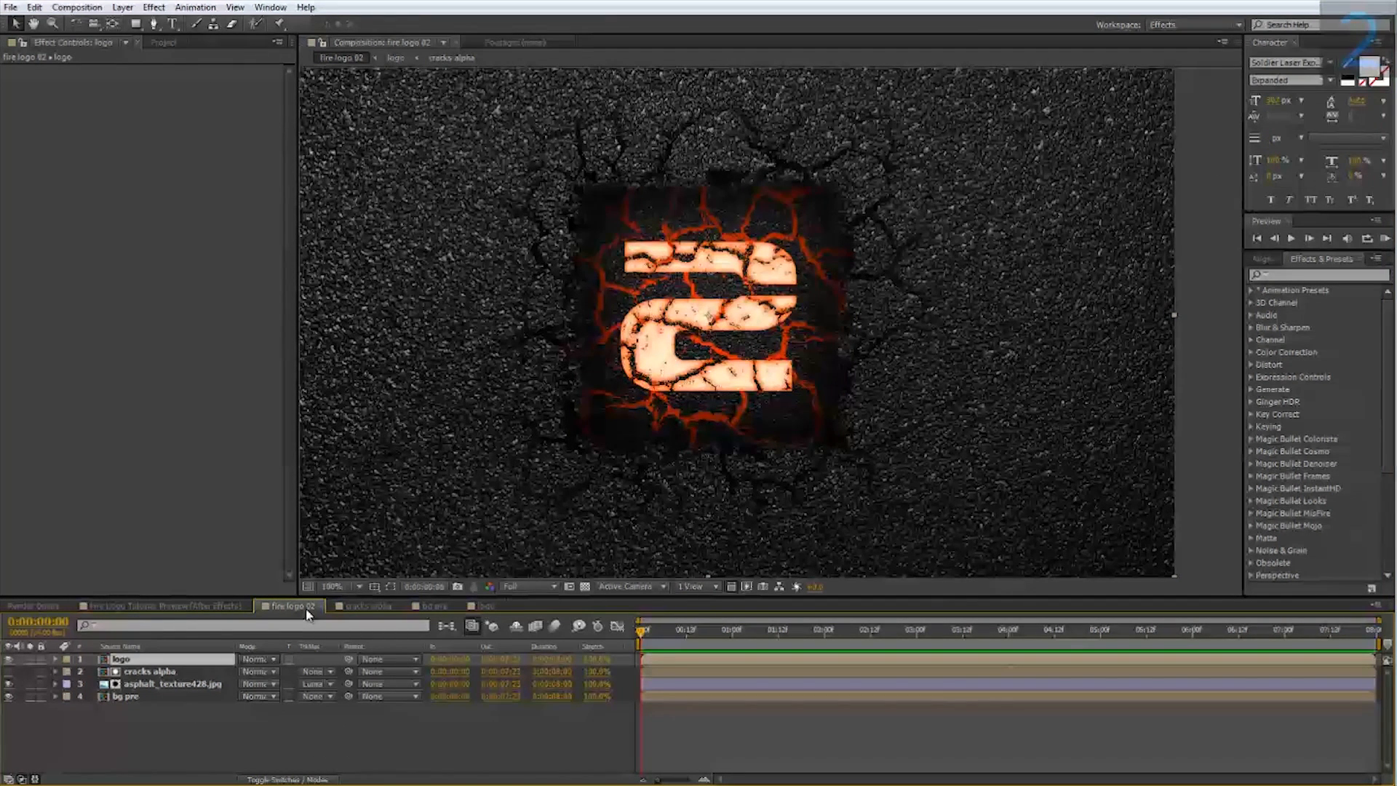
pyautogui.hotkey('ctrl', 'd')
pyautogui.rightClick(153, 665)
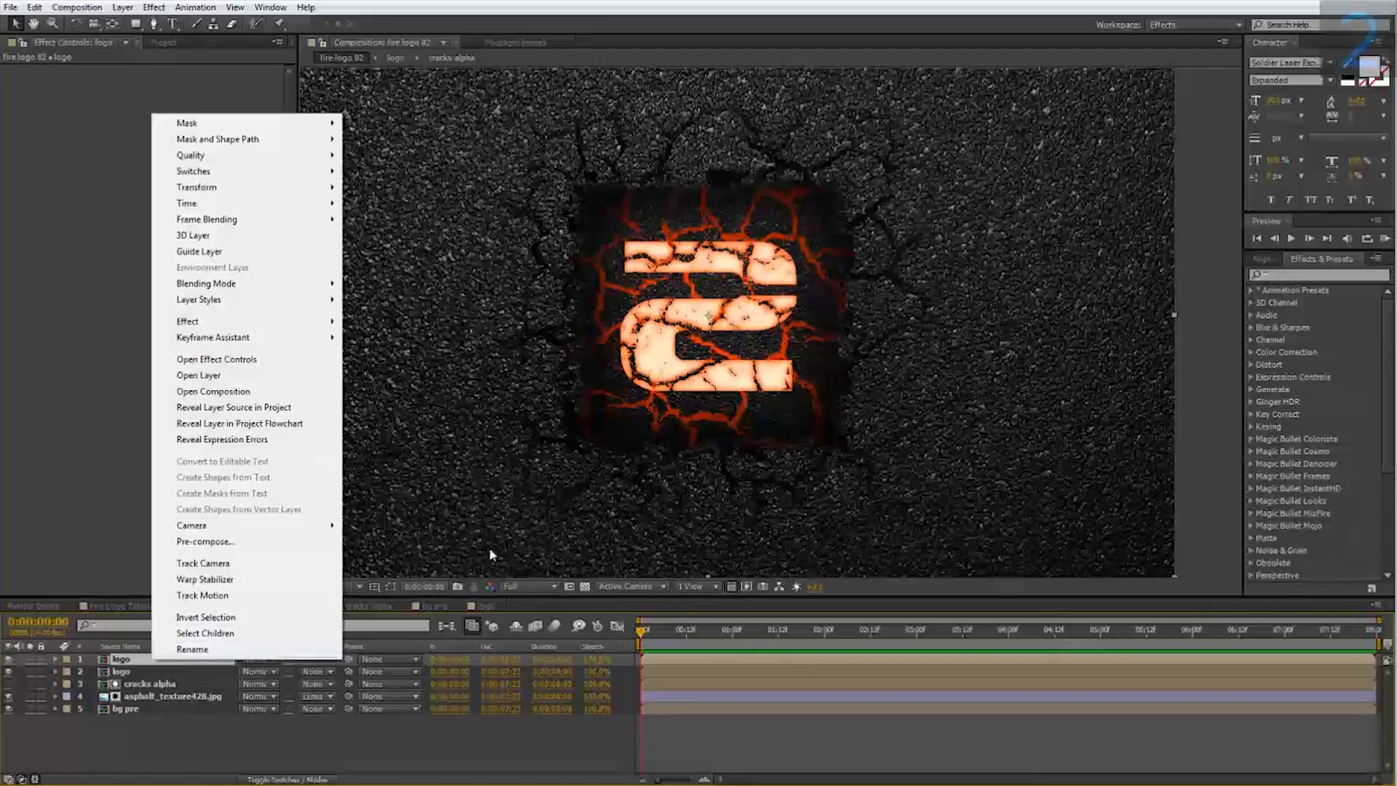
pyautogui.moveTo(188, 323)
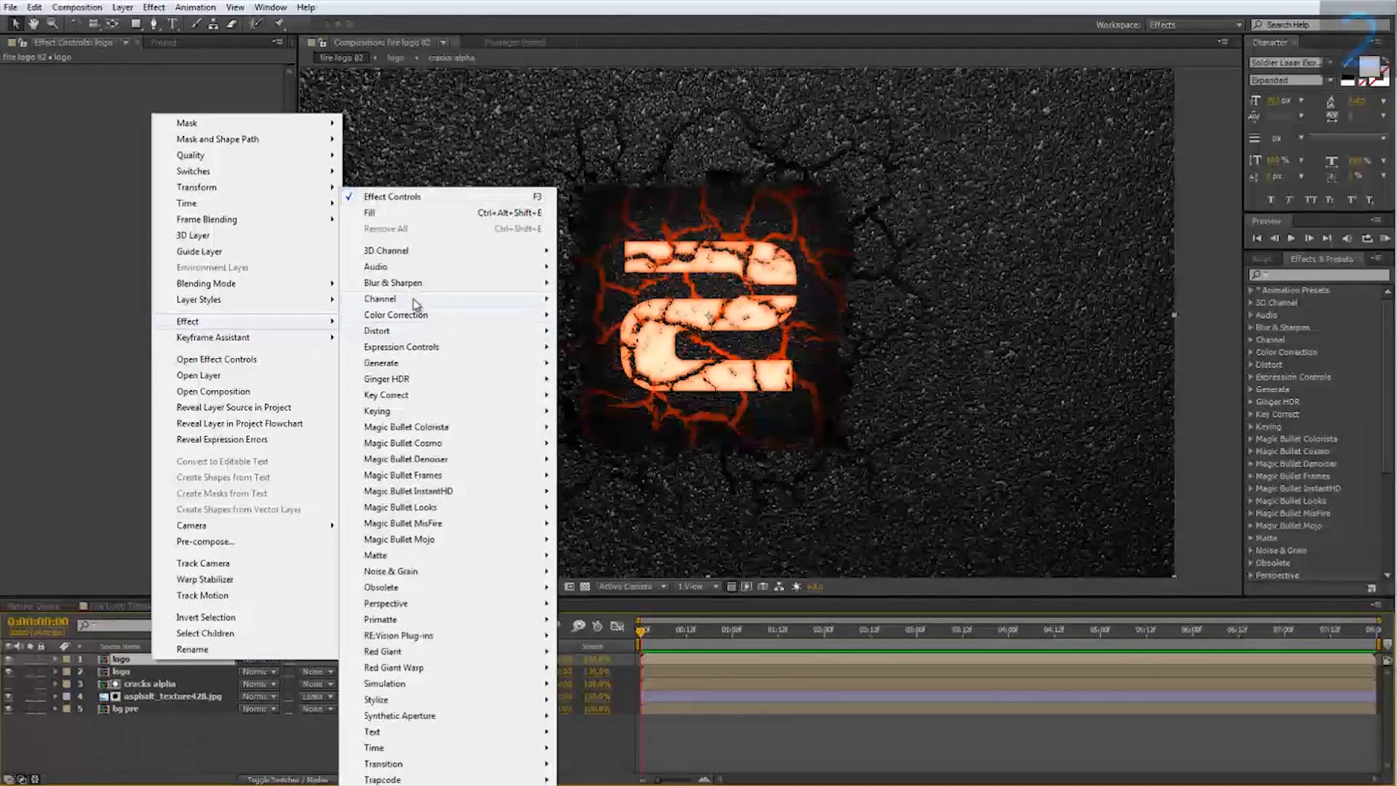
pyautogui.moveTo(415, 283)
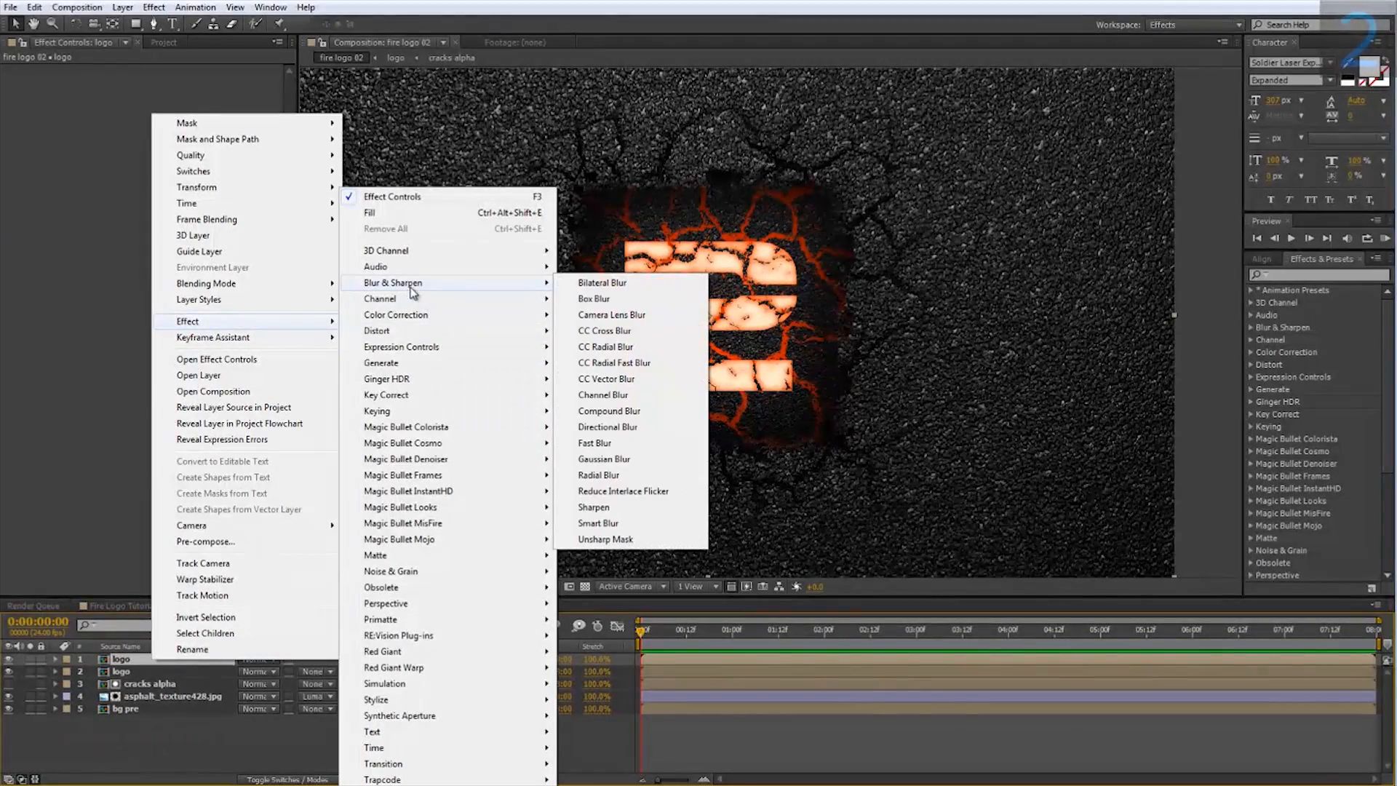
pyautogui.click(595, 444)
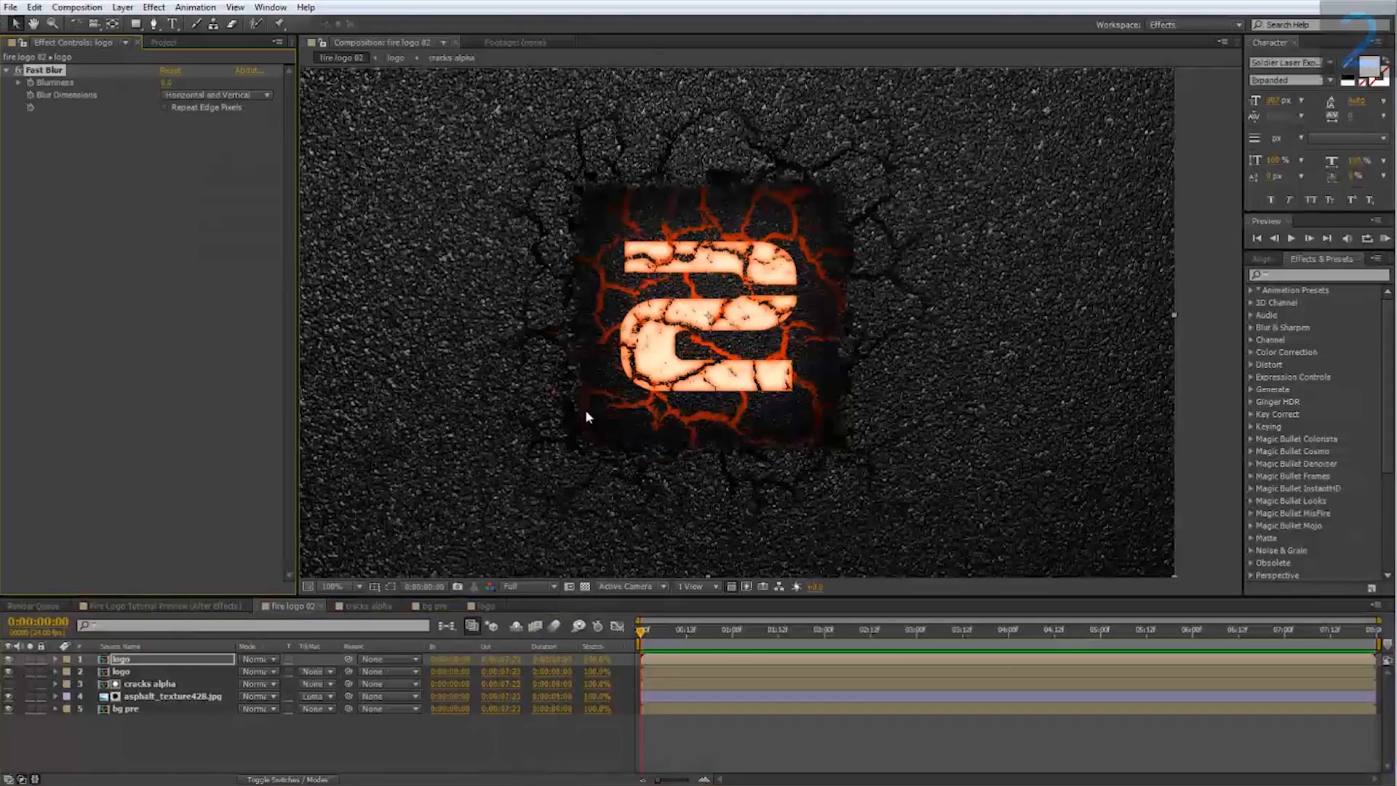
pyautogui.click(167, 82)
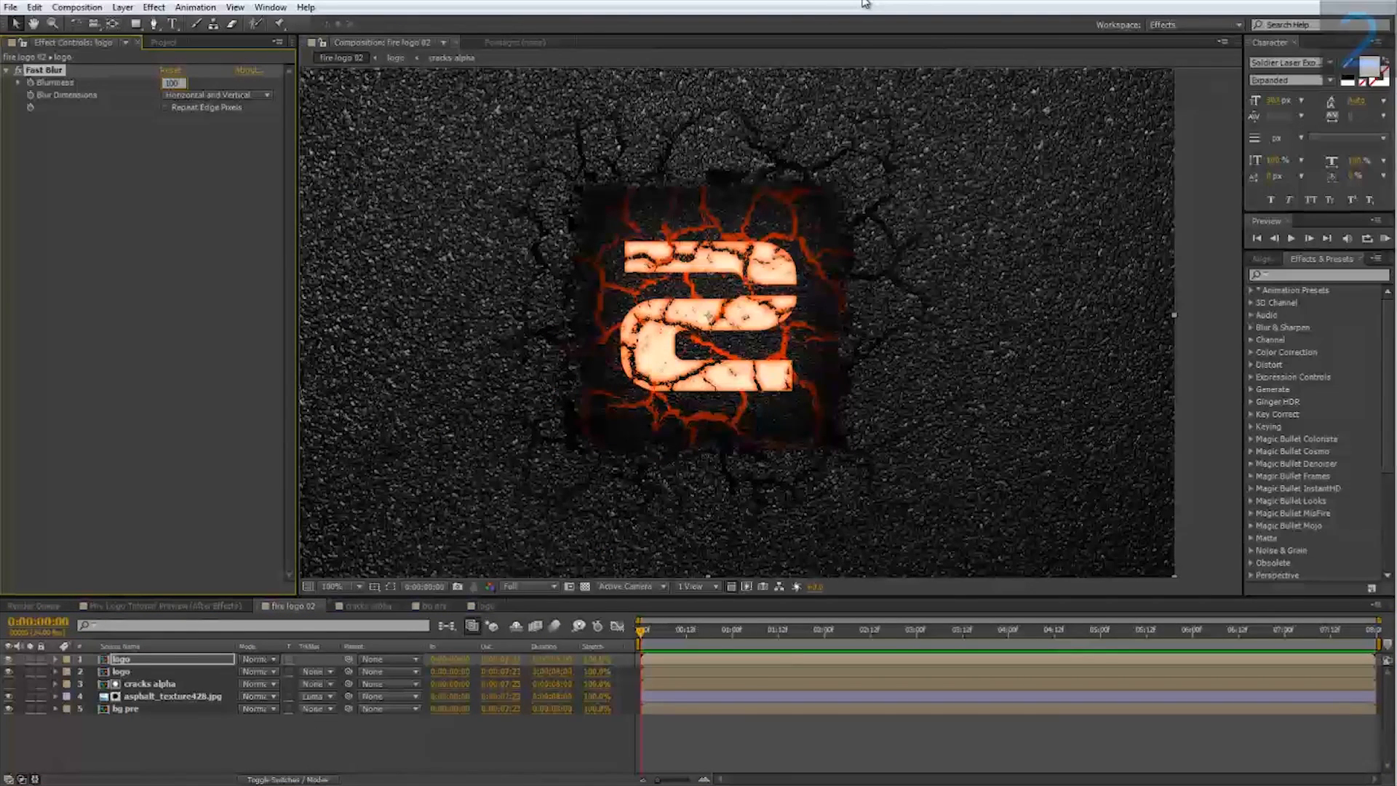
pyautogui.press('Return')
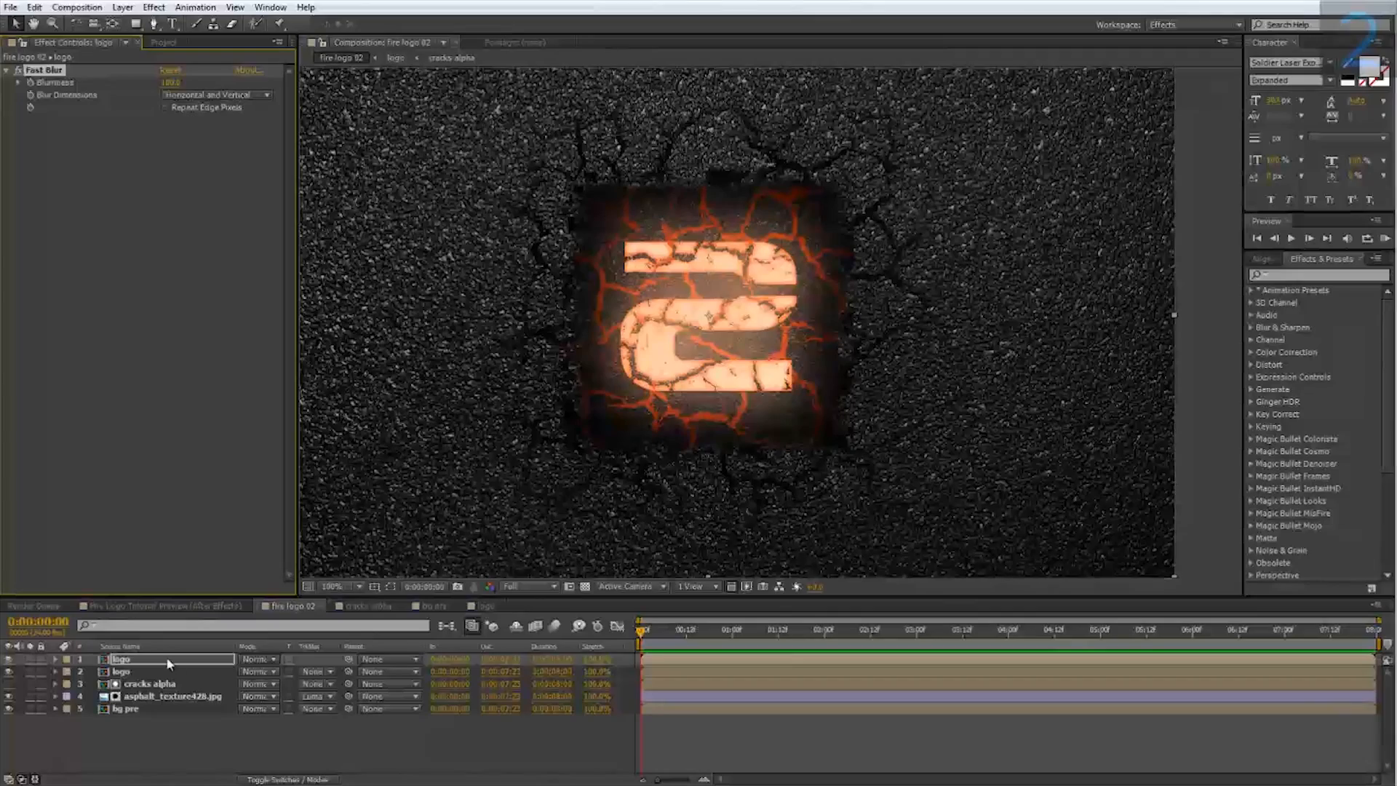
# Step: Apply a Generate Fill effect in bright orange to the blurred logo copy and set its blending mode to Add
pyautogui.rightClick(167, 659)
pyautogui.moveTo(235, 319)
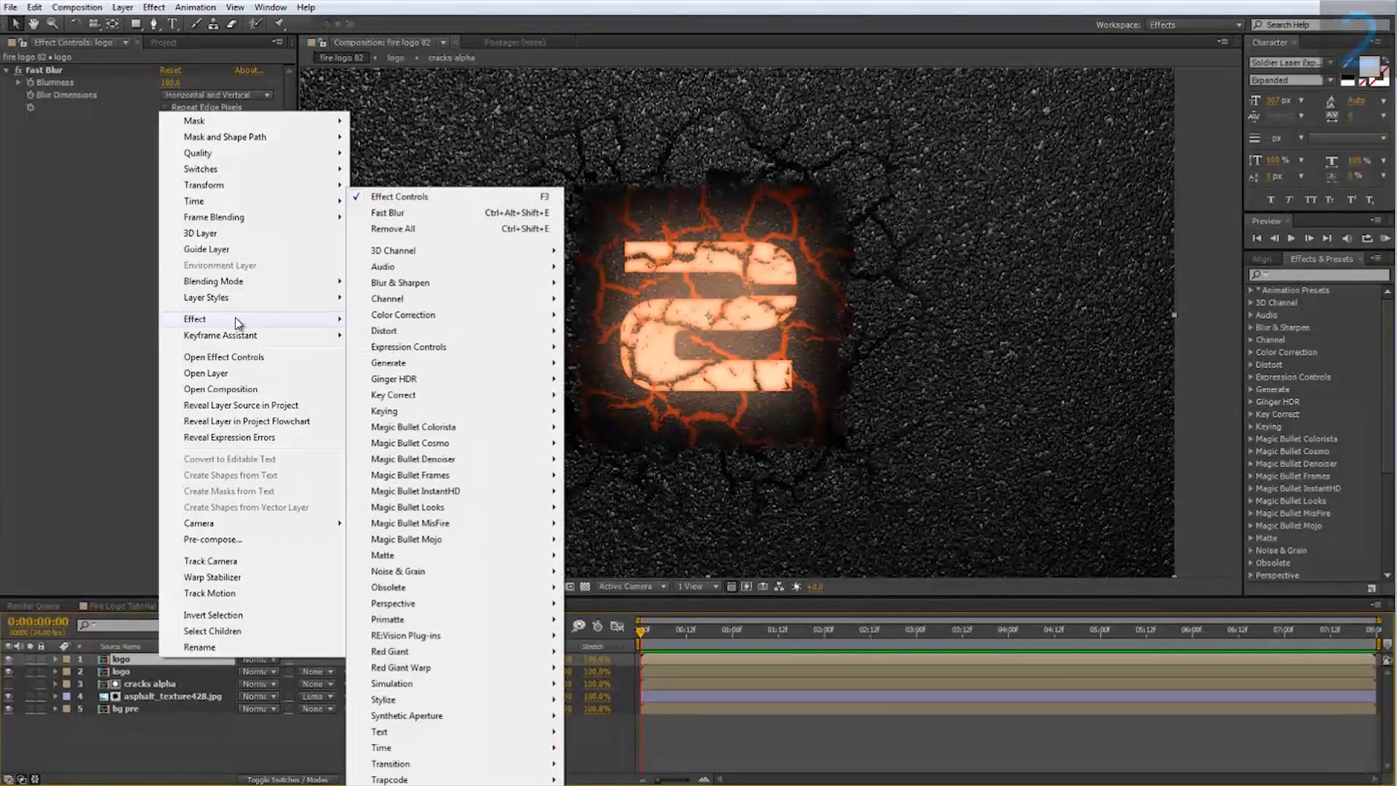
pyautogui.moveTo(440, 363)
pyautogui.click(625, 603)
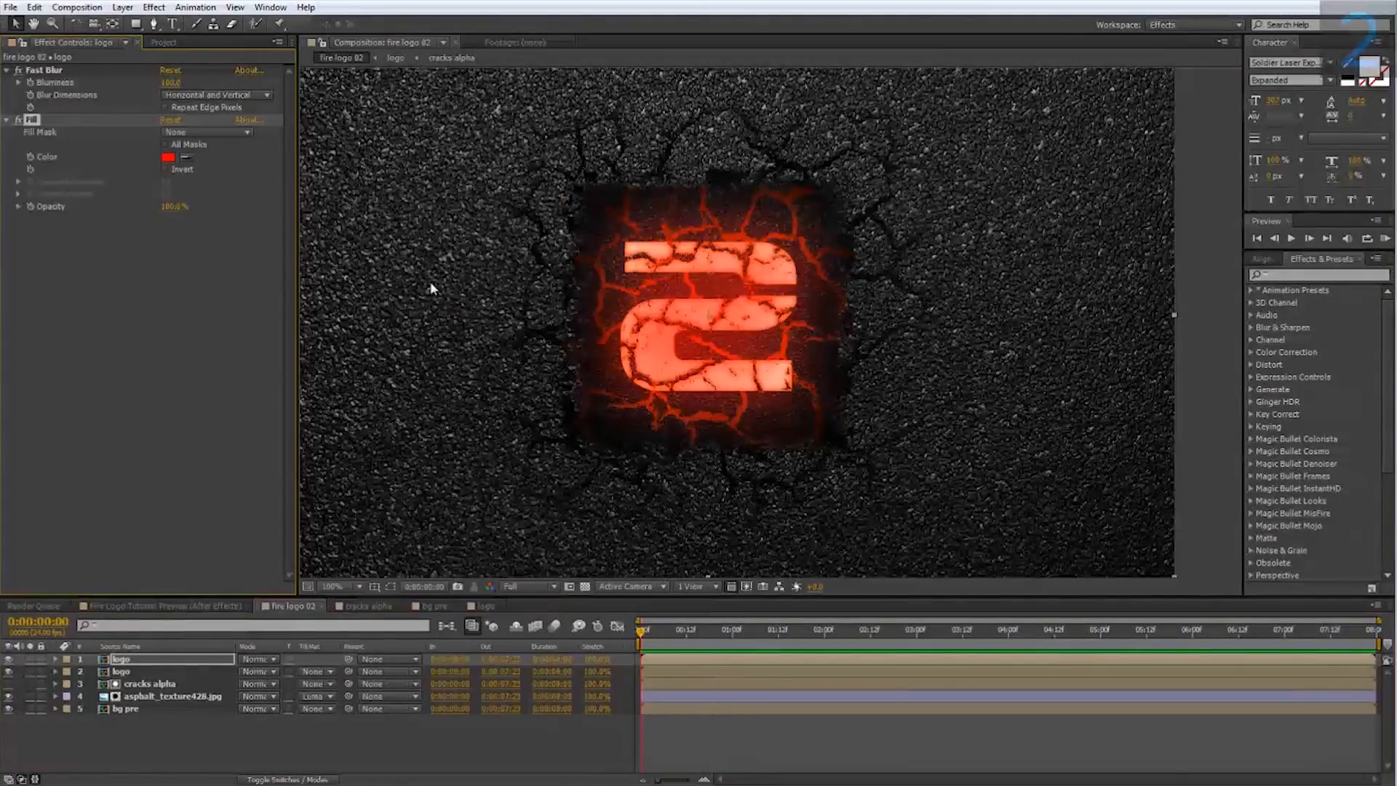
pyautogui.click(168, 157)
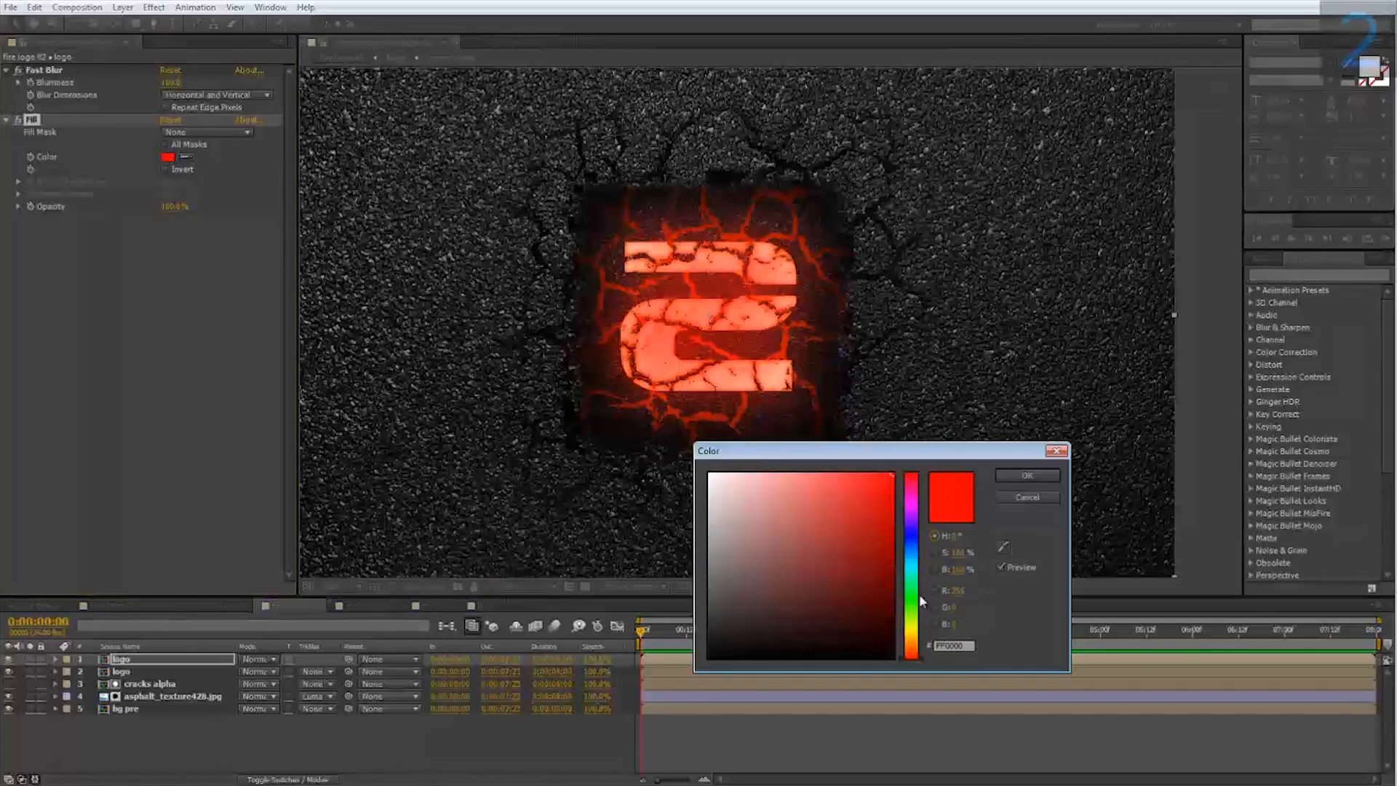
pyautogui.click(919, 651)
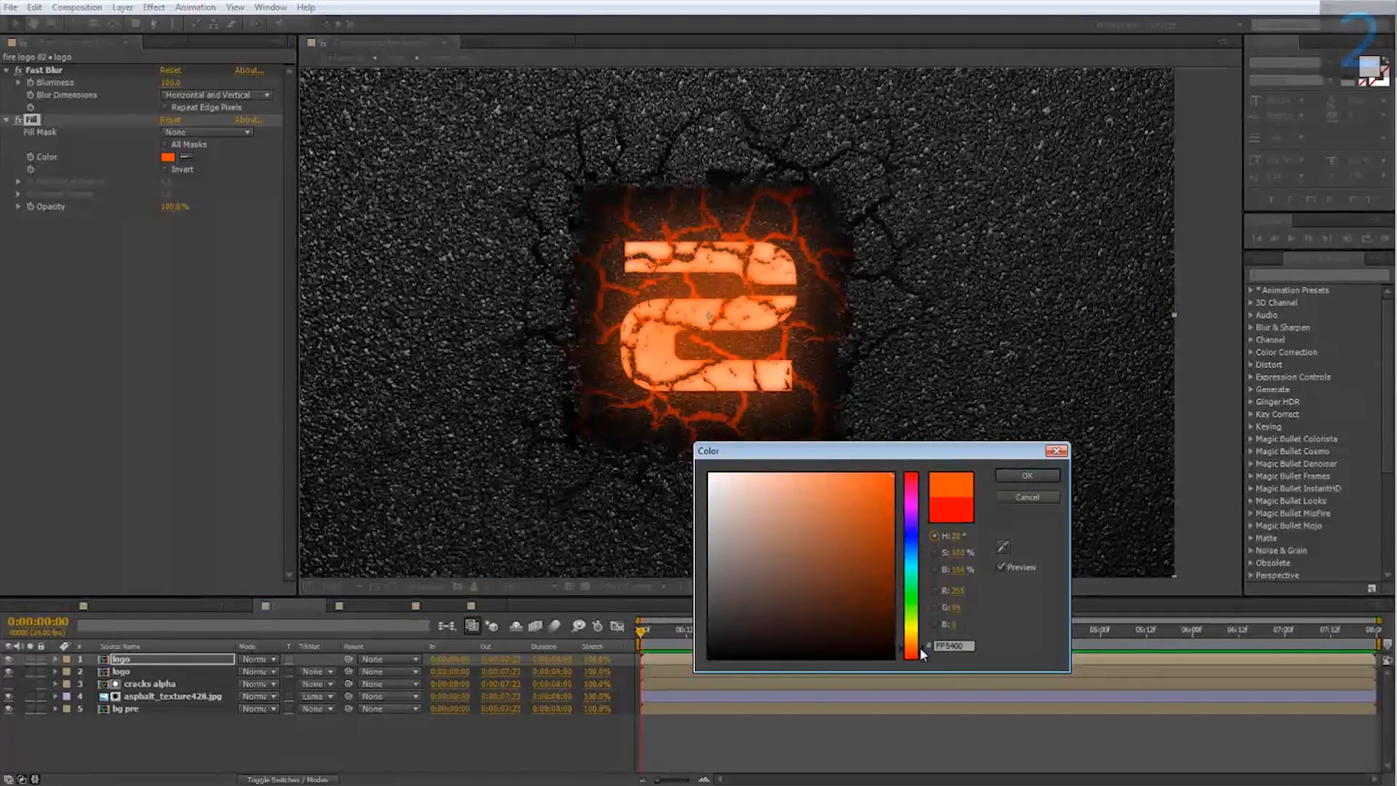
pyautogui.click(1027, 475)
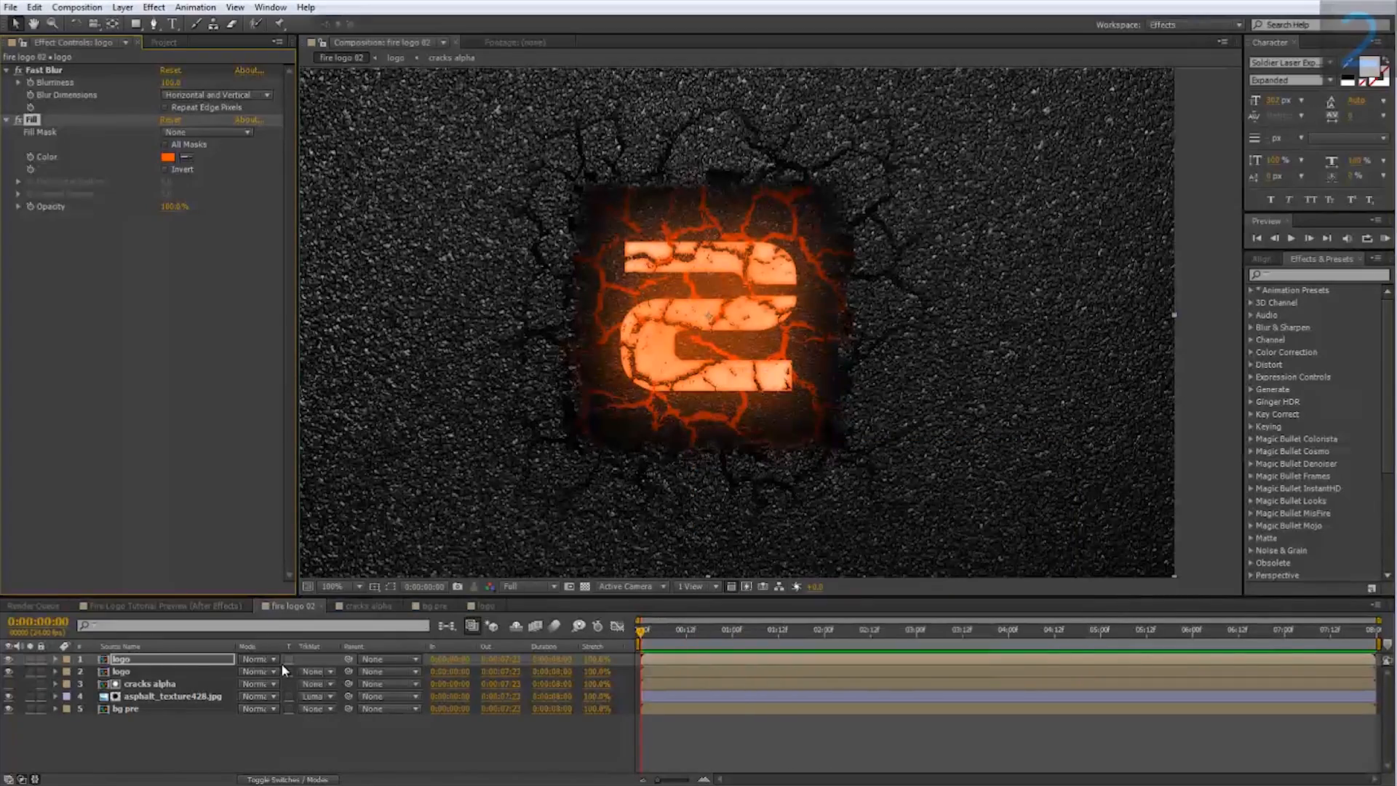
pyautogui.click(263, 659)
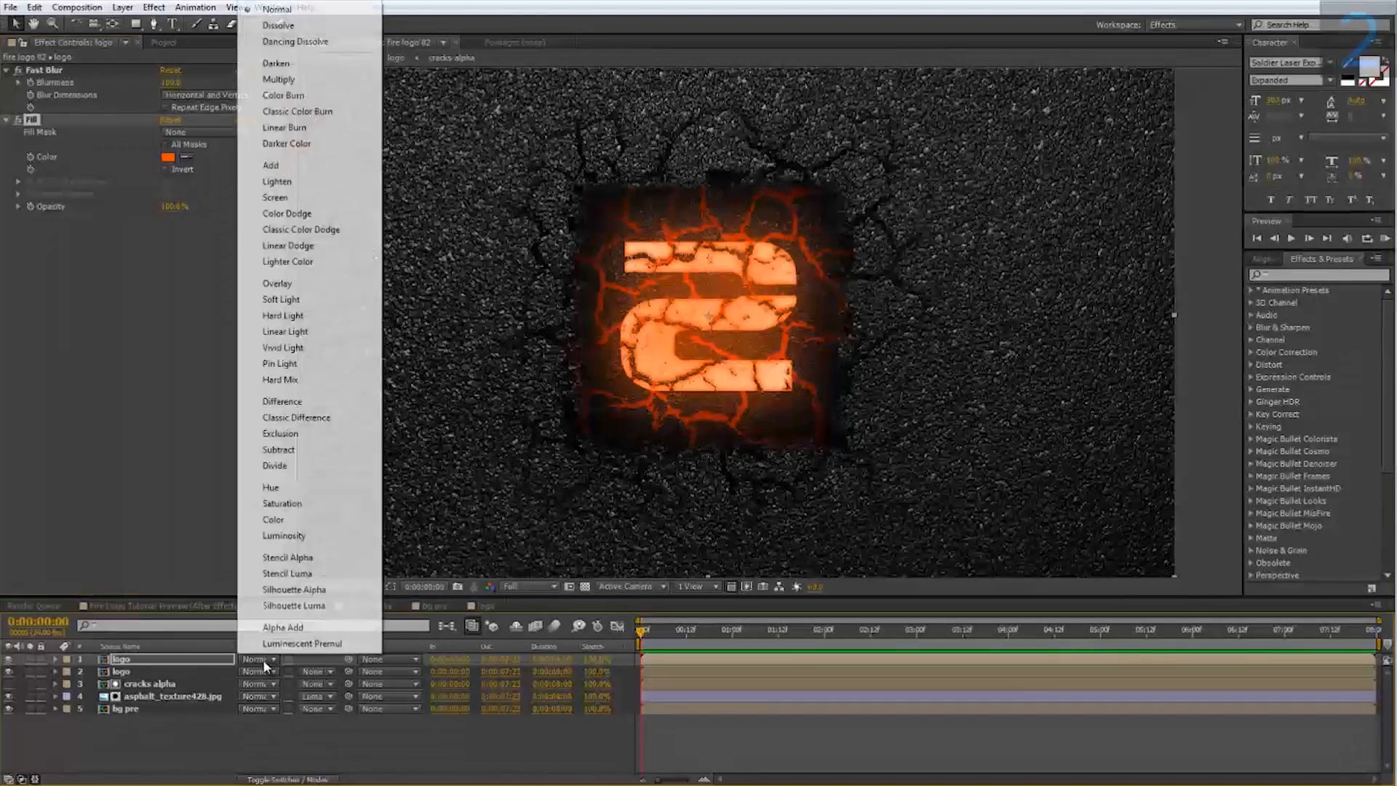
pyautogui.click(294, 168)
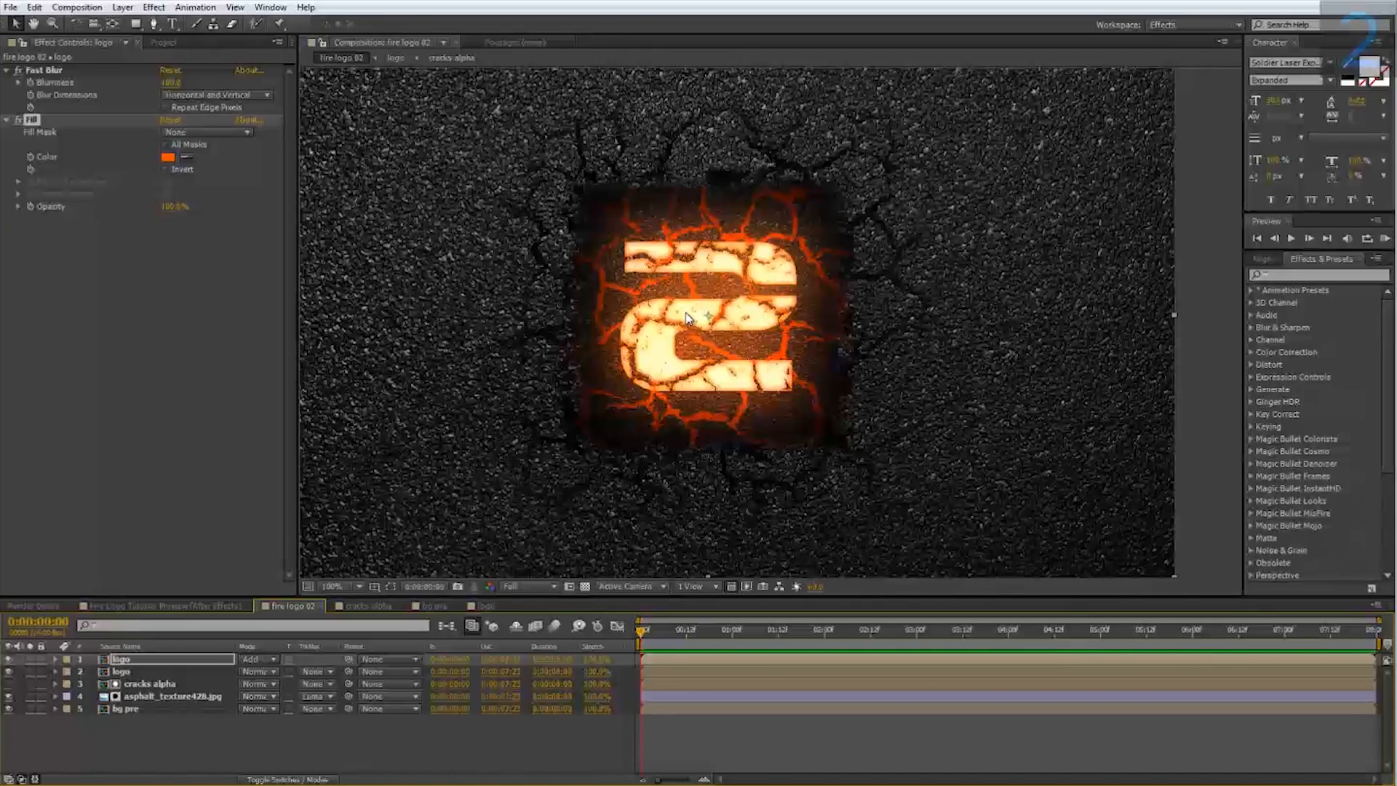
# Step: Examine the glowing logo in the Fire Logo Tutorial Preview composition for comparison, and return to fire logo 02
pyautogui.click(177, 610)
pyautogui.scroll(-2, 394, 475)
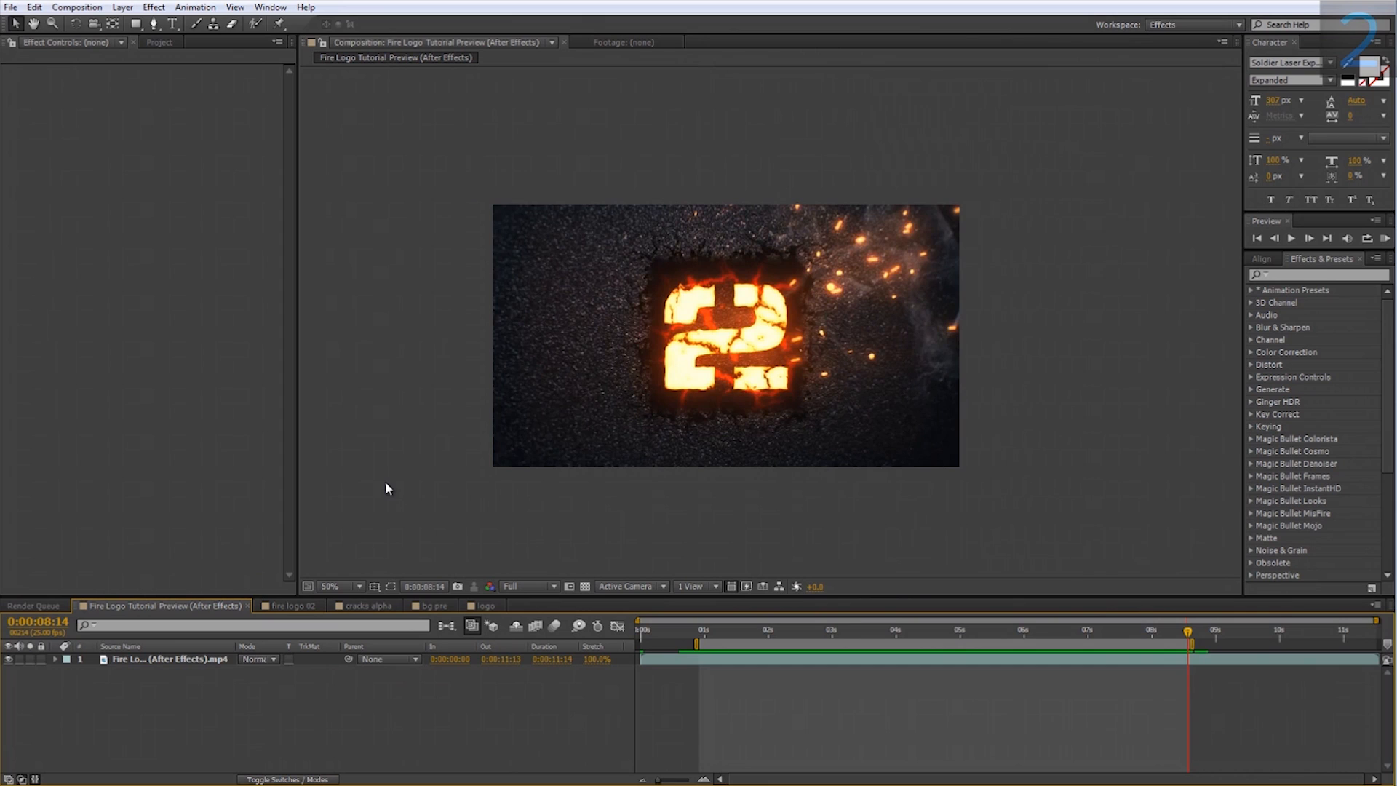
pyautogui.scroll(2, 910, 320)
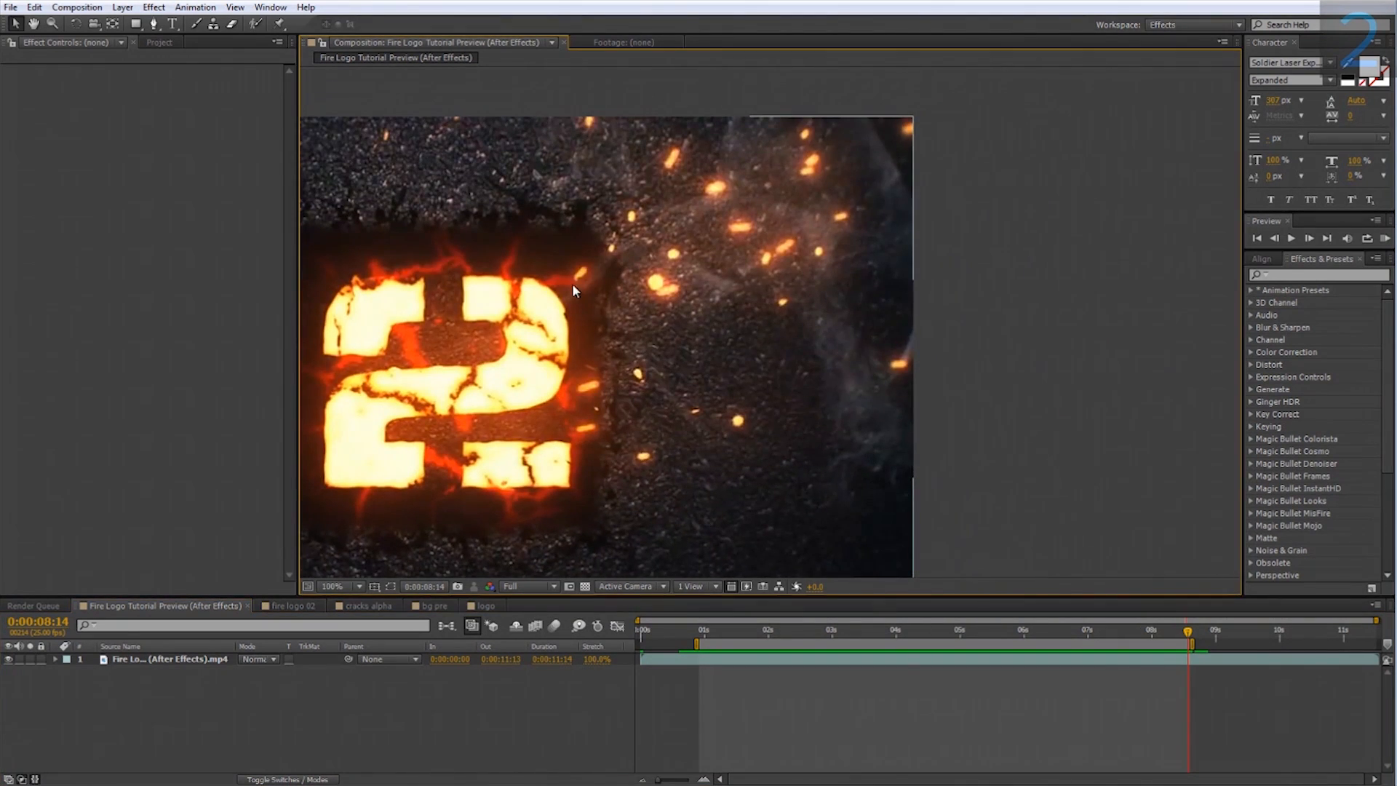
pyautogui.click(289, 607)
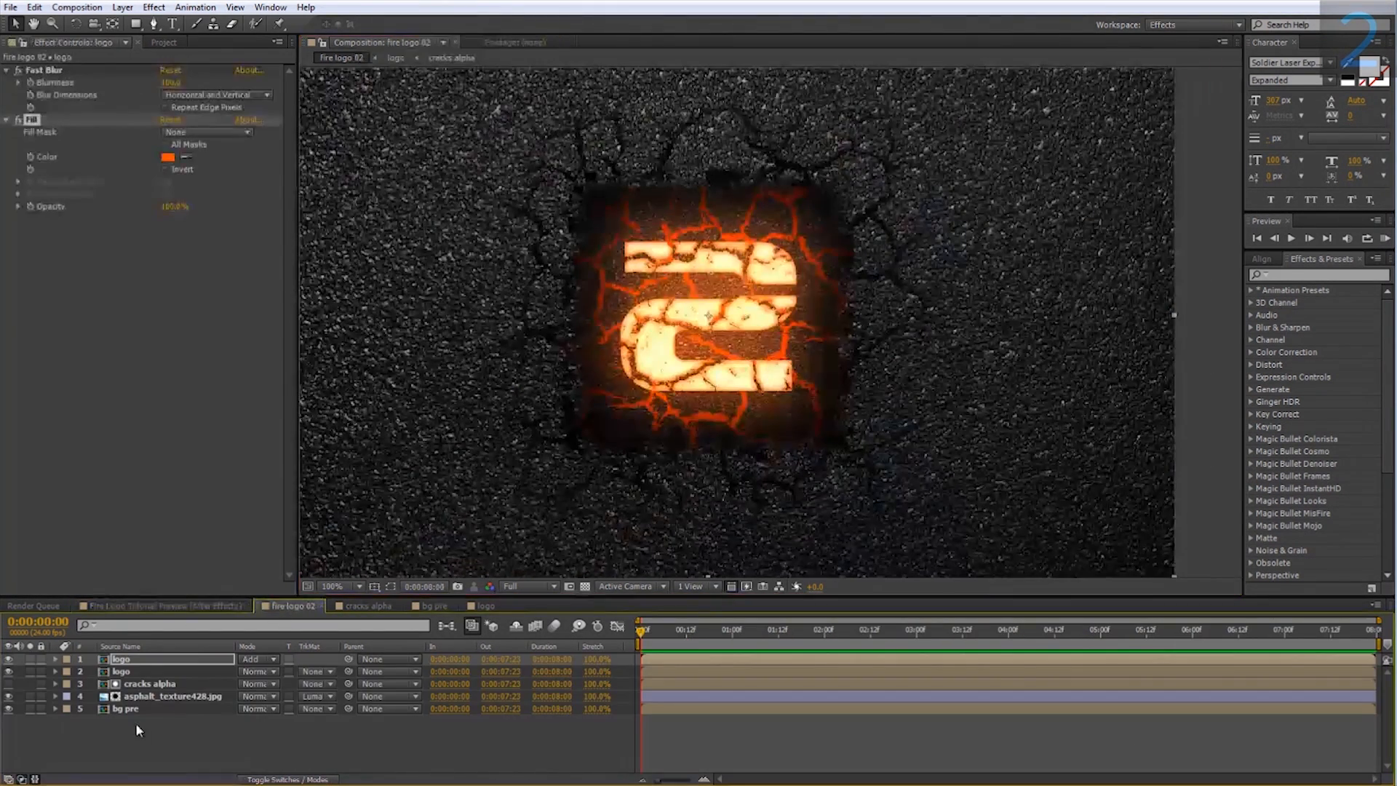
# Step: Create a new solid layer named "fire particles" above the logo layers
pyautogui.rightClick(169, 729)
pyautogui.moveTo(245, 579)
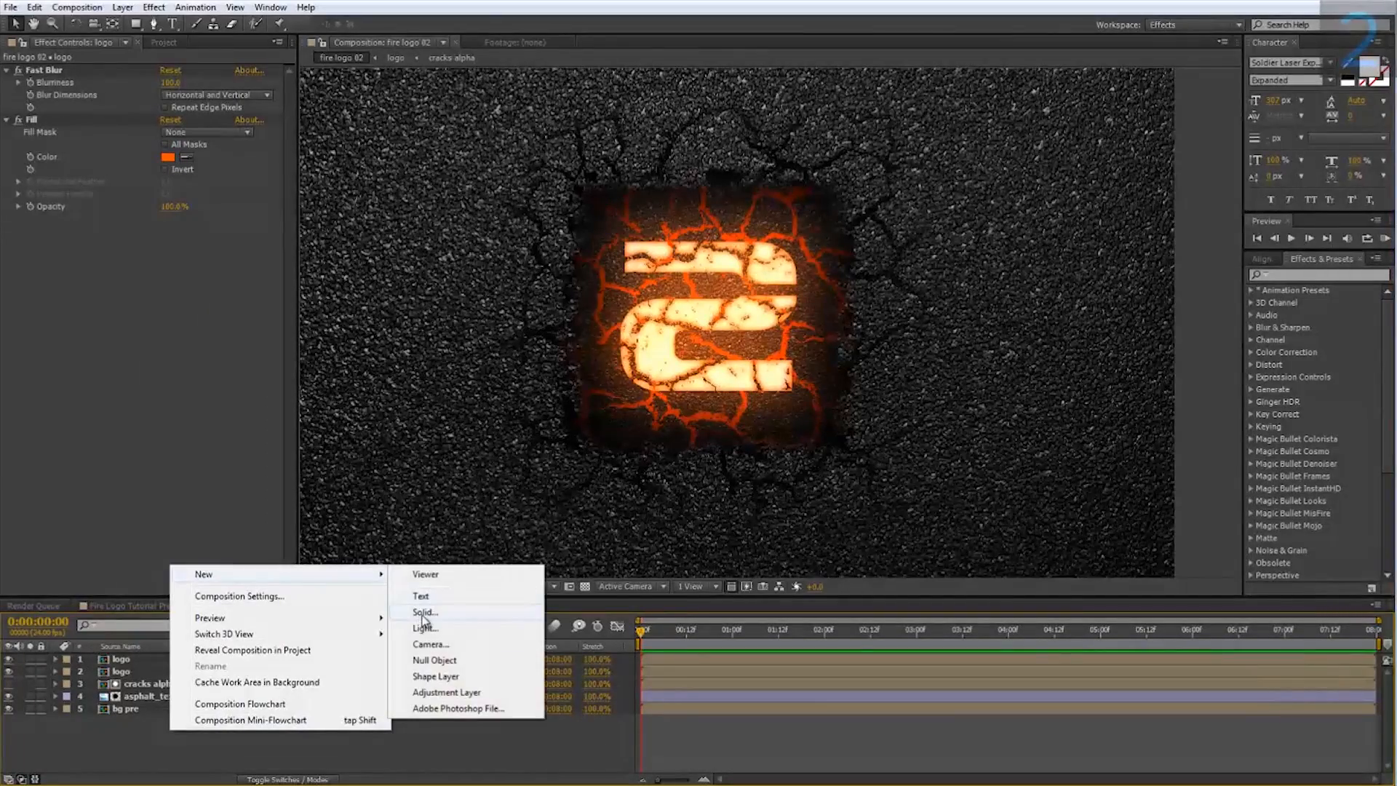
pyautogui.click(424, 615)
pyautogui.write('fire particles')
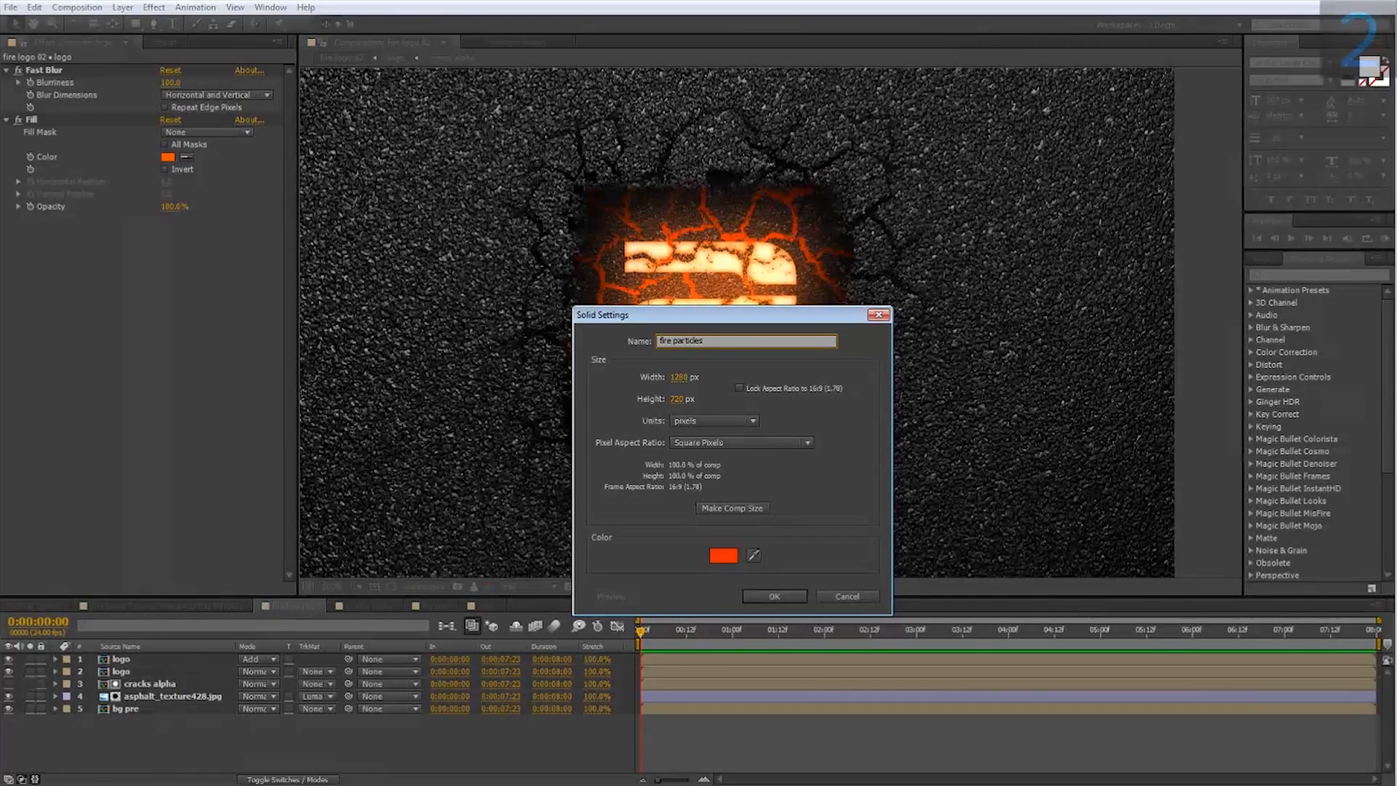
pyautogui.press('Return')
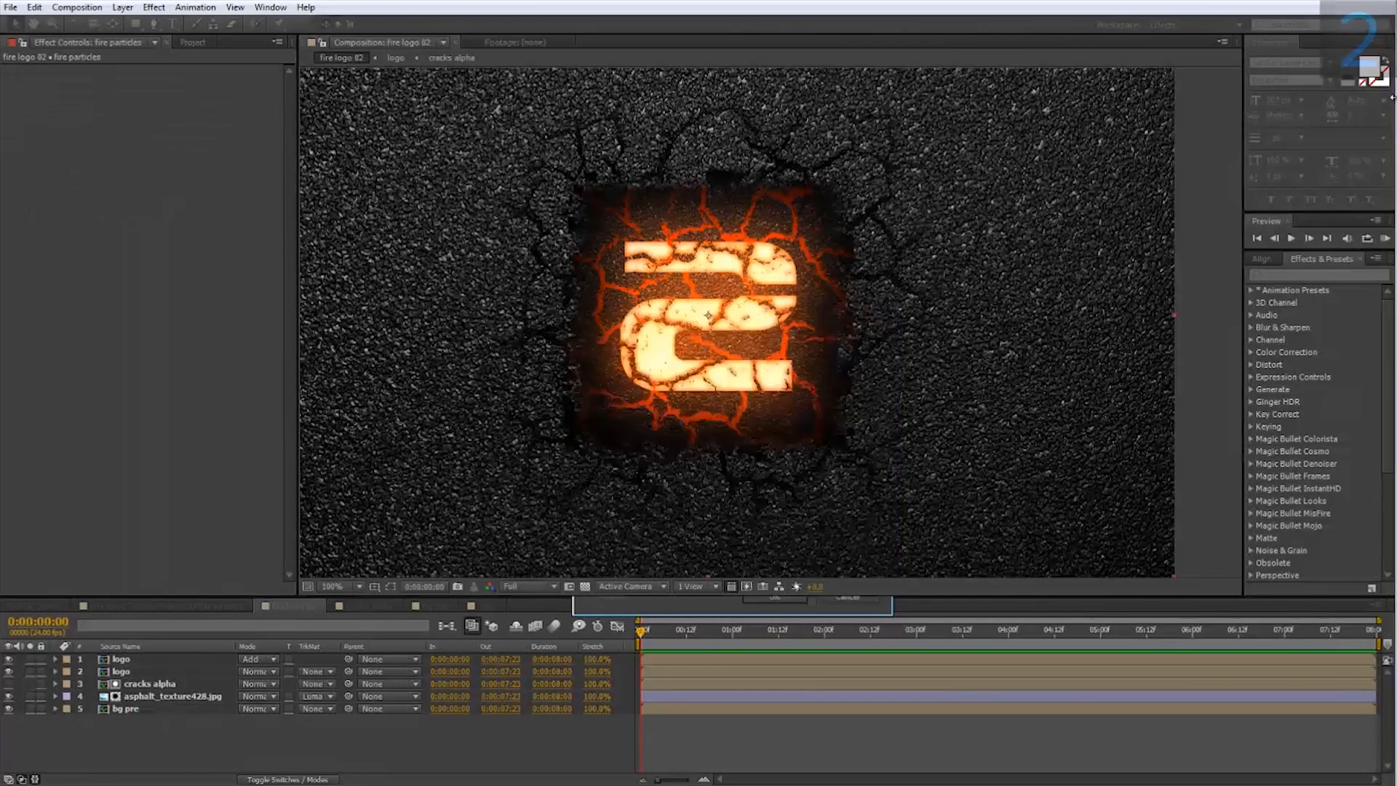
# Step: Apply the Trapcode Particular effect to the fire particles layer
pyautogui.rightClick(175, 662)
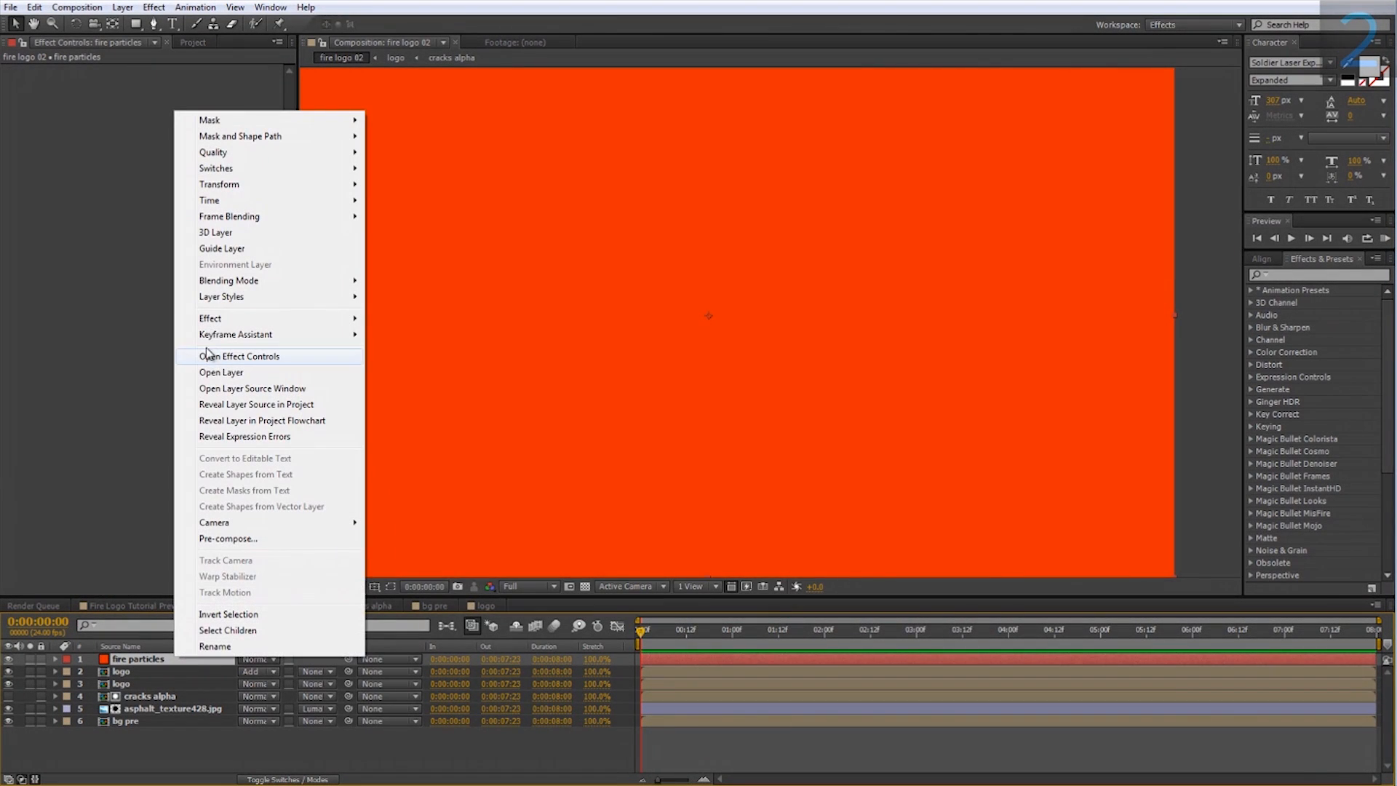
pyautogui.moveTo(222, 318)
pyautogui.moveTo(460, 781)
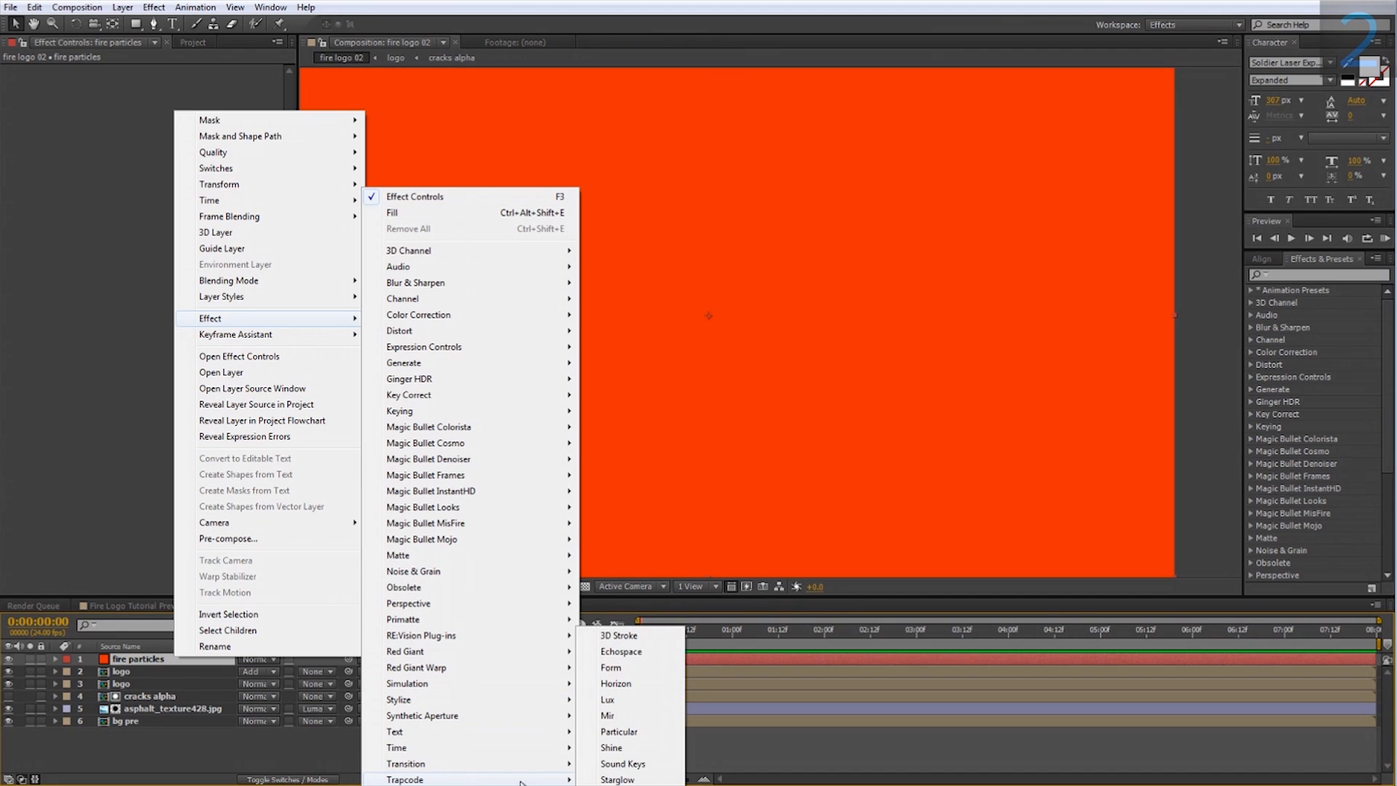
pyautogui.click(619, 732)
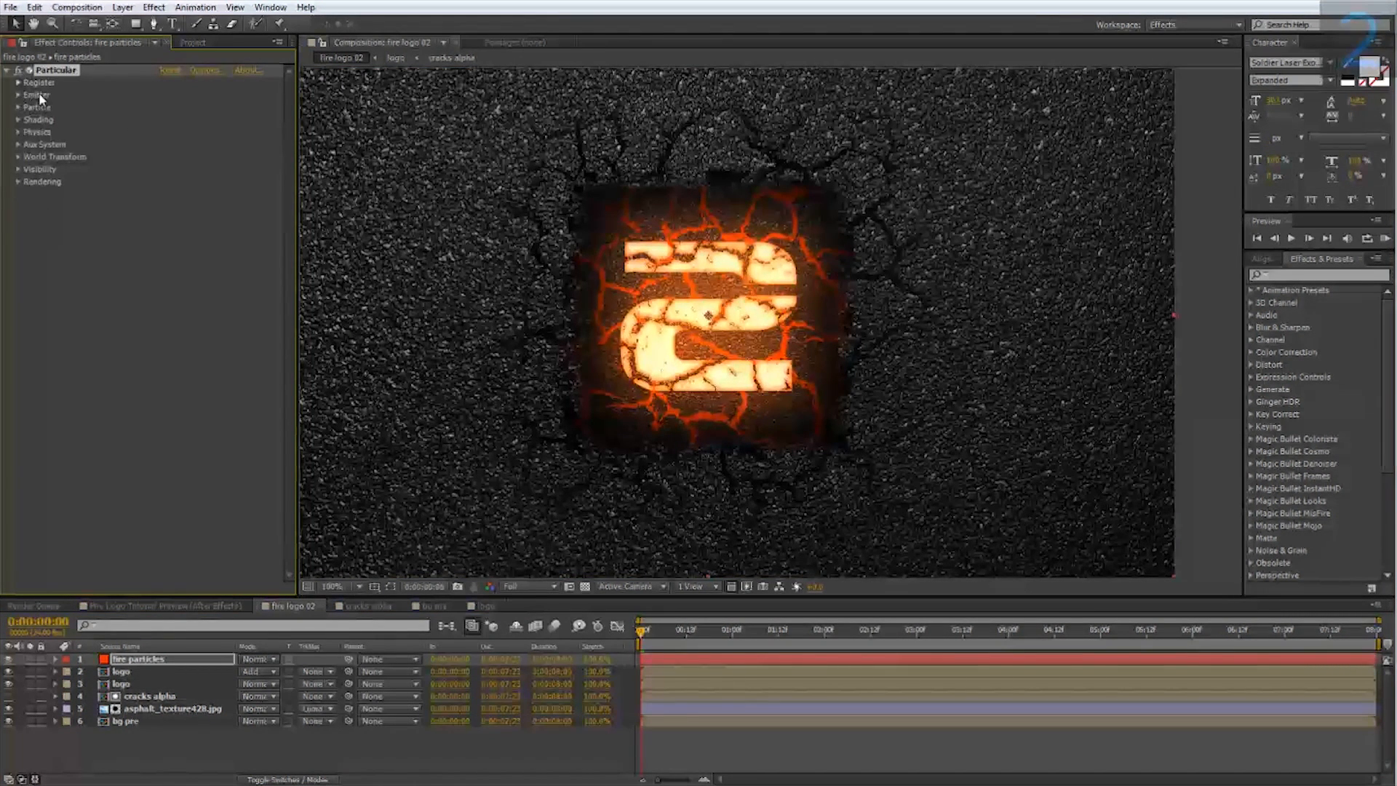
# Step: Preview the default particle emission, then set Particular's emitter rate to 50 particles per second
pyautogui.click(19, 95)
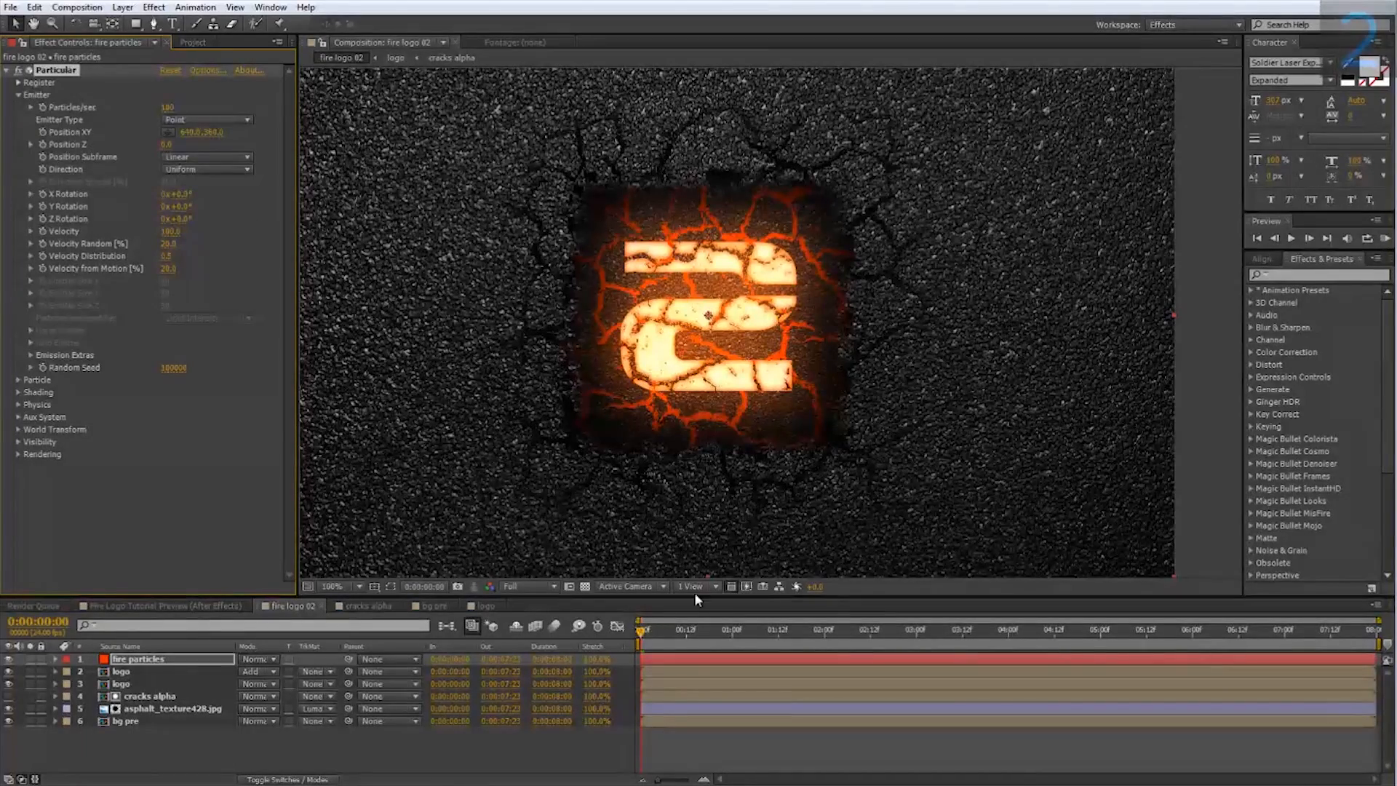
pyautogui.moveTo(675, 627); pyautogui.dragTo(716, 620)
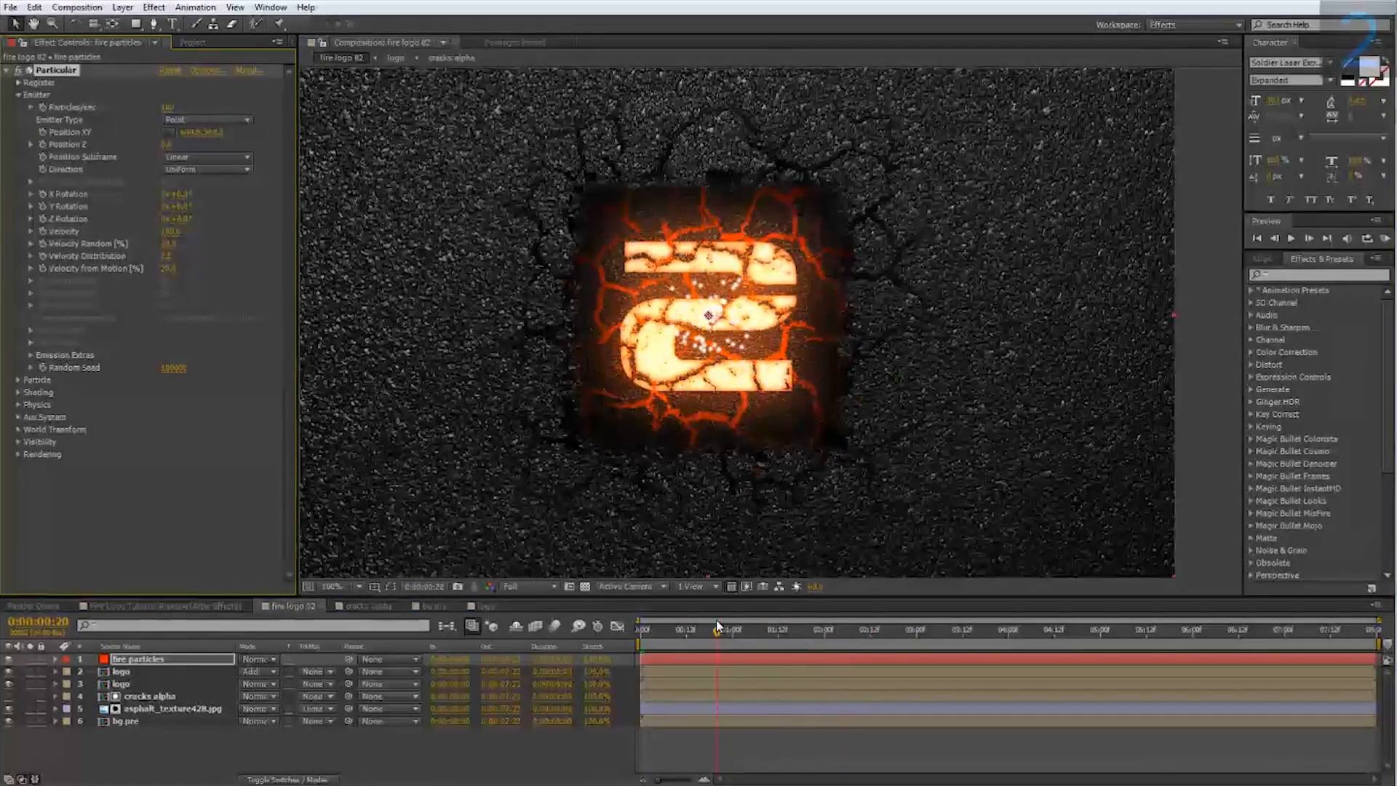
pyautogui.press('space')
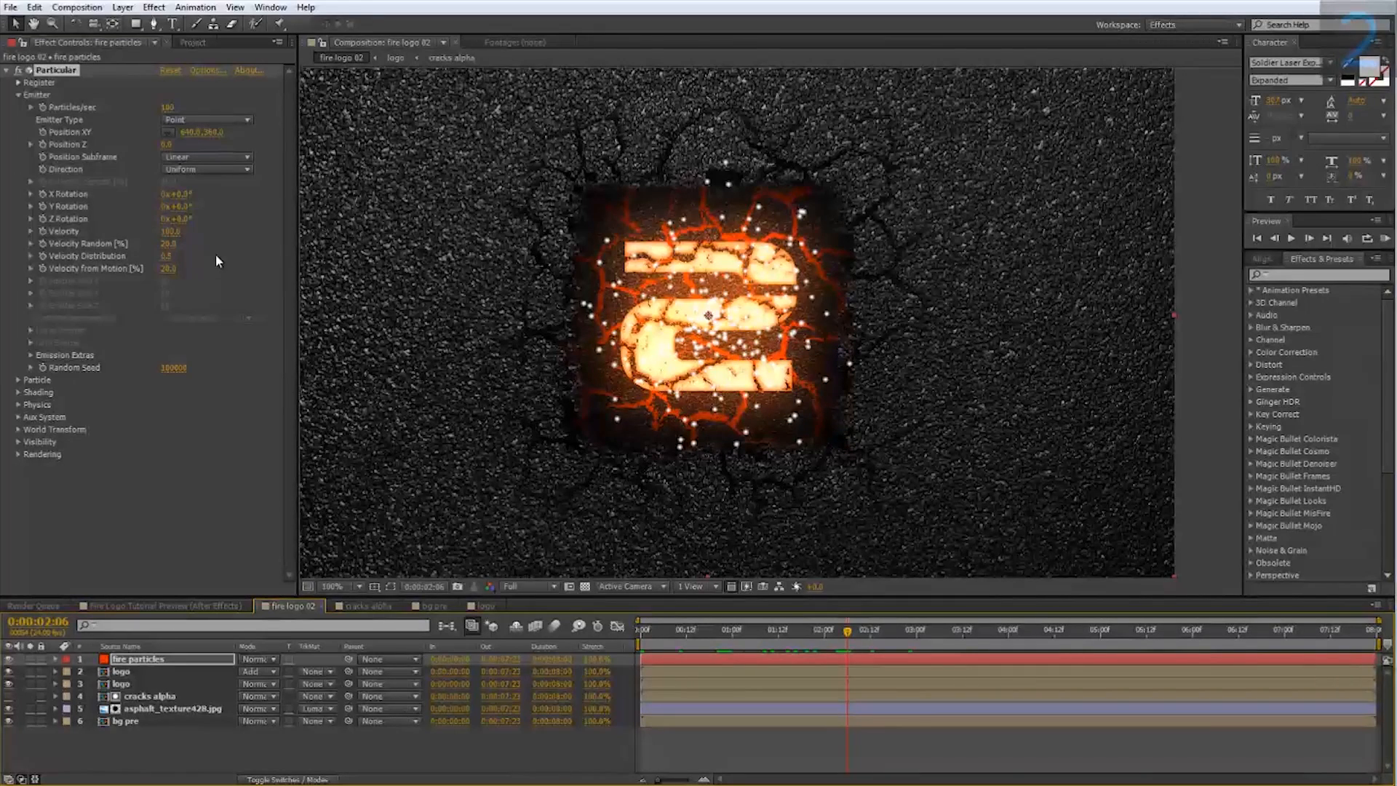
pyautogui.click(171, 108)
pyautogui.write('50')
pyautogui.press('Return')
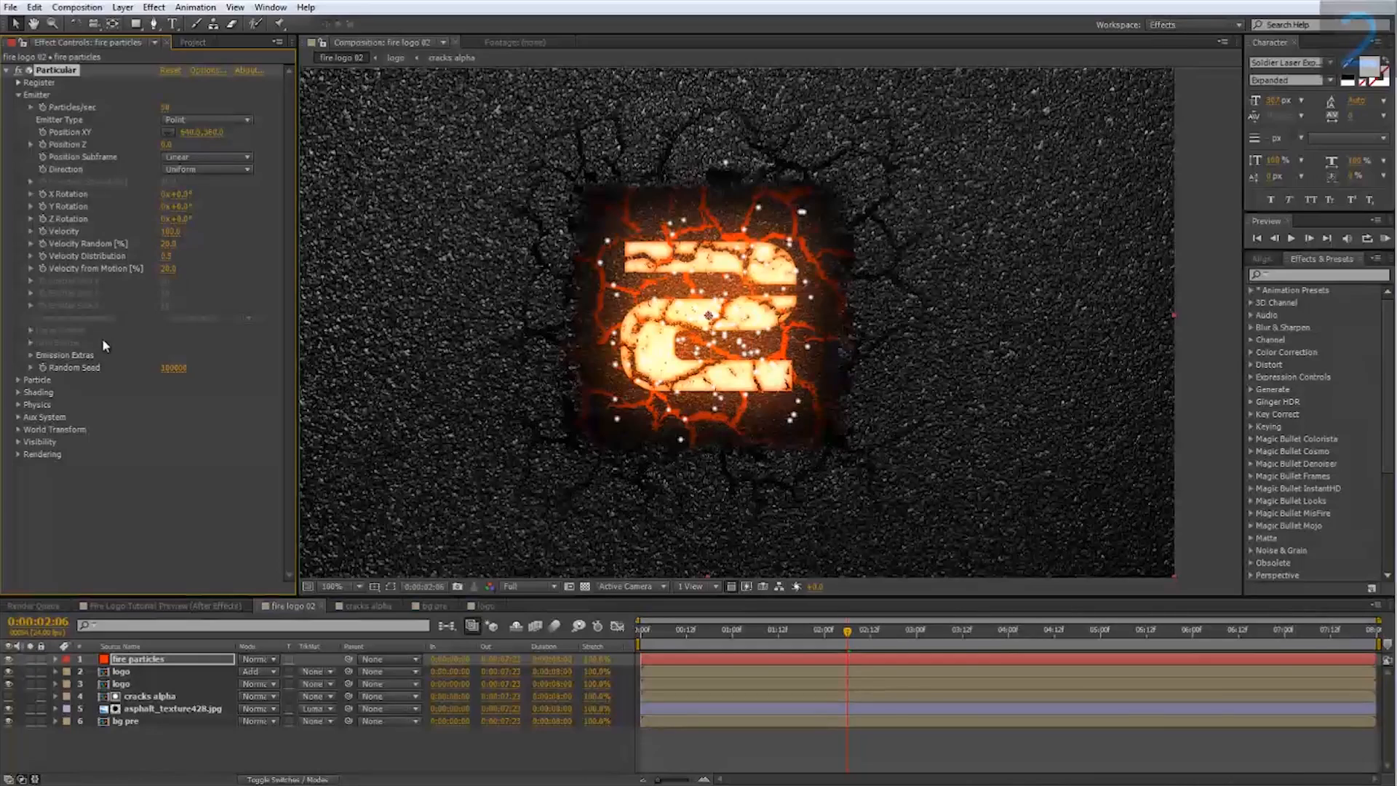
# Step: Try the Sphere emitter type, then set the emitter type to Box
pyautogui.click(208, 120)
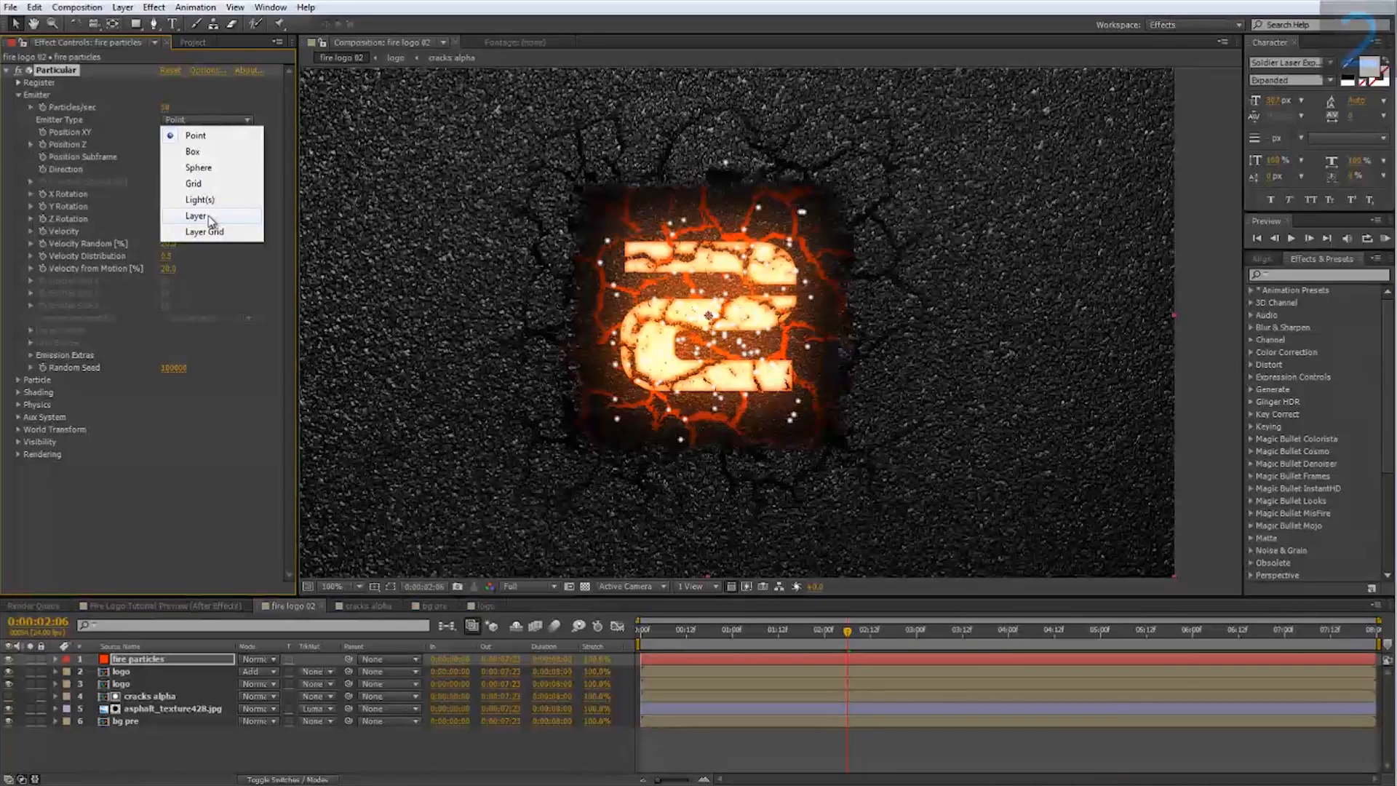
pyautogui.click(198, 168)
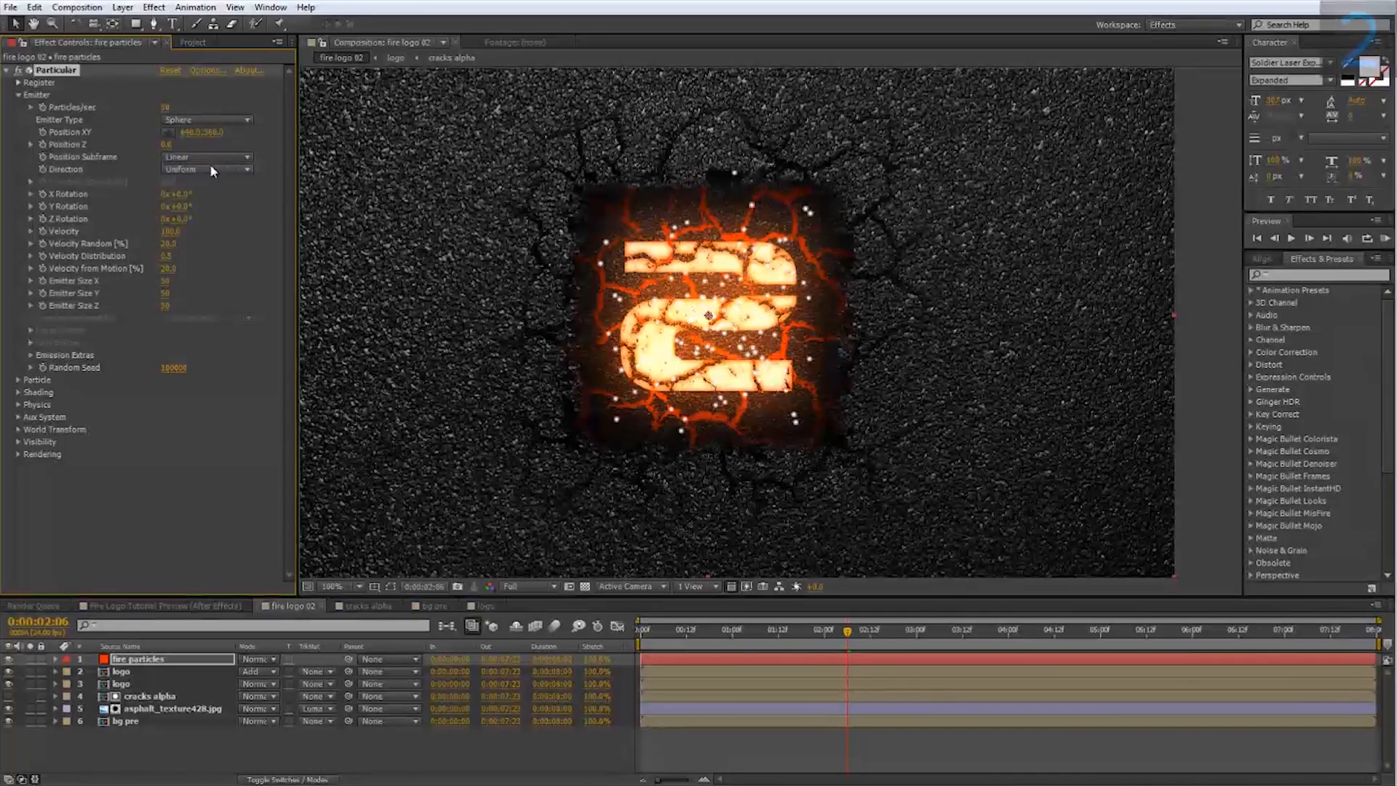
pyautogui.click(193, 119)
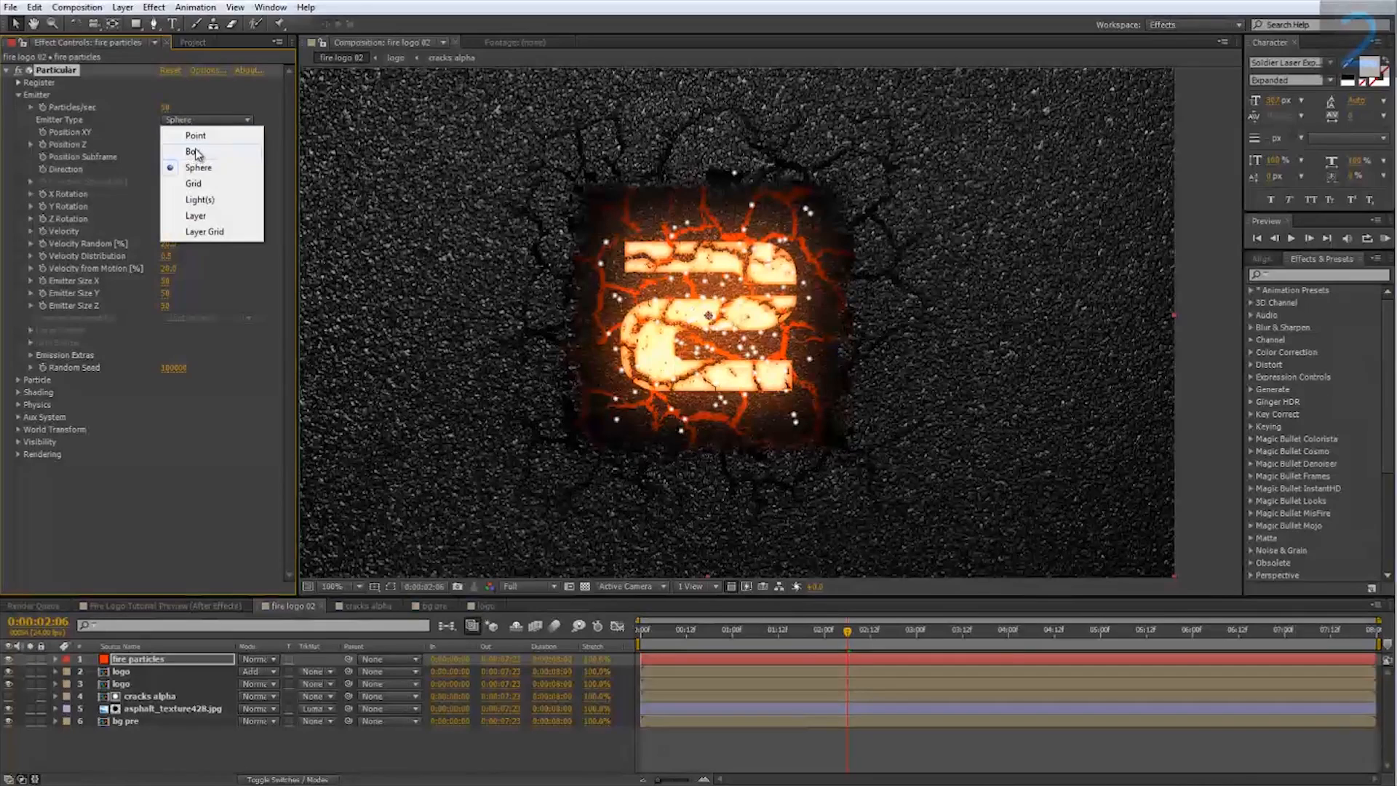
pyautogui.click(192, 152)
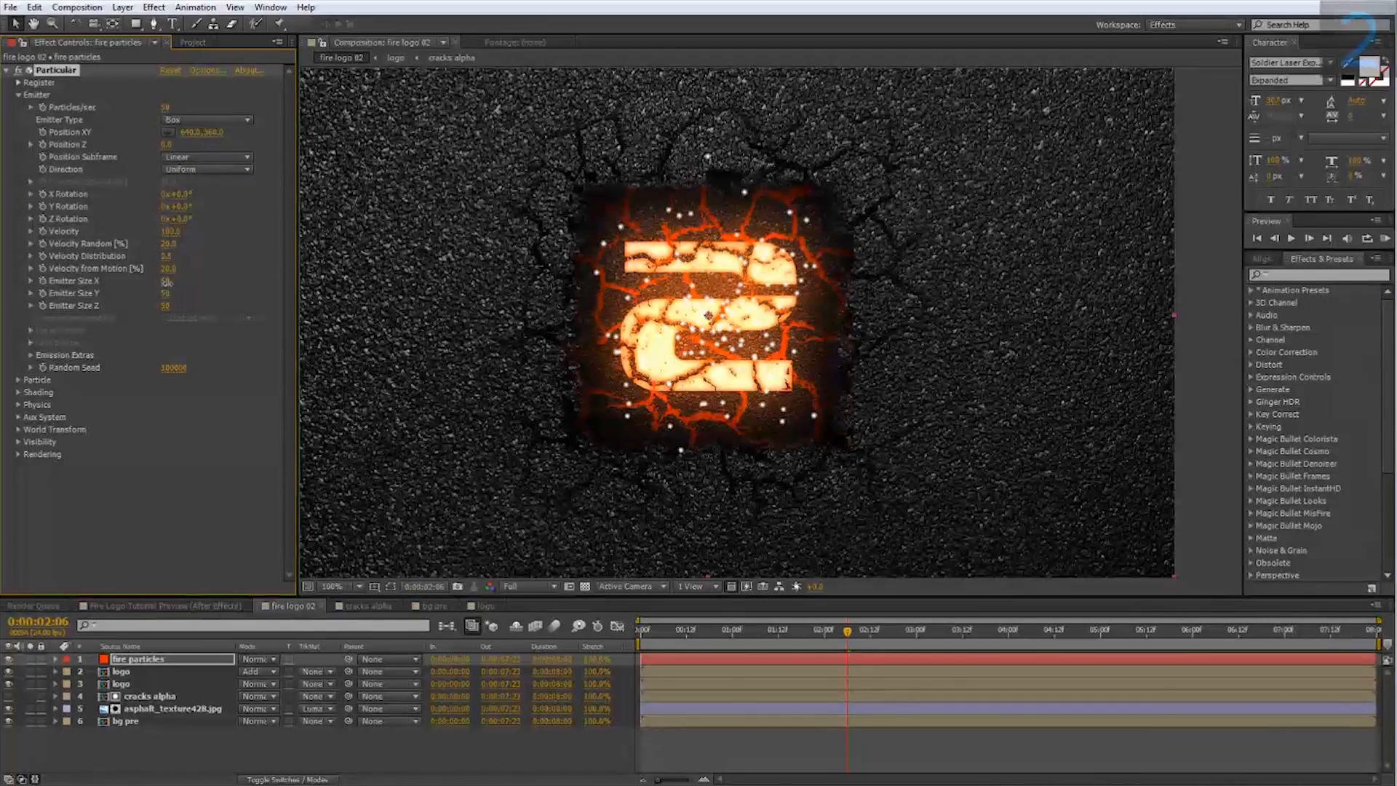
# Step: Enlarge the box emitter to about 341 in X and 291 in Y to cover the hole, and flatten its Z size
pyautogui.moveTo(166, 281); pyautogui.dragTo(310, 294)
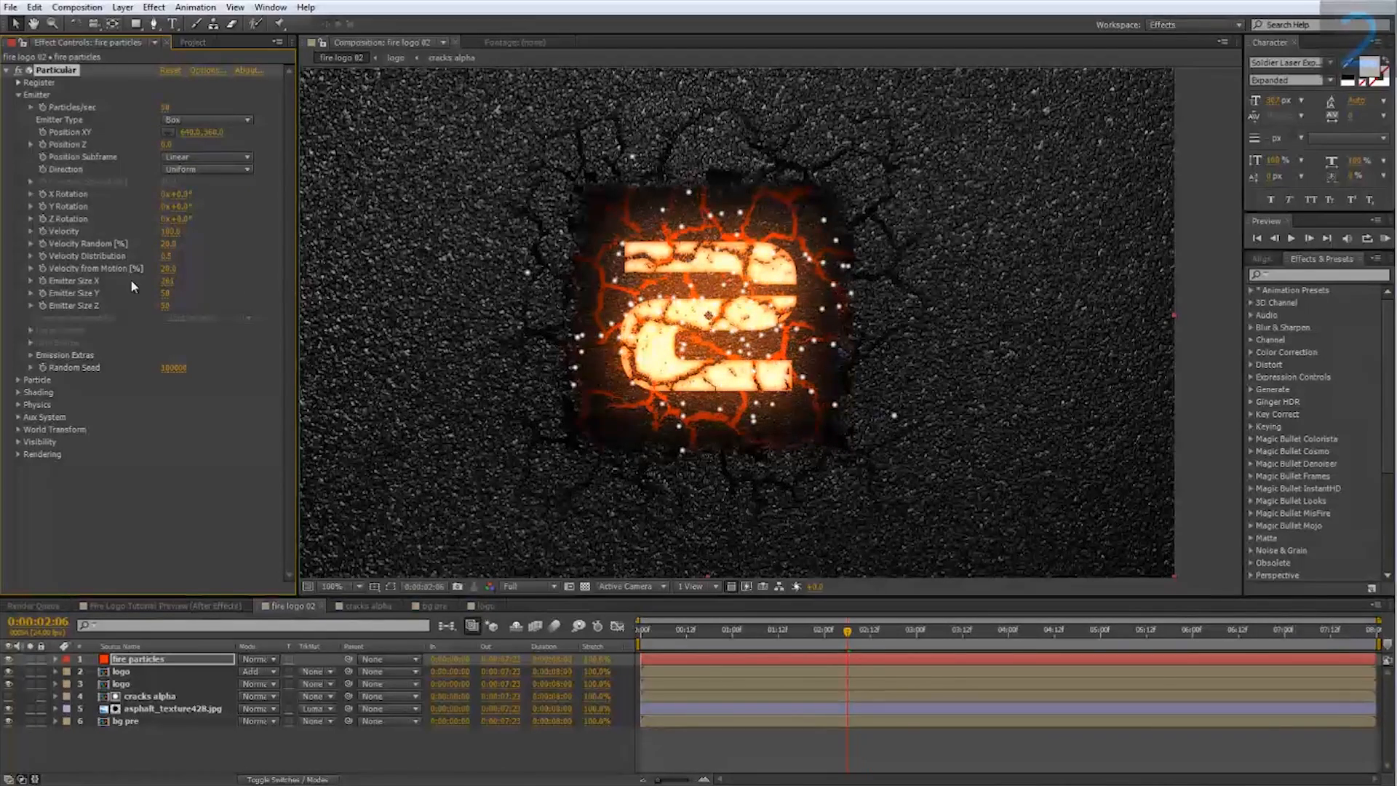
pyautogui.moveTo(163, 298); pyautogui.dragTo(259, 299)
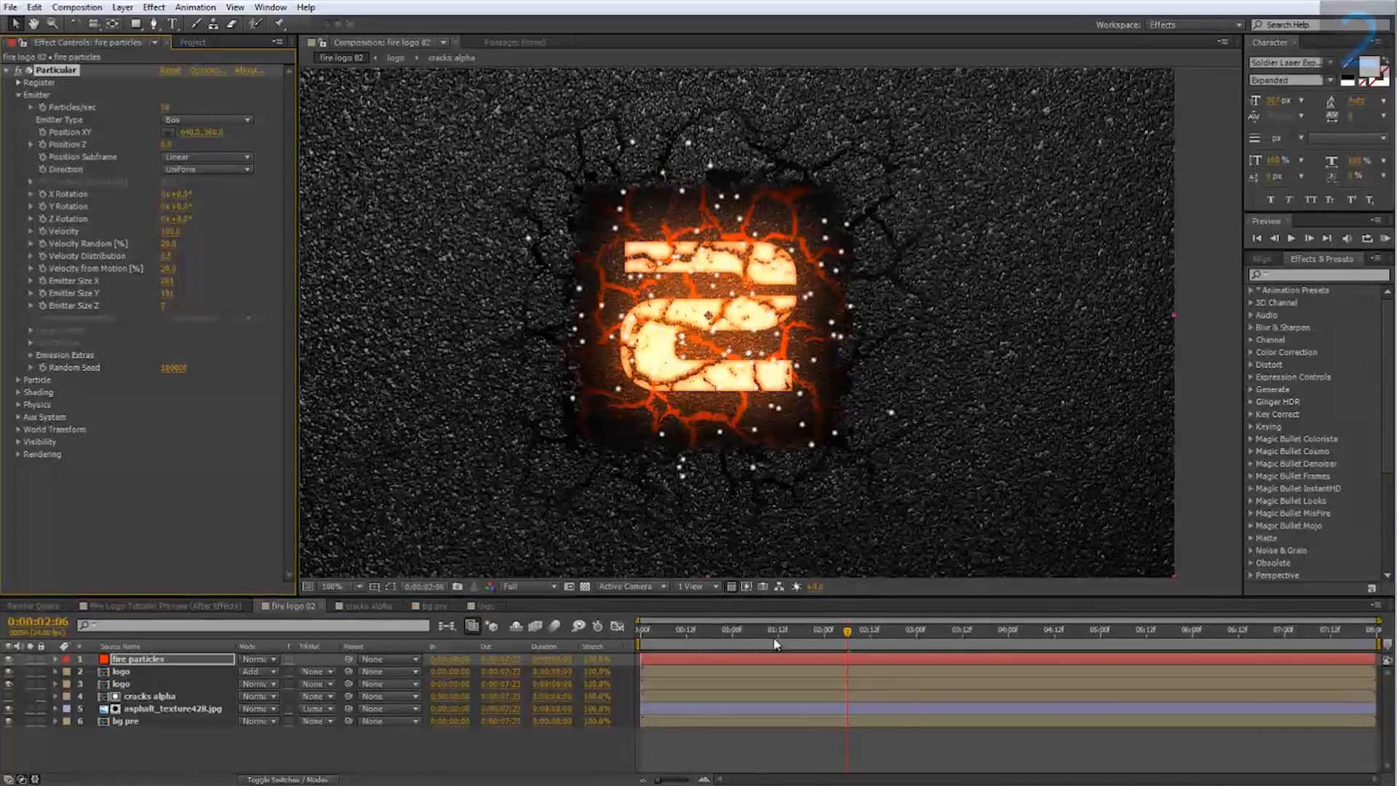
pyautogui.click(740, 630)
pyautogui.moveTo(725, 630); pyautogui.dragTo(824, 618)
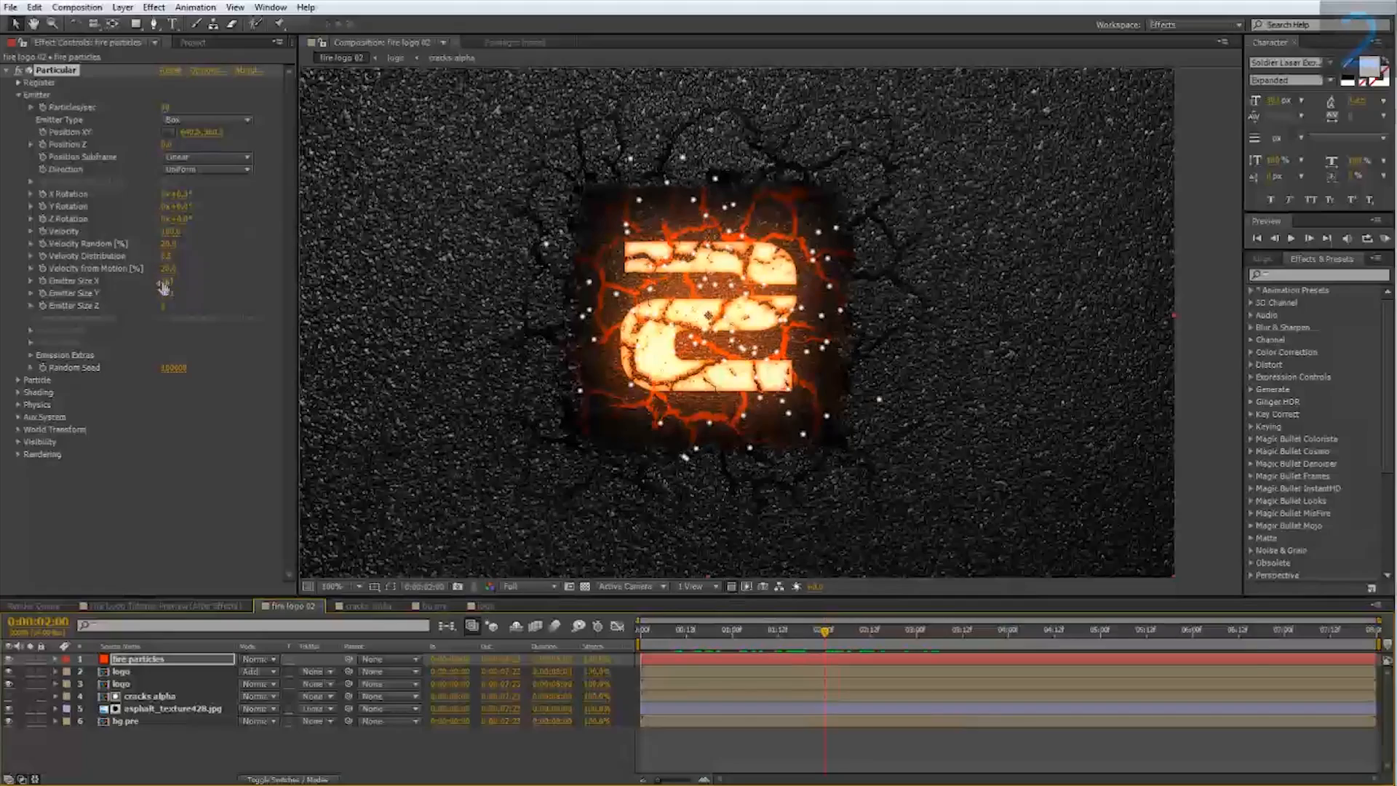
pyautogui.moveTo(169, 283); pyautogui.dragTo(245, 297)
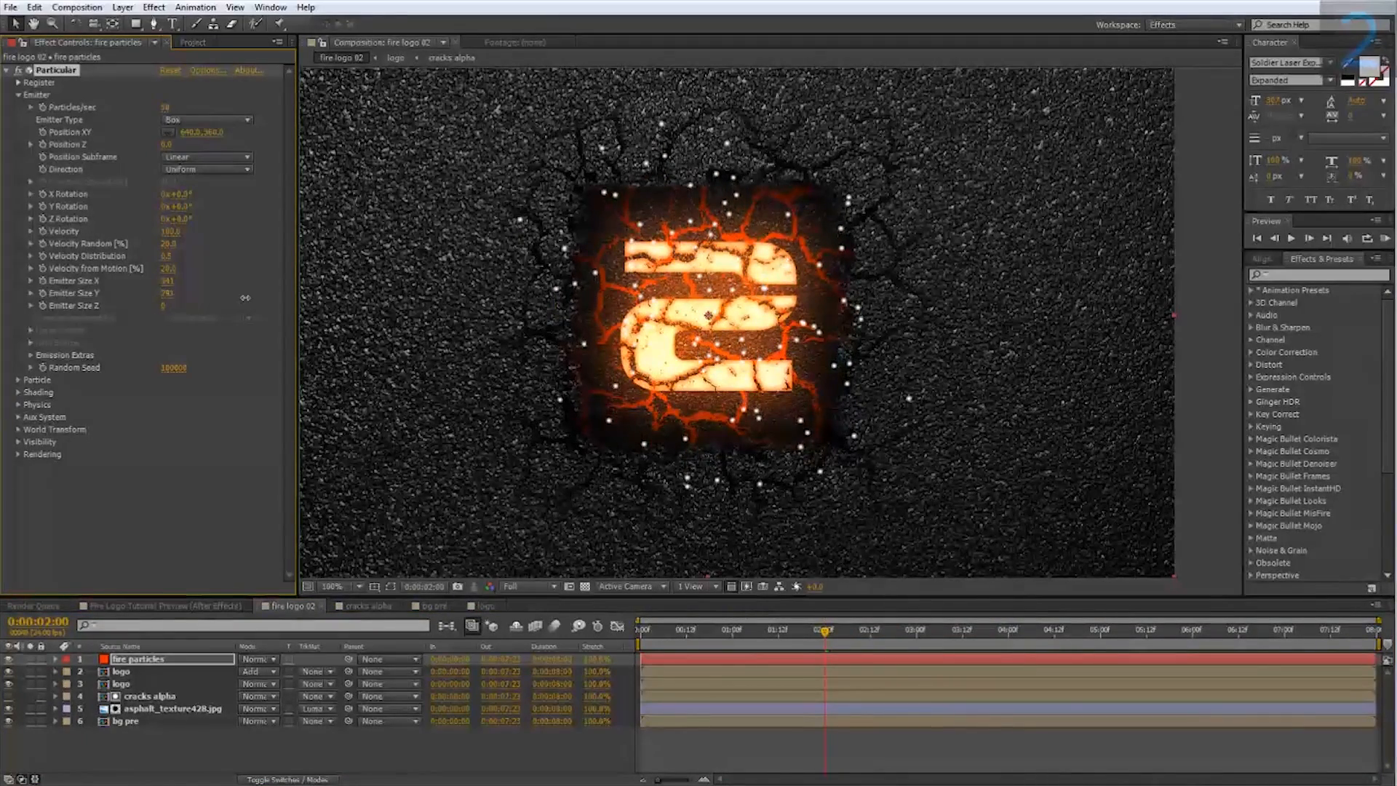
# Step: Set Wind X to 200 in Particular's Air physics settings
pyautogui.moveTo(651, 248); pyautogui.dragTo(540, 293)
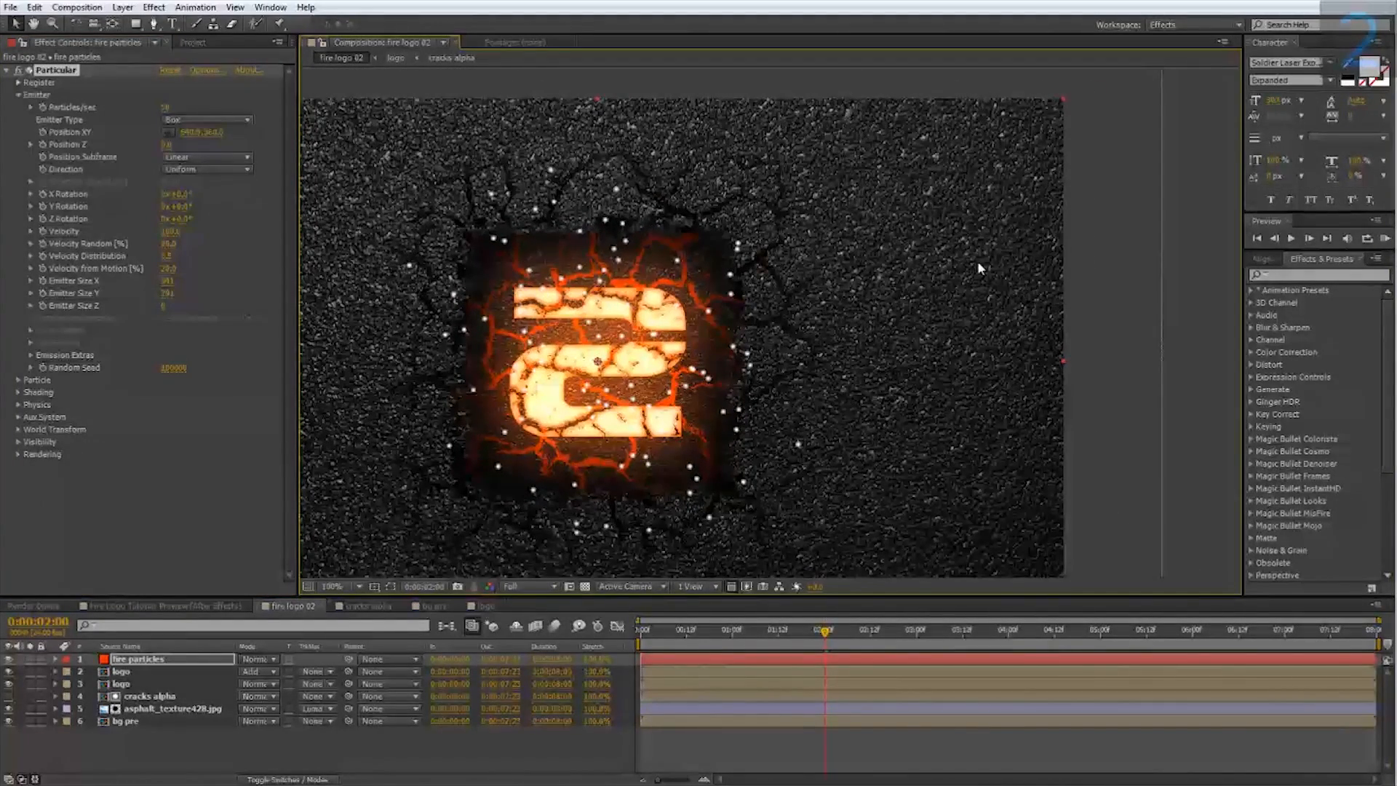
pyautogui.click(17, 380)
pyautogui.scroll(-1, 157, 433)
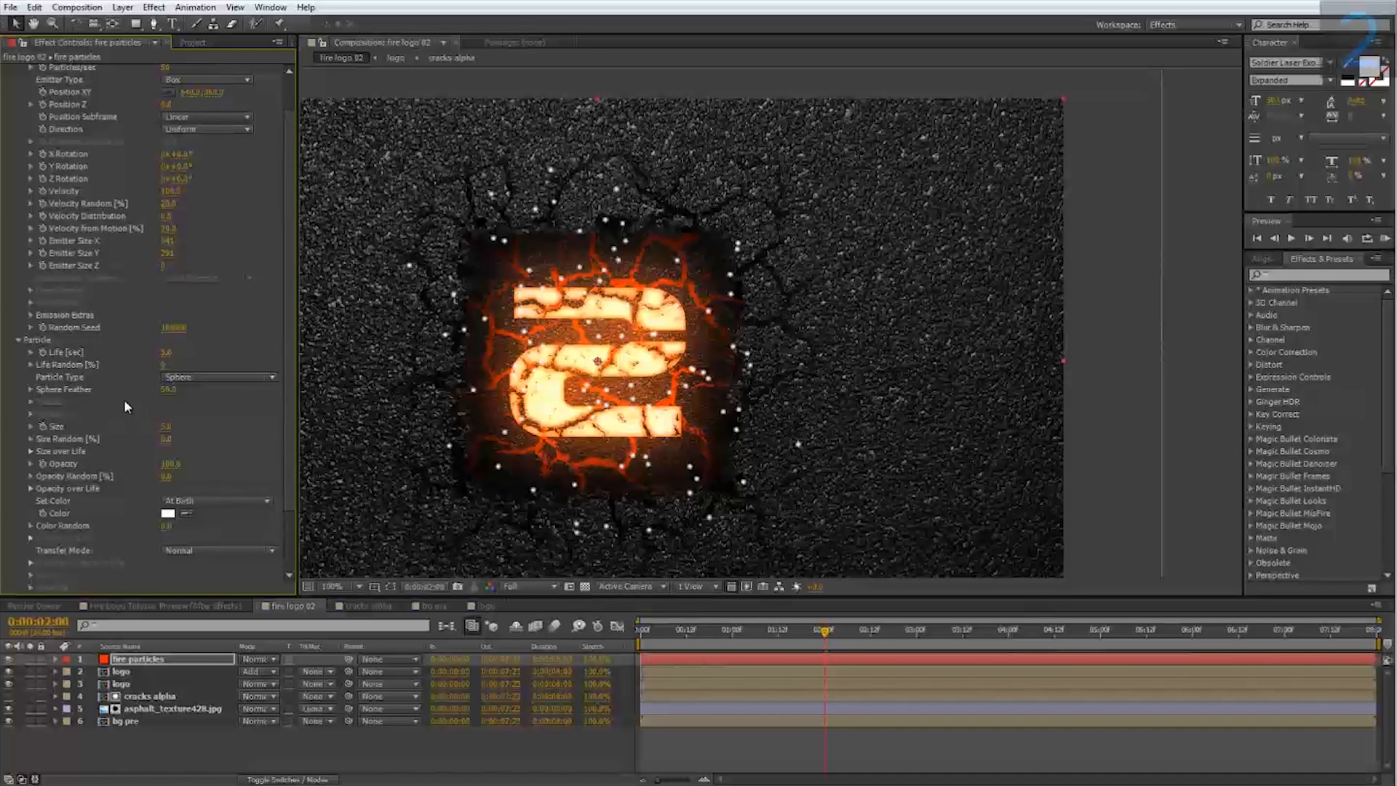
pyautogui.scroll(-2, 67, 386)
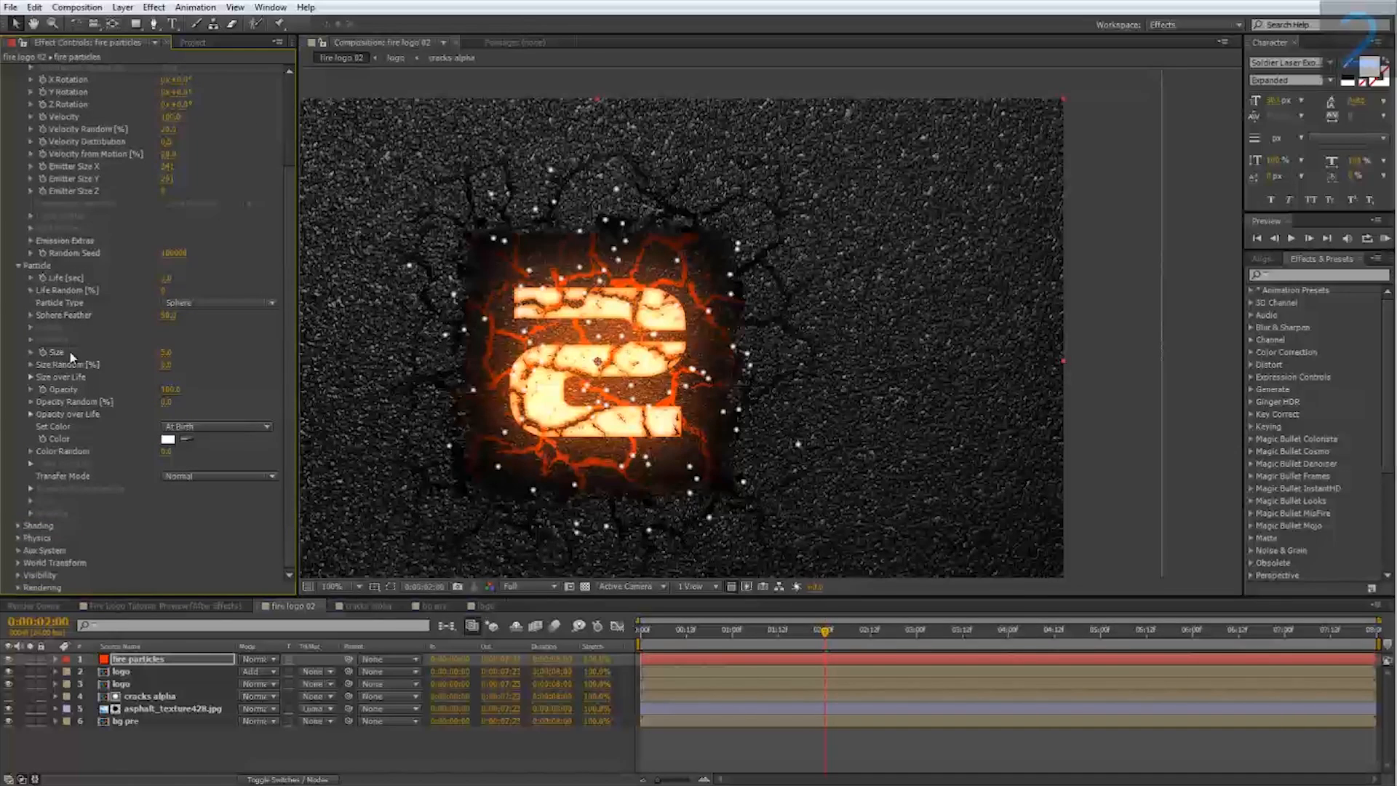
pyautogui.click(17, 538)
pyautogui.scroll(-2, 15, 537)
pyautogui.click(30, 525)
pyautogui.scroll(-5, 28, 525)
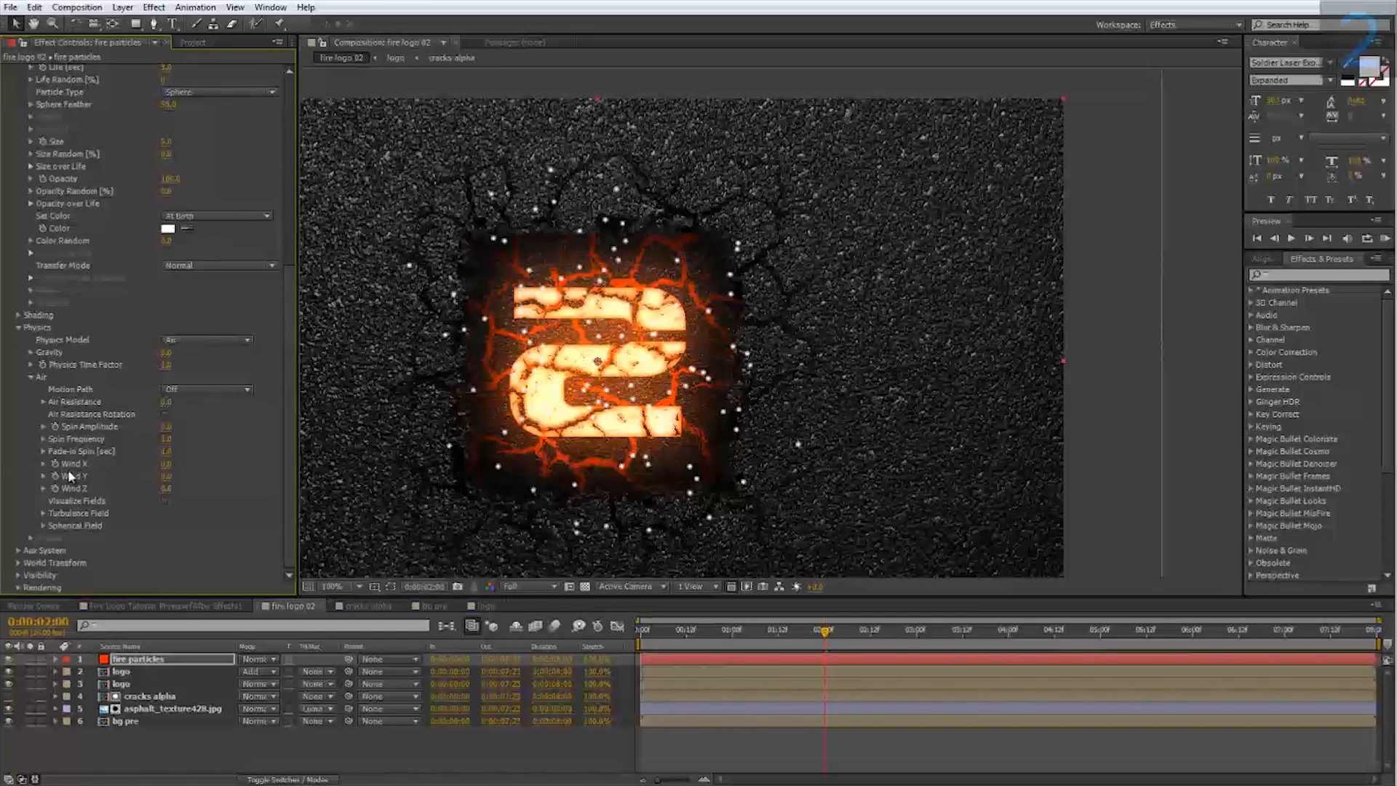
pyautogui.click(166, 463)
pyautogui.write('200')
pyautogui.press('Return')
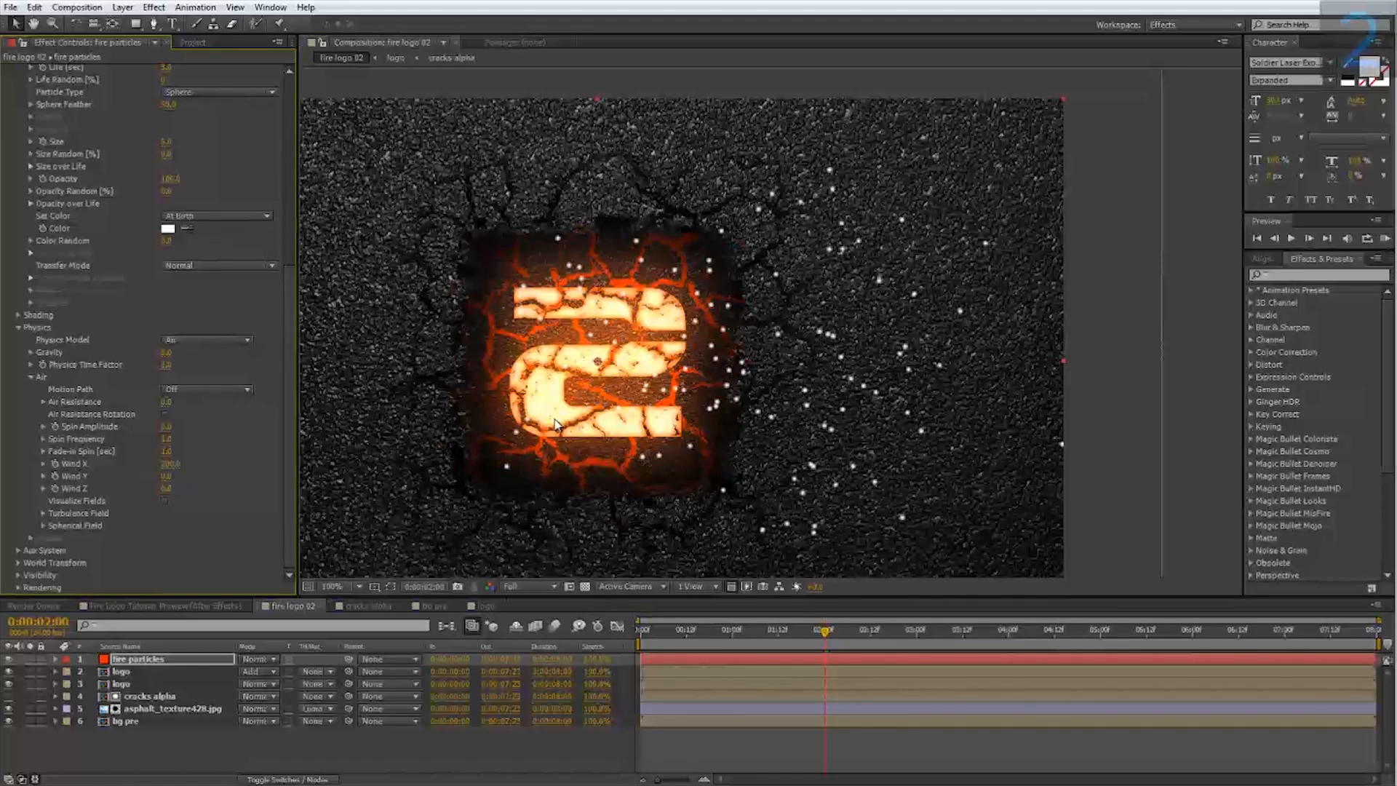
# Step: Set Wind Y to -100 and check how the particles drift upward over time
pyautogui.click(169, 477)
pyautogui.press('Return')
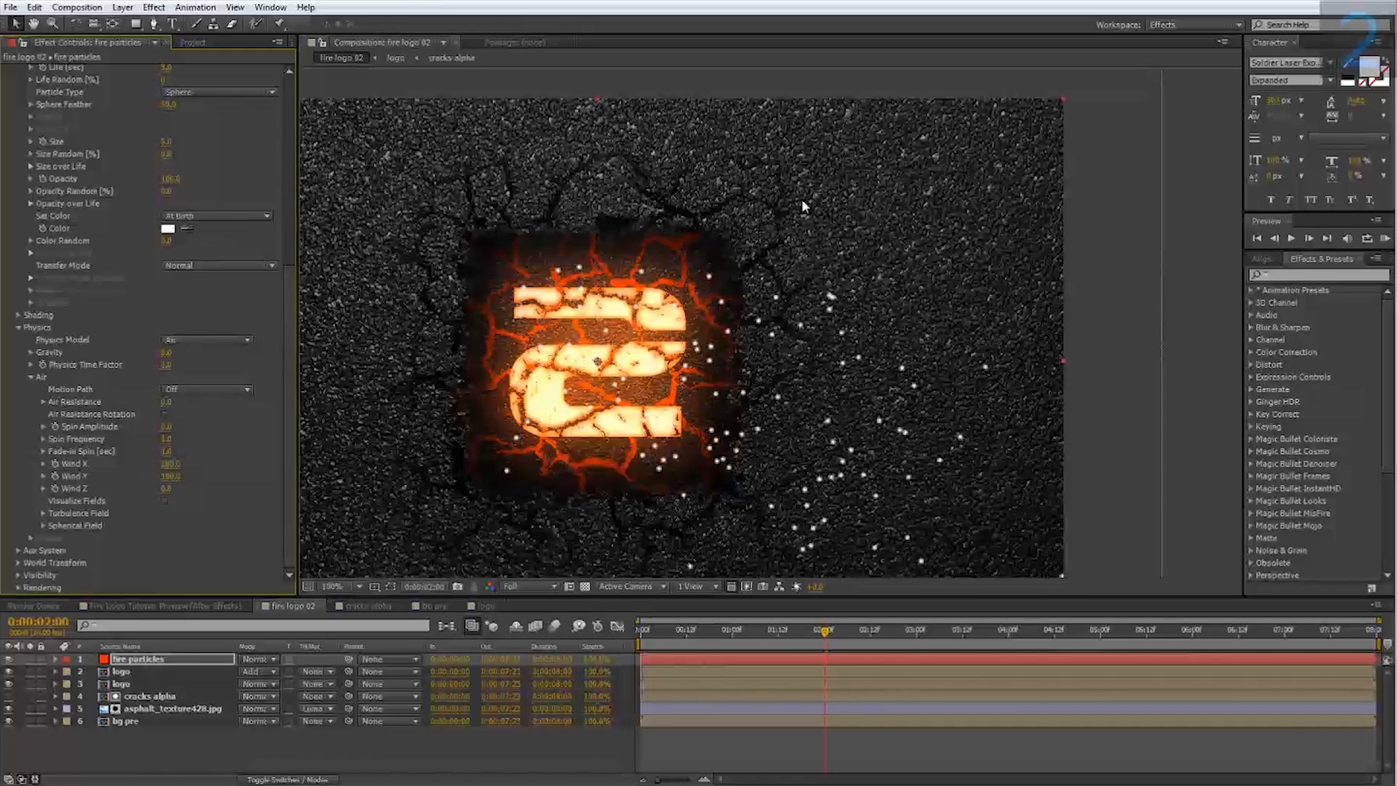
pyautogui.click(165, 476)
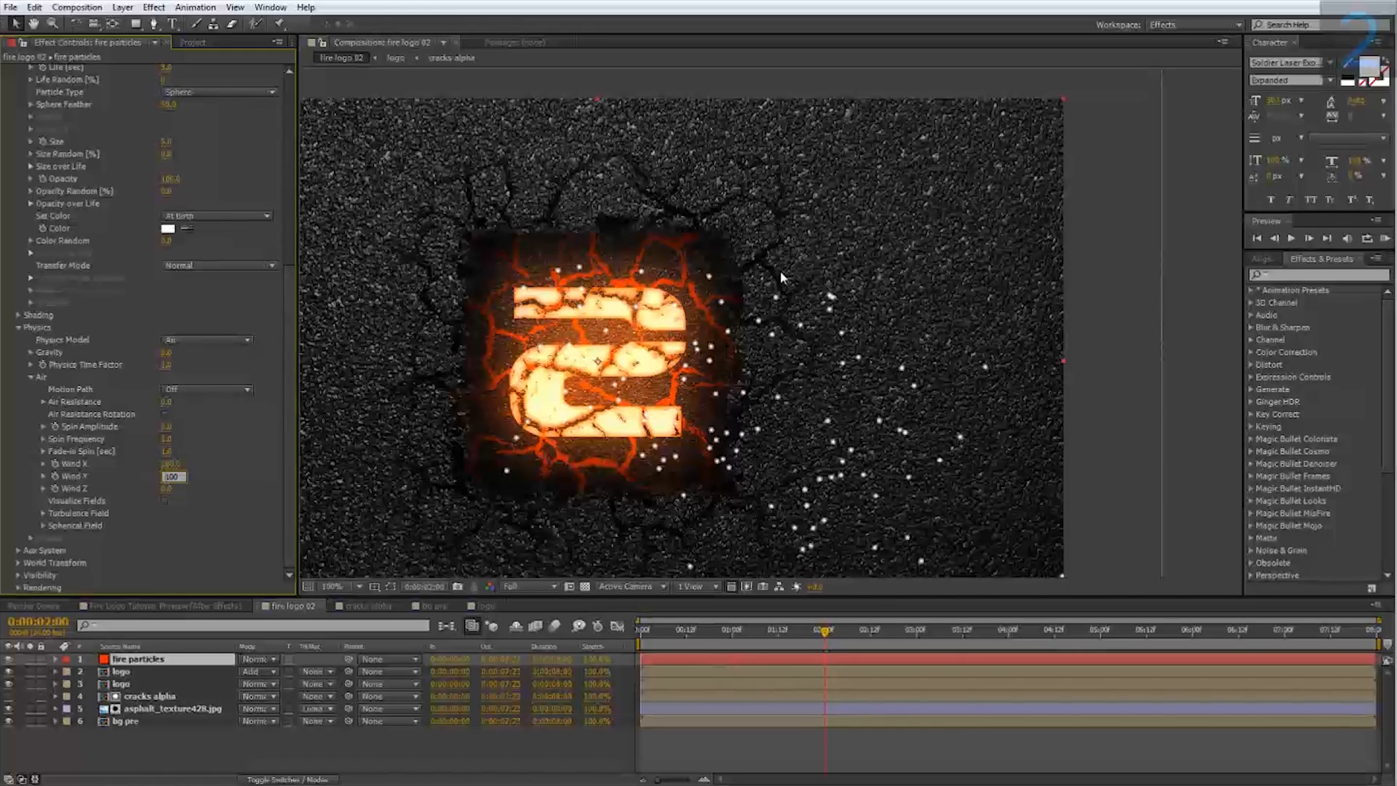
pyautogui.write('-')
pyautogui.press('Return')
pyautogui.moveTo(836, 633); pyautogui.dragTo(993, 629)
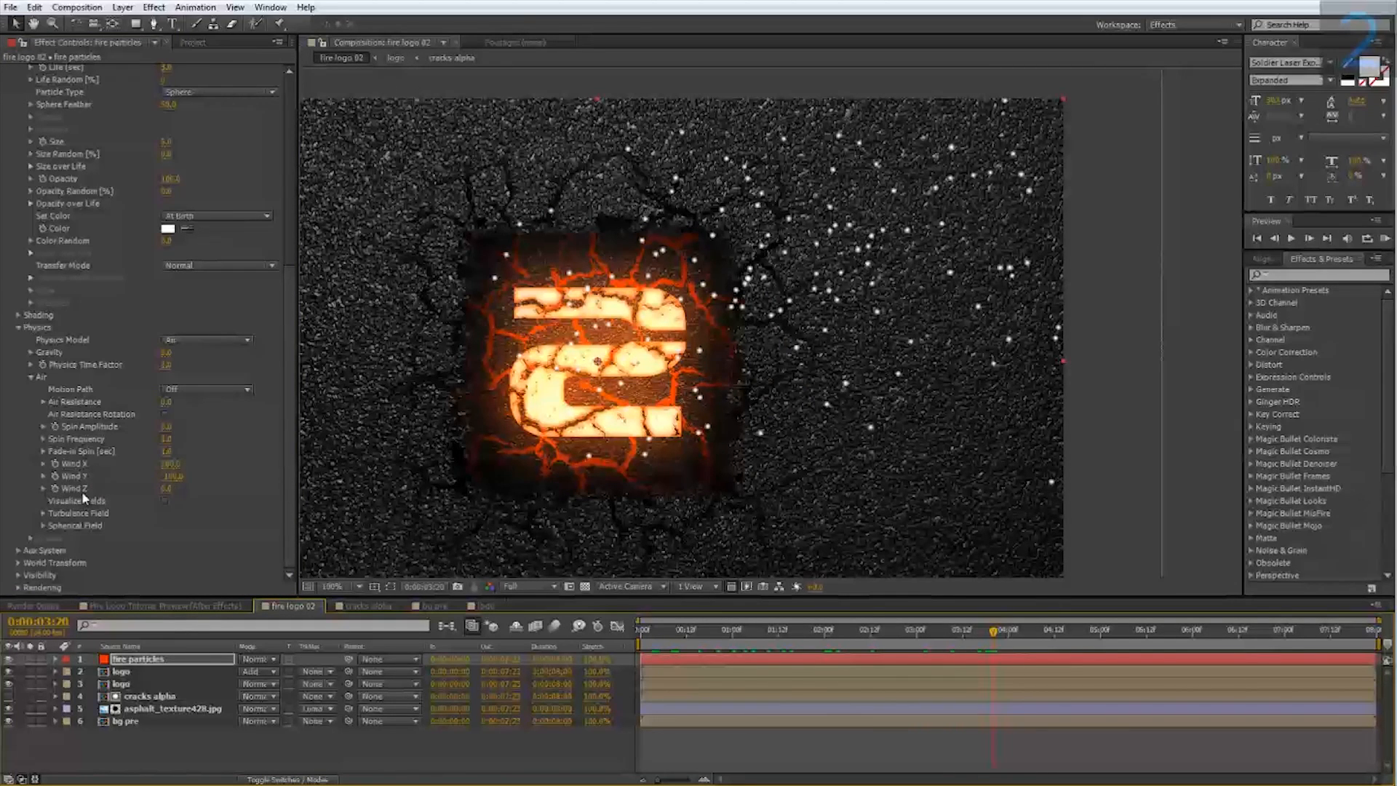
# Step: Set Wind Z to -100 and preview the particles' motion up to about the four-second mark
pyautogui.click(166, 488)
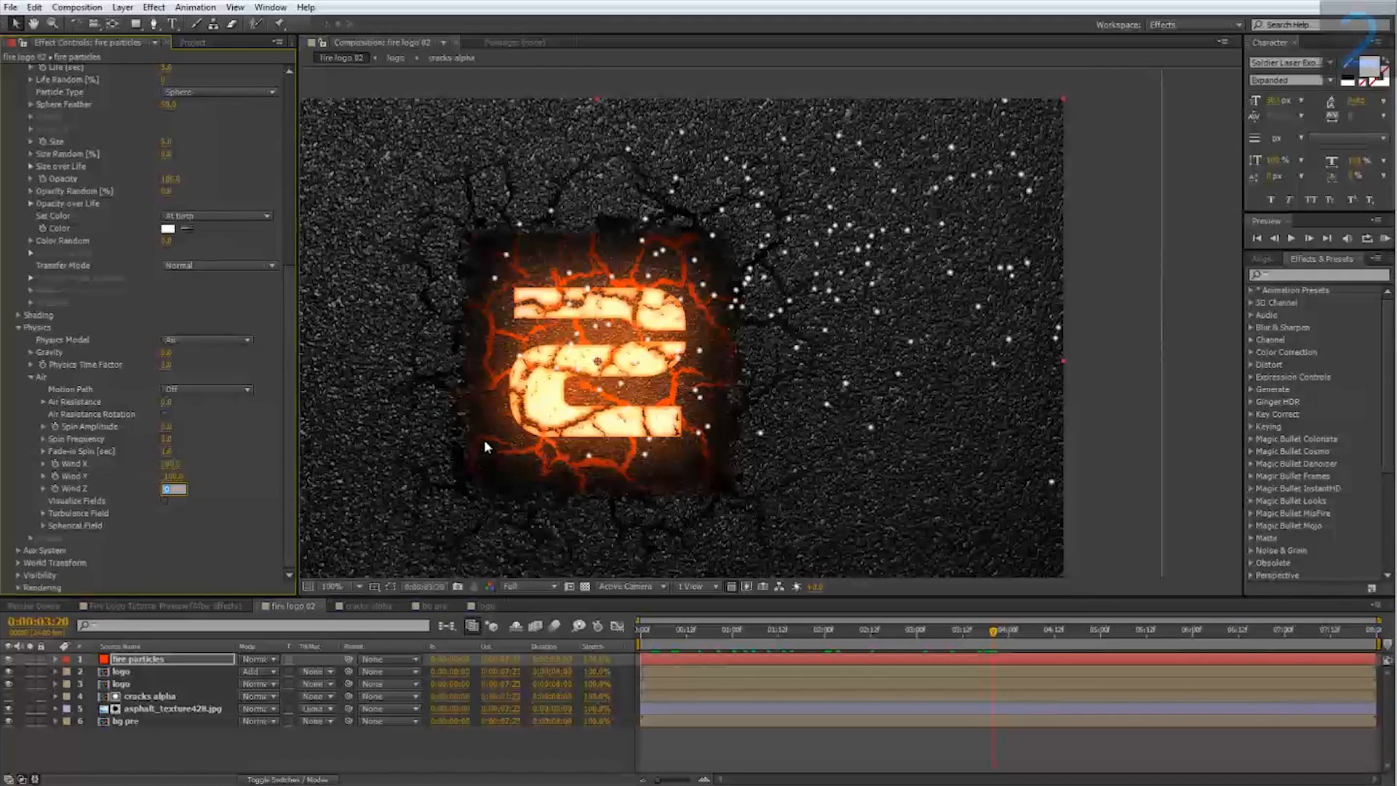
pyautogui.write('-100')
pyautogui.press('Return')
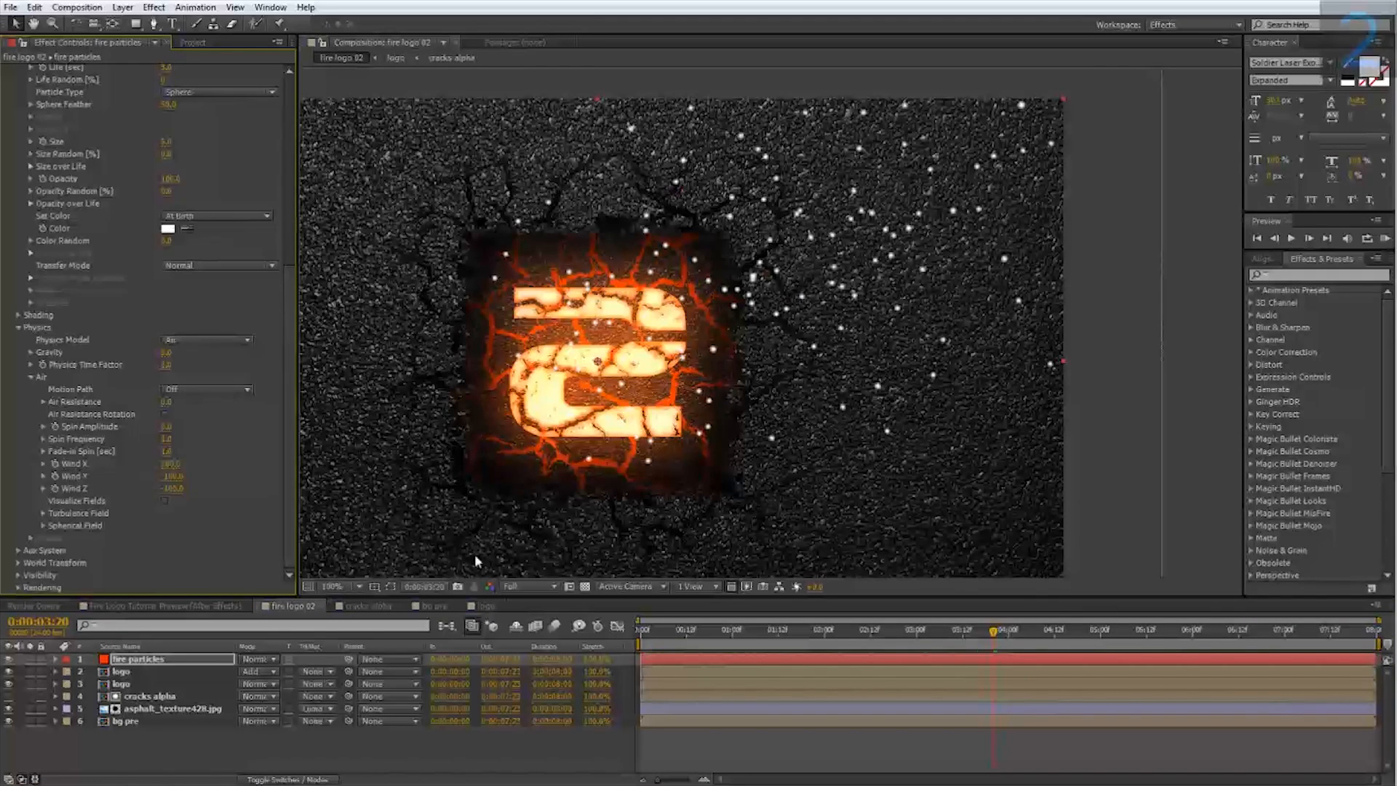
pyautogui.moveTo(728, 630); pyautogui.dragTo(770, 642)
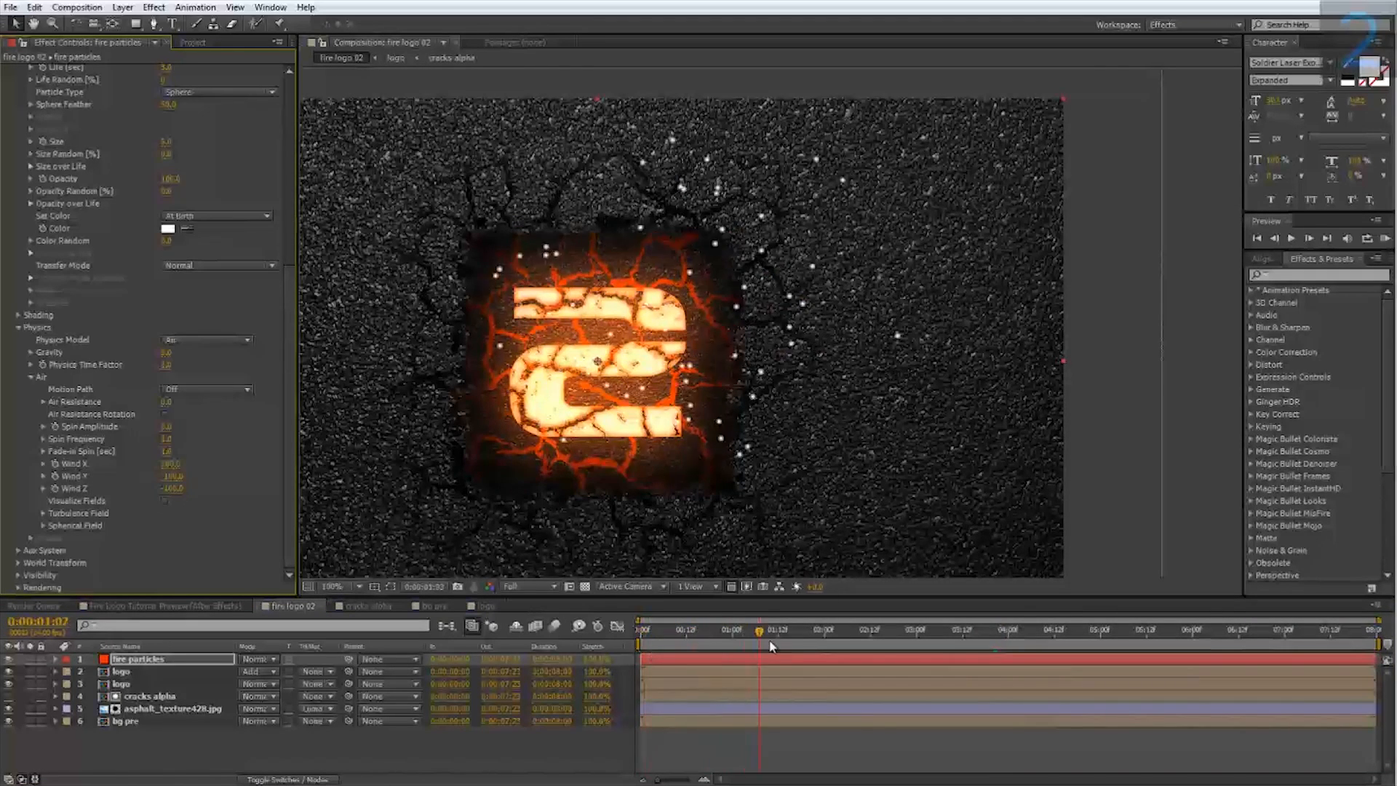
pyautogui.press('space')
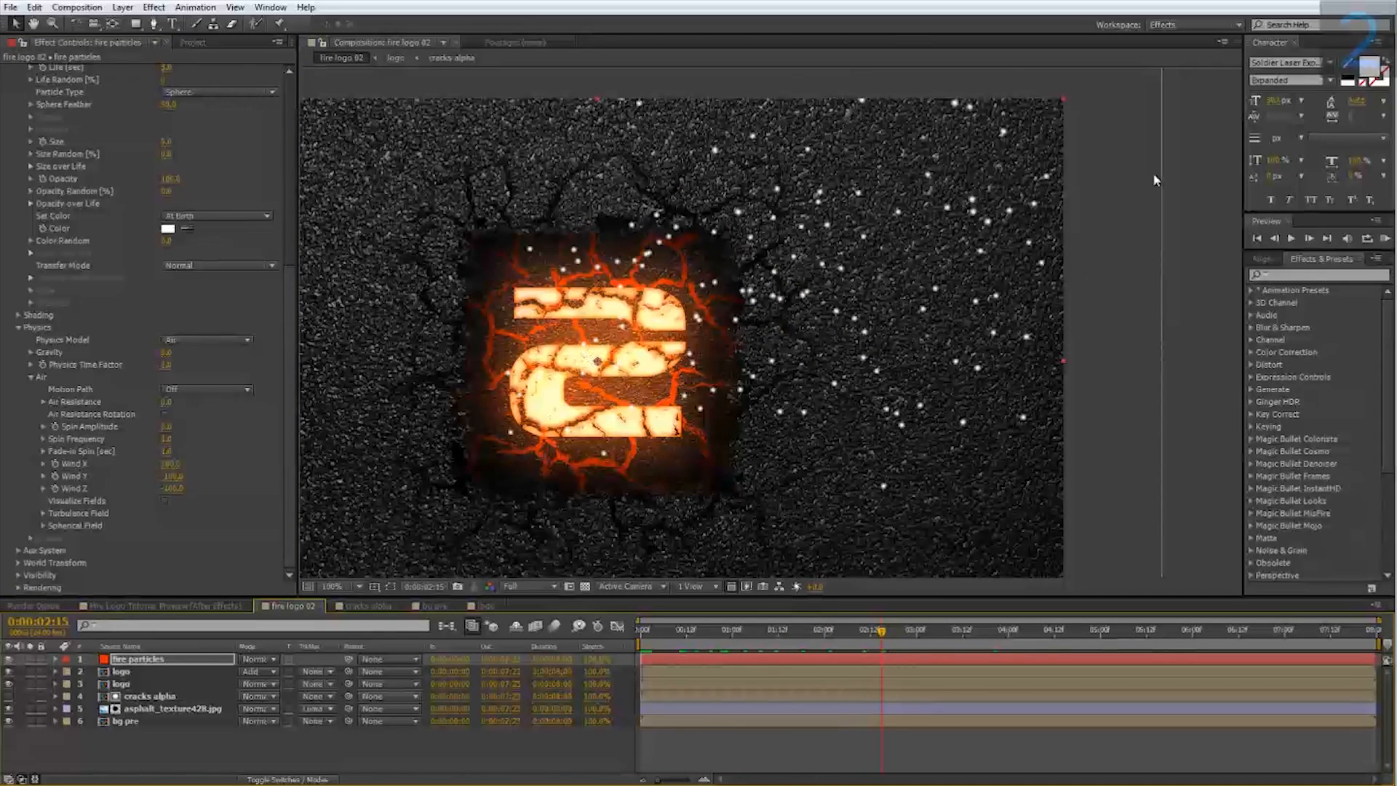
pyautogui.moveTo(873, 633); pyautogui.dragTo(1008, 637)
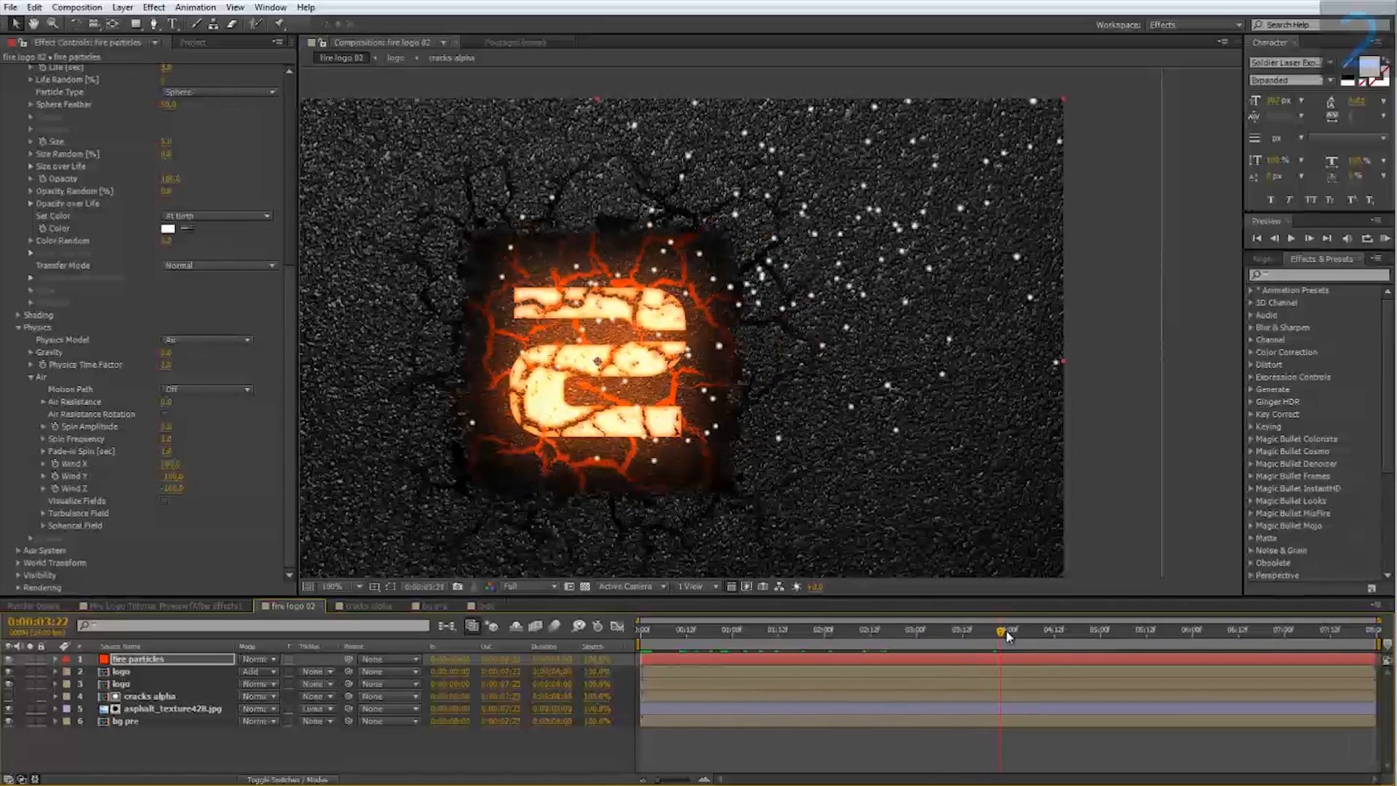
# Step: Set the Turbulence Field's Affect Position to 100 and scrub through the animation to check the particle motion
pyautogui.click(41, 512)
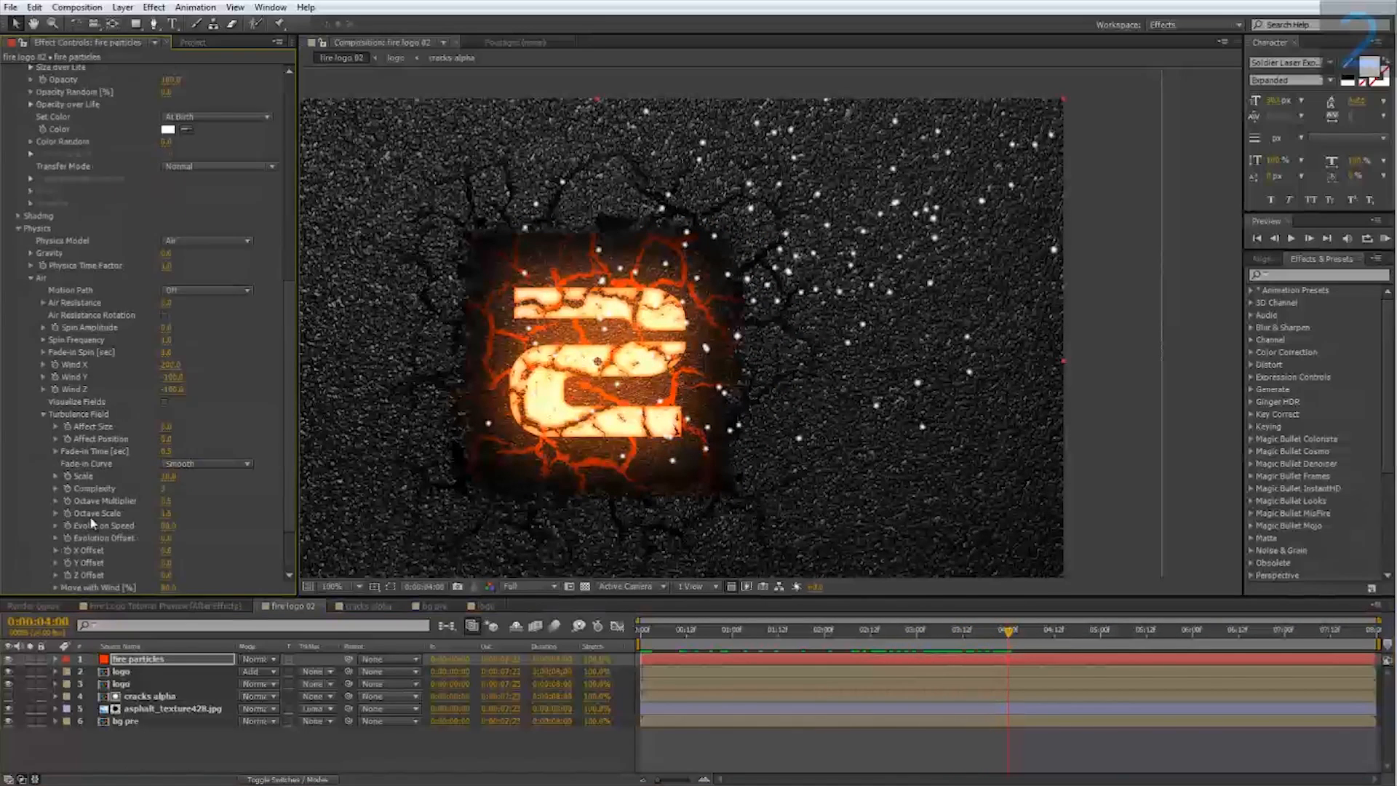
pyautogui.scroll(-4, 79, 520)
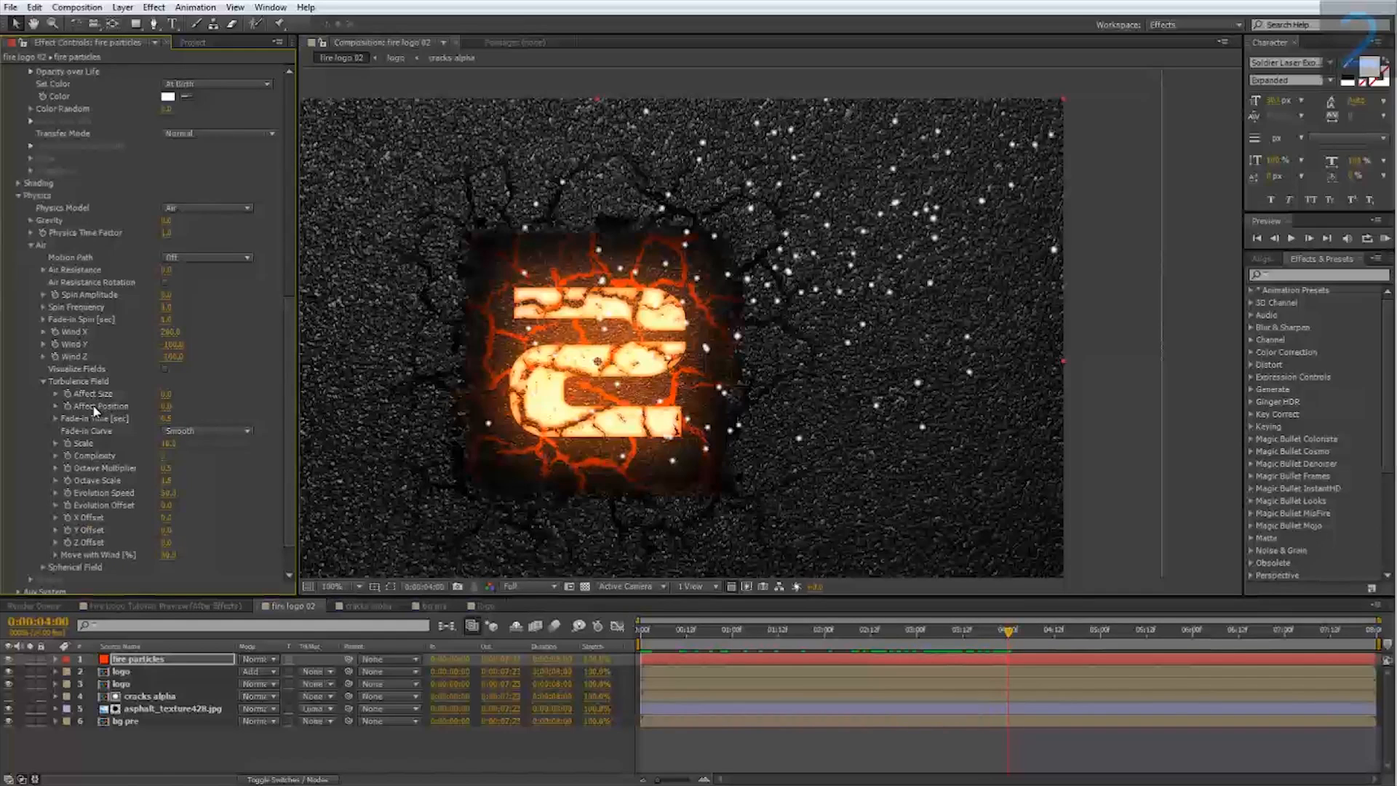
pyautogui.click(165, 406)
pyautogui.write('100')
pyautogui.press('Return')
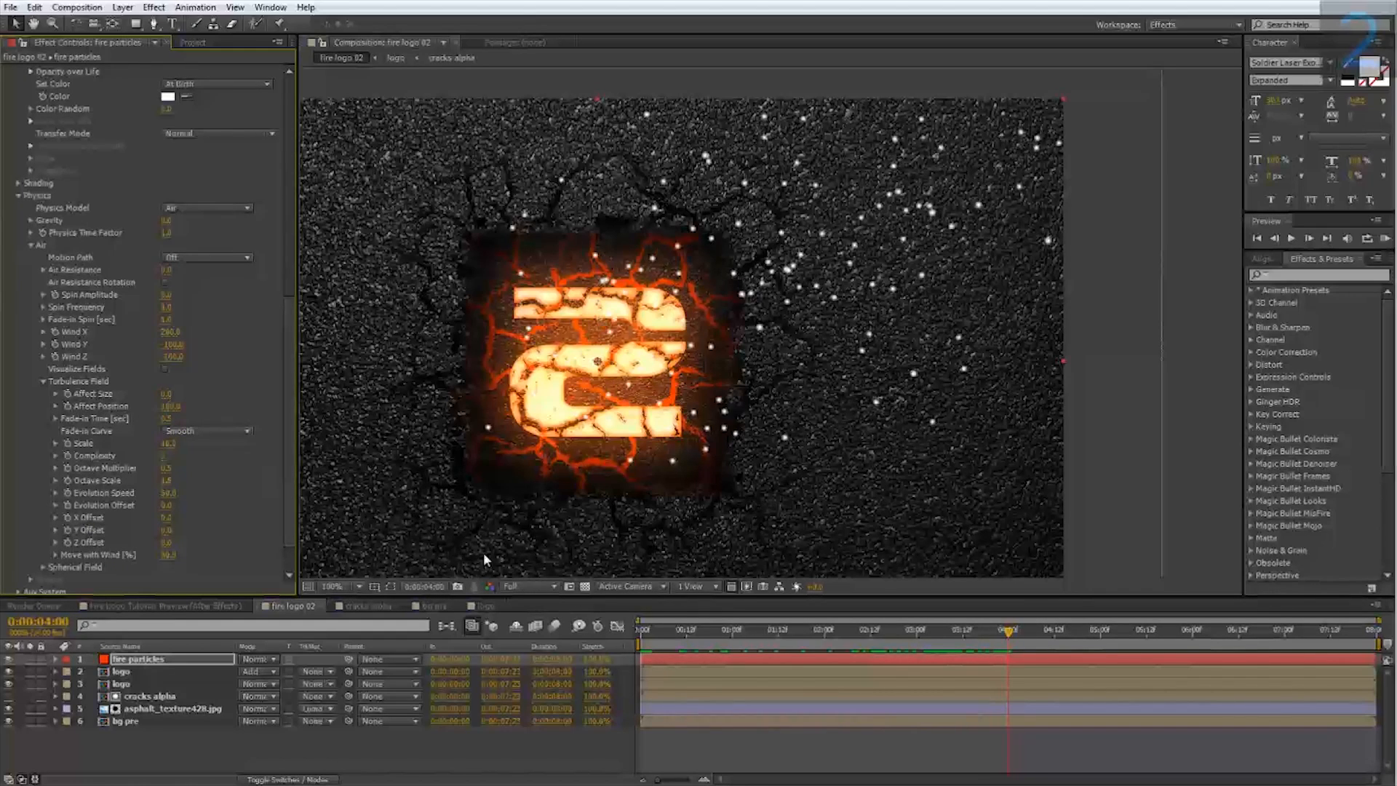
pyautogui.moveTo(691, 639); pyautogui.dragTo(1034, 645)
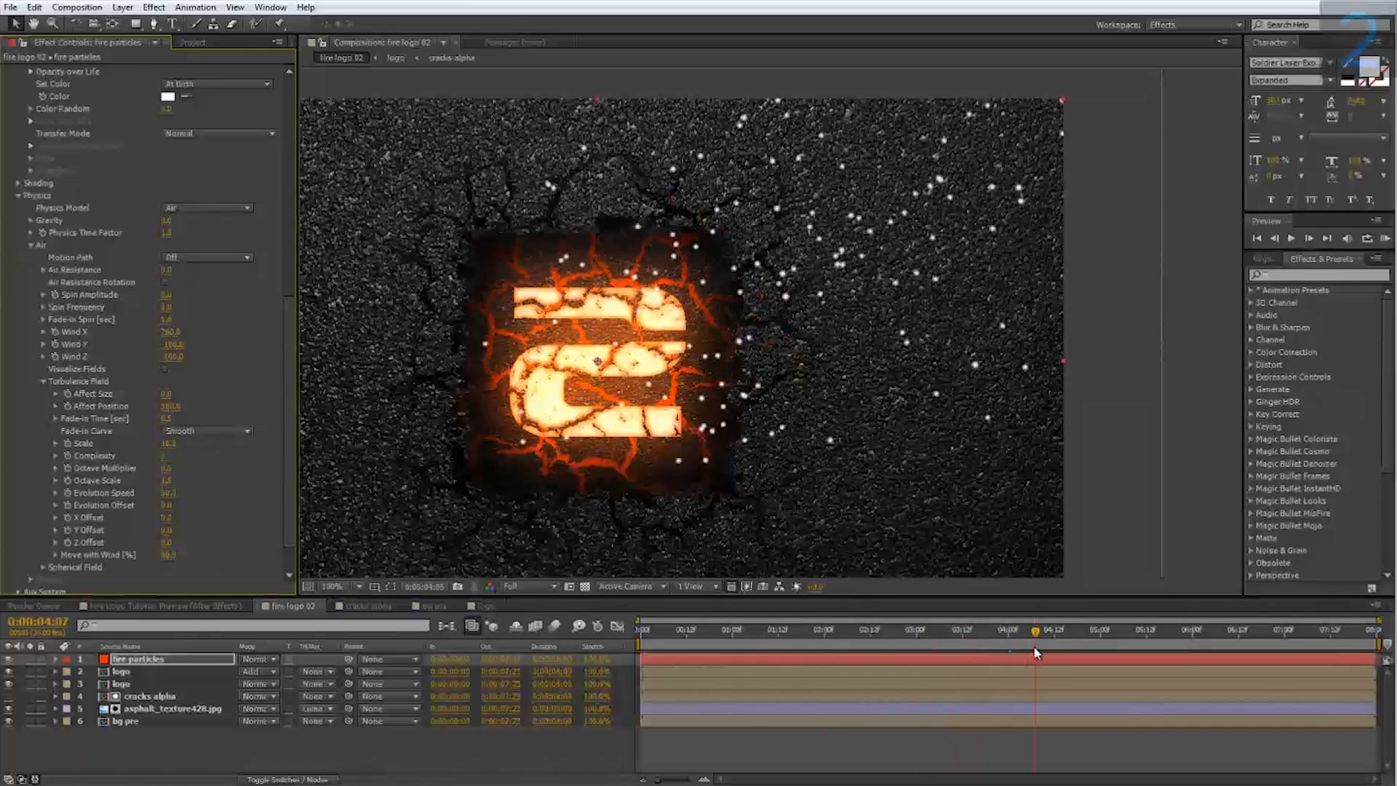
# Step: Sample the fire particles' color from the pale yellow glow inside the burning logo
pyautogui.scroll(4, 173, 228)
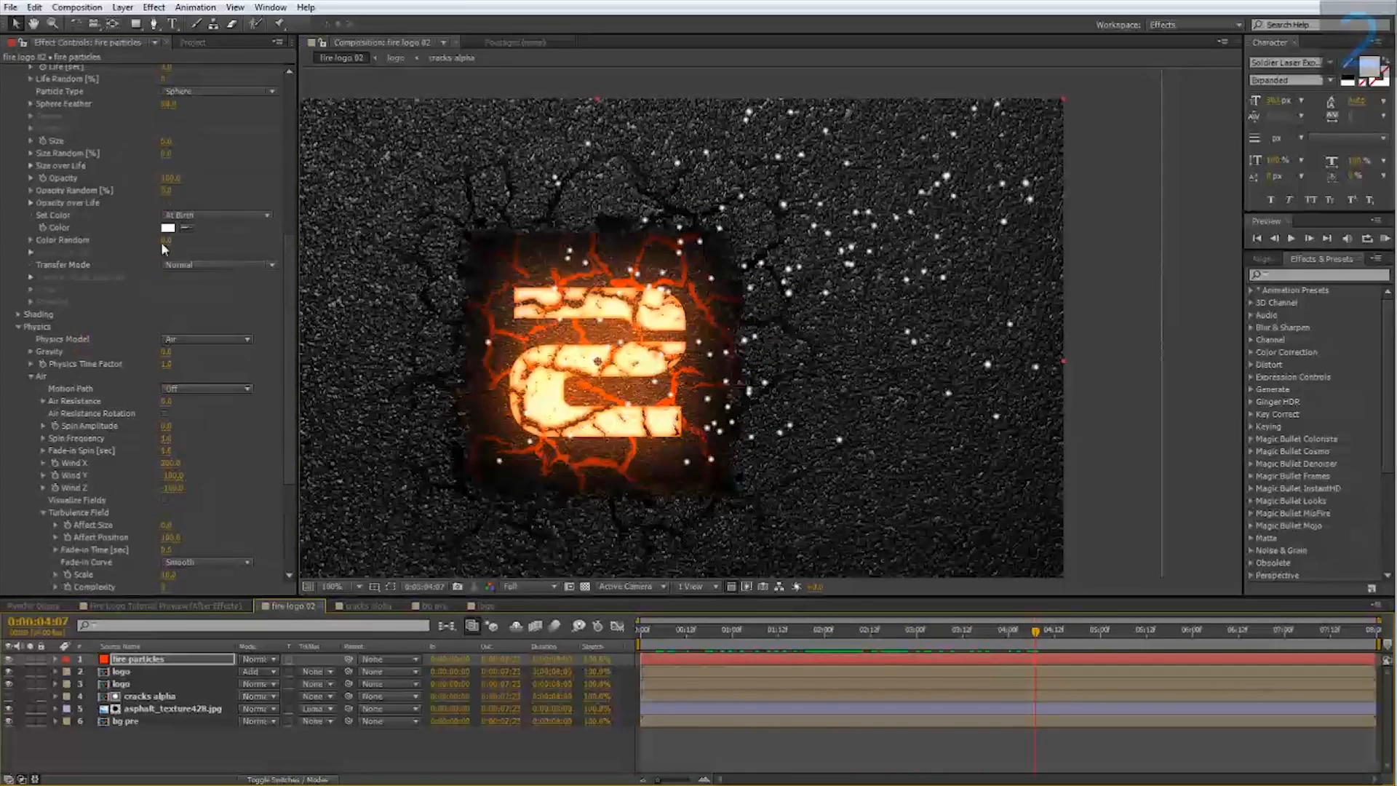
pyautogui.click(187, 228)
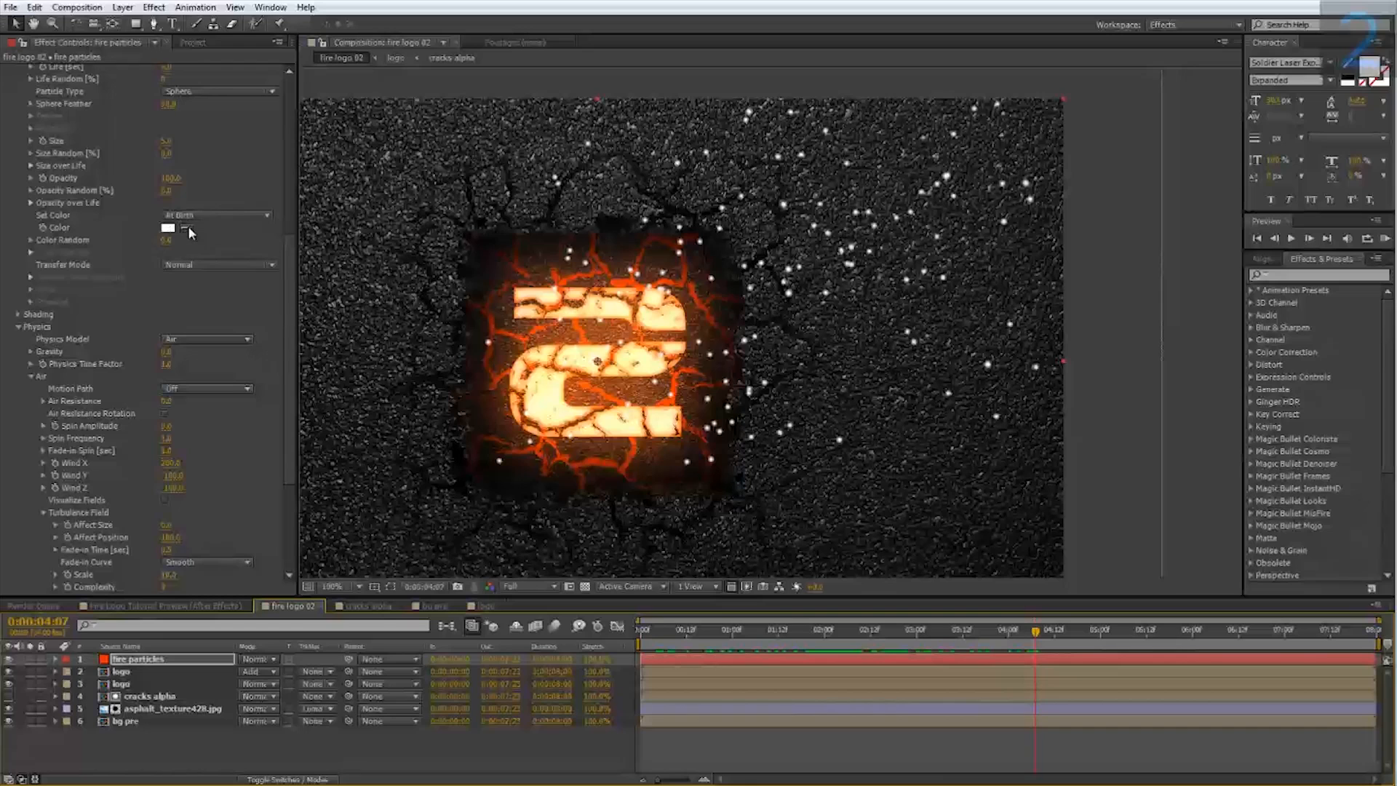
pyautogui.click(549, 400)
pyautogui.press('.')
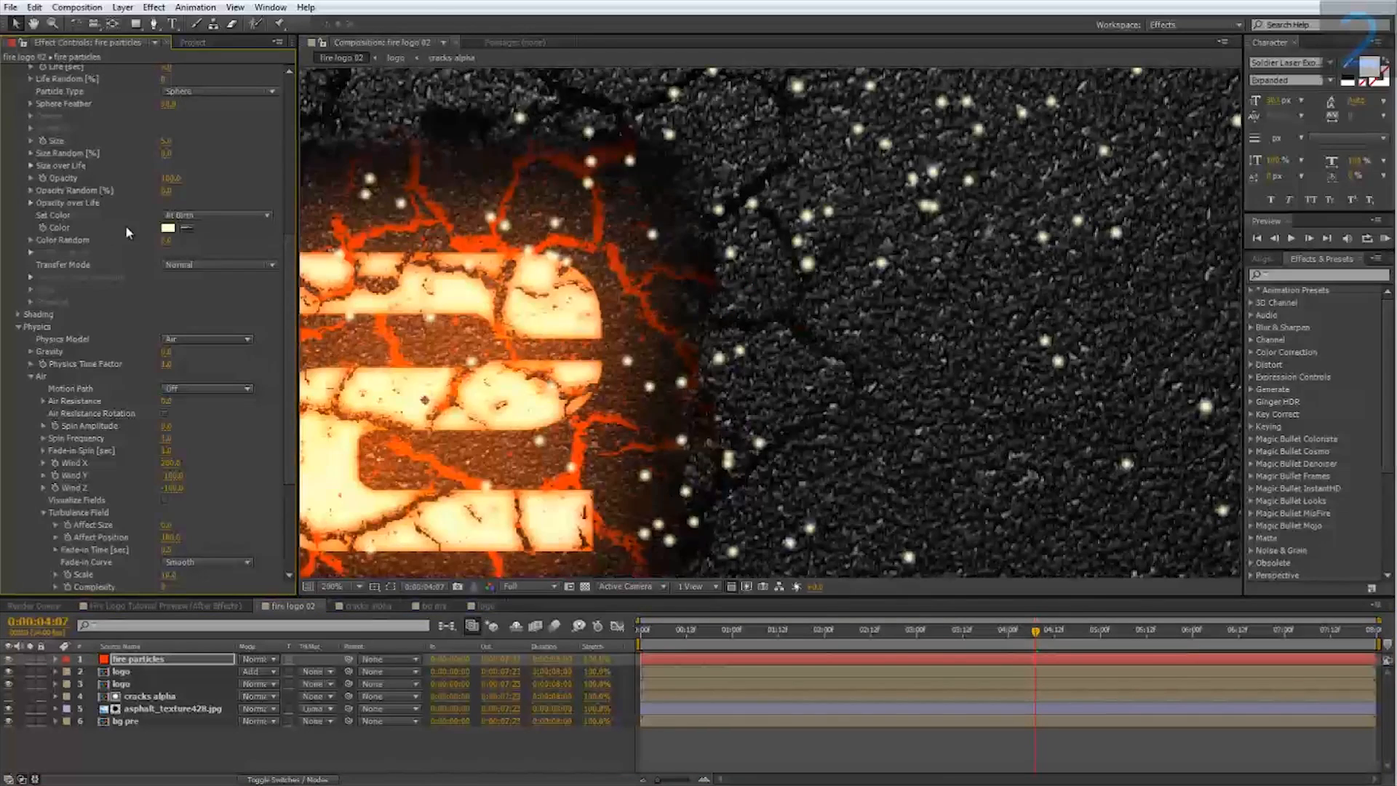
# Step: Shift the particle color's hue slightly toward orange, giving the warm pale yellow FFF6CA
pyautogui.click(168, 228)
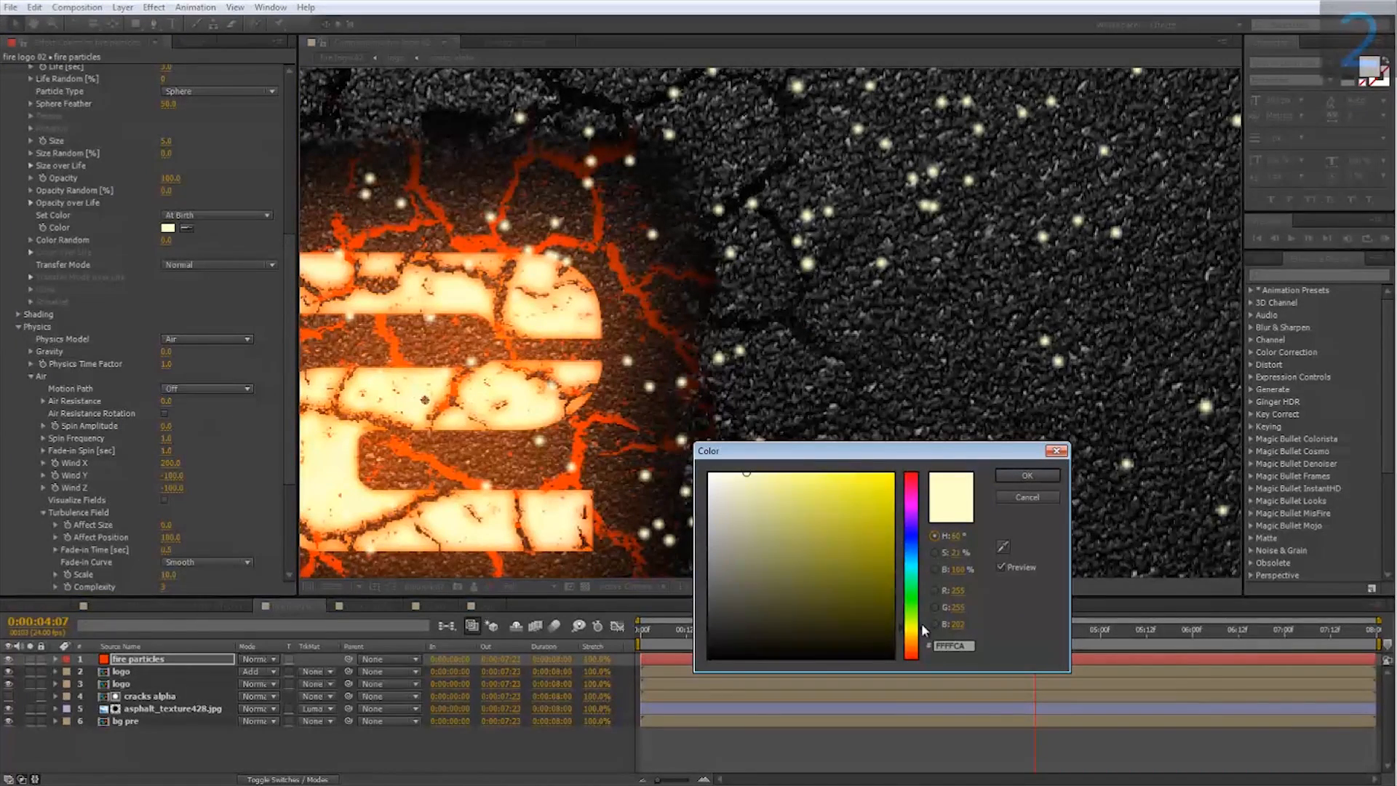
pyautogui.moveTo(922, 629); pyautogui.dragTo(922, 634)
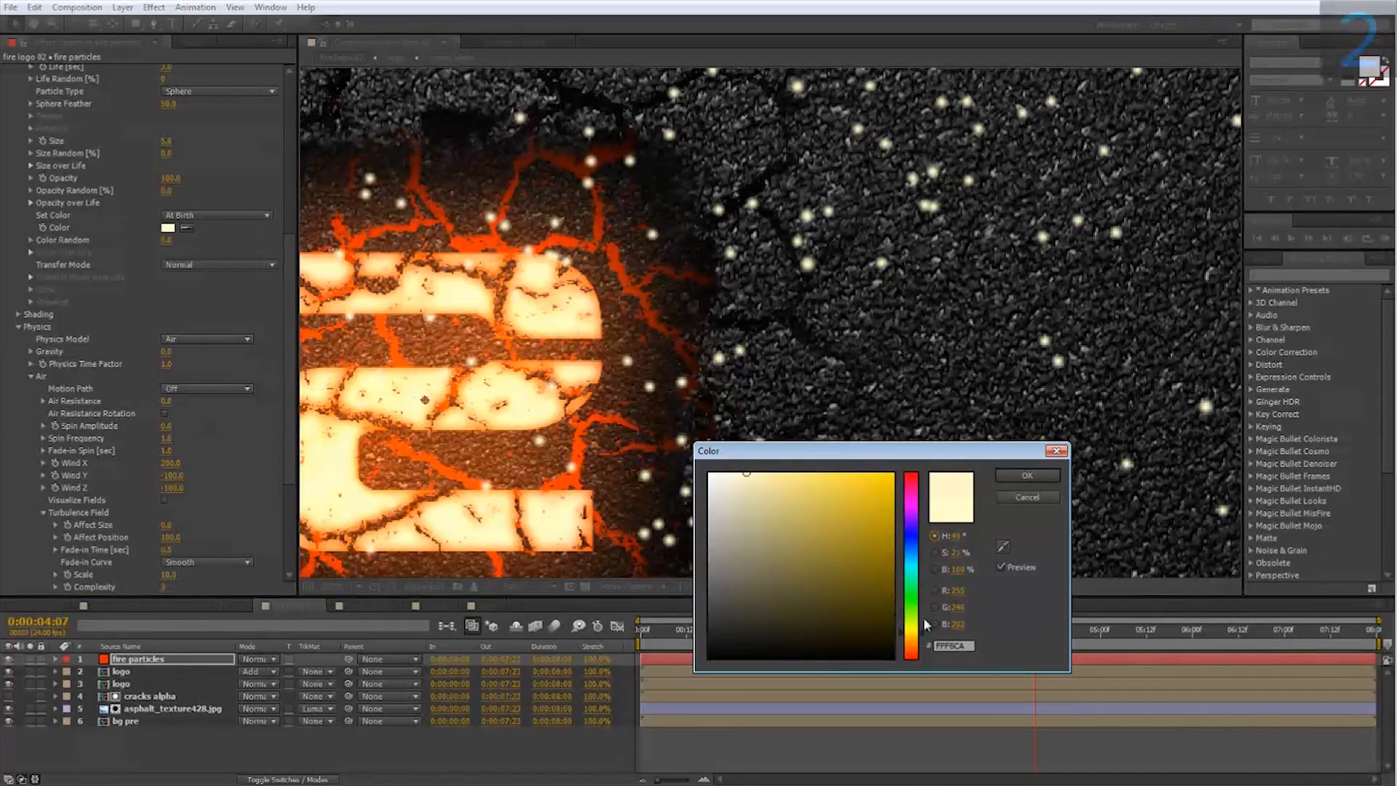
pyautogui.click(1008, 477)
pyautogui.press(',')
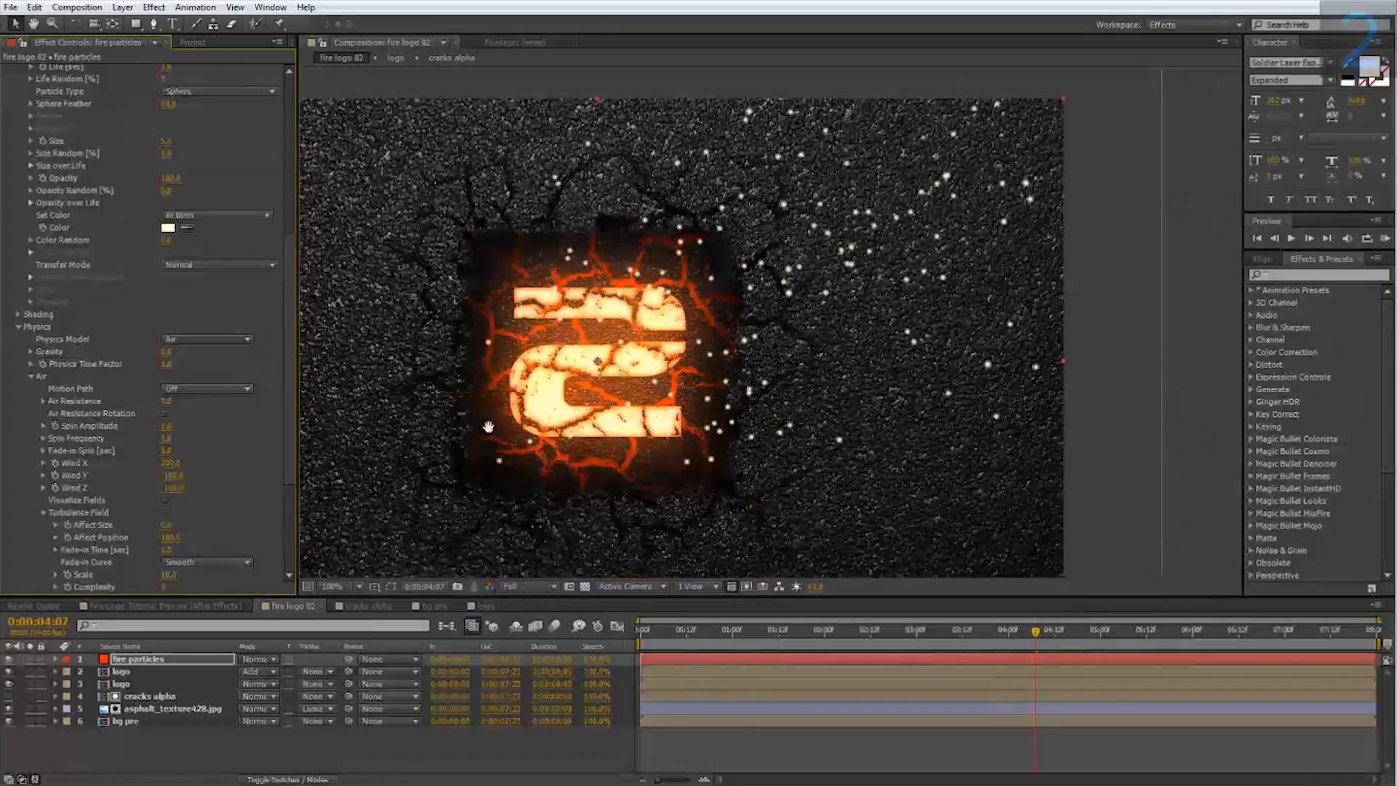
pyautogui.moveTo(489, 427); pyautogui.dragTo(488, 436)
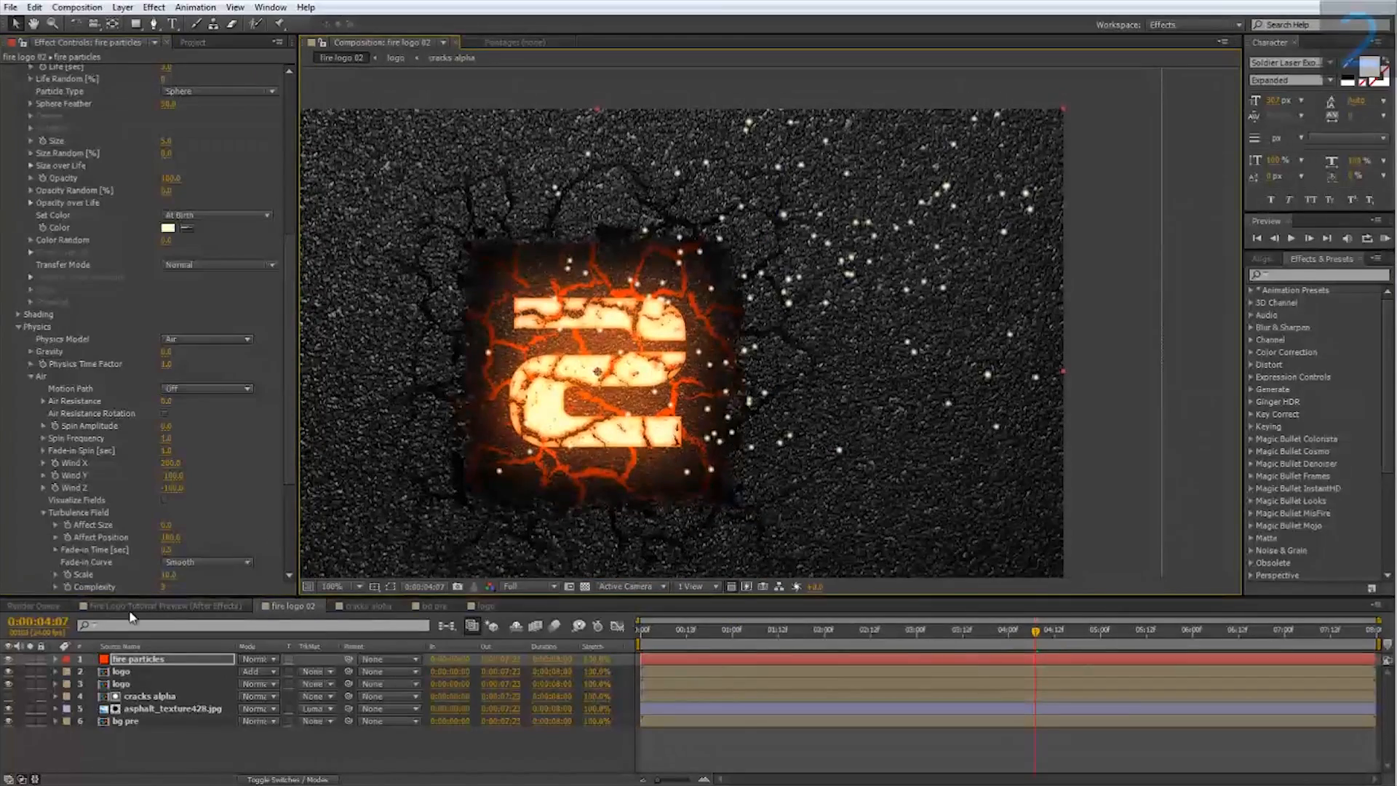
# Step: Compare with the tutorial preview composition and set Motion Blur to On in Particular's rendering settings for the fire particles
pyautogui.click(166, 607)
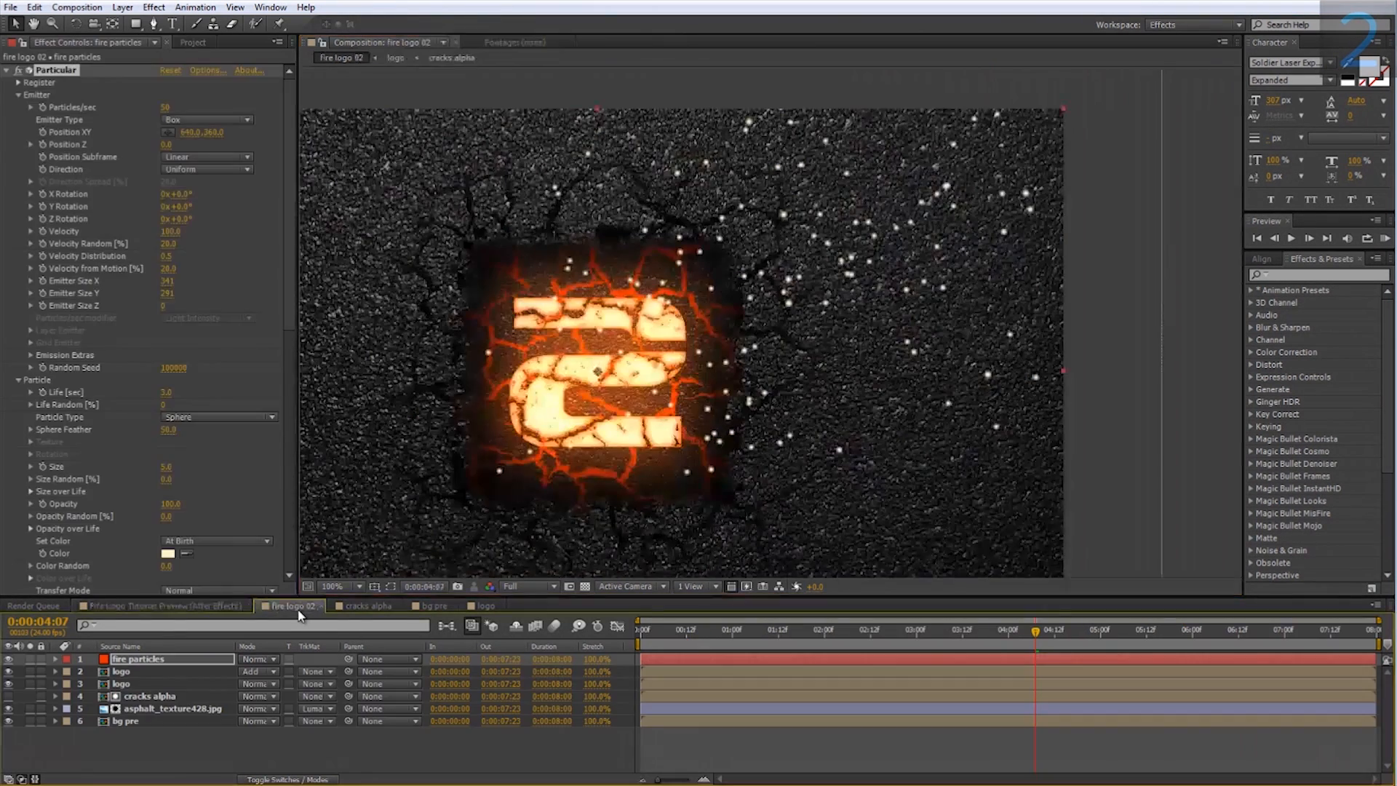
pyautogui.click(304, 604)
pyautogui.scroll(-15, 131, 510)
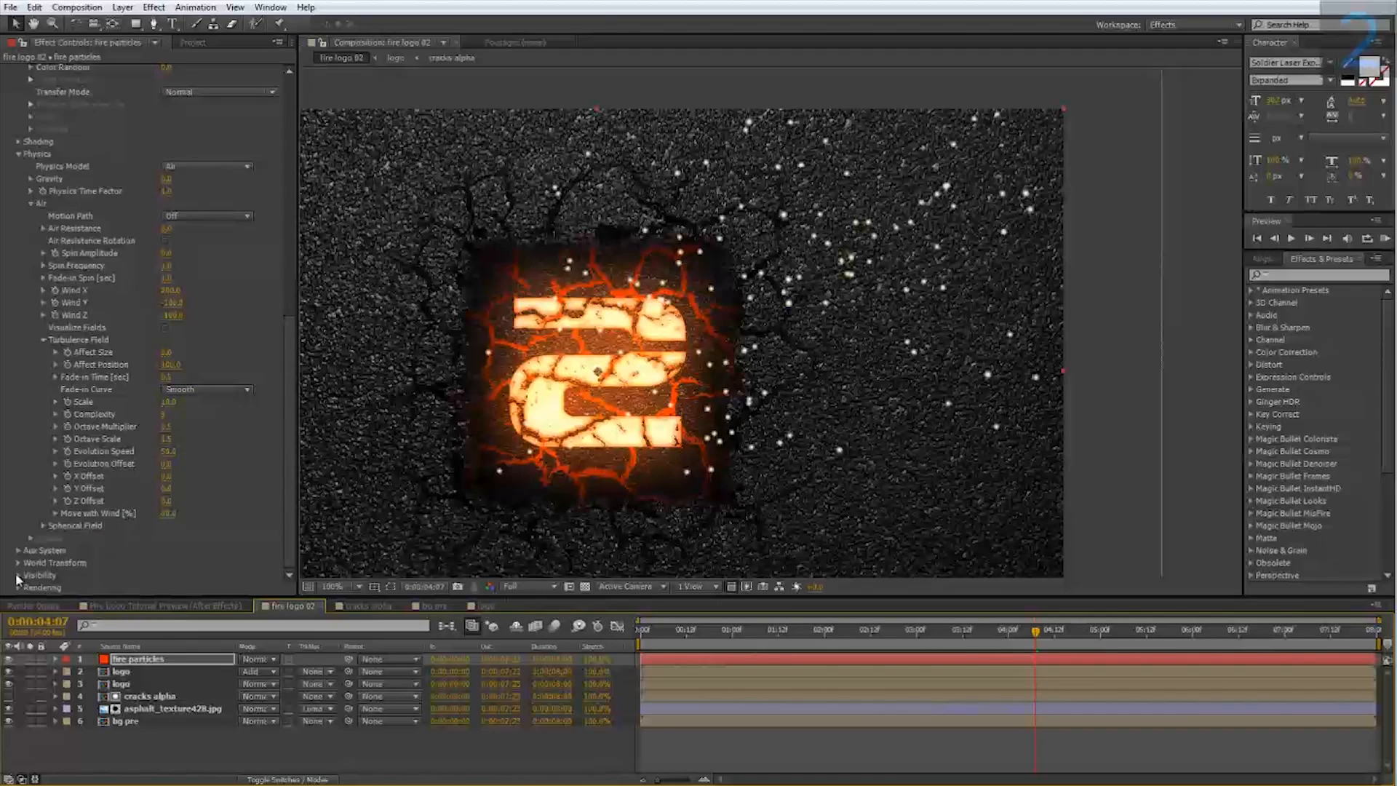
pyautogui.click(17, 587)
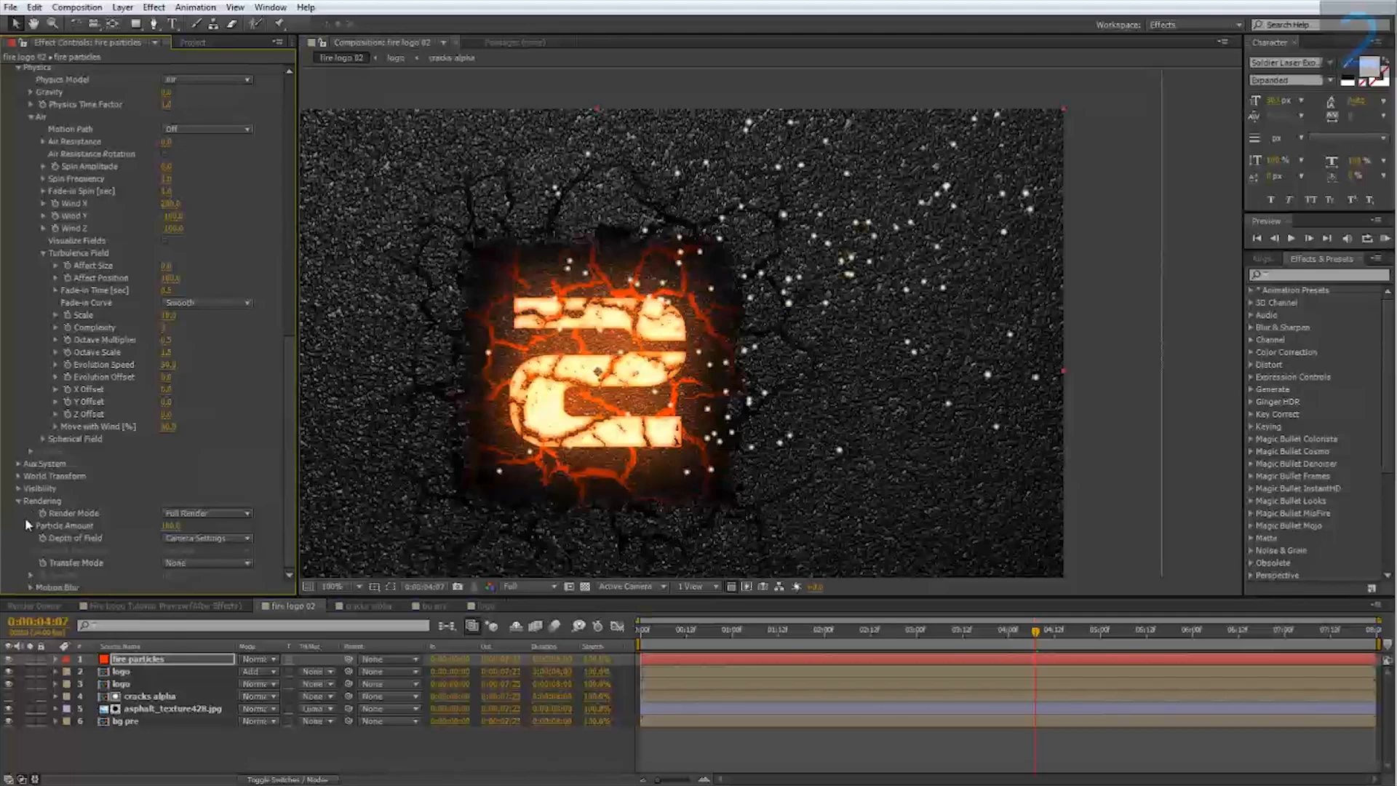
pyautogui.click(32, 586)
pyautogui.scroll(-3, 31, 587)
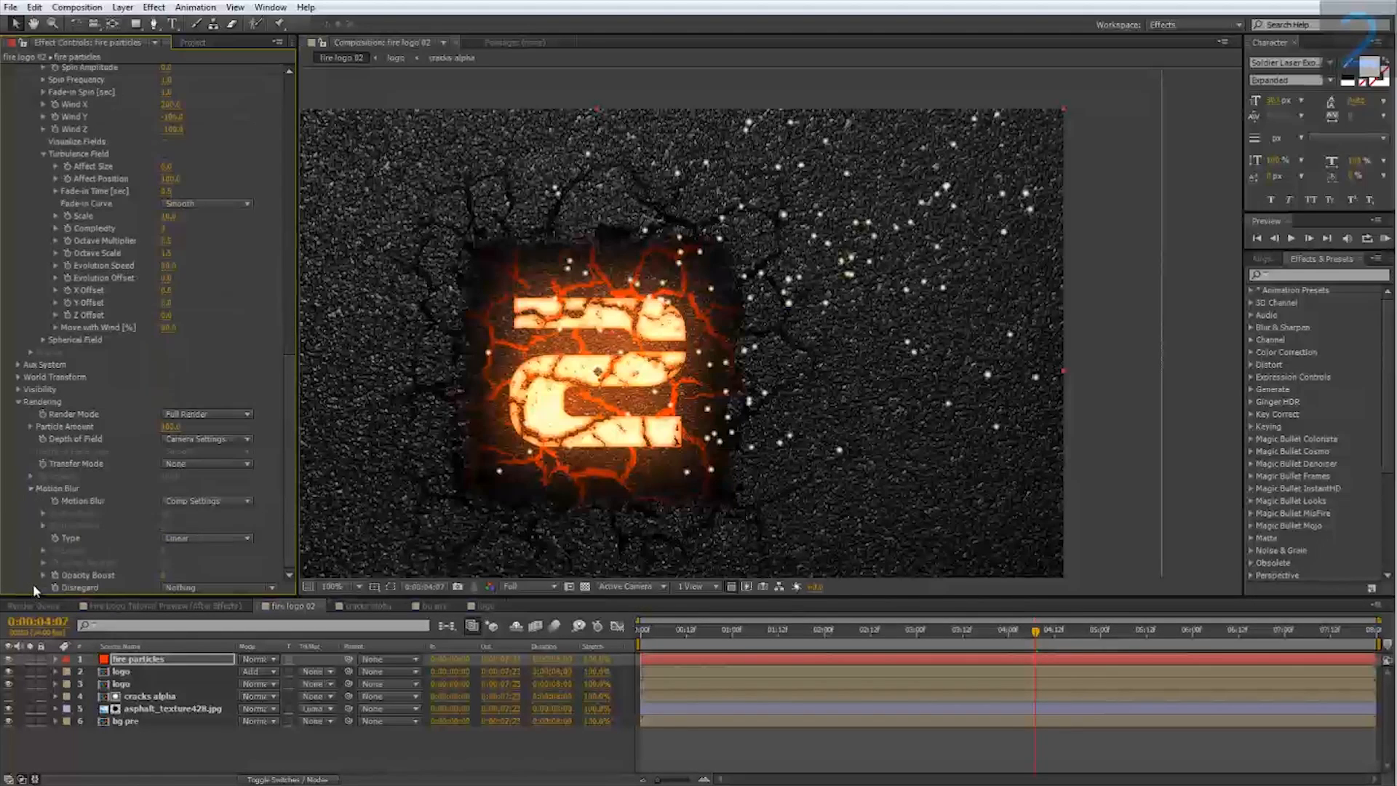
pyautogui.click(191, 501)
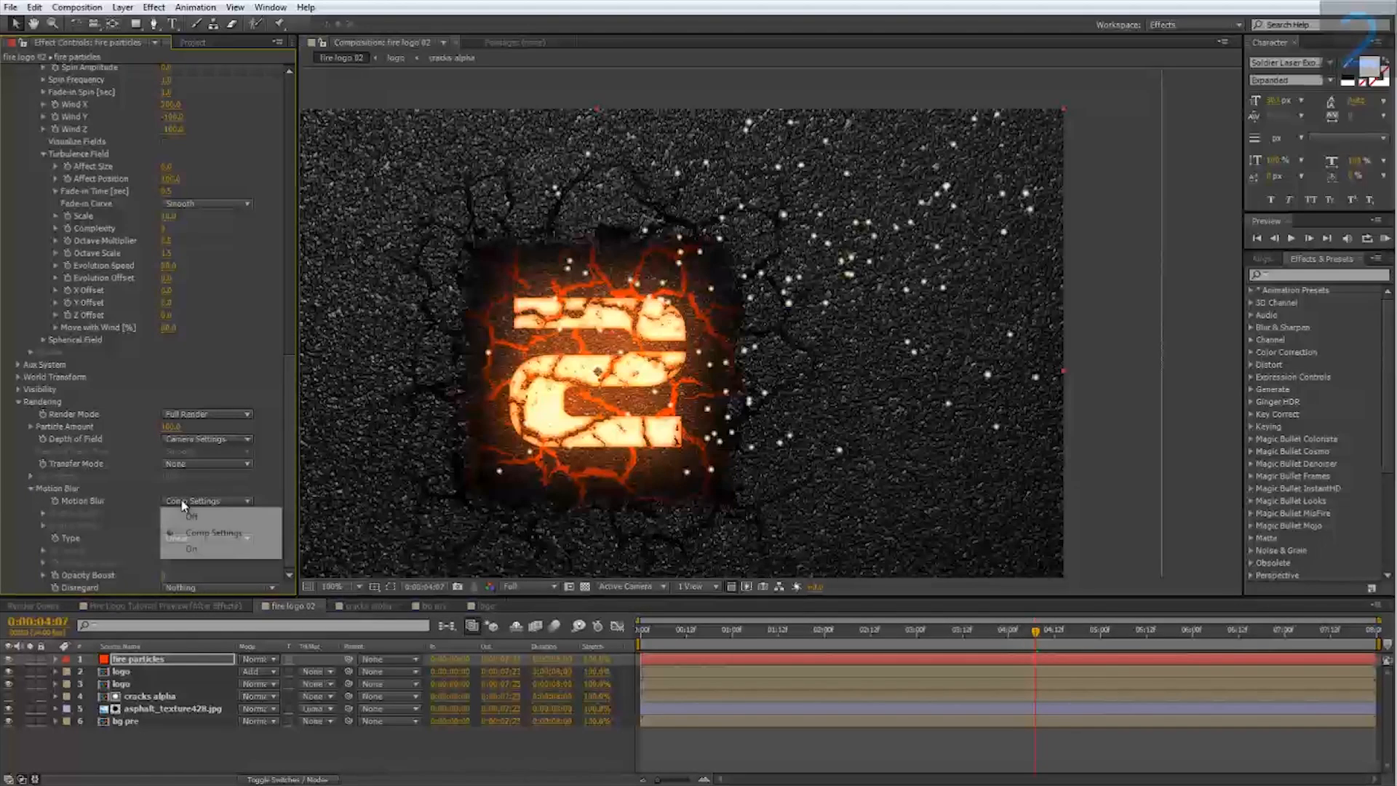
pyautogui.click(192, 550)
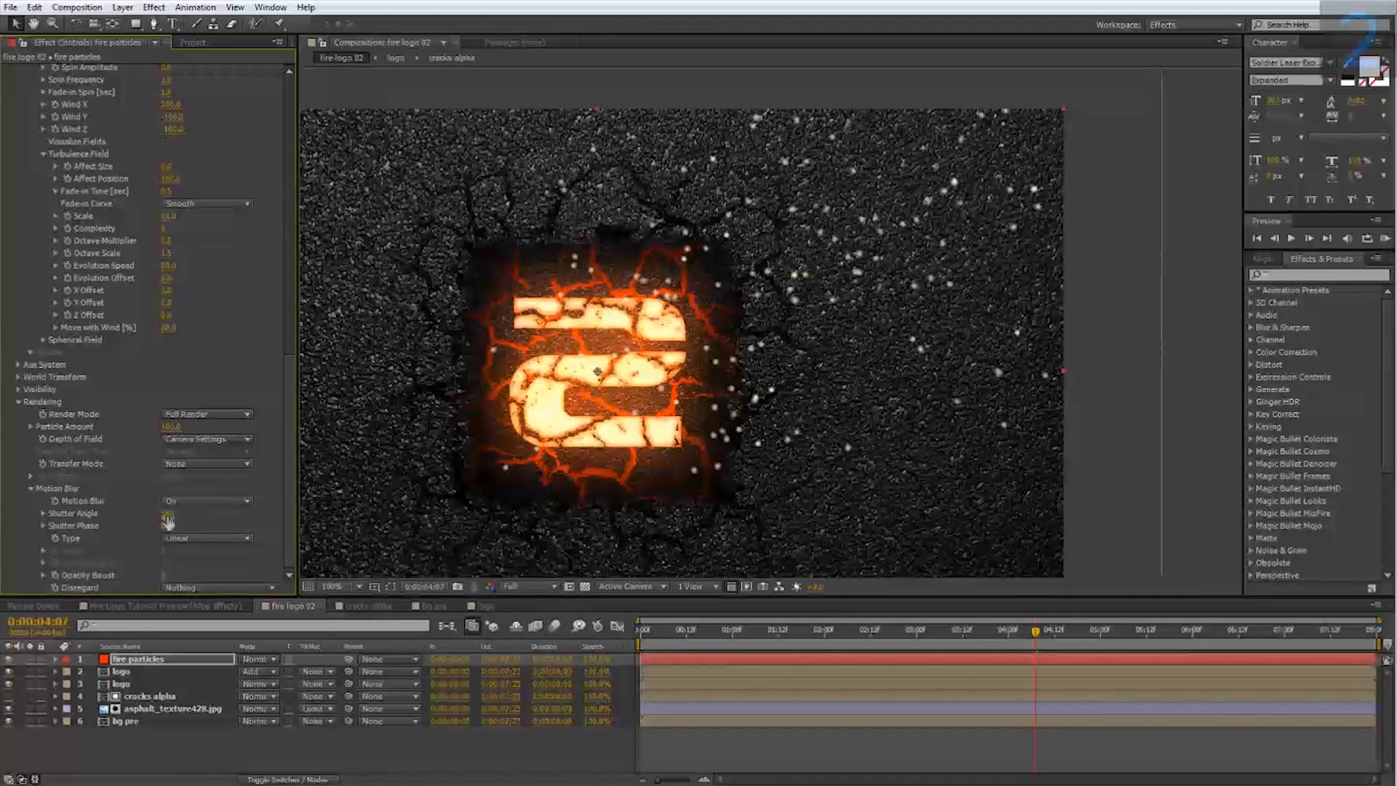
# Step: Increase the particles' motion blur Shutter Angle and raise Opacity Boost to 18 to get brighter, longer streaks
pyautogui.click(167, 515)
pyautogui.moveTo(168, 516); pyautogui.dragTo(520, 513)
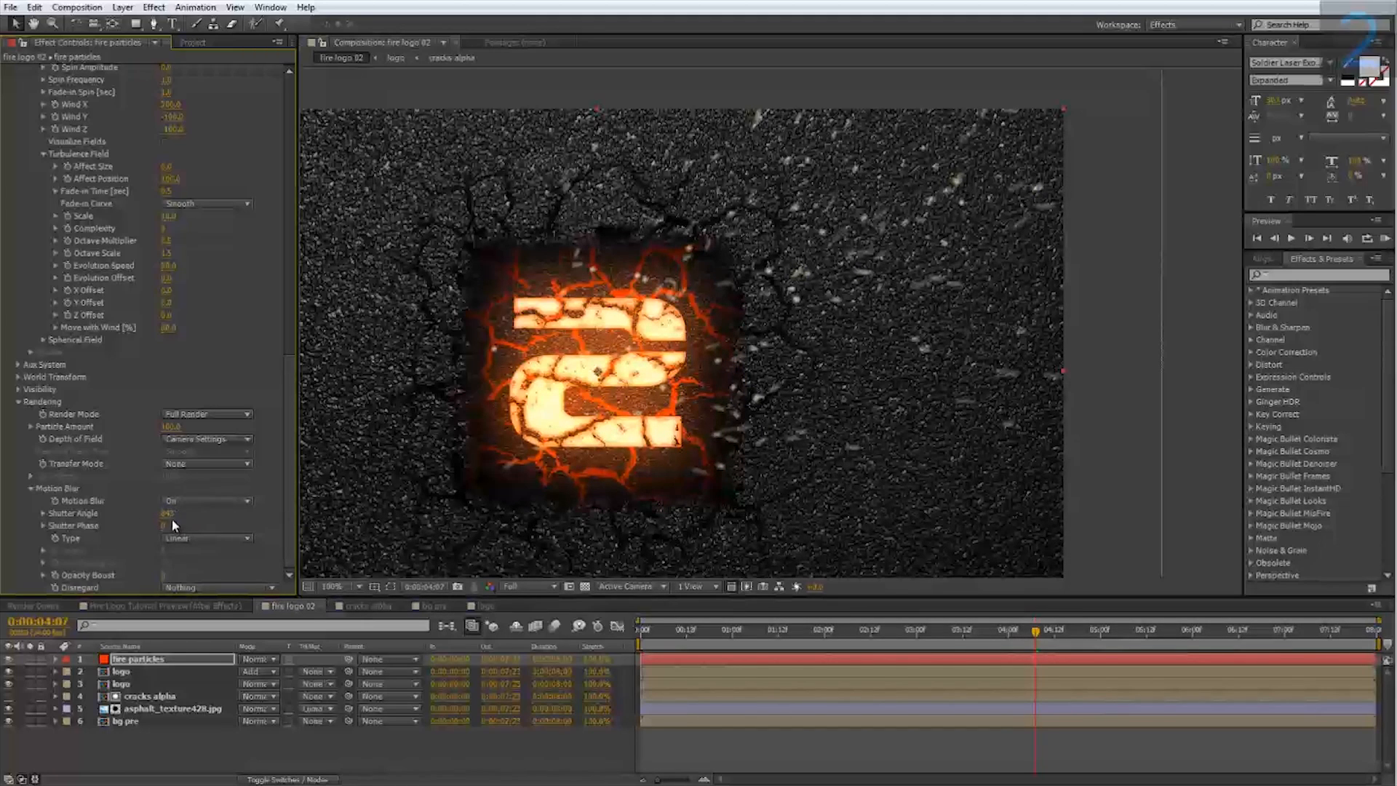
pyautogui.click(170, 515)
pyautogui.write('480')
pyautogui.press('Return')
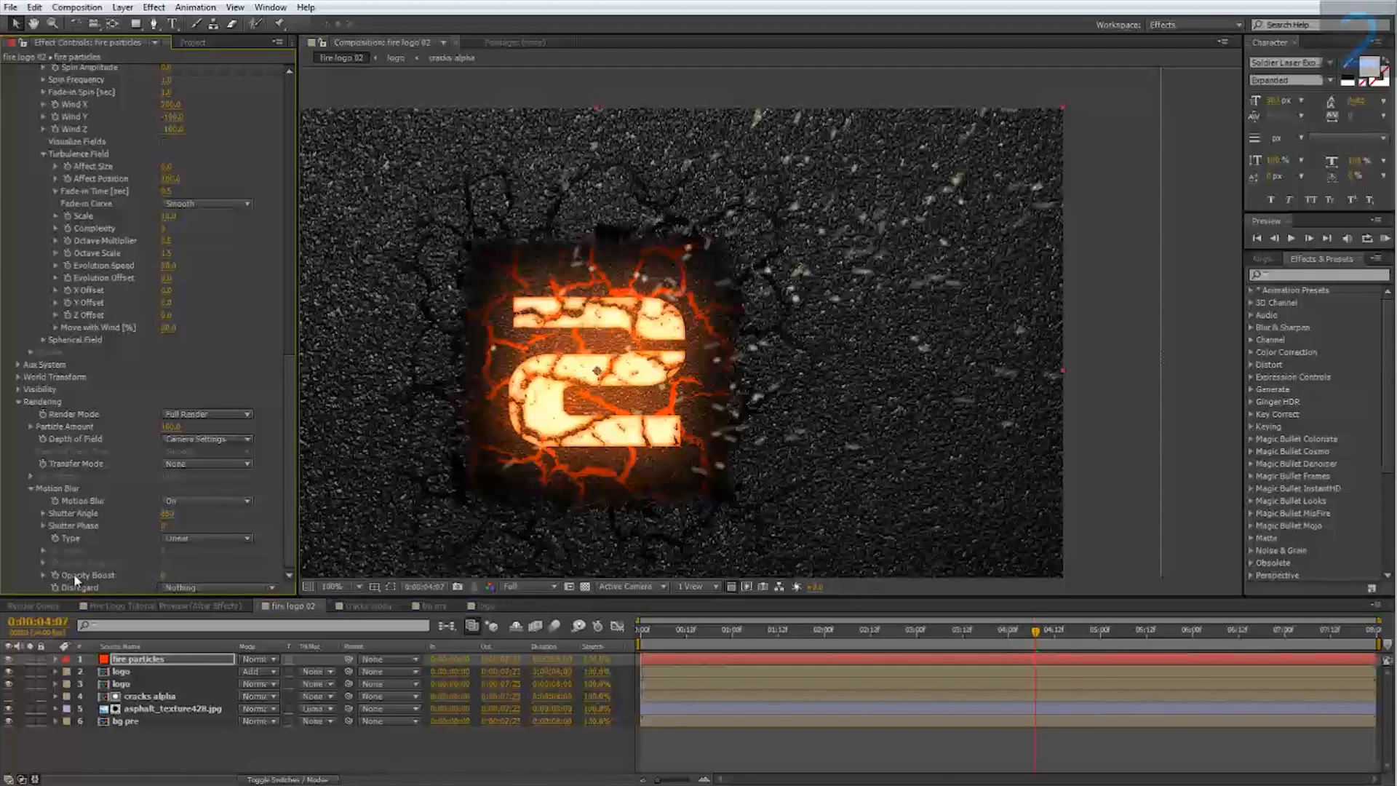
pyautogui.moveTo(163, 575); pyautogui.dragTo(173, 579)
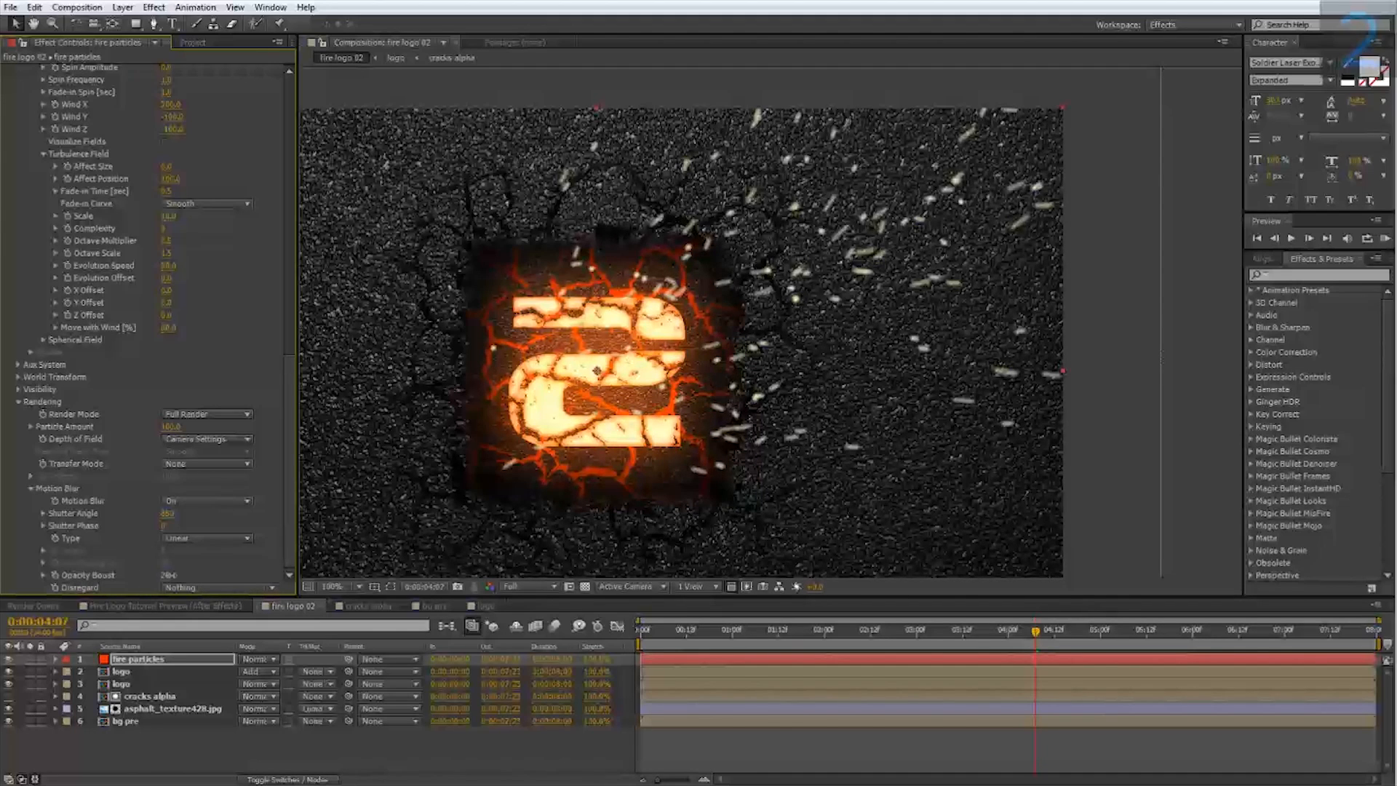
pyautogui.moveTo(169, 575); pyautogui.dragTo(168, 575)
# Step: Add a Stylize Glow effect to the fire particles layer
pyautogui.rightClick(158, 657)
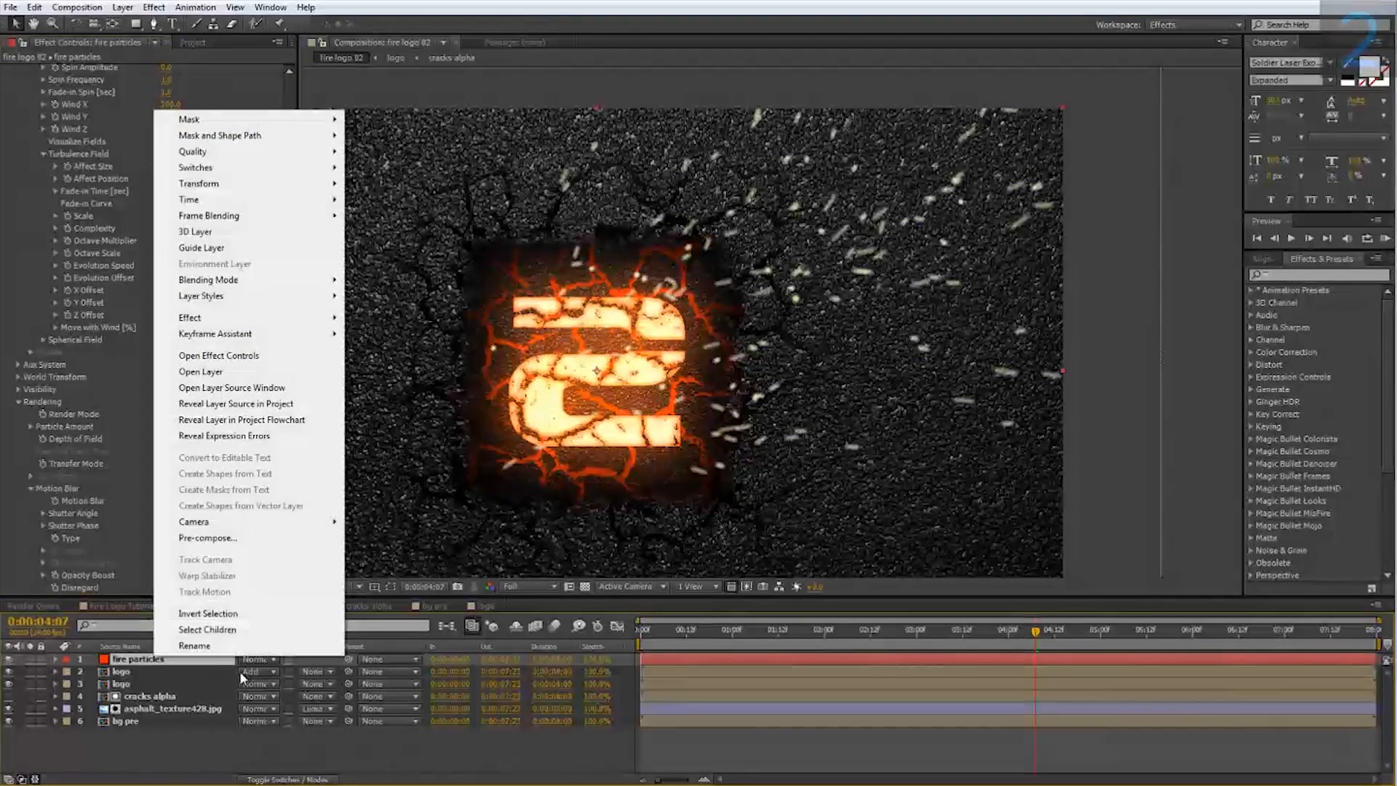
pyautogui.moveTo(257, 328)
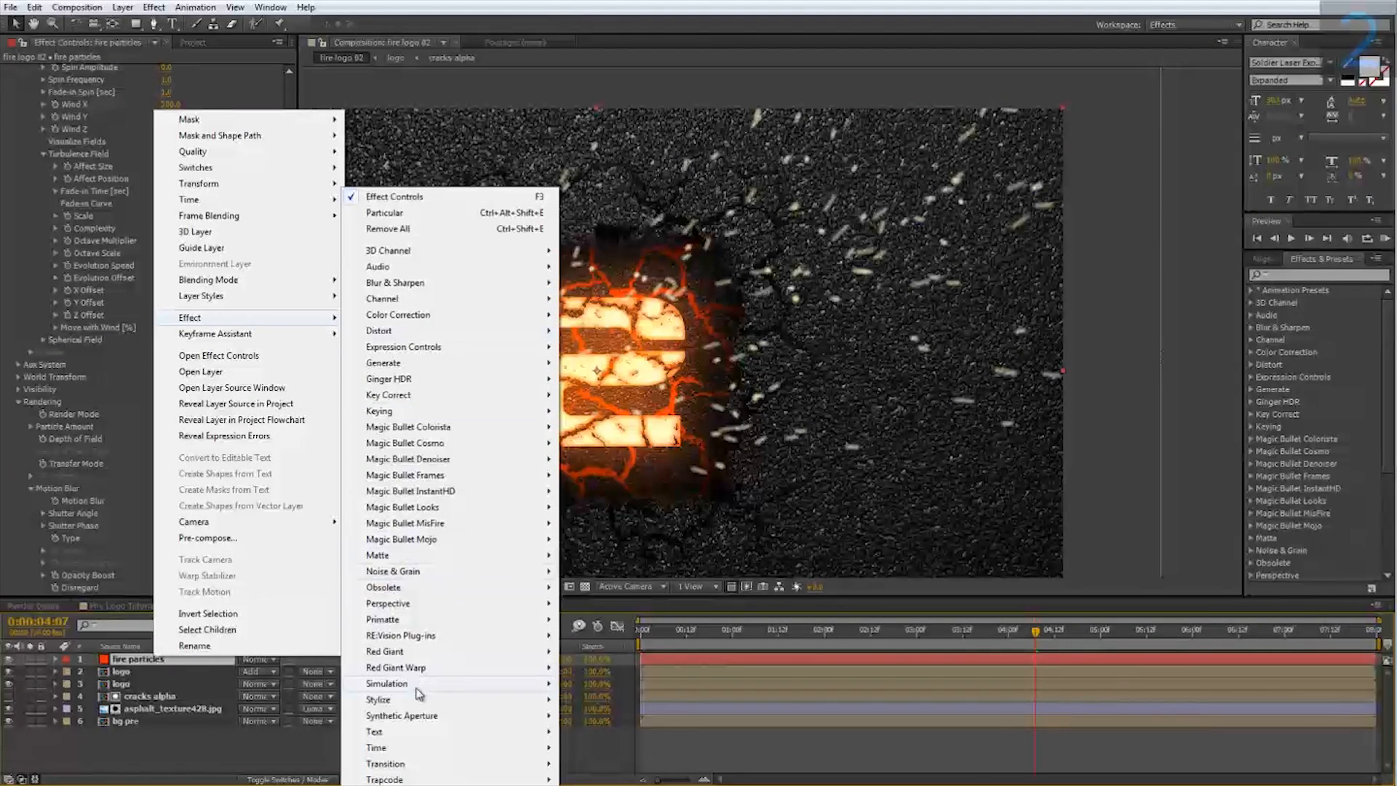
pyautogui.moveTo(411, 701)
pyautogui.click(617, 572)
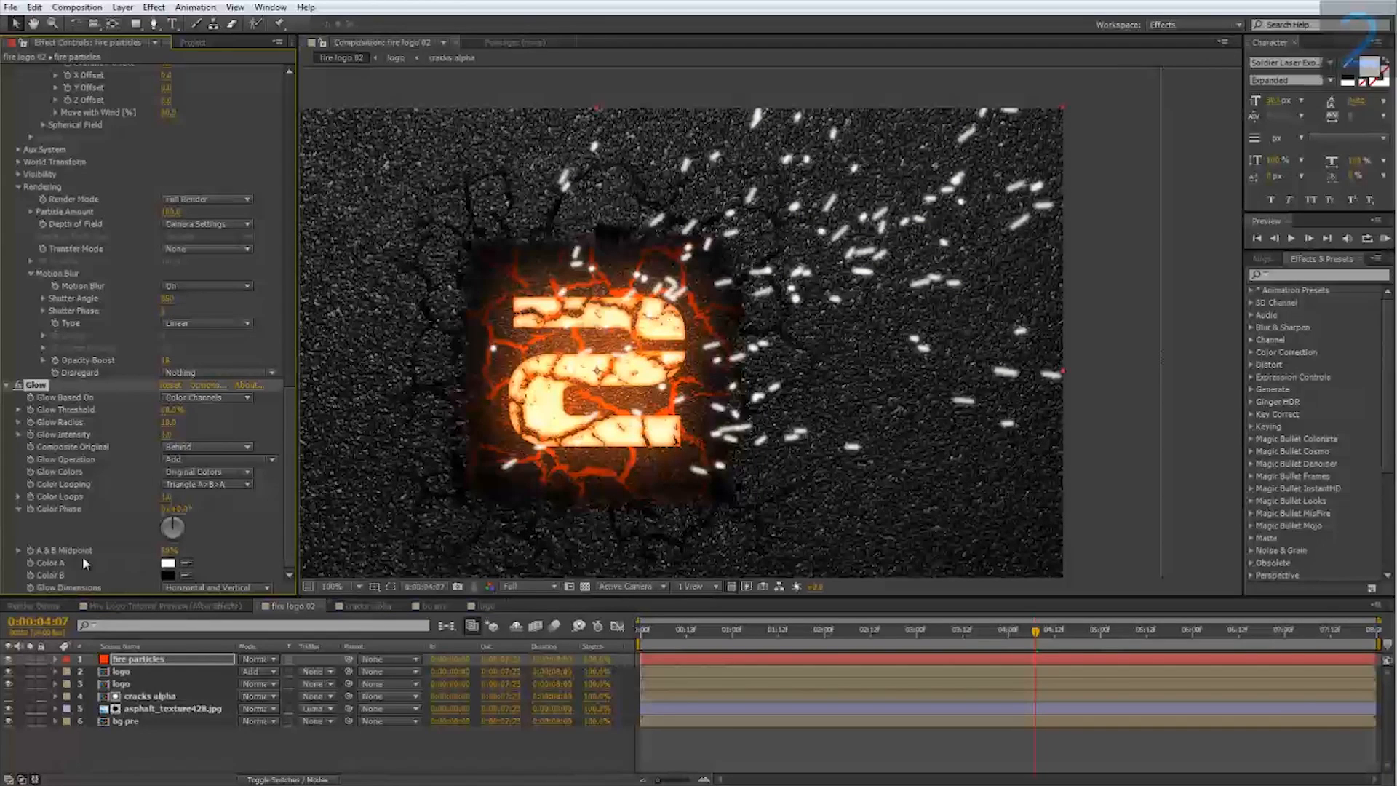
# Step: Set the Glow's Color A to an orange sampled from the logo, adjusted to be fully saturated and bright
pyautogui.click(186, 565)
pyautogui.click(595, 395)
pyautogui.click(168, 563)
pyautogui.click(921, 648)
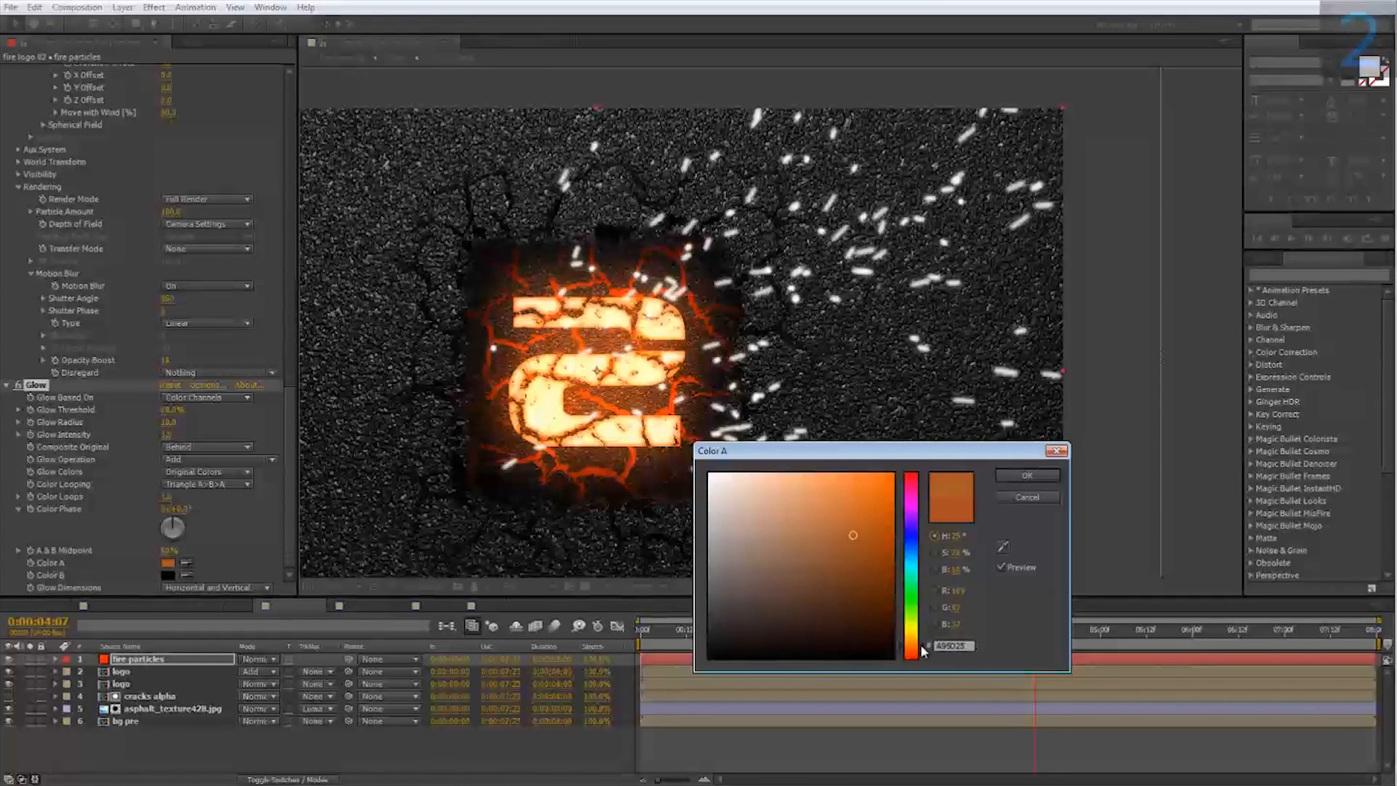
pyautogui.moveTo(853, 535); pyautogui.dragTo(912, 527)
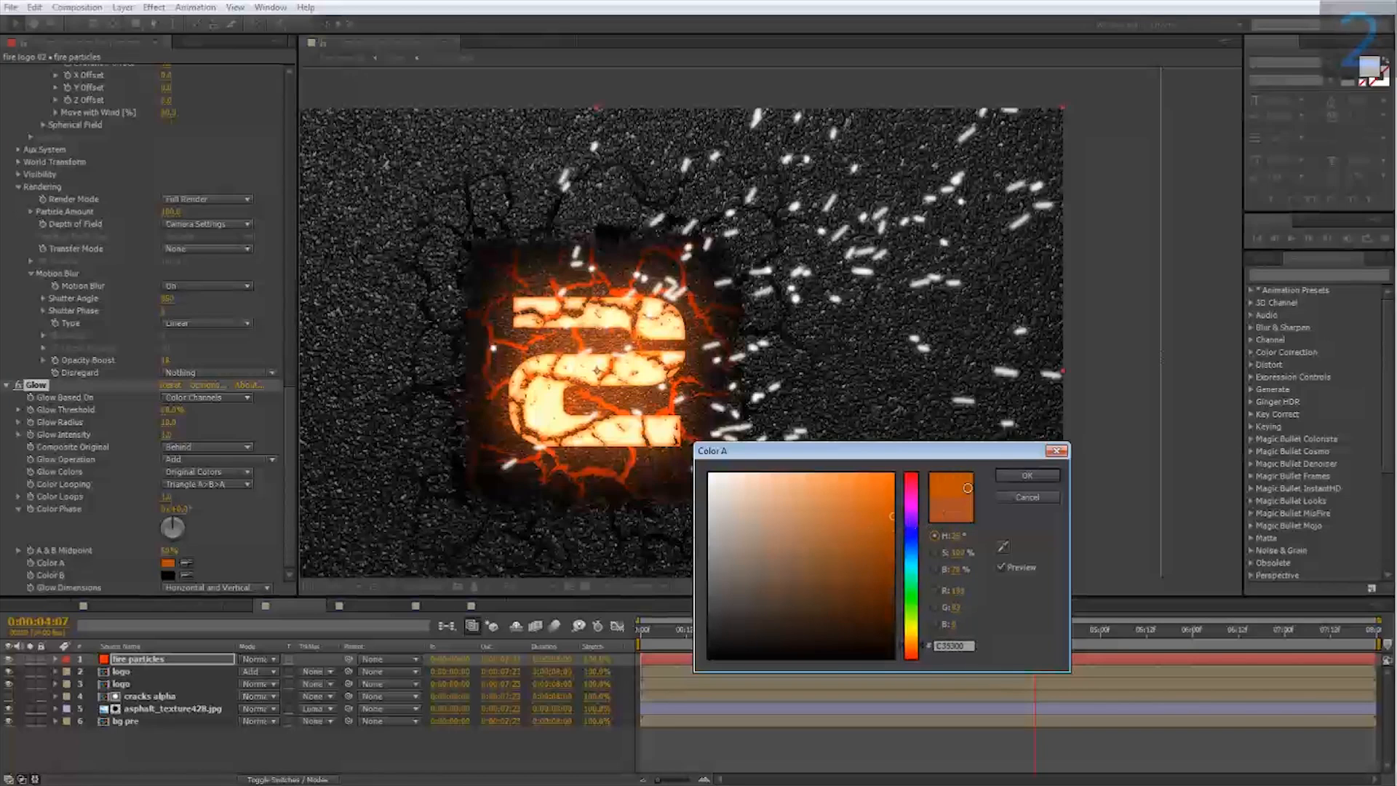
pyautogui.click(1010, 471)
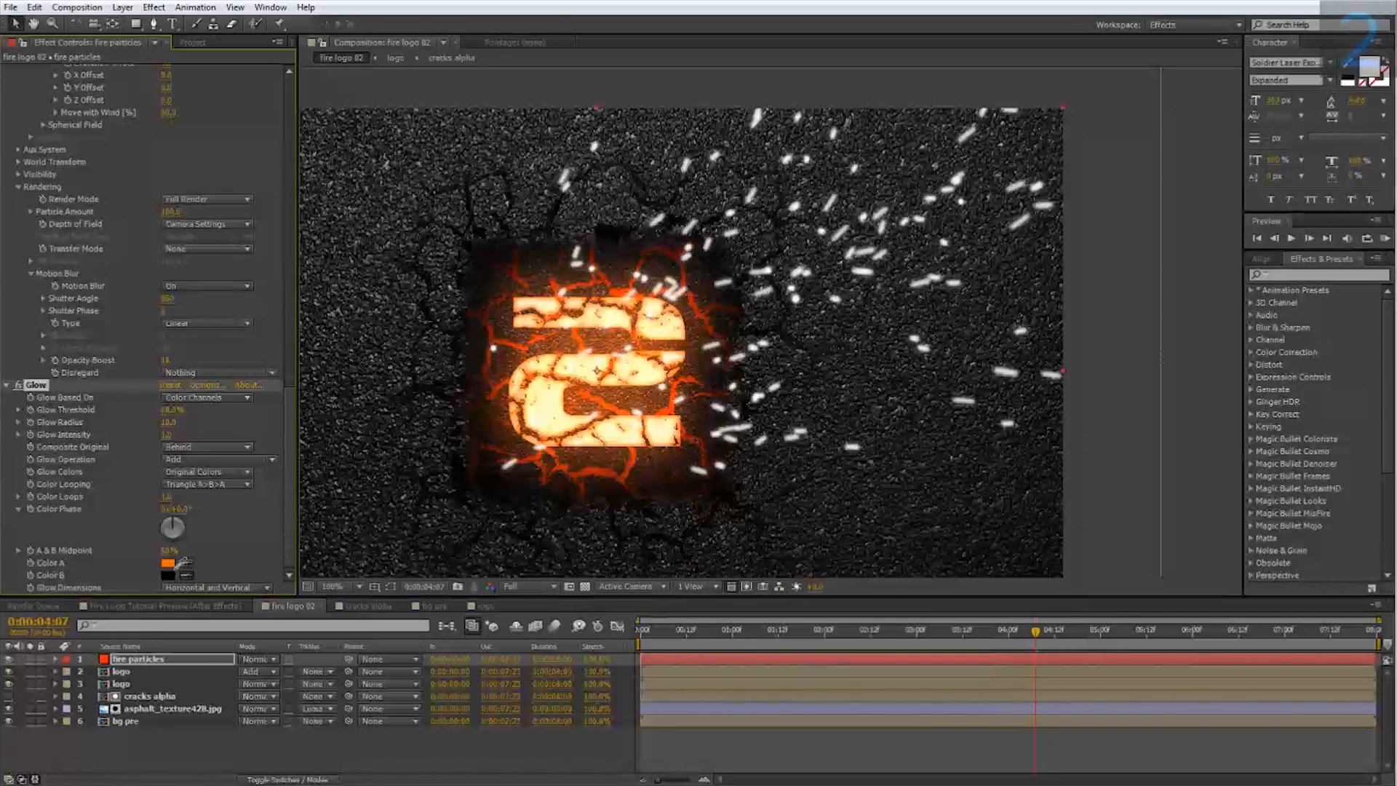
# Step: Set the Glow's Color B to the redder orange FF5A00 and switch Glow Colors to A & B Colors
pyautogui.click(168, 575)
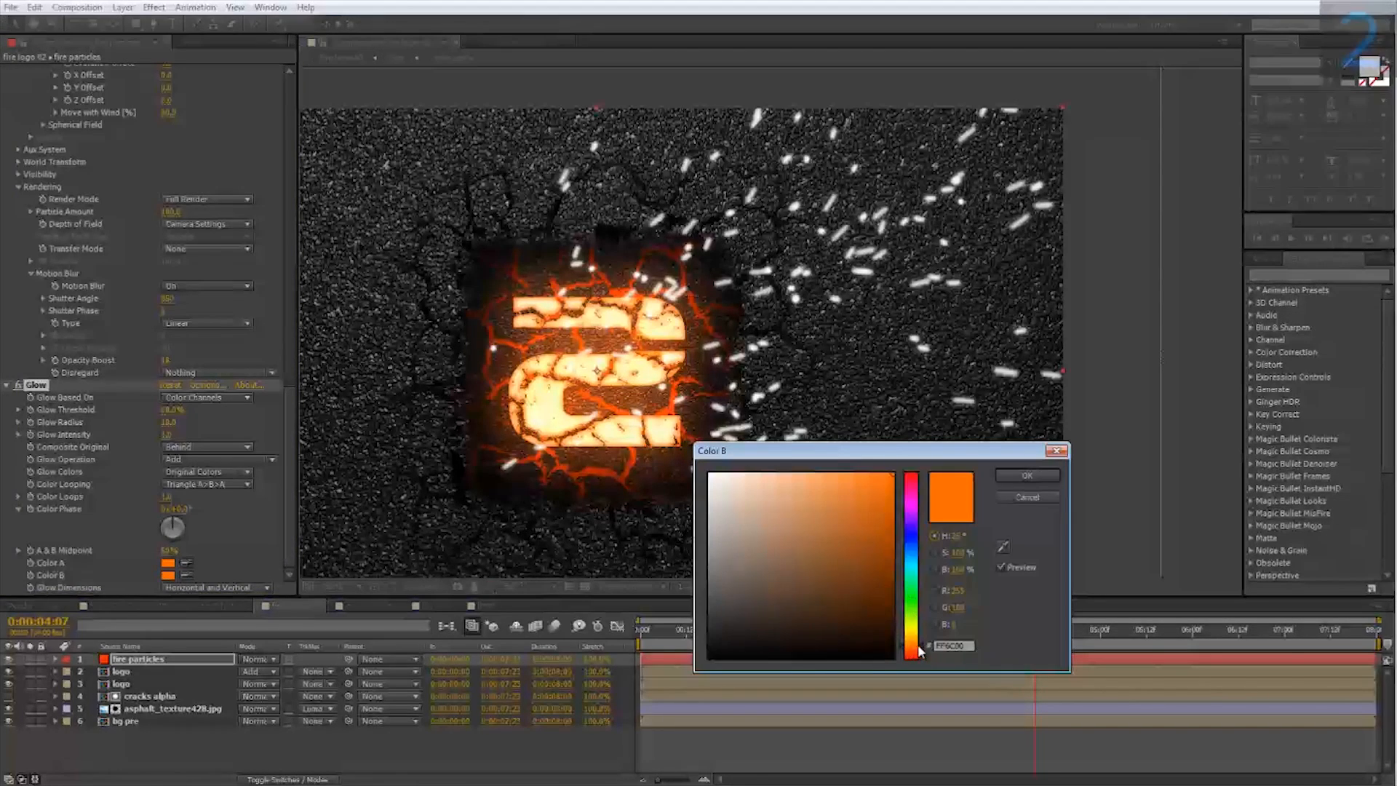
pyautogui.click(920, 648)
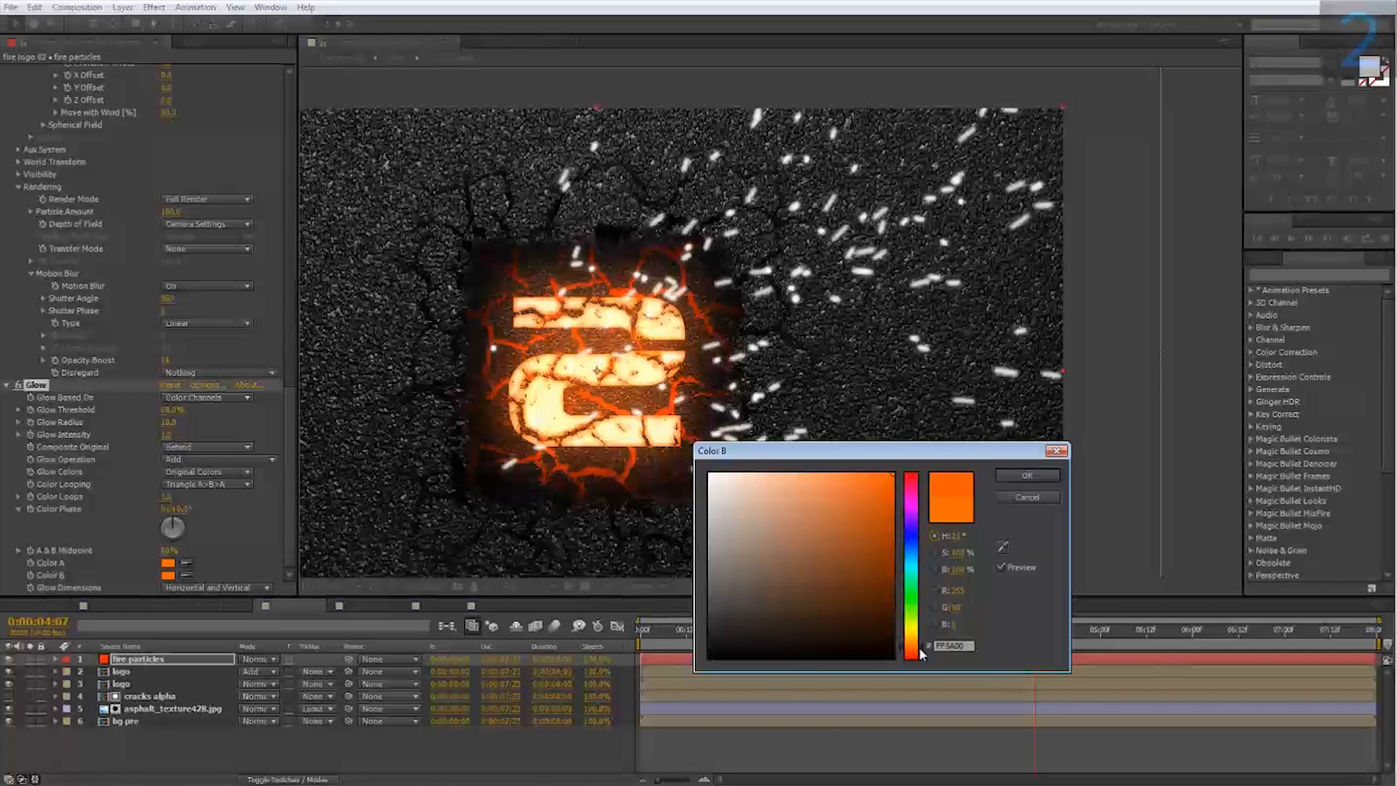
pyautogui.click(1025, 475)
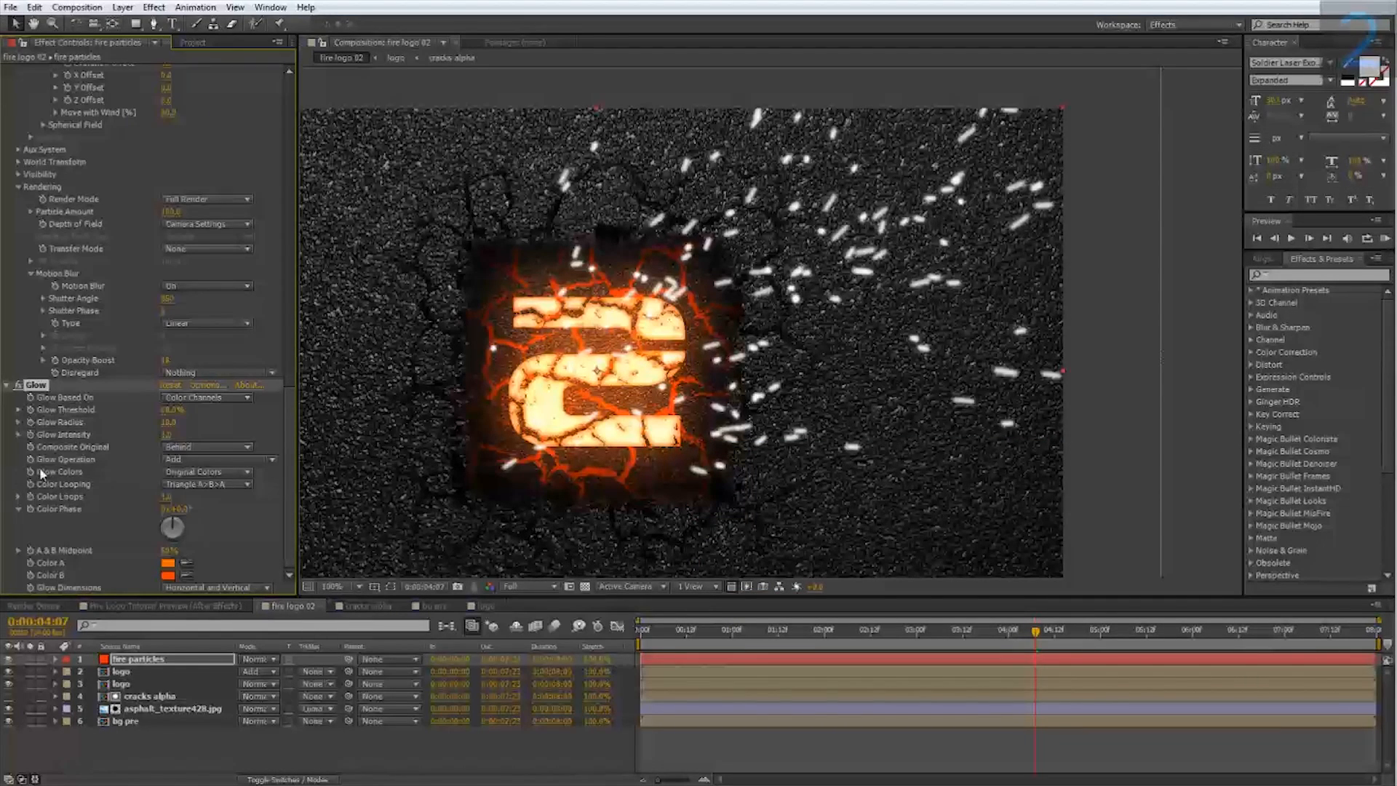
pyautogui.click(184, 473)
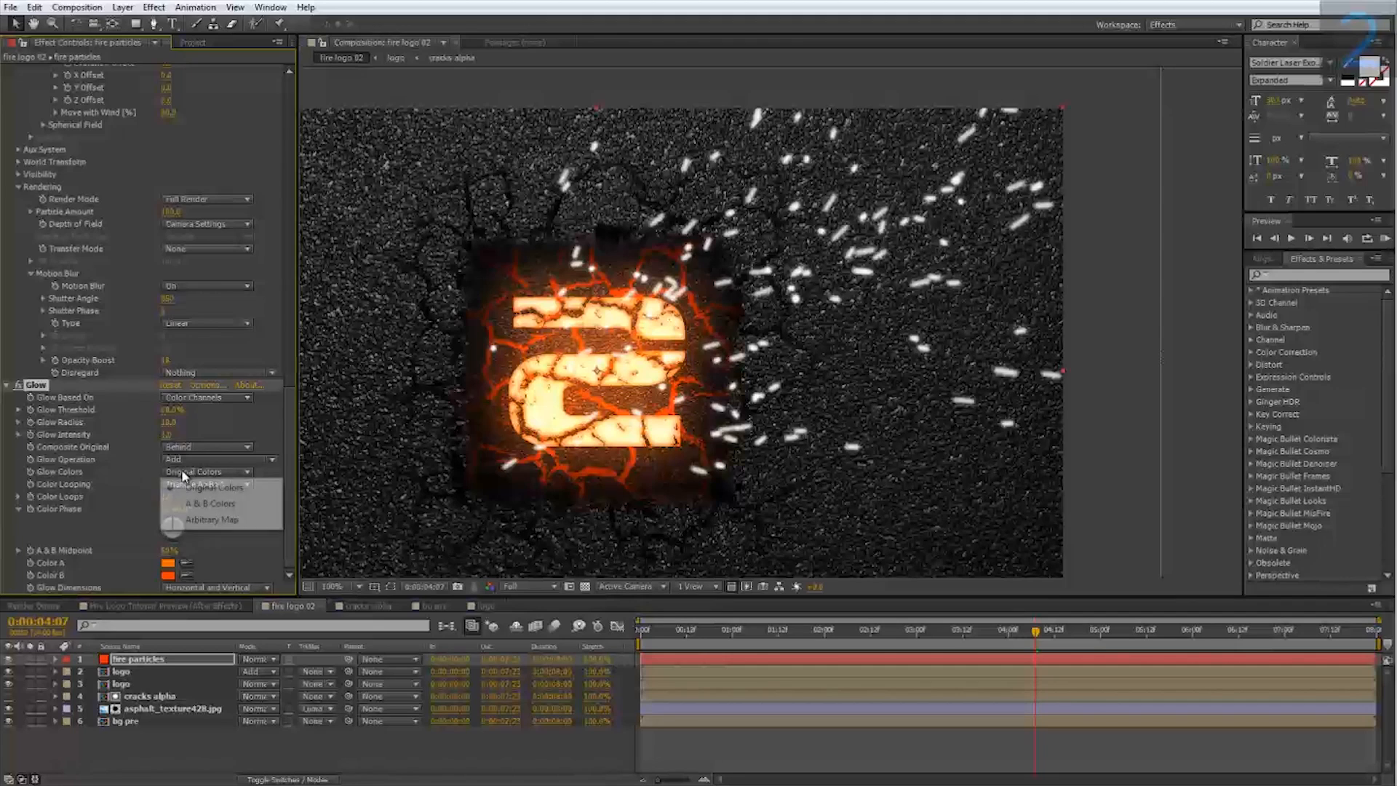
pyautogui.click(200, 504)
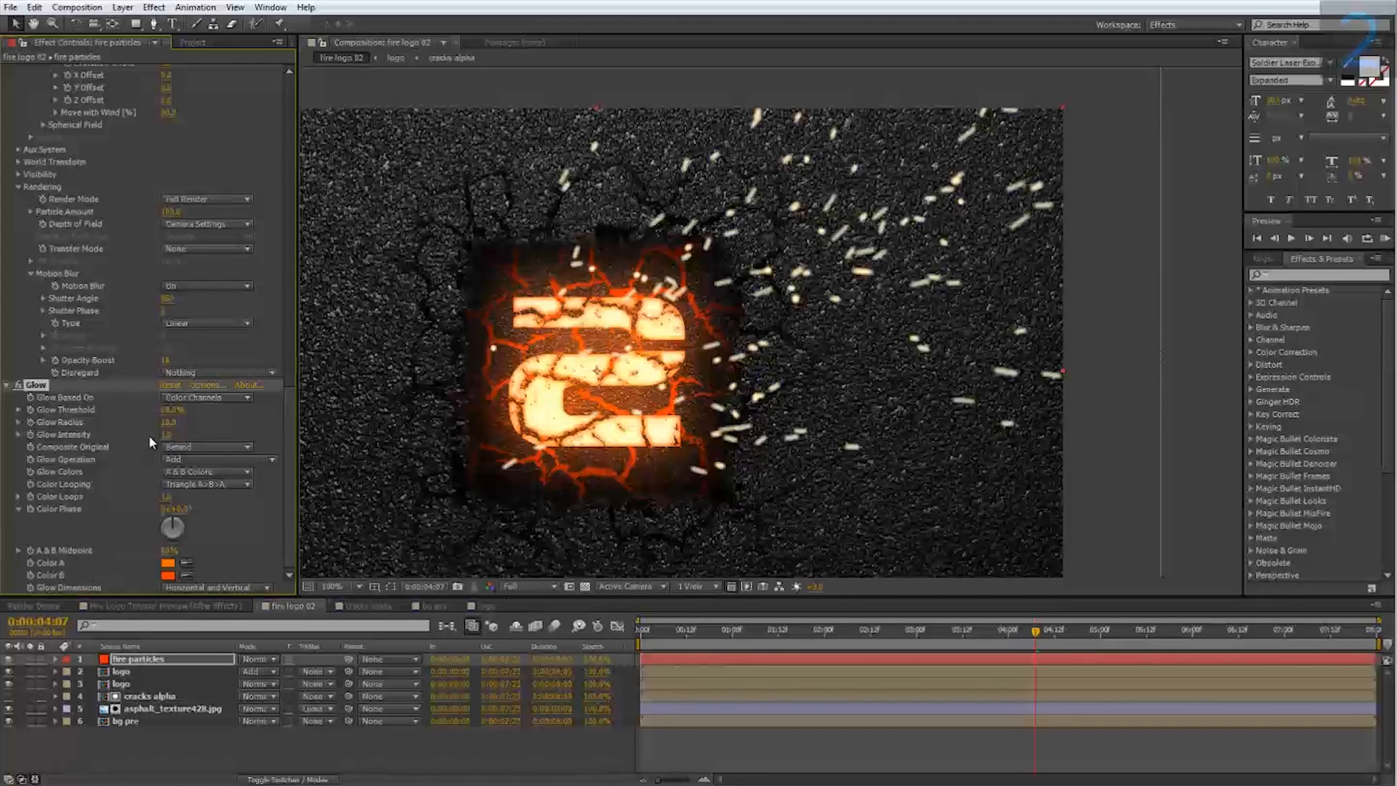
# Step: Lower the Glow Threshold to 0% and set the fire particles layer's blending mode to Add
pyautogui.moveTo(172, 414); pyautogui.dragTo(64, 409)
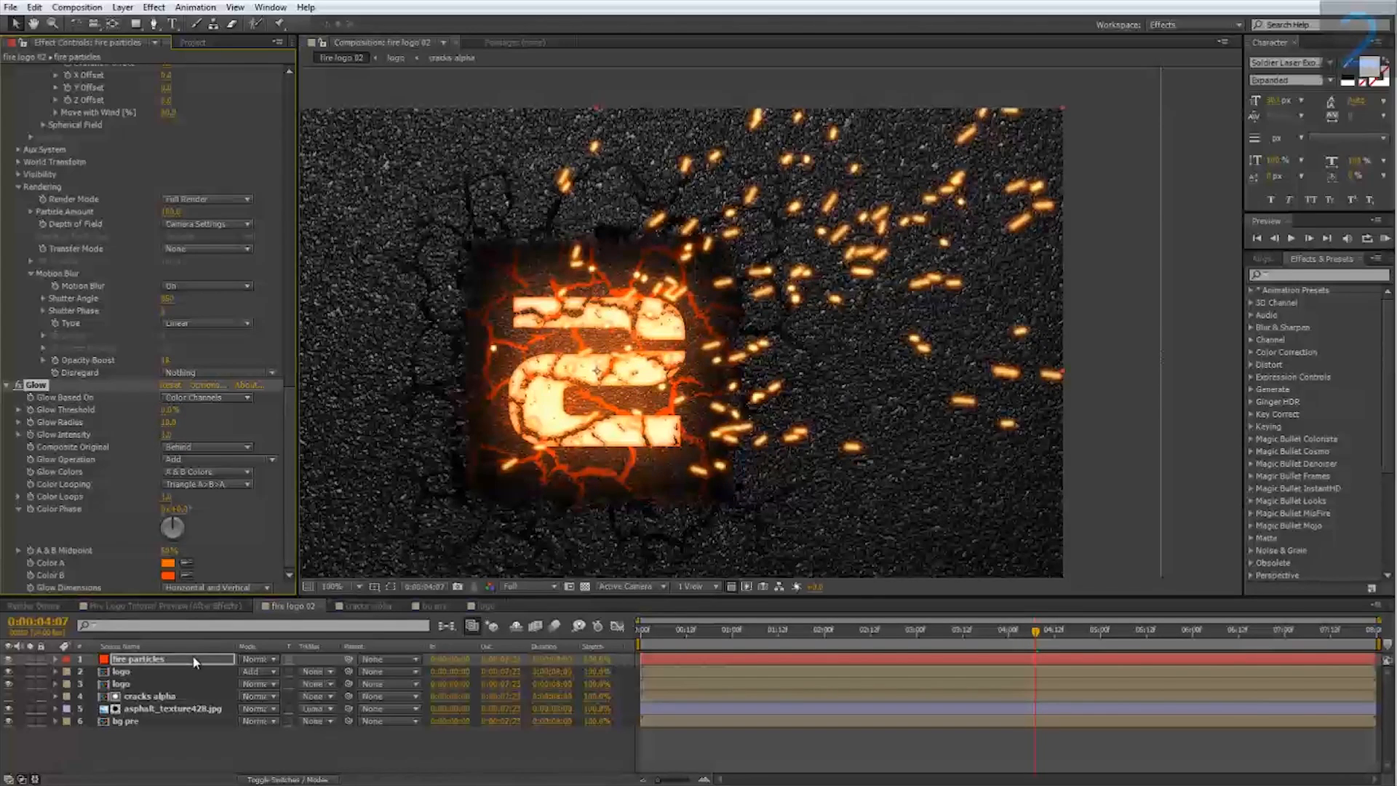
pyautogui.click(245, 663)
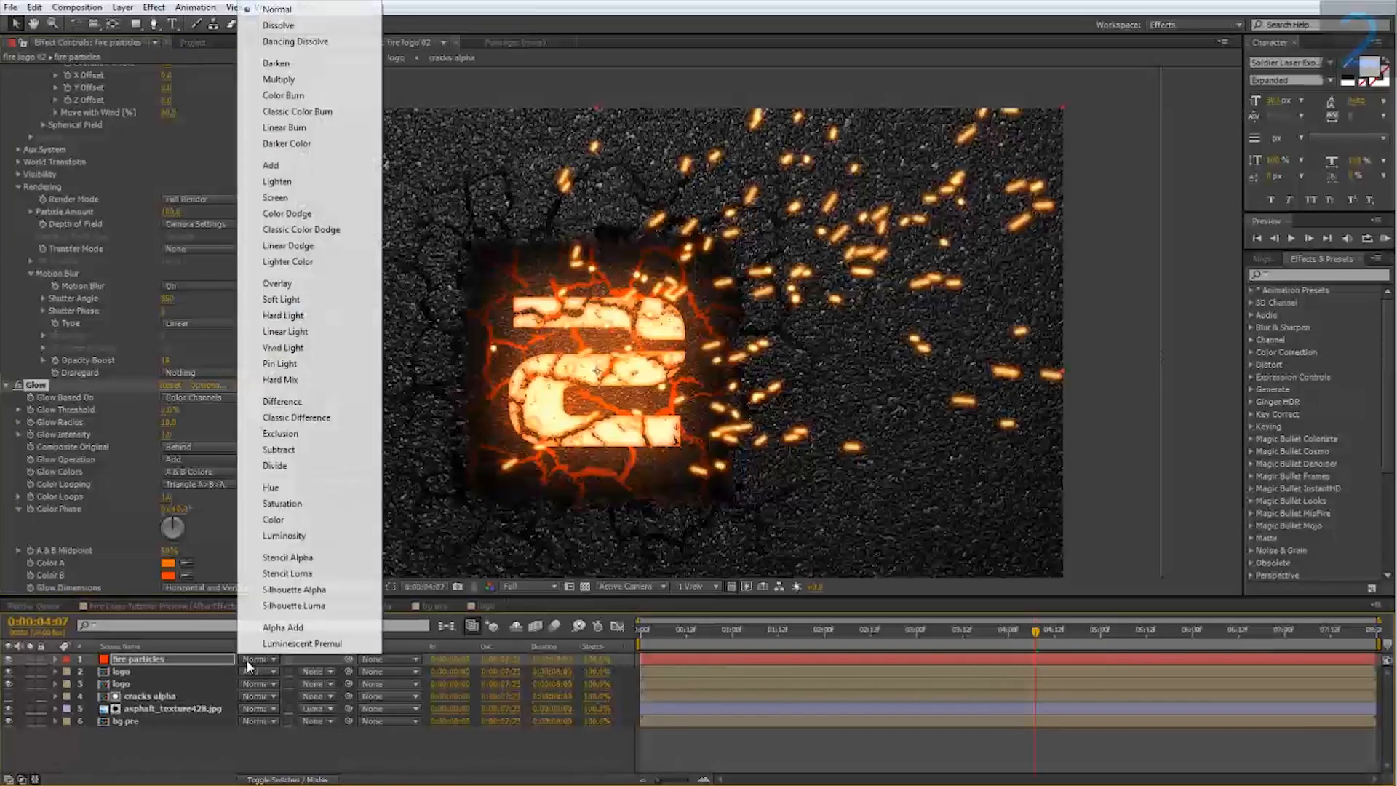
pyautogui.click(286, 168)
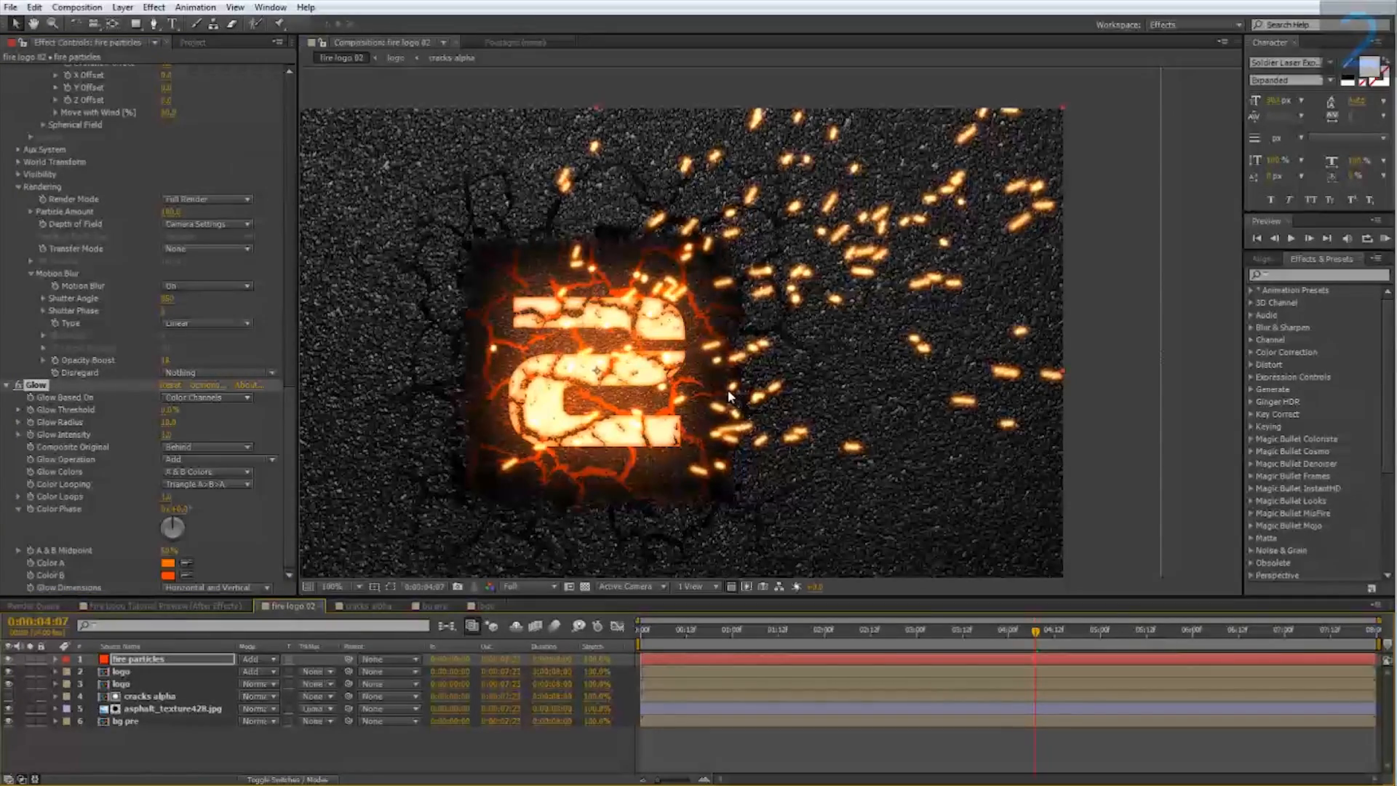
# Step: Increase the Glow Radius on the fire particles to 27
pyautogui.scroll(3, 728, 391)
pyautogui.scroll(-3, 720, 386)
pyautogui.moveTo(715, 381); pyautogui.dragTo(630, 398)
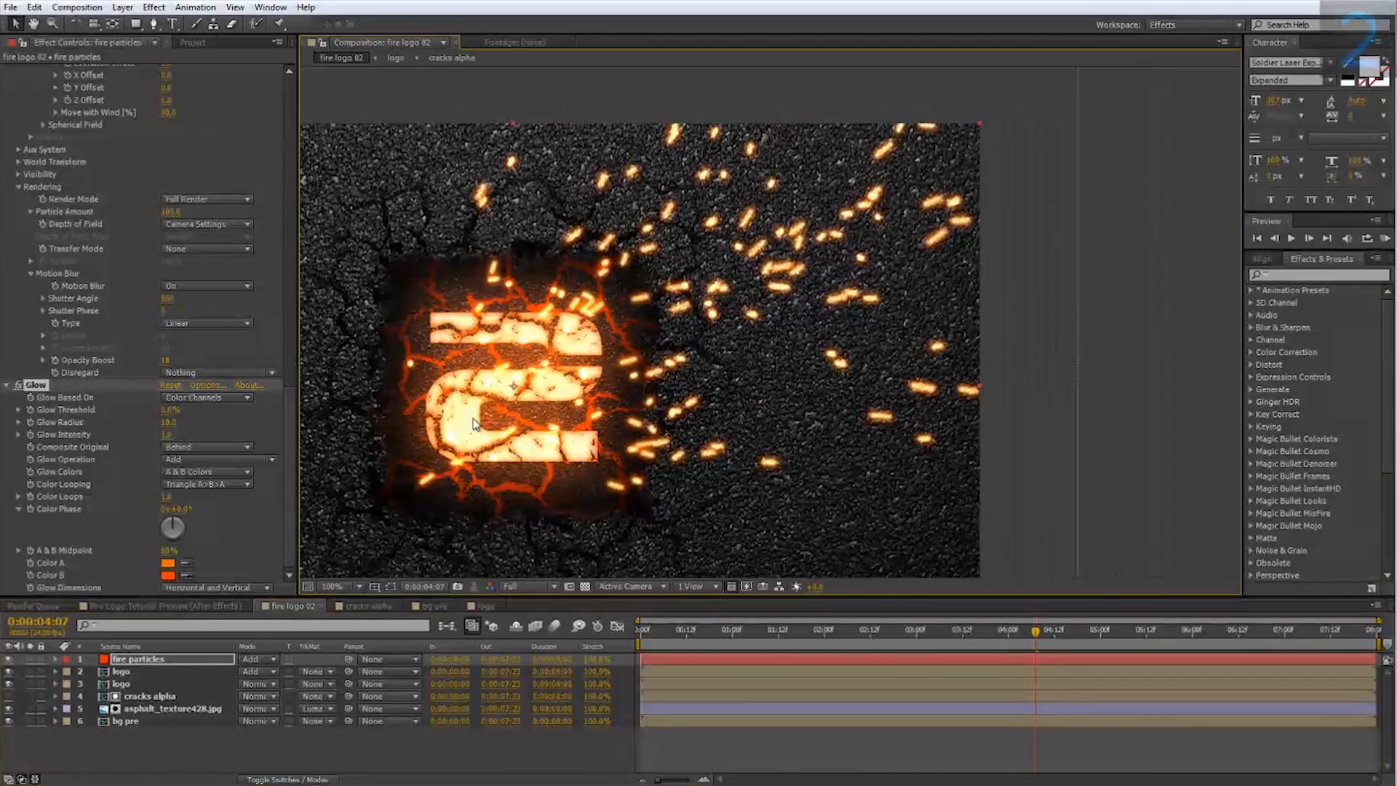
pyautogui.moveTo(166, 422); pyautogui.dragTo(184, 424)
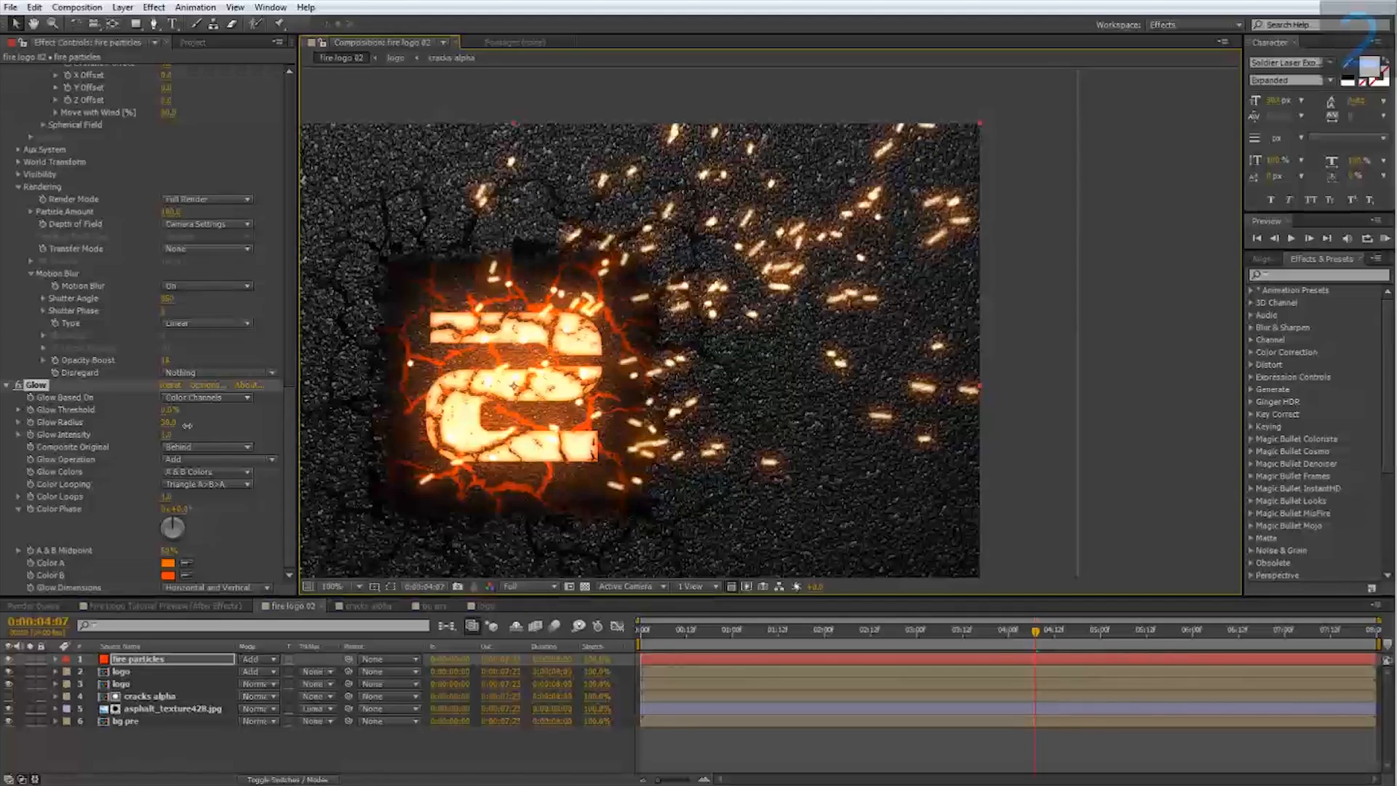
pyautogui.moveTo(630, 424); pyautogui.dragTo(706, 413)
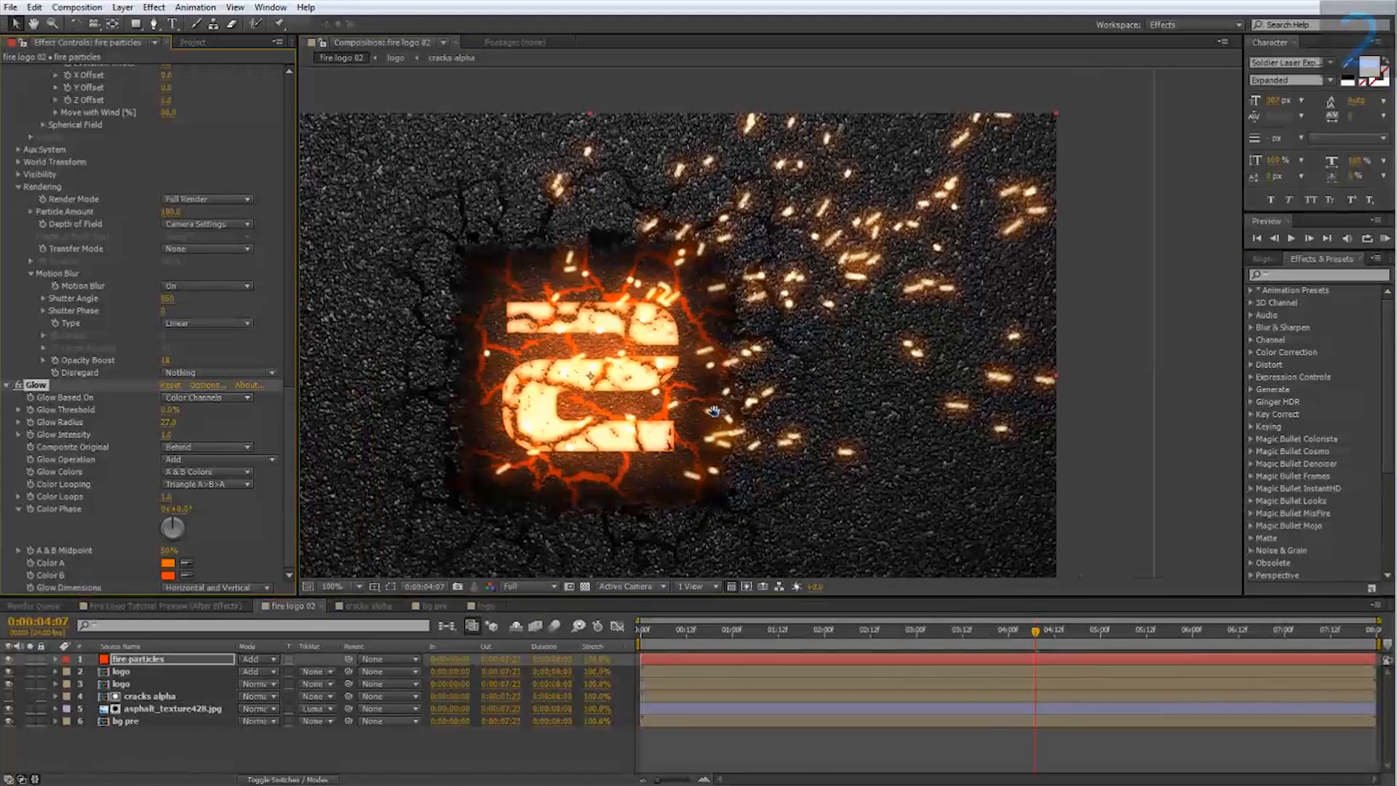
# Step: Examine the spark colours up close in the Fire Logo Tutorial Preview composition, and return to fire logo 02
pyautogui.click(166, 606)
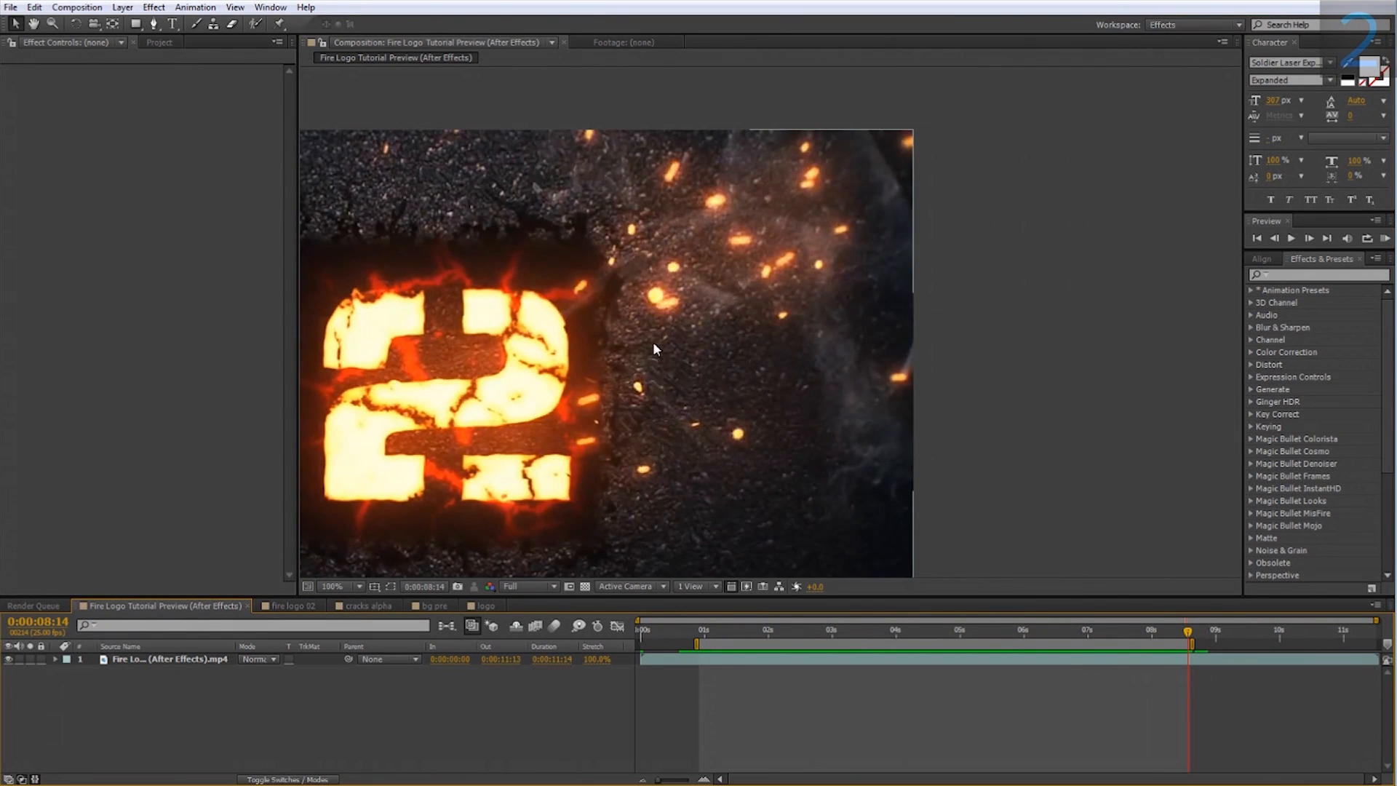
pyautogui.scroll(1, 664, 281)
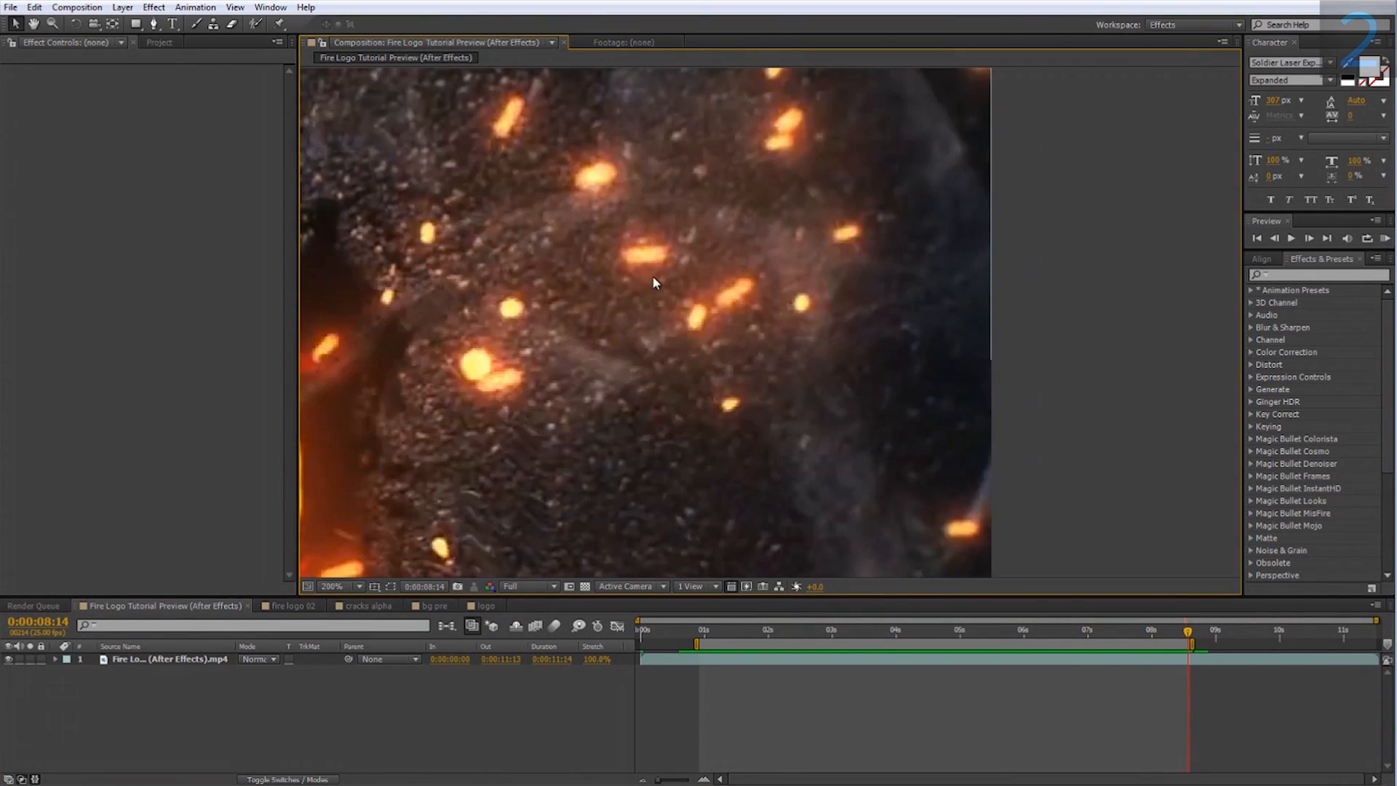
pyautogui.click(290, 605)
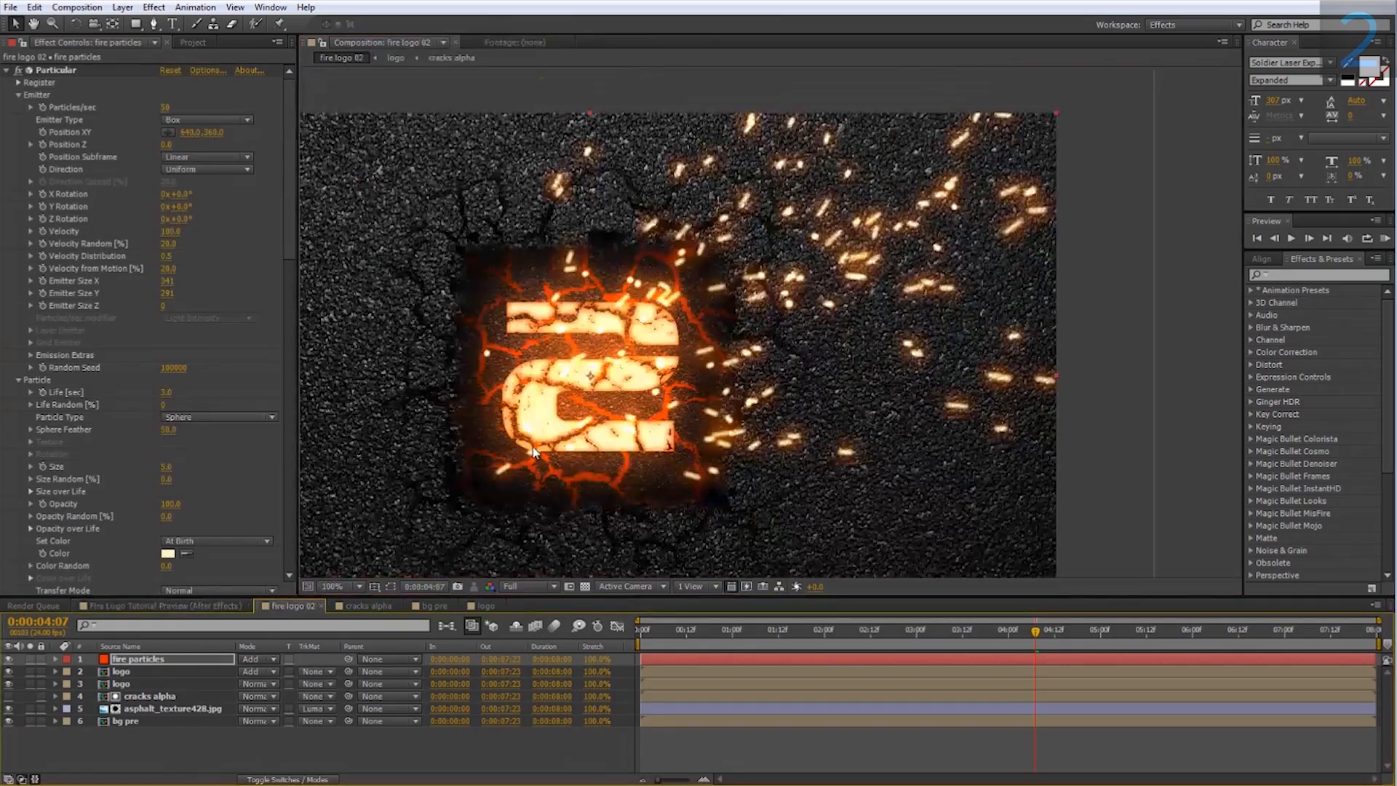
# Step: Change the Particular particle Color from pale yellow to a warmer, more saturated light orange
pyautogui.click(169, 554)
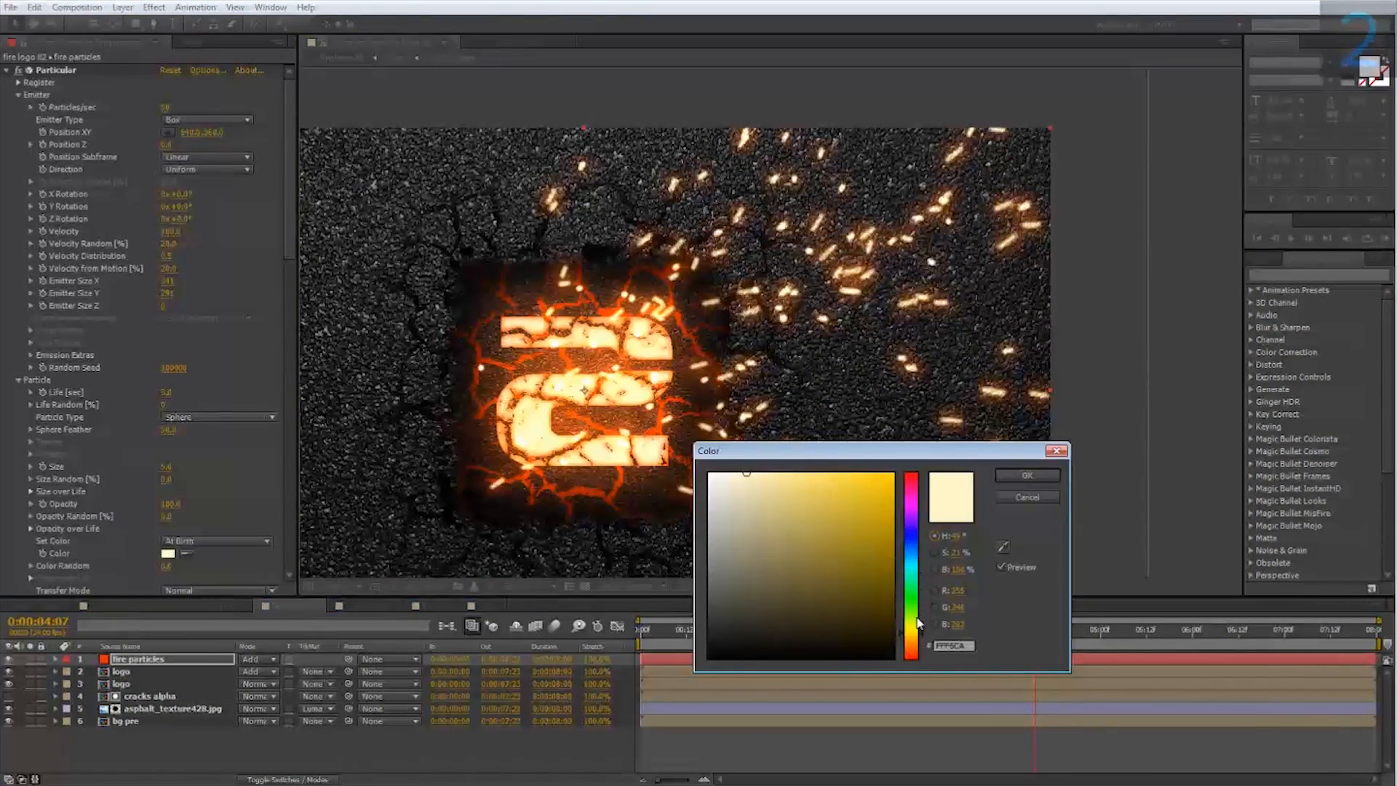
pyautogui.moveTo(922, 634); pyautogui.dragTo(923, 645)
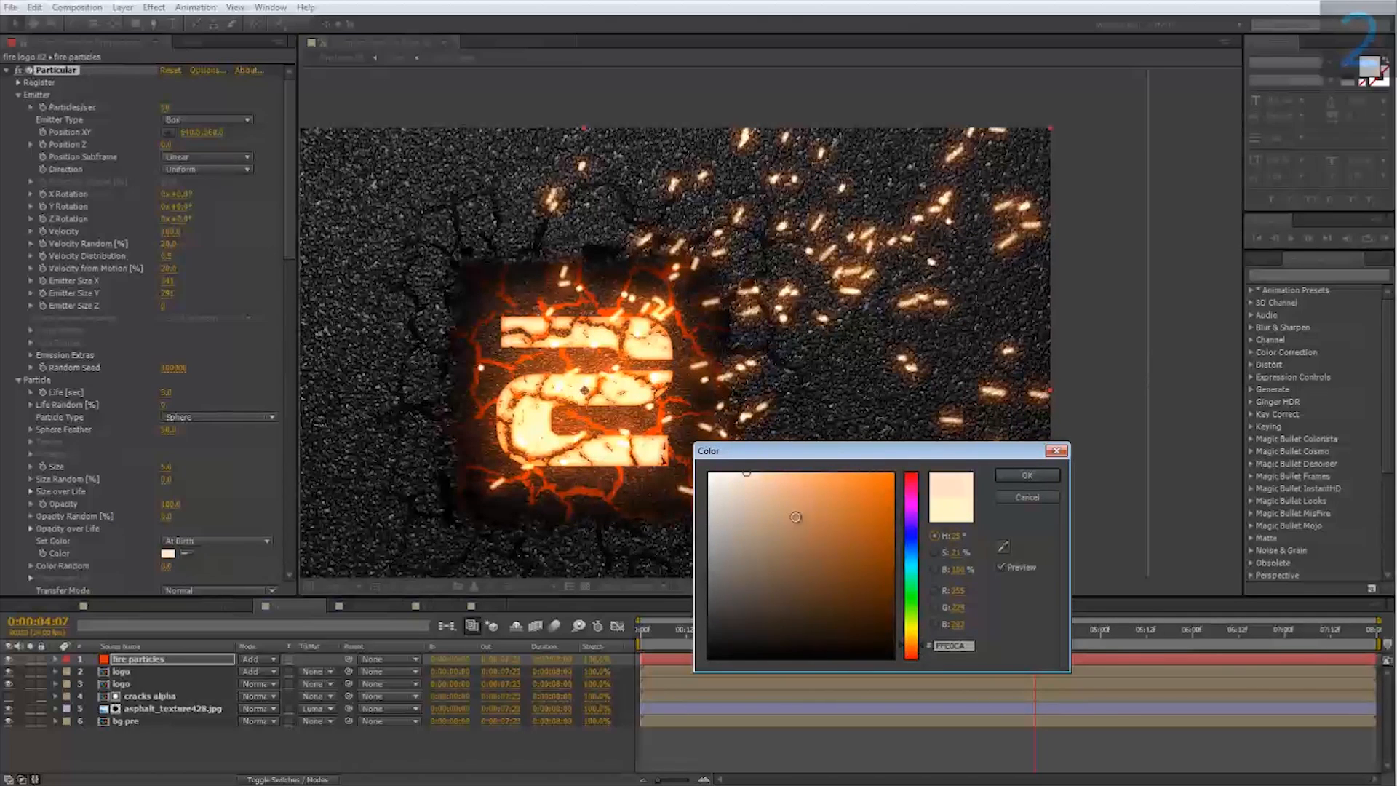
pyautogui.moveTo(795, 517)
pyautogui.mouseDown()
pyautogui.moveTo(786, 444)
pyautogui.moveTo(801, 447)
pyautogui.mouseUp()
pyautogui.click(1027, 475)
# Step: Raise the particles' motion blur Opacity Boost further in the Rendering settings
pyautogui.scroll(-3, 231, 498)
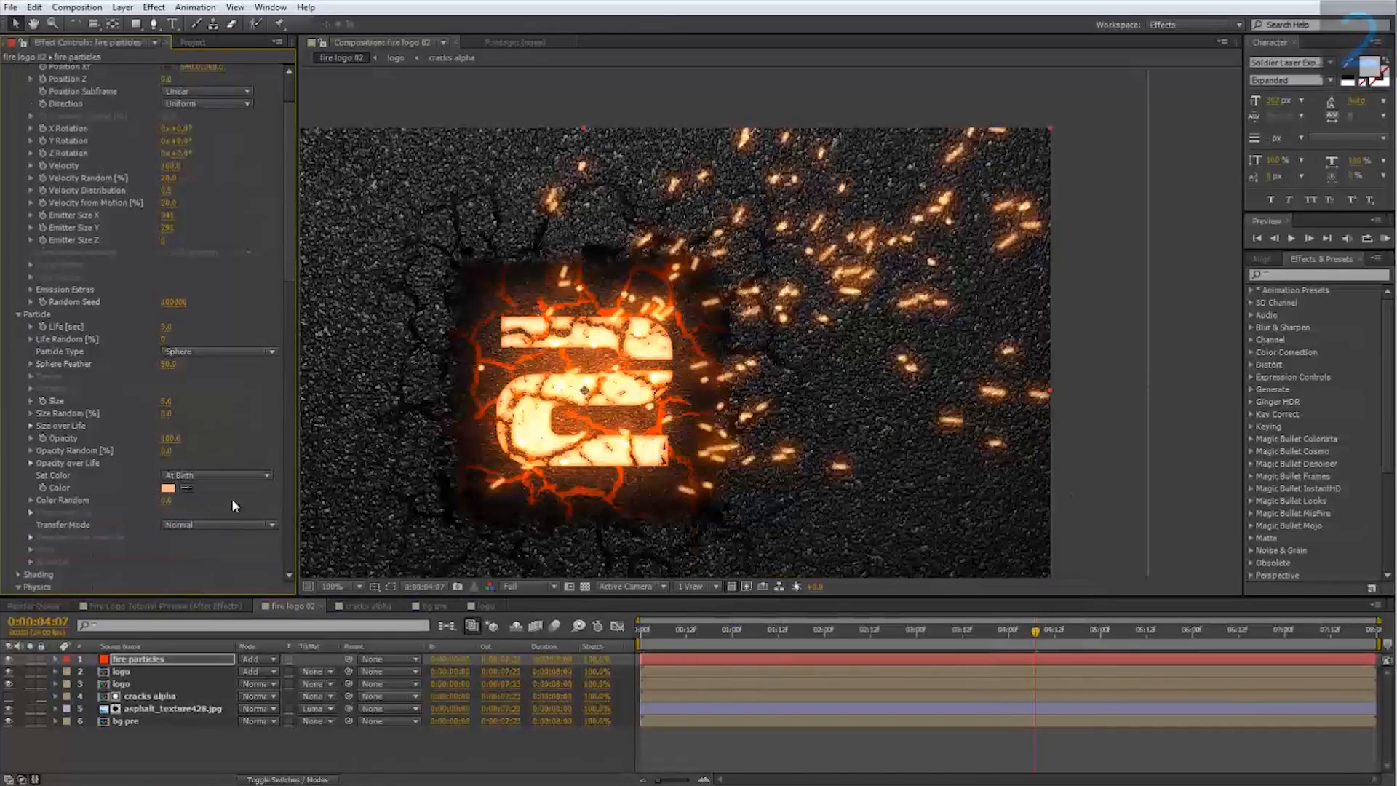
pyautogui.moveTo(291, 278); pyautogui.dragTo(289, 533)
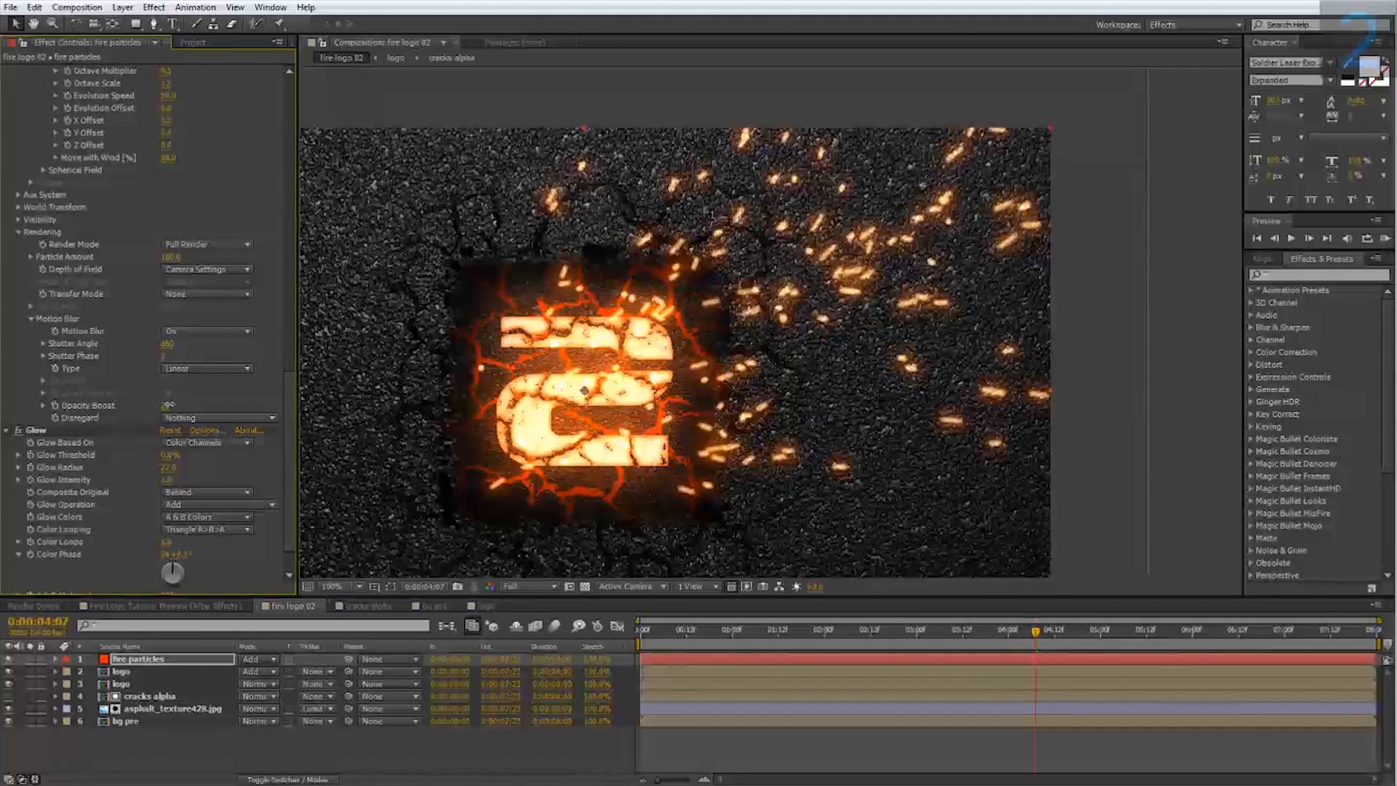
pyautogui.moveTo(173, 403); pyautogui.dragTo(178, 409)
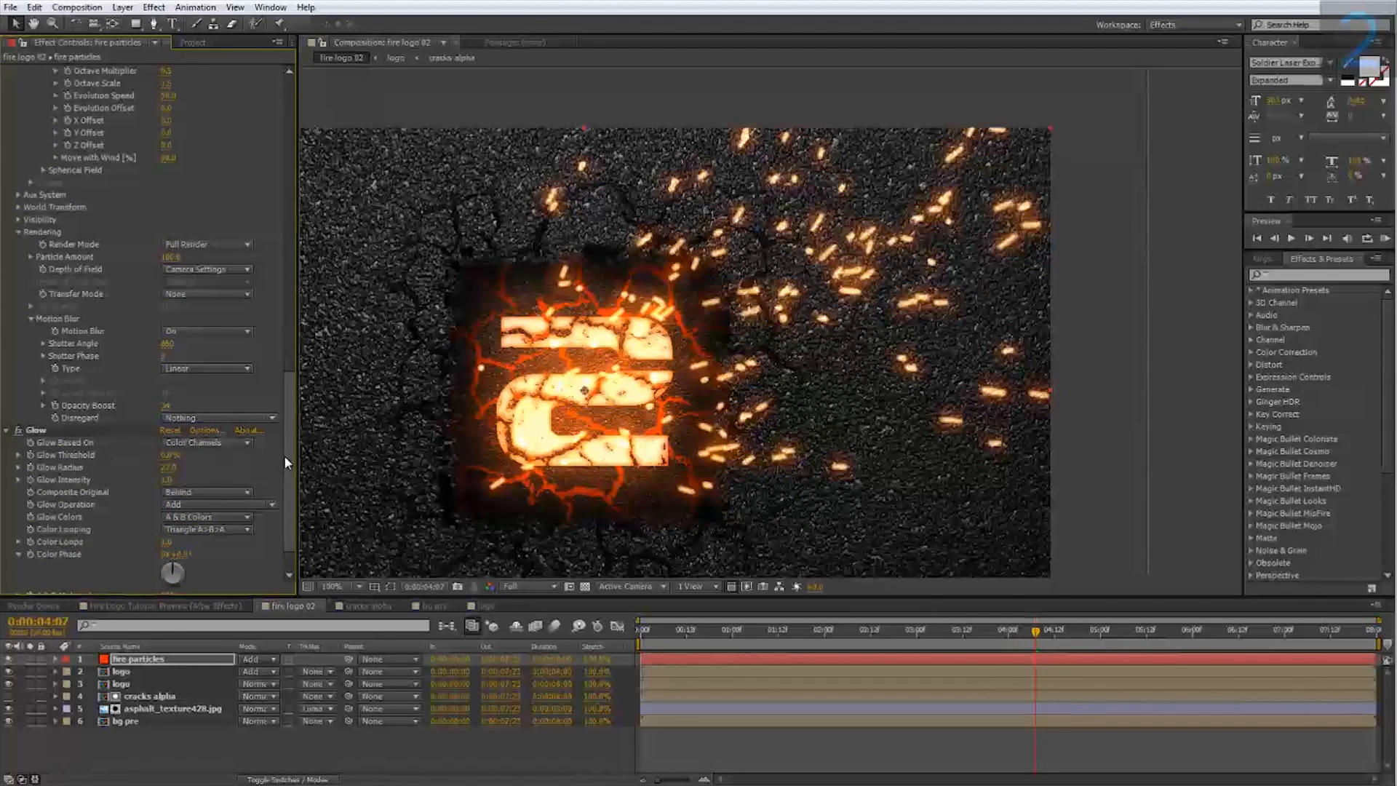
pyautogui.moveTo(287, 457); pyautogui.dragTo(291, 125)
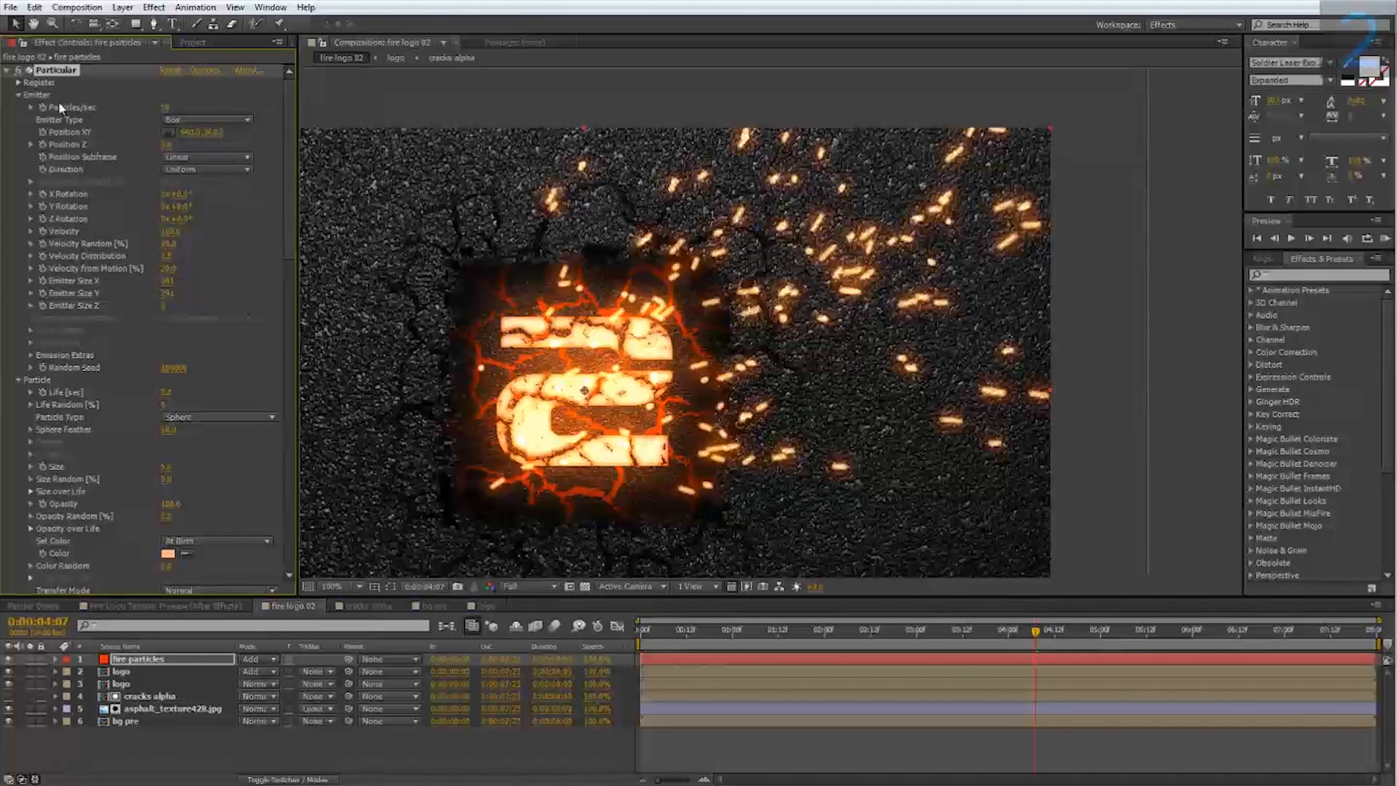
# Step: Set the emitter's Particles/sec to 25 and check the sparks at time 0:00:02:08
pyautogui.click(166, 107)
pyautogui.write('25')
pyautogui.press('Return')
pyautogui.moveTo(1004, 632); pyautogui.dragTo(857, 660)
pyautogui.rightClick(856, 660)
pyautogui.click(823, 651)
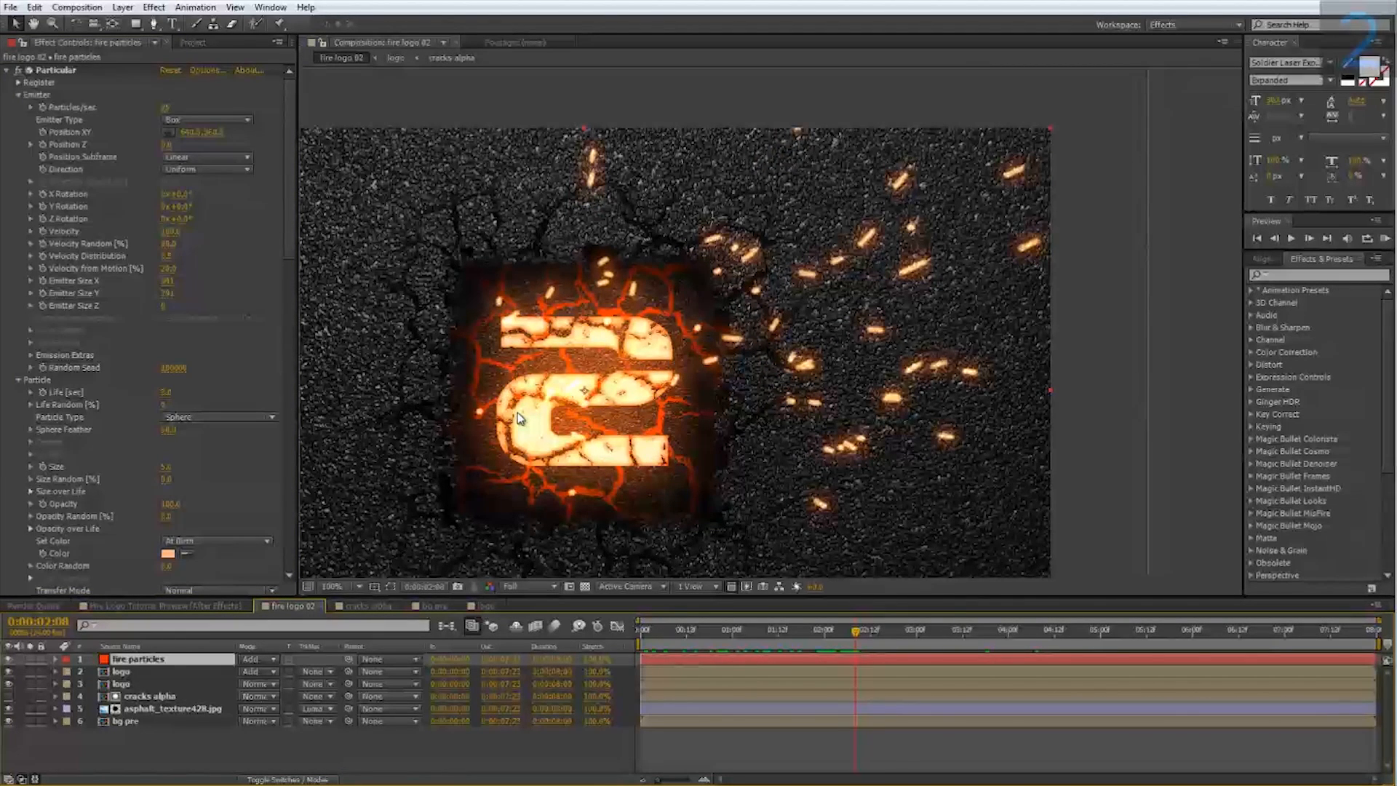
# Step: Shape the Size over Life curve so particles grow quickly from zero at birth and hold full size until death
pyautogui.moveTo(290, 246); pyautogui.dragTo(291, 294)
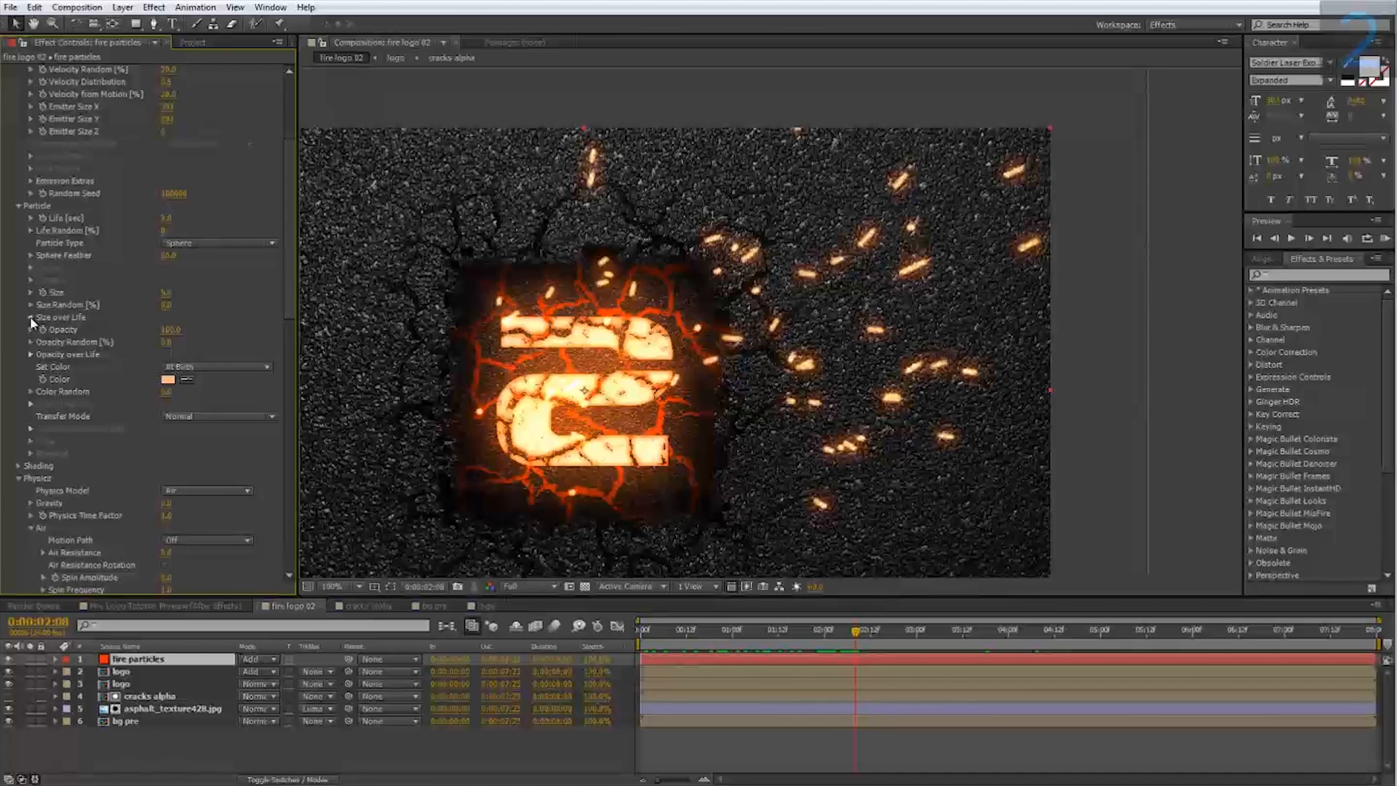
pyautogui.click(30, 318)
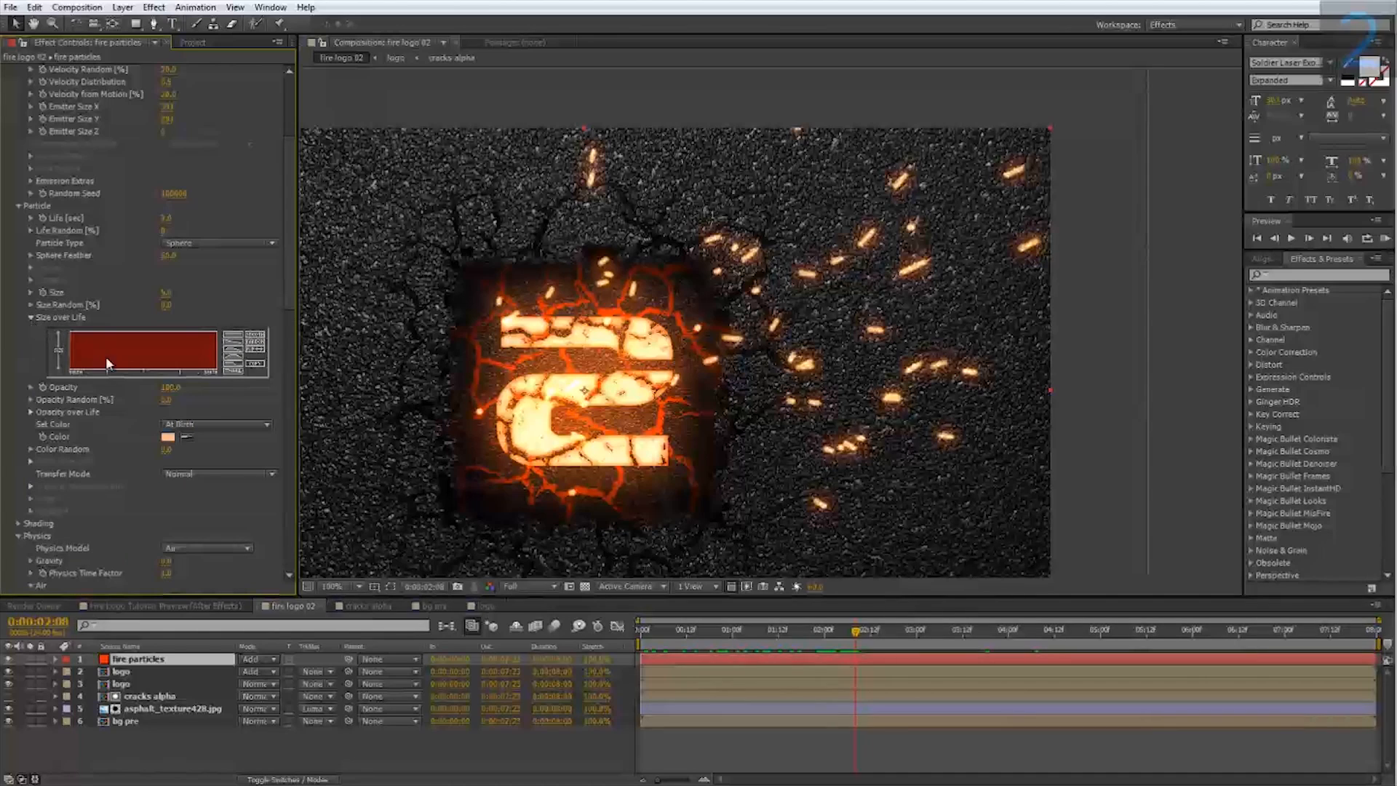
pyautogui.click(234, 369)
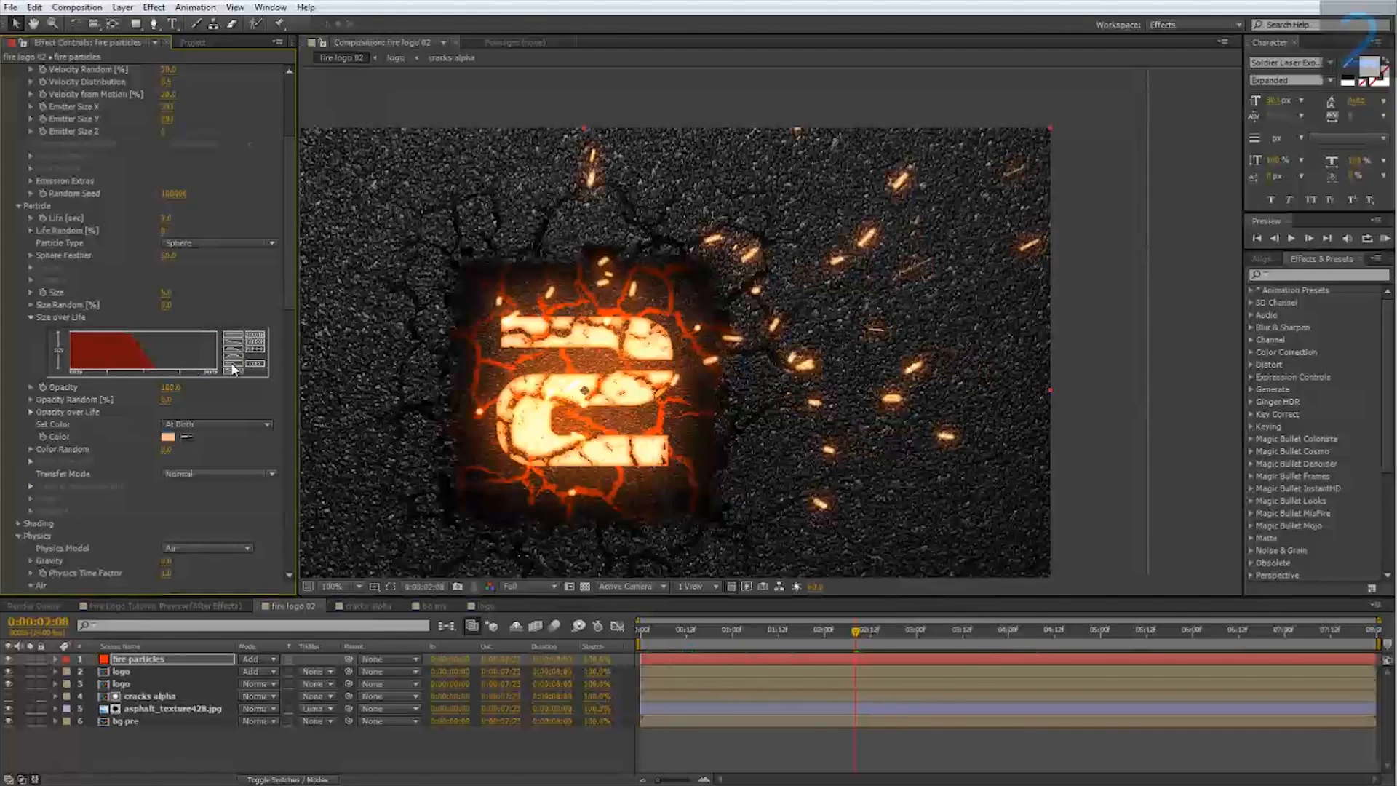
pyautogui.click(252, 348)
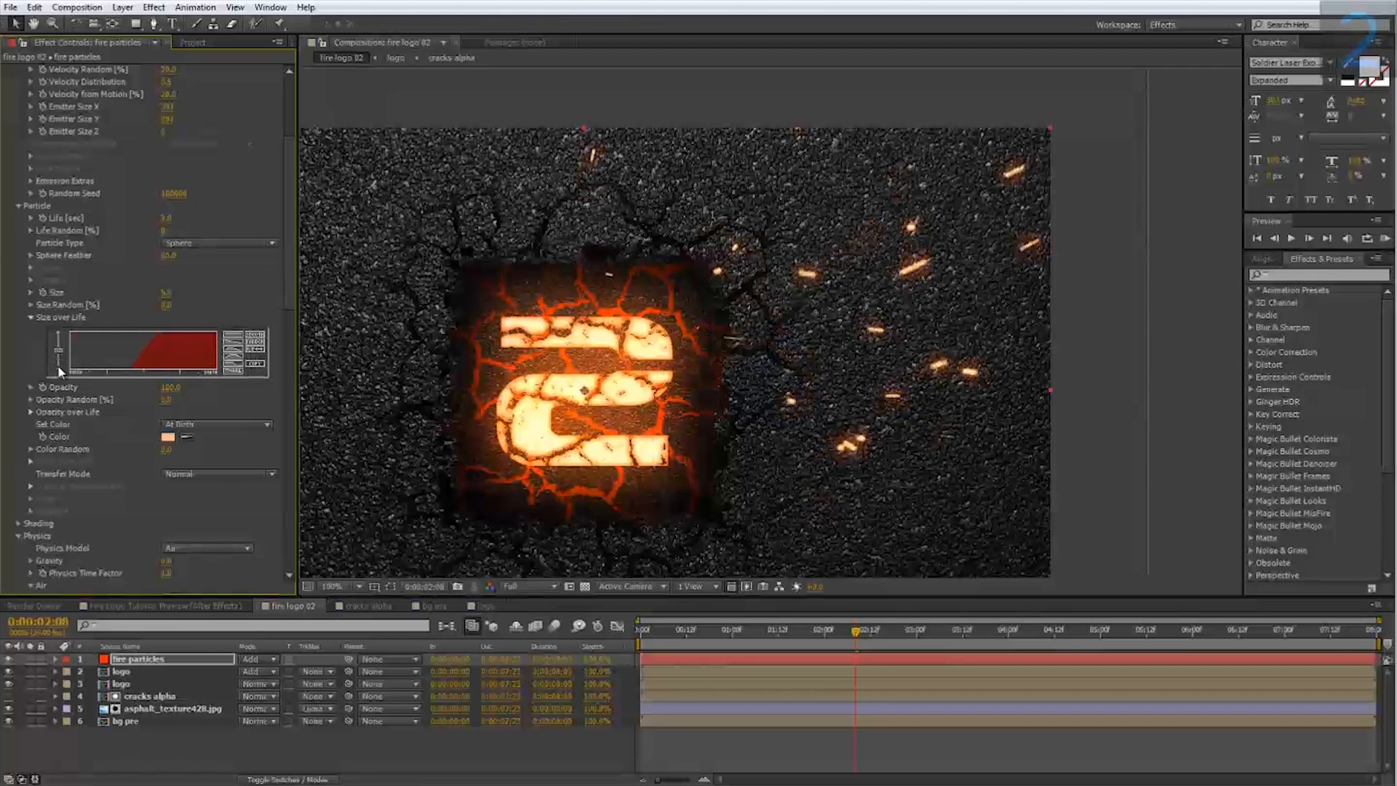
pyautogui.moveTo(69, 375)
pyautogui.mouseDown()
pyautogui.moveTo(109, 330)
pyautogui.moveTo(180, 317)
pyautogui.mouseUp()
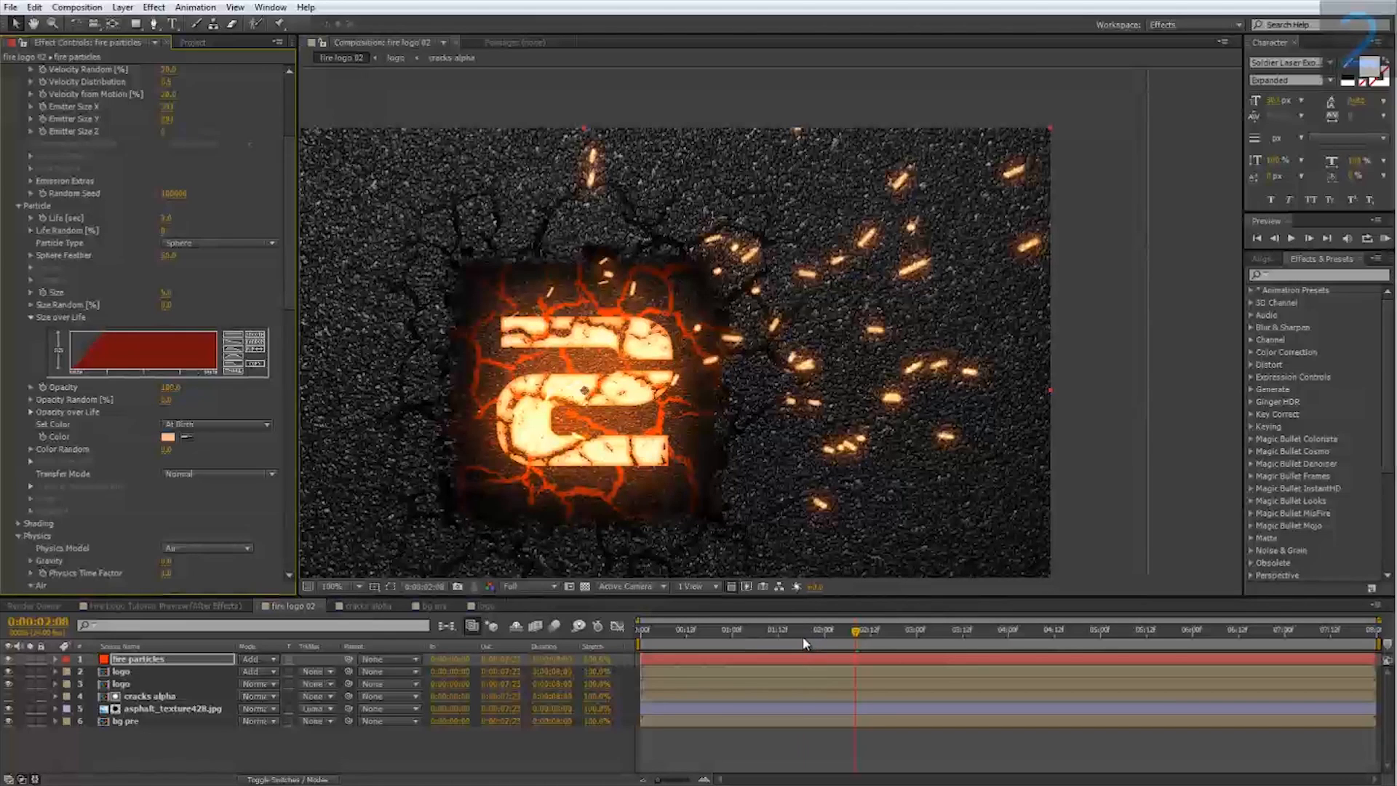
# Step: Set the emitter's Pre Run to 100 in the Emission Extras, with the composition at its first frame
pyautogui.moveTo(803, 644); pyautogui.dragTo(580, 684)
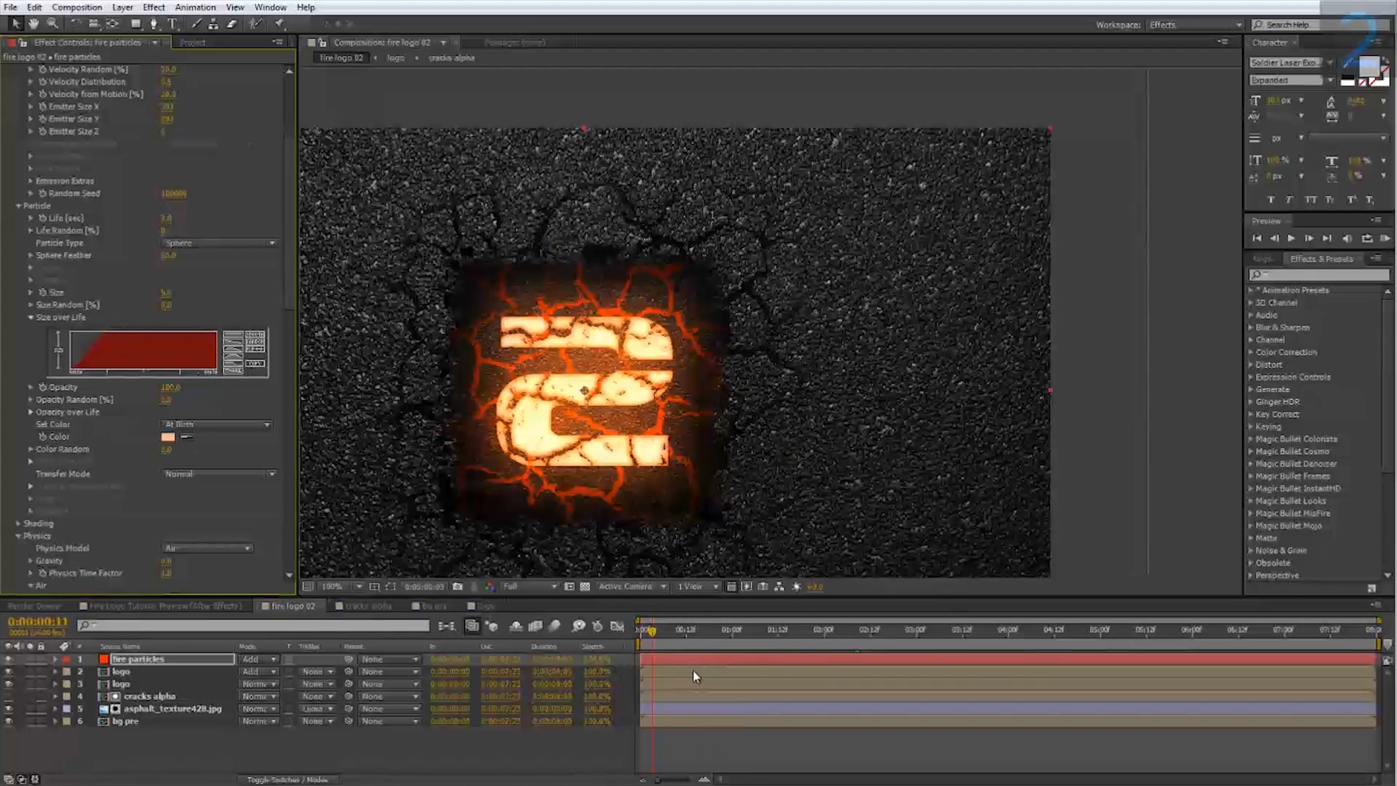
pyautogui.moveTo(693, 671); pyautogui.dragTo(634, 665)
pyautogui.moveTo(555, 482); pyautogui.dragTo(639, 440)
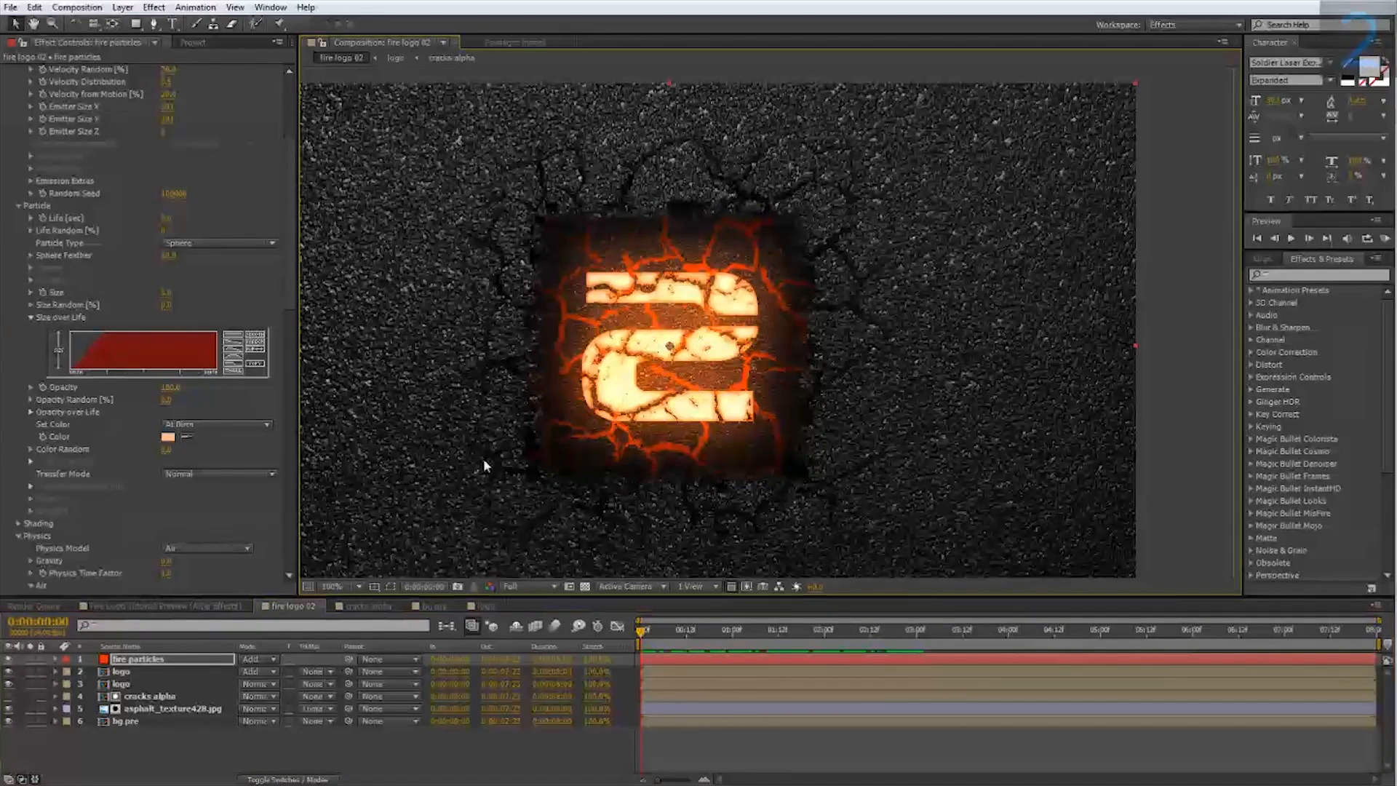
pyautogui.scroll(3, 236, 499)
pyautogui.scroll(3, 235, 499)
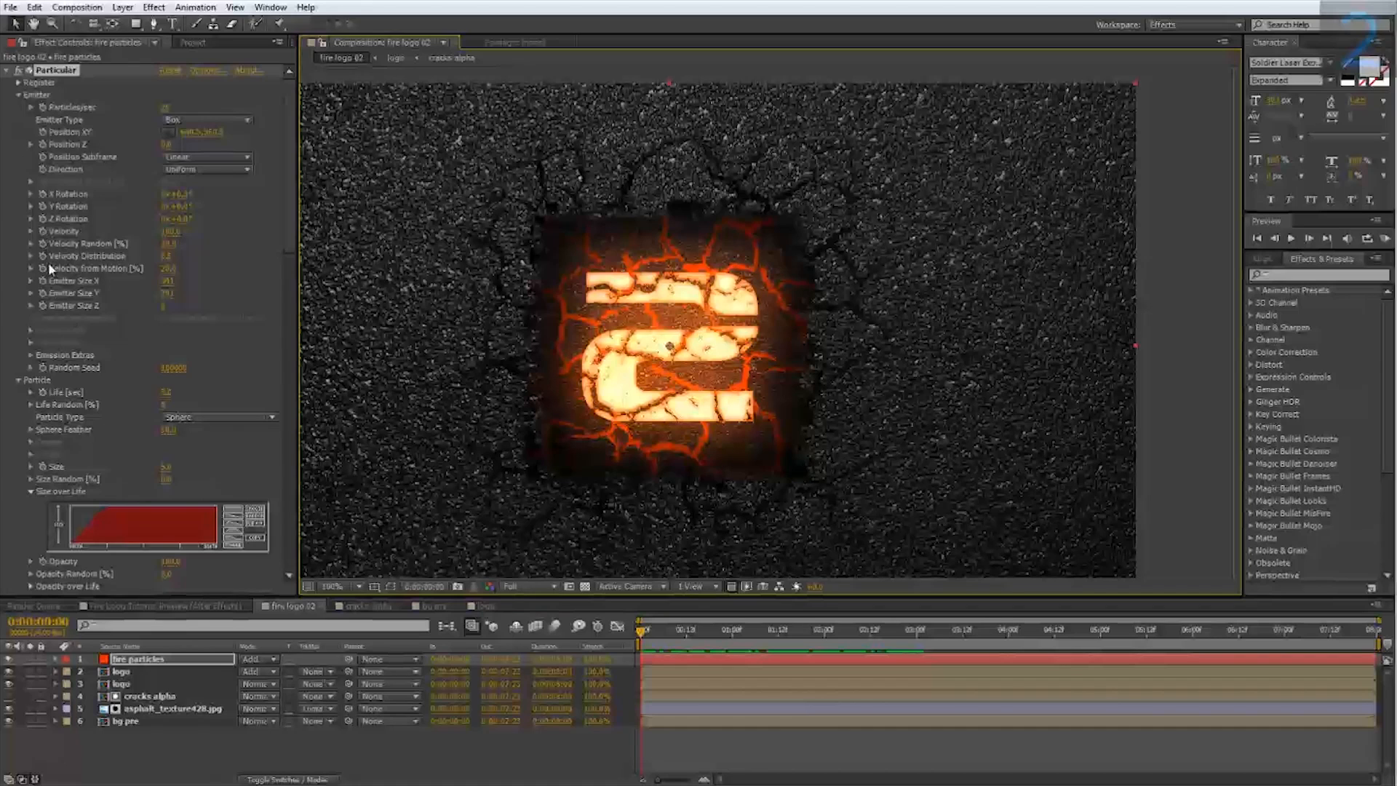
pyautogui.click(30, 356)
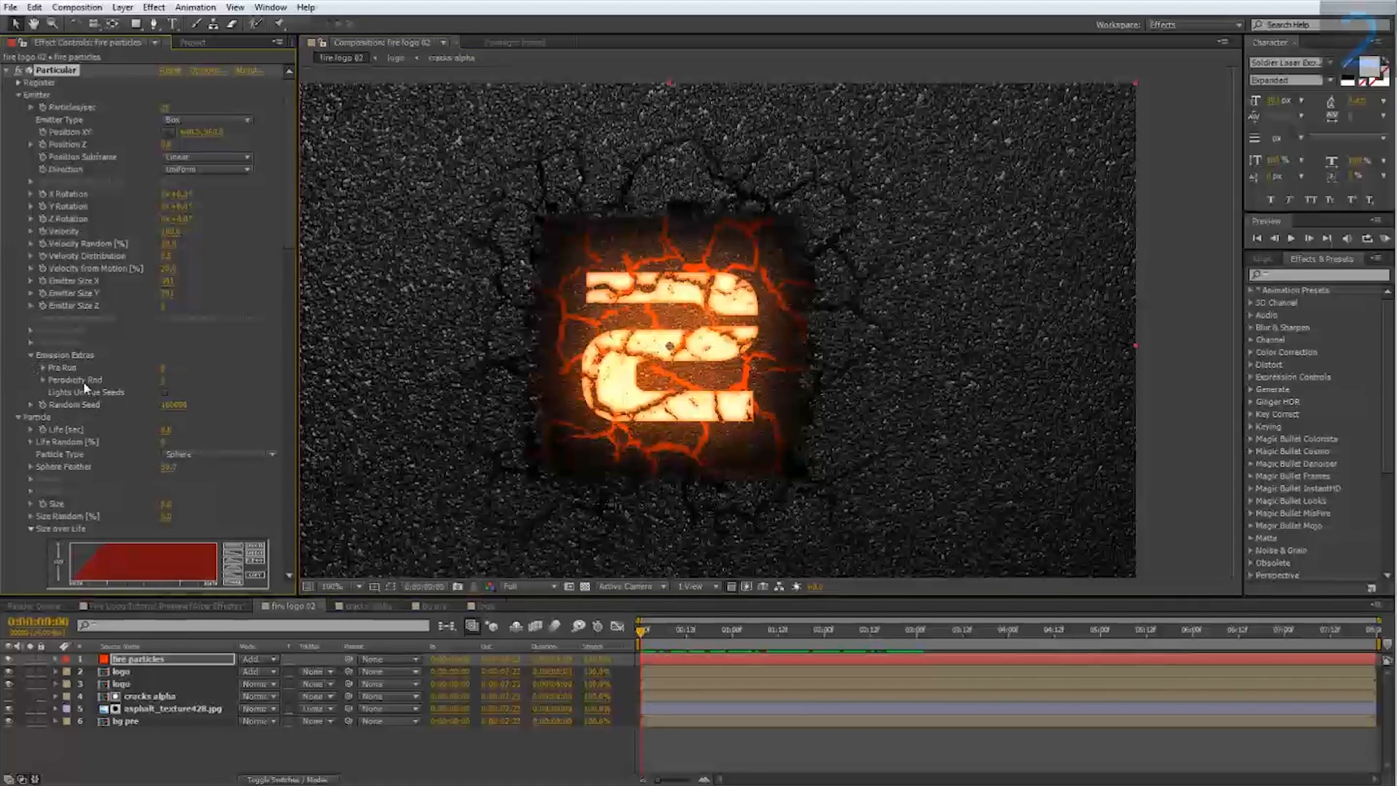
pyautogui.click(163, 369)
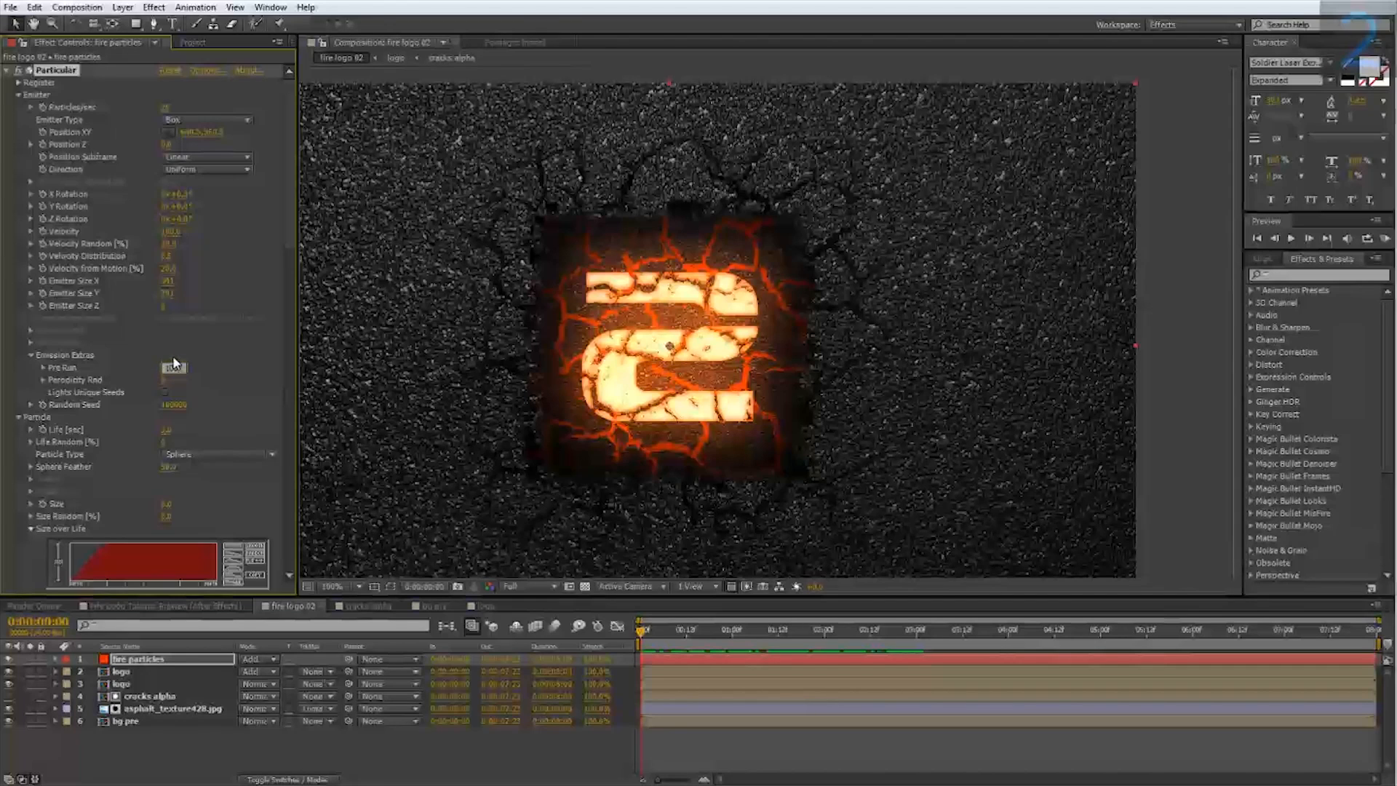
pyautogui.press('Return')
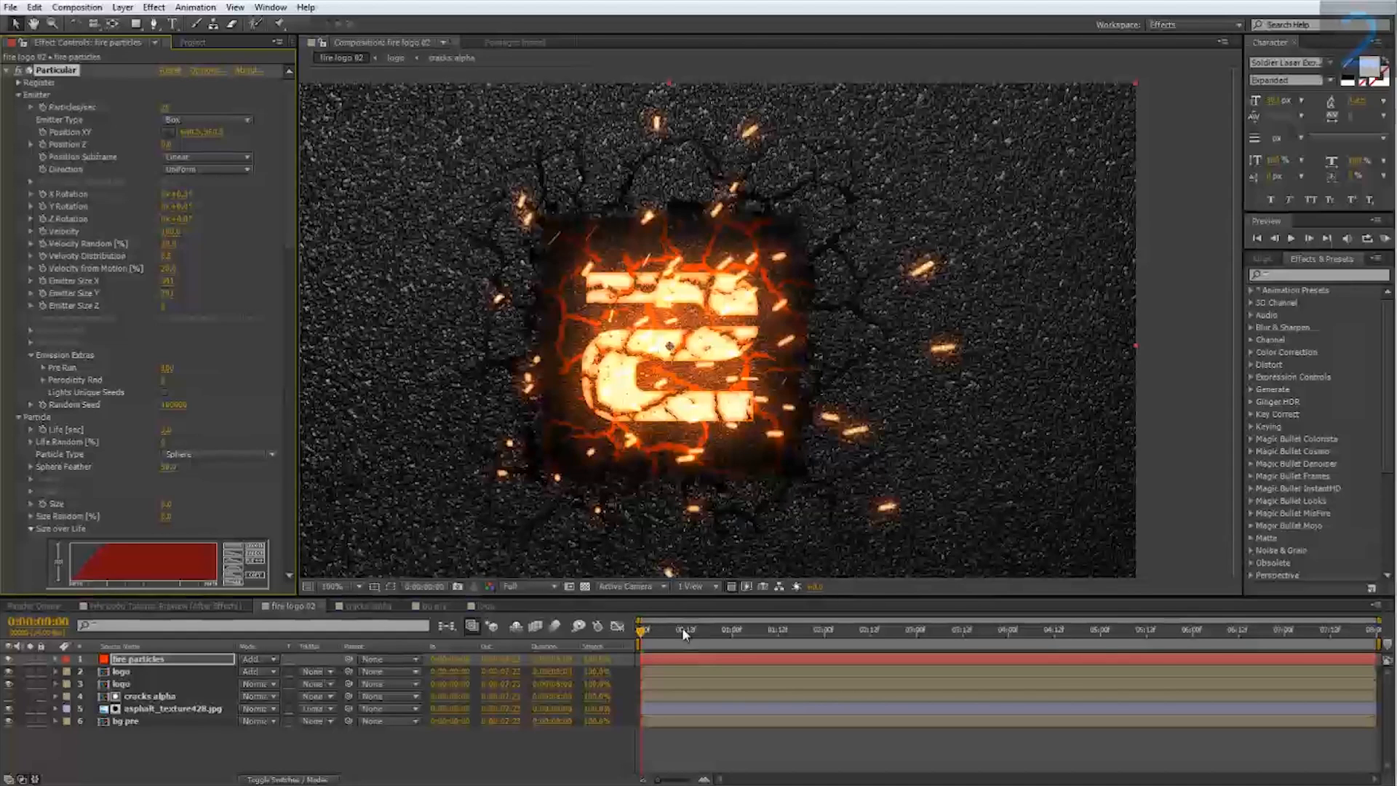
# Step: Compare the sparks' movement across the fire logo 02 timeline with the sparks in the Fire Logo Tutorial Preview composition
pyautogui.moveTo(641, 629); pyautogui.dragTo(834, 652)
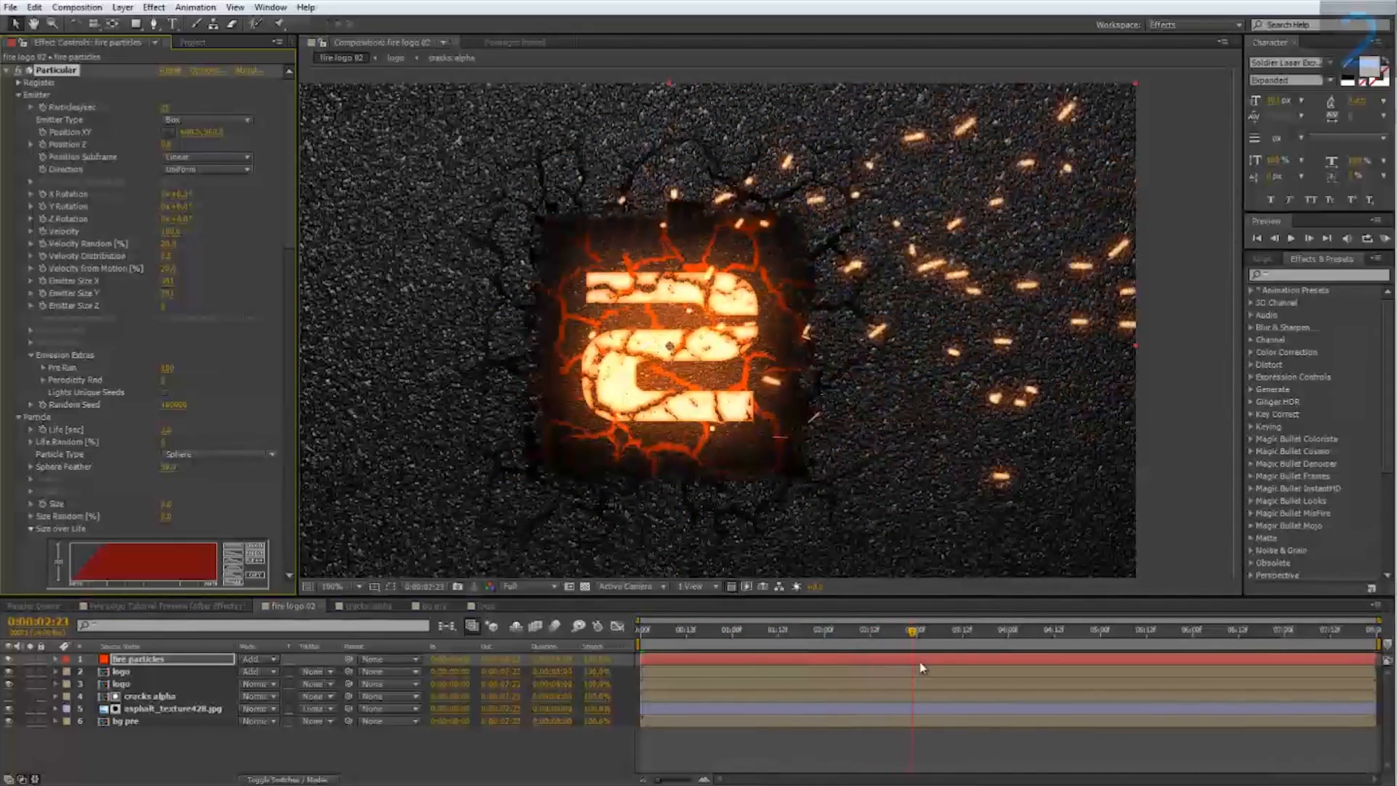
pyautogui.moveTo(1008, 659); pyautogui.dragTo(1053, 659)
pyautogui.scroll(-1, 805, 431)
pyautogui.scroll(1, 806, 430)
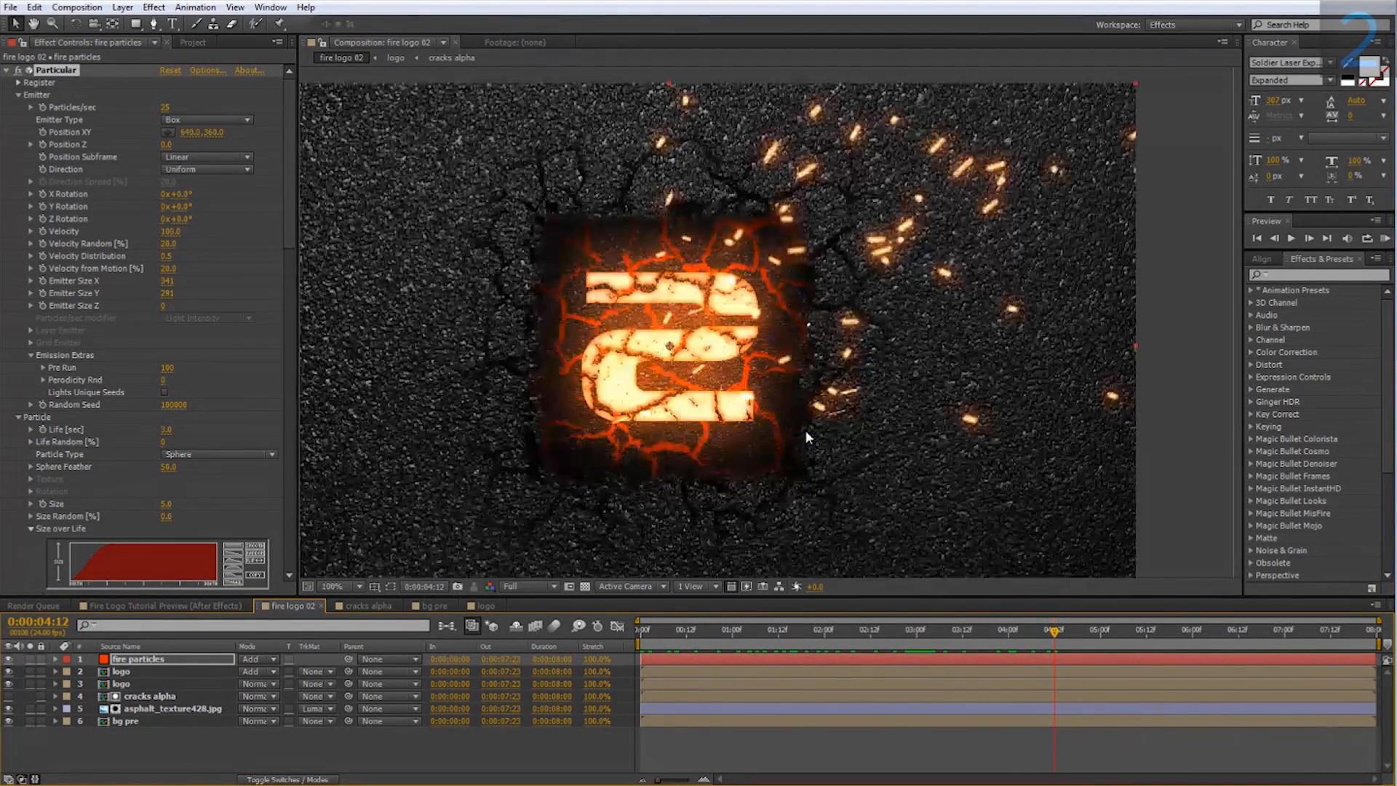
pyautogui.click(174, 606)
pyautogui.scroll(-3, 591, 401)
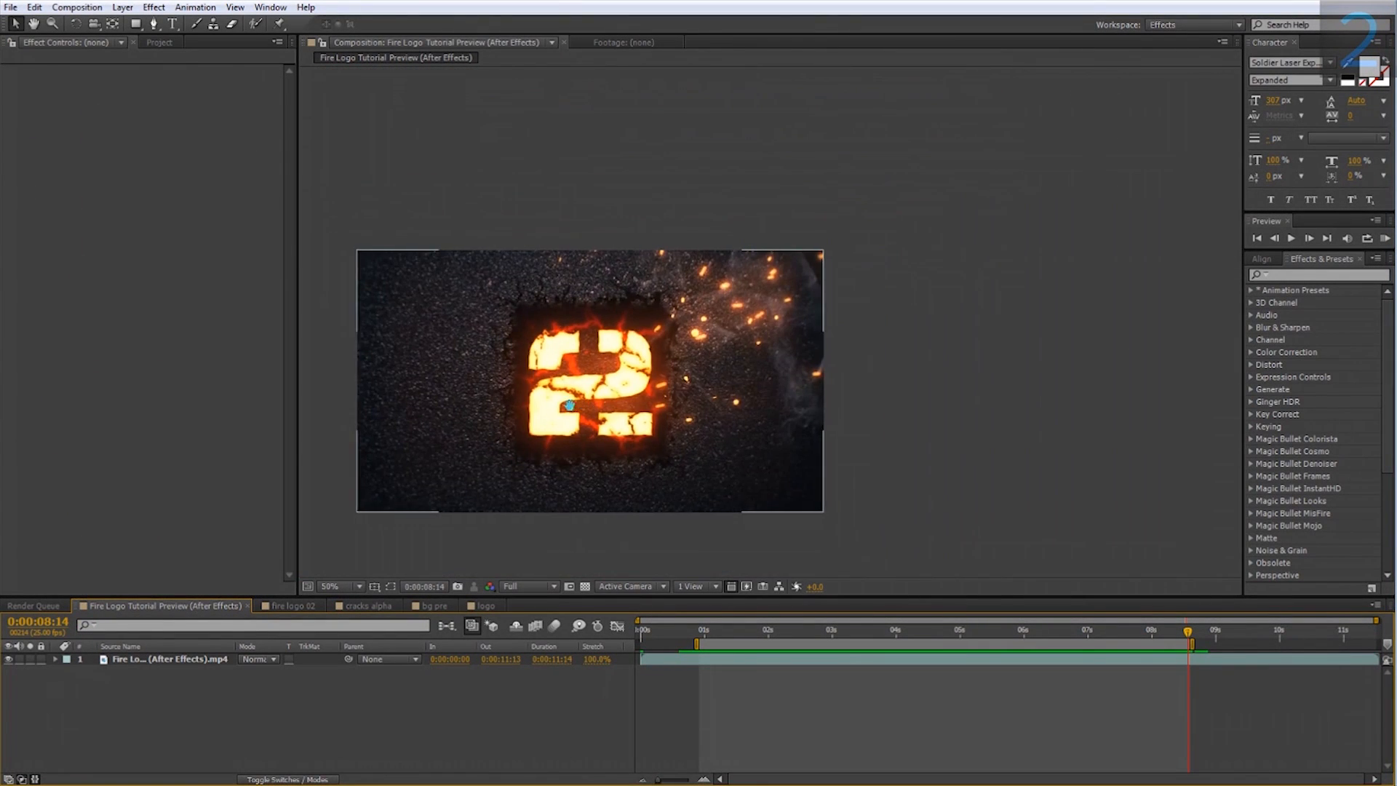
pyautogui.moveTo(727, 634); pyautogui.dragTo(784, 634)
pyautogui.scroll(1, 769, 328)
pyautogui.moveTo(719, 387); pyautogui.dragTo(900, 321)
pyautogui.moveTo(783, 632); pyautogui.dragTo(873, 638)
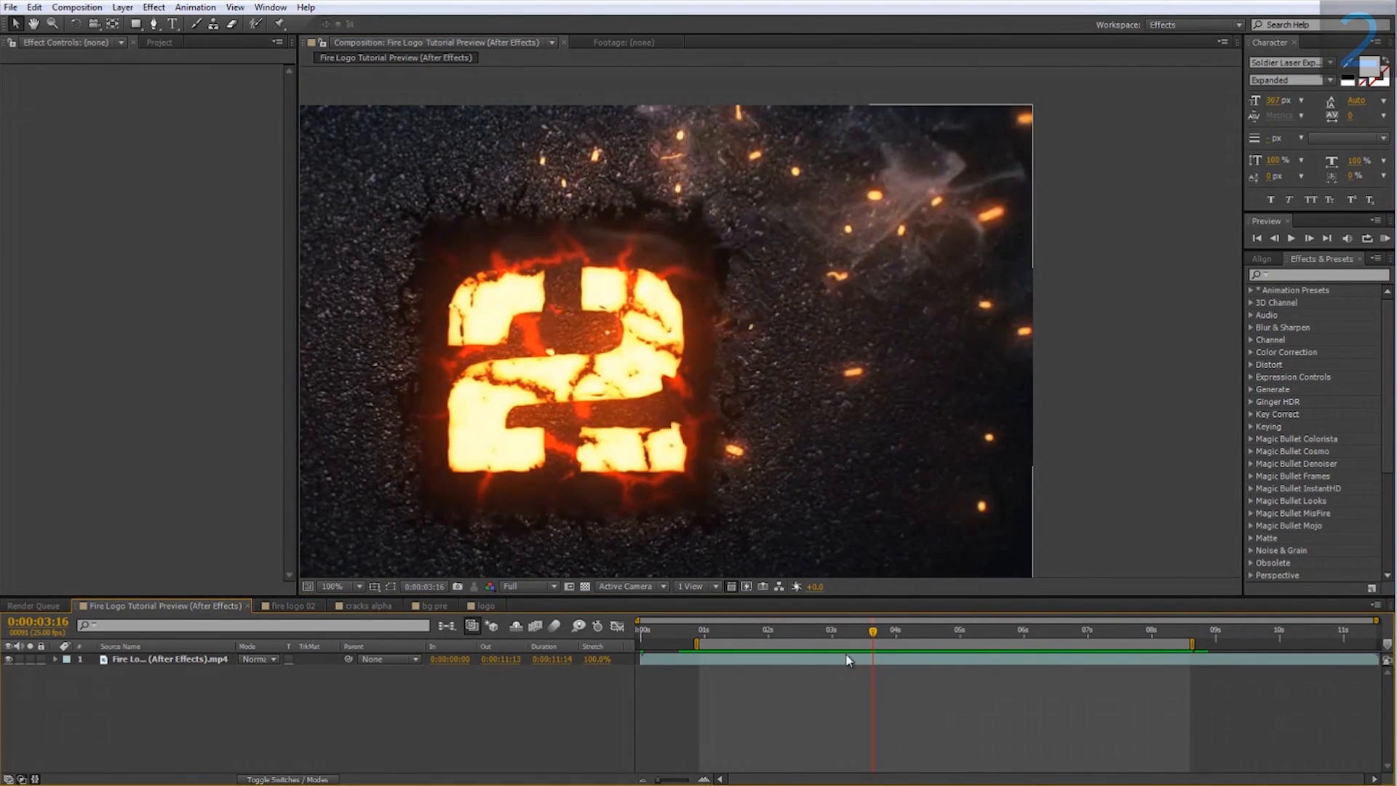
pyautogui.moveTo(815, 635); pyautogui.dragTo(856, 639)
pyautogui.click(293, 606)
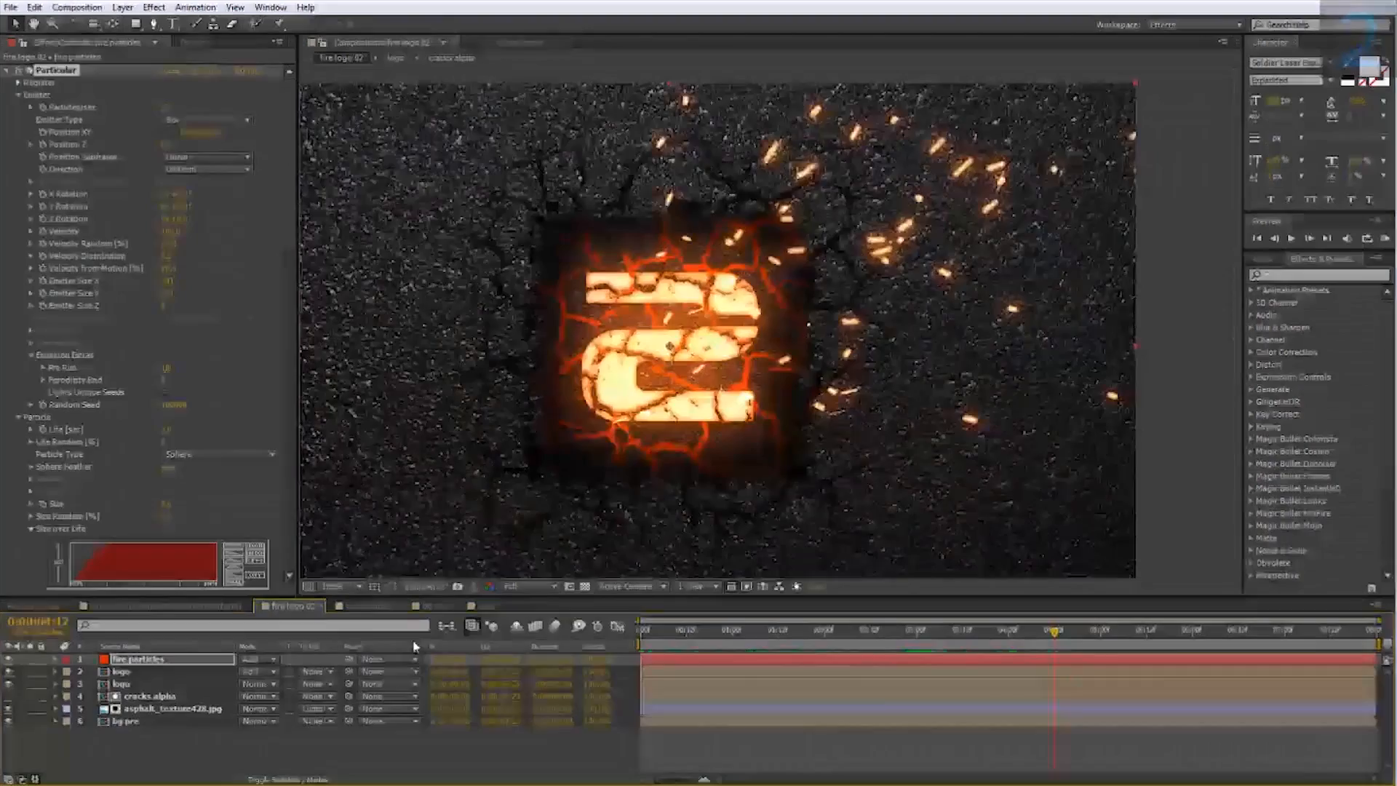
pyautogui.rightClick(136, 658)
pyautogui.click(187, 537)
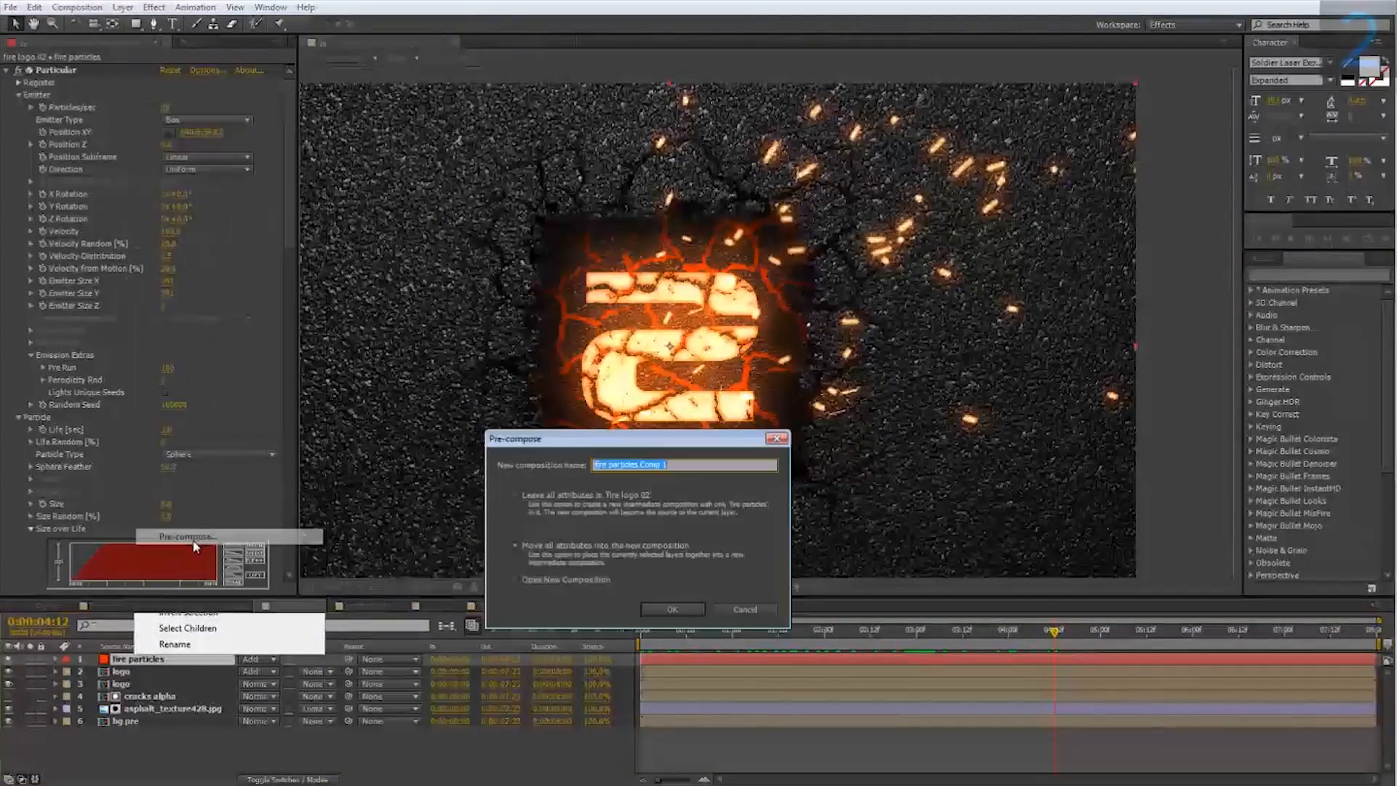
pyautogui.write('fire particle')
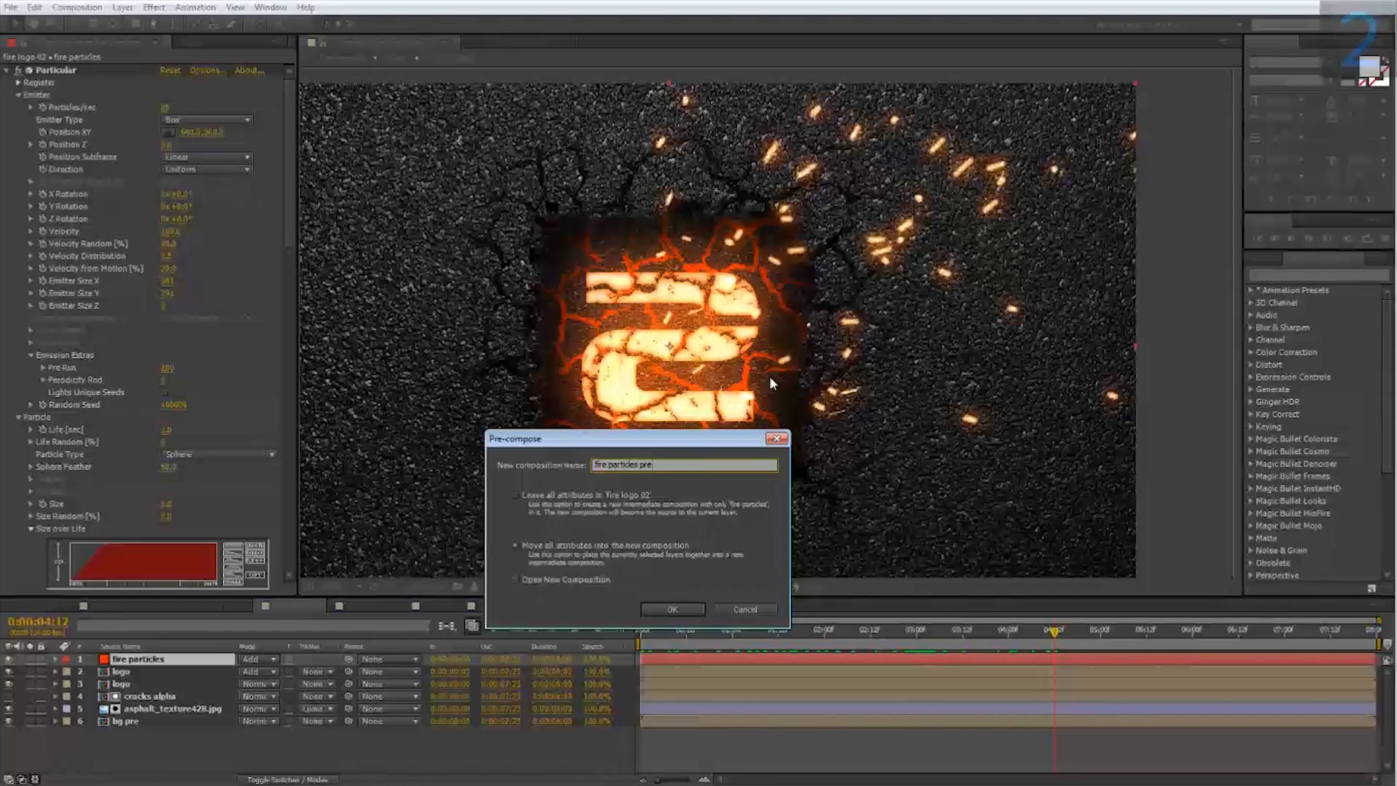
pyautogui.click(750, 610)
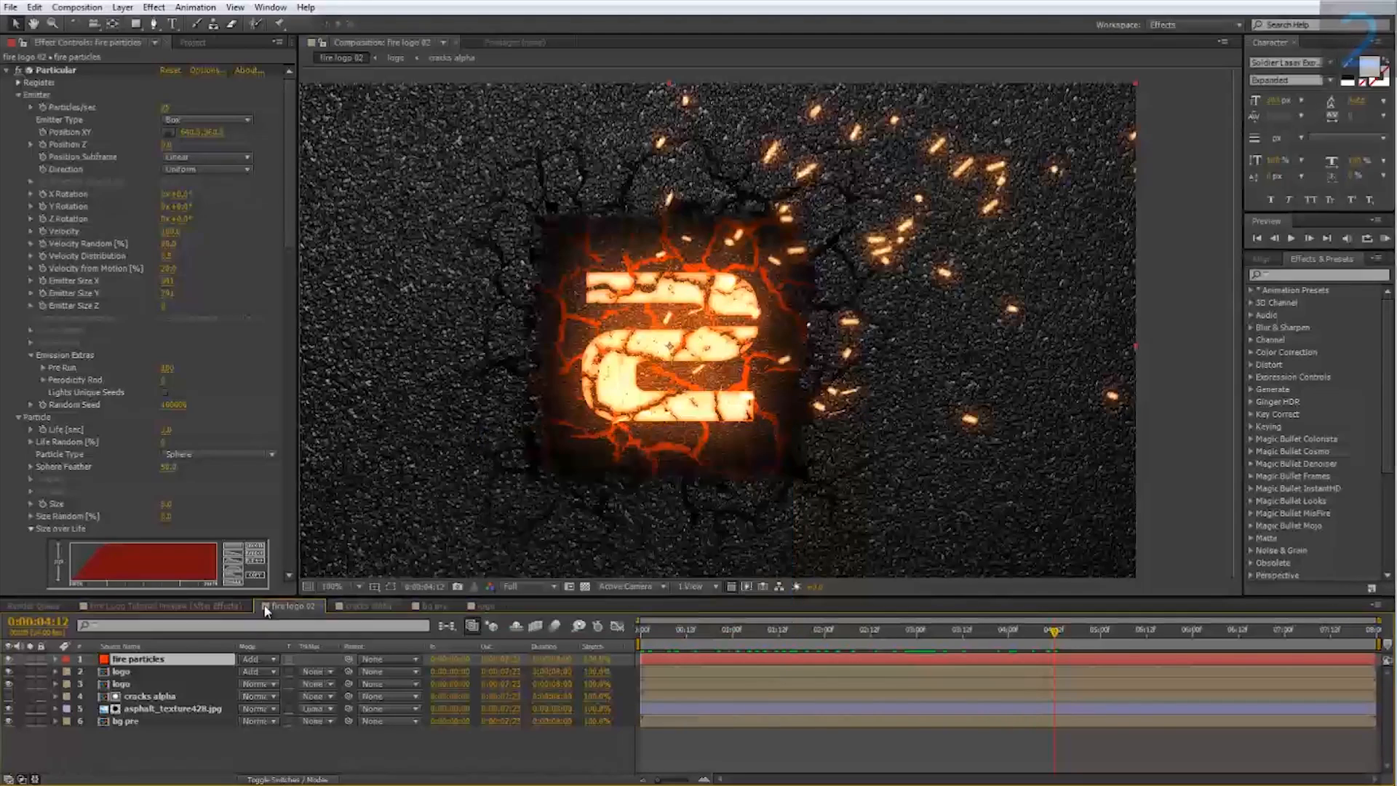
# Step: Duplicate the fire particles layer and pre-compose the copy as "displacement map ref", moving all attributes into the new composition
pyautogui.hotkey('ctrl', 'd')
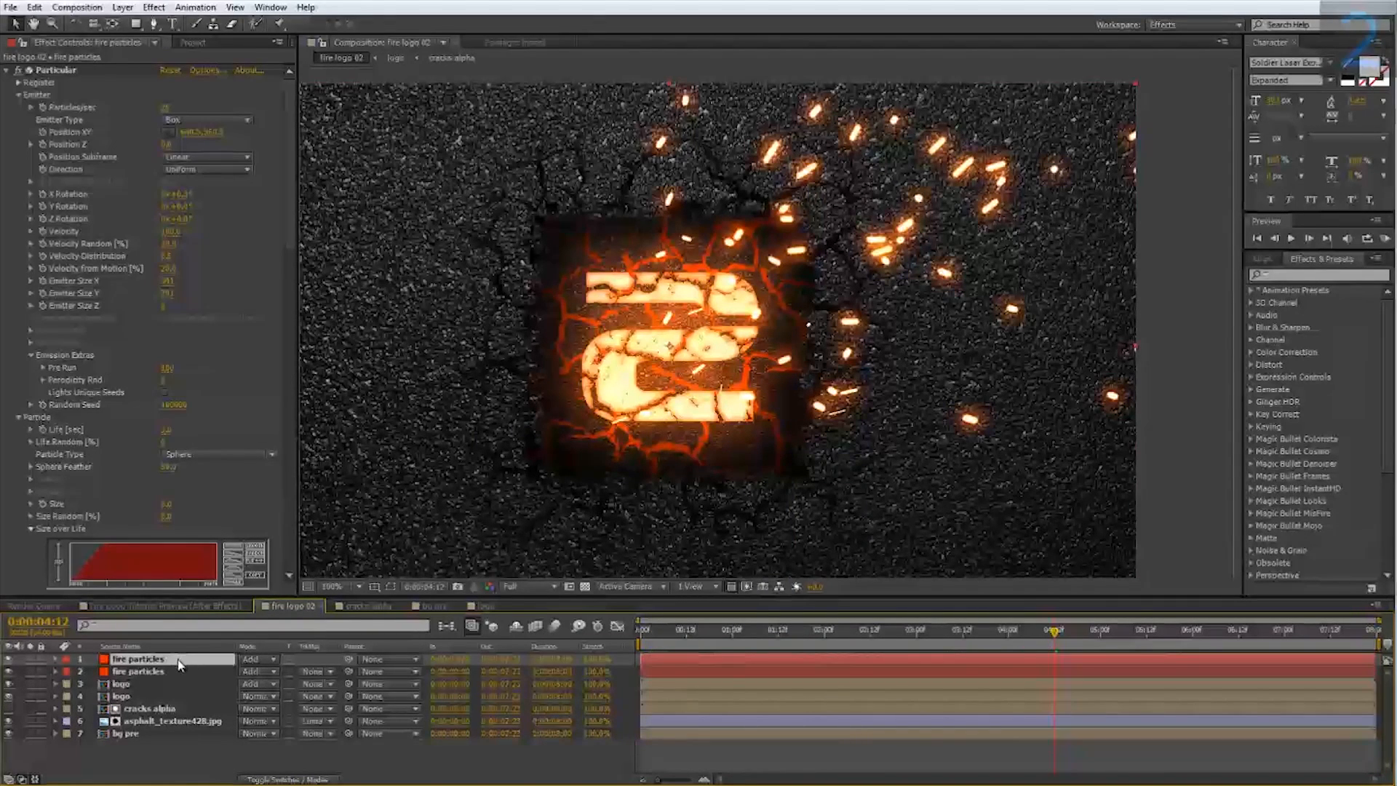
pyautogui.rightClick(179, 665)
pyautogui.click(275, 537)
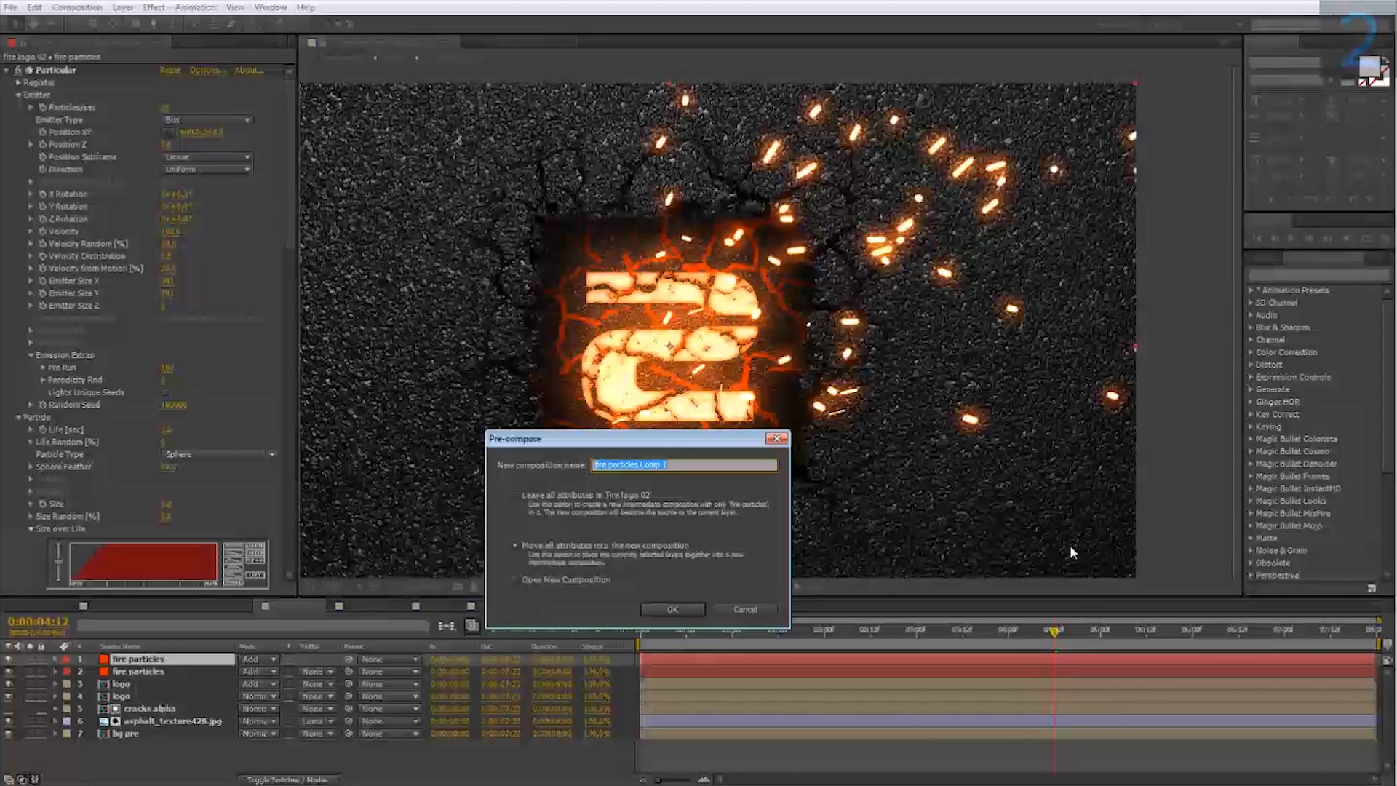
pyautogui.write('displacement map ref')
pyautogui.click(673, 610)
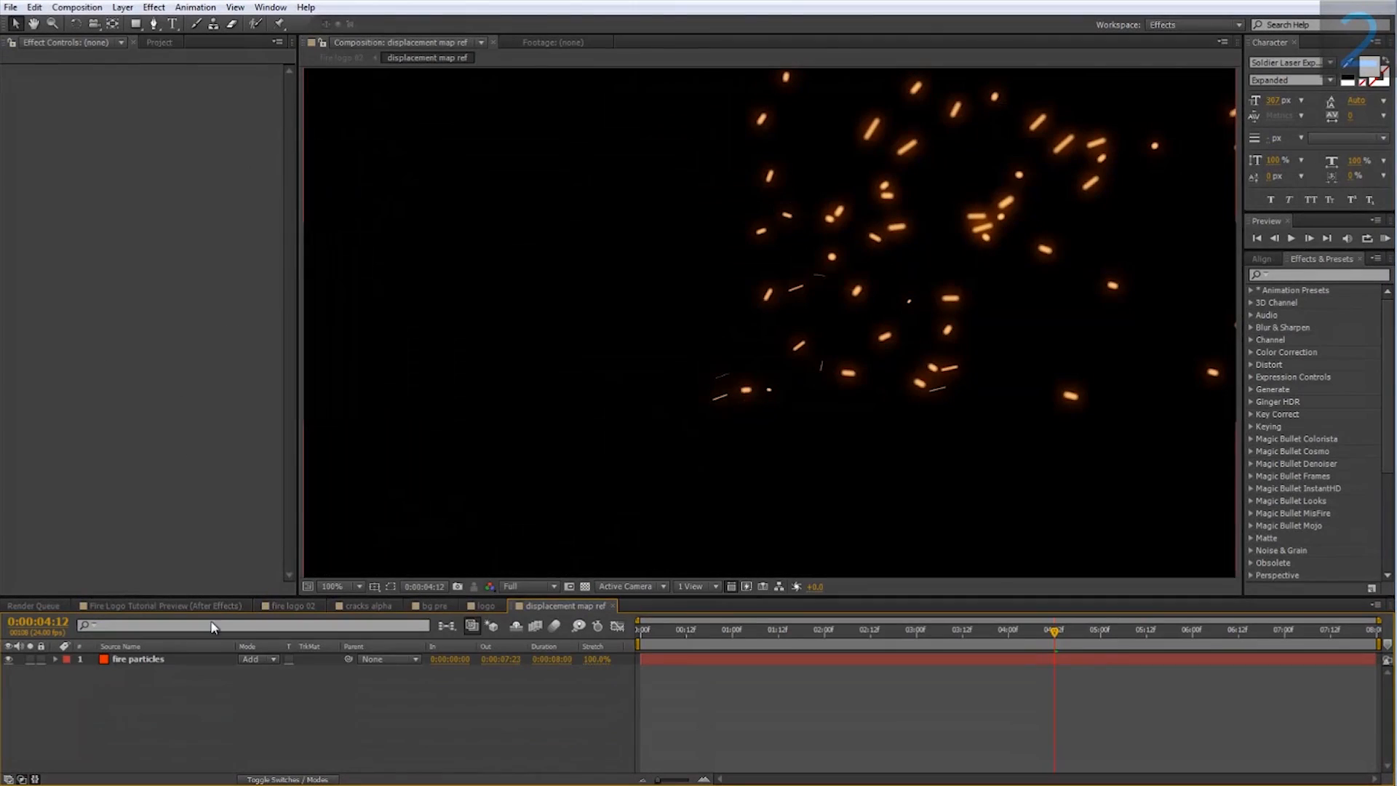
# Step: Set the Particular particle Size to 25 on the fire particles layer inside displacement map ref
pyautogui.click(135, 660)
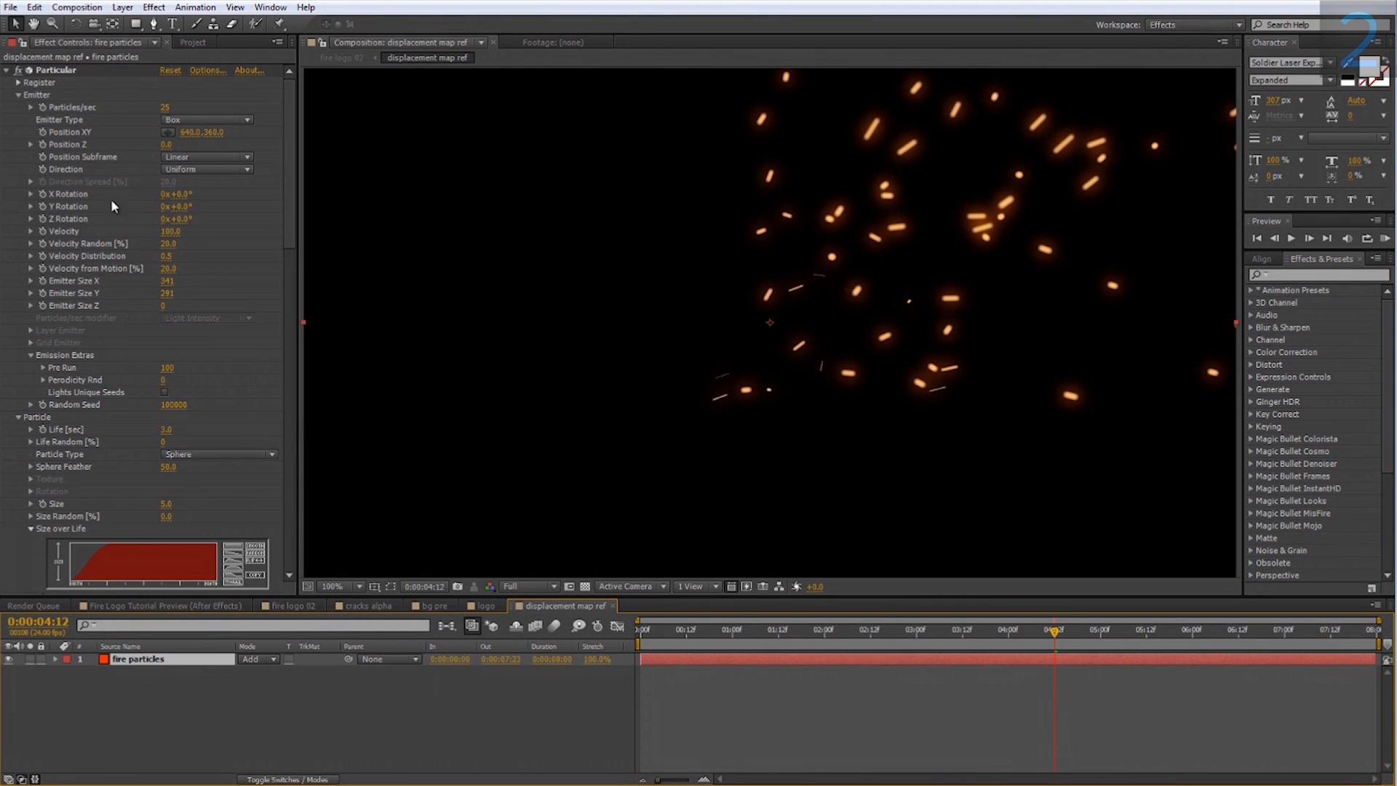
pyautogui.scroll(-2, 134, 247)
pyautogui.click(167, 439)
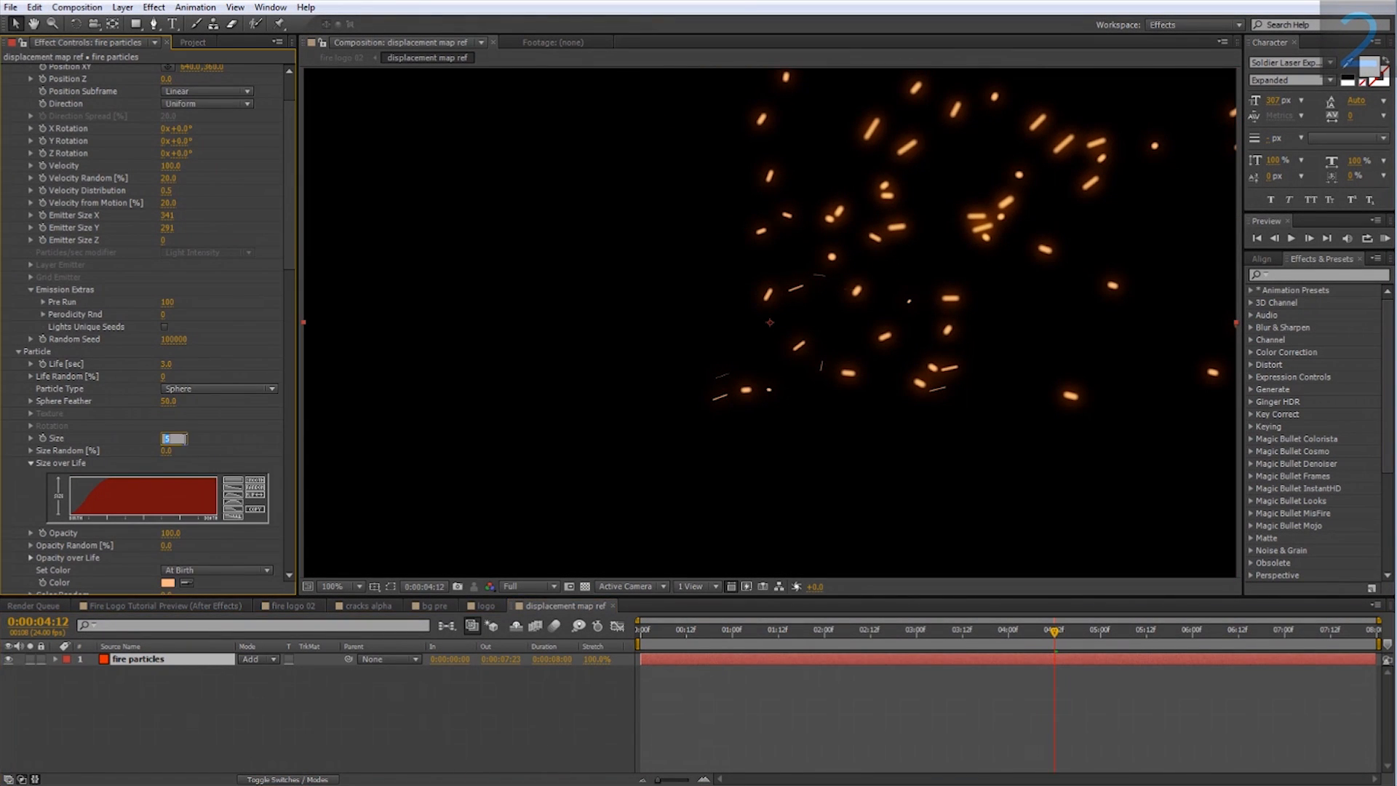
pyautogui.write('25')
pyautogui.press('Return')
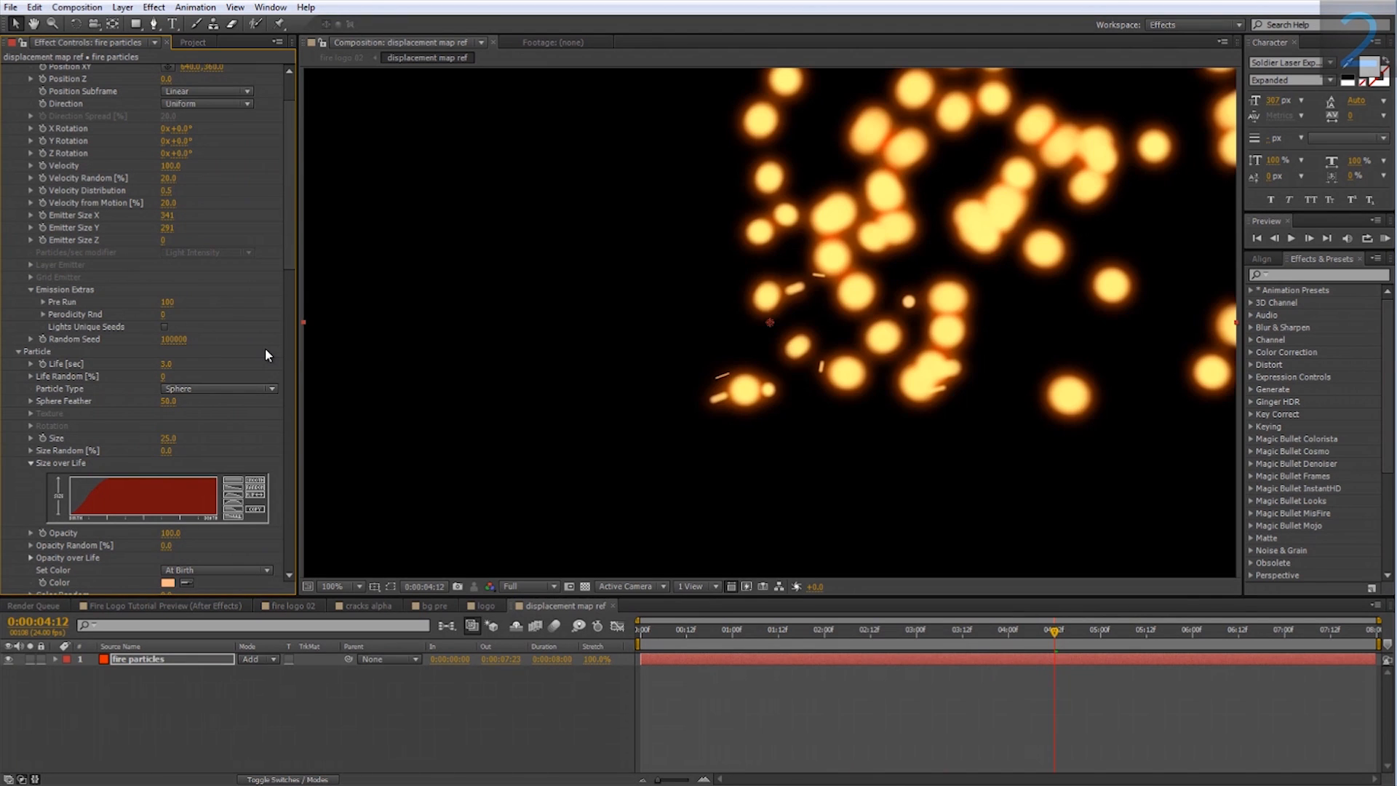
# Step: Apply a black-and-white Tint effect to the fire particles layer and raise its Glow Radius to 60
pyautogui.rightClick(184, 658)
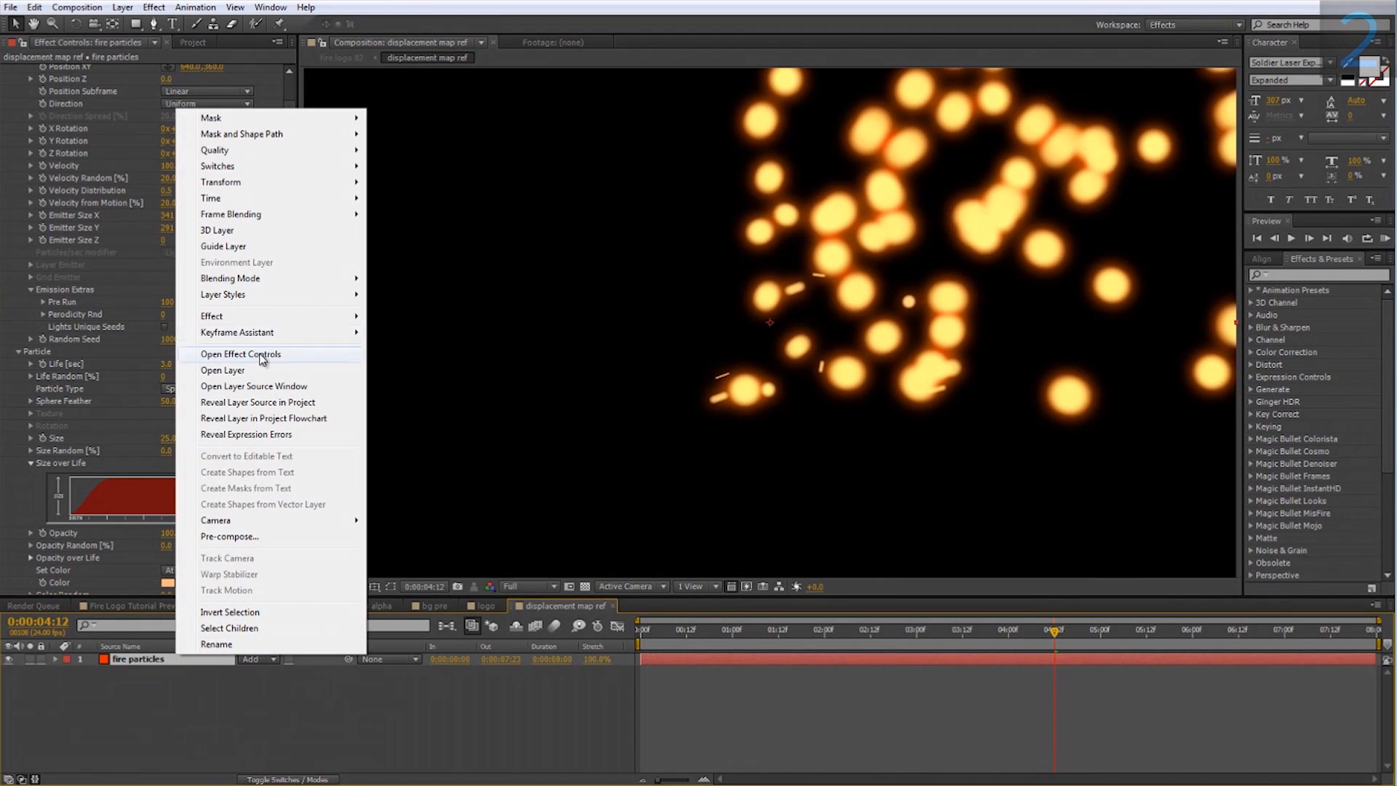
pyautogui.moveTo(218, 315)
pyautogui.moveTo(477, 315)
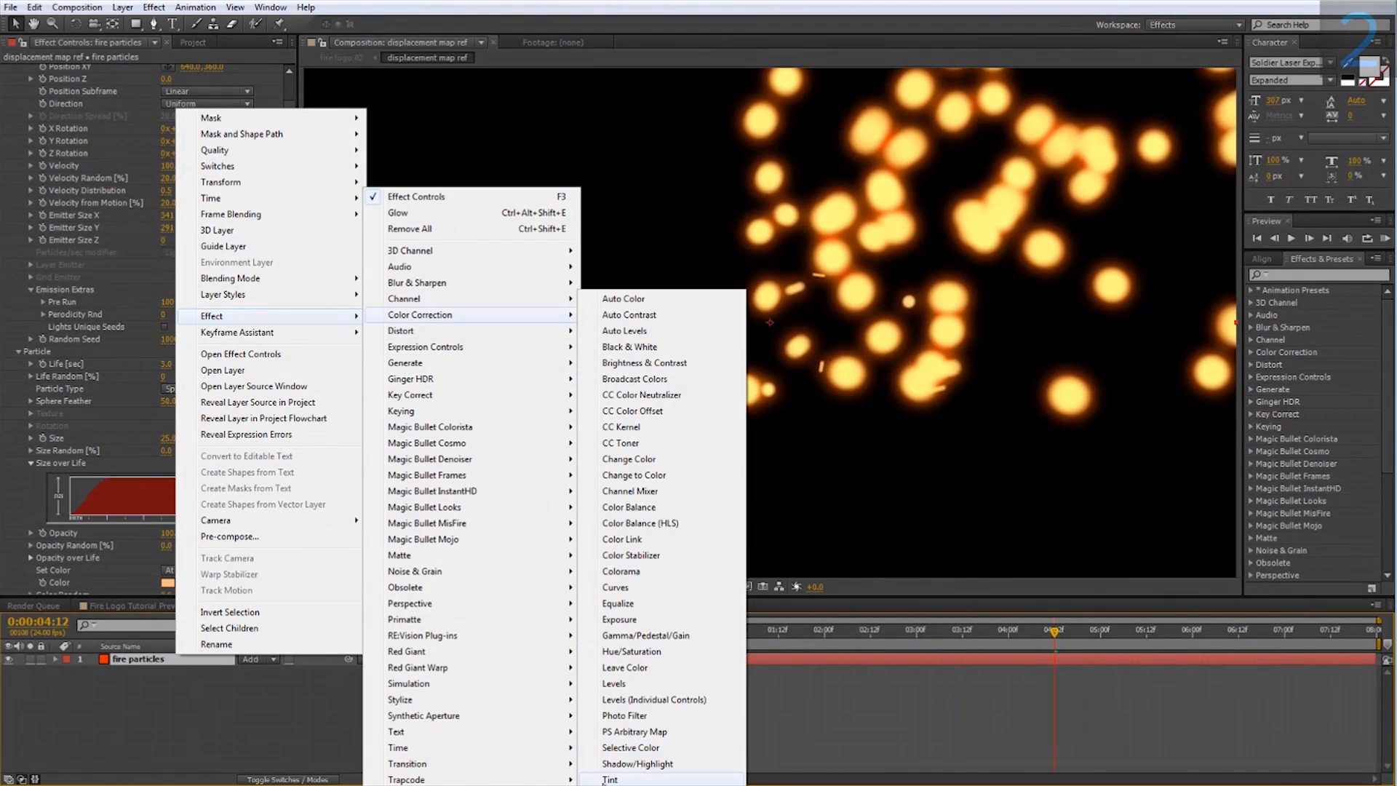
pyautogui.click(609, 780)
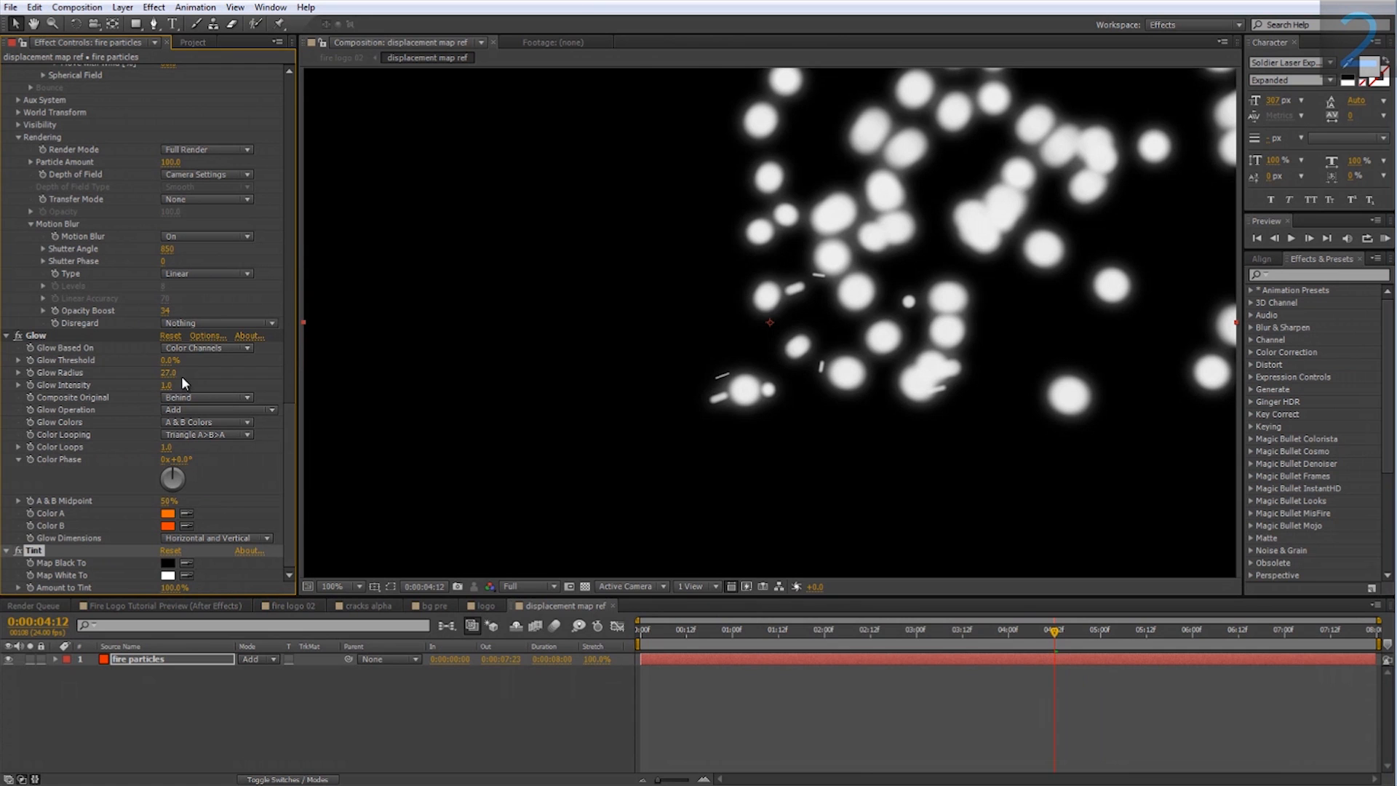
pyautogui.moveTo(168, 373); pyautogui.dragTo(190, 374)
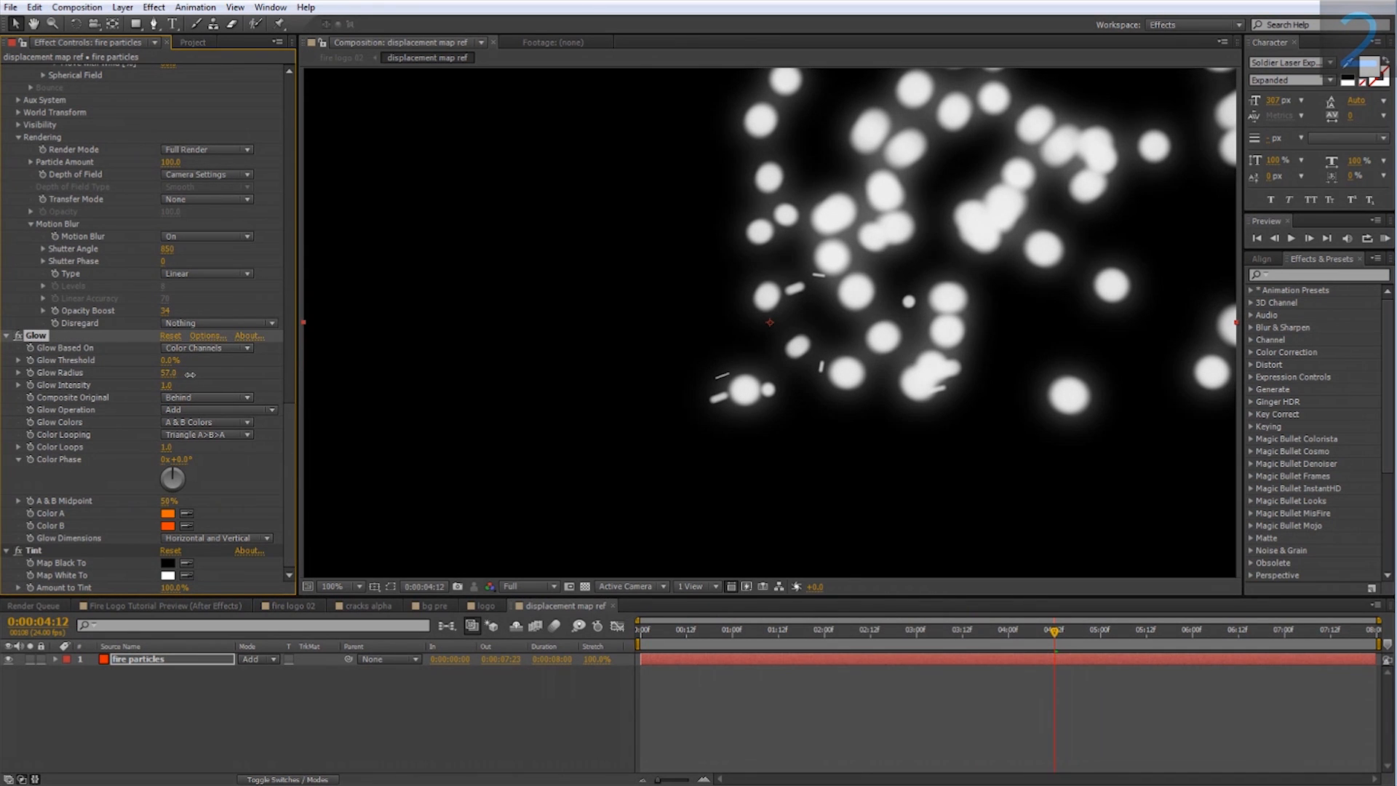
pyautogui.scroll(5, 288, 351)
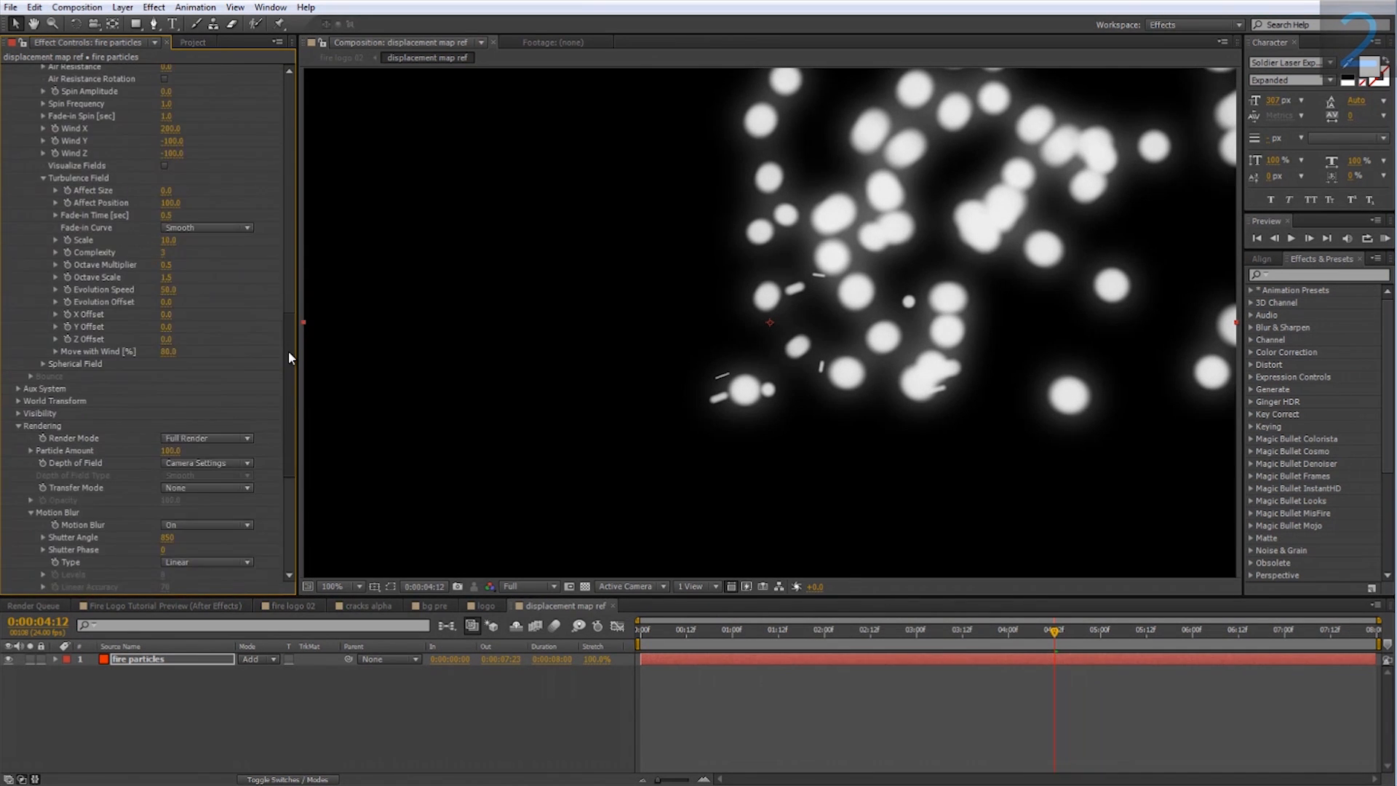
pyautogui.scroll(-5, 288, 384)
# Step: Apply Turbulent Displace to the fire particles layer with Amount 100 and Size 25
pyautogui.rightClick(162, 658)
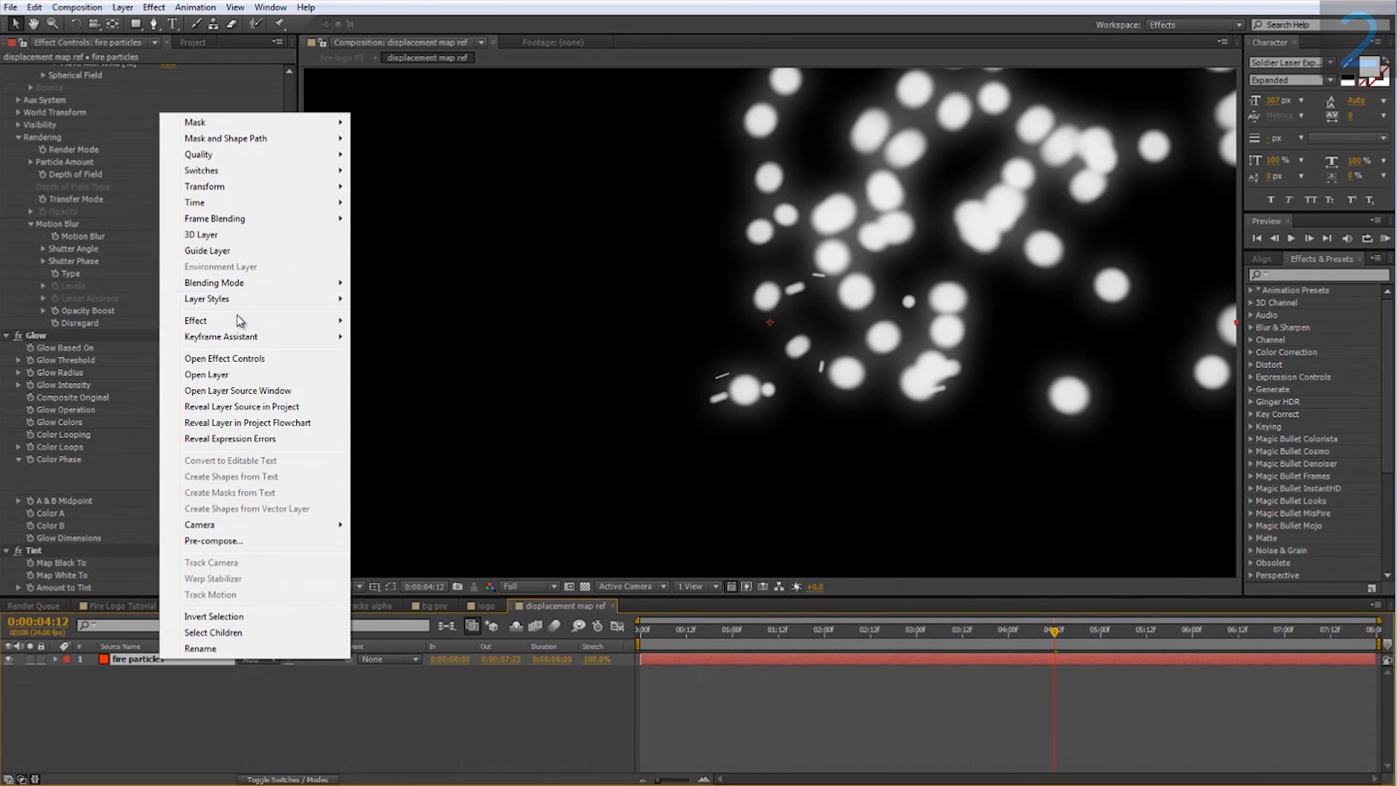
pyautogui.moveTo(255, 320)
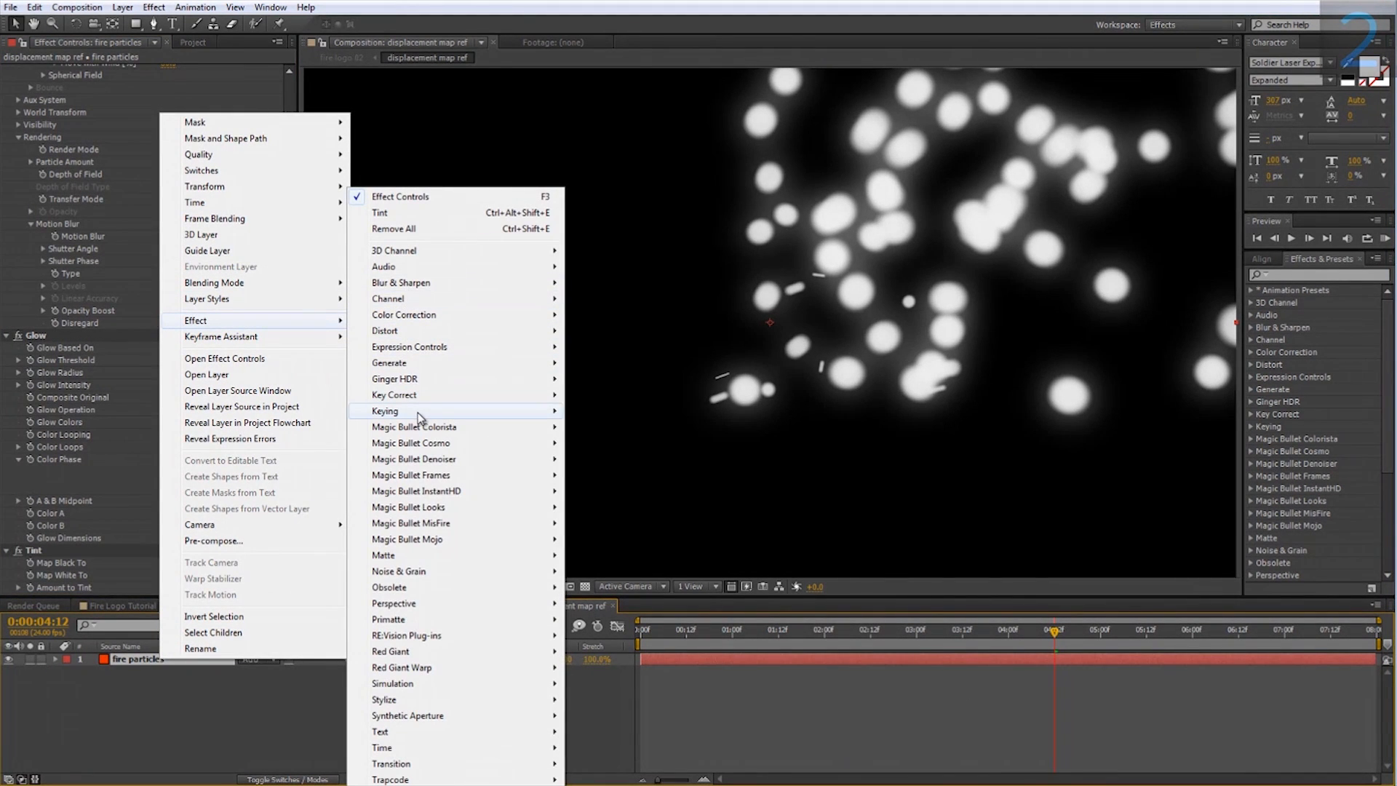
pyautogui.moveTo(418, 413)
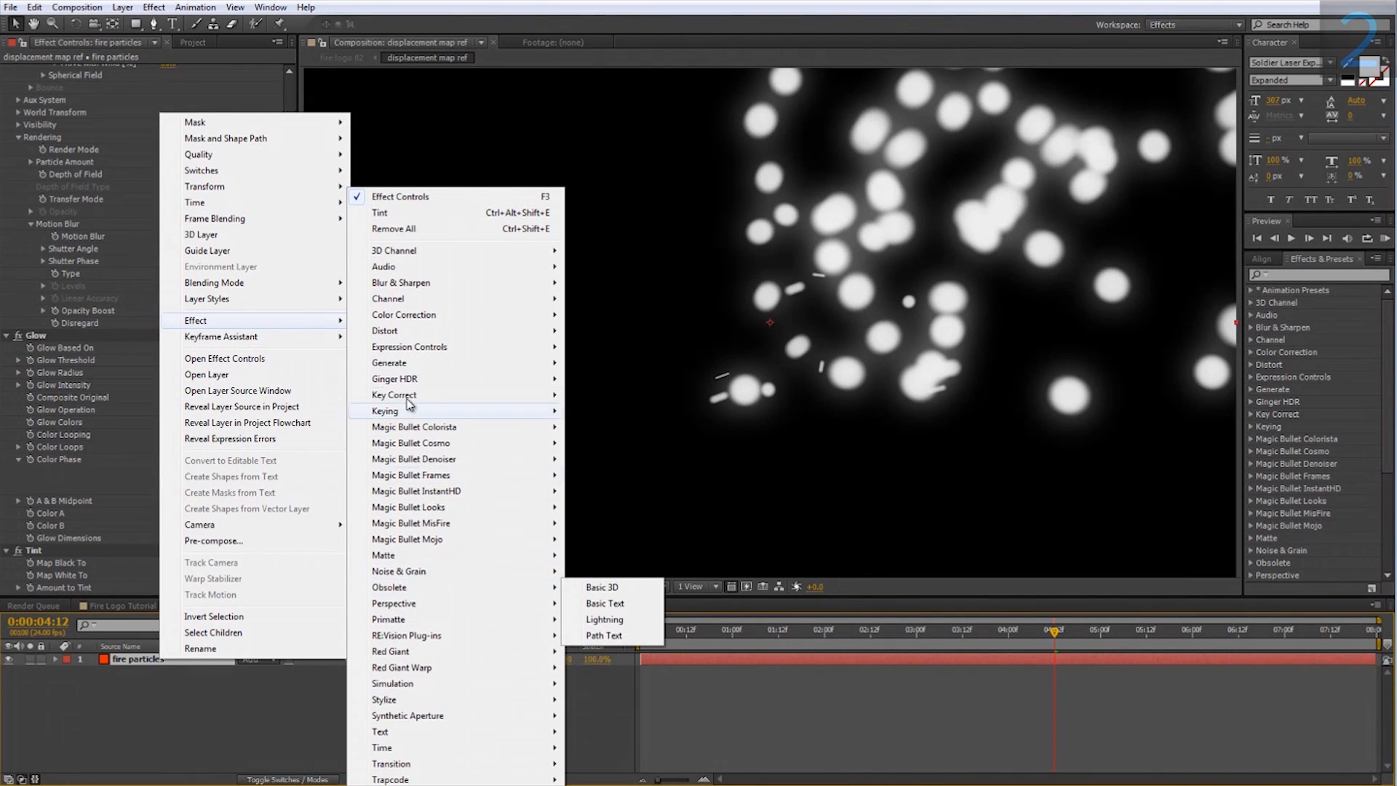
pyautogui.moveTo(400, 335)
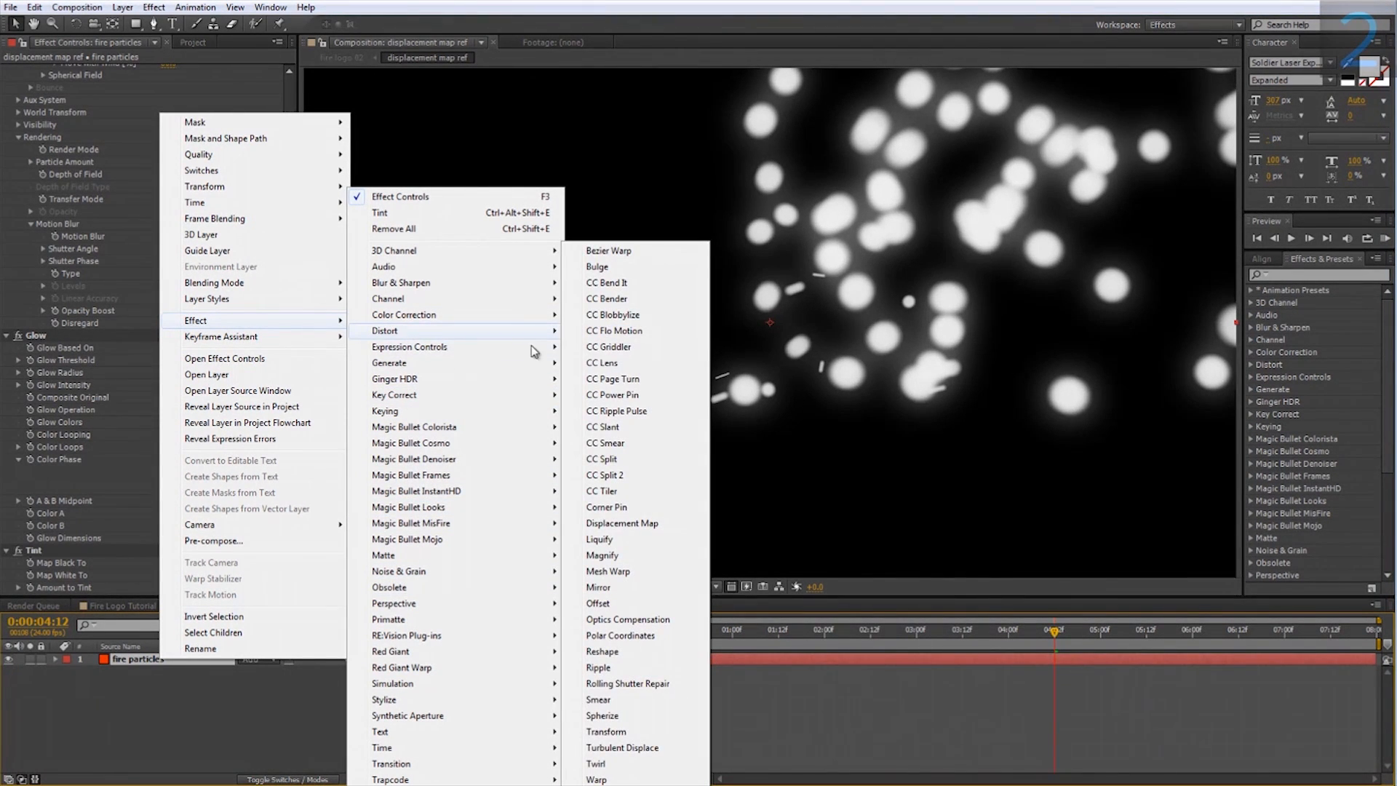
pyautogui.click(624, 748)
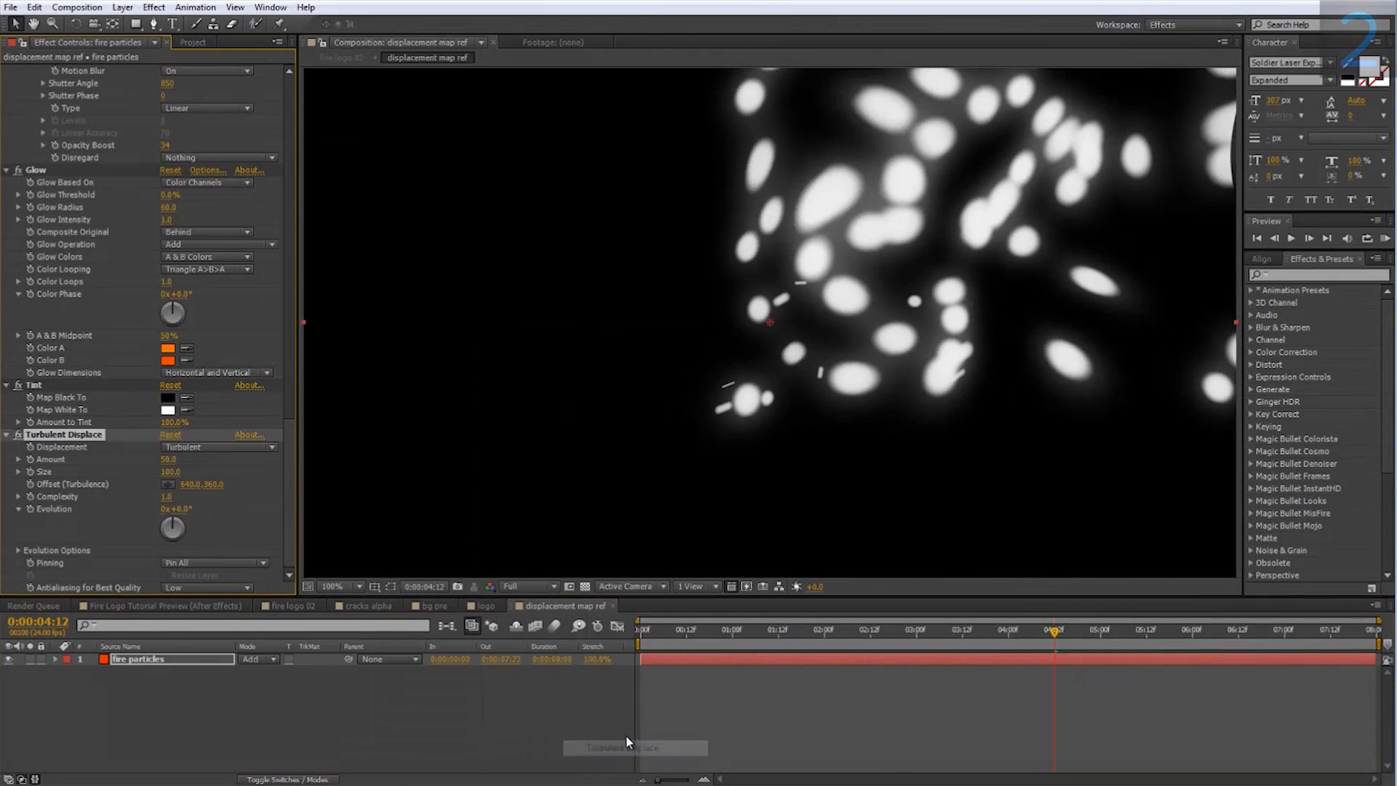
pyautogui.click(168, 460)
pyautogui.write('100')
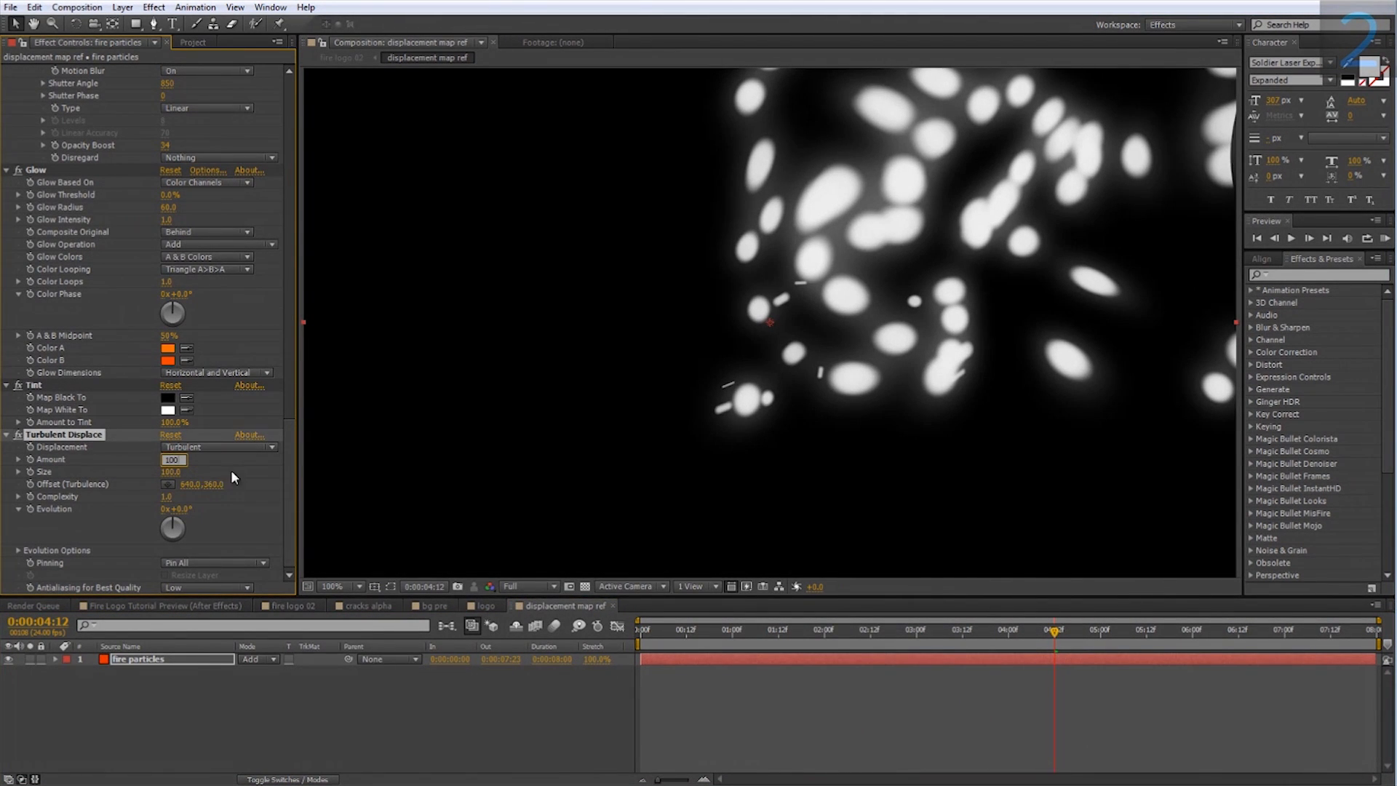
pyautogui.press('Tab')
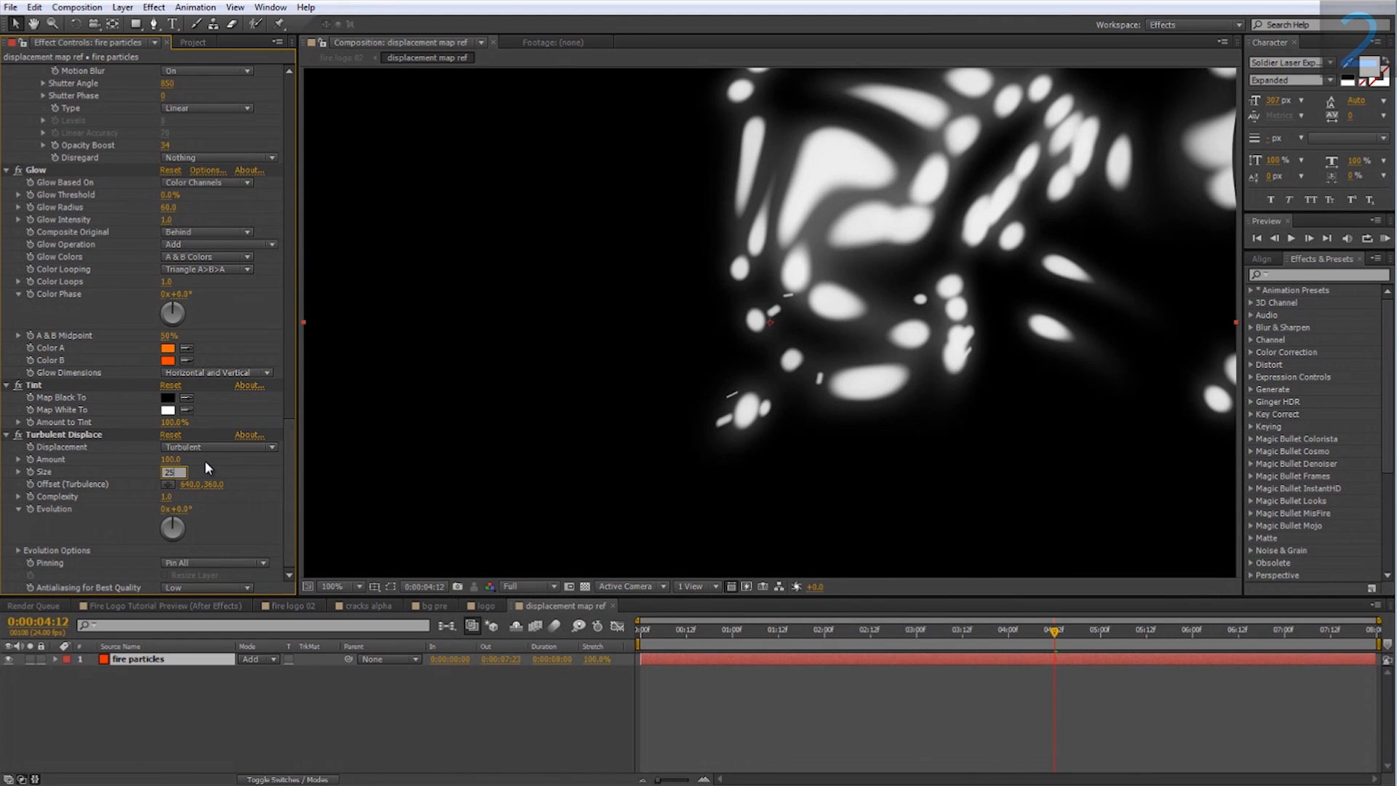
pyautogui.press('Return')
# Step: Set the particles' Sphere Feather to 100 and check the distorted shapes at 0:00:05:14
pyautogui.moveTo(1067, 656); pyautogui.dragTo(1206, 656)
pyautogui.scroll(5, 101, 440)
pyautogui.scroll(10, 100, 440)
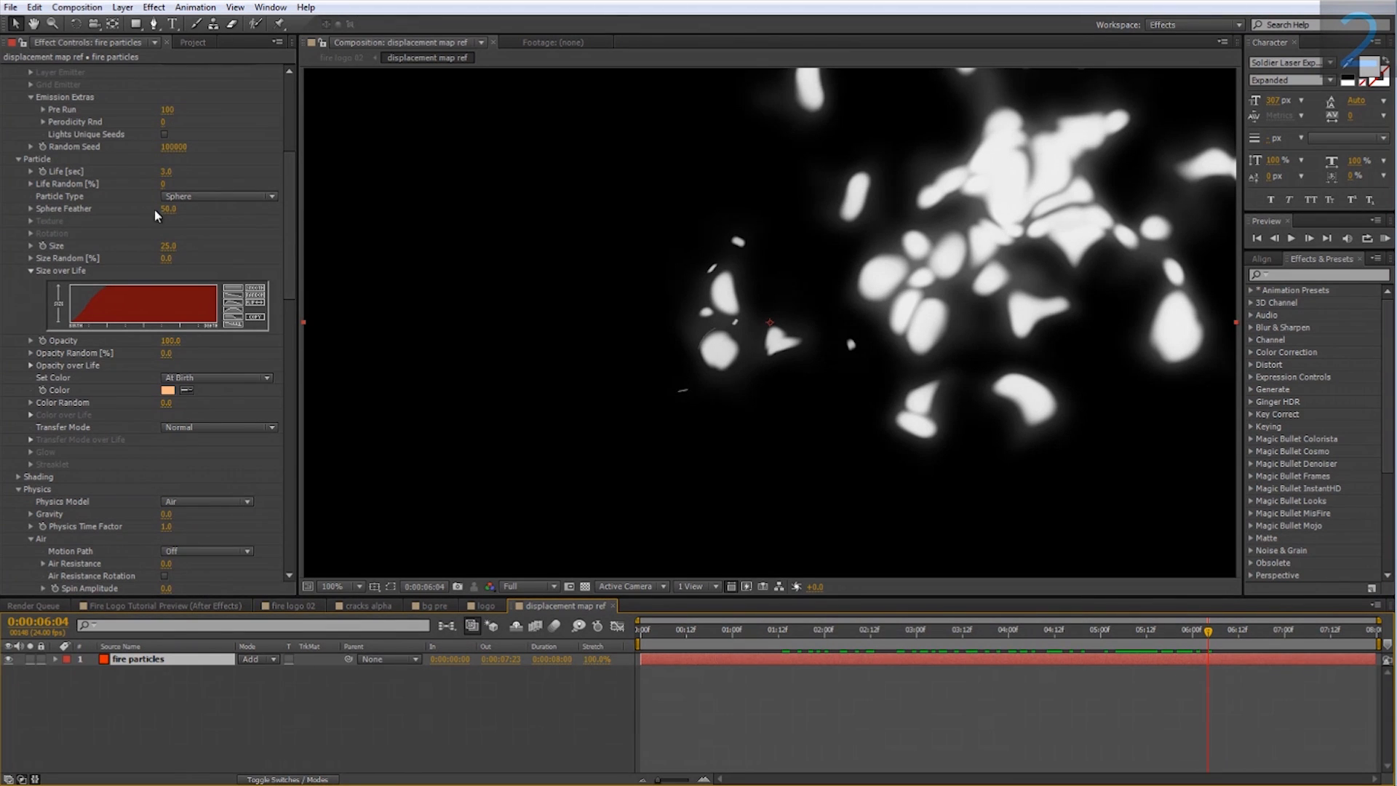
pyautogui.moveTo(168, 208); pyautogui.dragTo(313, 211)
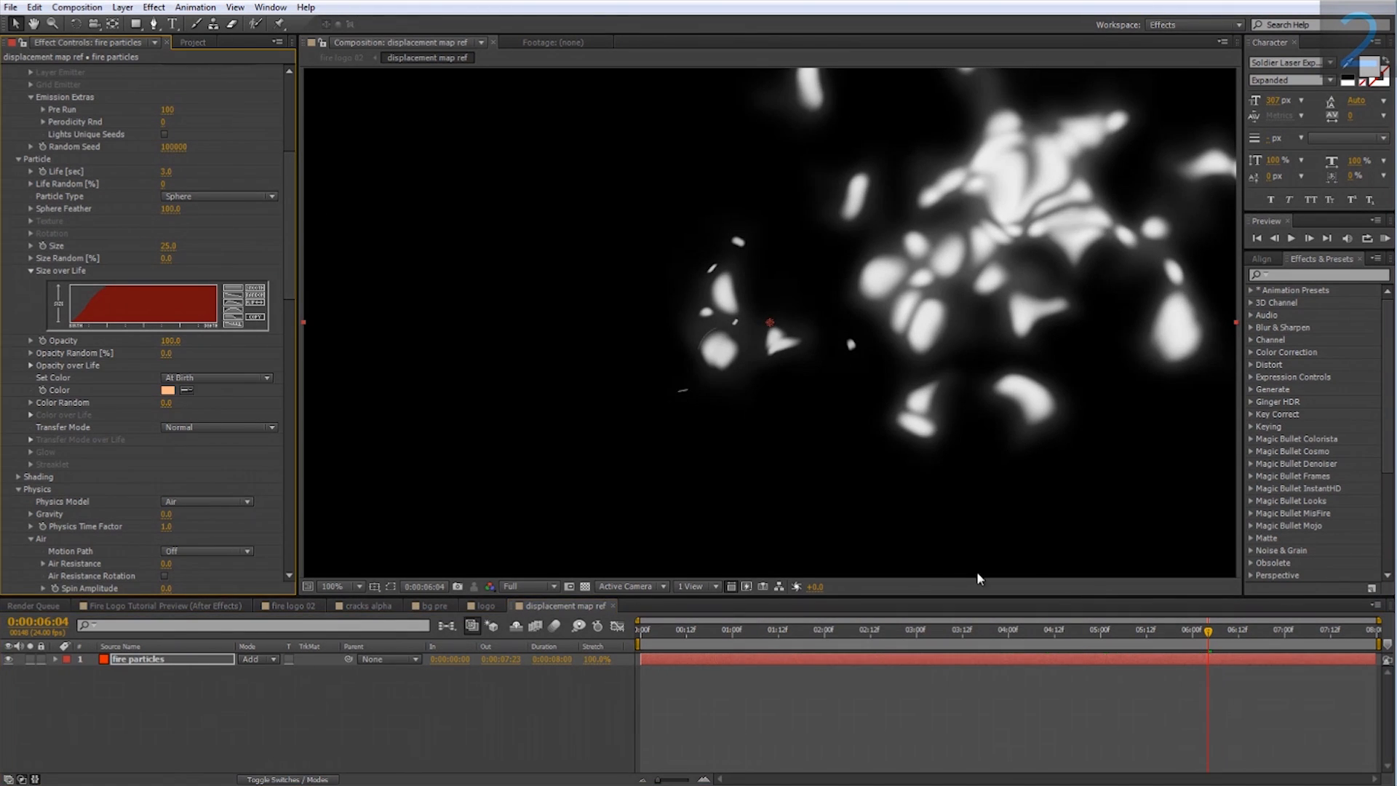
pyautogui.moveTo(1188, 630); pyautogui.dragTo(1159, 680)
pyautogui.scroll(5, 197, 376)
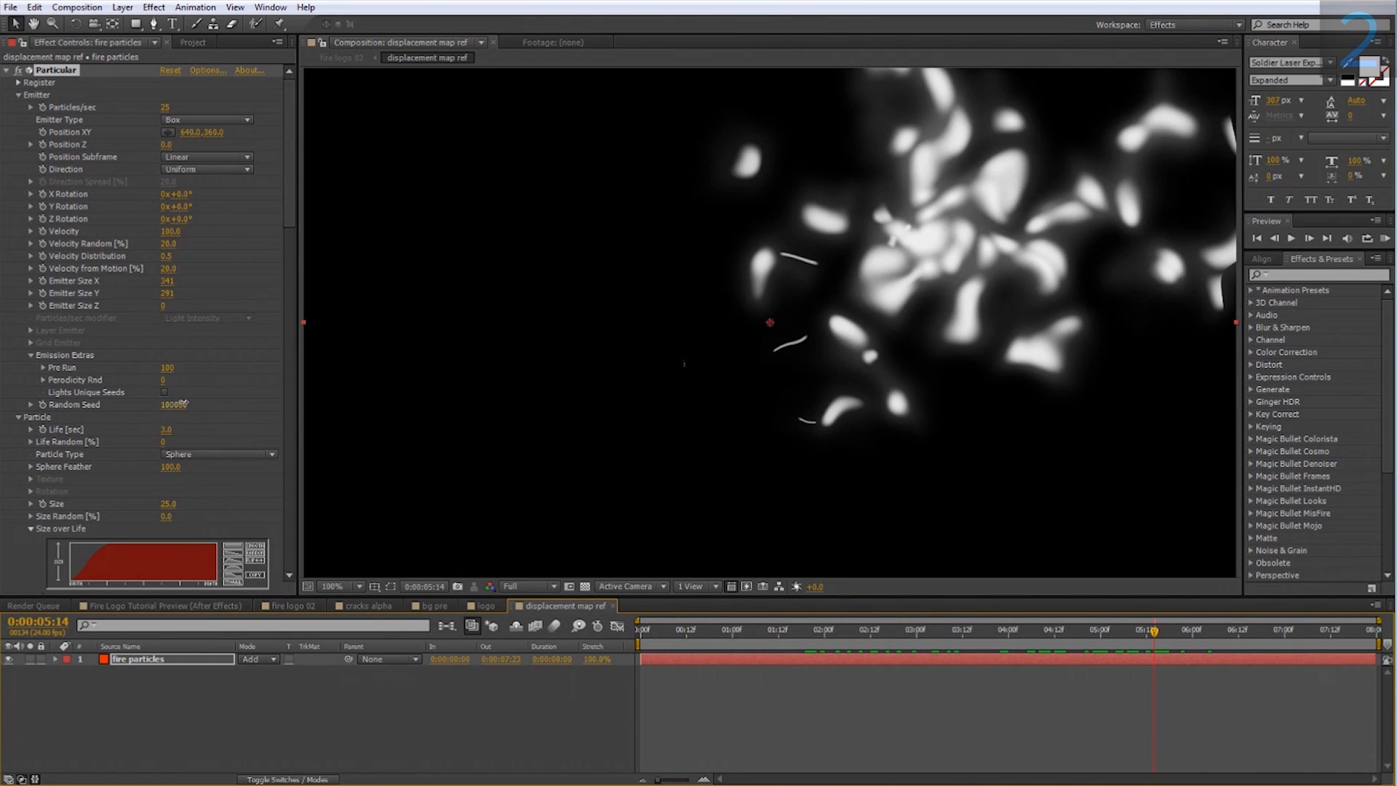
# Step: Change the Random Seed of the fire particles in displacement map ref and check the new pattern at 0:00:02:21
pyautogui.moveTo(174, 405); pyautogui.dragTo(184, 402)
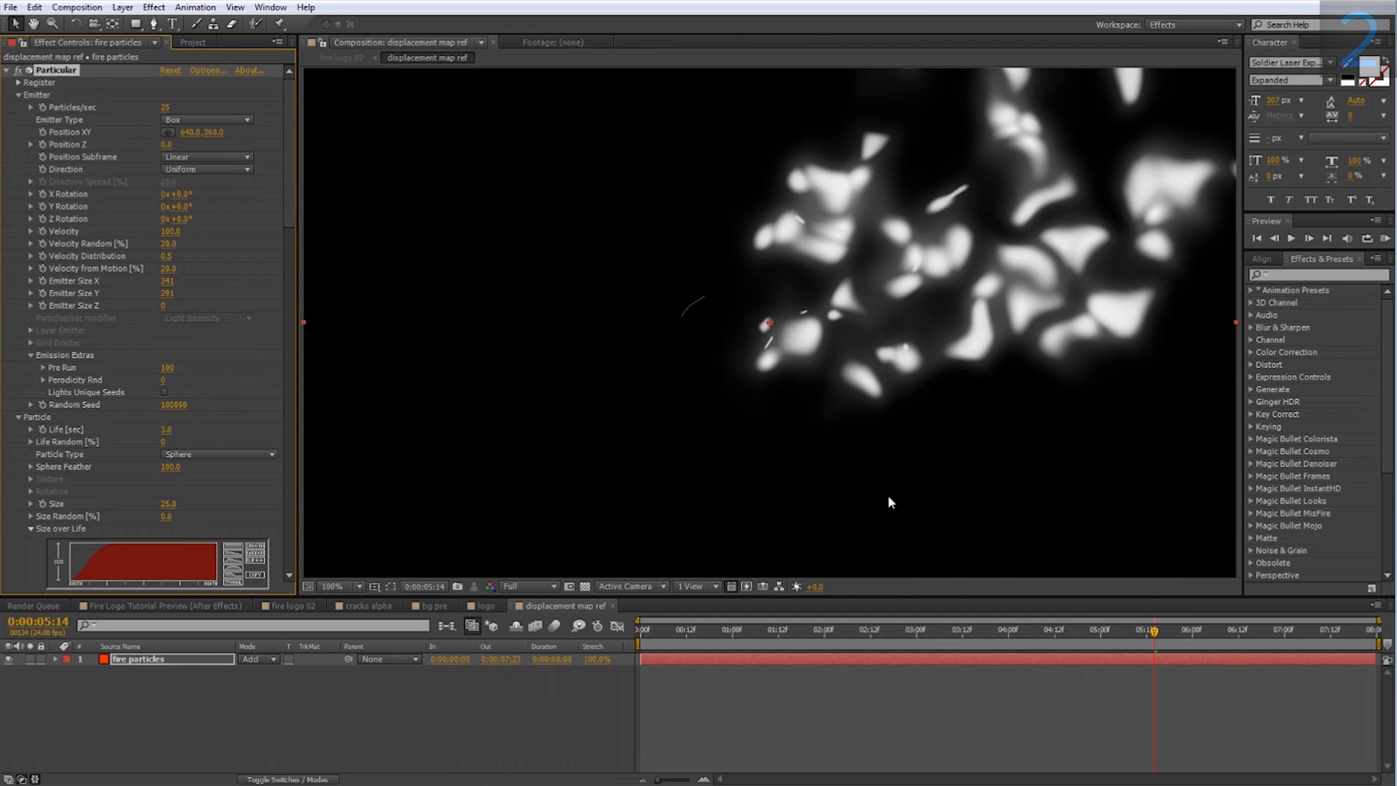
pyautogui.moveTo(1127, 628); pyautogui.dragTo(905, 630)
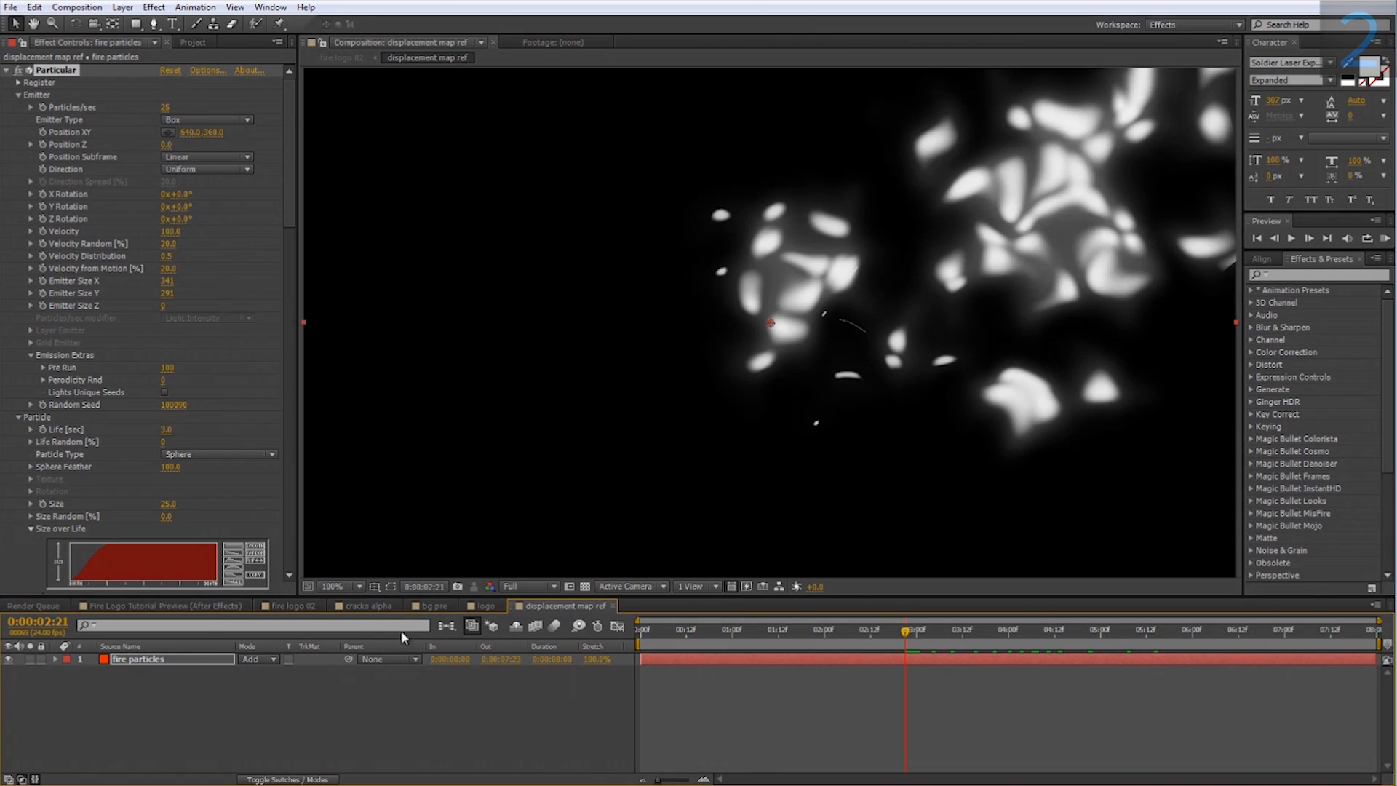
# Step: Hide the displacement map ref layer in the fire logo 02 composition and create a new adjustment layer
pyautogui.click(299, 605)
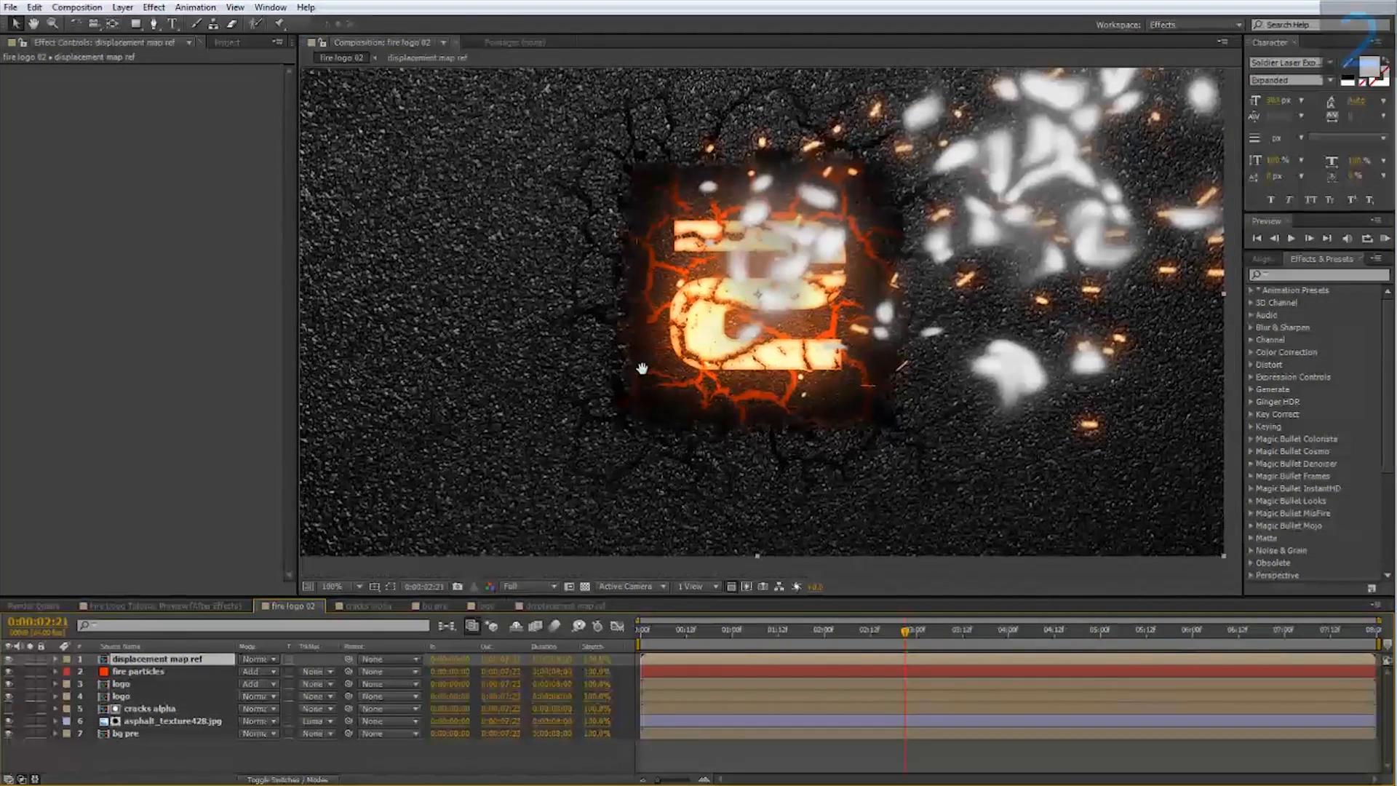
pyautogui.middleClick(642, 368)
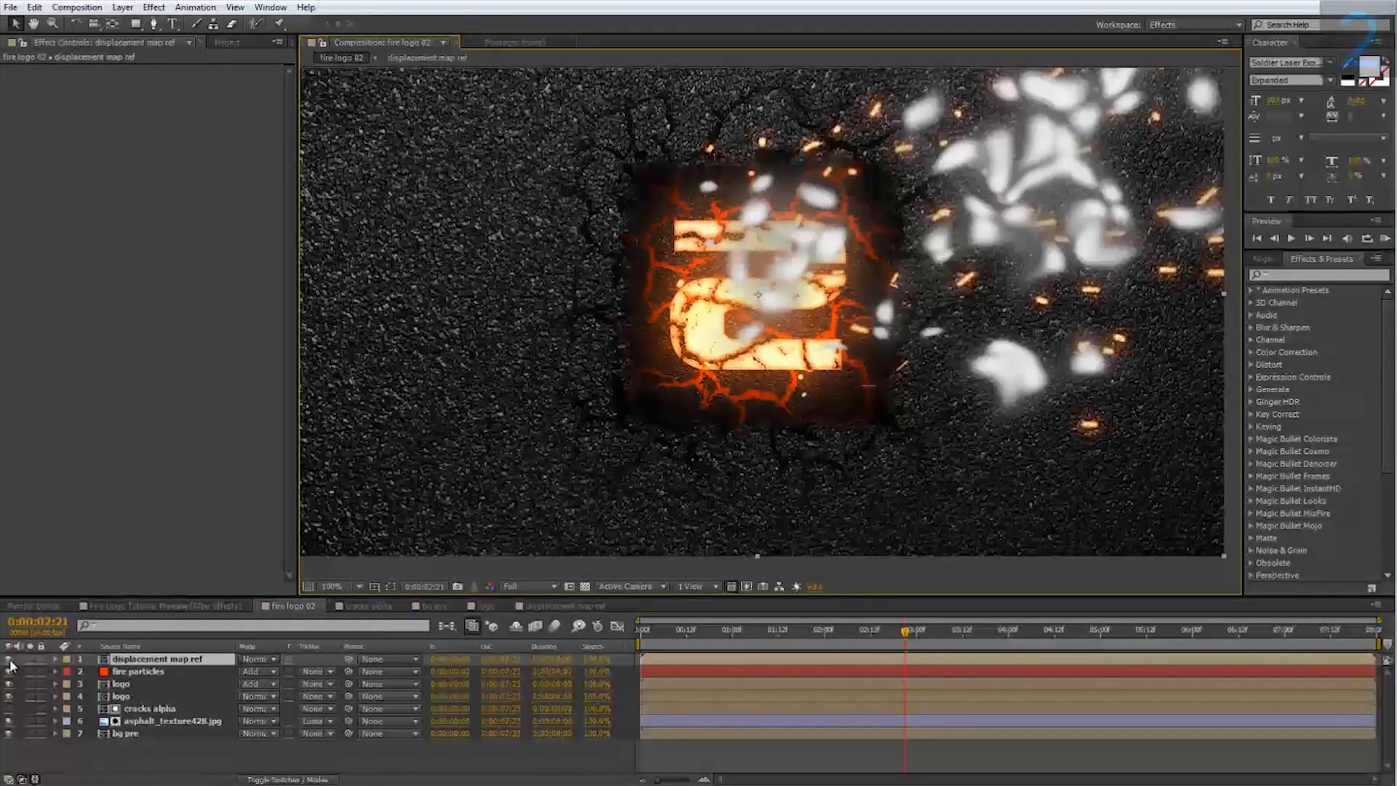
pyautogui.click(9, 659)
pyautogui.rightClick(151, 750)
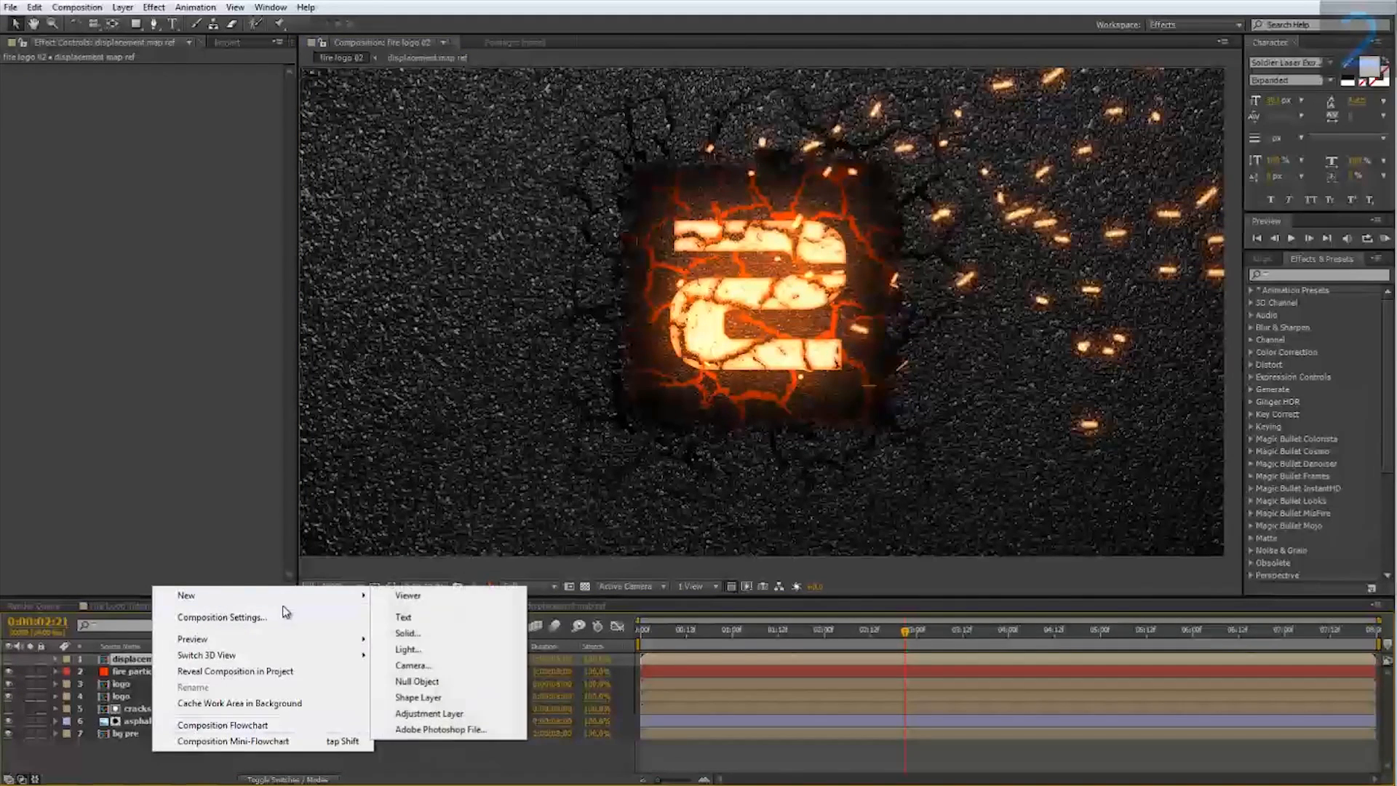
pyautogui.click(429, 713)
# Step: Apply a Displacement Map effect to Adjustment Layer 1, using displacement map ref as its Displacement Map Layer
pyautogui.rightClick(145, 659)
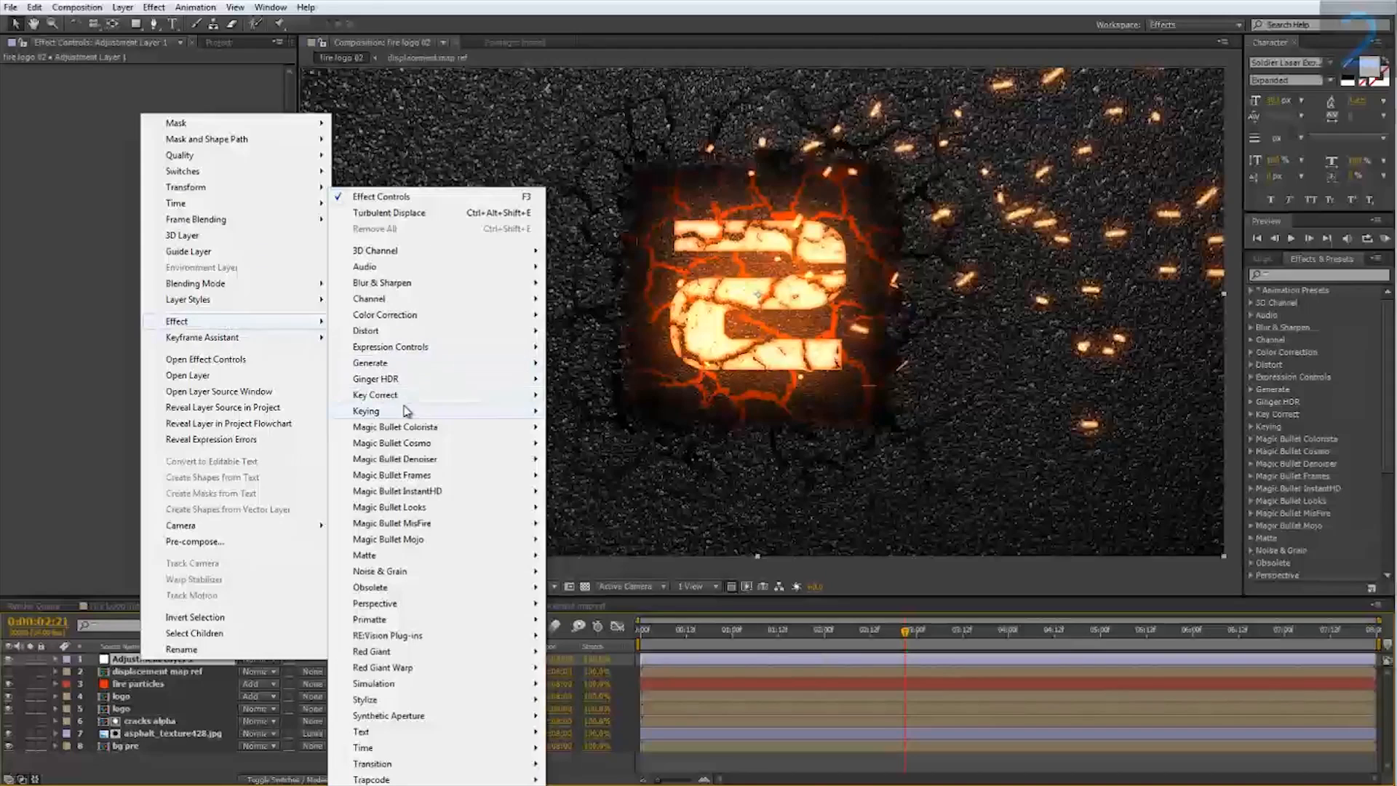
pyautogui.moveTo(393, 332)
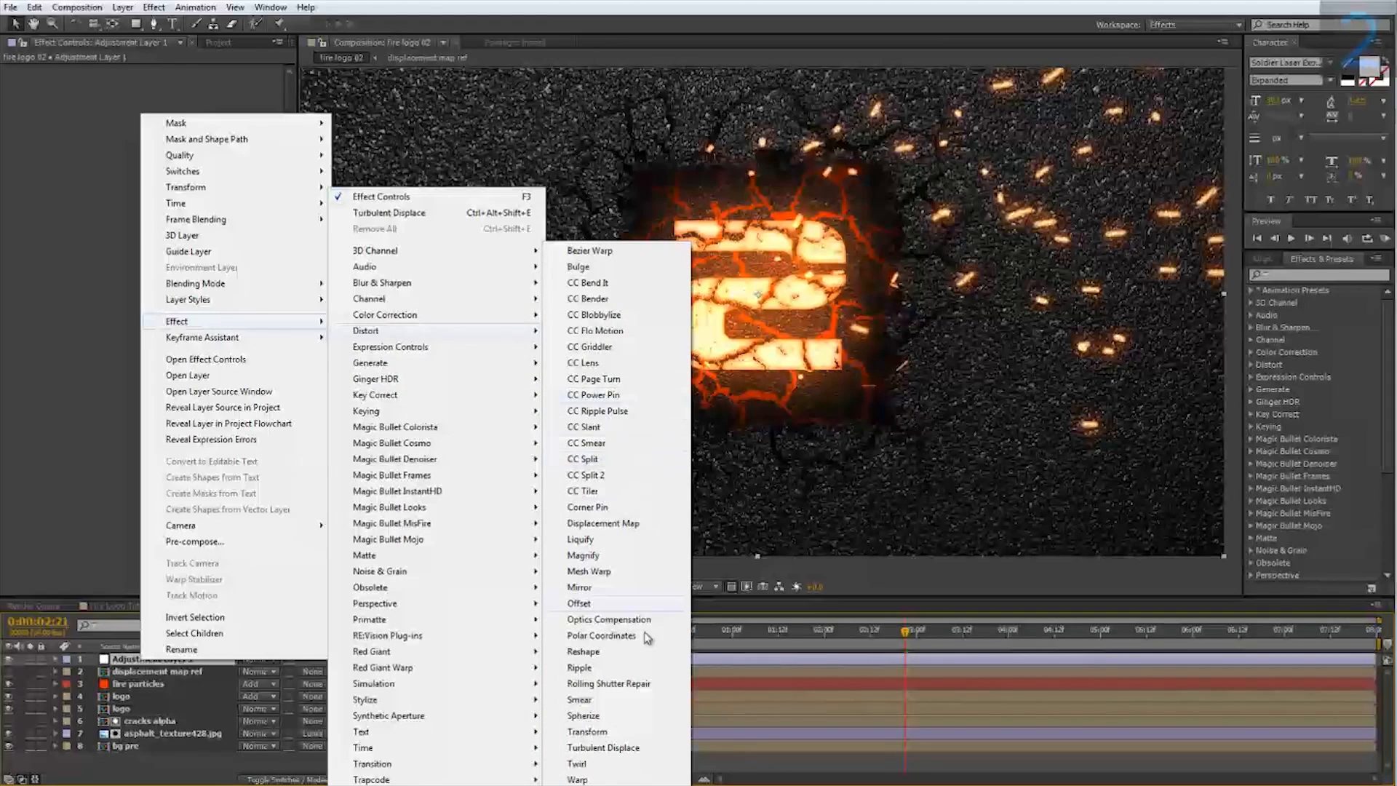
pyautogui.click(619, 526)
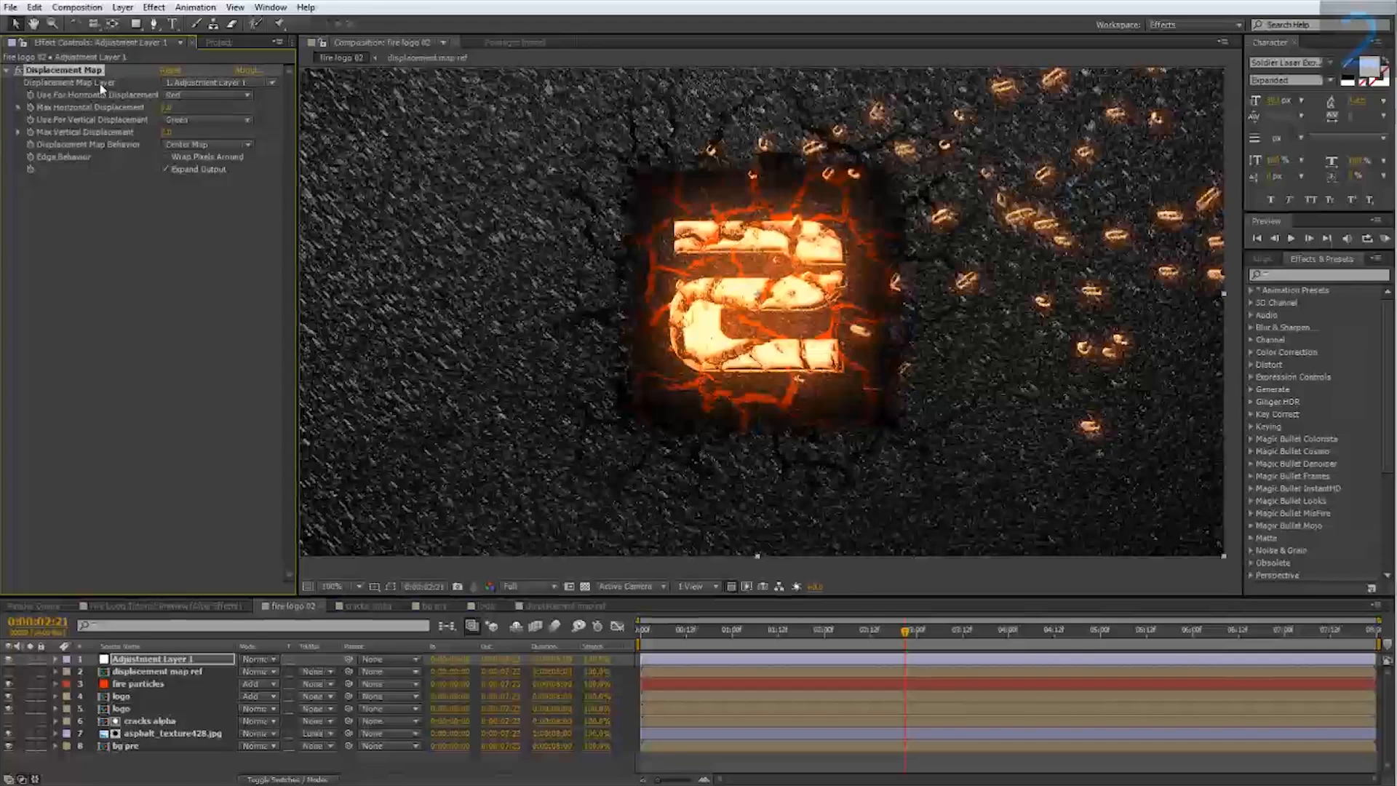
pyautogui.click(208, 83)
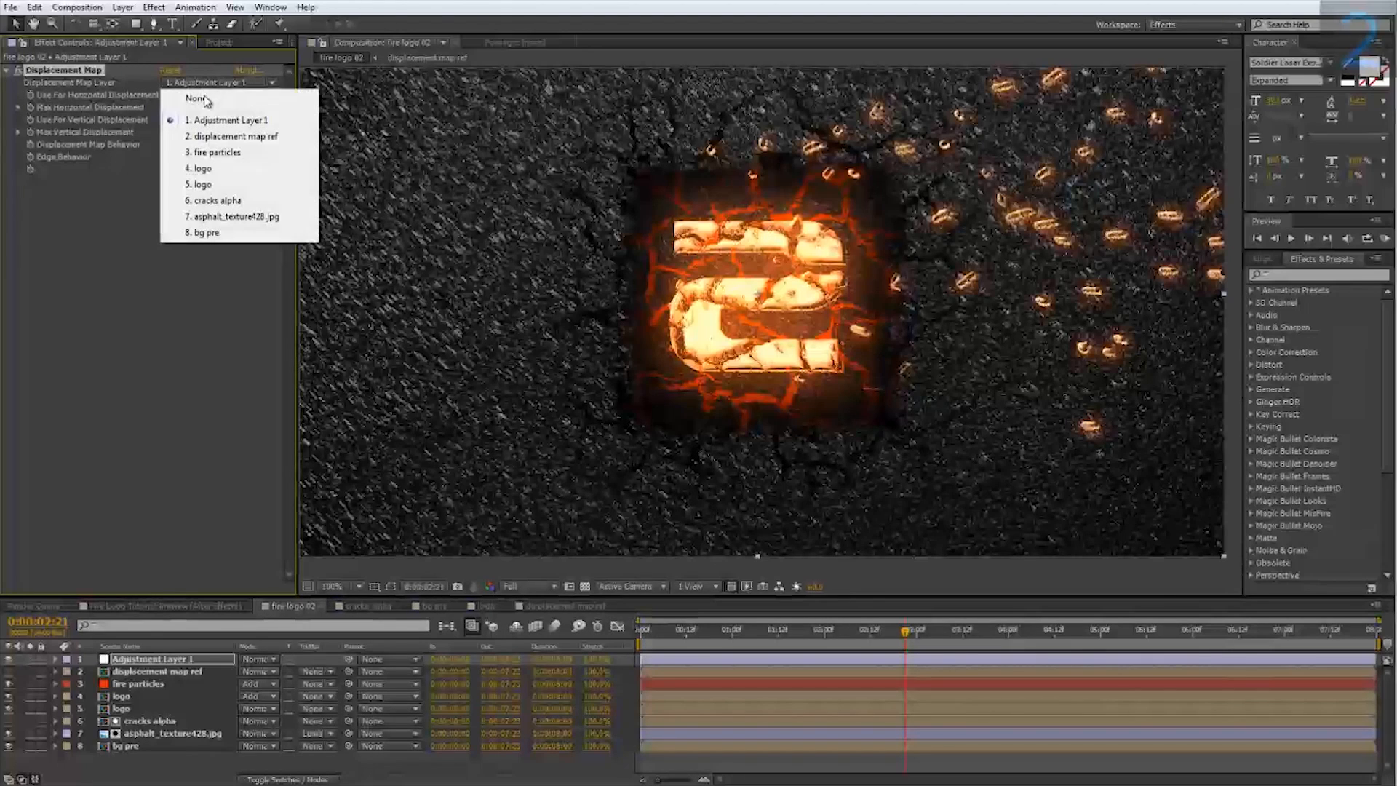
pyautogui.click(203, 138)
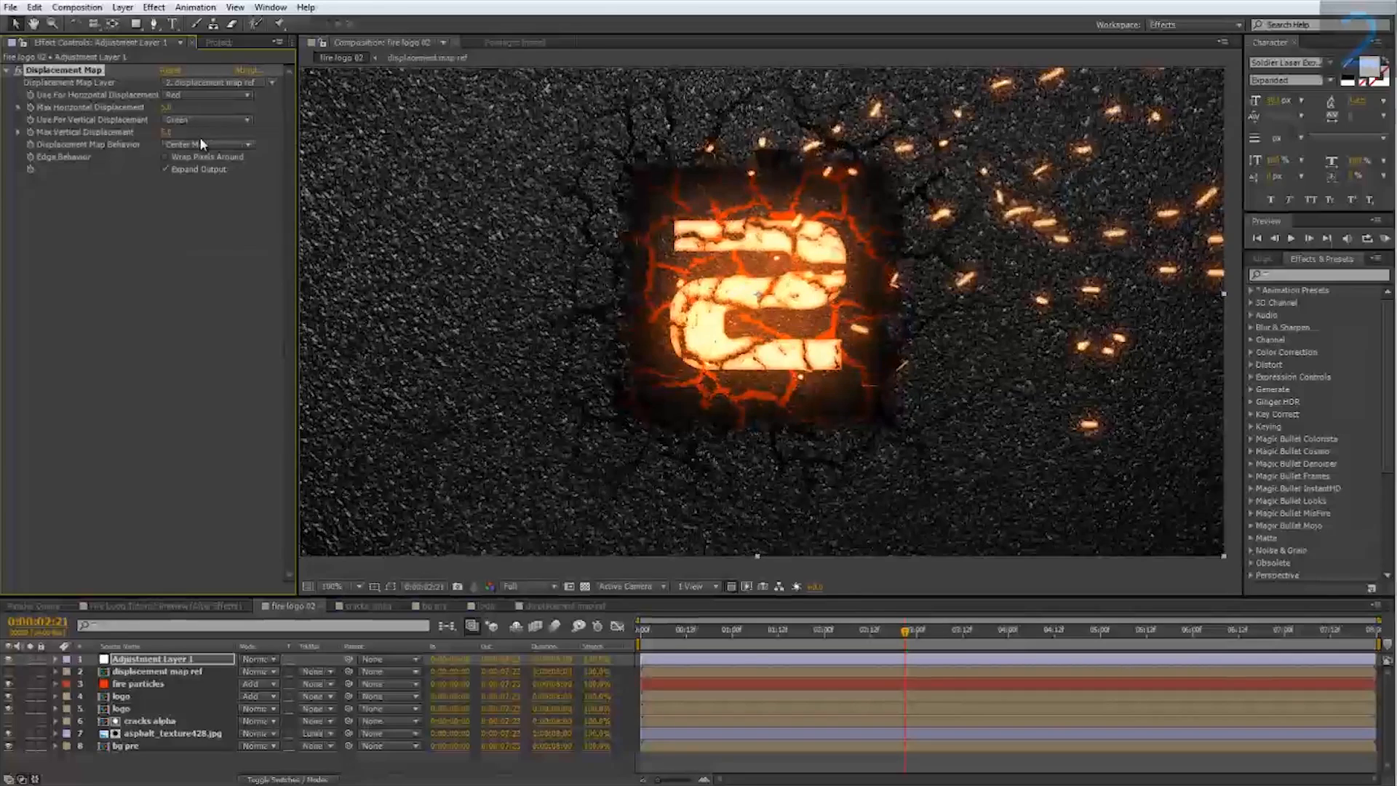
# Step: Set the Displacement Map's Max Horizontal and Max Vertical Displacement to 25 and check the distortion at 0:00:04:01
pyautogui.moveTo(919, 631); pyautogui.dragTo(997, 640)
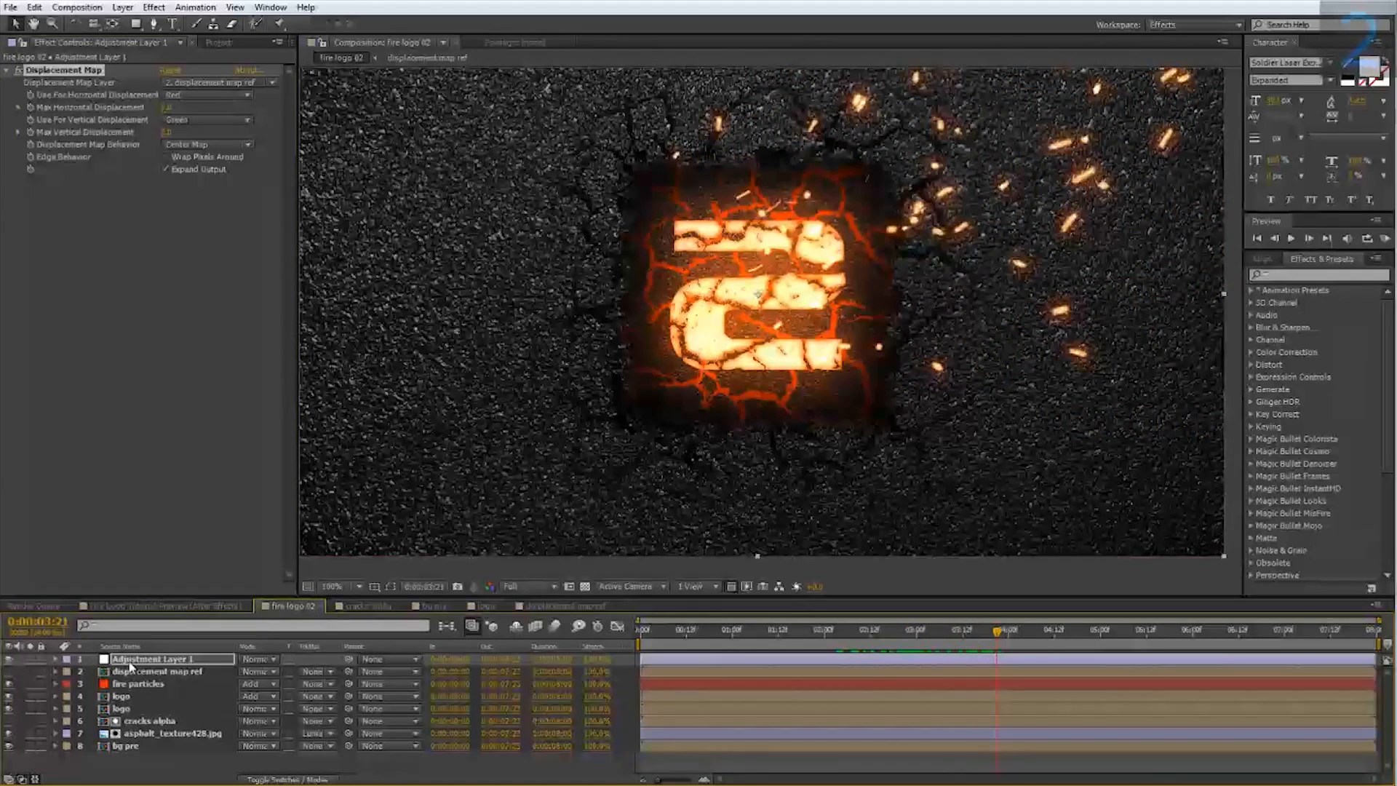
pyautogui.moveTo(895, 310); pyautogui.dragTo(777, 364)
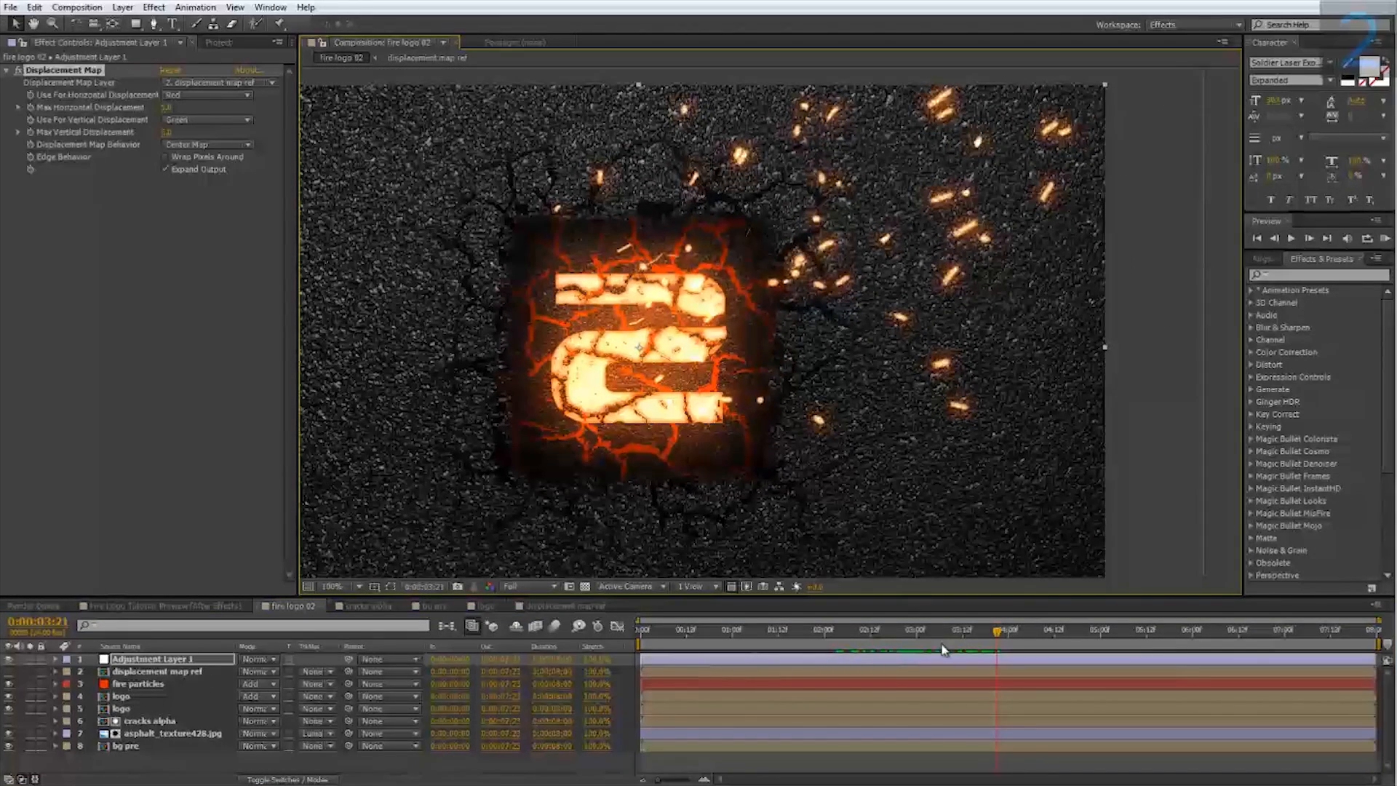
pyautogui.moveTo(943, 650)
pyautogui.mouseDown()
pyautogui.moveTo(867, 650)
pyautogui.moveTo(922, 651)
pyautogui.mouseUp()
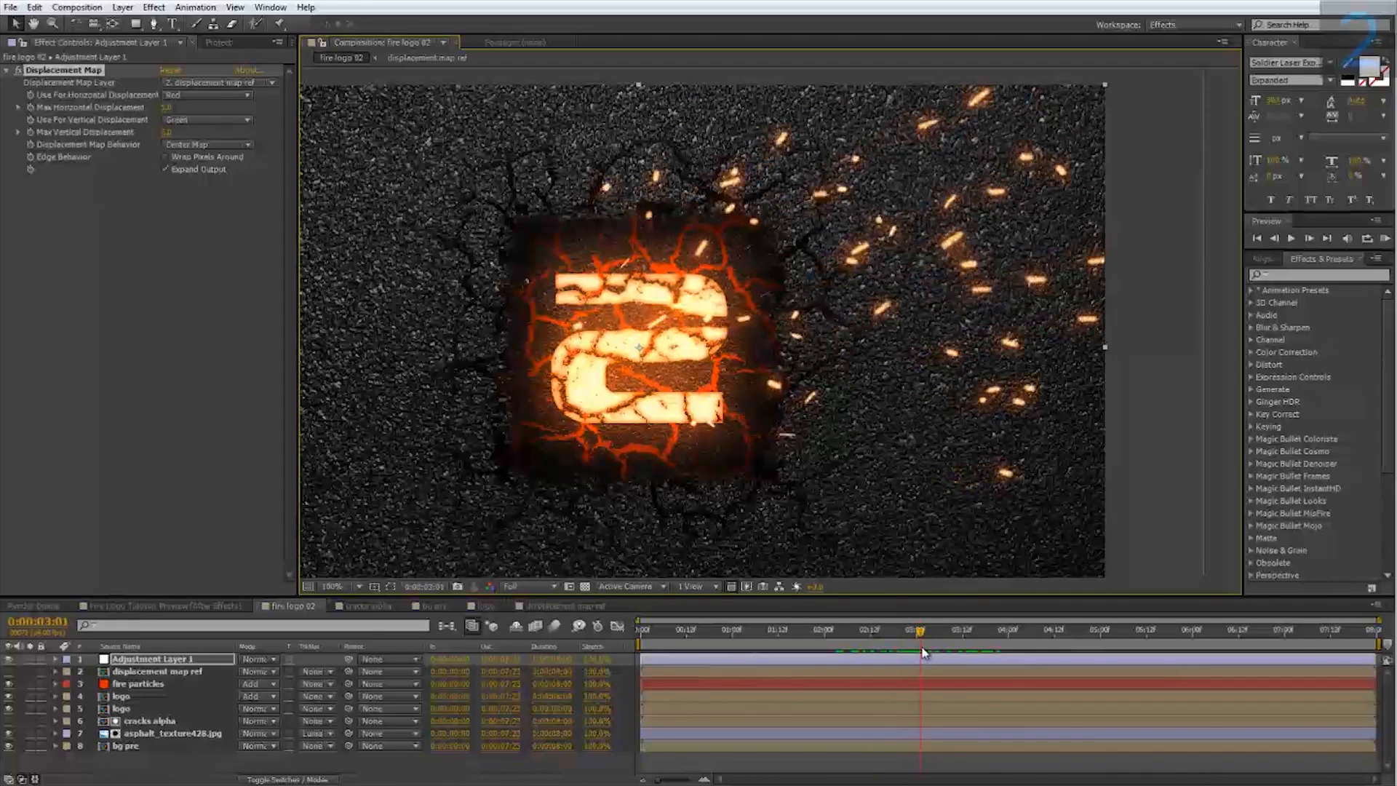
pyautogui.click(165, 108)
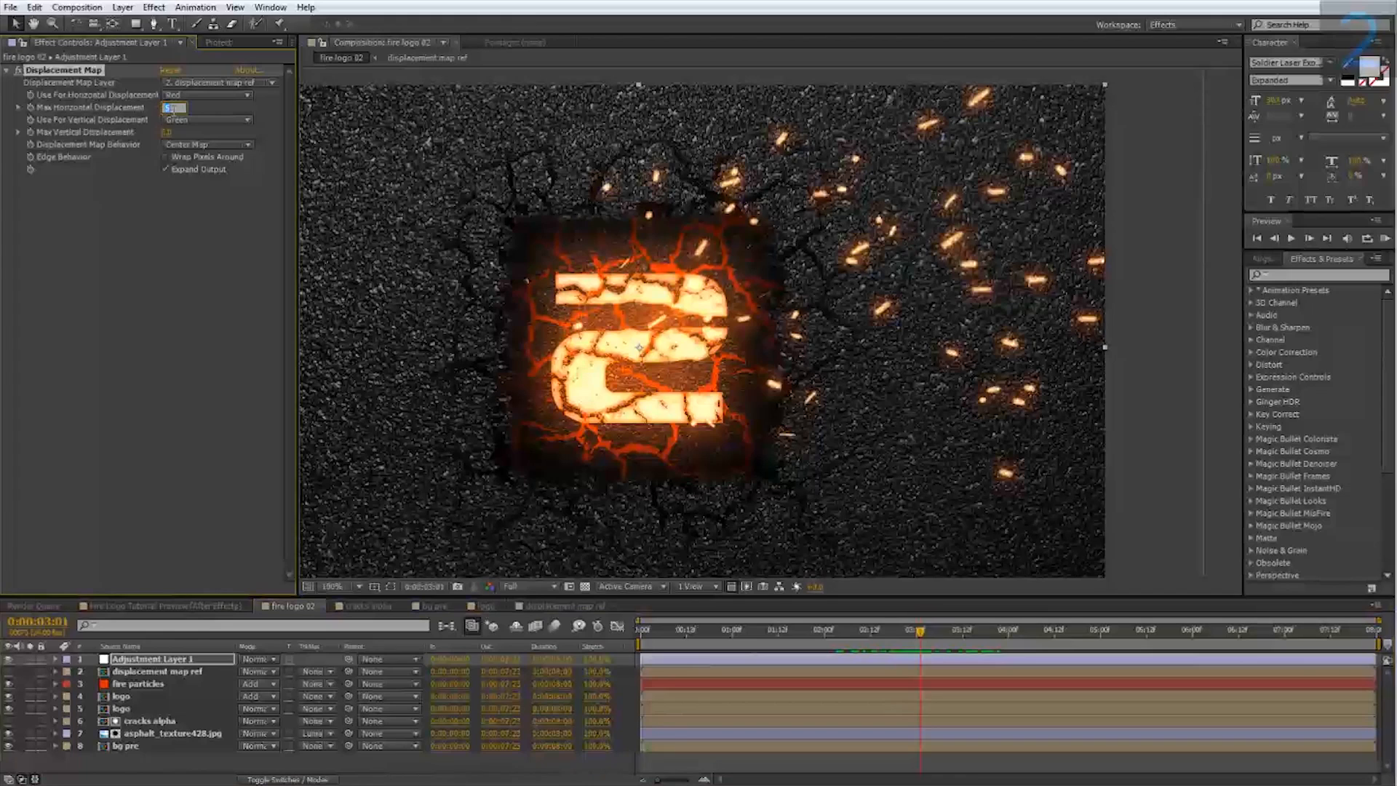
pyautogui.write('25')
pyautogui.click(167, 133)
pyautogui.write('25')
pyautogui.click(125, 255)
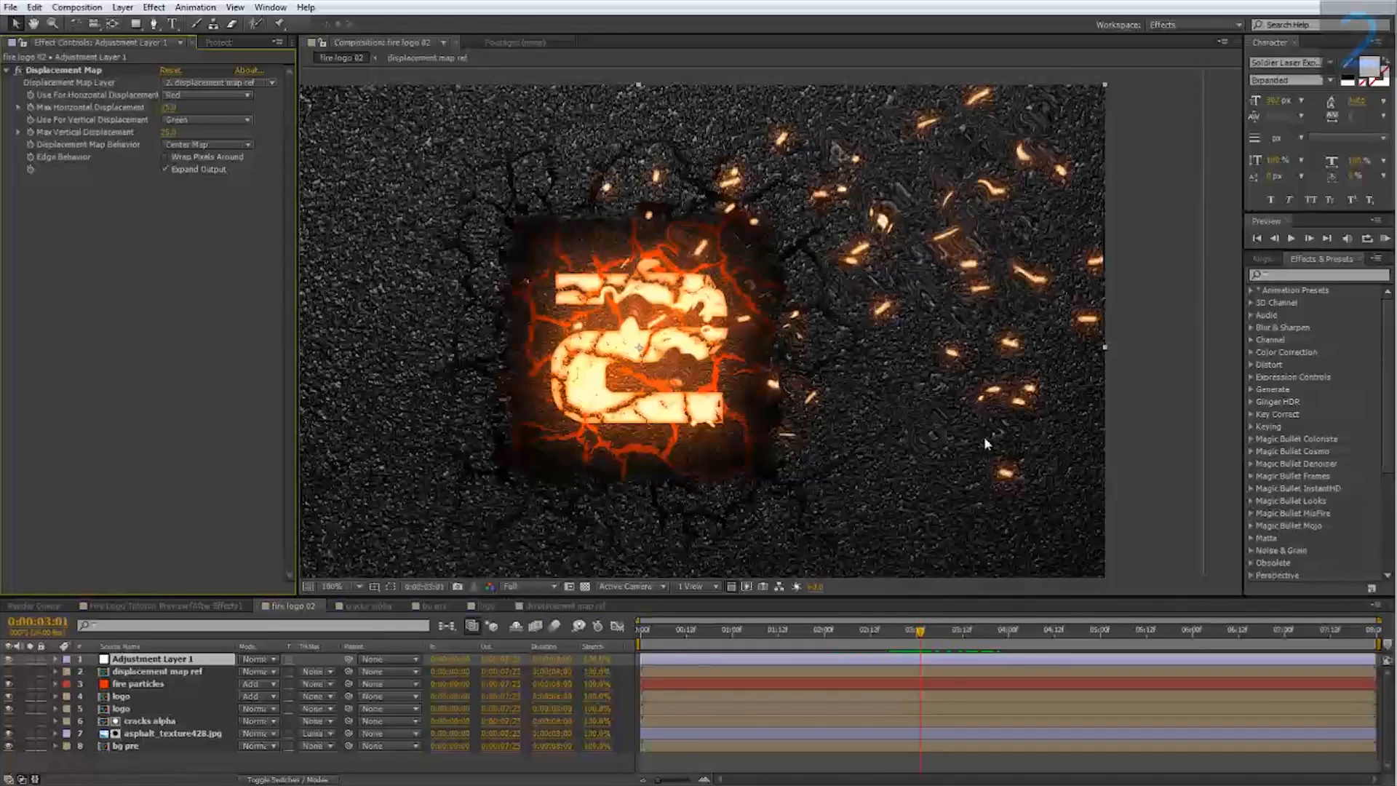
pyautogui.moveTo(877, 630); pyautogui.dragTo(1011, 652)
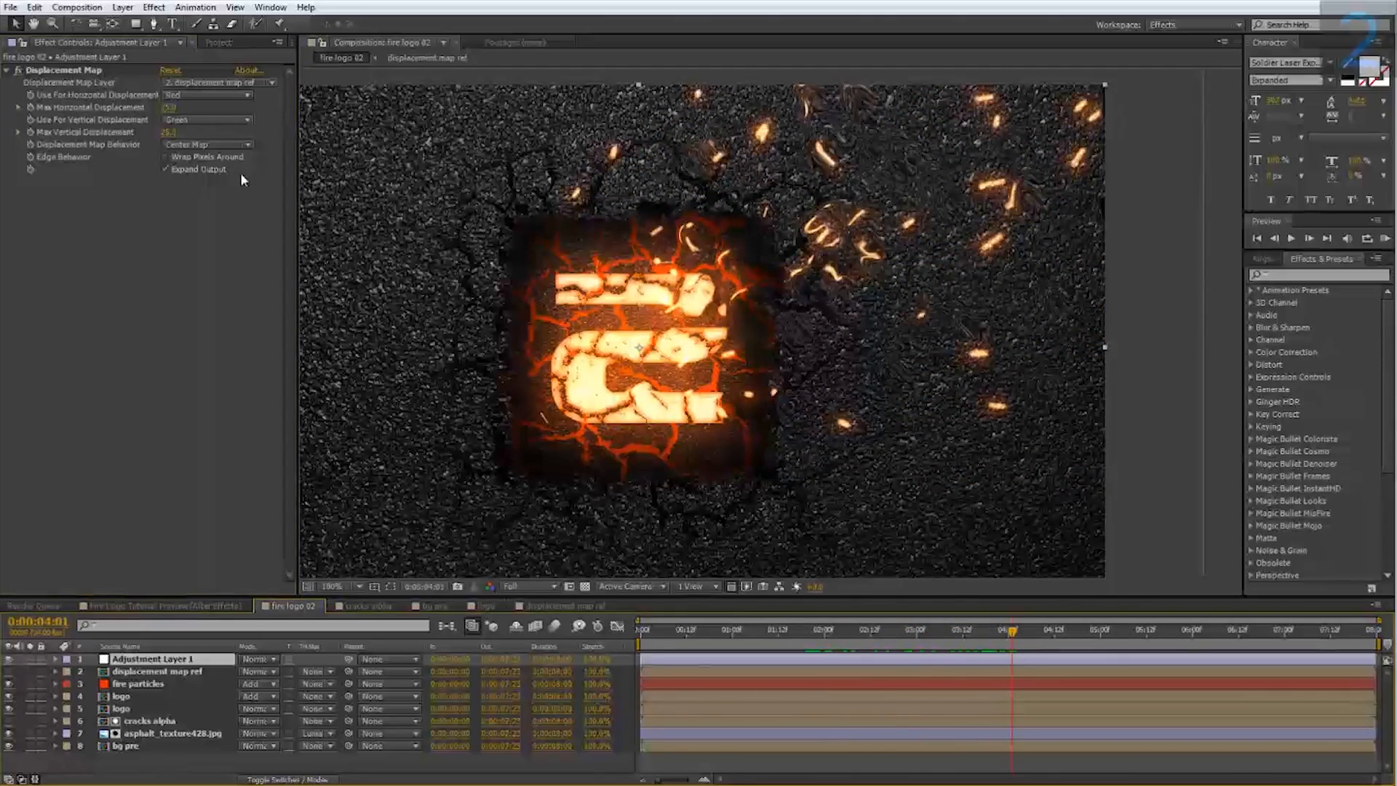
# Step: Set the Displacement Map's Max Horizontal and Max Vertical Displacement to 10
pyautogui.click(173, 107)
pyautogui.write('1')
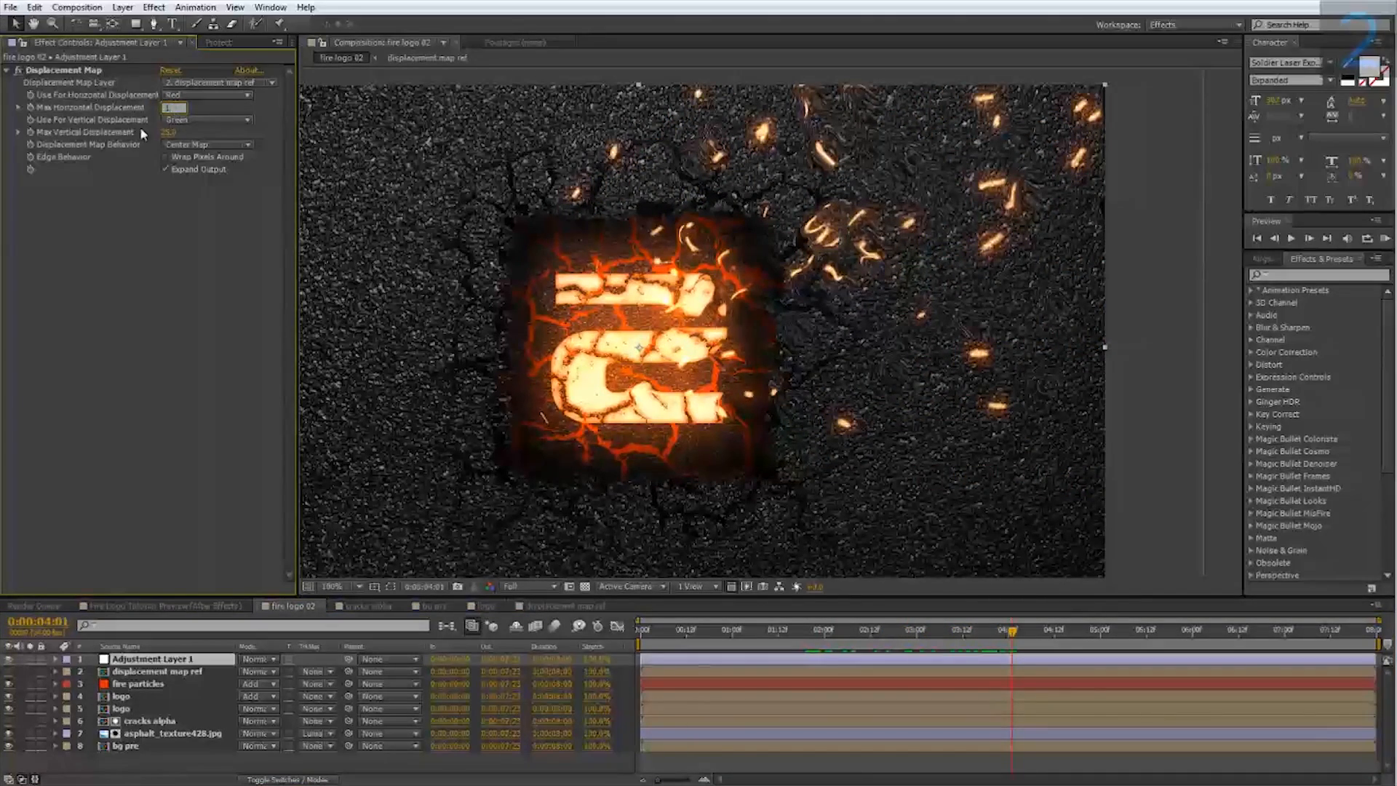
pyautogui.write('0')
pyautogui.press('Tab')
pyautogui.write('1')
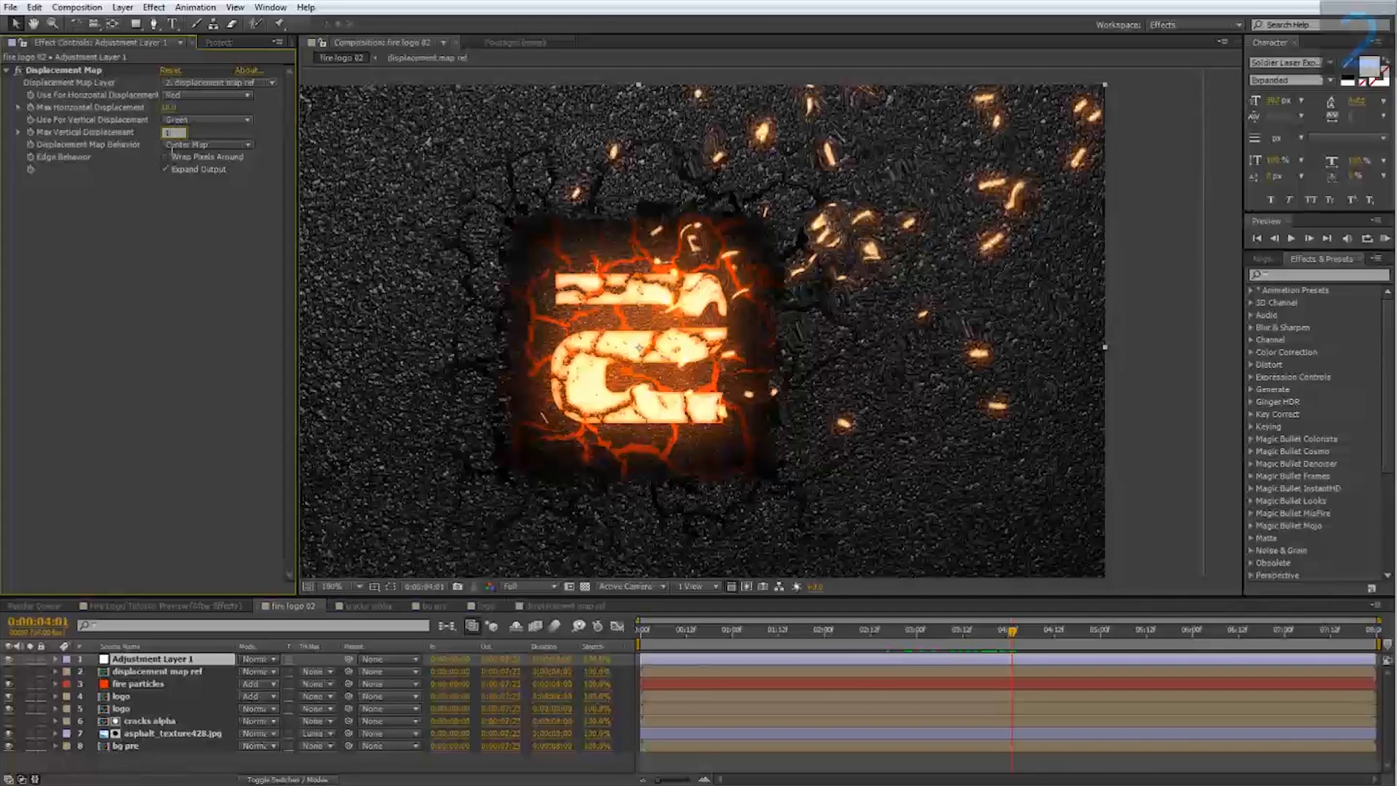
pyautogui.write('0')
pyautogui.press('Return')
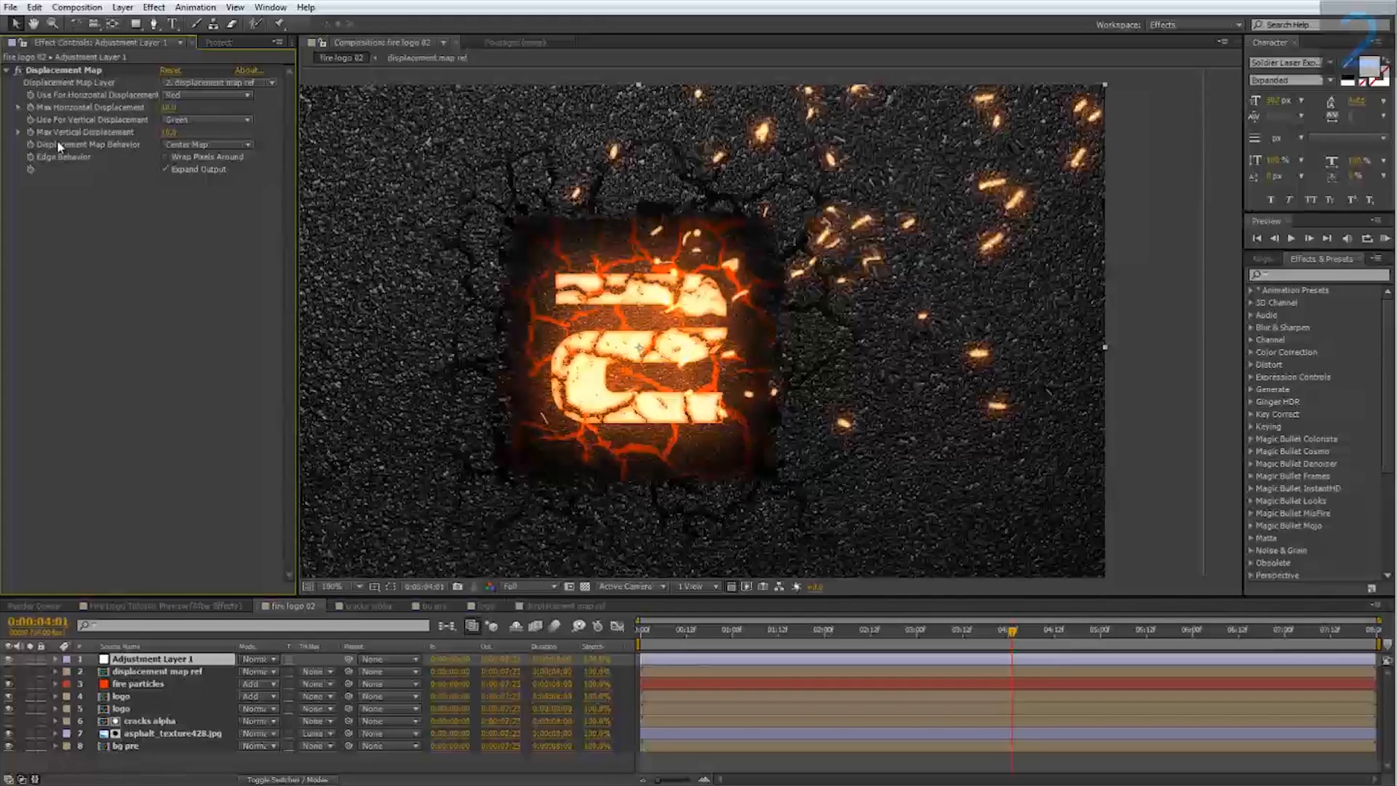
# Step: Use Luminance for both horizontal and vertical displacement, and compare the result with the Fire Logo Tutorial Preview composition
pyautogui.click(204, 96)
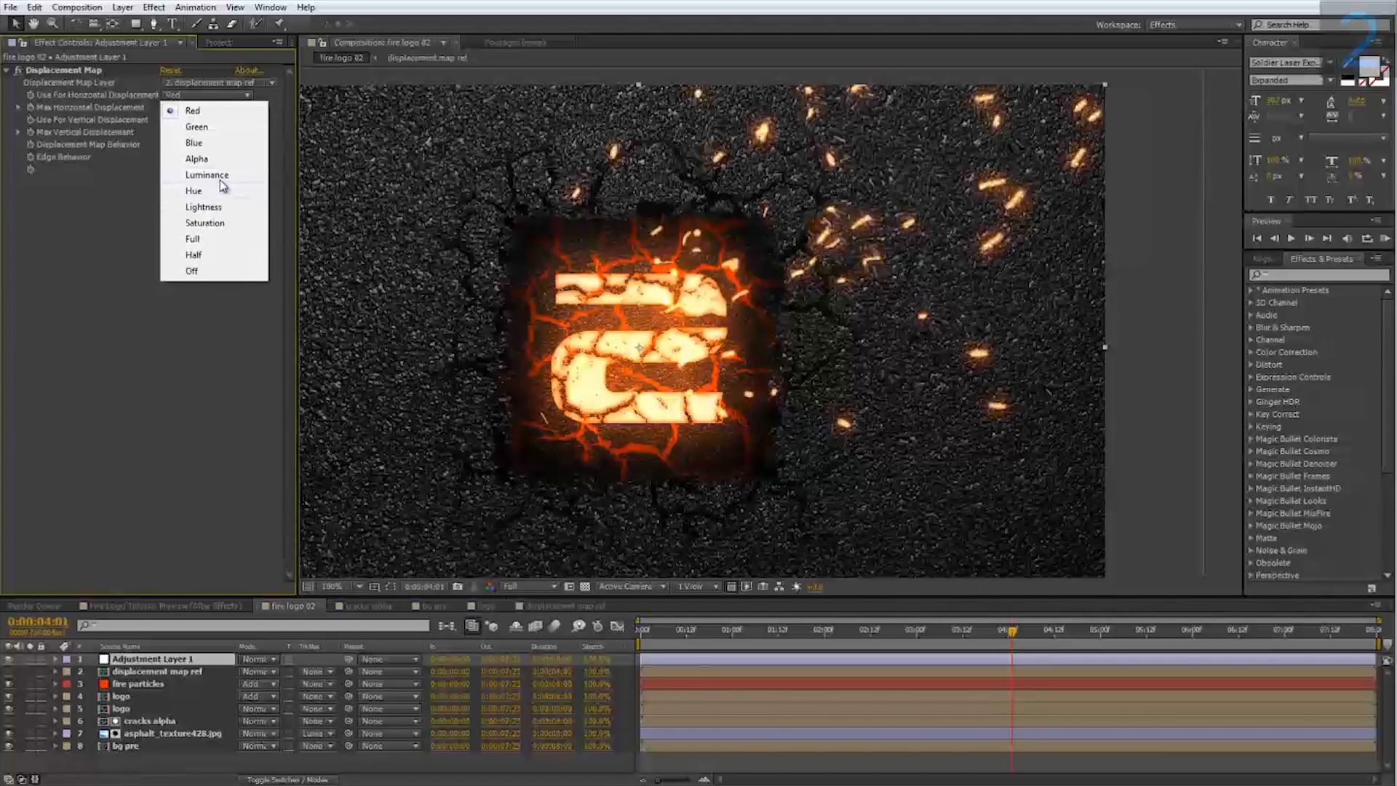
pyautogui.click(220, 176)
pyautogui.click(206, 120)
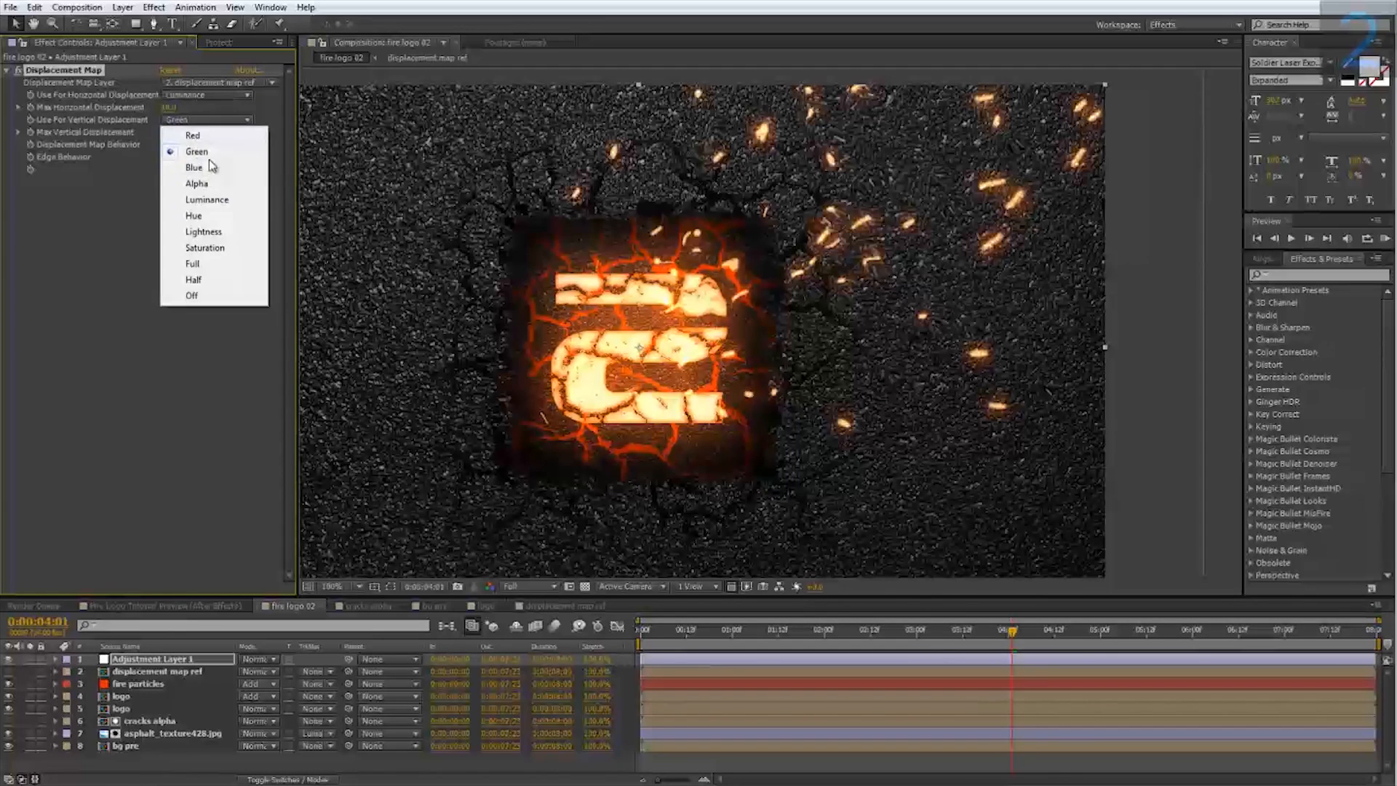
pyautogui.click(211, 195)
pyautogui.moveTo(1179, 630); pyautogui.dragTo(993, 630)
pyautogui.moveTo(1067, 638); pyautogui.dragTo(959, 648)
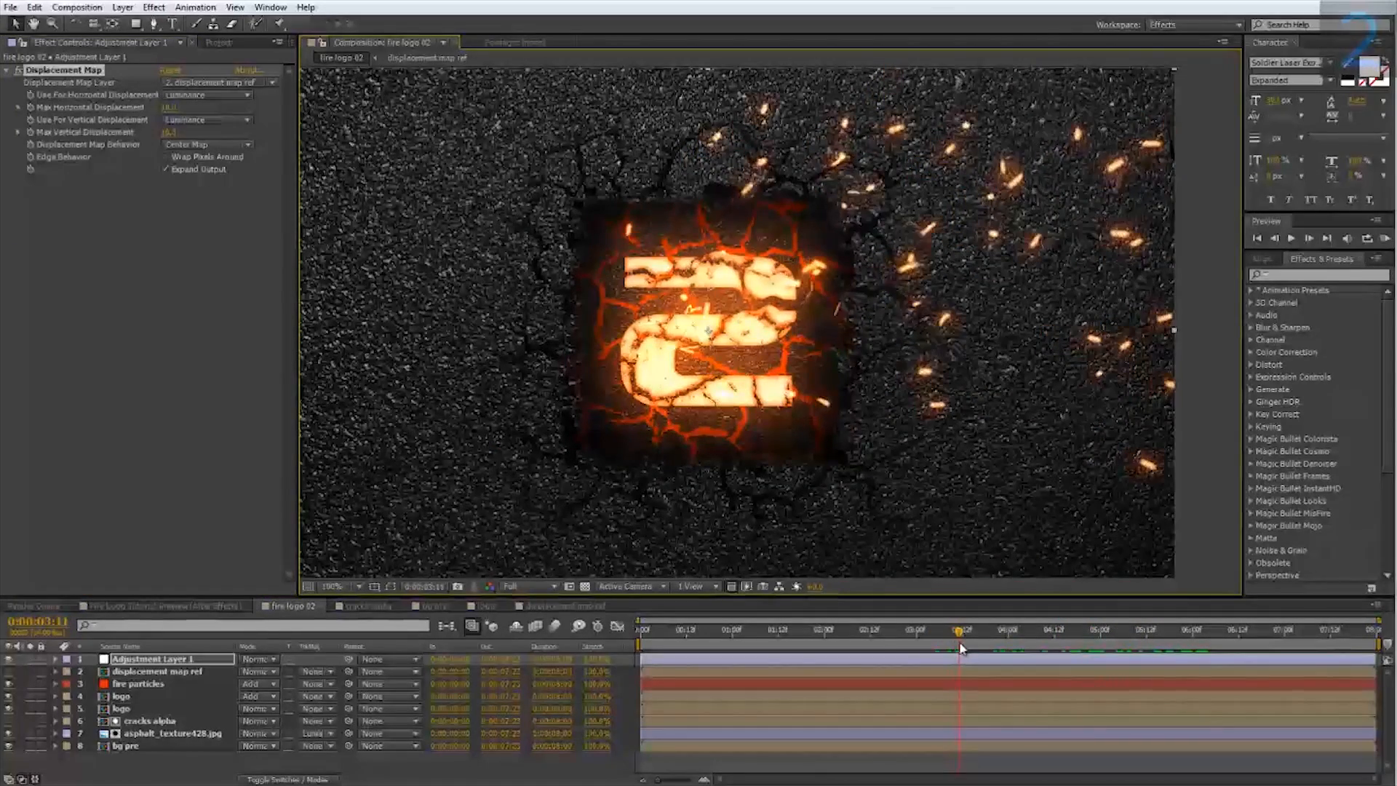
pyautogui.moveTo(666, 497); pyautogui.dragTo(710, 503)
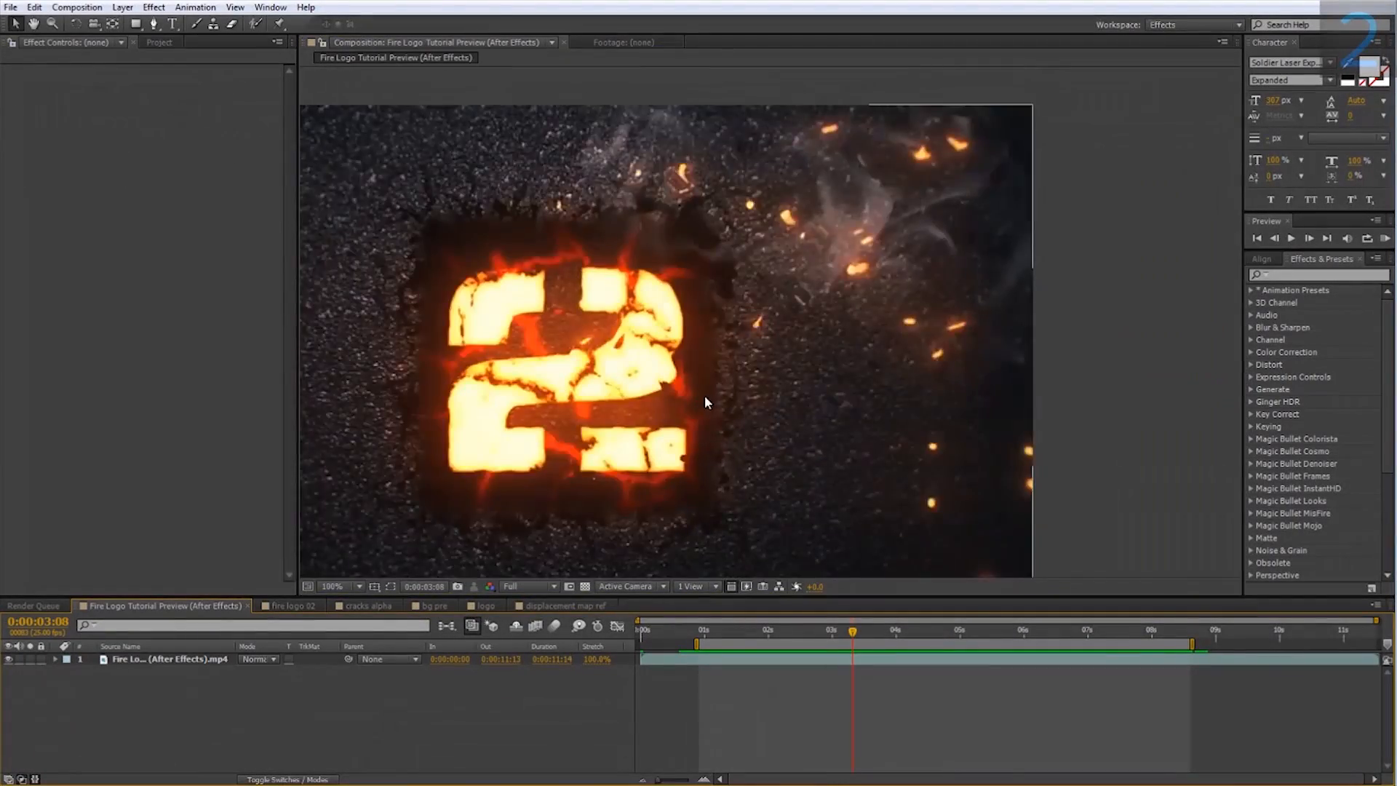
pyautogui.scroll(-2, 705, 395)
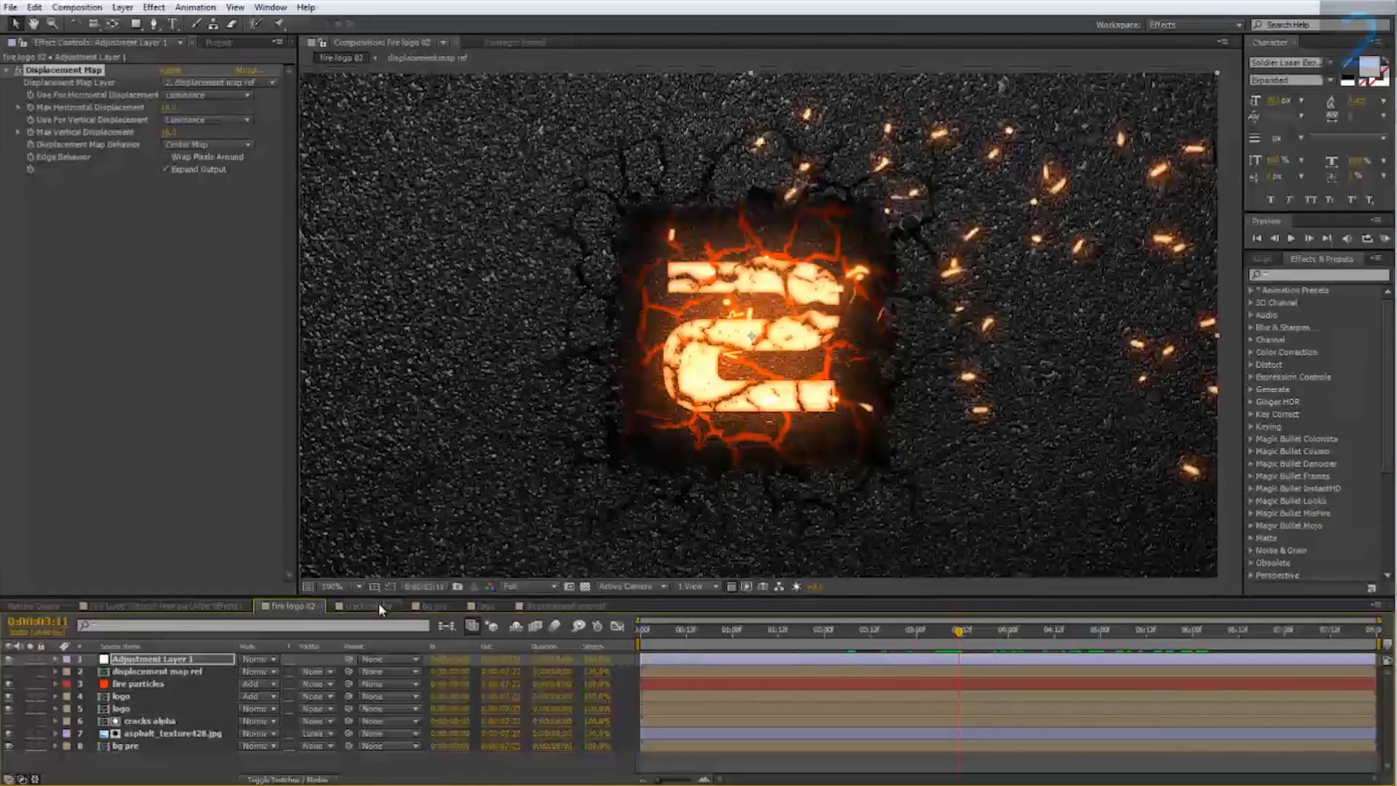
# Step: Add the smoke.mp4 footage to fire logo 02 as the top layer, above Adjustment Layer 1
pyautogui.click(215, 43)
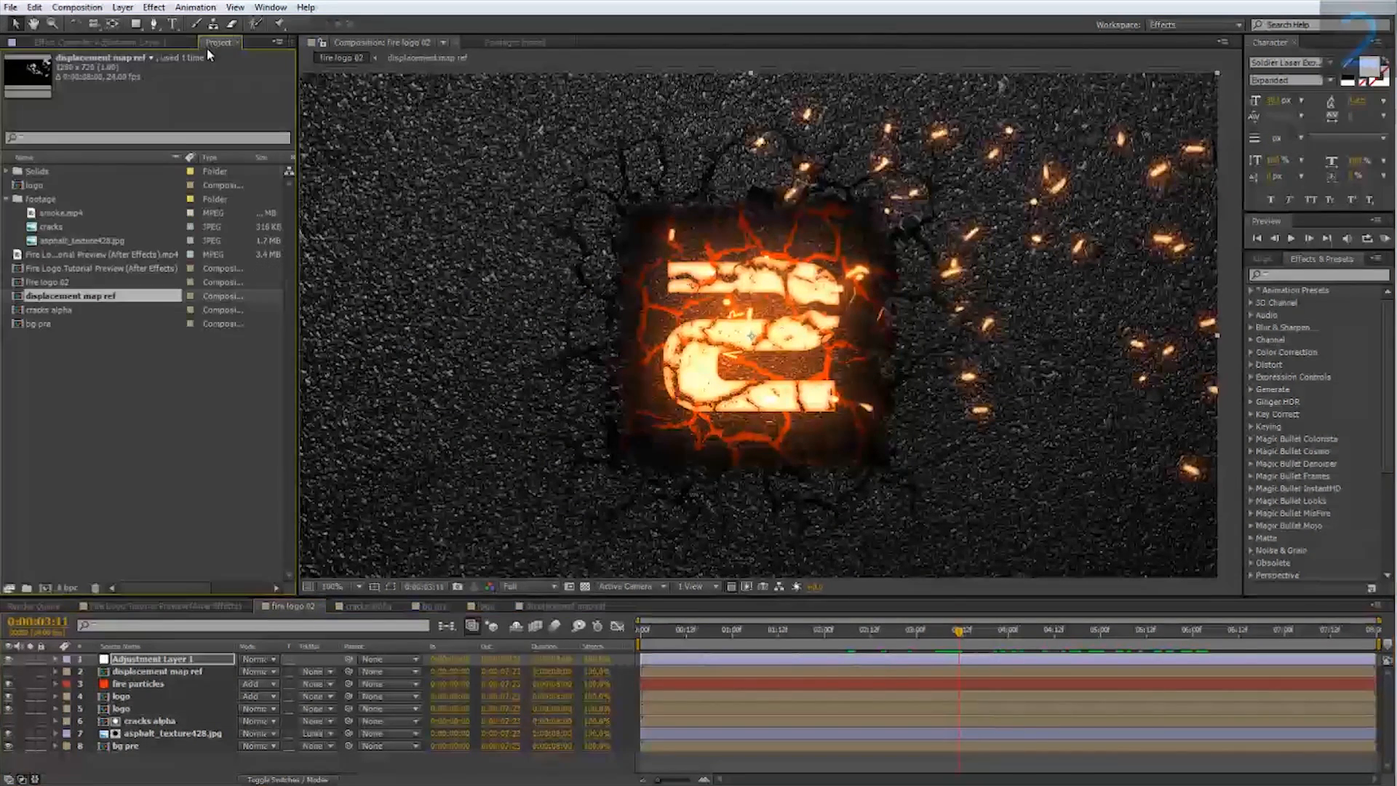
pyautogui.click(56, 212)
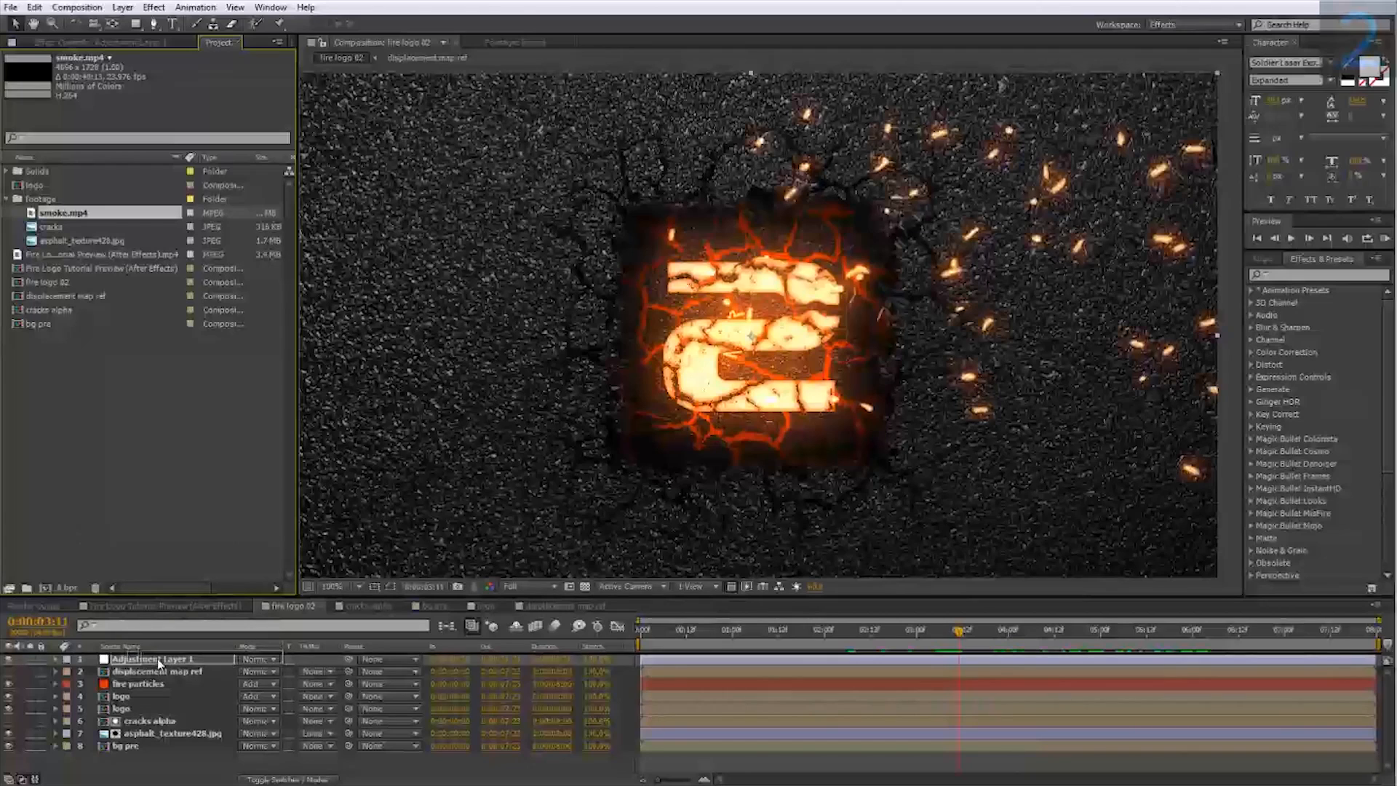
pyautogui.moveTo(157, 658); pyautogui.dragTo(159, 658)
# Step: Scale the smoke.mp4 layer down to 42%
pyautogui.press(',')
pyautogui.press(',')
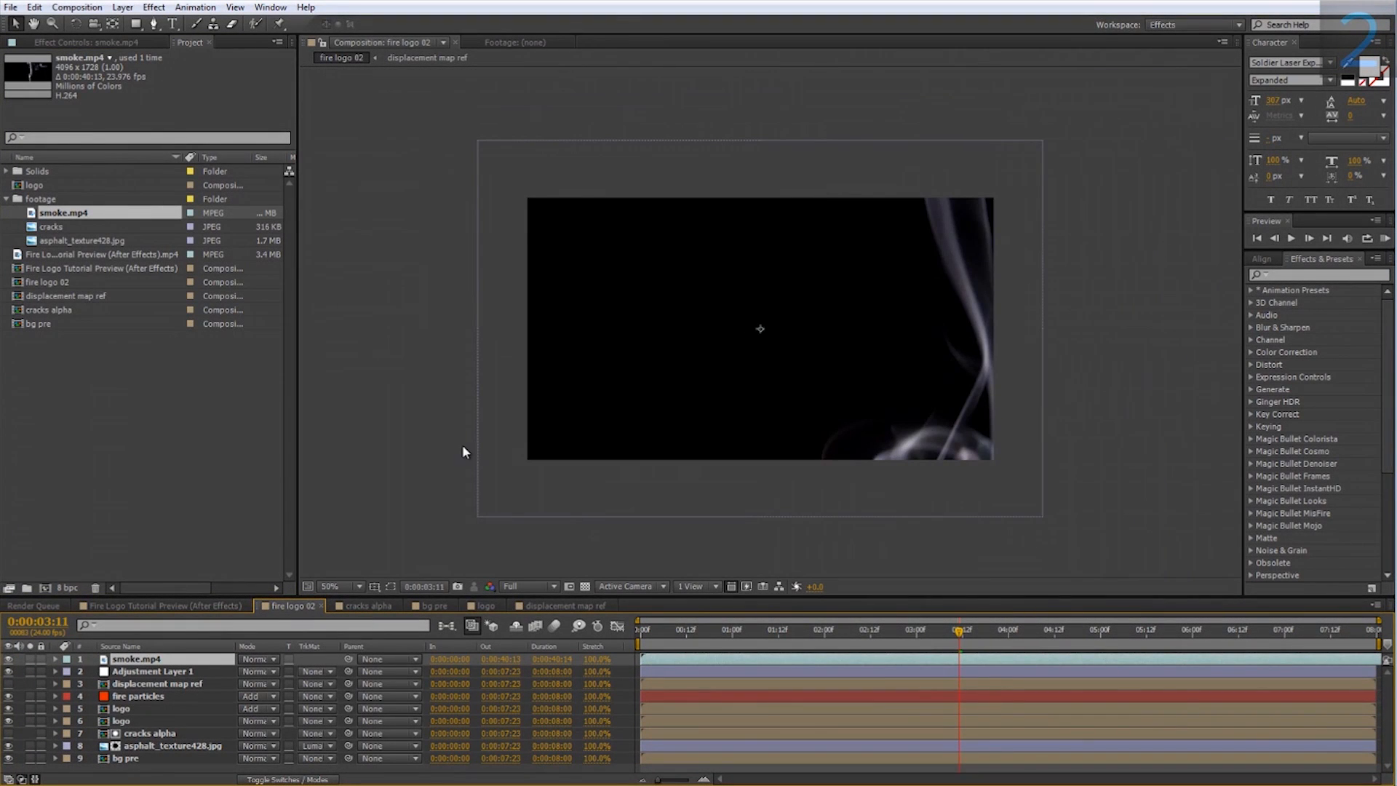
pyautogui.moveTo(556, 458); pyautogui.dragTo(516, 452)
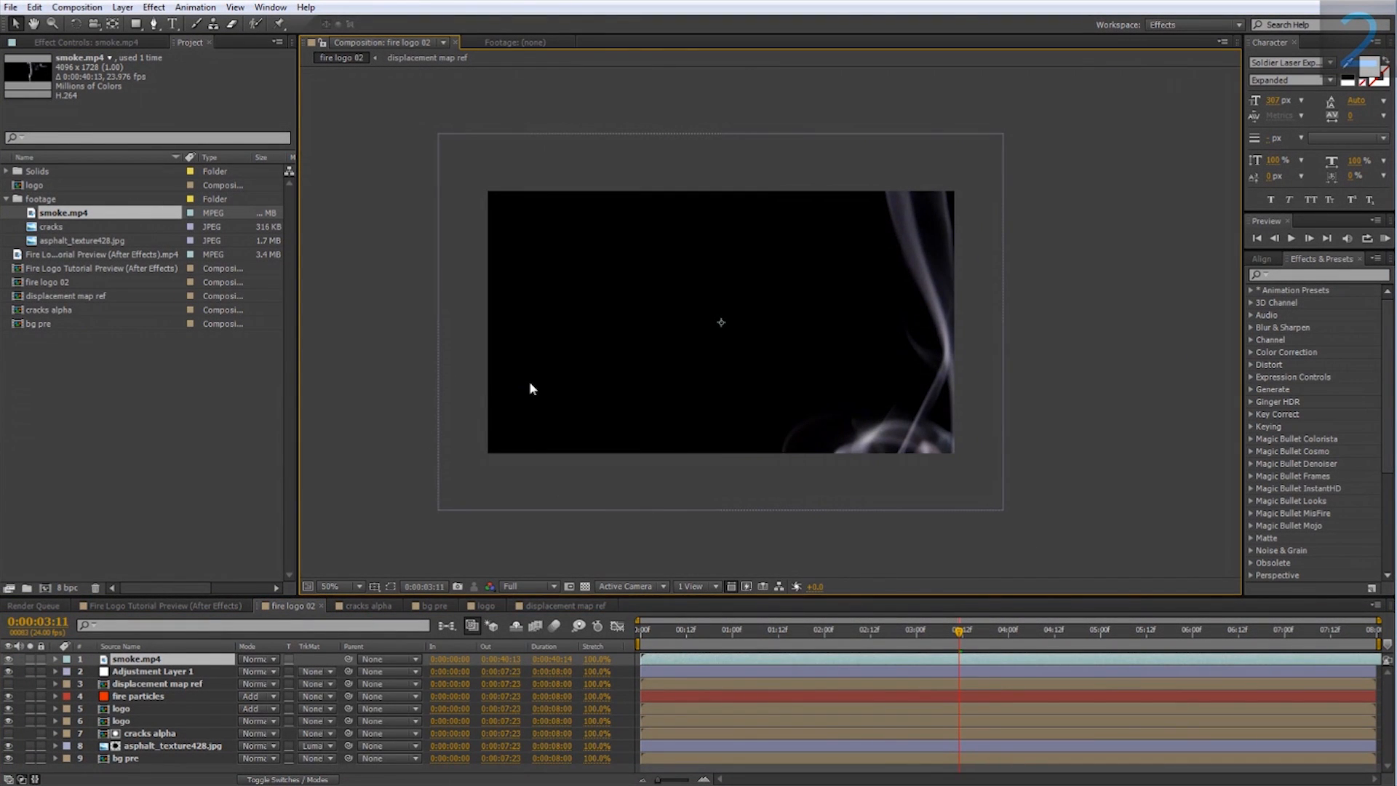
pyautogui.press(',')
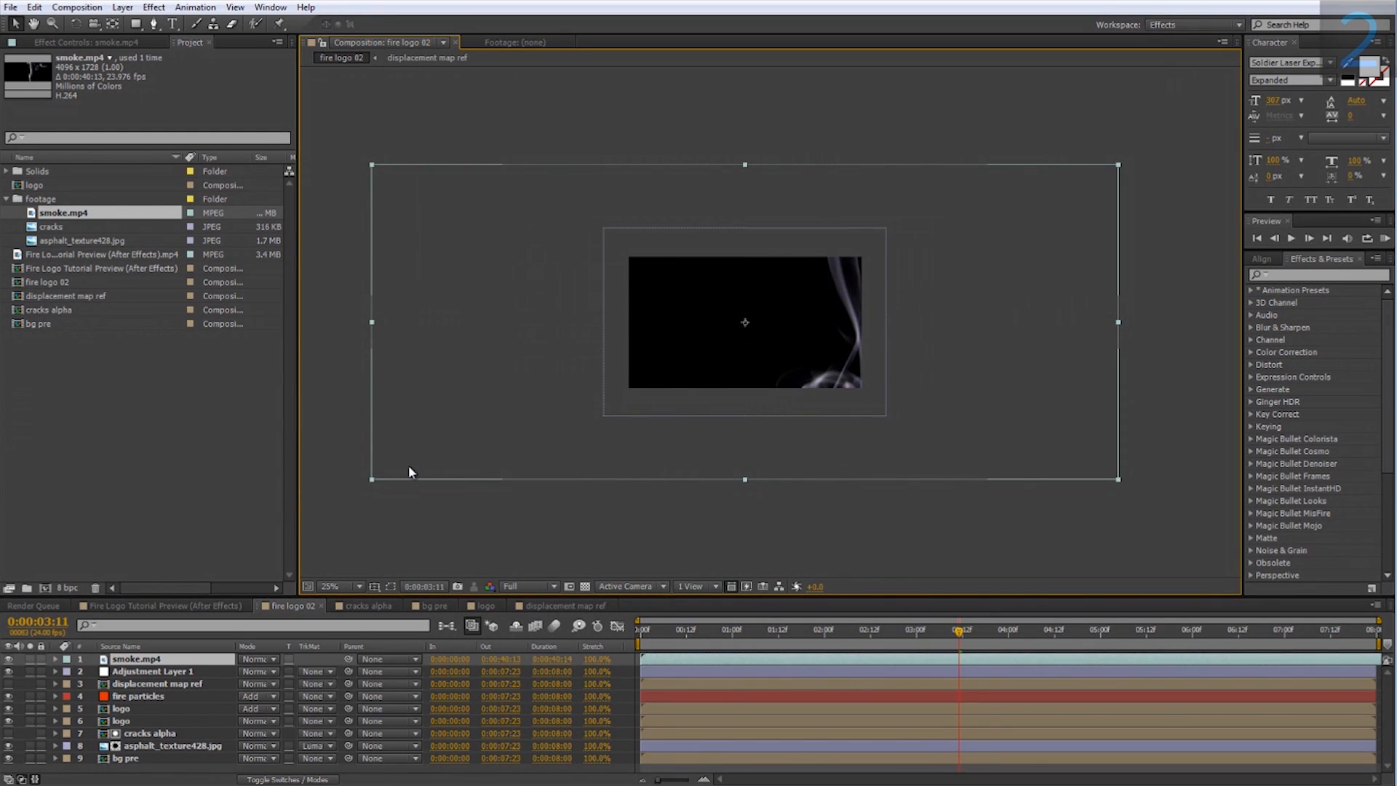
pyautogui.press('s')
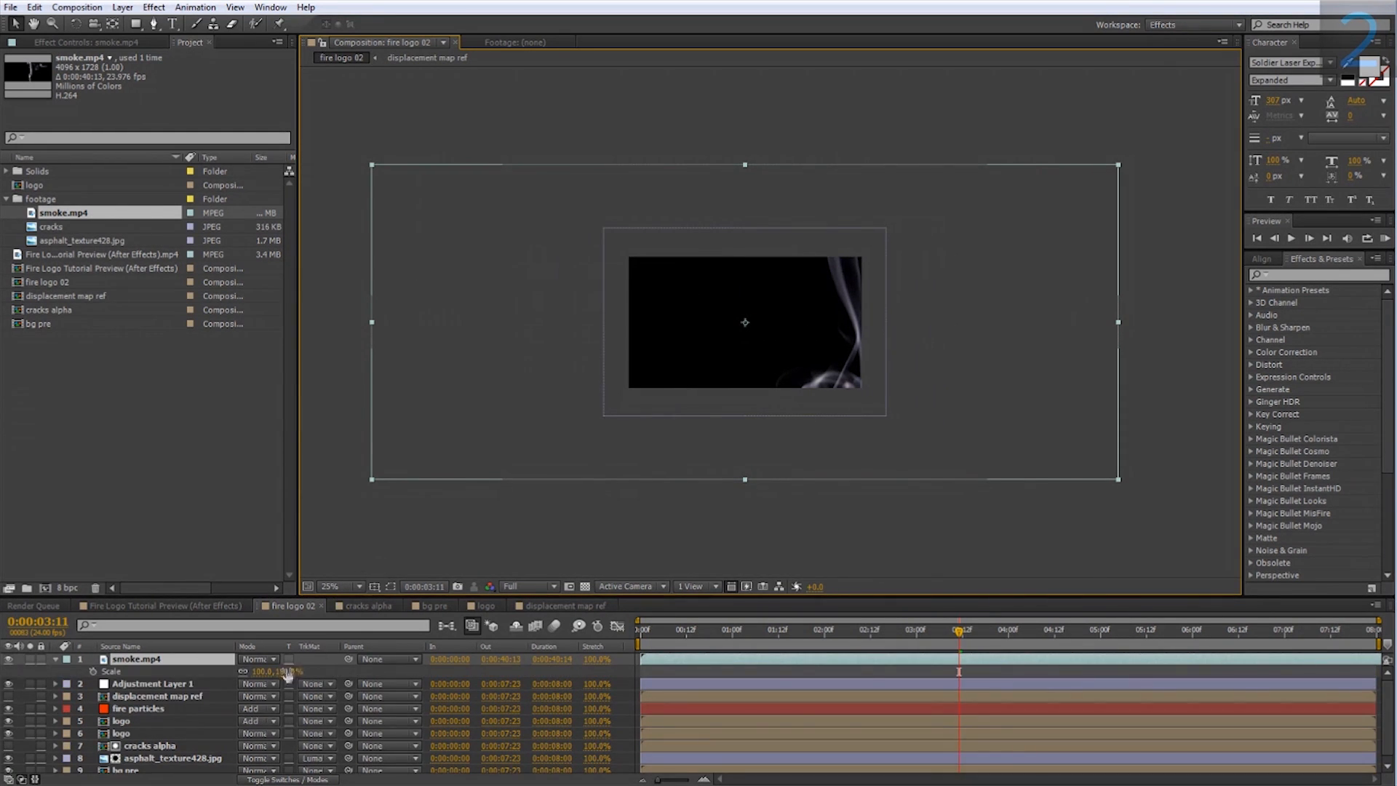
pyautogui.moveTo(287, 676); pyautogui.dragTo(244, 671)
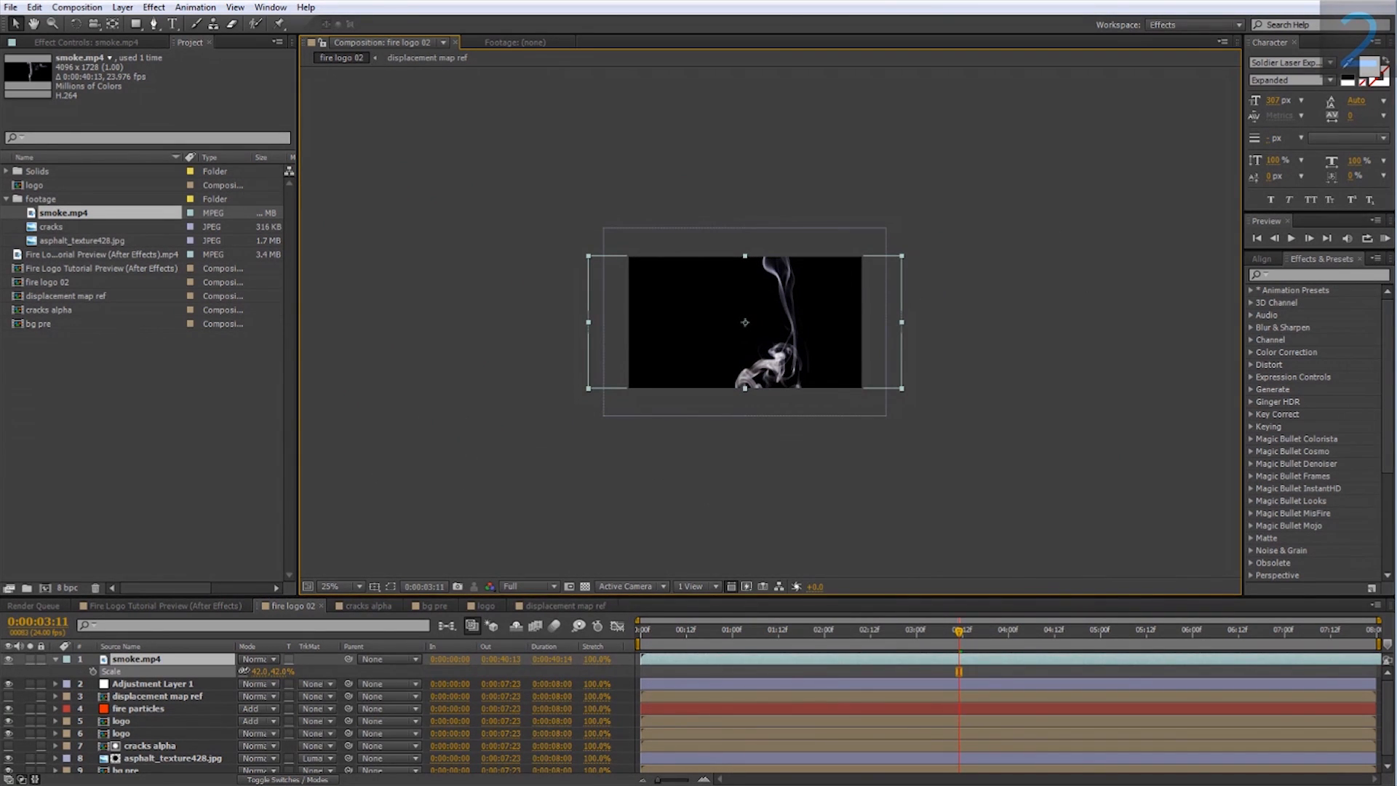
# Step: Review the smoke.mp4 footage up to 0:00:04:23, and rotate the layer to 47° with its smoke up and to the right of the logo
pyautogui.doubleClick(185, 659)
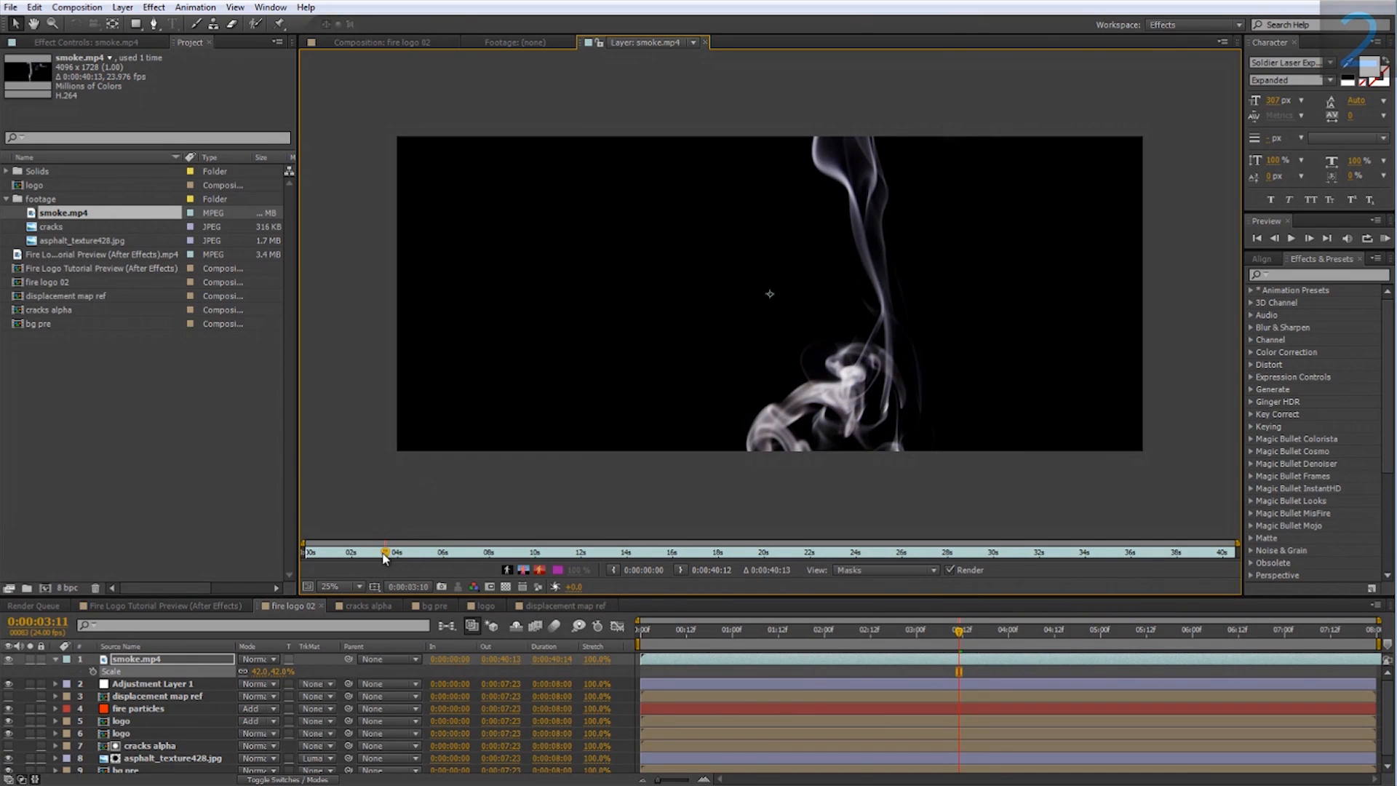
pyautogui.moveTo(387, 553); pyautogui.dragTo(416, 572)
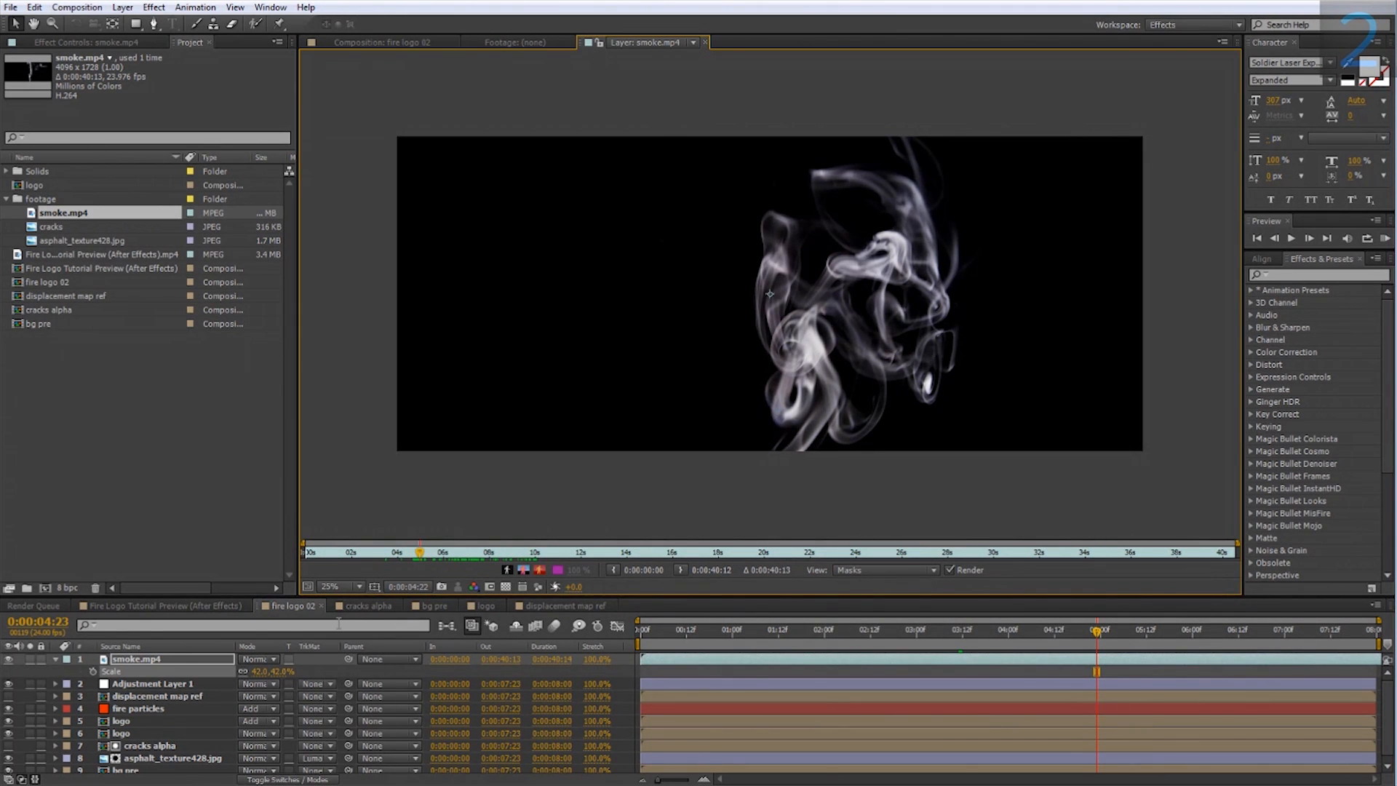
pyautogui.press('s')
pyautogui.press('r')
pyautogui.moveTo(299, 668); pyautogui.dragTo(302, 668)
pyautogui.click(402, 41)
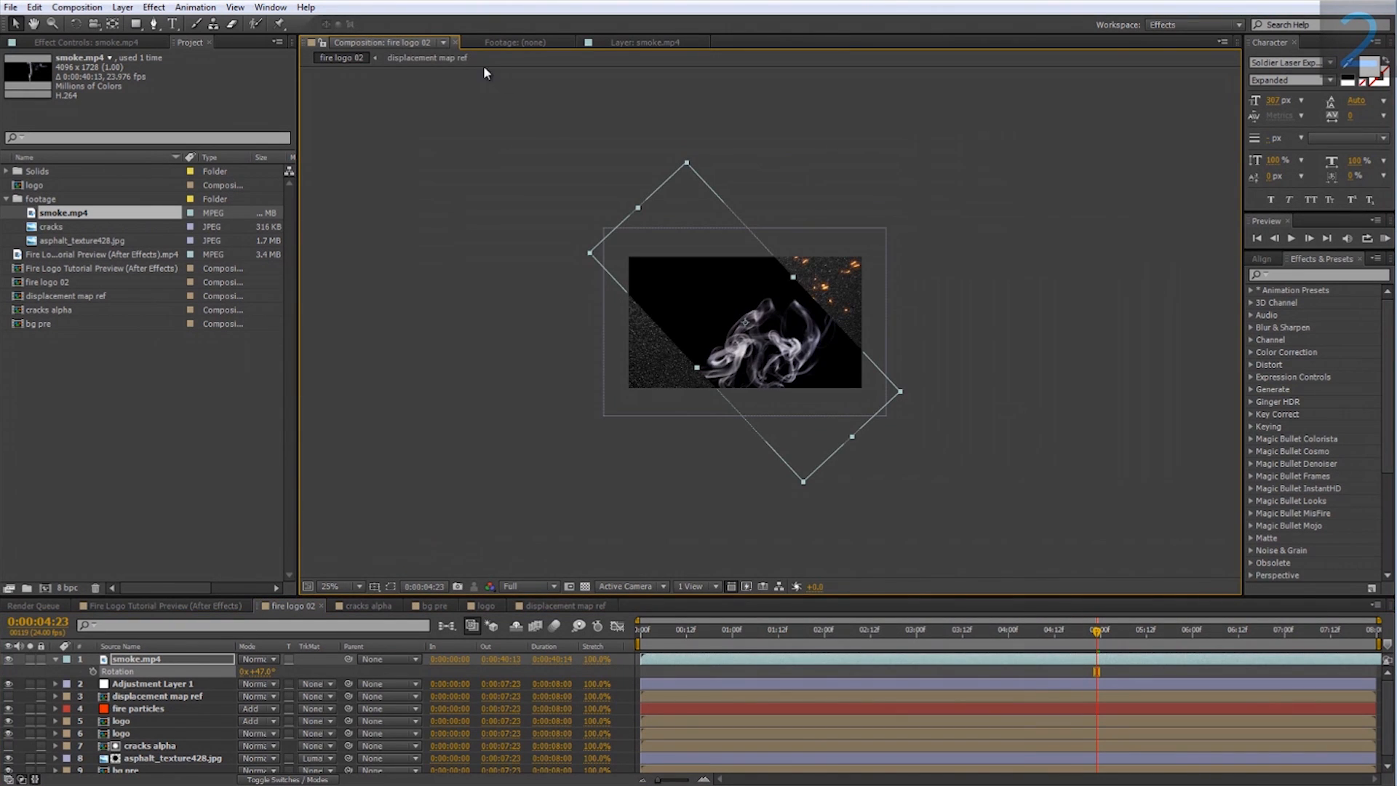
pyautogui.scroll(2, 721, 238)
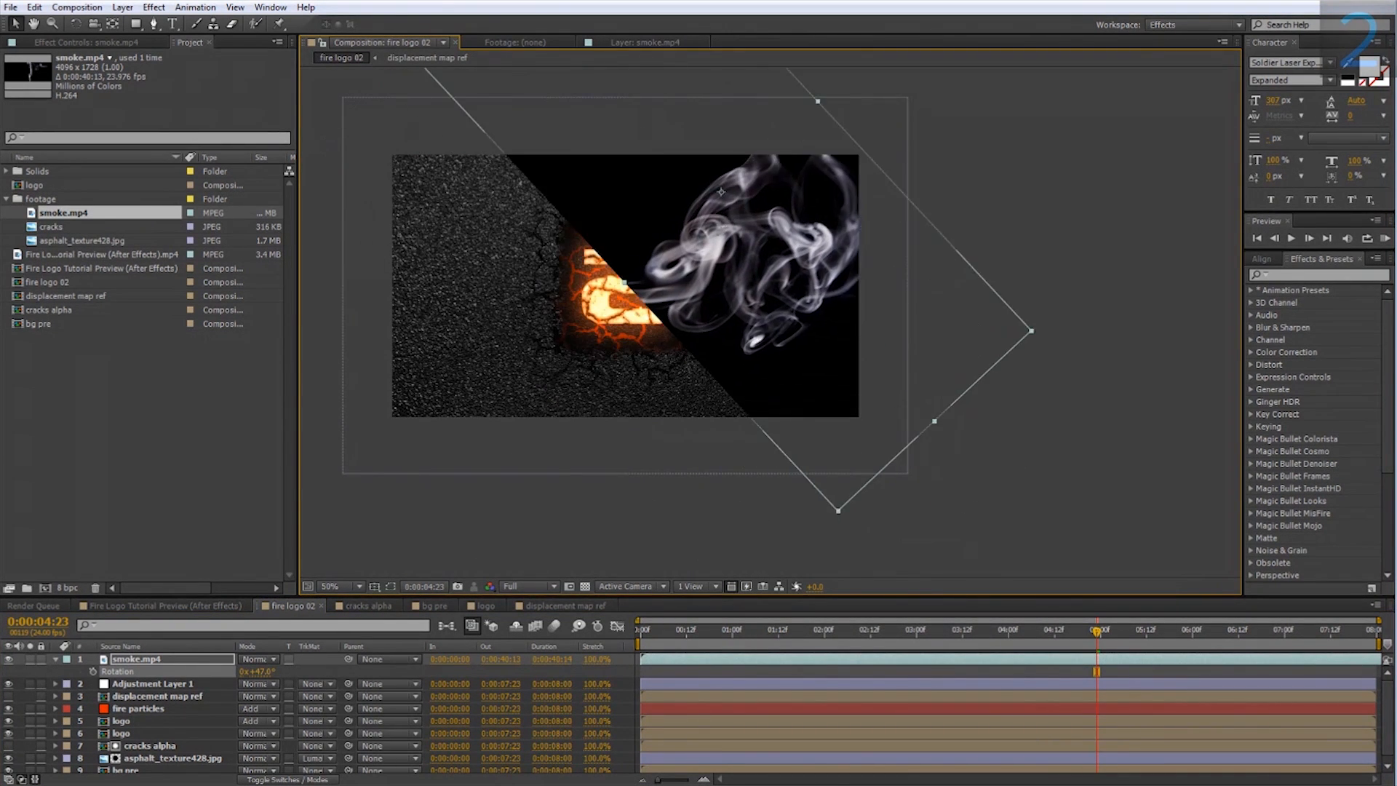
# Step: Move the smoke.mp4 layer up over the logo's upper-right area, rotated to 71°, and blend it in Screen mode
pyautogui.moveTo(713, 239); pyautogui.dragTo(730, 192)
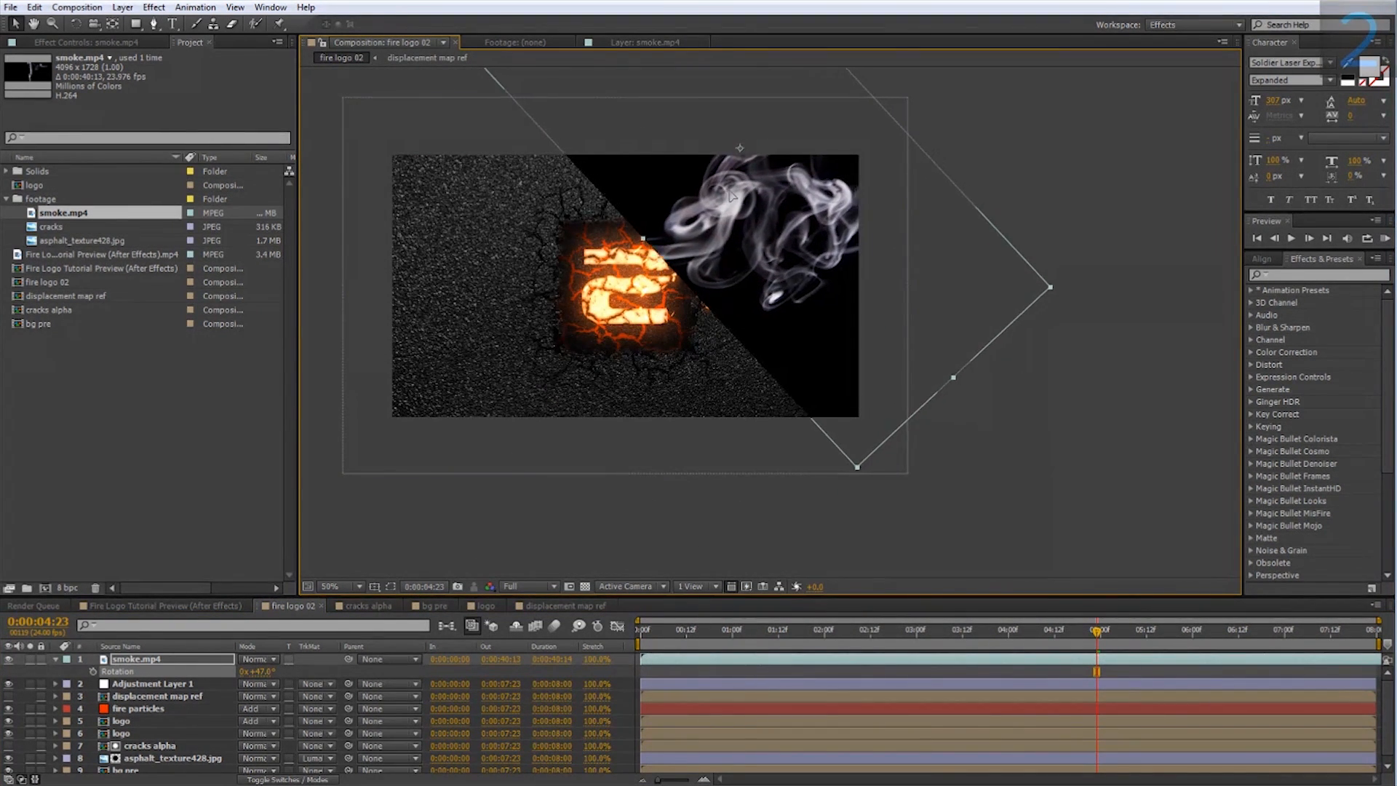
pyautogui.moveTo(266, 670); pyautogui.dragTo(297, 634)
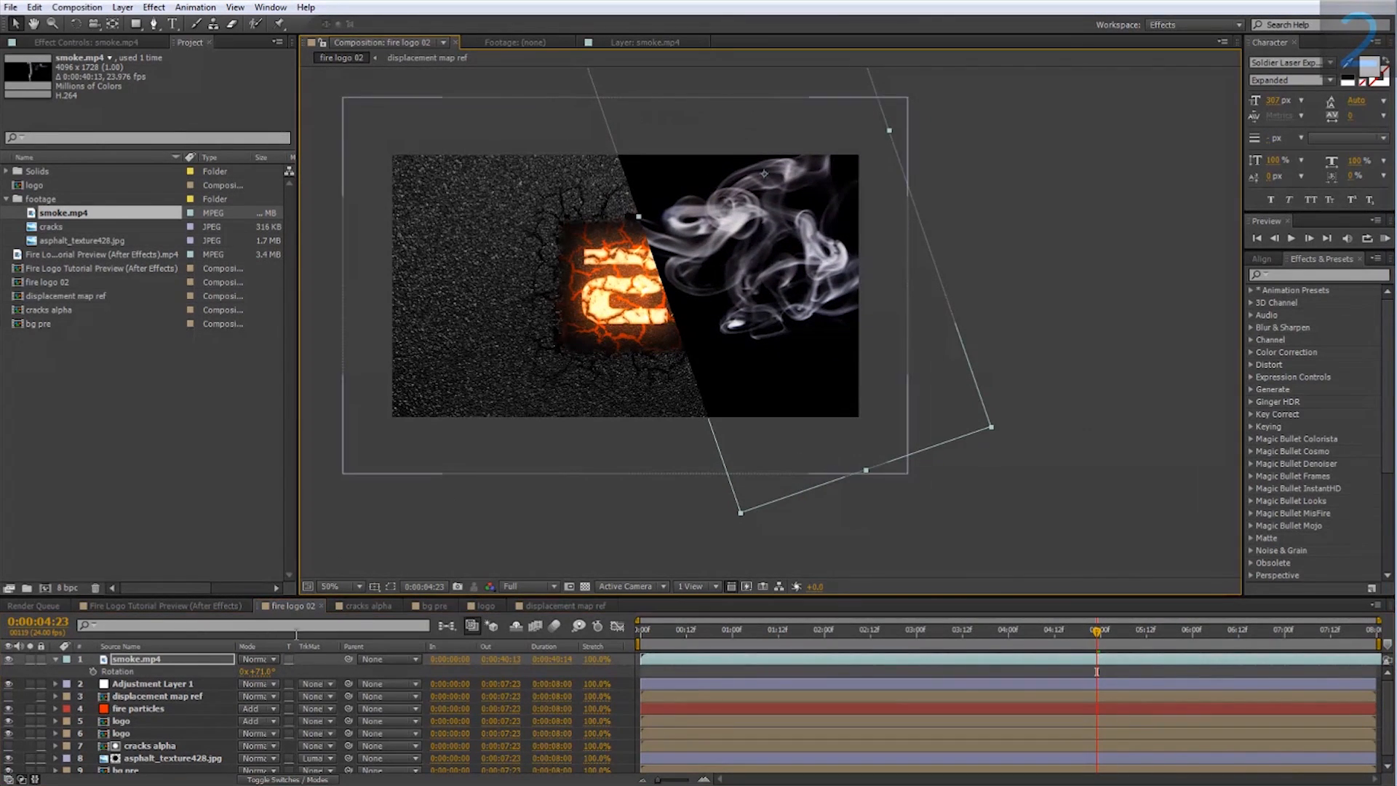
pyautogui.click(259, 660)
pyautogui.click(291, 198)
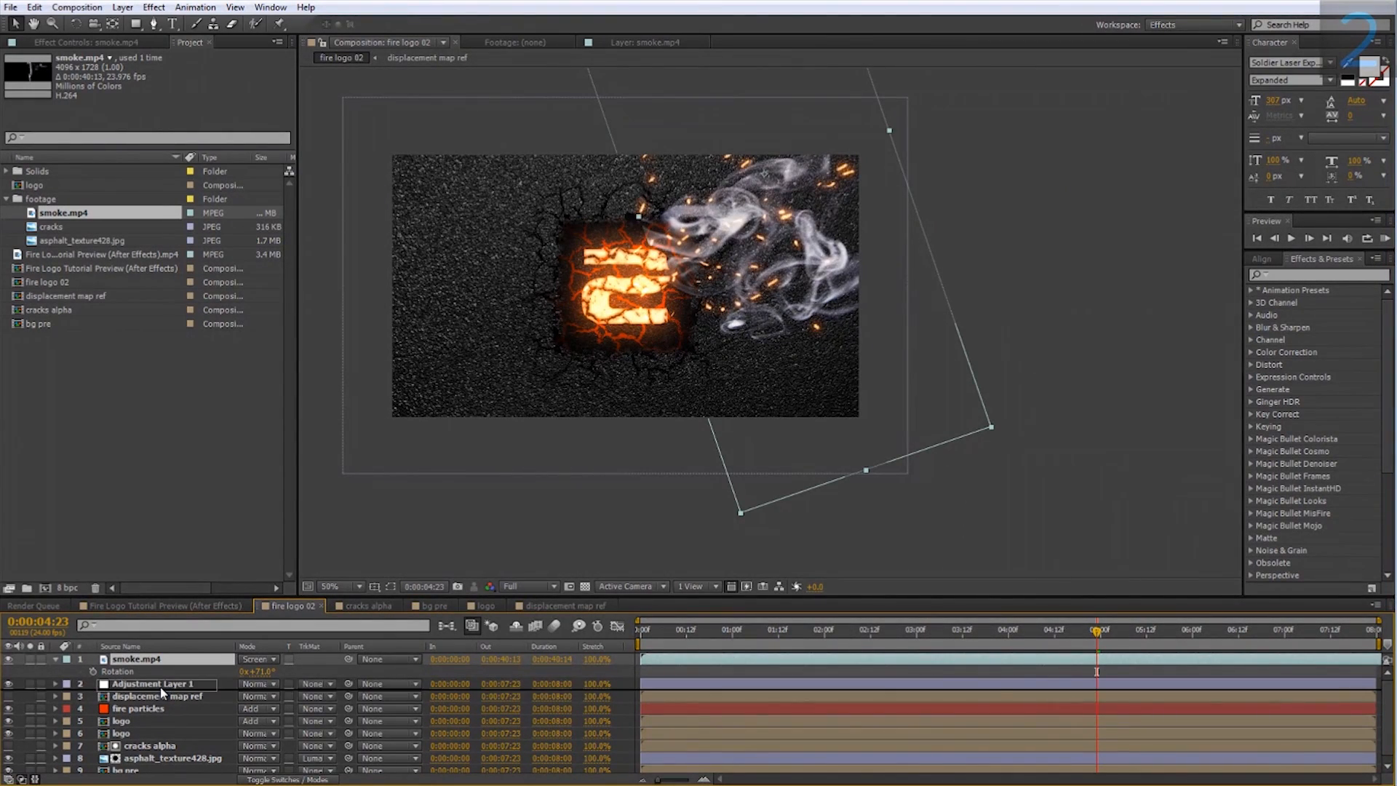
# Step: Try the smoke.mp4 layer beneath Adjustment Layer 1, and return it to the top of the layer stack
pyautogui.moveTo(162, 691); pyautogui.dragTo(160, 687)
pyautogui.press('.')
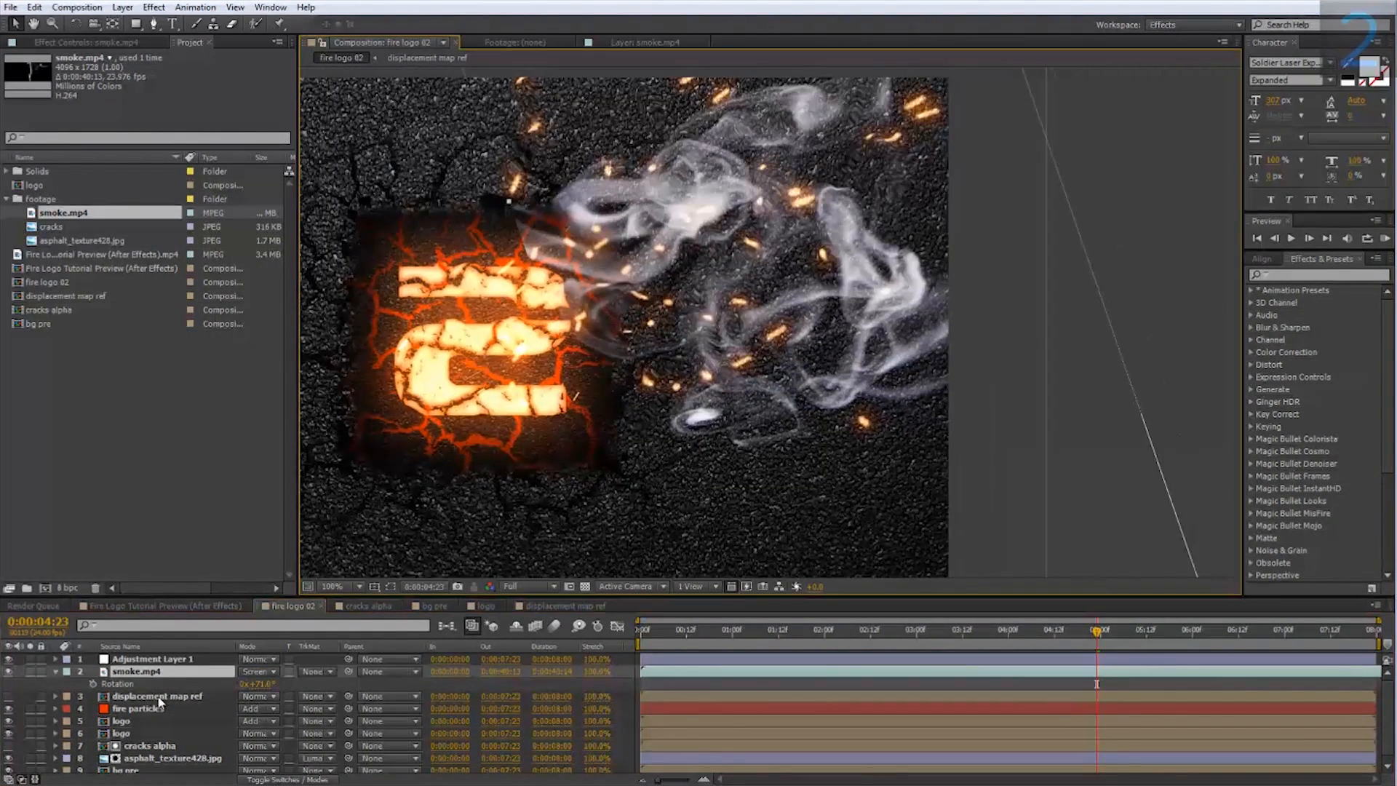
pyautogui.moveTo(156, 671); pyautogui.dragTo(173, 661)
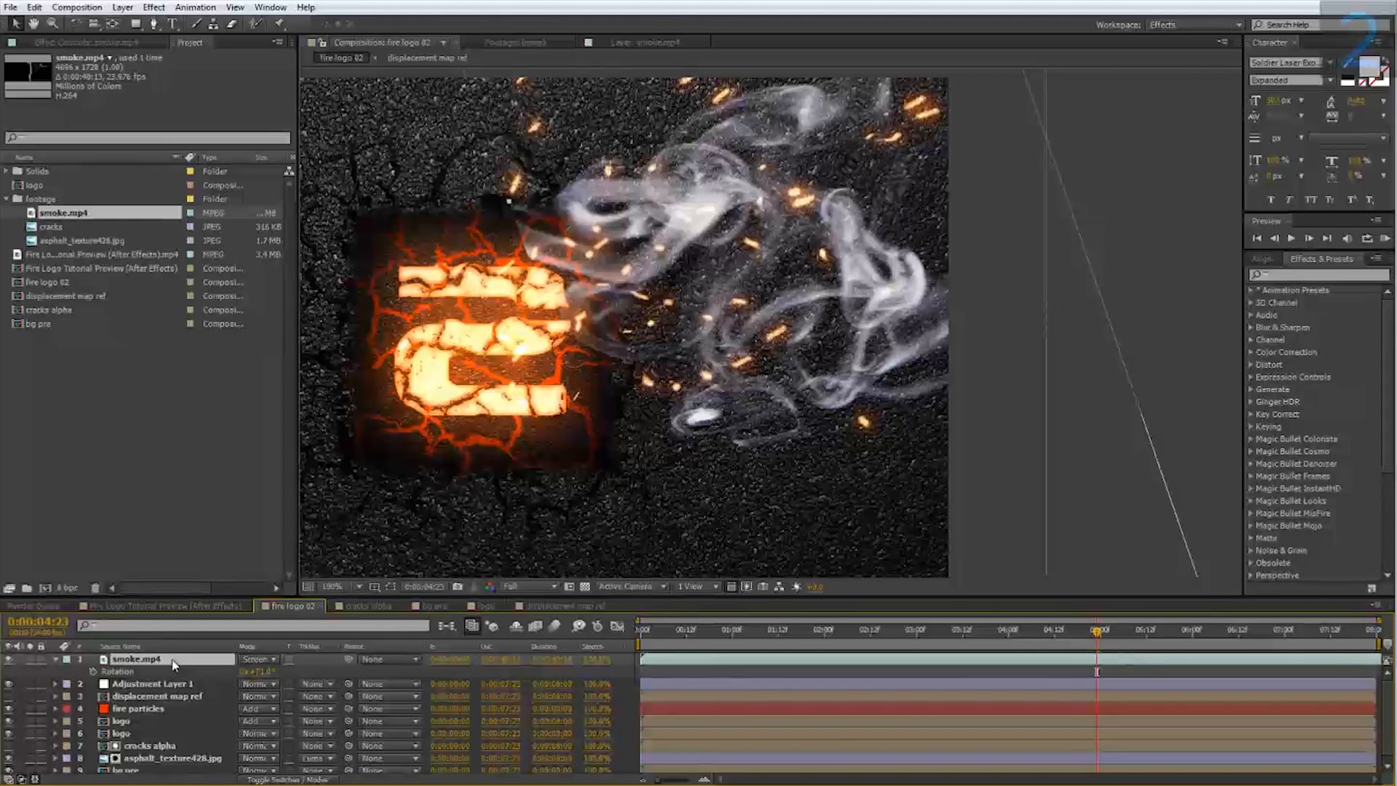
pyautogui.press(',')
# Step: Shift smoke.mp4 to start about five seconds before the composition, and reposition it at 0:00:03:00 so the smoke rises from the logo's edge
pyautogui.click(1006, 633)
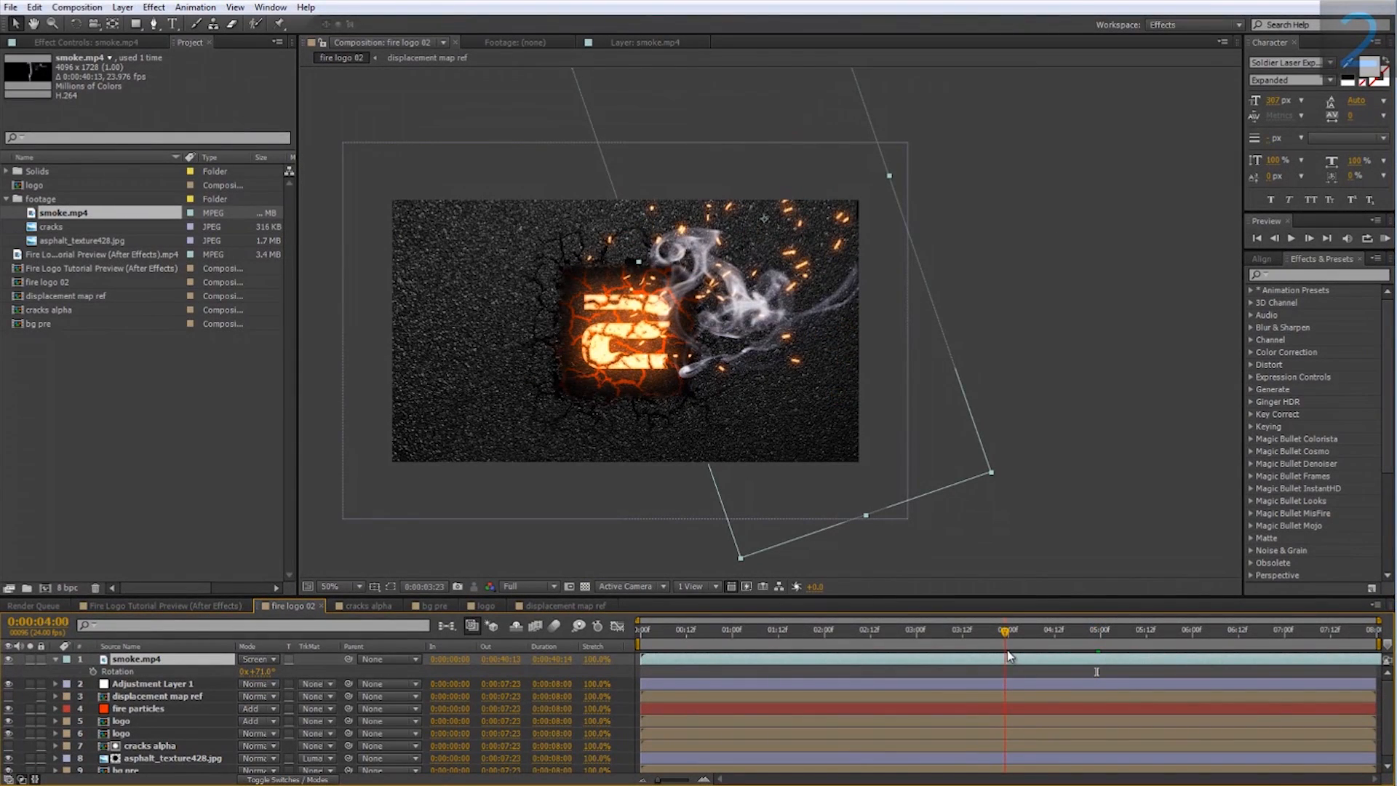
pyautogui.moveTo(1009, 657); pyautogui.dragTo(1012, 657)
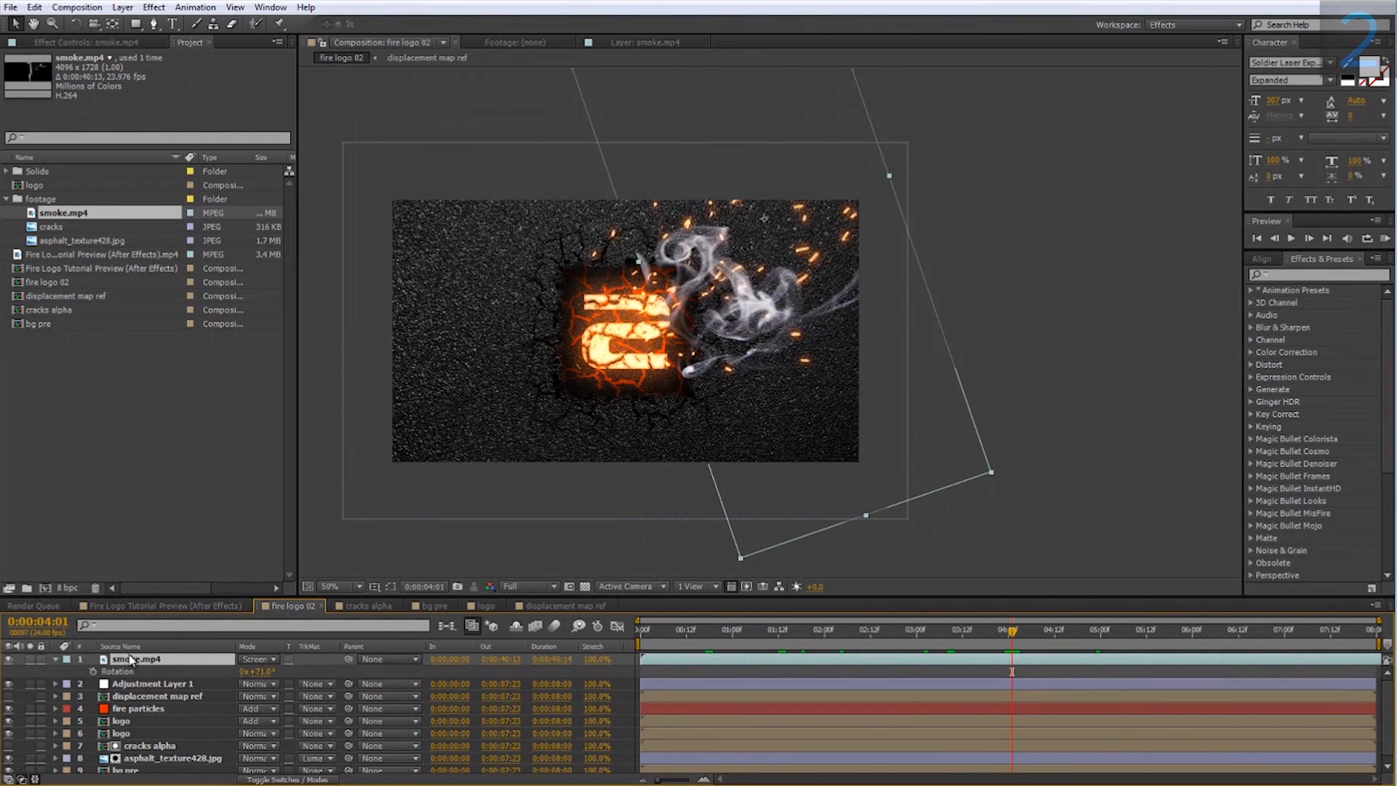
pyautogui.moveTo(823, 659); pyautogui.dragTo(629, 650)
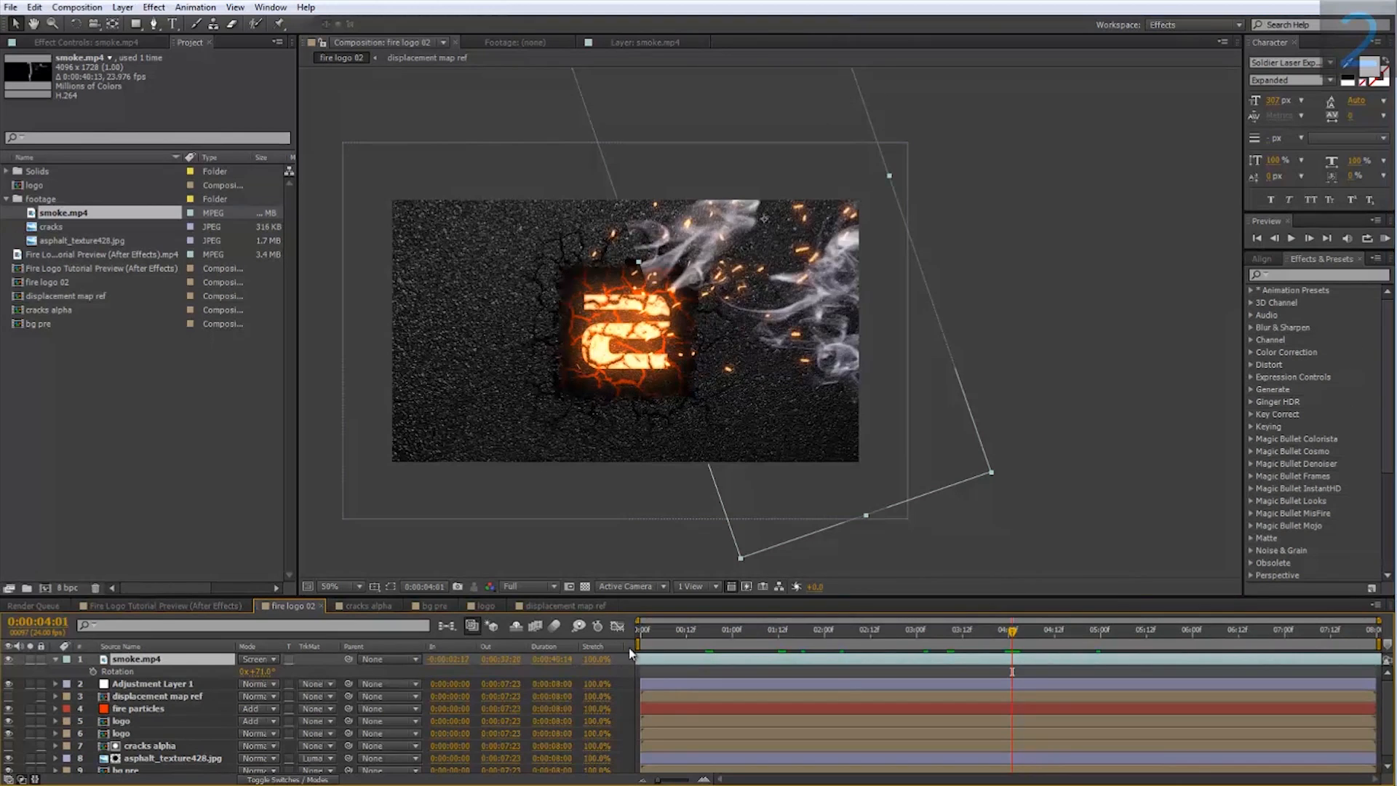
pyautogui.moveTo(822, 630); pyautogui.dragTo(917, 646)
pyautogui.click(806, 338)
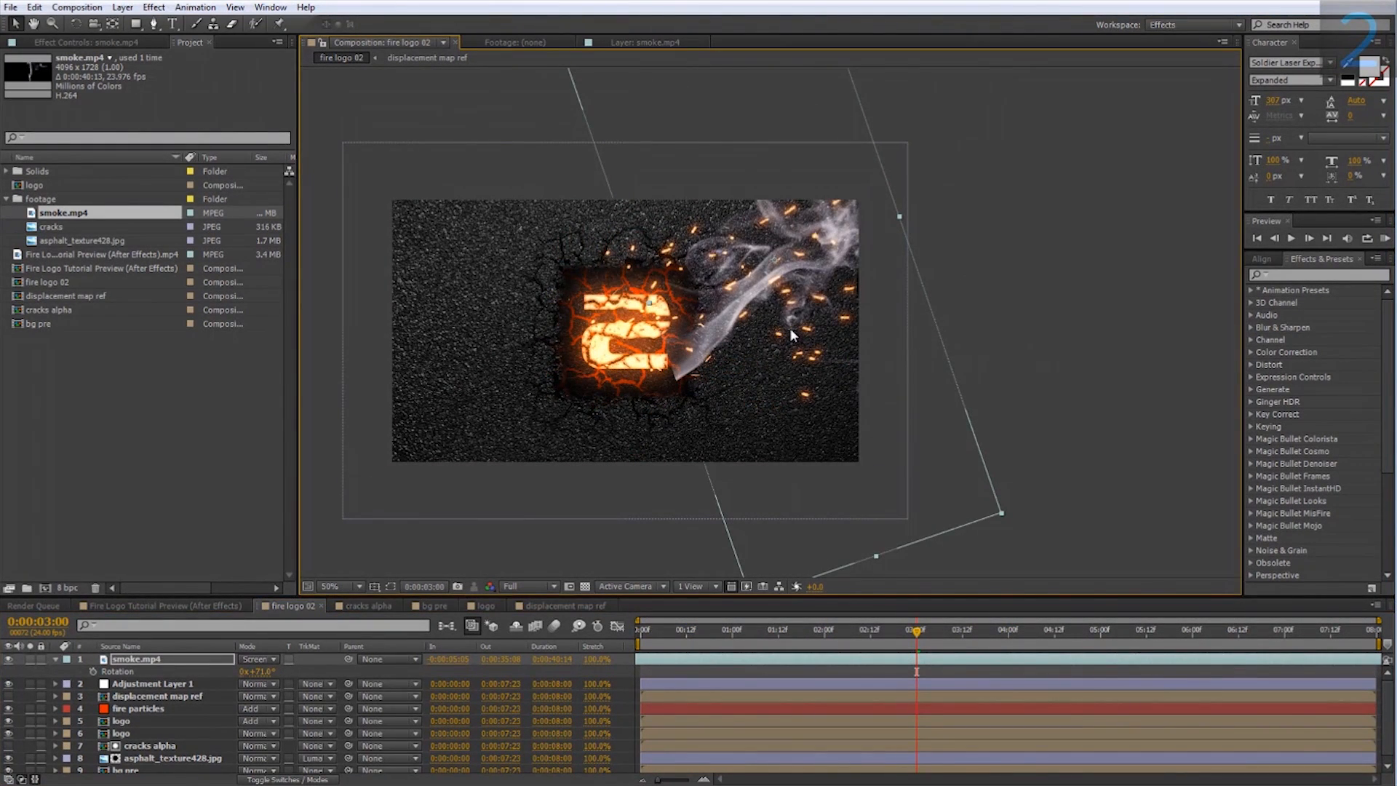
# Step: Set the smoke.mp4 layer's rotation to 65° and check the smoke near the logo at 0:00:02:06
pyautogui.click(258, 671)
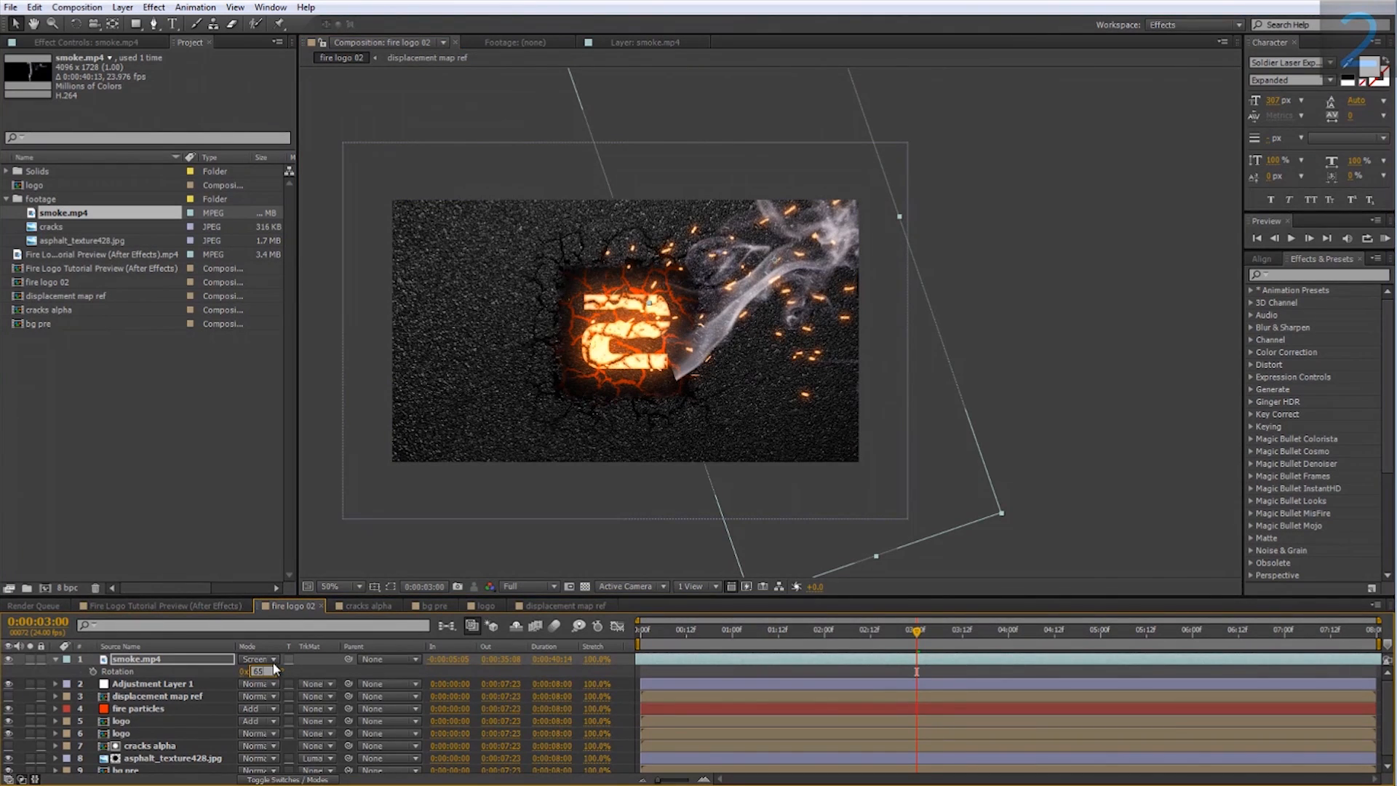
pyautogui.press('Return')
pyautogui.click(811, 646)
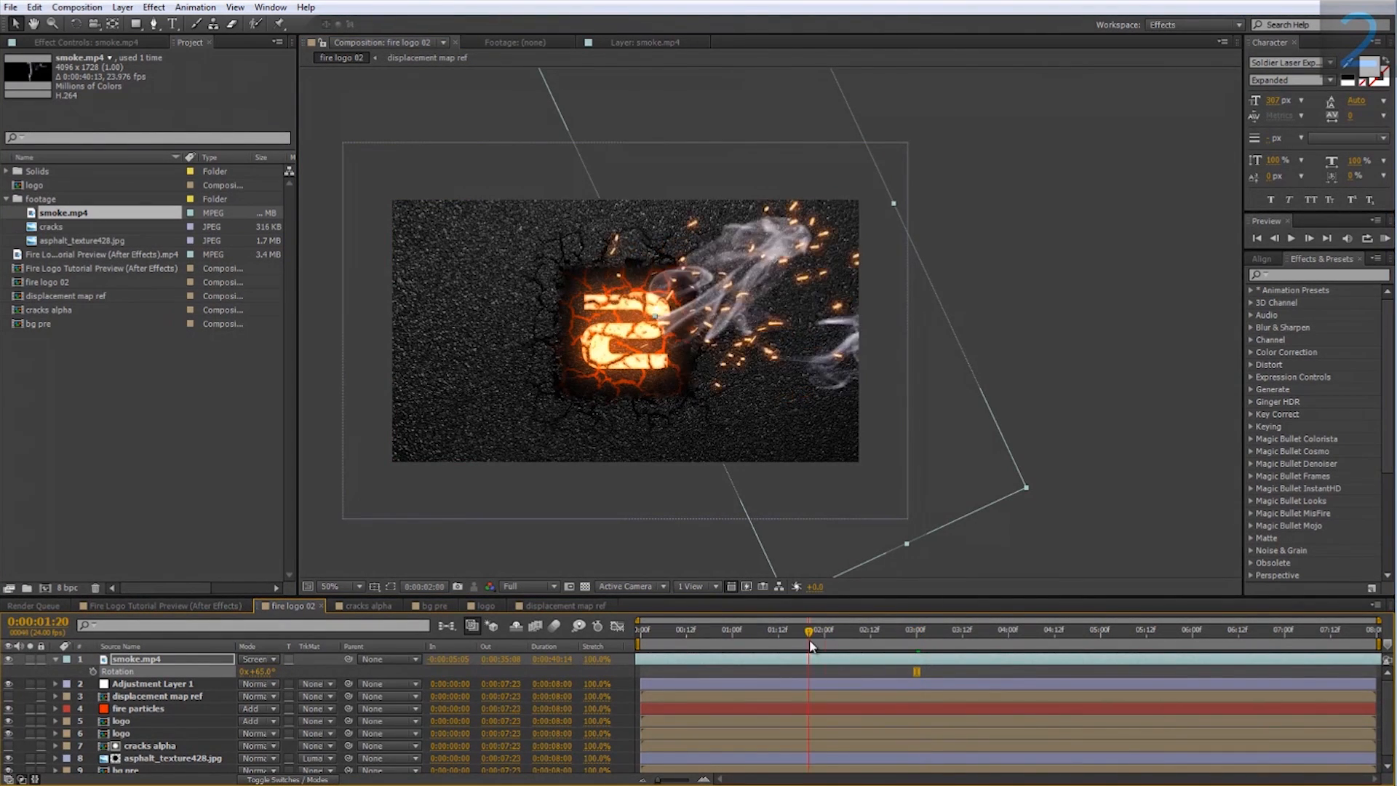
pyautogui.moveTo(810, 646); pyautogui.dragTo(847, 646)
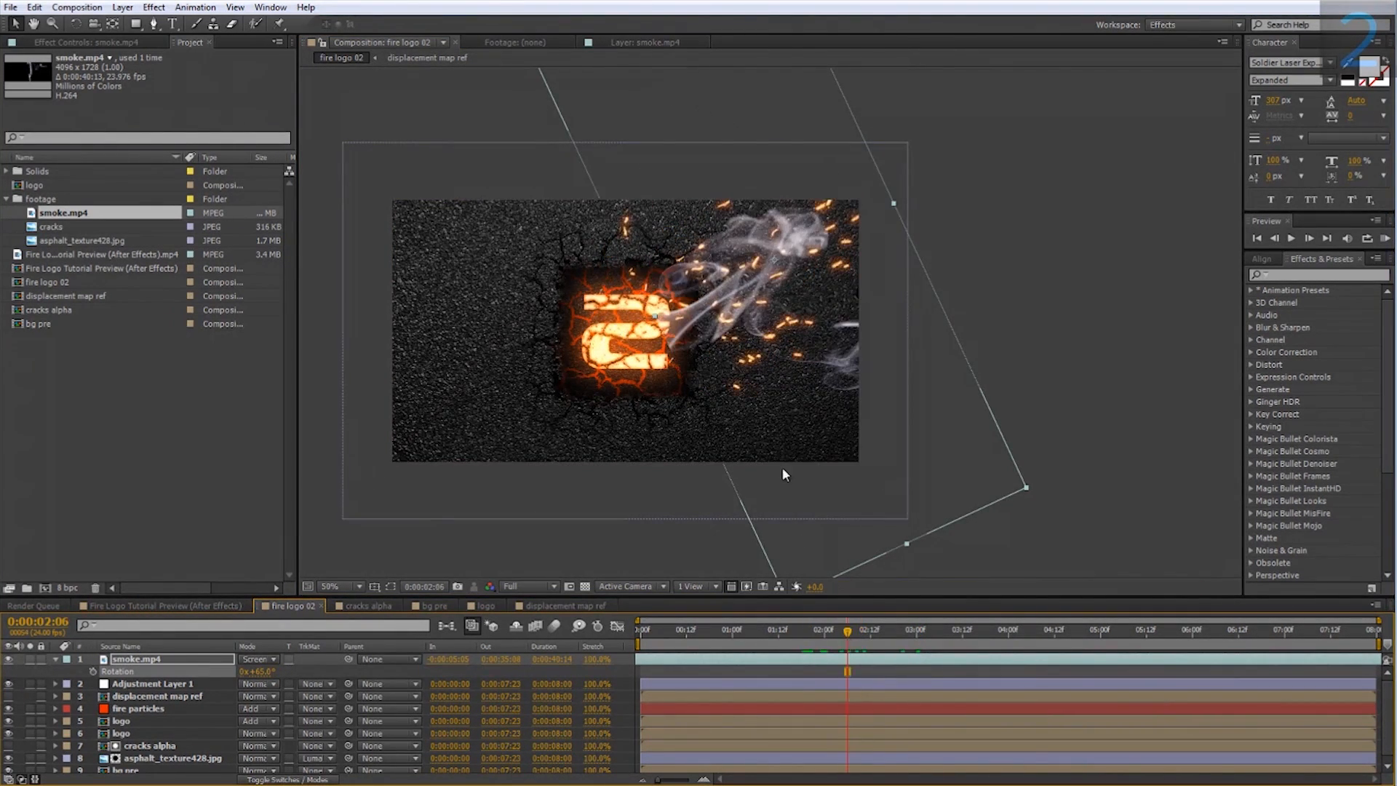
pyautogui.scroll(1, 688, 347)
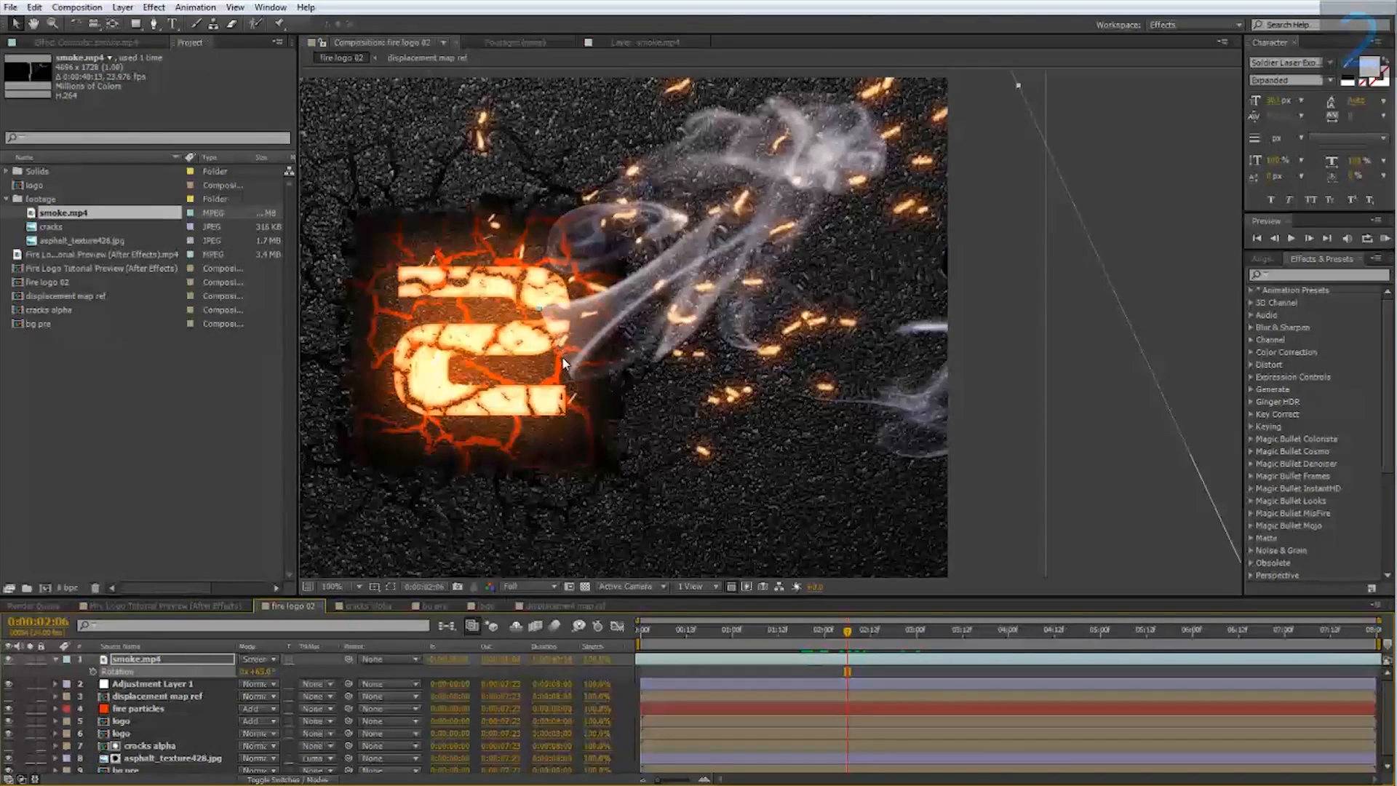
# Step: Pre-compose the smoke.mp4 layer, leaving all attributes in fire logo 02
pyautogui.rightClick(138, 658)
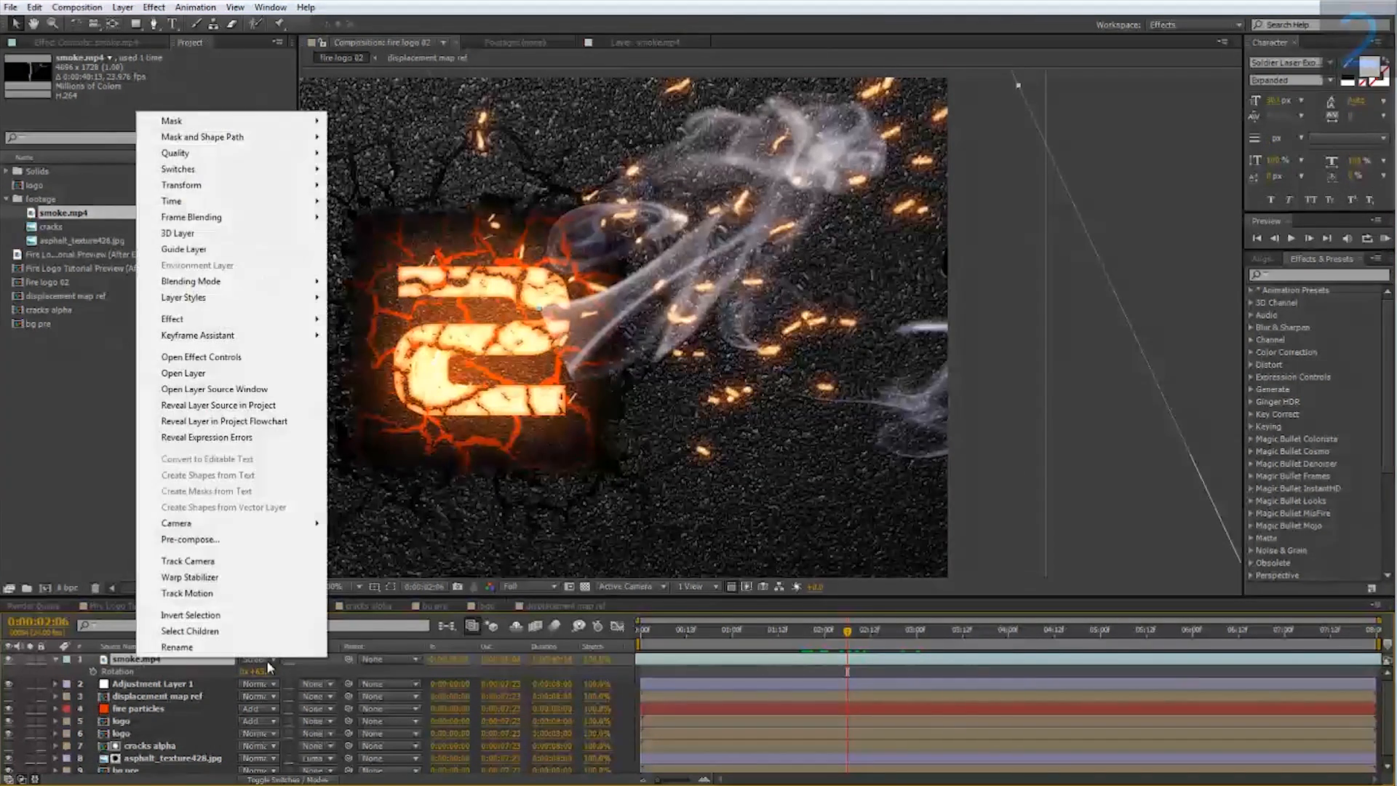
pyautogui.click(223, 540)
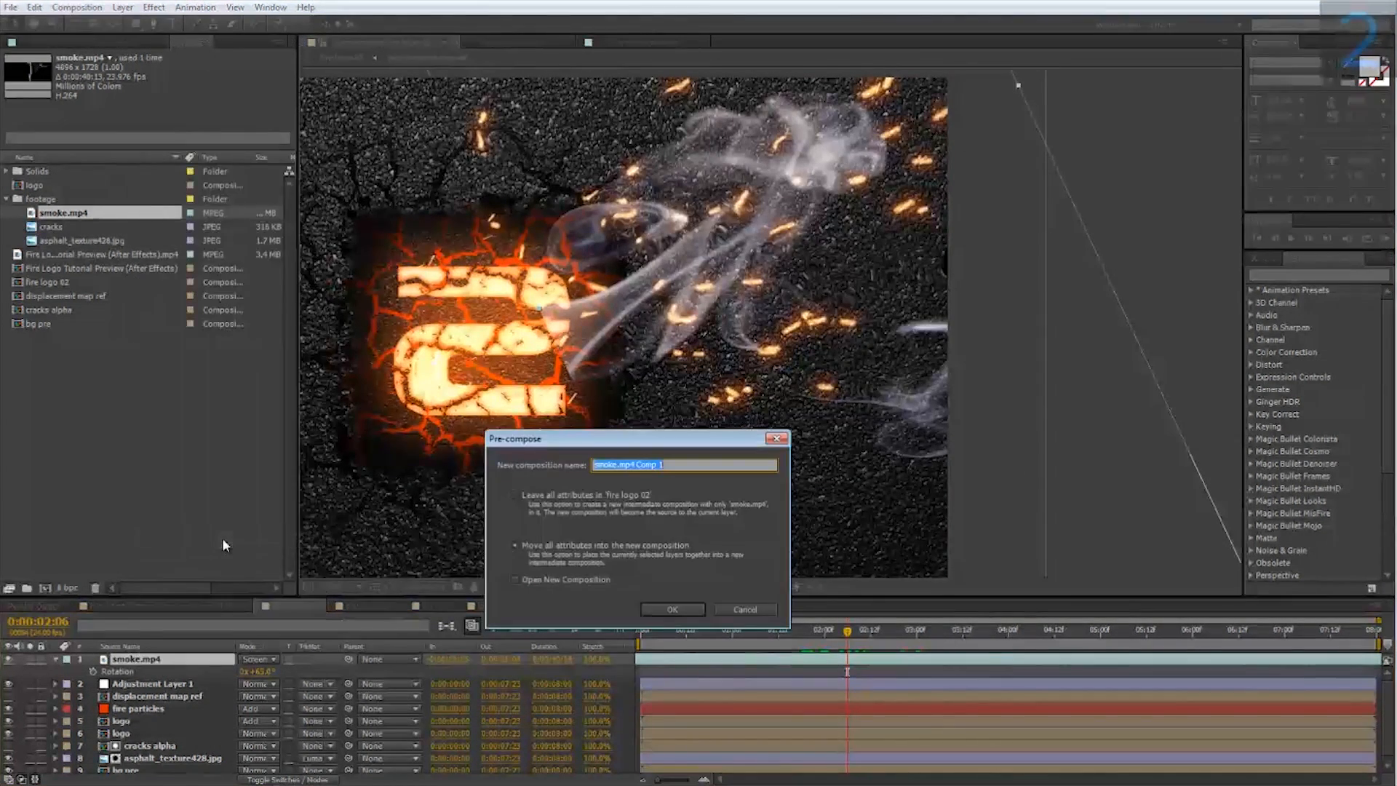
pyautogui.click(524, 495)
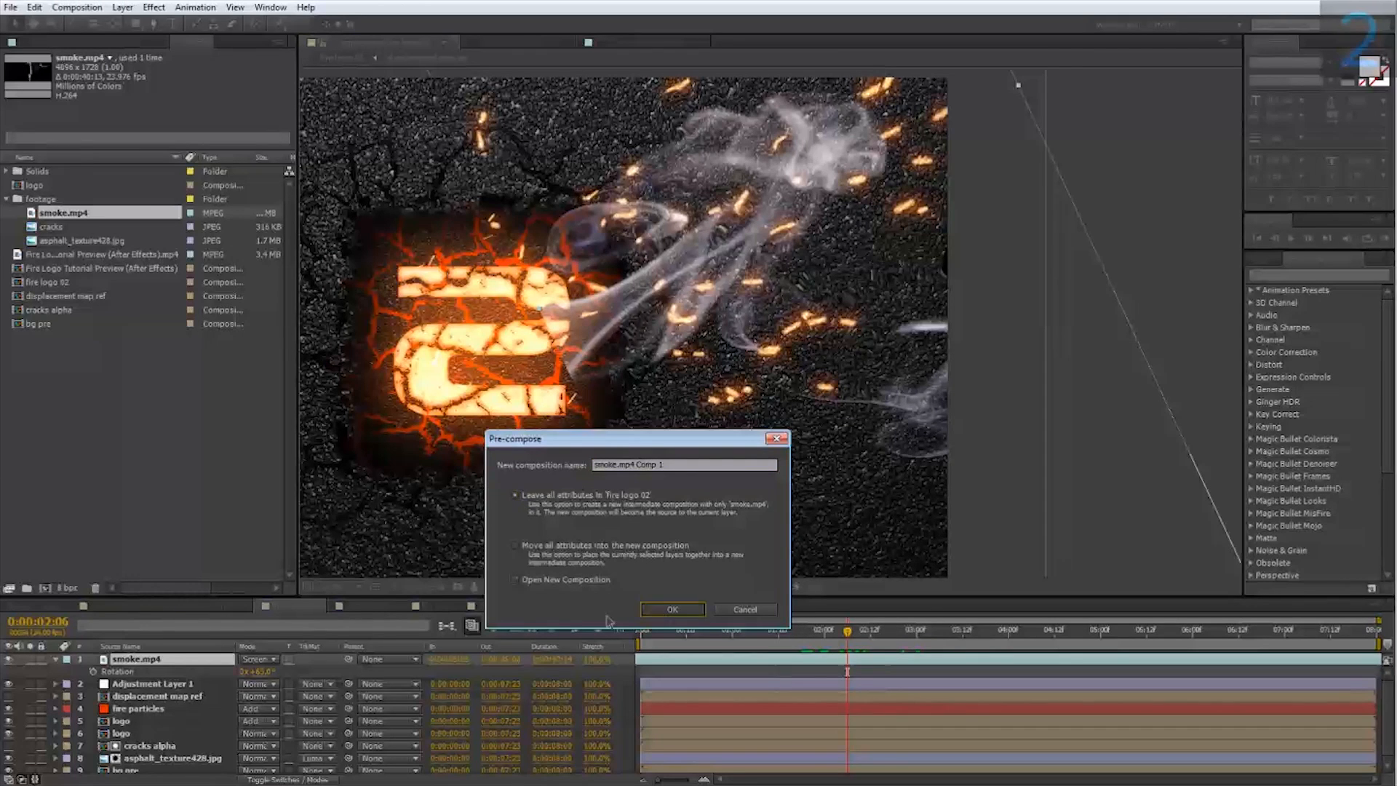
pyautogui.press('Return')
# Step: Open the smoke pre-composition and add an elliptical mask filling the whole smoke.mp4 layer, with its outline shown
pyautogui.doubleClick(145, 659)
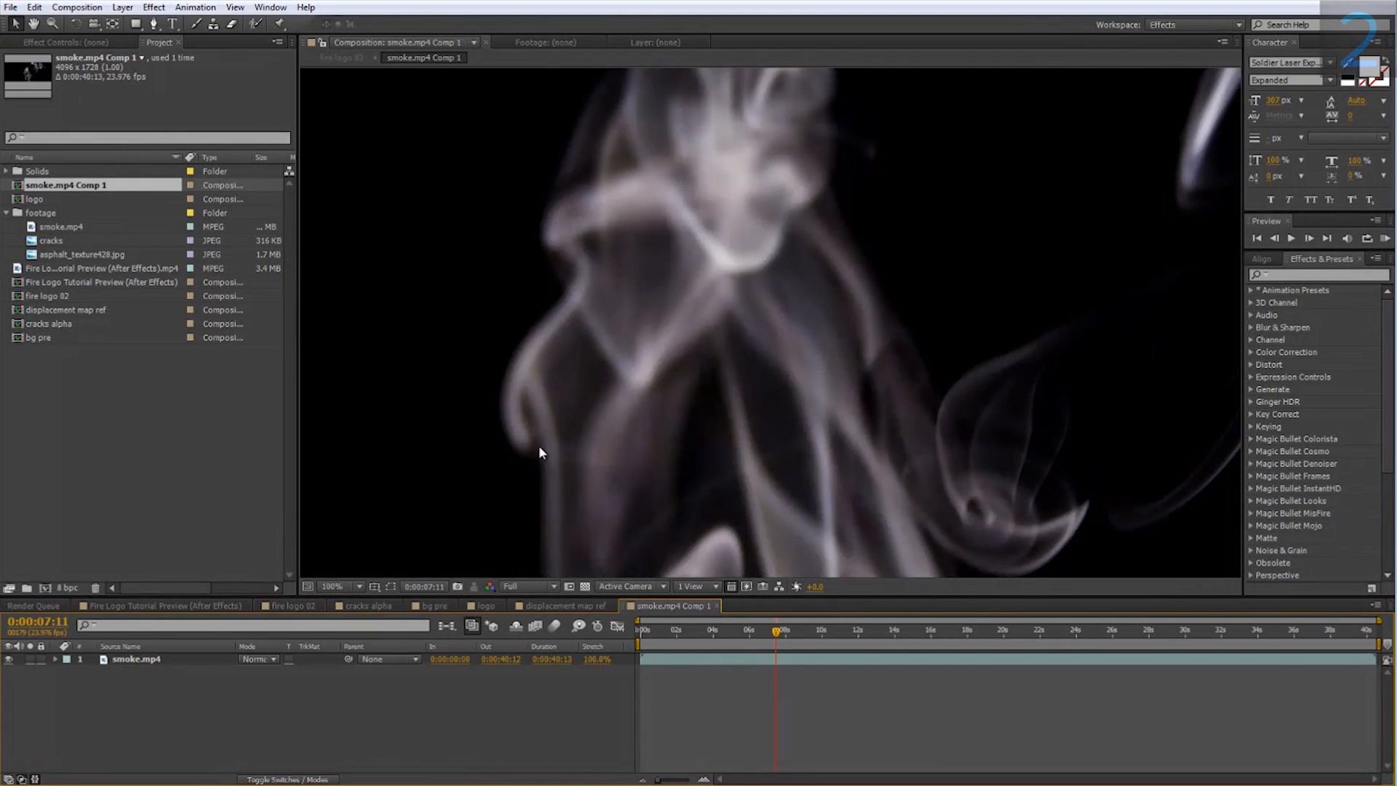
pyautogui.scroll(-3, 539, 446)
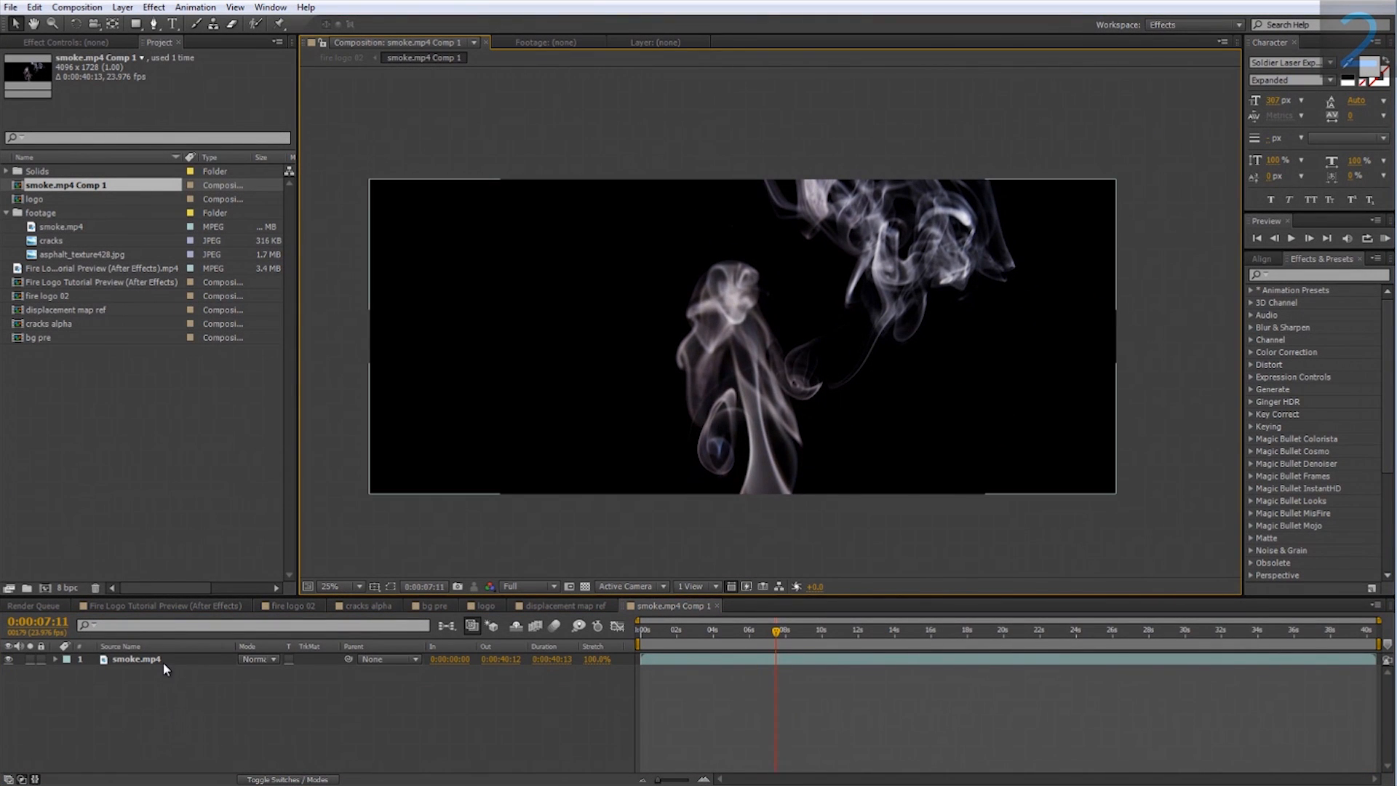
pyautogui.click(128, 659)
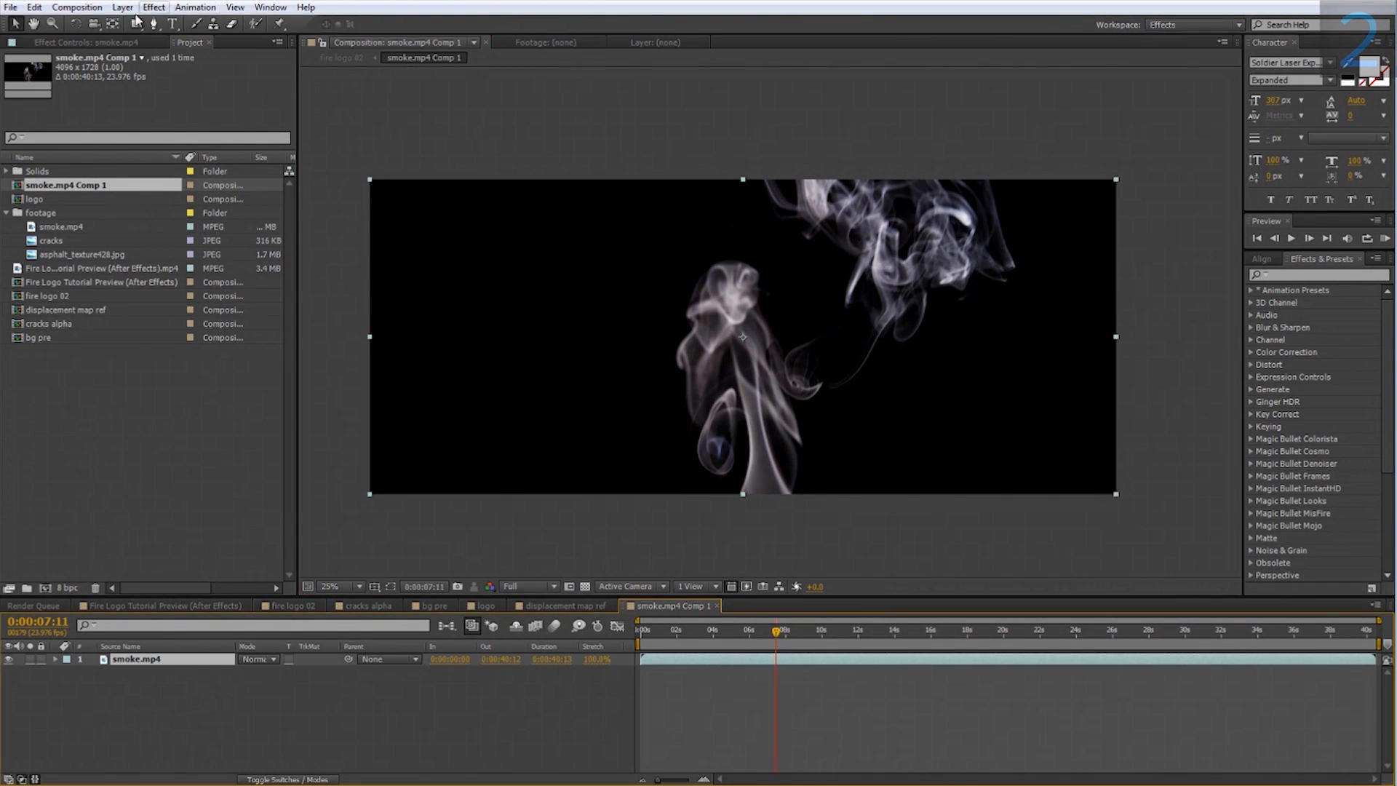
pyautogui.click(133, 26)
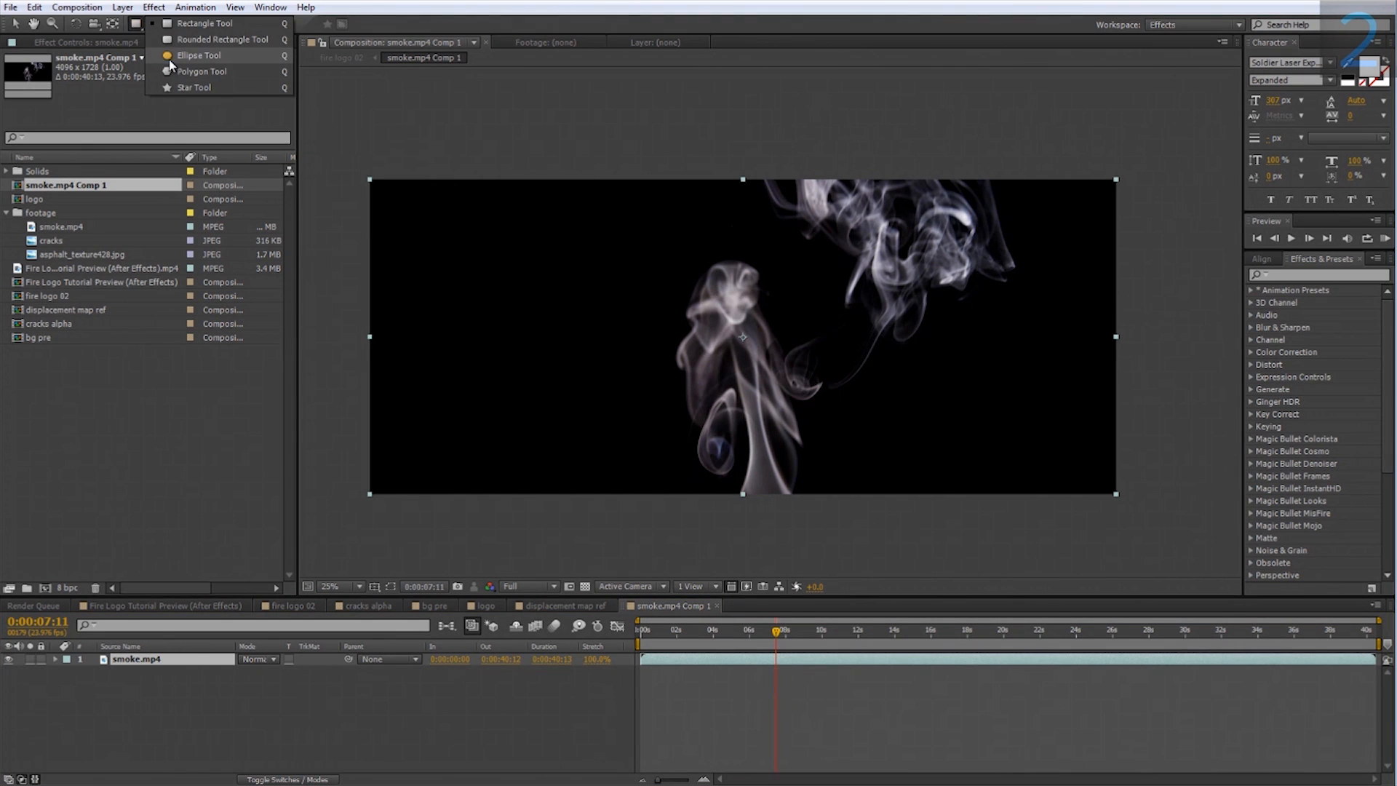
pyautogui.click(173, 58)
pyautogui.doubleClick(136, 25)
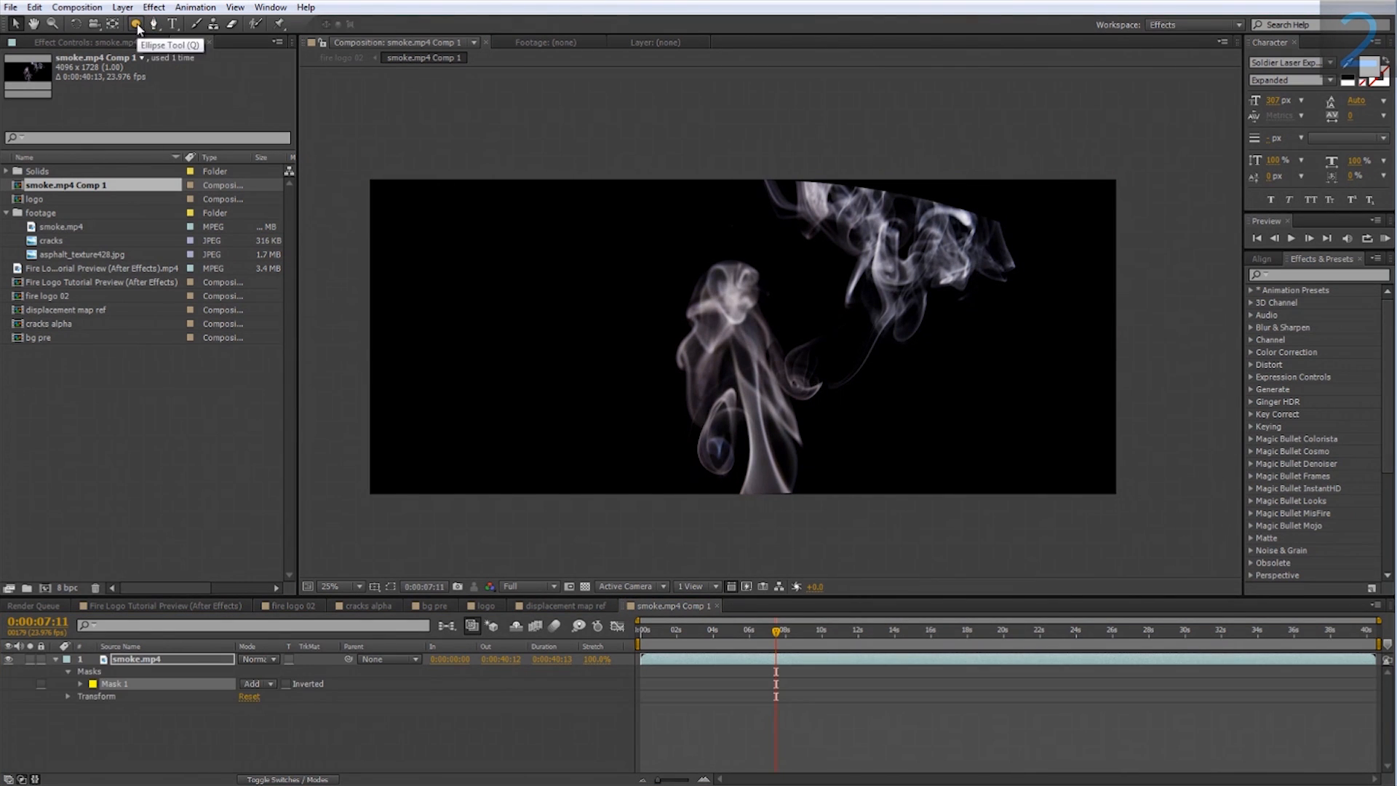
pyautogui.click(392, 587)
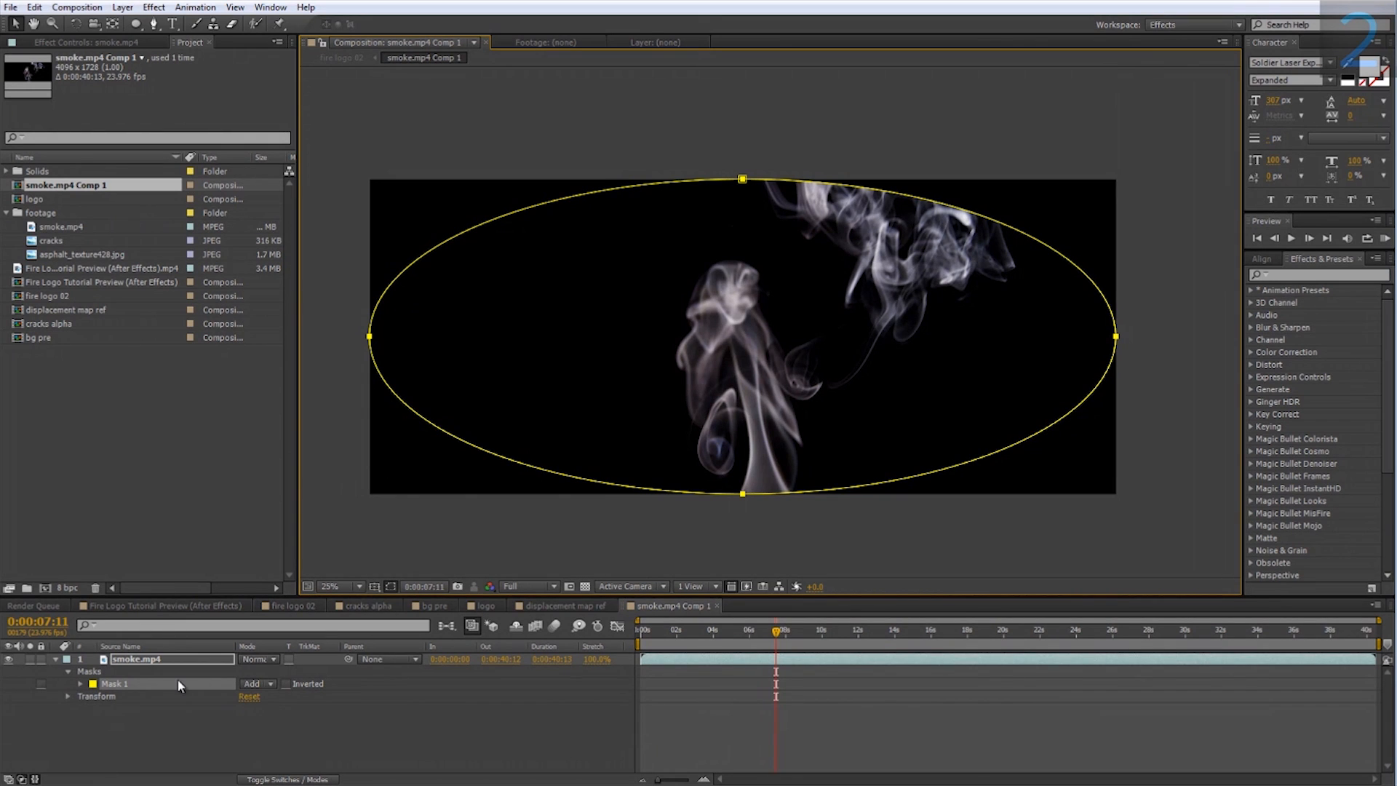
# Step: Set the elliptical mask's feather to 100 pixels
pyautogui.press('f')
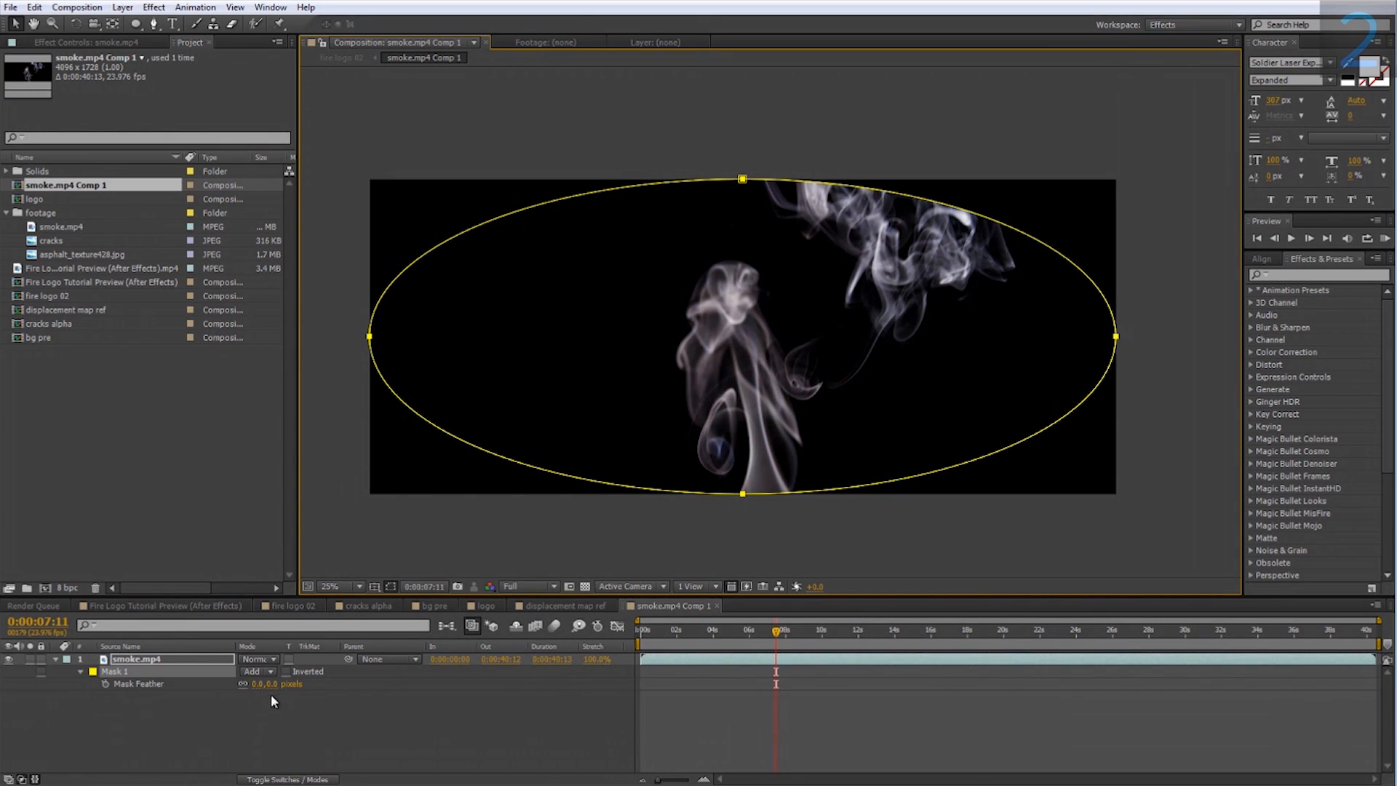
pyautogui.click(280, 685)
pyautogui.write('10')
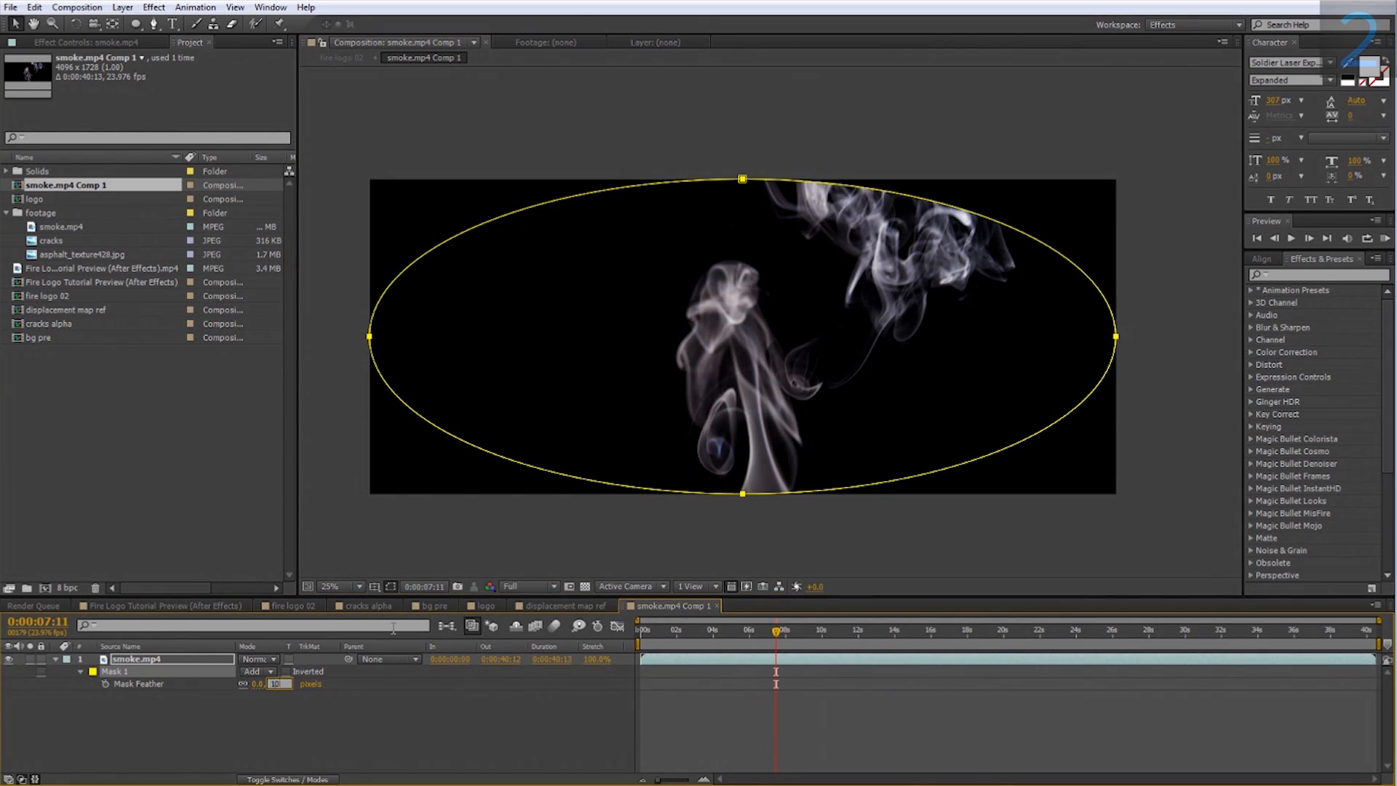
pyautogui.write('0')
pyautogui.press('Return')
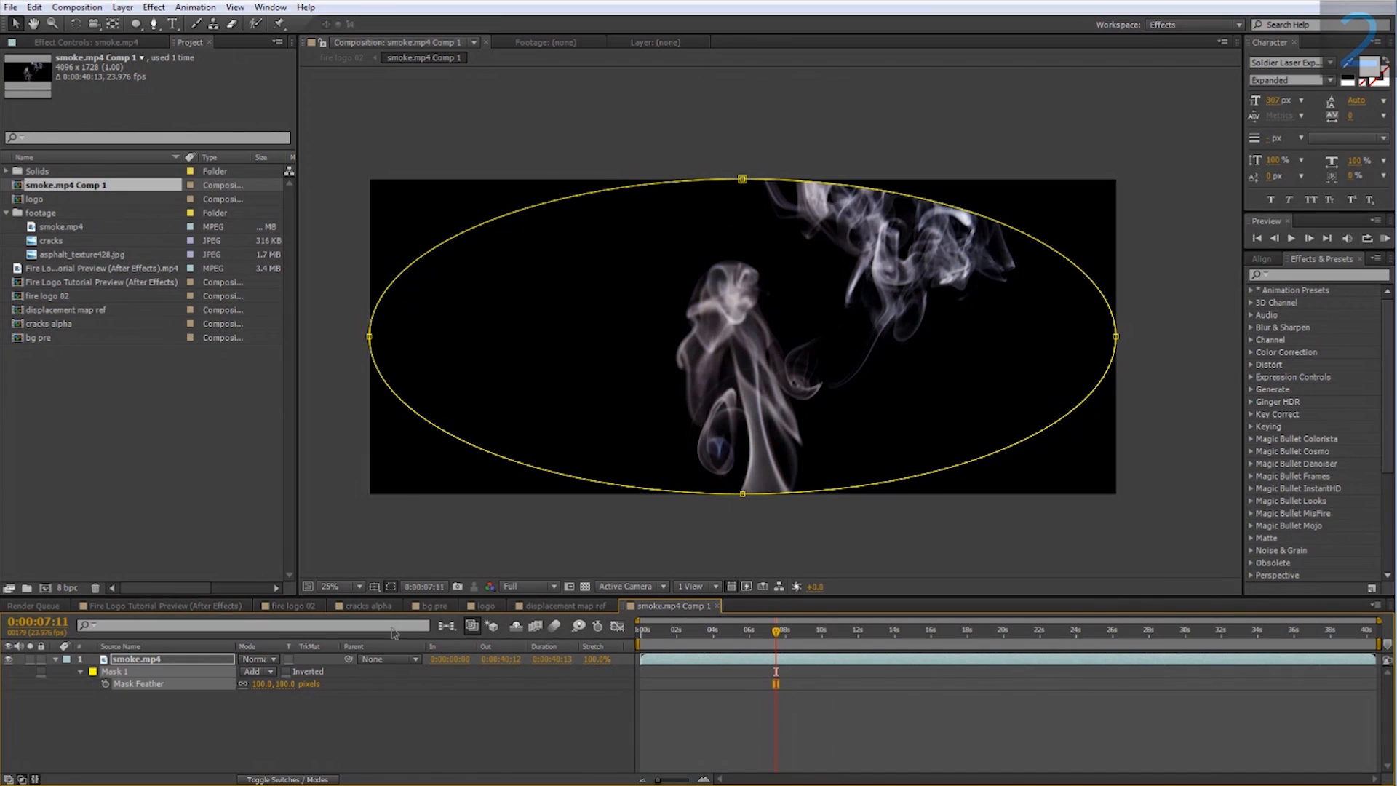
# Step: Set the elliptical mask's expansion to -100 pixels
pyautogui.click(78, 671)
pyautogui.click(246, 721)
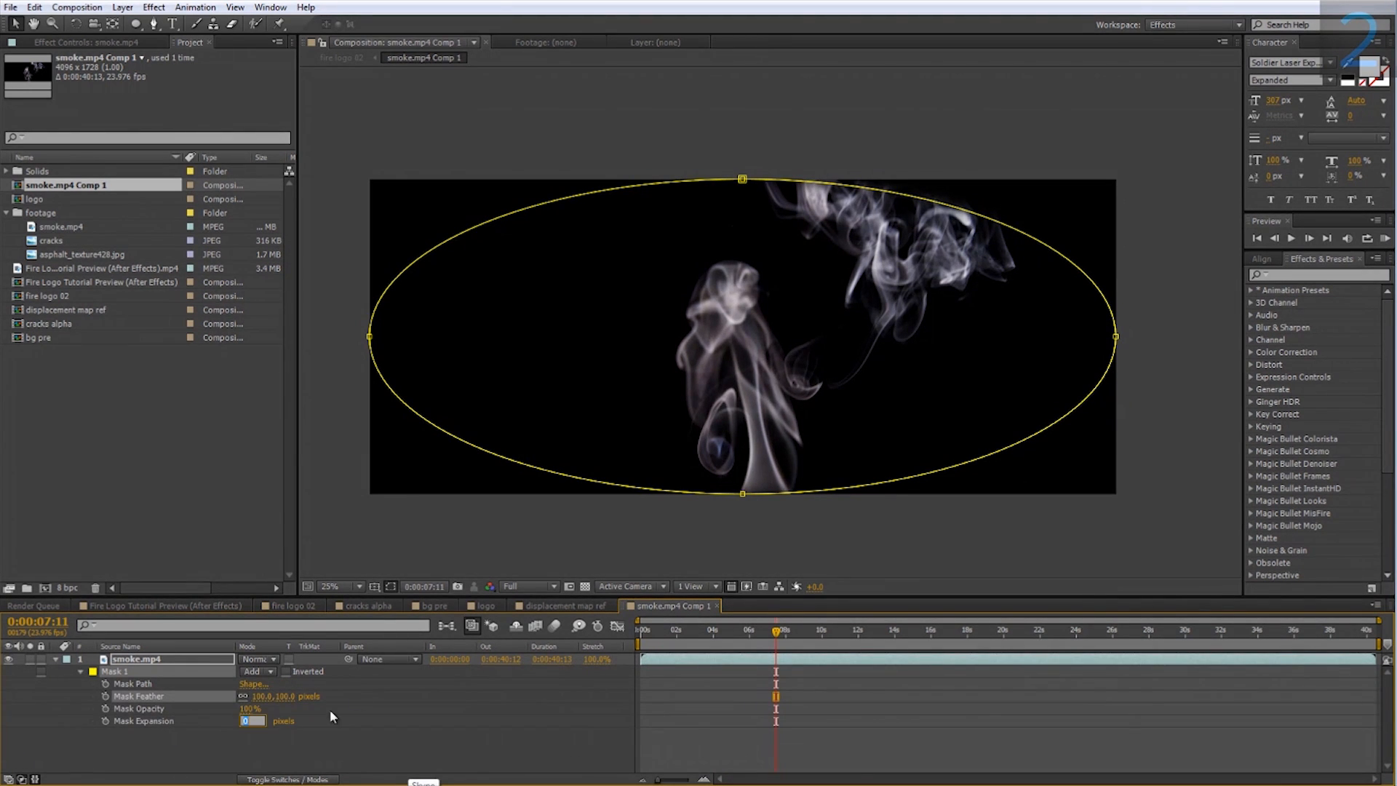
pyautogui.write('-10')
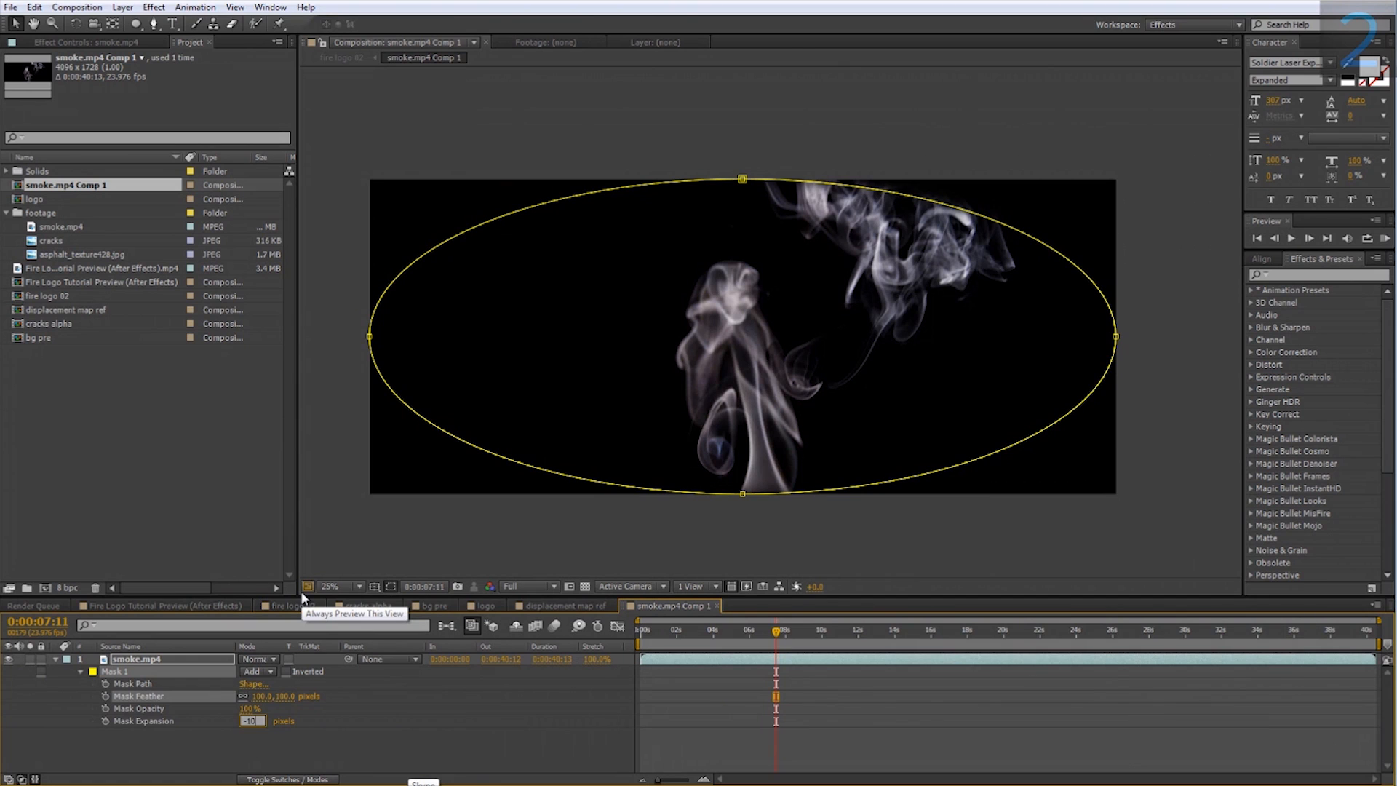
pyautogui.write('0')
pyautogui.press('Return')
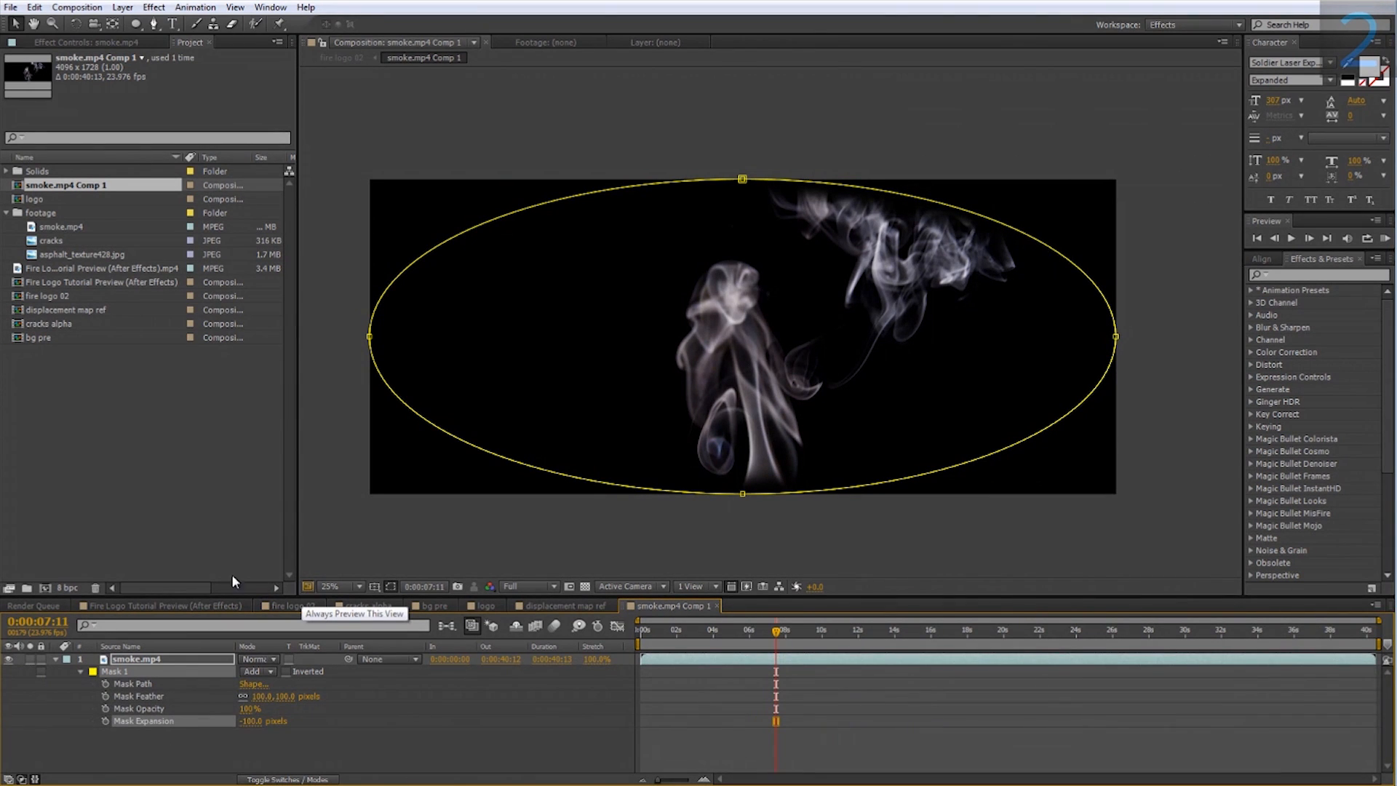
# Step: Increase the elliptical mask's feather to 200 pixels
pyautogui.click(293, 698)
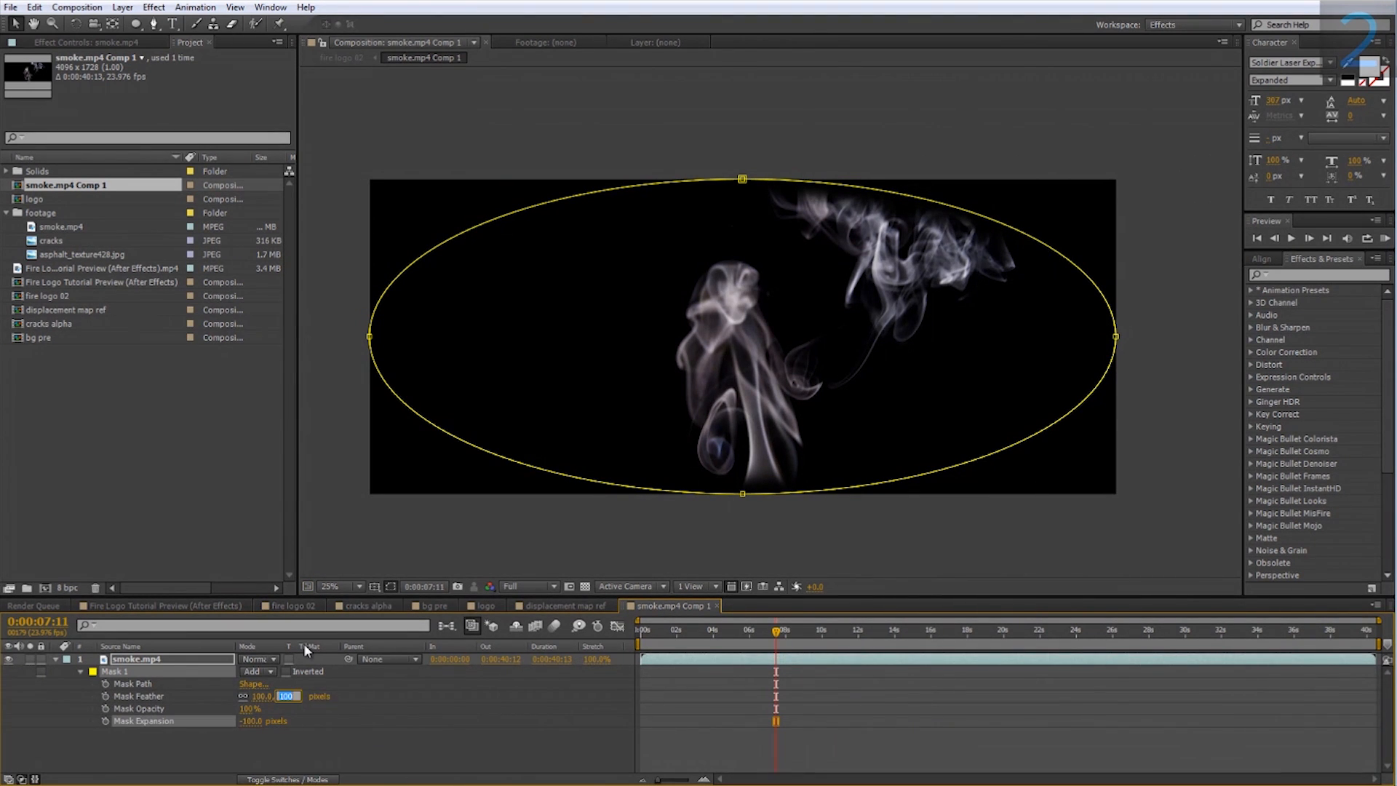
pyautogui.write('200')
pyautogui.press('Return')
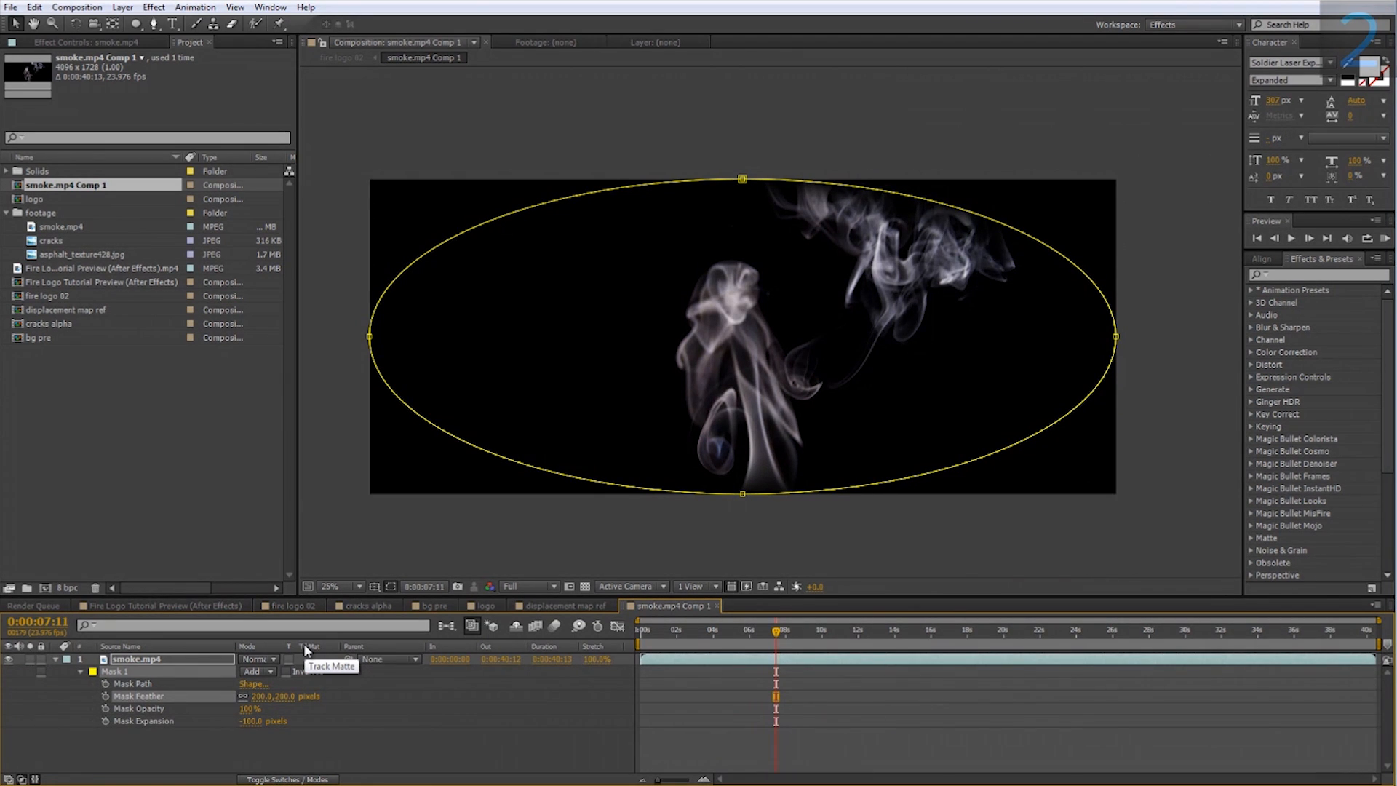
# Step: Return to fire logo 02, inspect the smoke's edge at the logo, and lower the smoke pre-composition layer's opacity to 10%
pyautogui.click(295, 607)
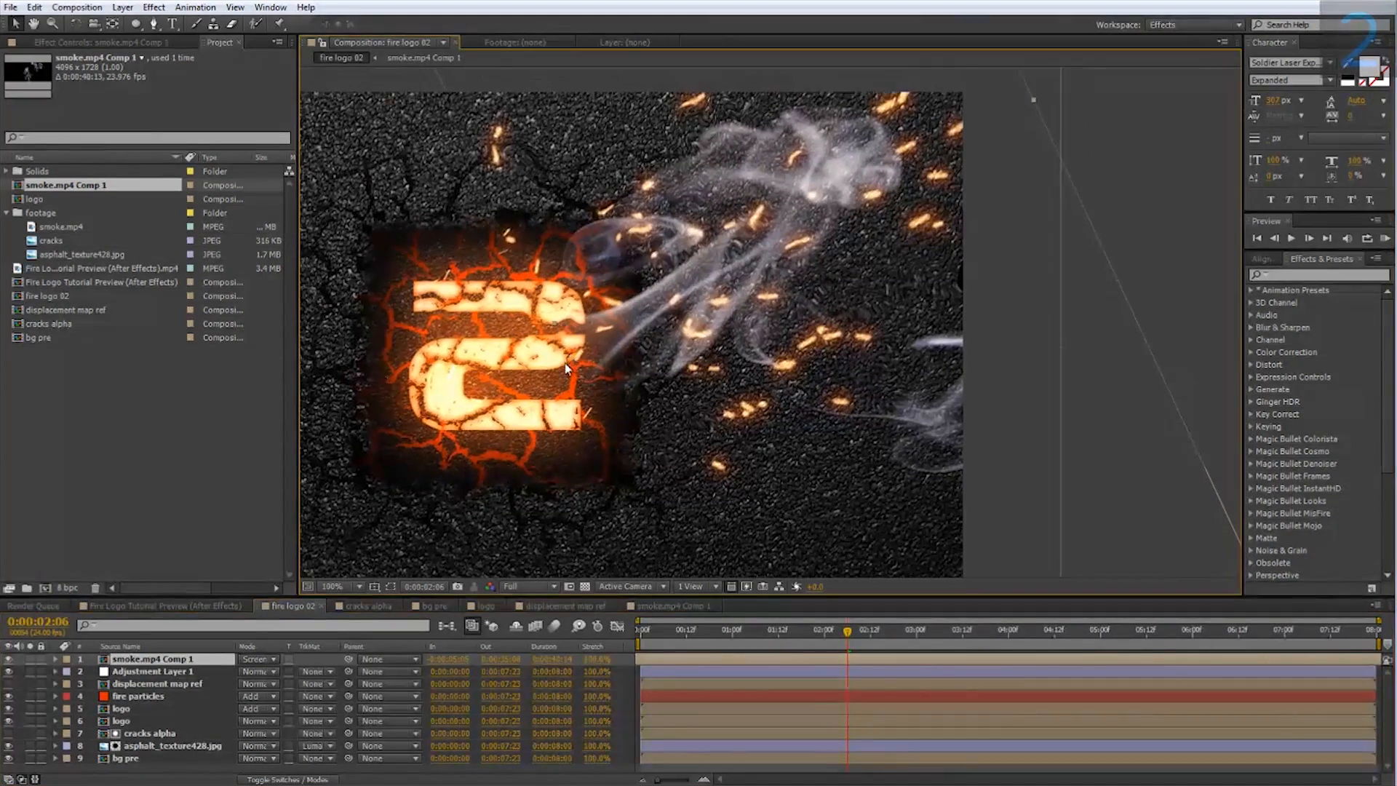
pyautogui.scroll(3, 567, 367)
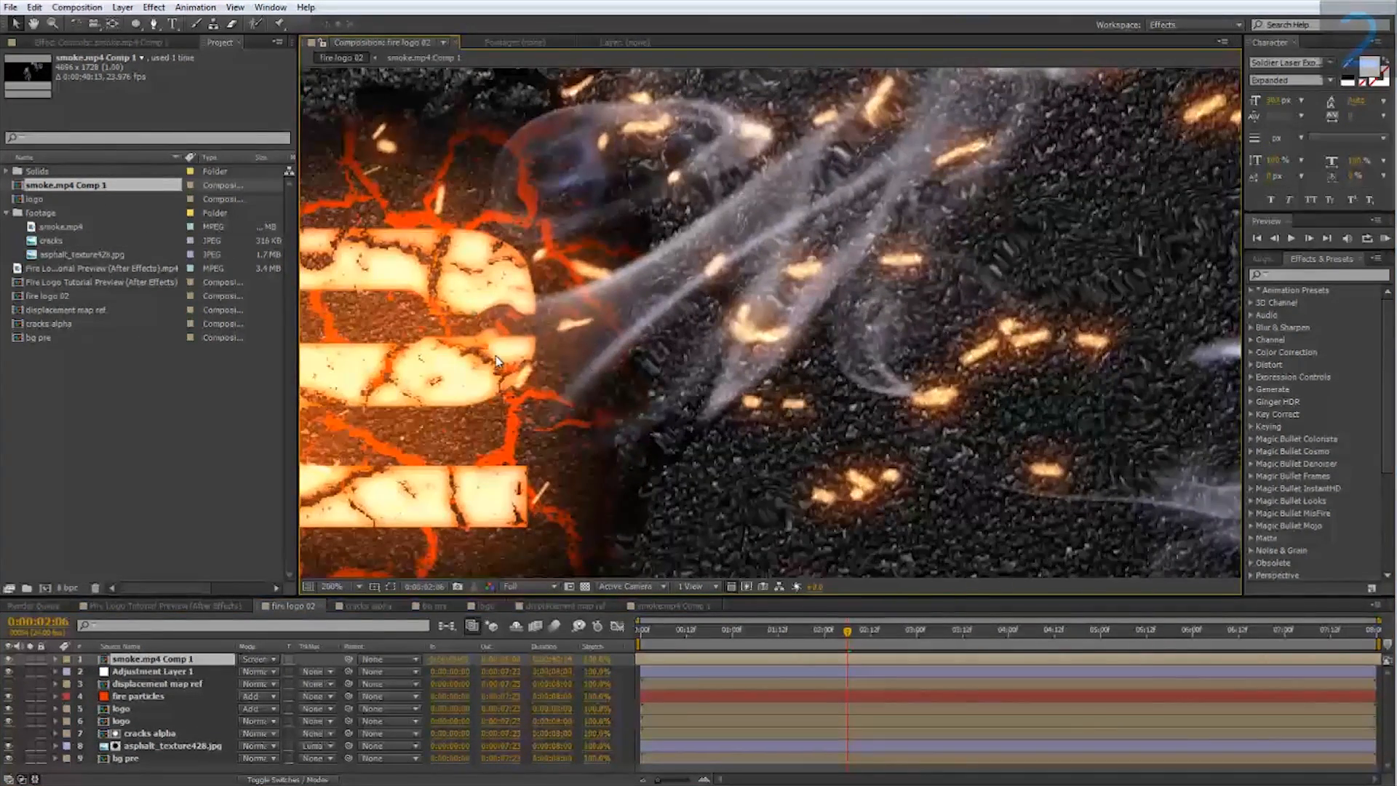
pyautogui.scroll(-3, 497, 361)
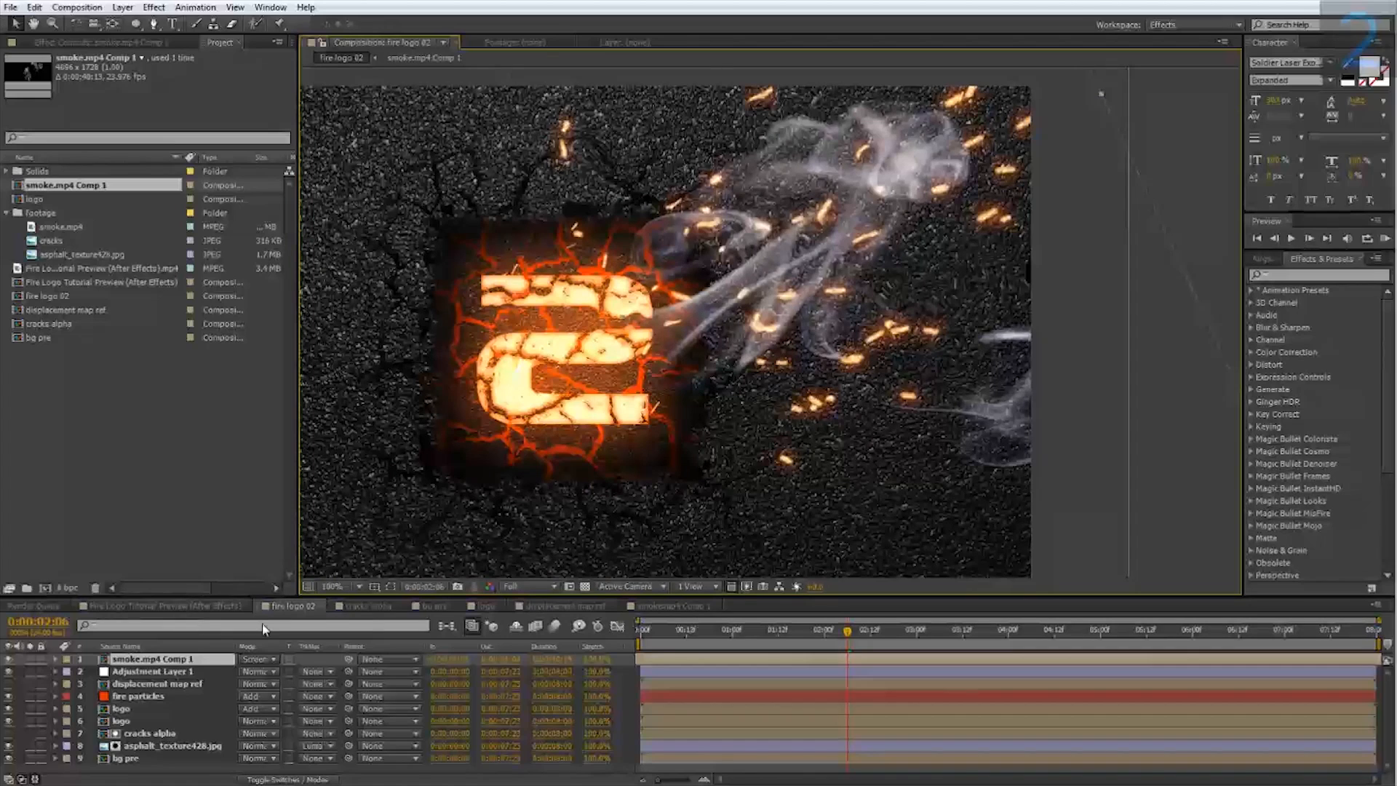
pyautogui.press('t')
pyautogui.click(249, 671)
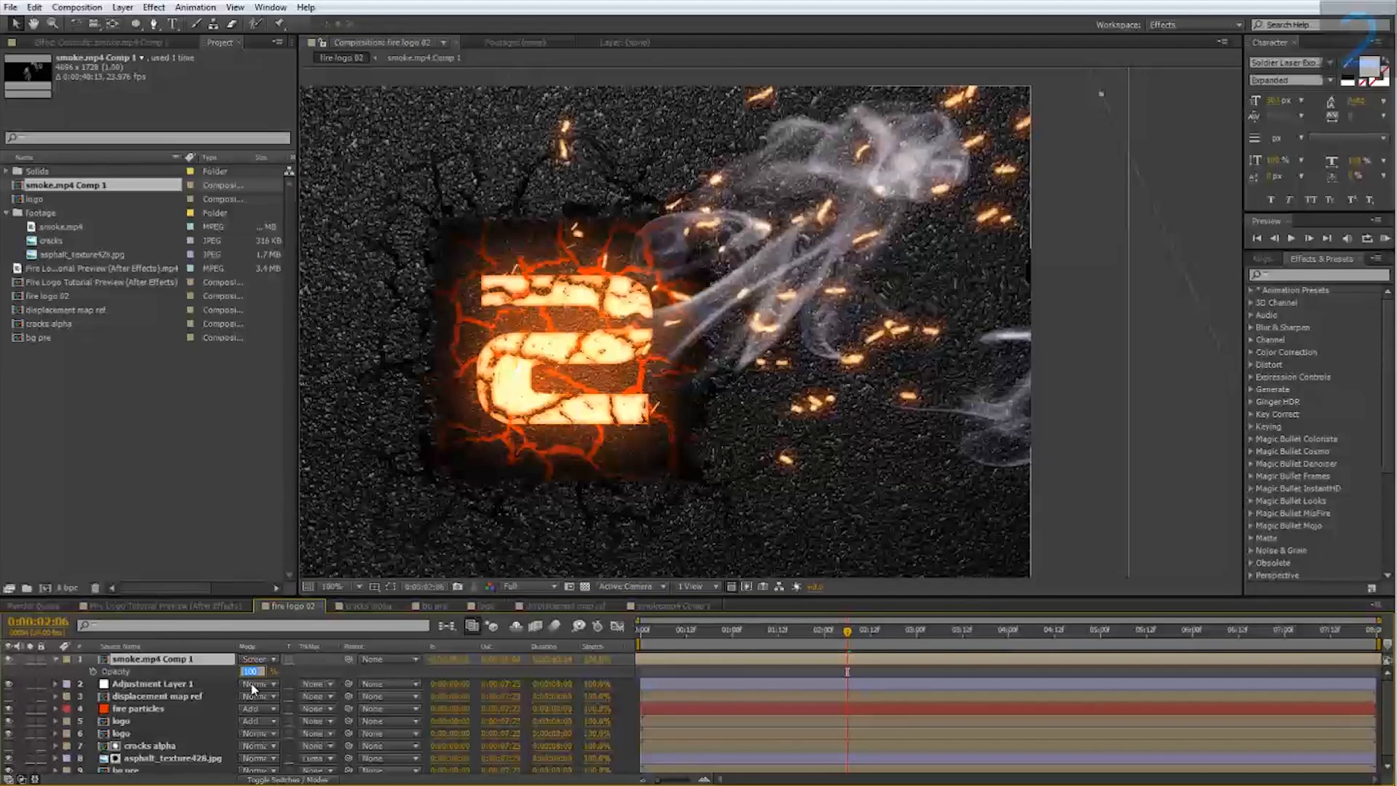
pyautogui.write('10')
pyautogui.press('Return')
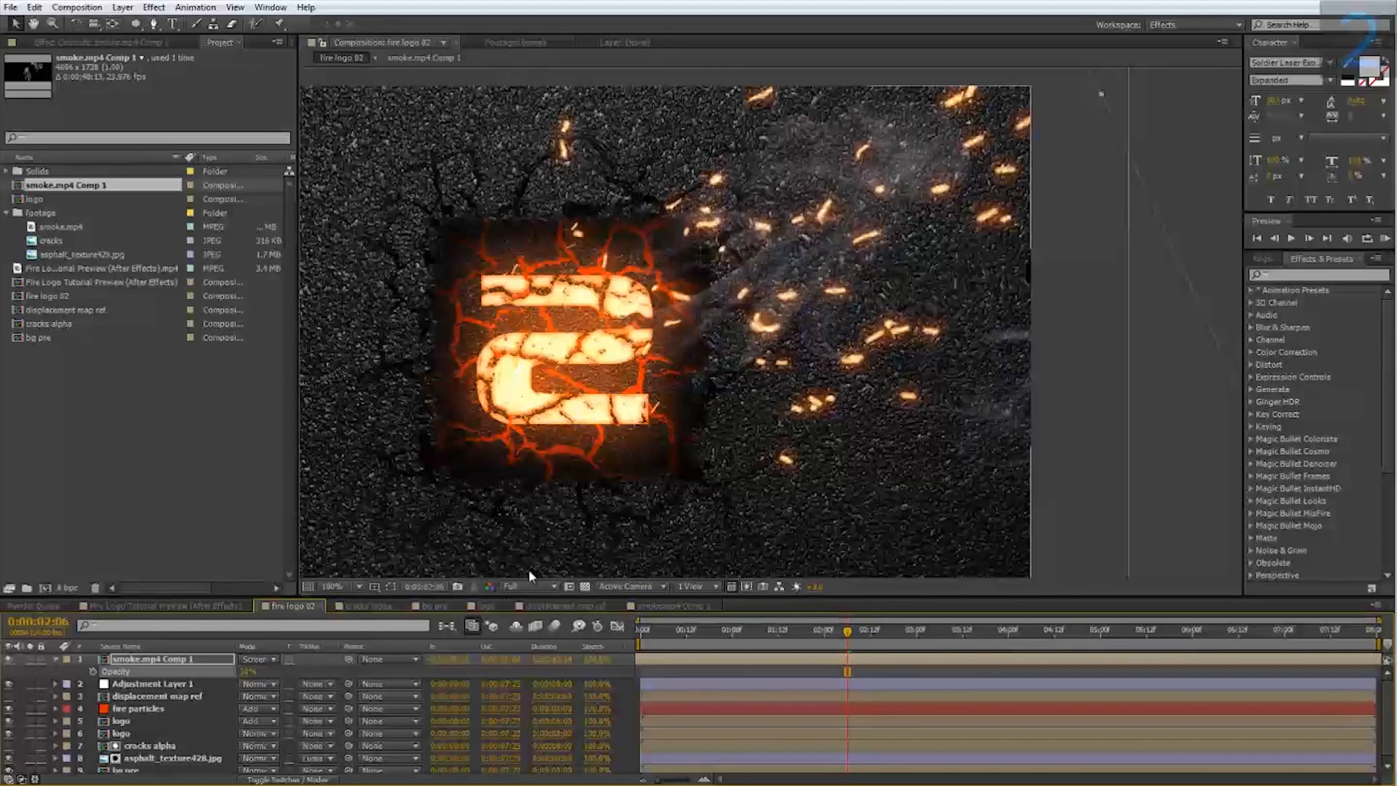
# Step: Preview the smoke animation and set the smoke pre-composition layer's opacity to 40%
pyautogui.press('space')
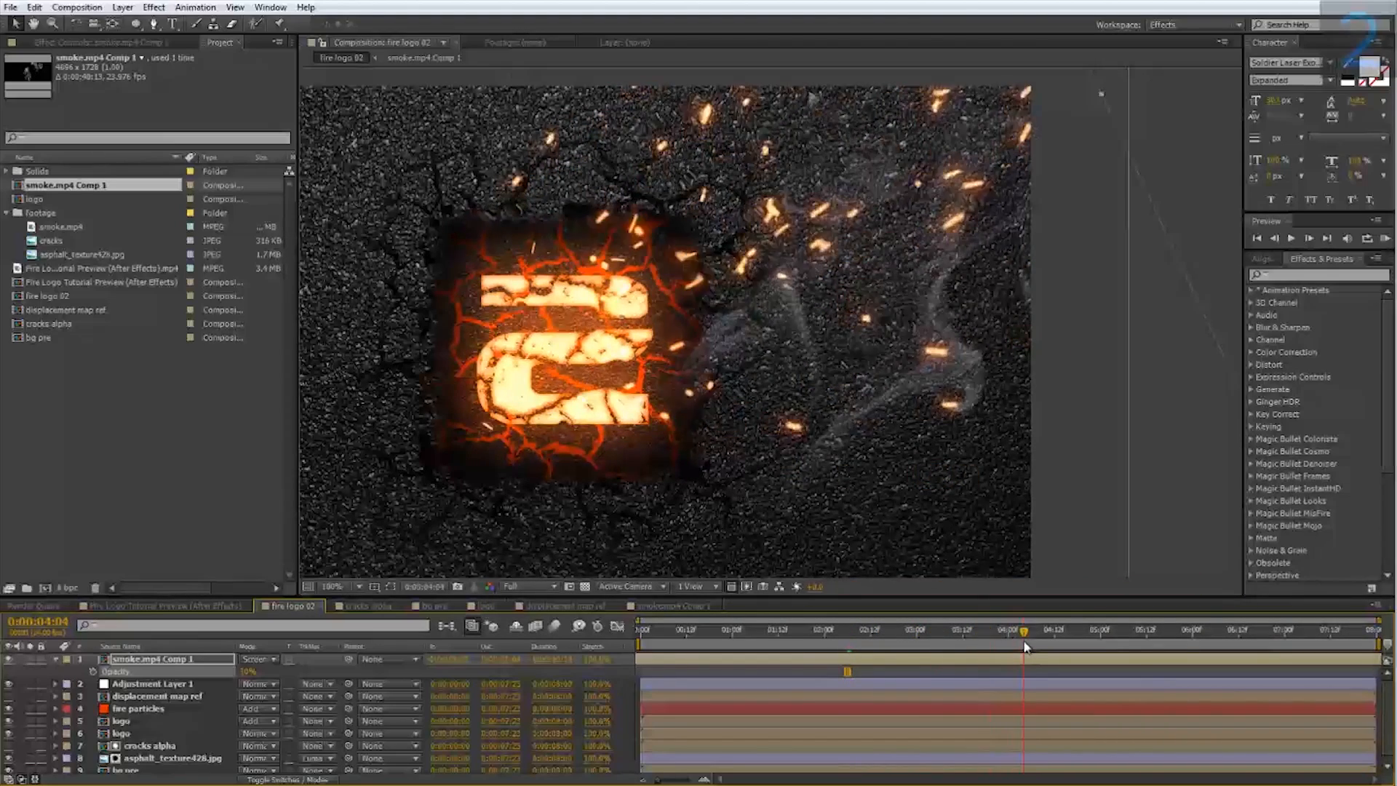
pyautogui.click(248, 671)
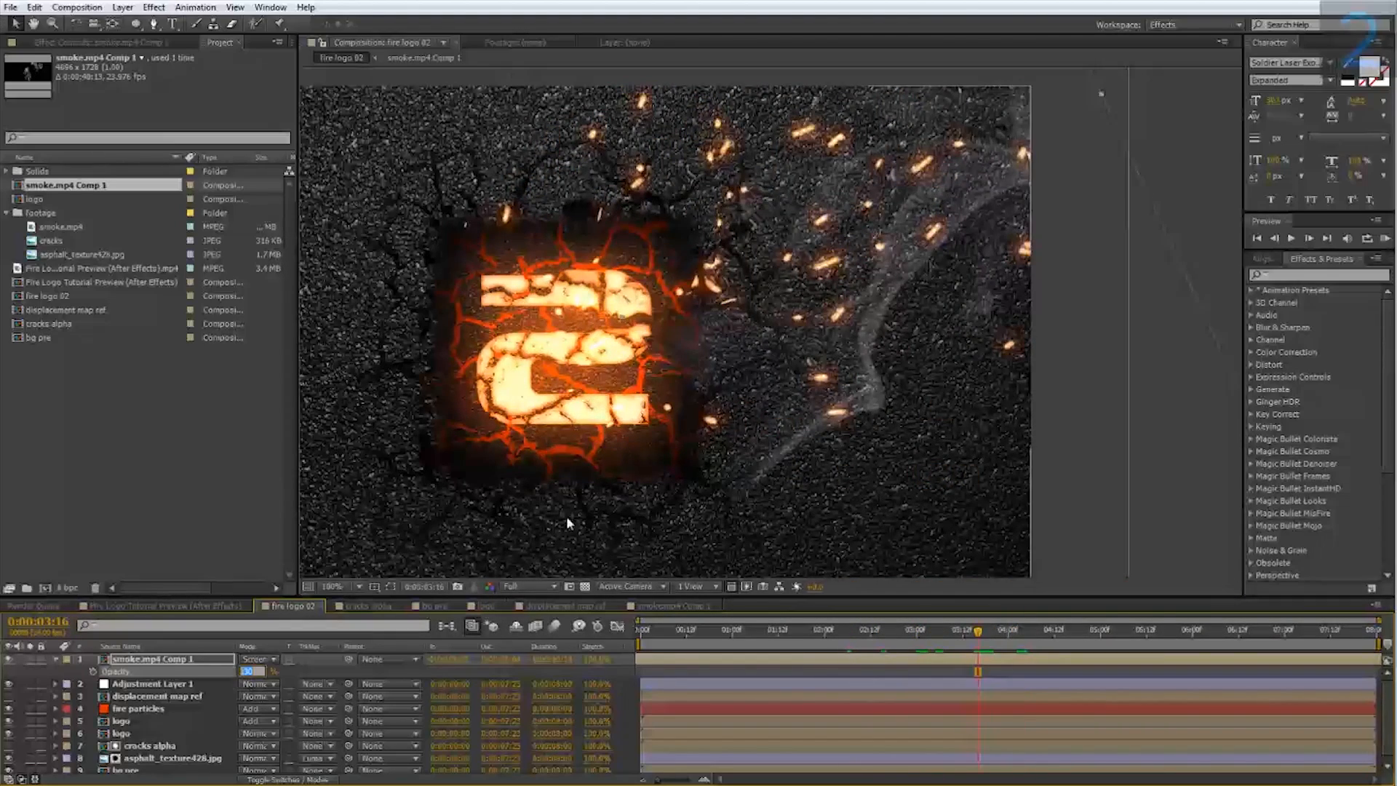
pyautogui.write('40')
pyautogui.press('Return')
# Step: Scale the smoke layer to 41%, shift it slightly upward, and check it at other frames
pyautogui.scroll(-2, 572, 310)
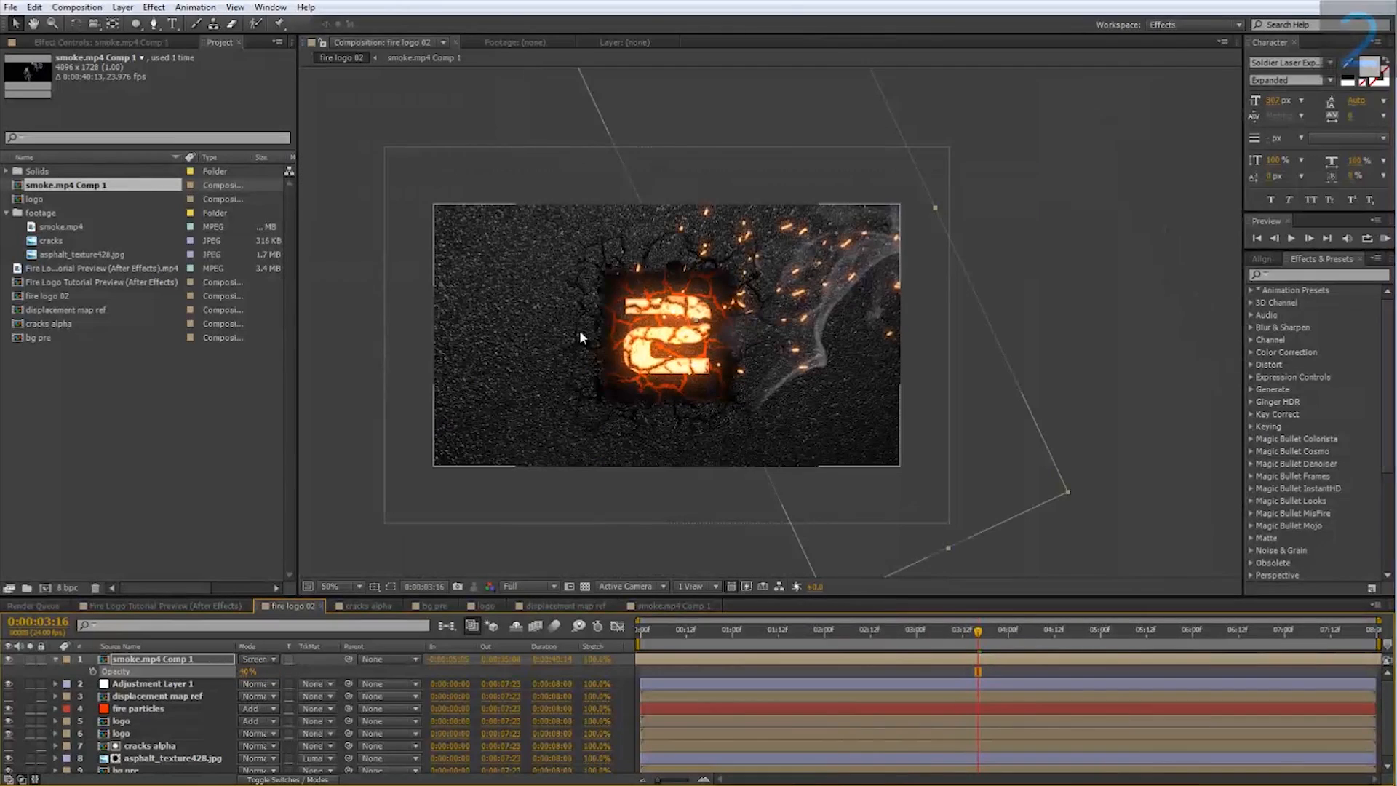
pyautogui.press('s')
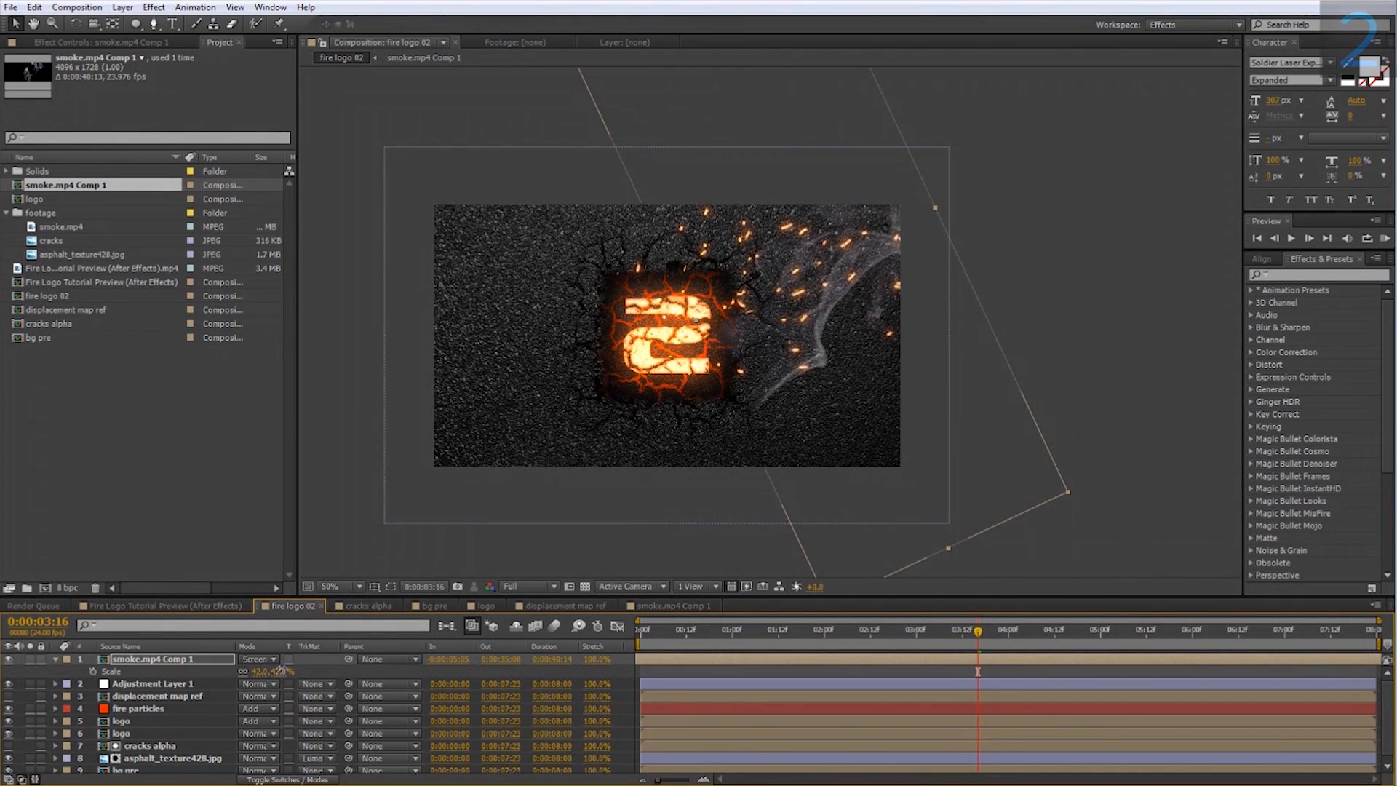
pyautogui.moveTo(280, 670); pyautogui.dragTo(282, 669)
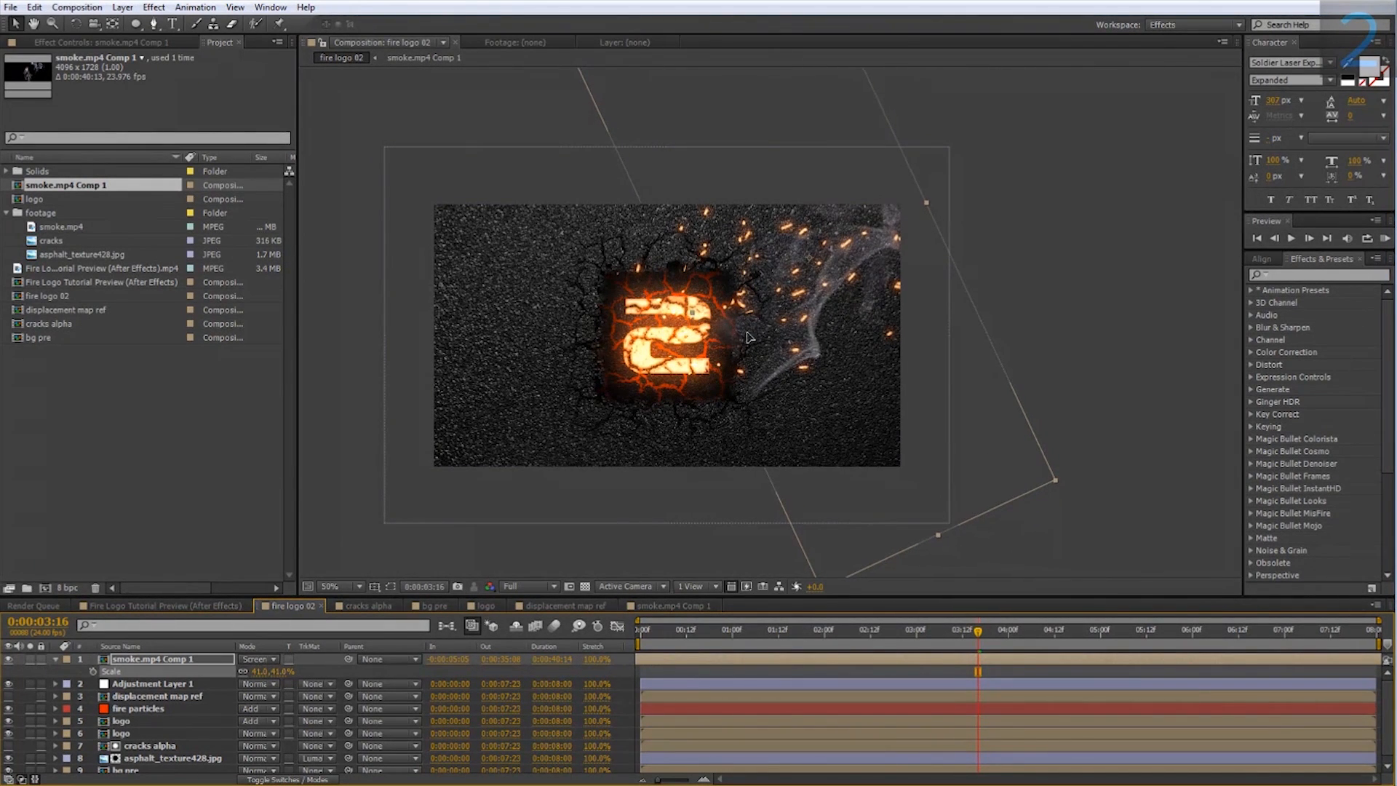
pyautogui.moveTo(750, 338); pyautogui.dragTo(751, 324)
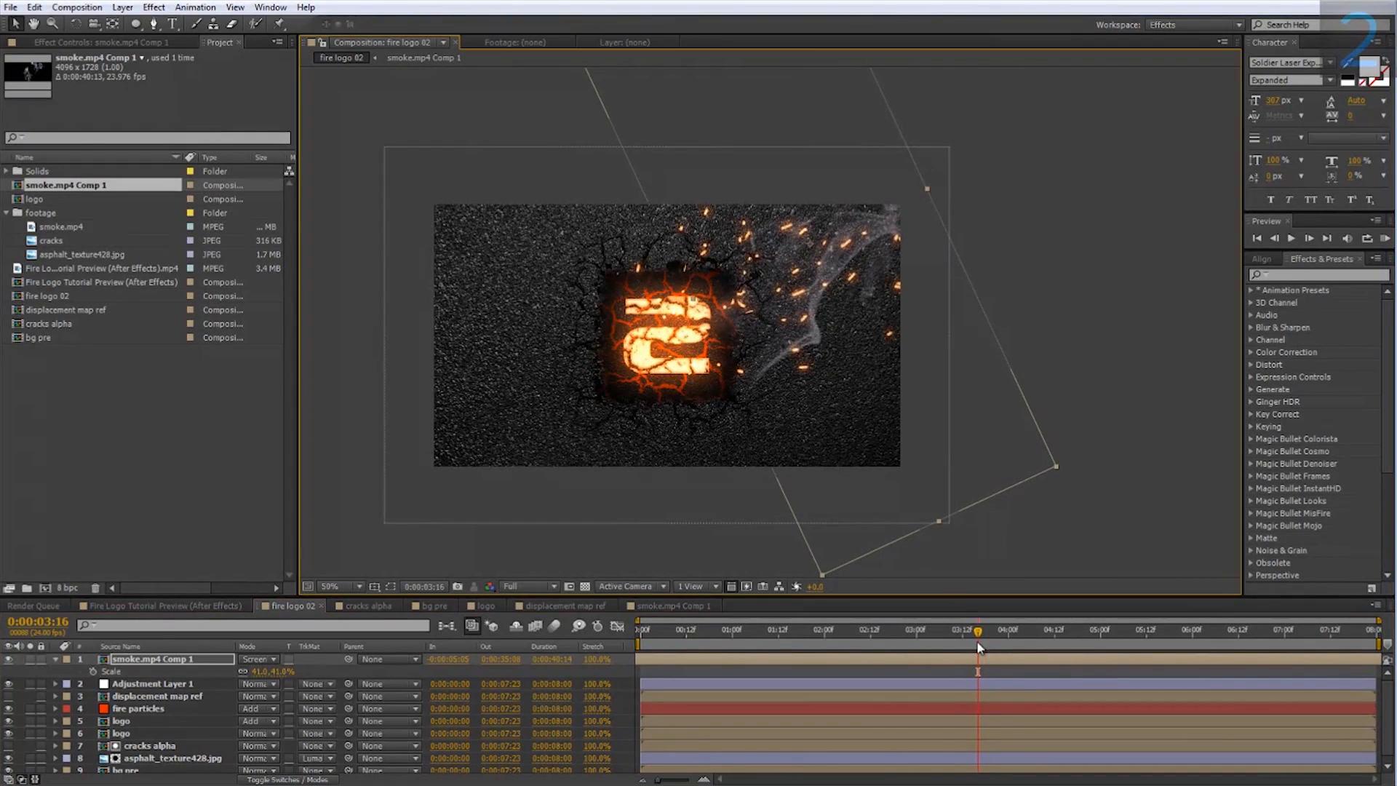
pyautogui.moveTo(979, 647); pyautogui.dragTo(1158, 649)
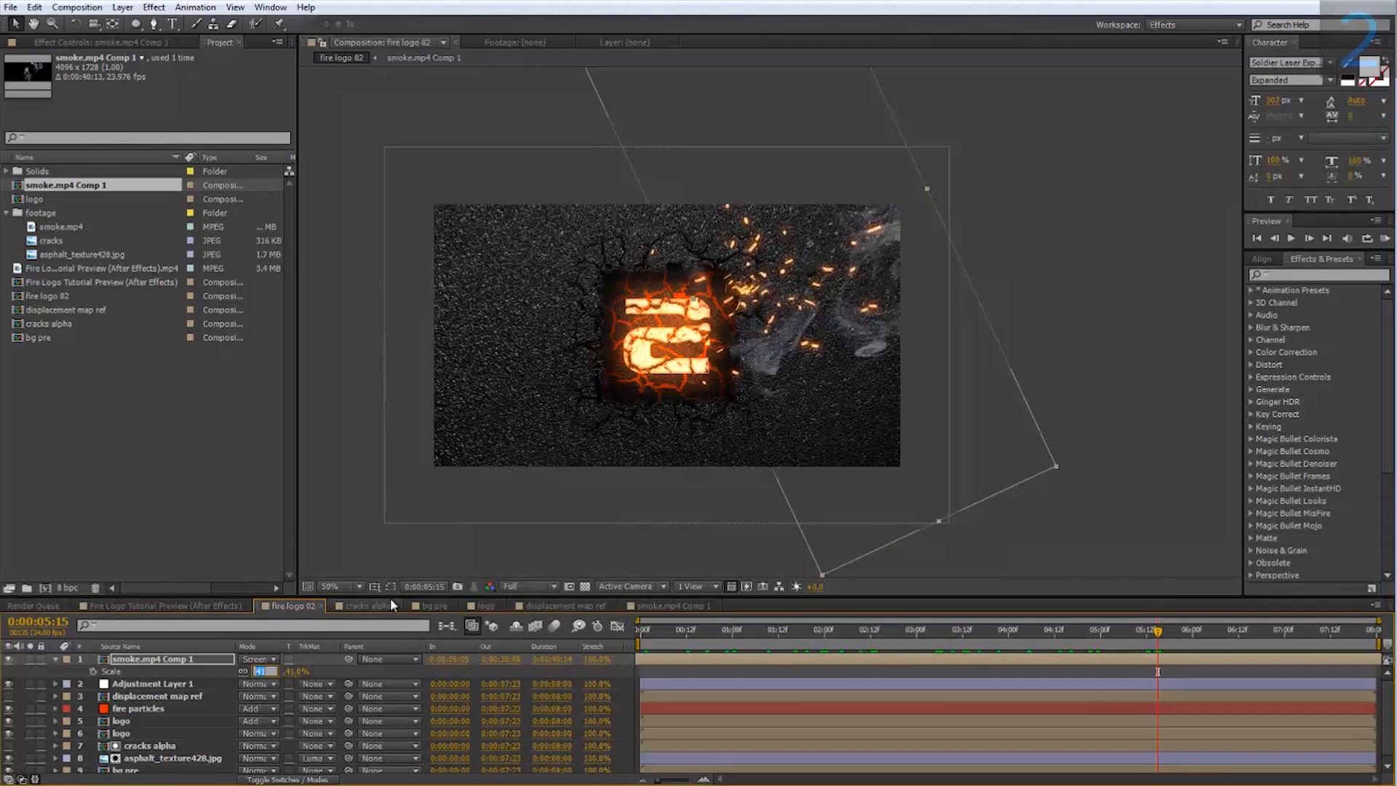
# Step: Set the smoke pre-composition layer's opacity to 50%
pyautogui.click(144, 658)
pyautogui.press('t')
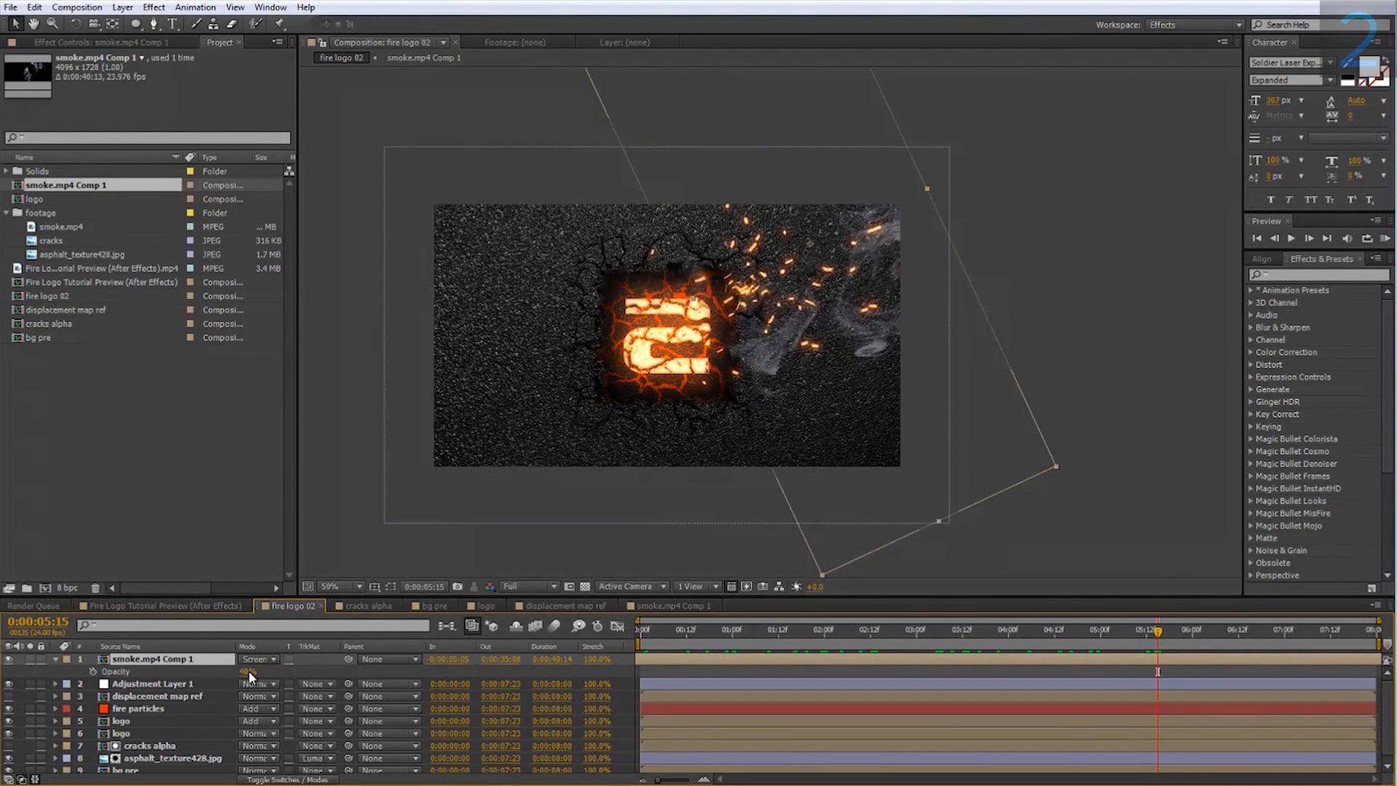
pyautogui.click(251, 671)
pyautogui.write('50')
pyautogui.press('Return')
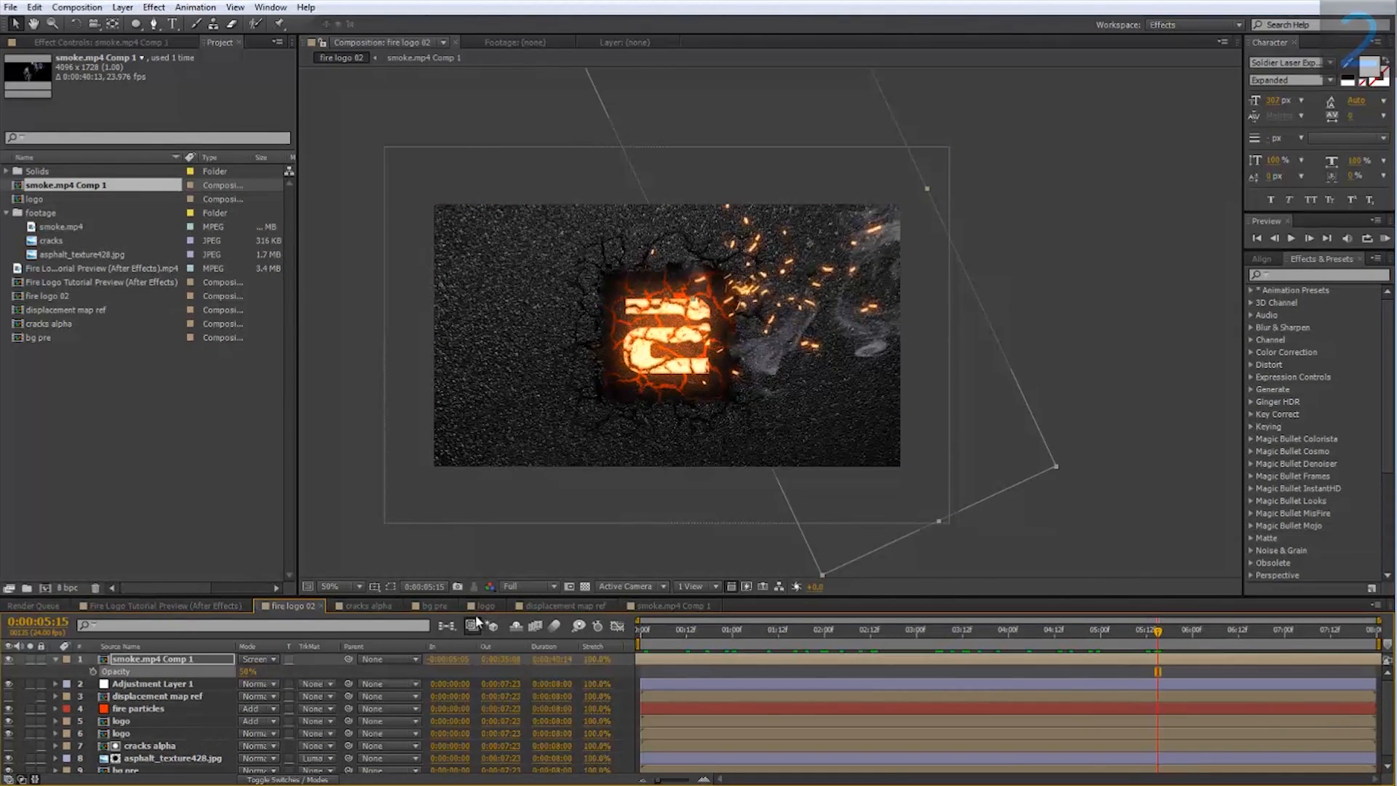
# Step: Review the smoke over time and move the smoke layer slightly left and up, closer to the logo
pyautogui.moveTo(828, 634); pyautogui.dragTo(1084, 643)
pyautogui.moveTo(1135, 645); pyautogui.dragTo(1002, 657)
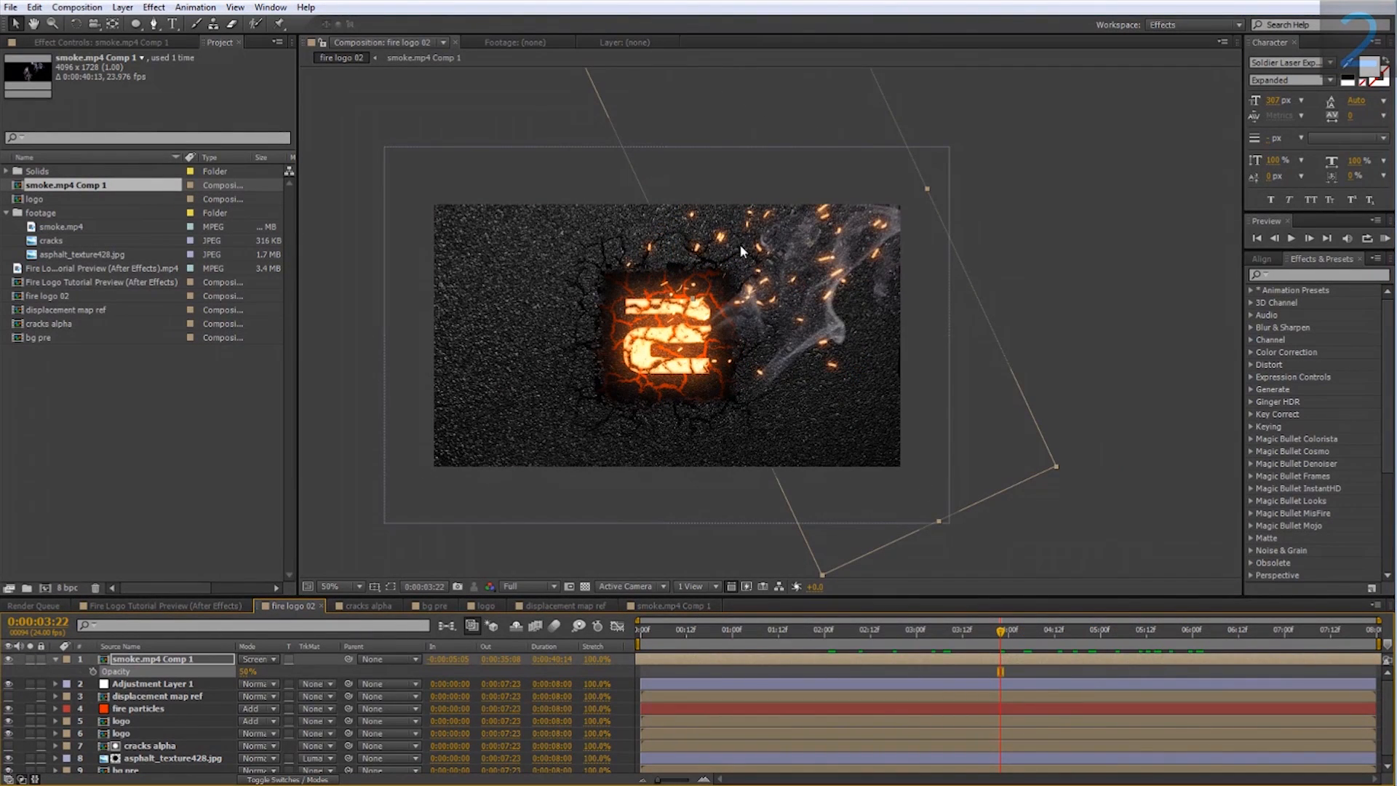
pyautogui.moveTo(750, 290); pyautogui.dragTo(725, 279)
pyautogui.moveTo(852, 633); pyautogui.dragTo(1089, 652)
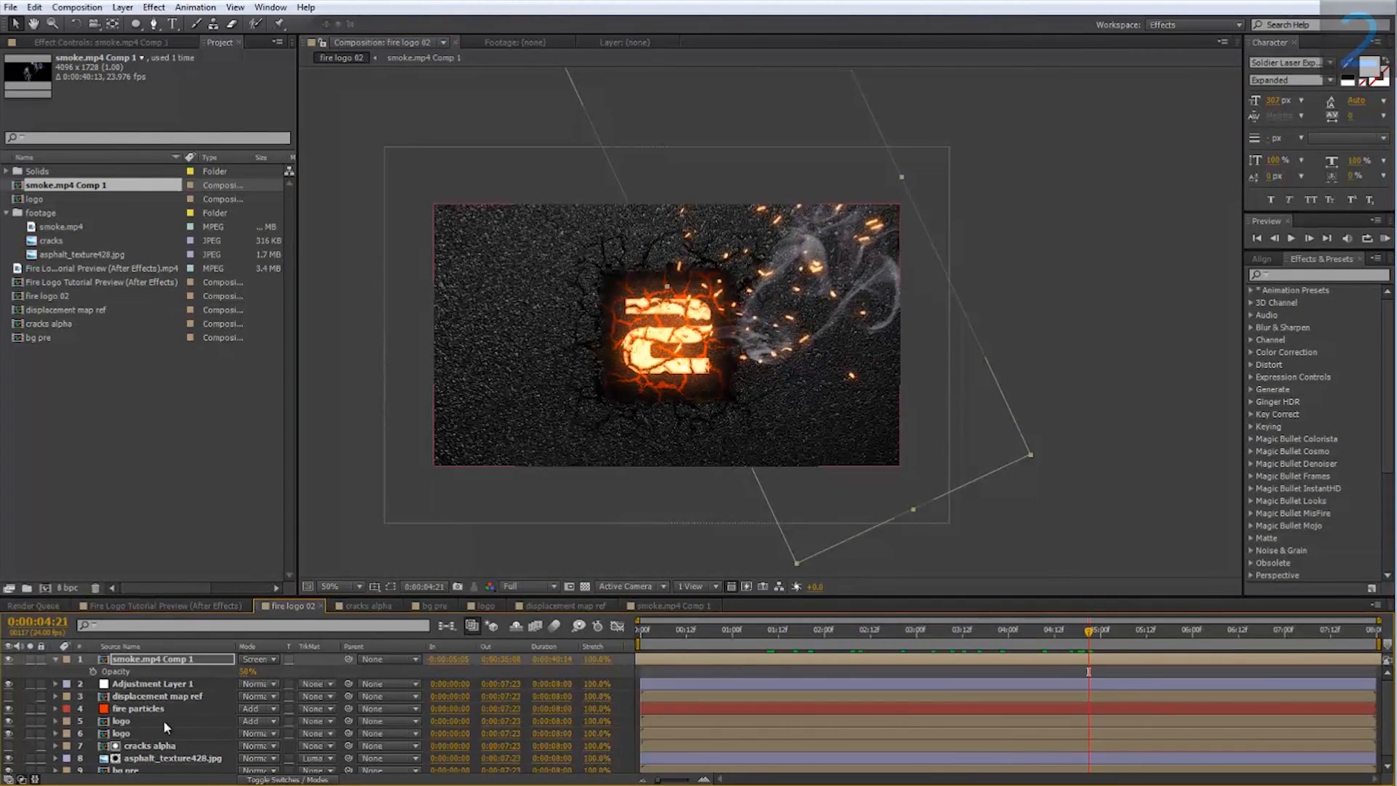
# Step: Create a null object in fire logo 02 and parent all the other layers to it
pyautogui.click(56, 659)
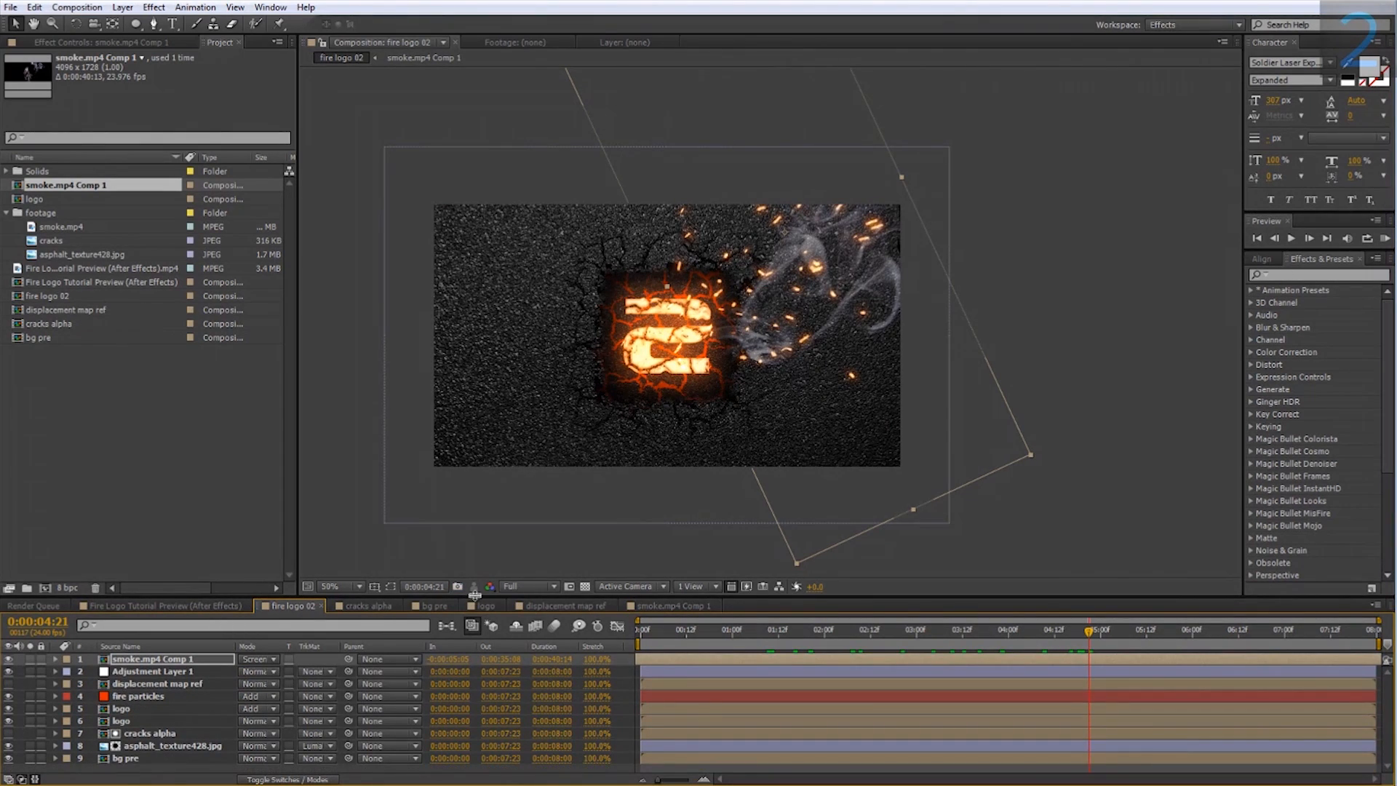
pyautogui.moveTo(474, 594); pyautogui.dragTo(463, 544)
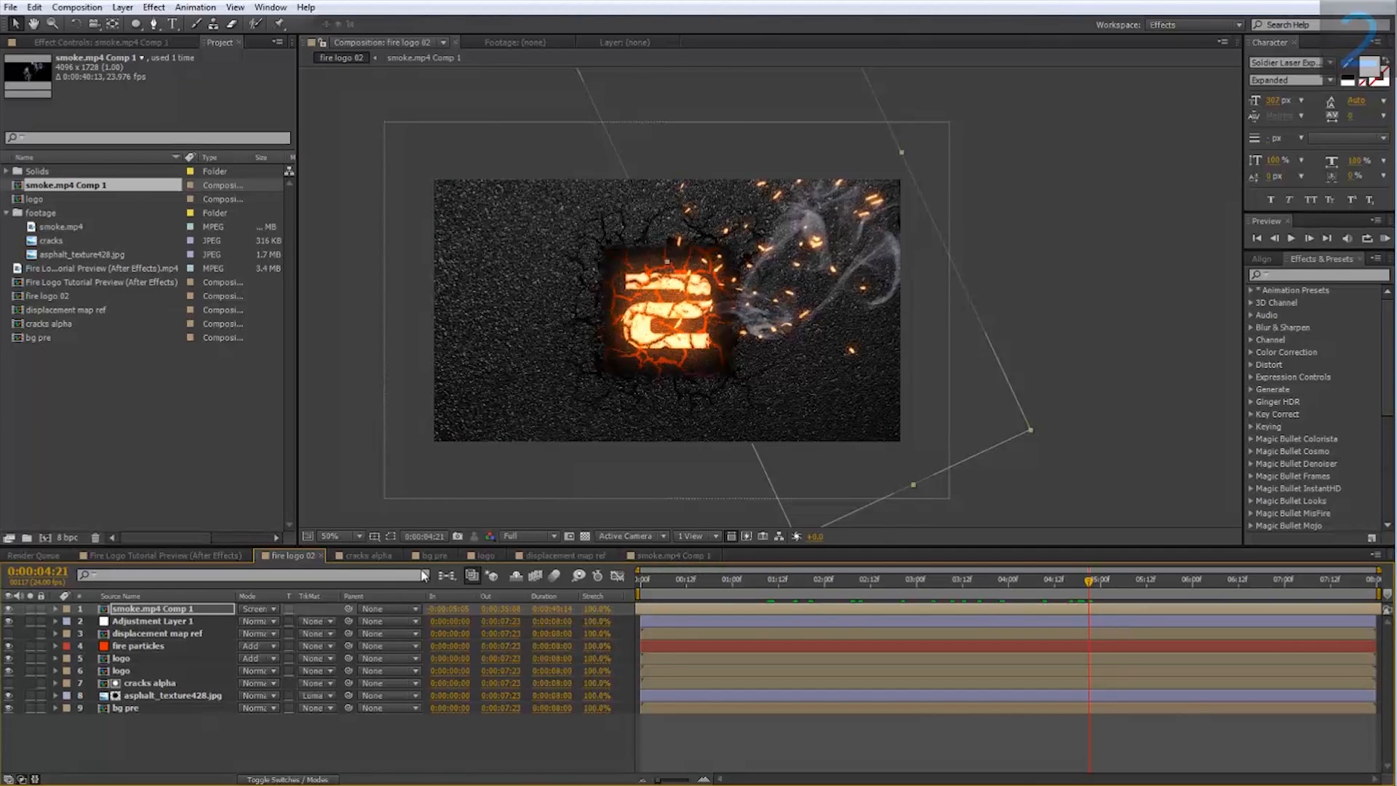
pyautogui.rightClick(131, 734)
pyautogui.moveTo(213, 585)
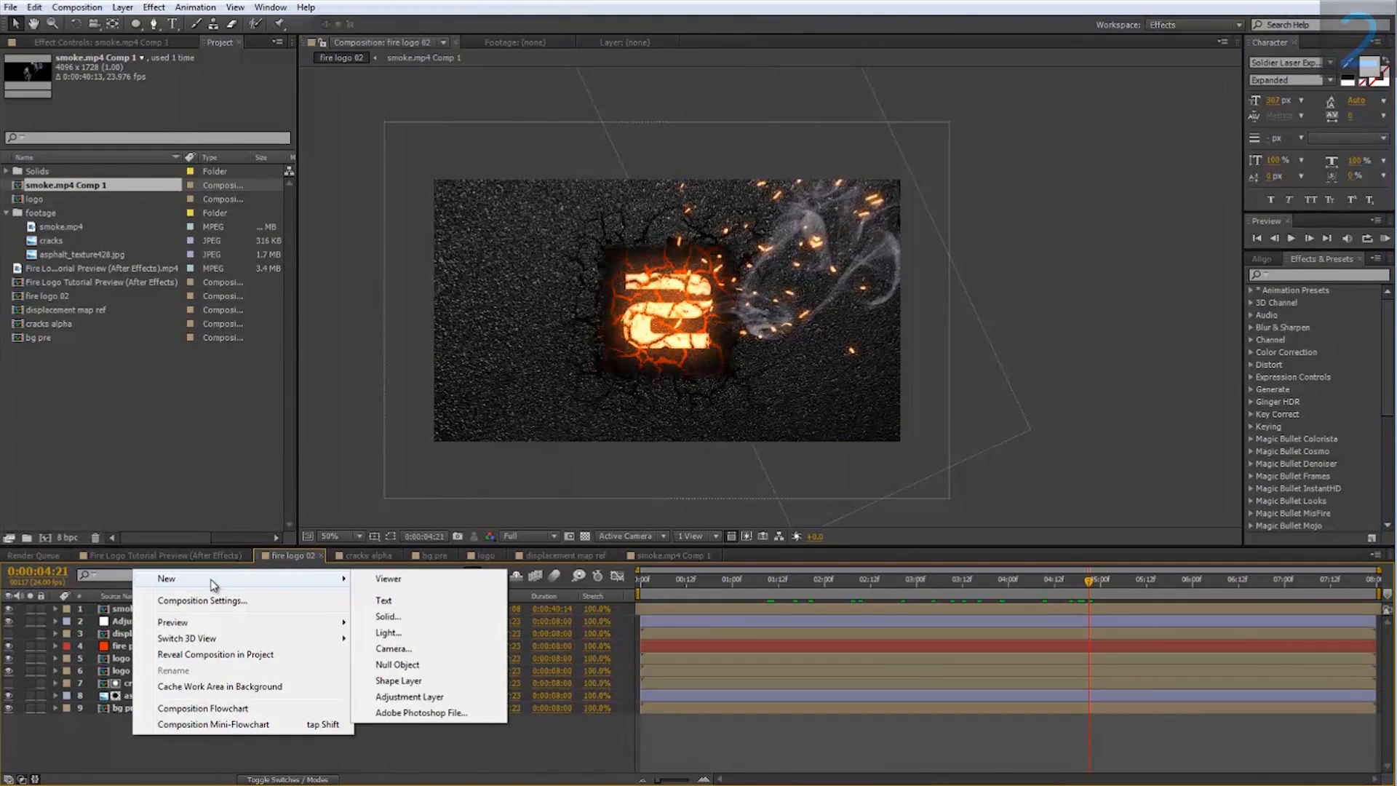
pyautogui.click(440, 665)
pyautogui.moveTo(119, 733); pyautogui.dragTo(134, 624)
pyautogui.moveTo(356, 619); pyautogui.dragTo(127, 609)
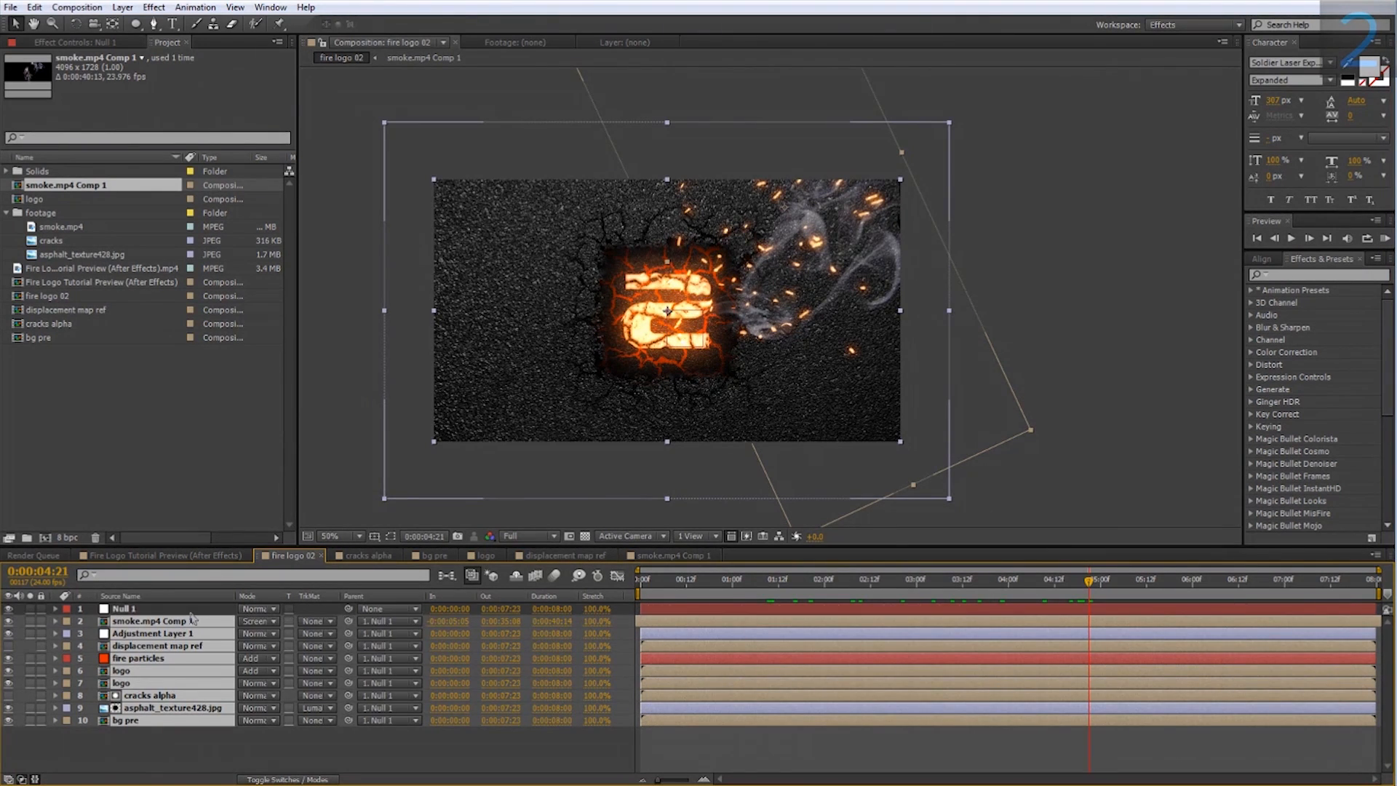
# Step: Animate the null's scale from 100% on the first frame to 113% on the last frame, 0:00:07:23
pyautogui.click(128, 608)
pyautogui.press('s')
pyautogui.press('Home')
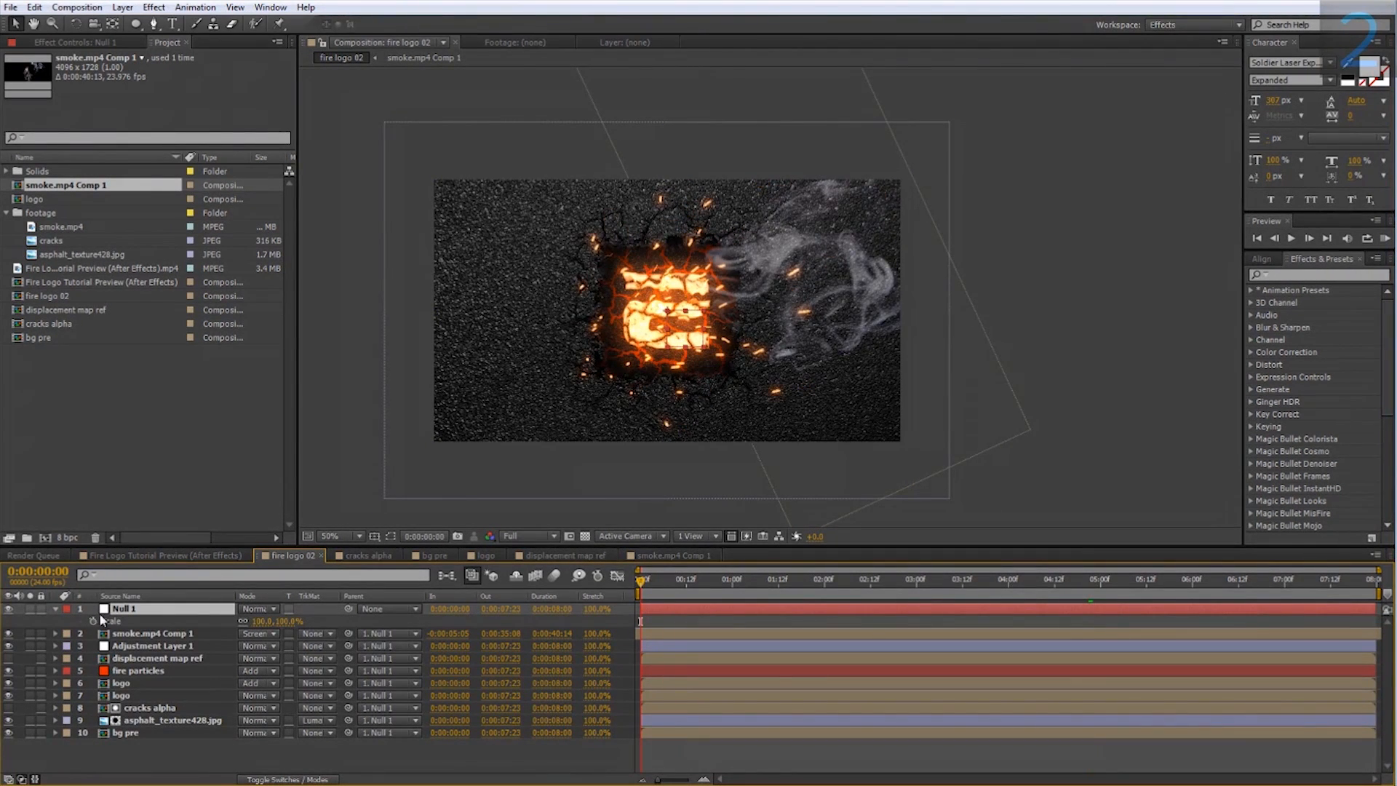
pyautogui.click(93, 621)
pyautogui.press('End')
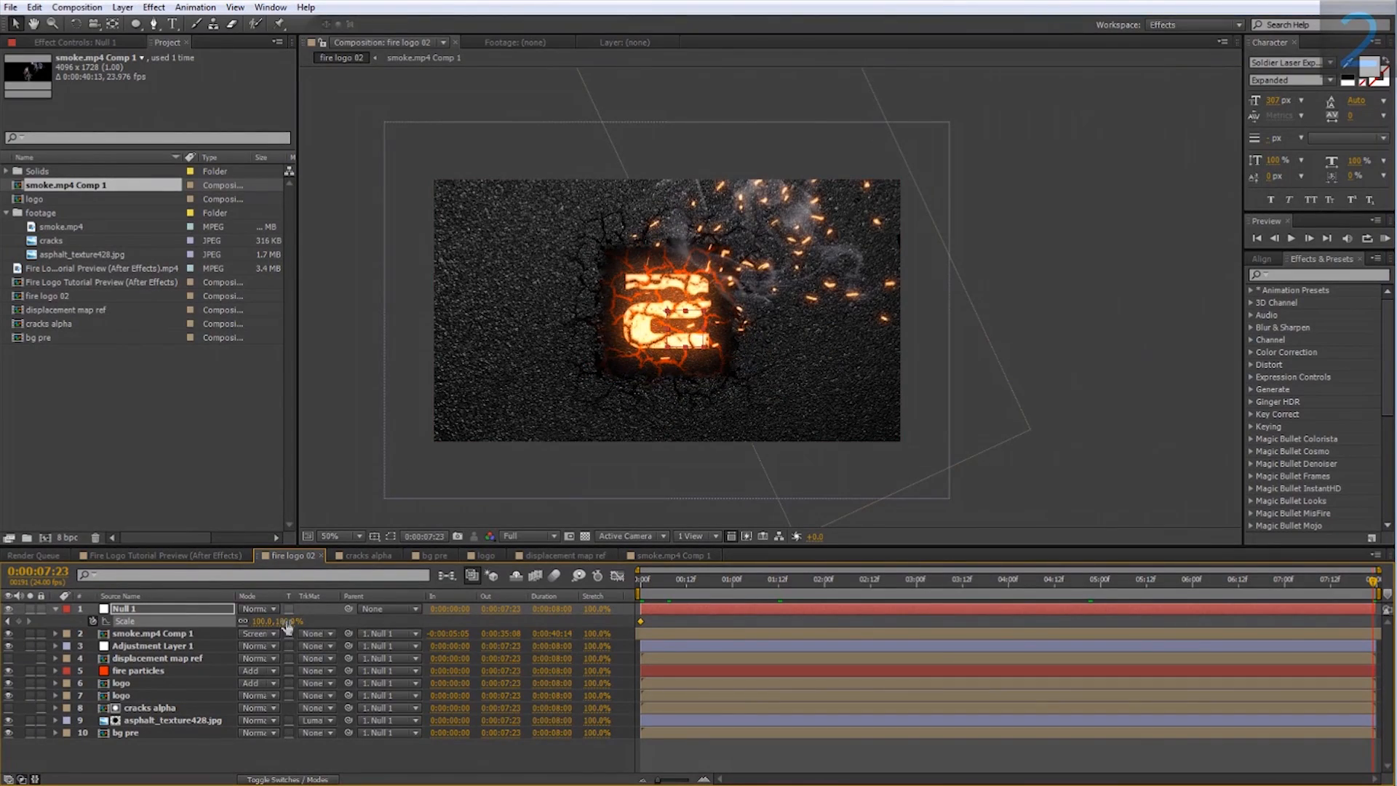
pyautogui.moveTo(288, 626); pyautogui.dragTo(296, 619)
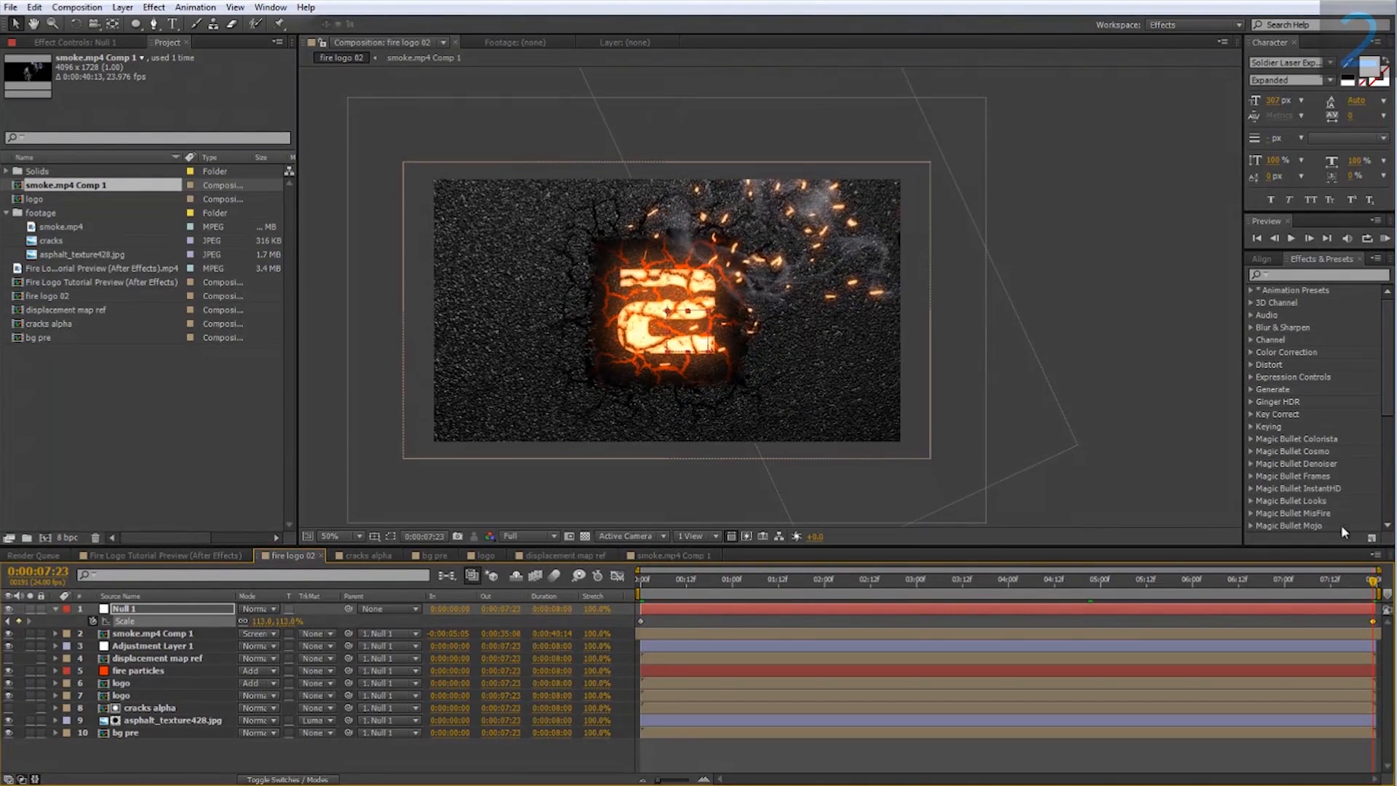
# Step: Preview the zoom and reduce the null's scale on the last frame to 107%
pyautogui.press('space')
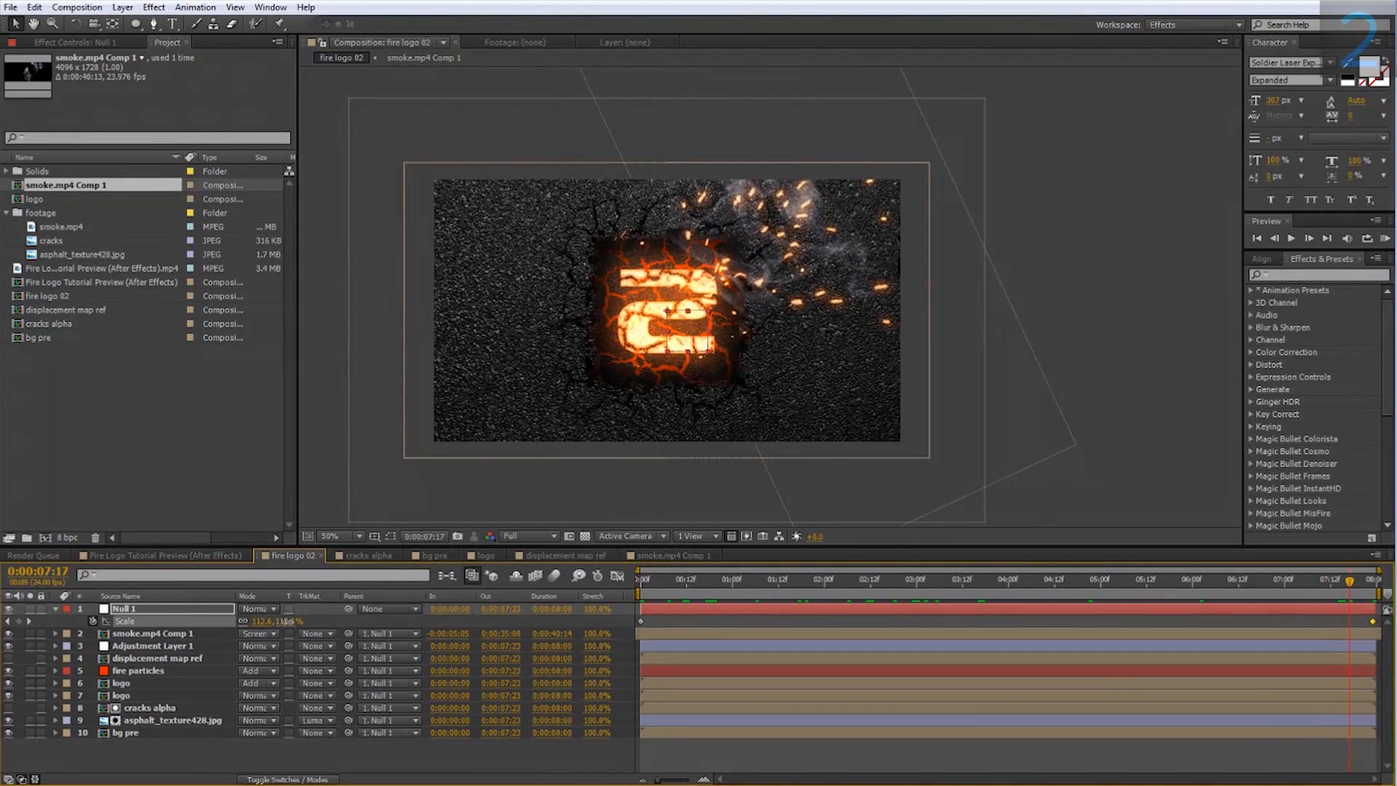
pyautogui.click(279, 620)
pyautogui.click(1350, 609)
pyautogui.moveTo(1351, 581); pyautogui.dragTo(1393, 586)
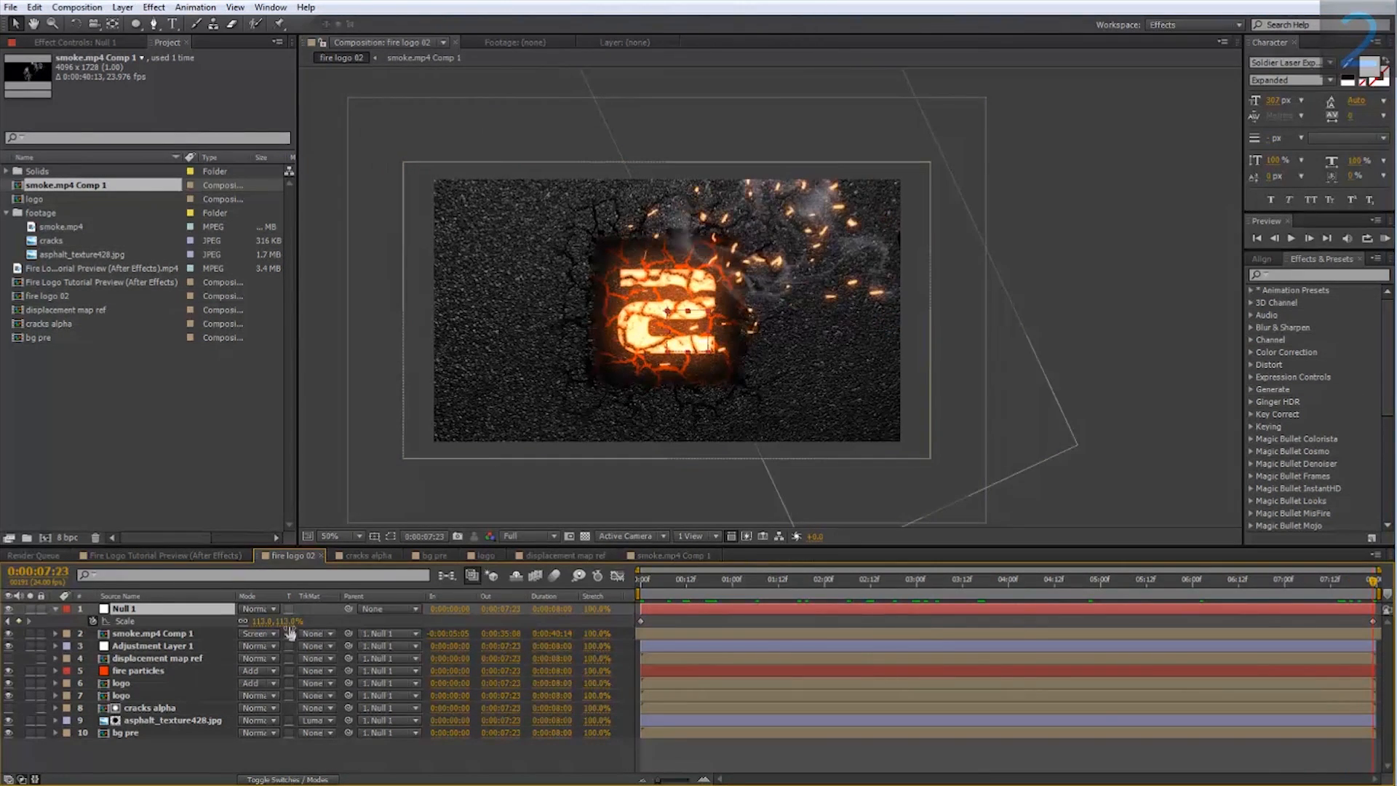
pyautogui.moveTo(281, 621)
pyautogui.mouseDown()
pyautogui.moveTo(264, 620)
pyautogui.moveTo(284, 621)
pyautogui.mouseUp()
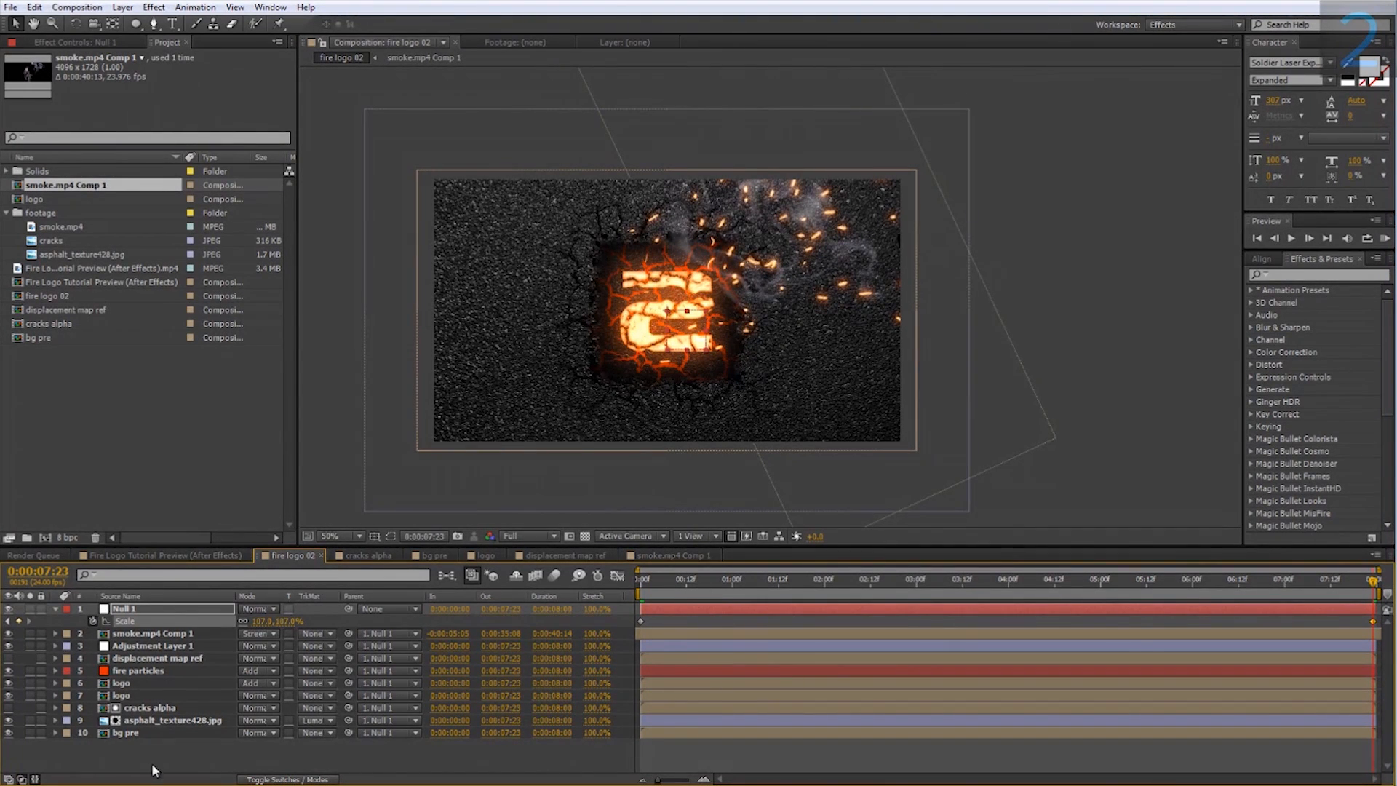
# Step: Add a new adjustment layer above all layers and apply the Magic Bullet Looks effect to it
pyautogui.rightClick(168, 751)
pyautogui.moveTo(217, 597)
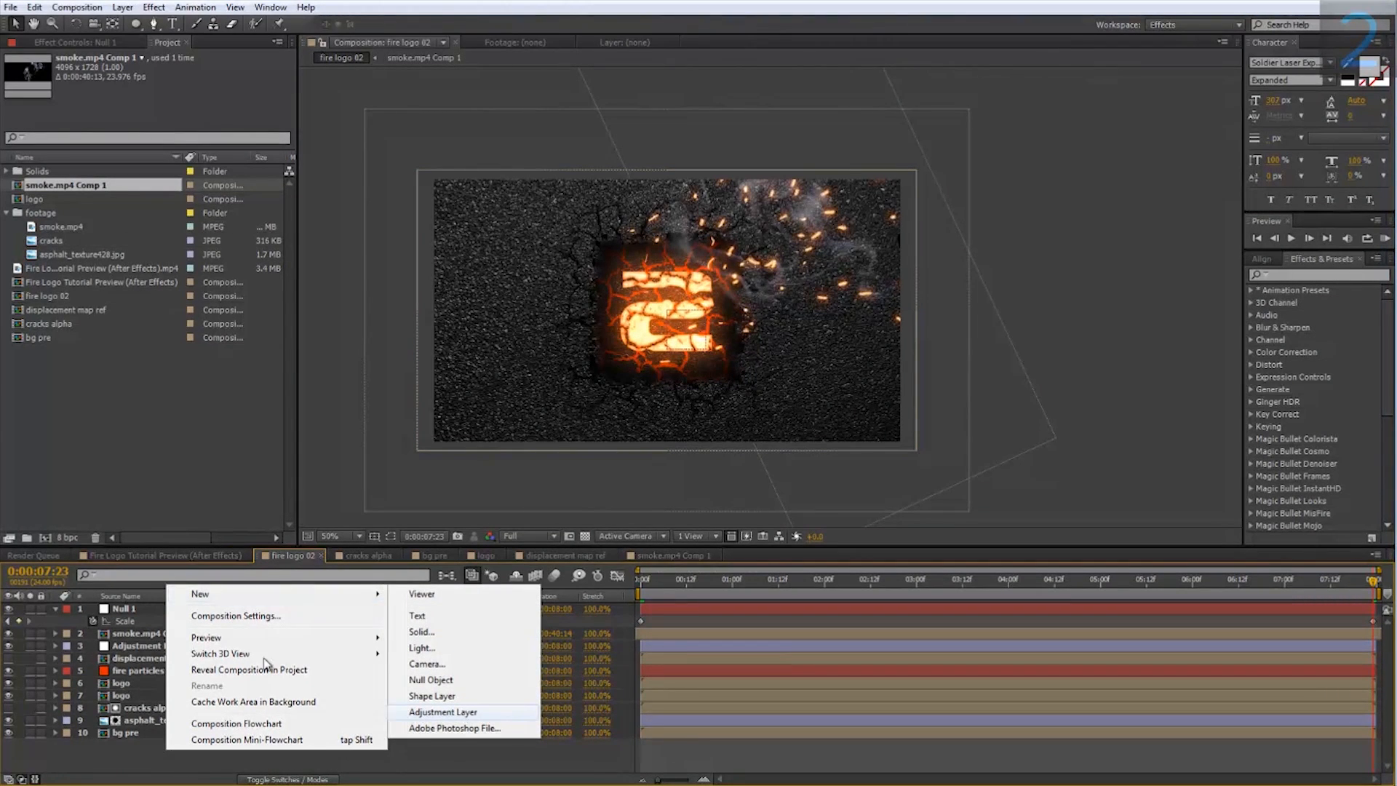
pyautogui.click(464, 713)
pyautogui.rightClick(243, 604)
pyautogui.moveTo(241, 277)
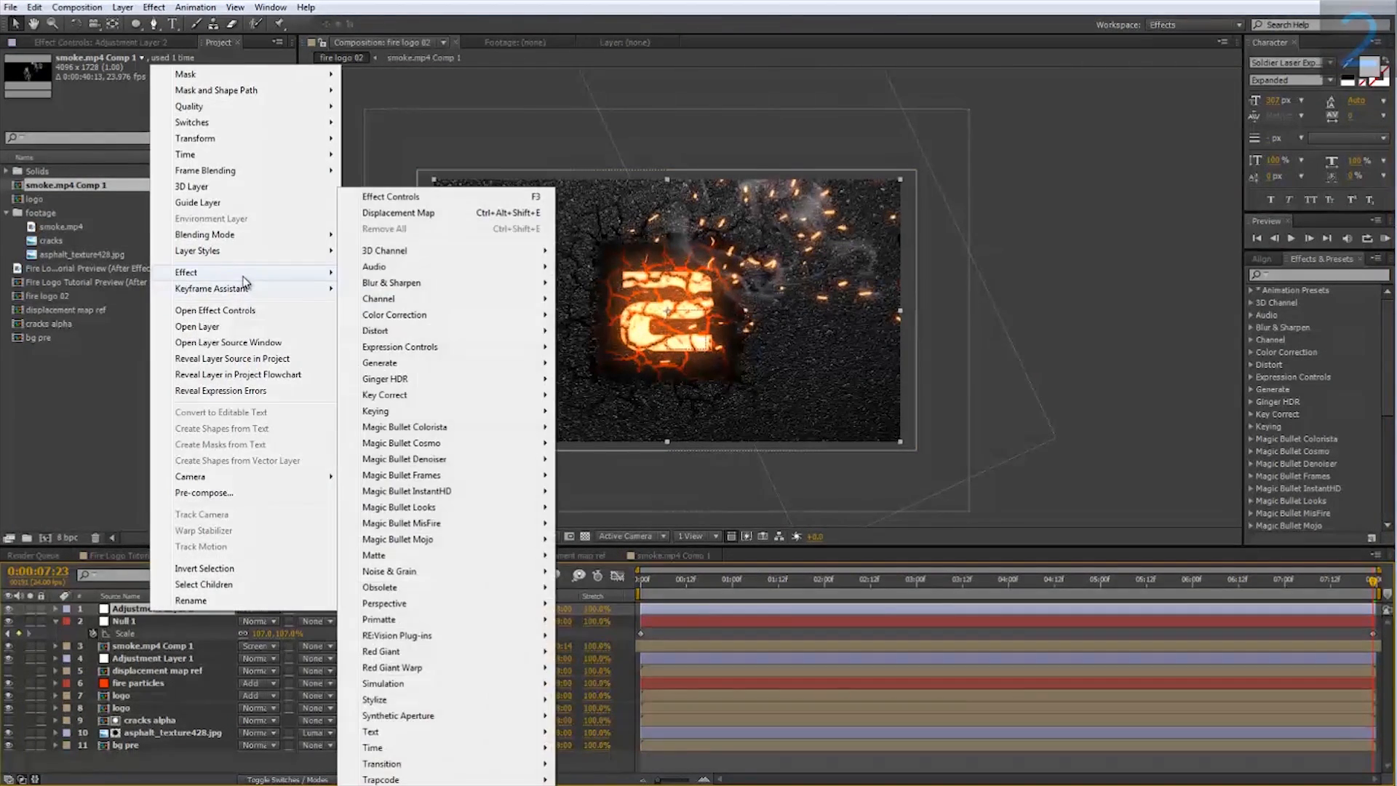
pyautogui.moveTo(447, 511)
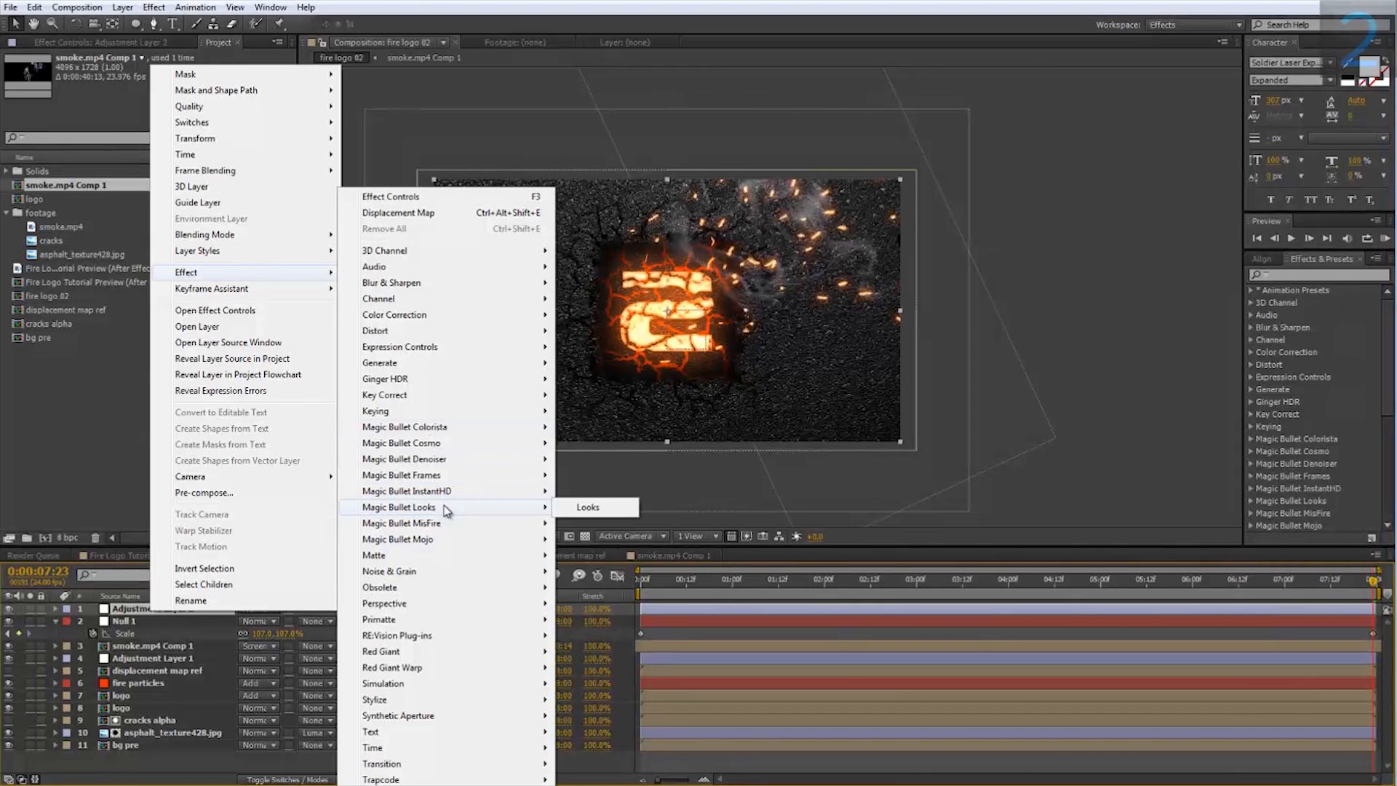
pyautogui.click(588, 508)
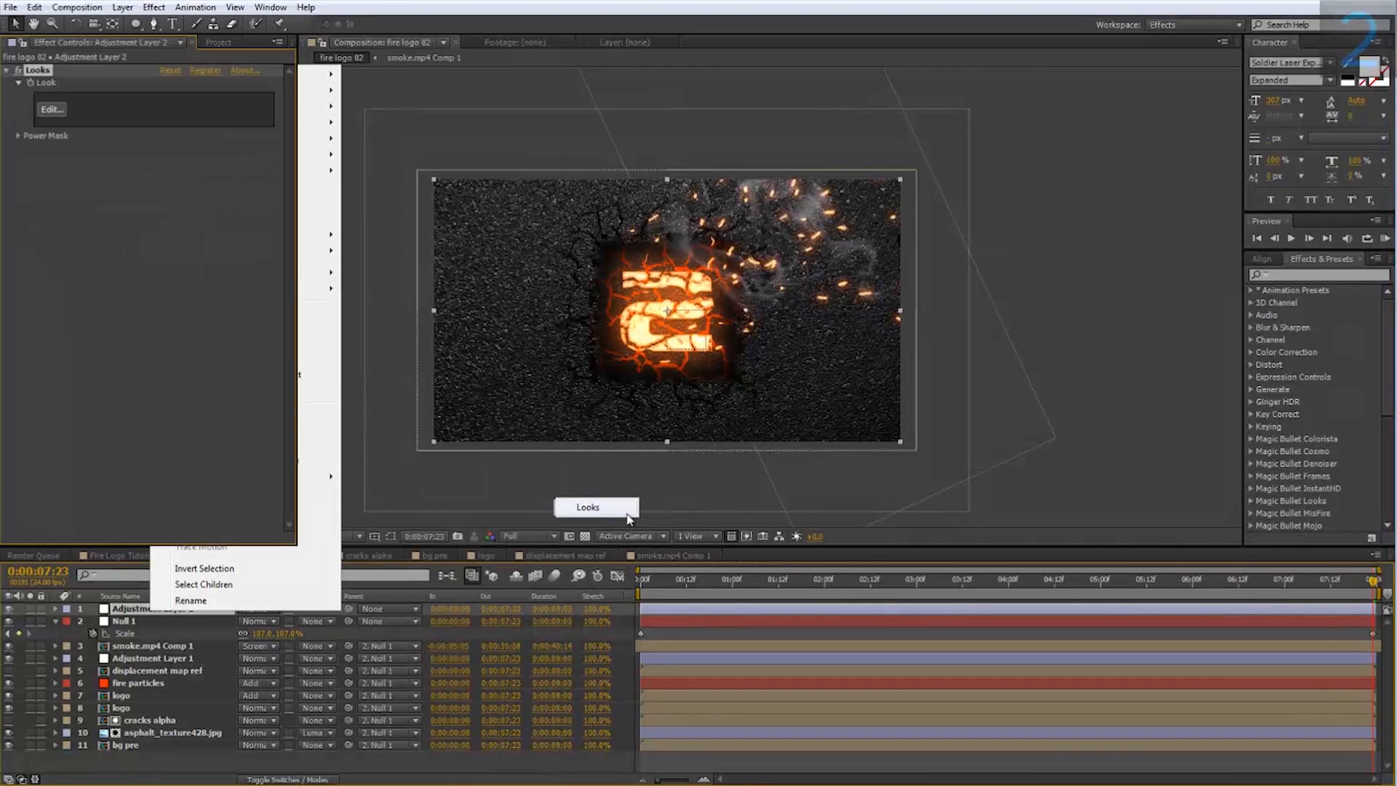
# Step: Open the look for editing and add a Vignette from the lens tools
pyautogui.click(50, 109)
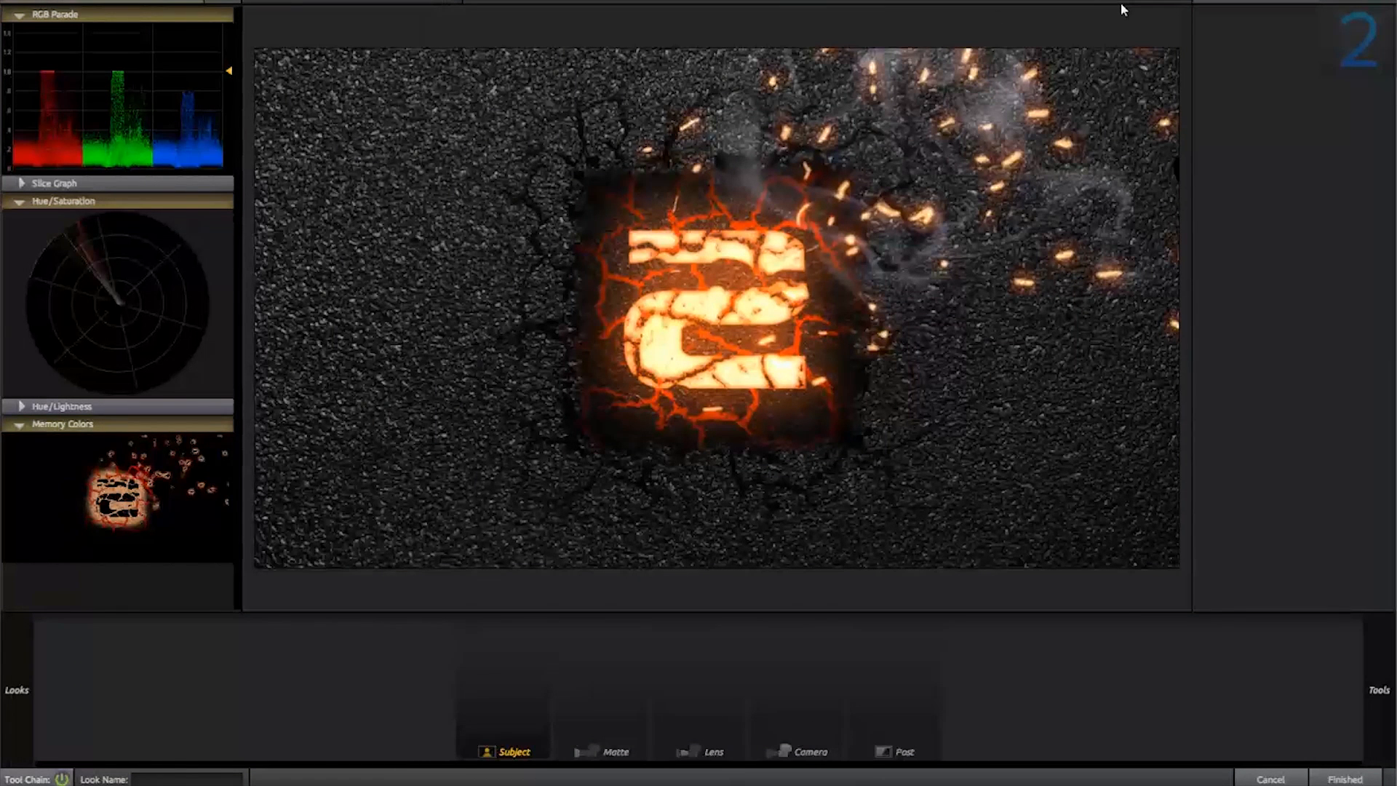
pyautogui.scroll(5, 1122, 6)
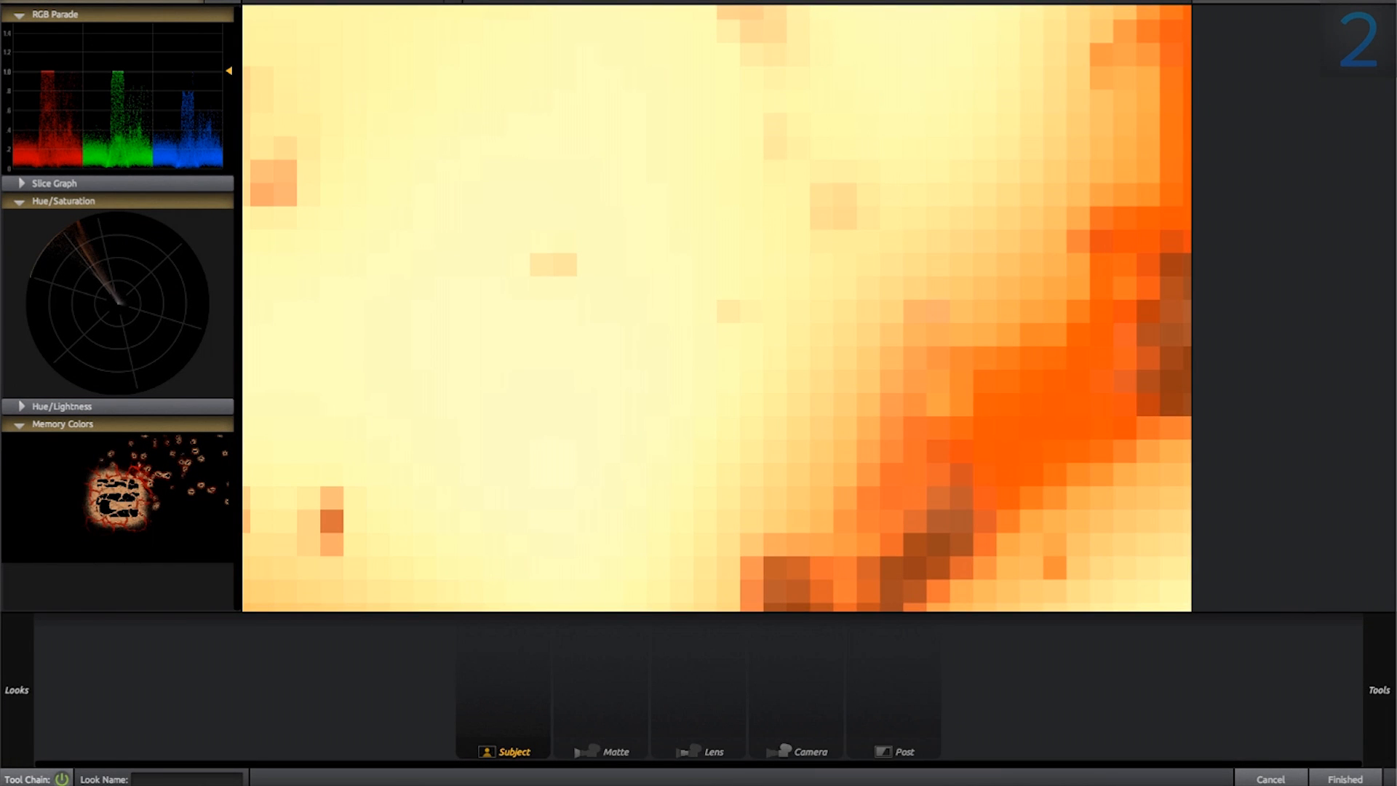
pyautogui.click(1122, 3)
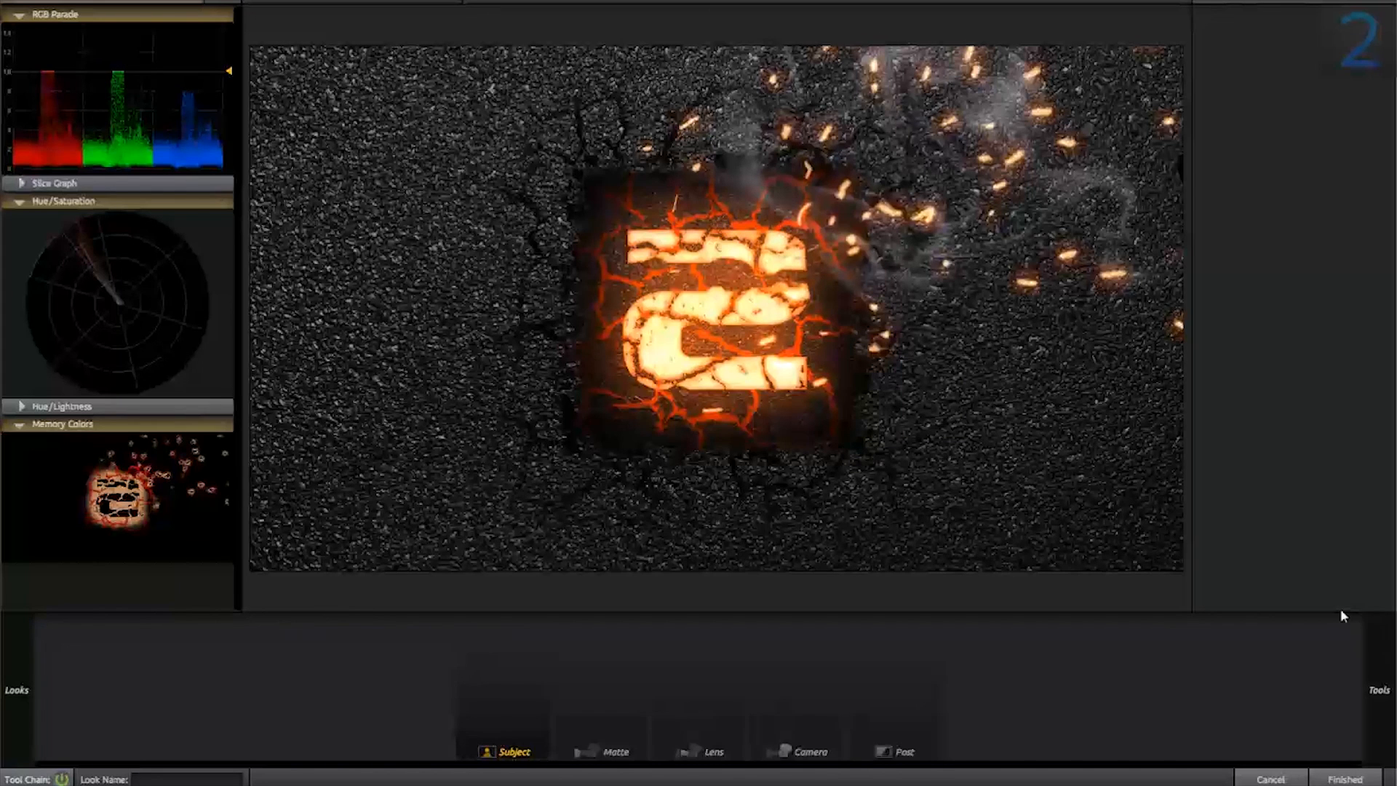
pyautogui.moveTo(1369, 629)
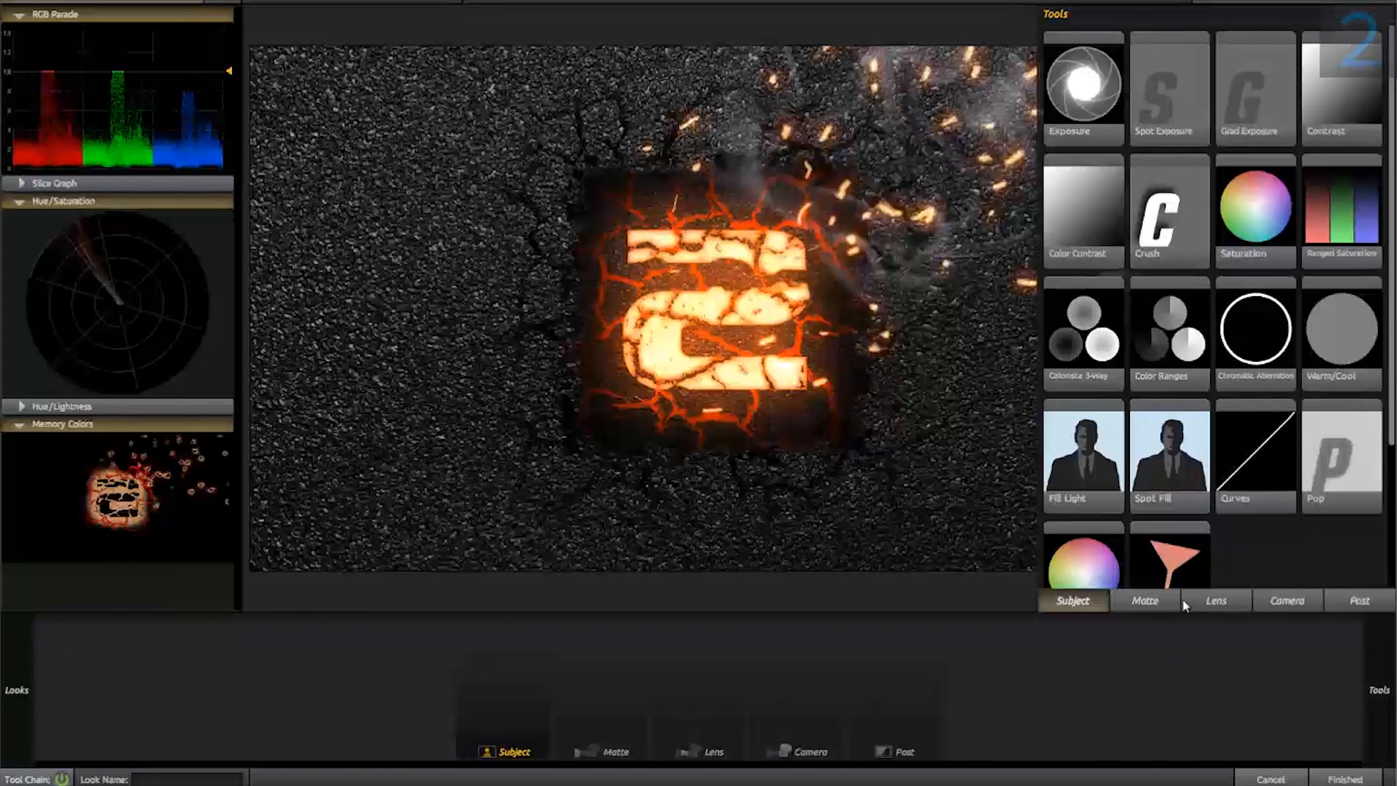
pyautogui.click(1214, 601)
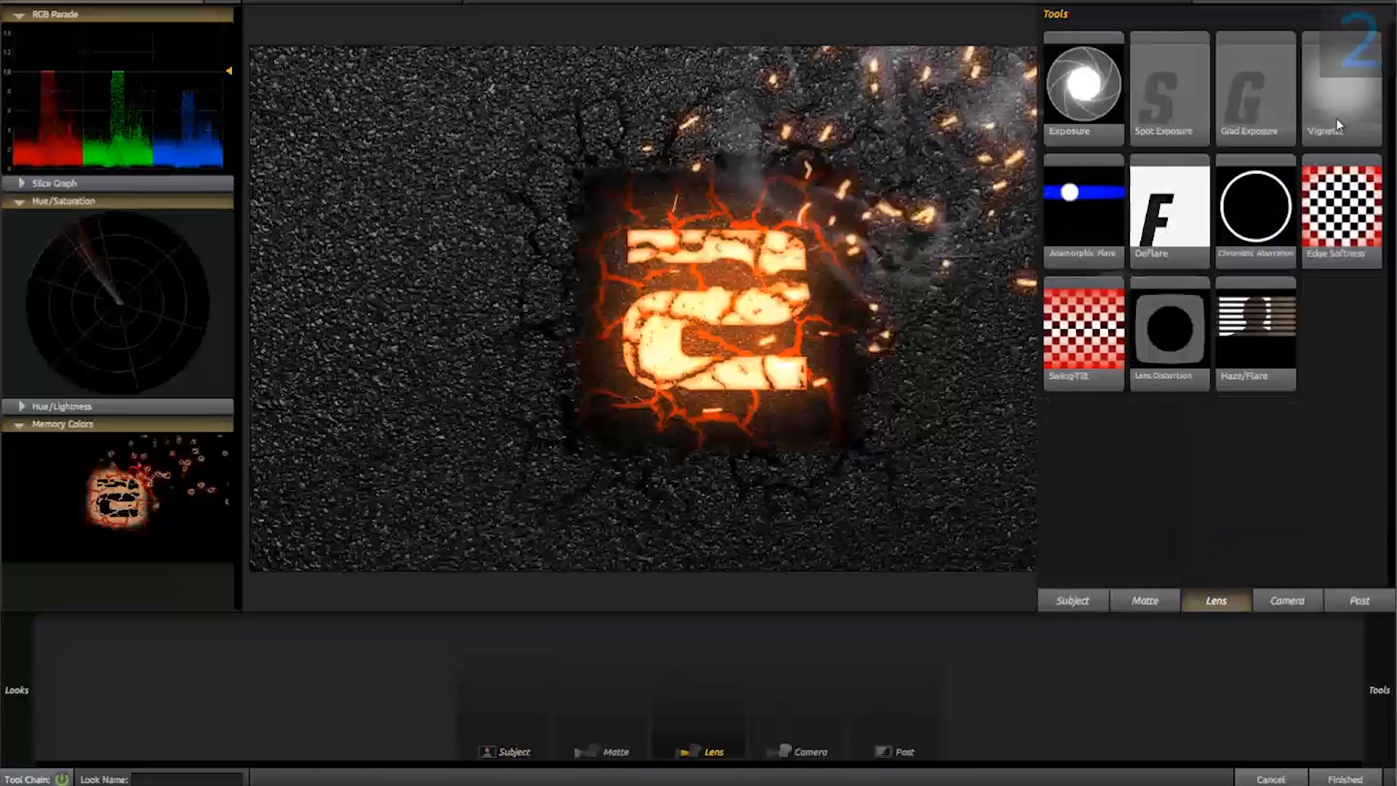
pyautogui.doubleClick(1342, 99)
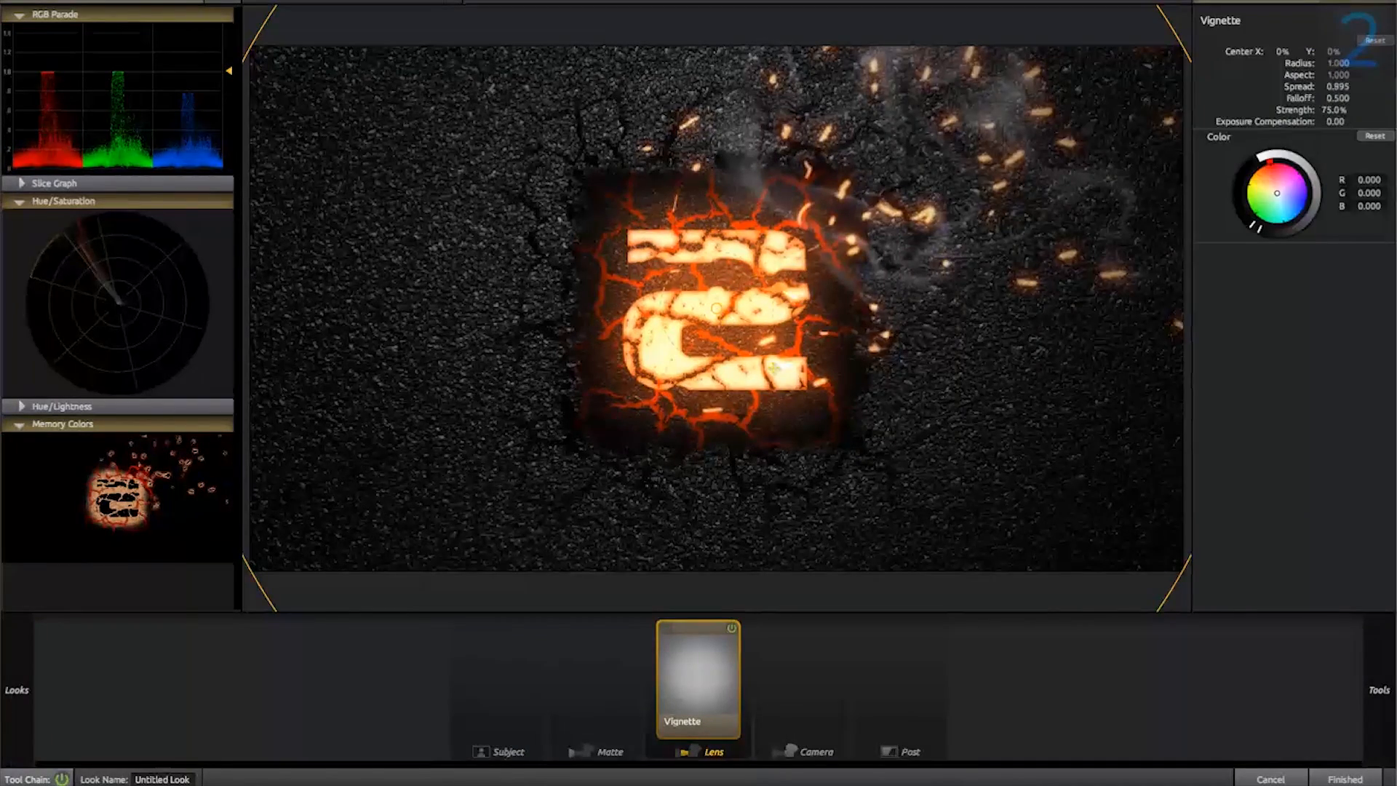
# Step: Set the vignette's strength to 80% and adjust its spread around the logo to about 0.770
pyautogui.moveTo(775, 367); pyautogui.dragTo(823, 404)
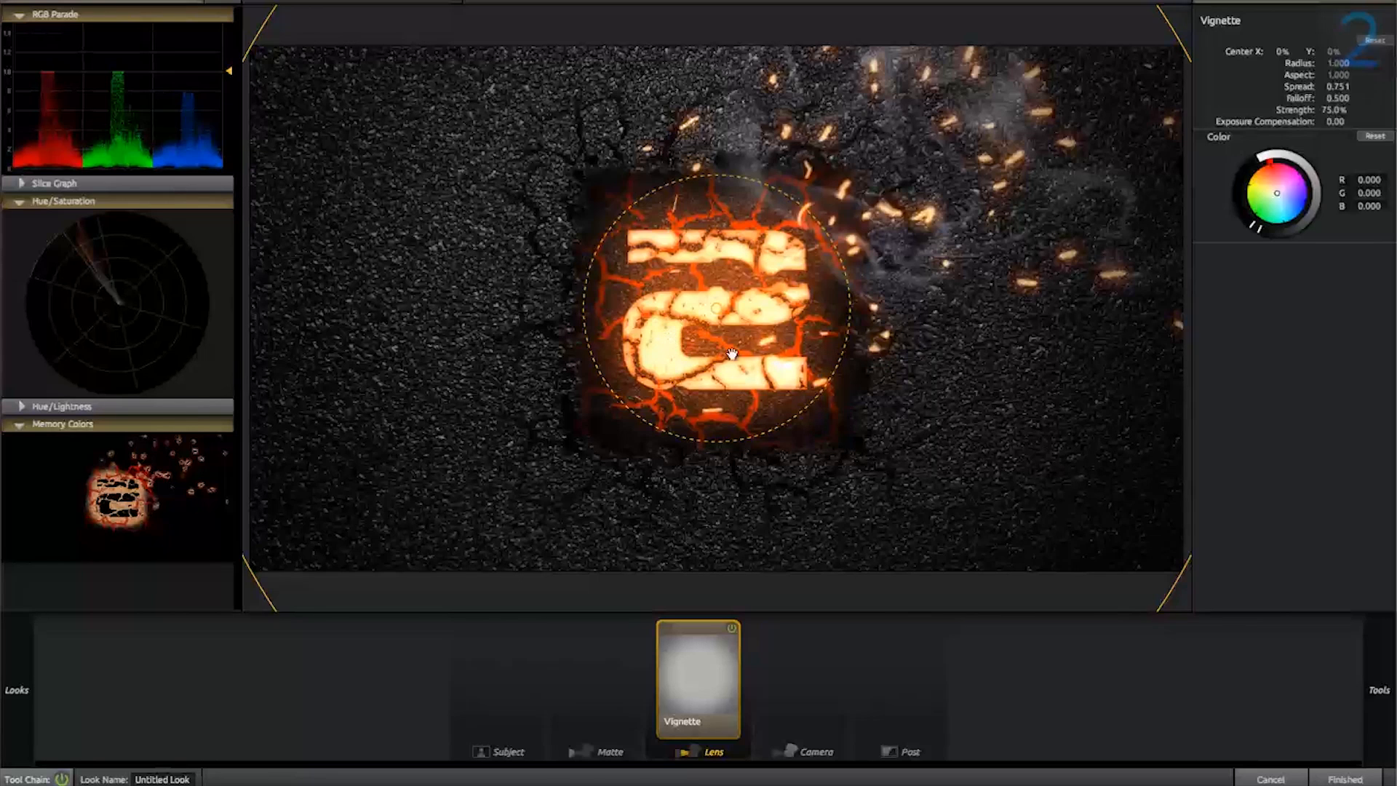
pyautogui.click(1326, 111)
pyautogui.click(1320, 325)
pyautogui.moveTo(1328, 111); pyautogui.dragTo(1334, 110)
pyautogui.click(1334, 111)
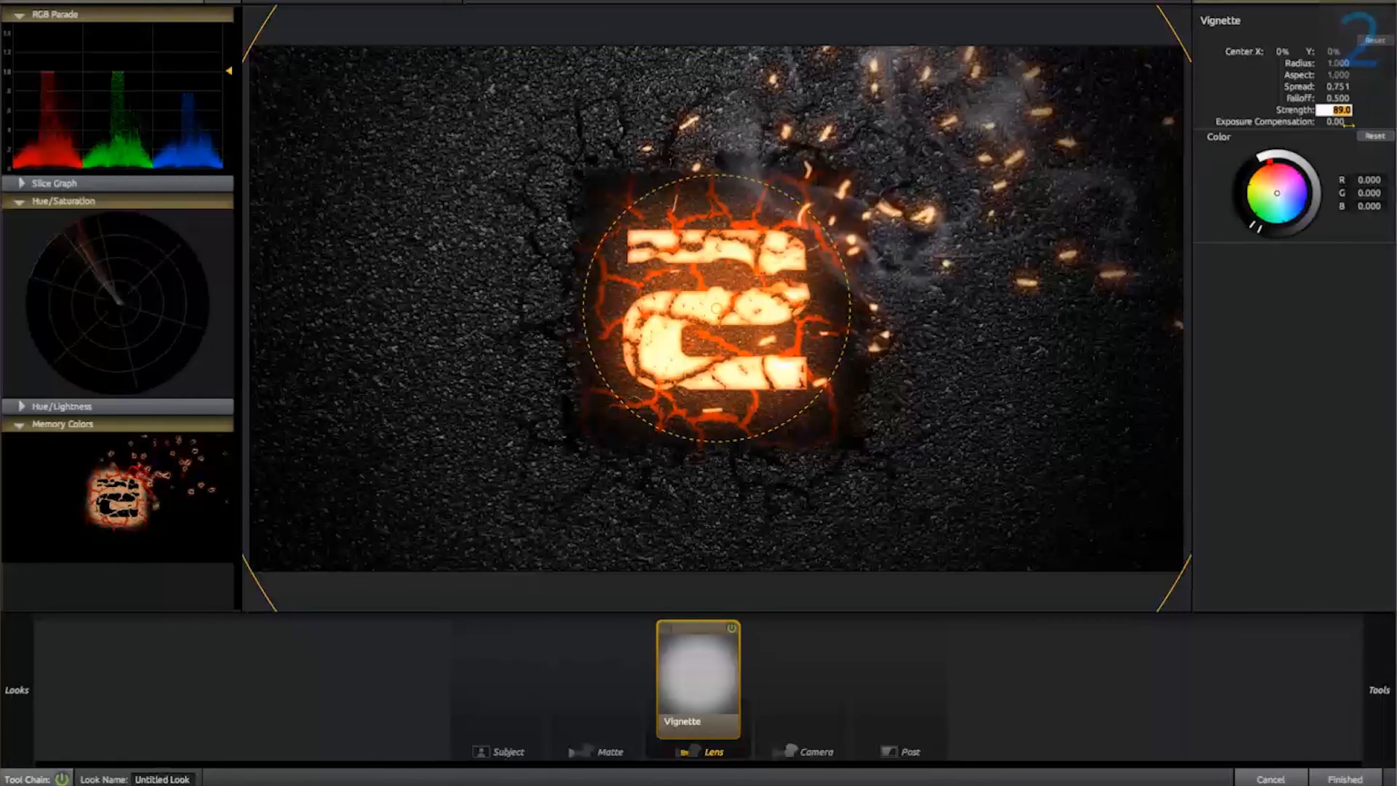
pyautogui.click(1350, 356)
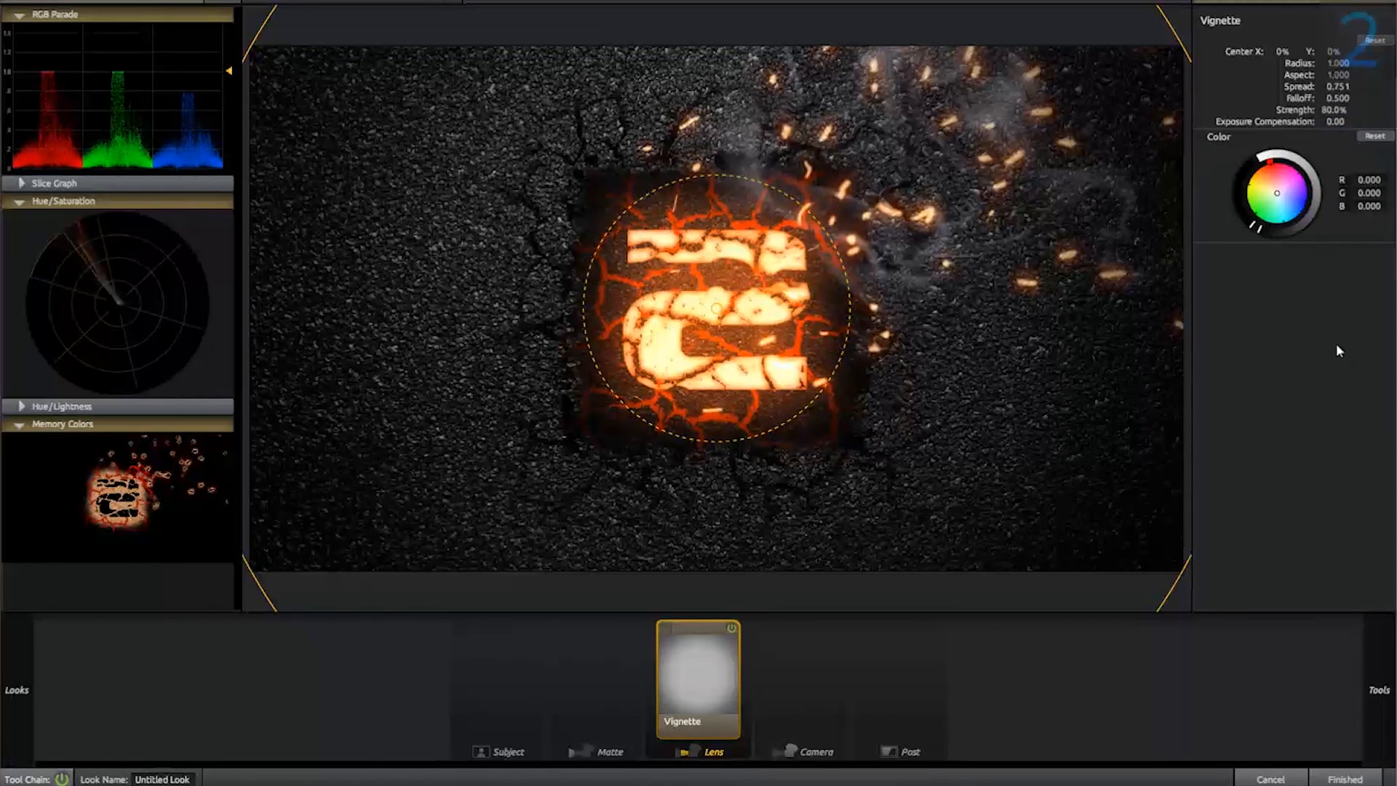
pyautogui.moveTo(845, 362)
pyautogui.mouseDown()
pyautogui.moveTo(818, 352)
pyautogui.moveTo(837, 377)
pyautogui.moveTo(809, 382)
pyautogui.moveTo(786, 366)
pyautogui.moveTo(831, 383)
pyautogui.moveTo(786, 372)
pyautogui.moveTo(826, 406)
pyautogui.moveTo(840, 391)
pyautogui.moveTo(822, 374)
pyautogui.mouseUp()
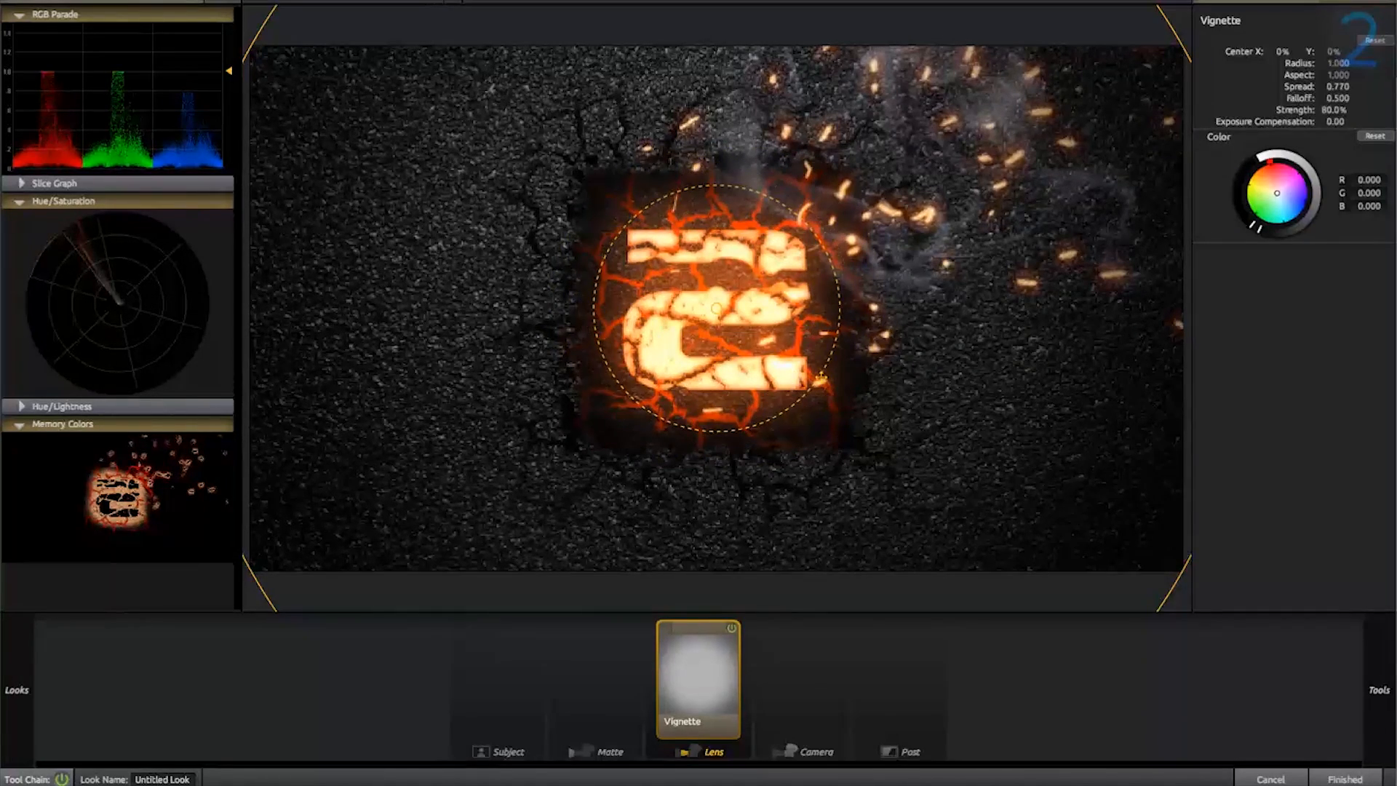
# Step: Narrow the vignette's outer edge slightly and add a Spot Exposure from the lens tools
pyautogui.scroll(-4, 821, 377)
pyautogui.moveTo(1072, 306)
pyautogui.mouseDown()
pyautogui.moveTo(1092, 307)
pyautogui.moveTo(1066, 308)
pyautogui.mouseUp()
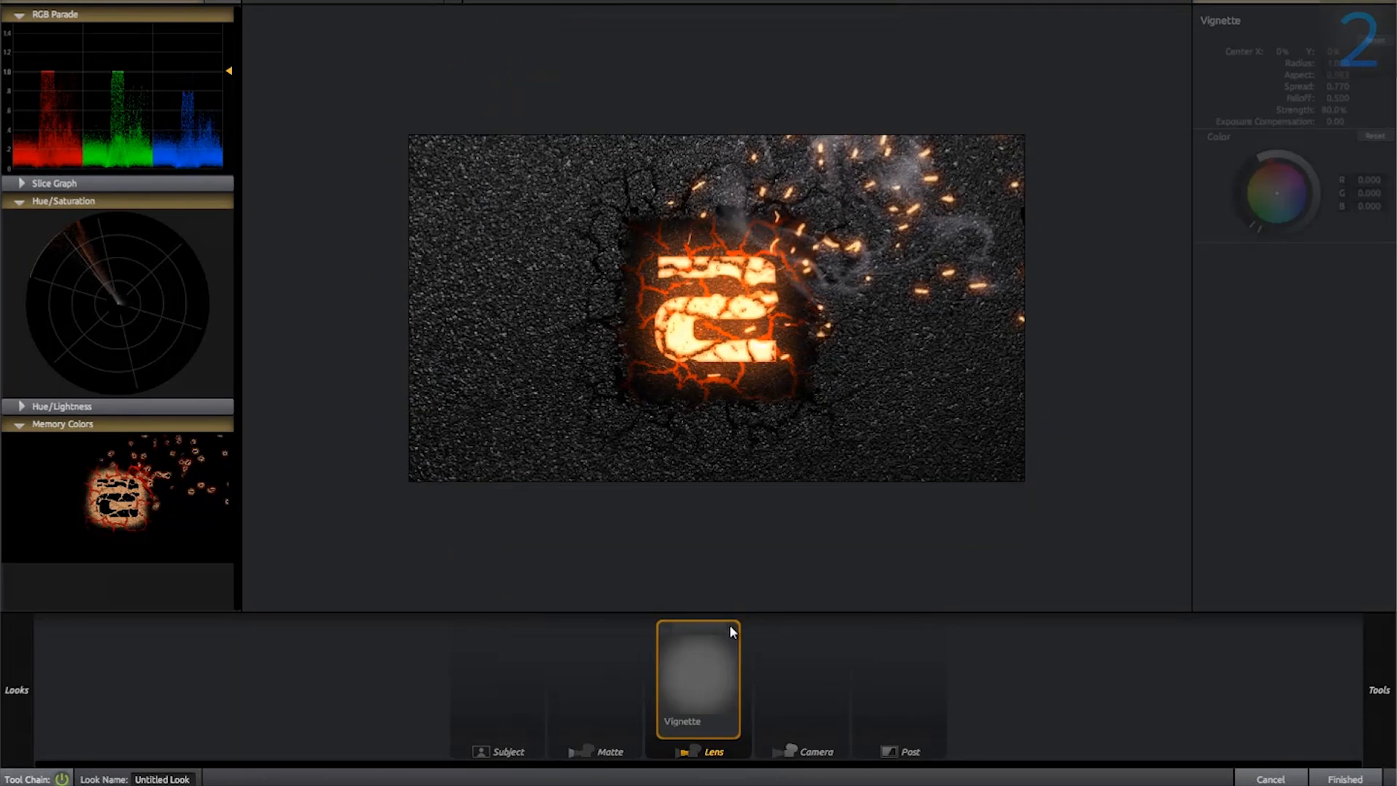
pyautogui.moveTo(1393, 655)
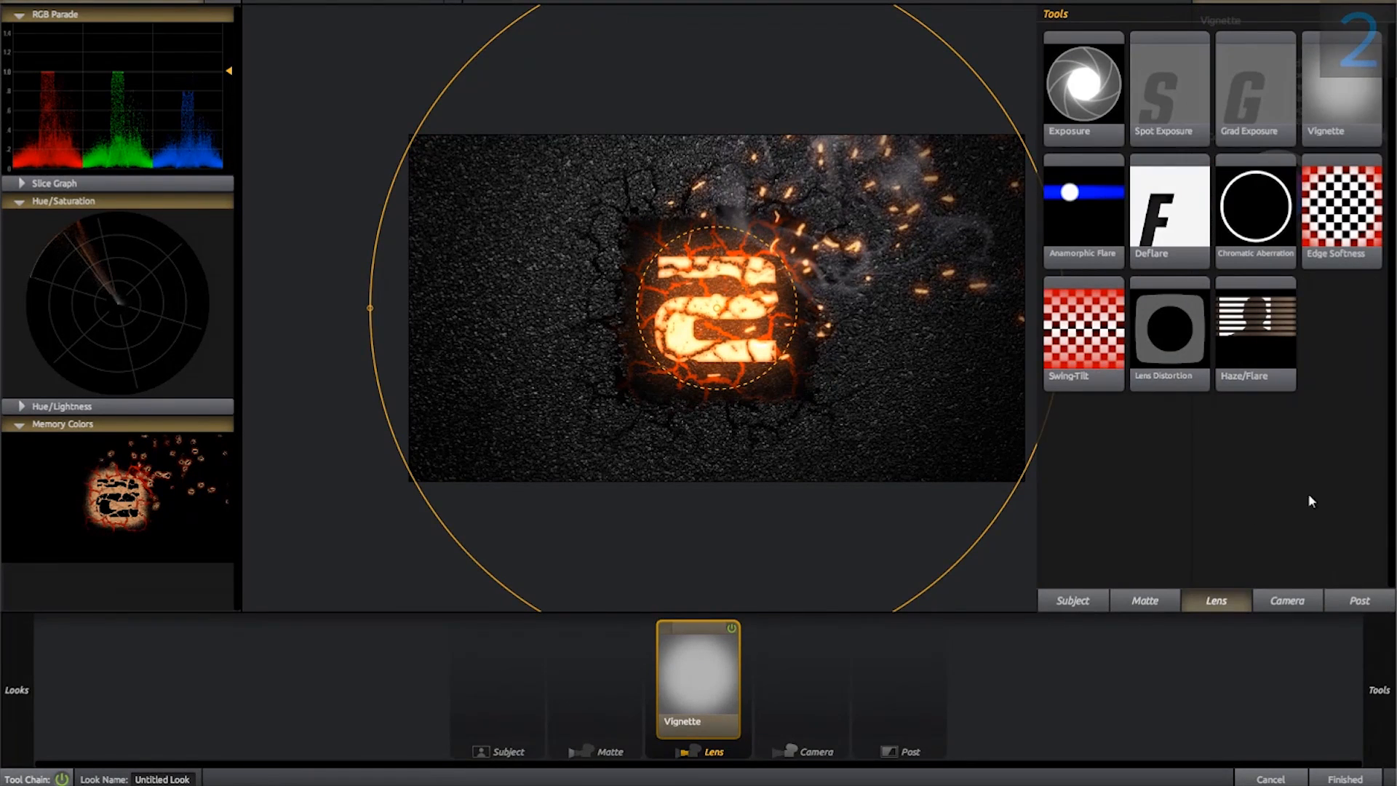
pyautogui.doubleClick(1152, 117)
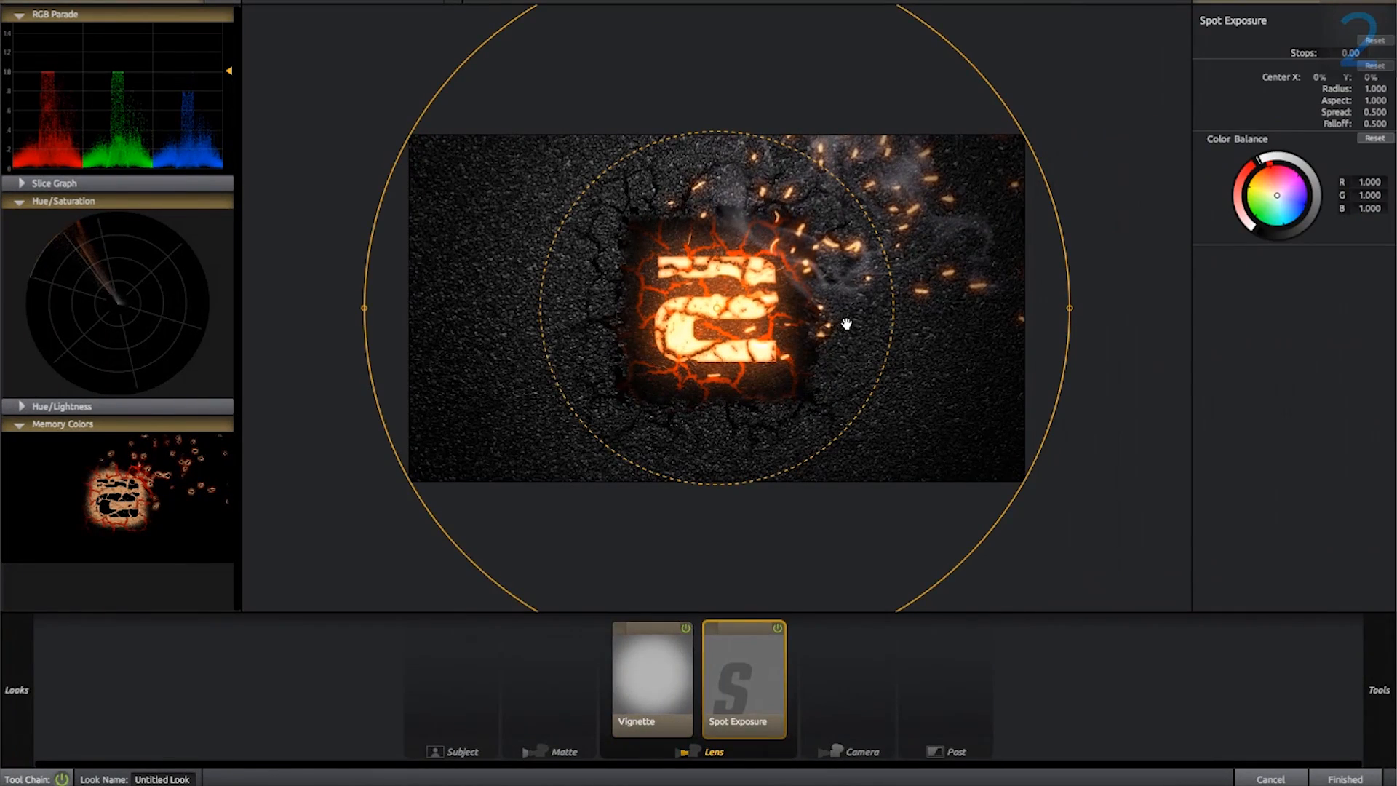
# Step: Tighten the spot exposure's spread around the logo to about 0.787 and set its stops to 0.5
pyautogui.moveTo(891, 311); pyautogui.dragTo(793, 310)
pyautogui.click(1351, 53)
pyautogui.write('0.5')
pyautogui.press('Return')
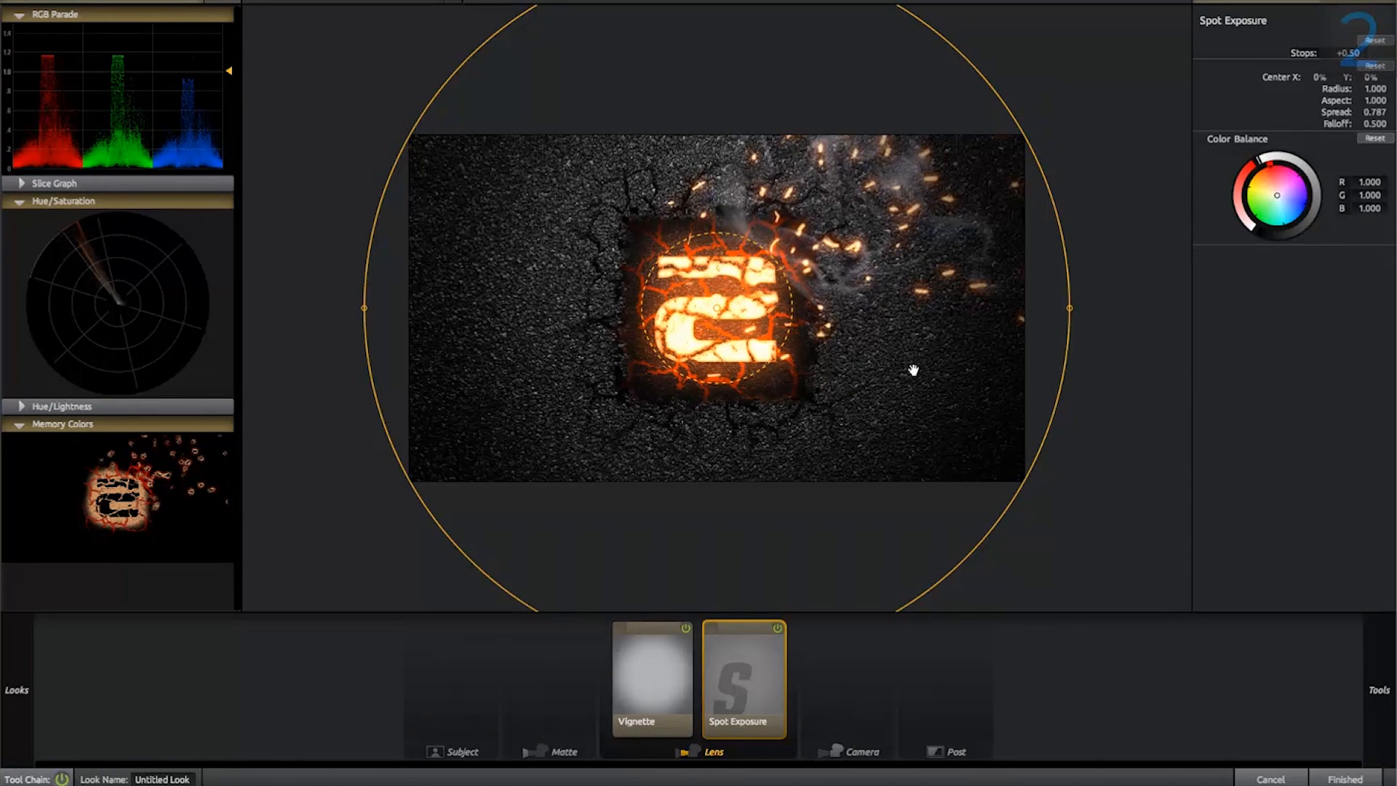
# Step: Shrink the spot exposure to a near-circle with radius about 0.649 and aspect about 0.997, and increase its spread to about 0.832
pyautogui.moveTo(1069, 331); pyautogui.dragTo(914, 331)
pyautogui.scroll(-1, 801, 165)
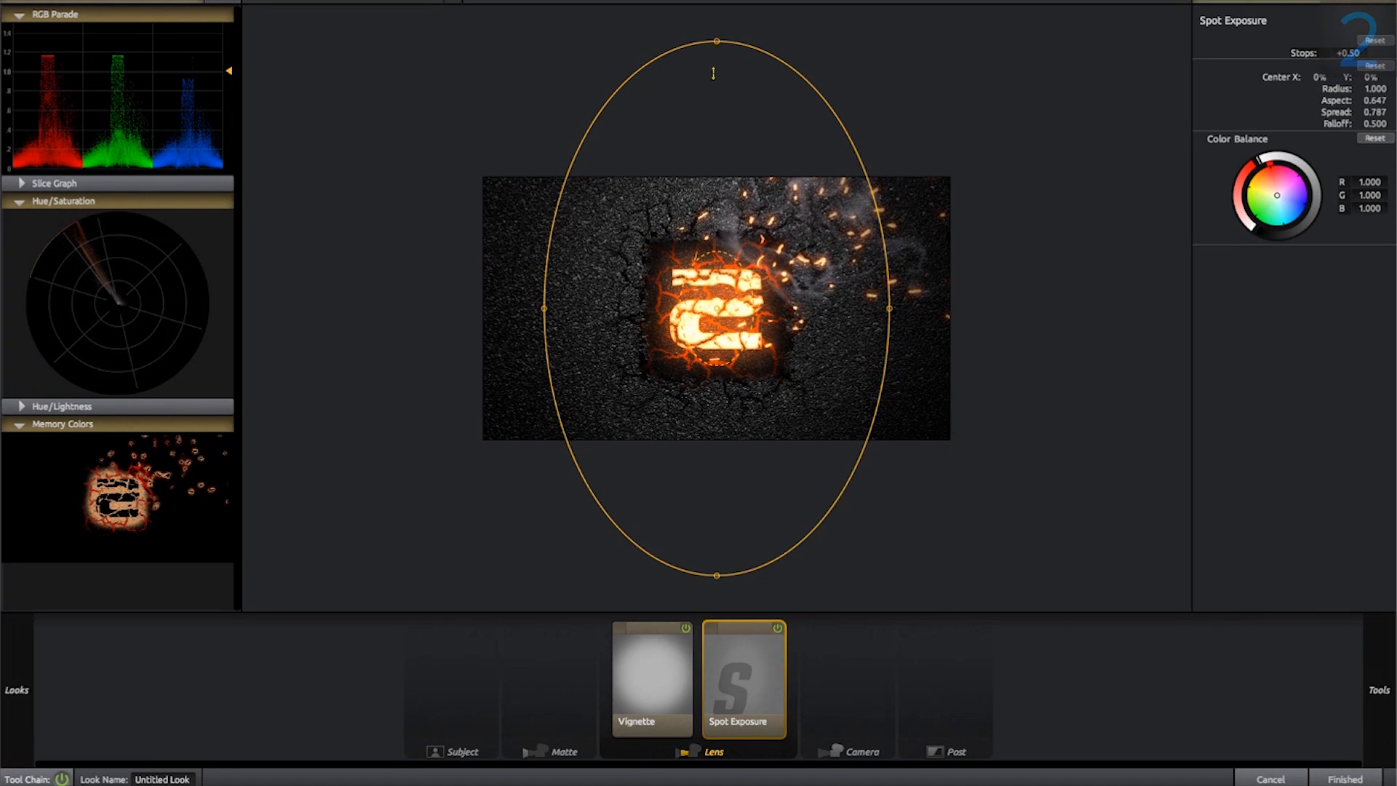
pyautogui.moveTo(713, 73); pyautogui.dragTo(713, 166)
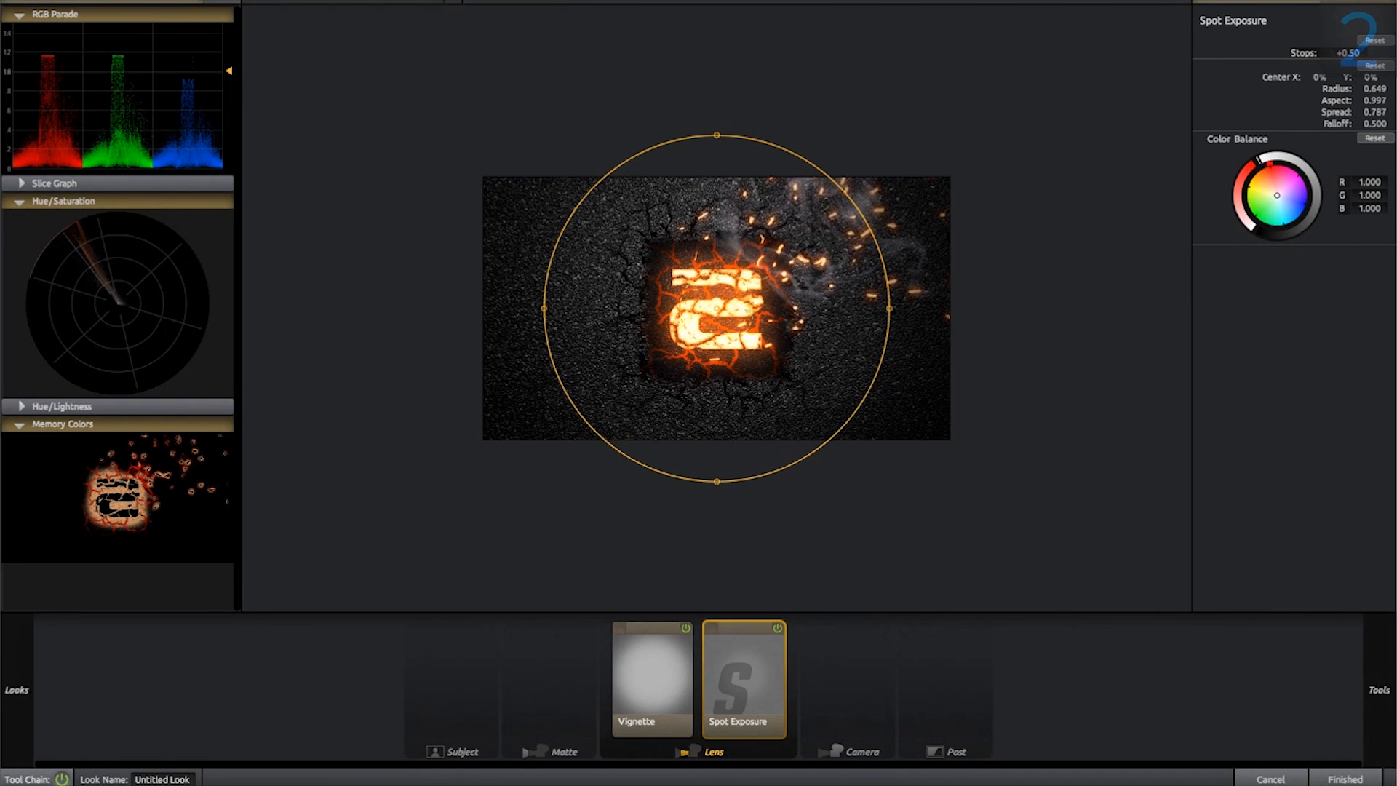
pyautogui.moveTo(1374, 112); pyautogui.dragTo(1377, 112)
# Step: Compare the image with the spot exposure switched off and on, leaving it enabled
pyautogui.click(778, 627)
pyautogui.click(778, 627)
pyautogui.click(778, 627)
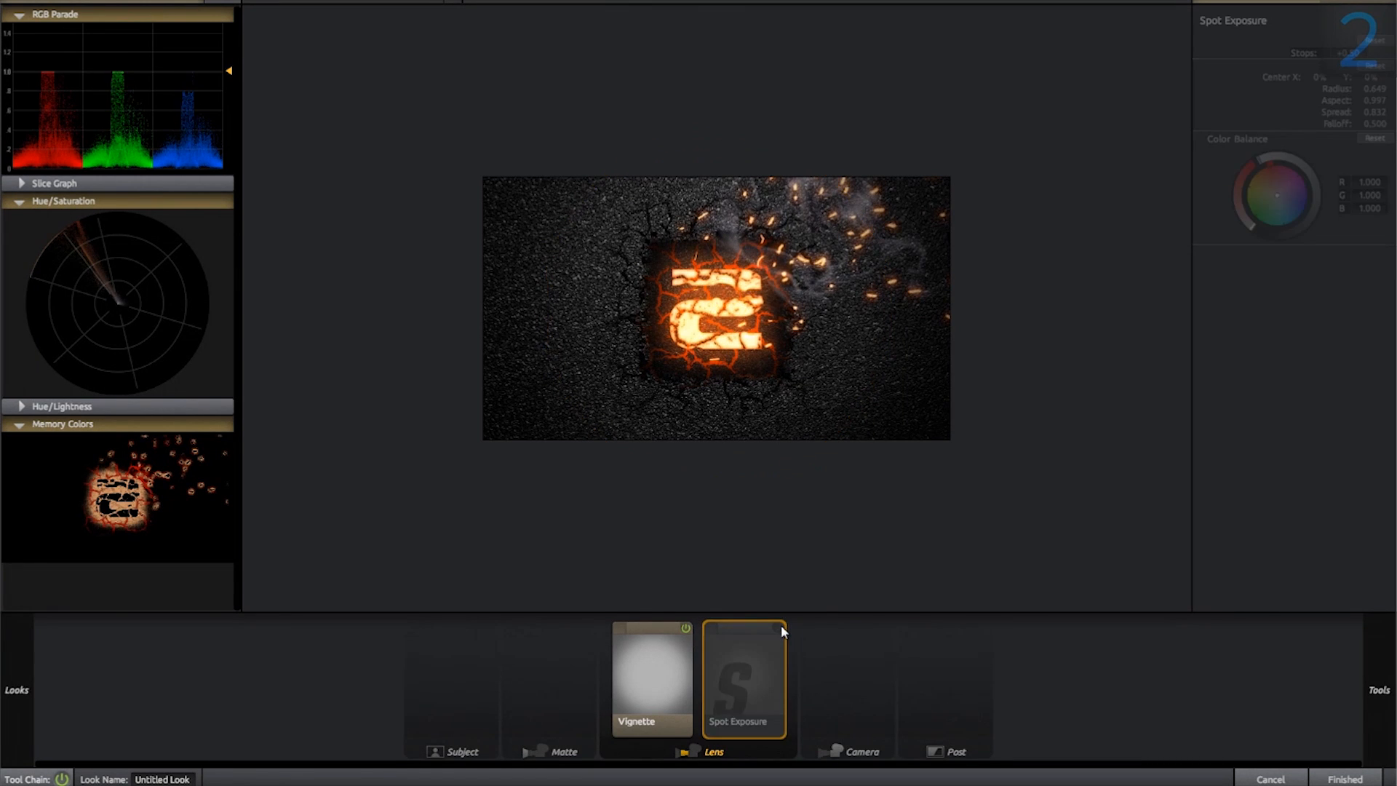
pyautogui.click(780, 628)
pyautogui.click(779, 628)
pyautogui.click(779, 628)
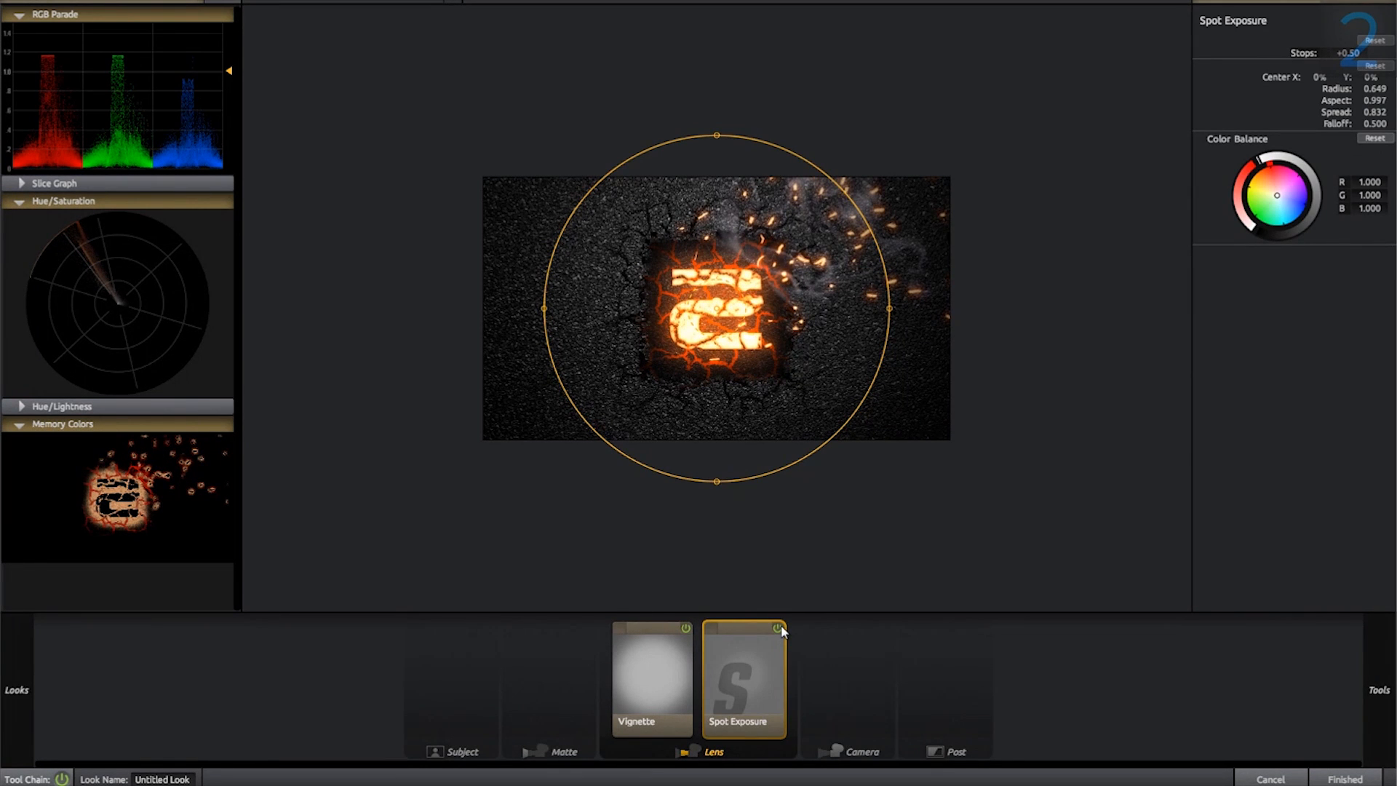
# Step: Add Edge Softness from the lens tools with a blur size of 1% and a quality of 10
pyautogui.moveTo(1374, 722)
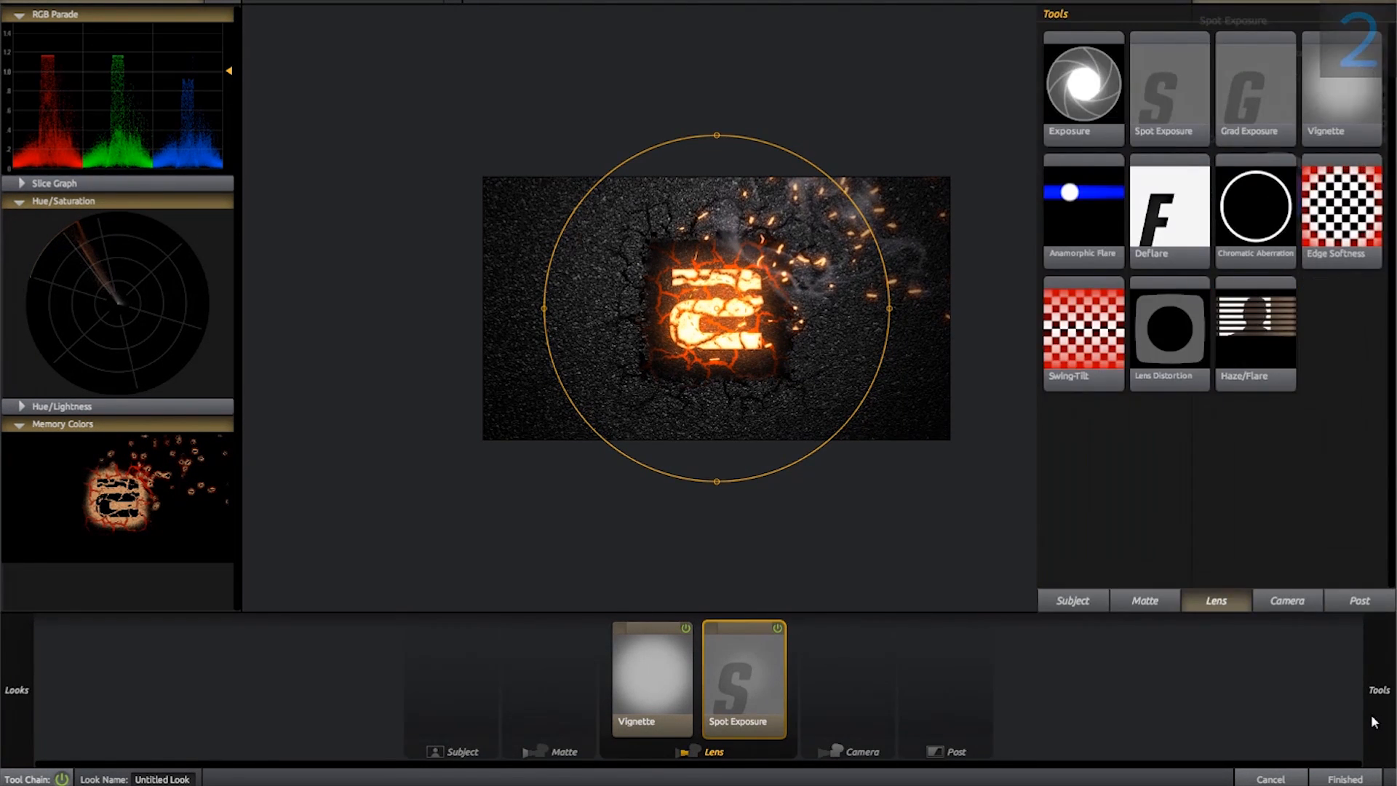
pyautogui.doubleClick(1357, 235)
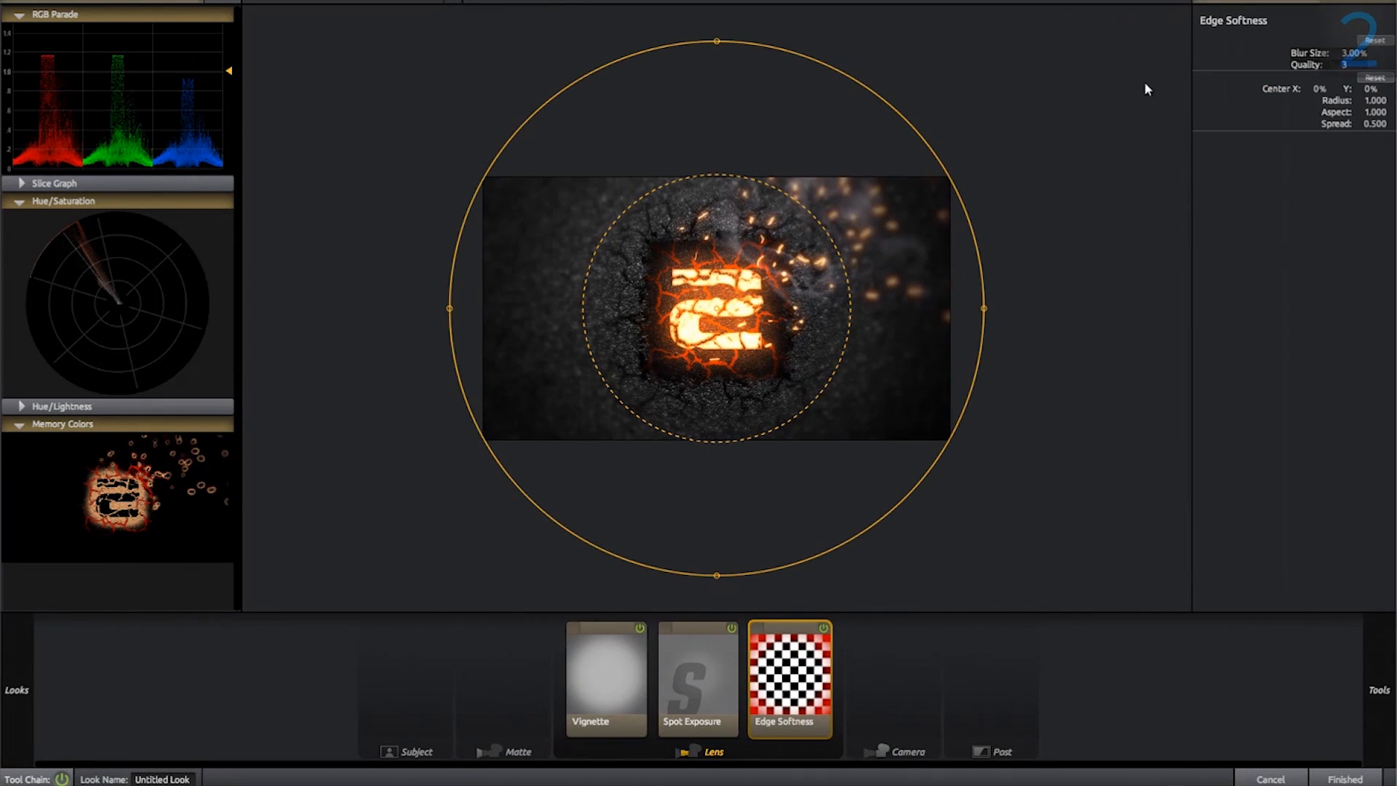
pyautogui.click(1353, 53)
pyautogui.write('1')
pyautogui.press('Return')
pyautogui.click(1342, 64)
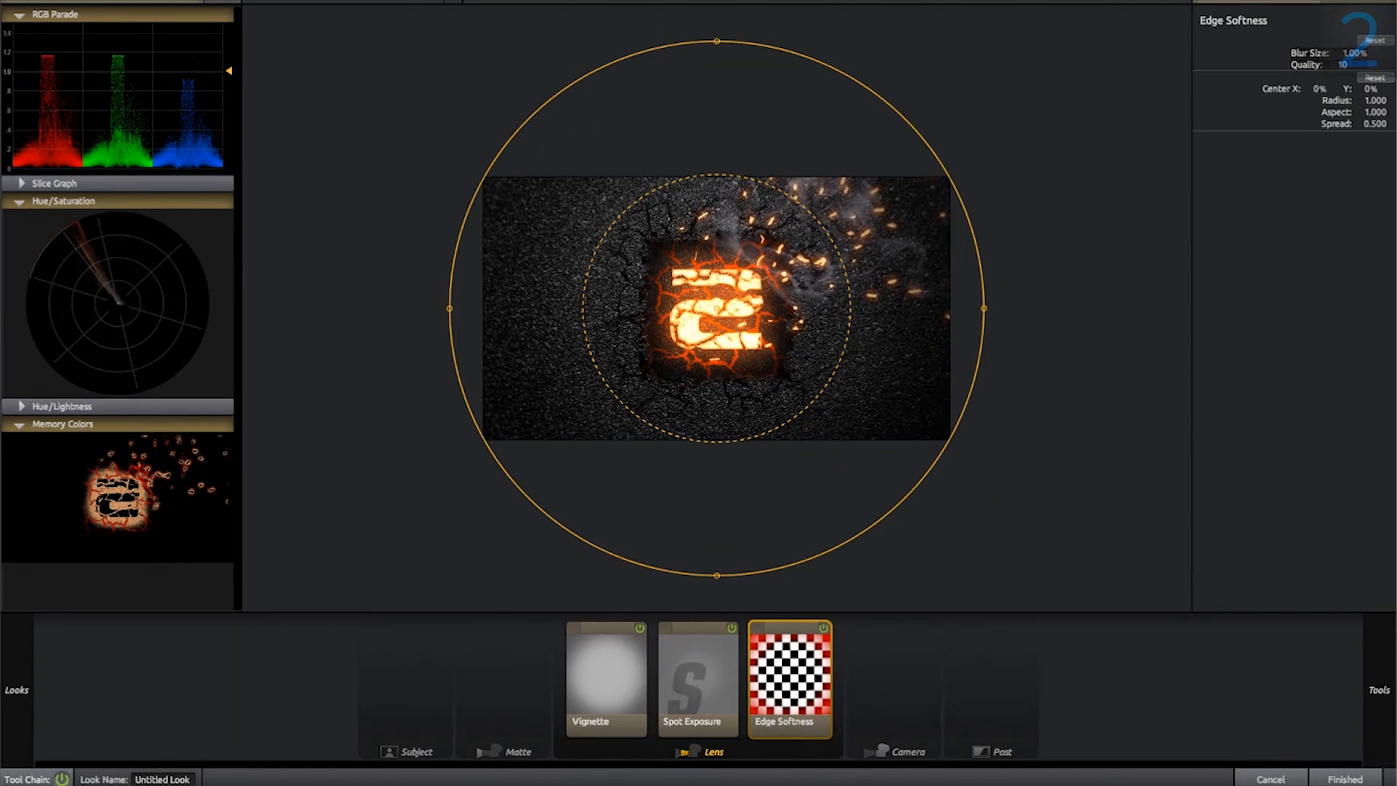
# Step: Add Haze/Flare from the lens tools and tint it saturated orange, about R 1.218, G 0.426, B 0.033
pyautogui.moveTo(1393, 645)
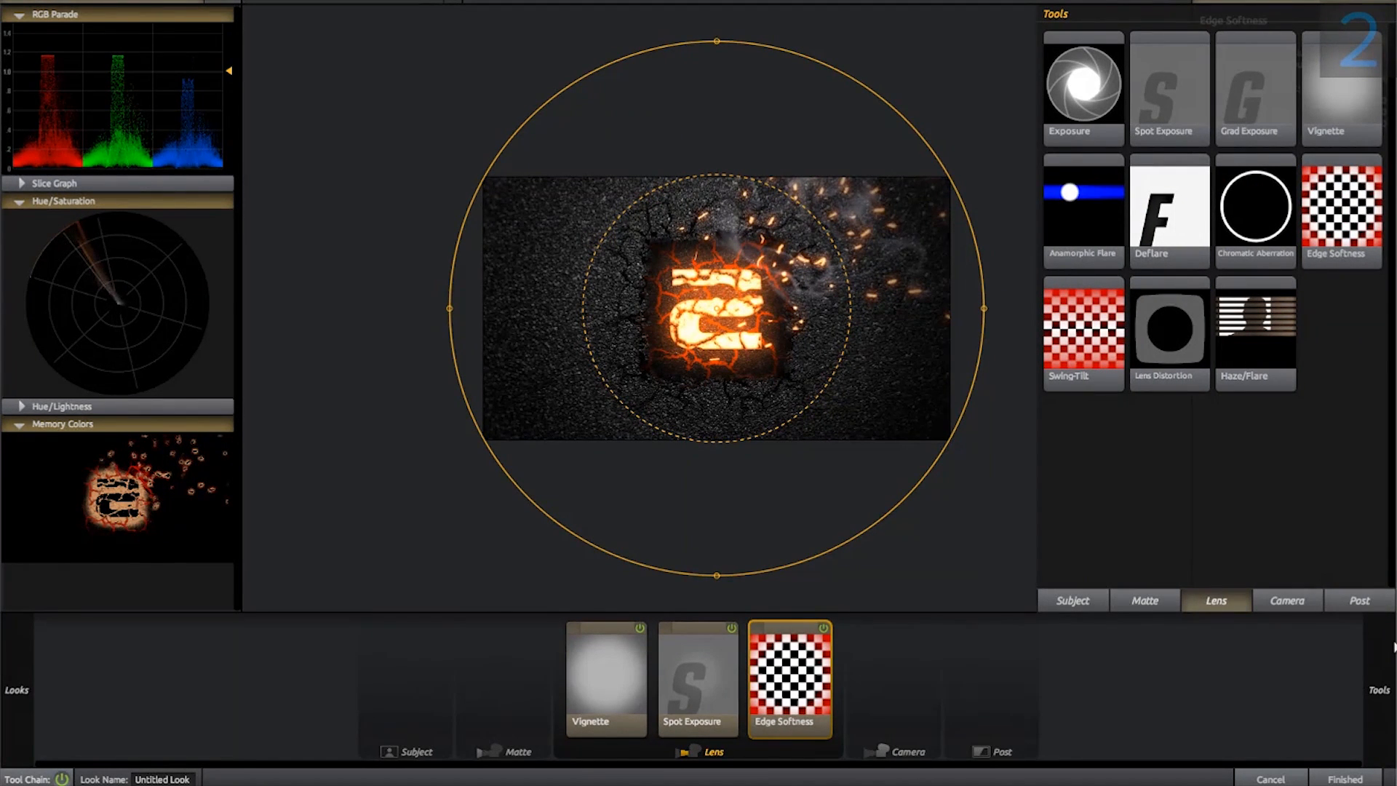
pyautogui.click(1259, 330)
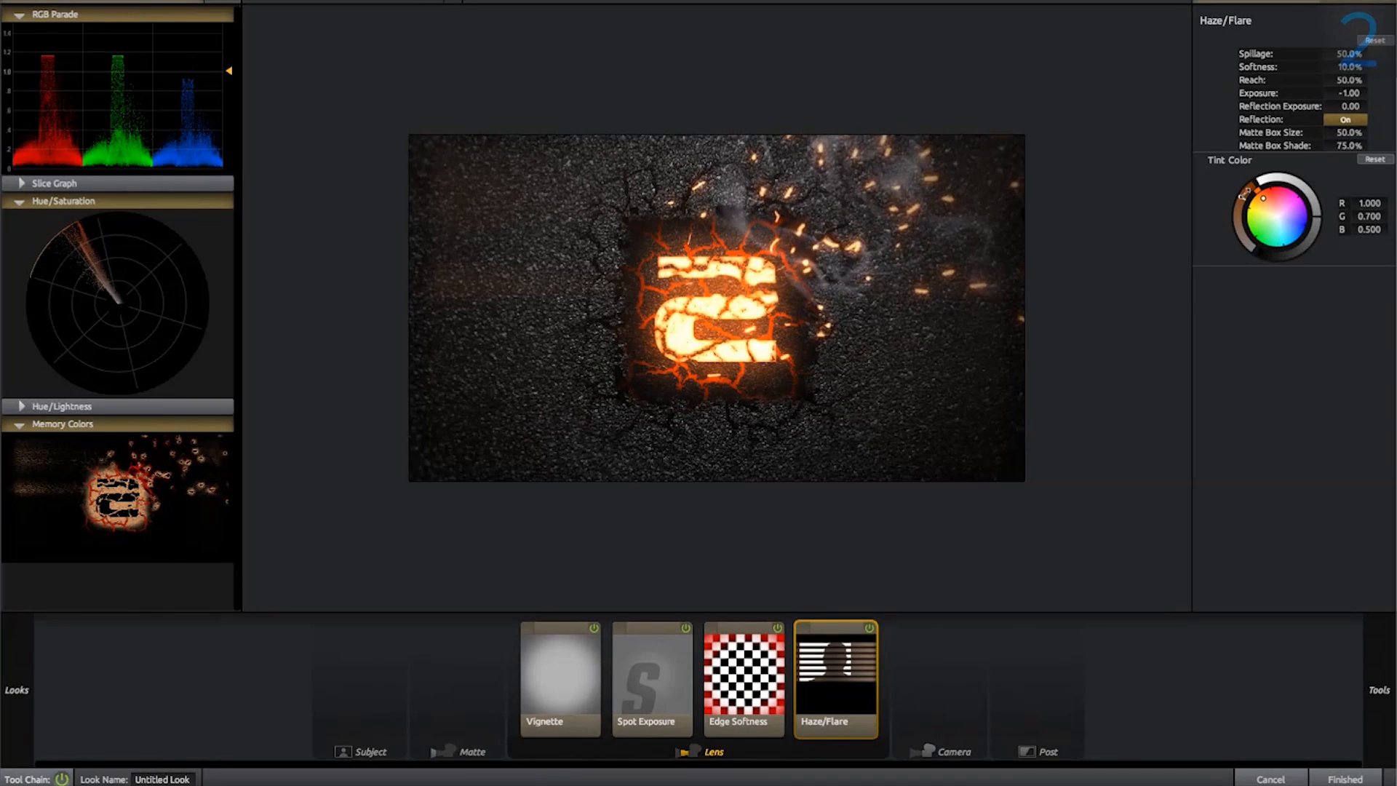
pyautogui.moveTo(1244, 194); pyautogui.dragTo(1280, 92)
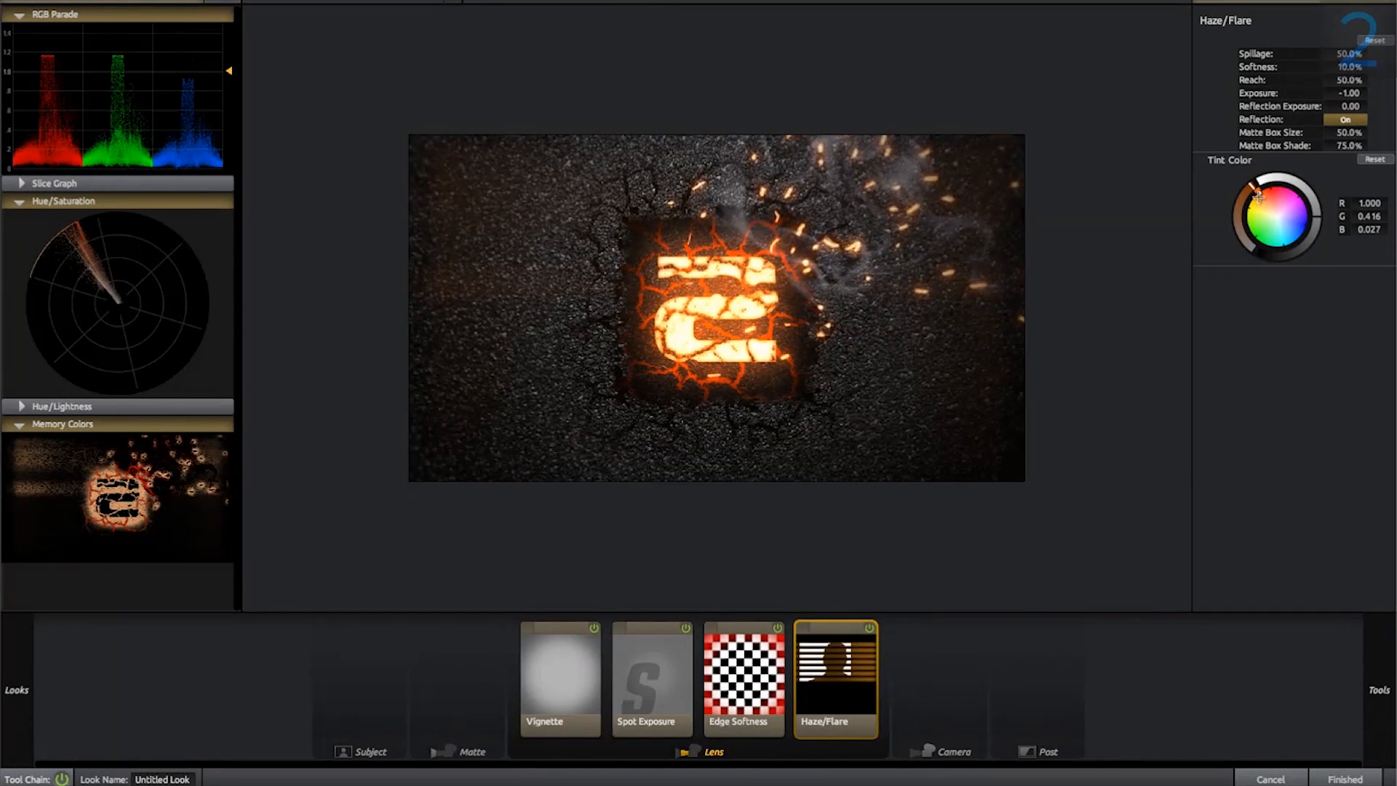
pyautogui.moveTo(1259, 195); pyautogui.dragTo(1316, 190)
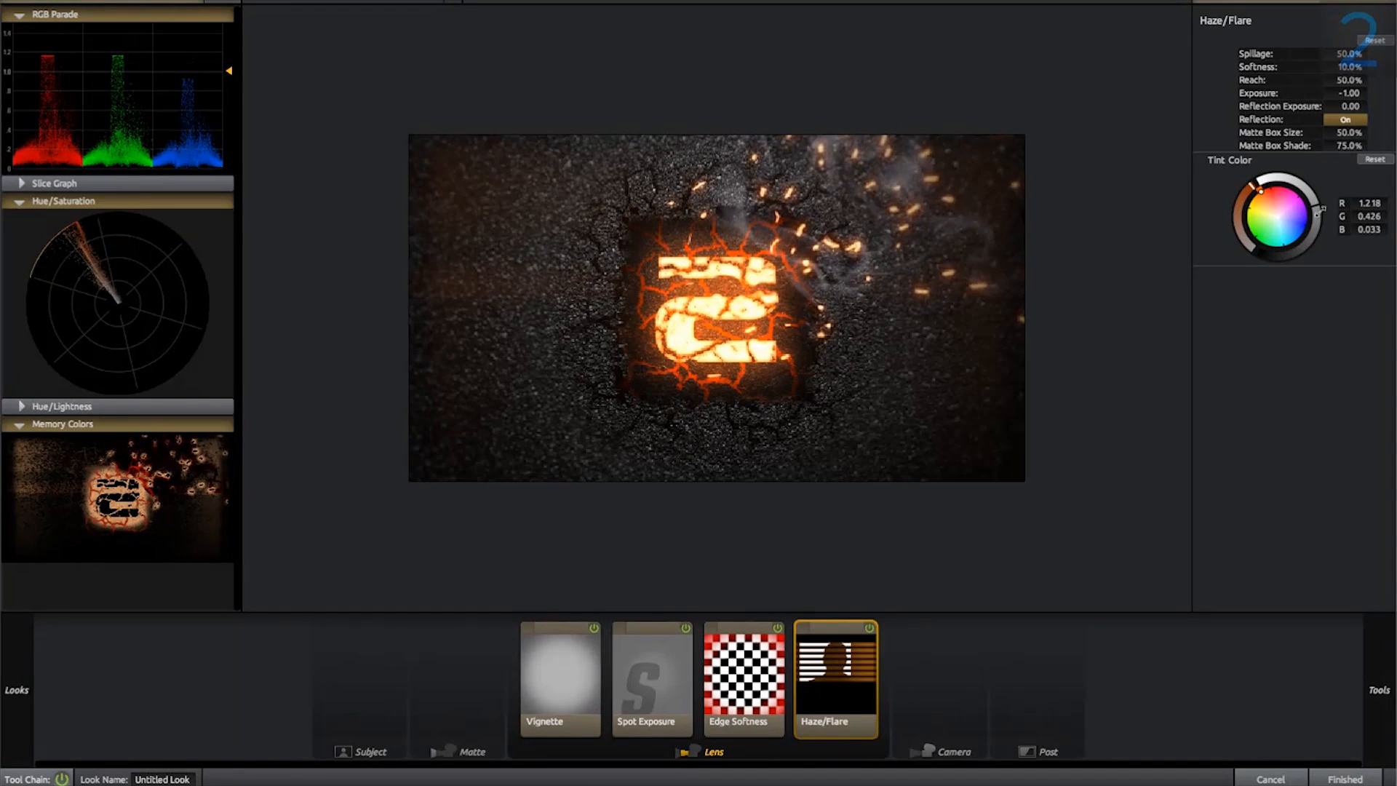
# Step: Set the haze's spillage and softness to 100% and its reach to 0%, and turn its reflection off
pyautogui.moveTo(1330, 54); pyautogui.dragTo(1392, 69)
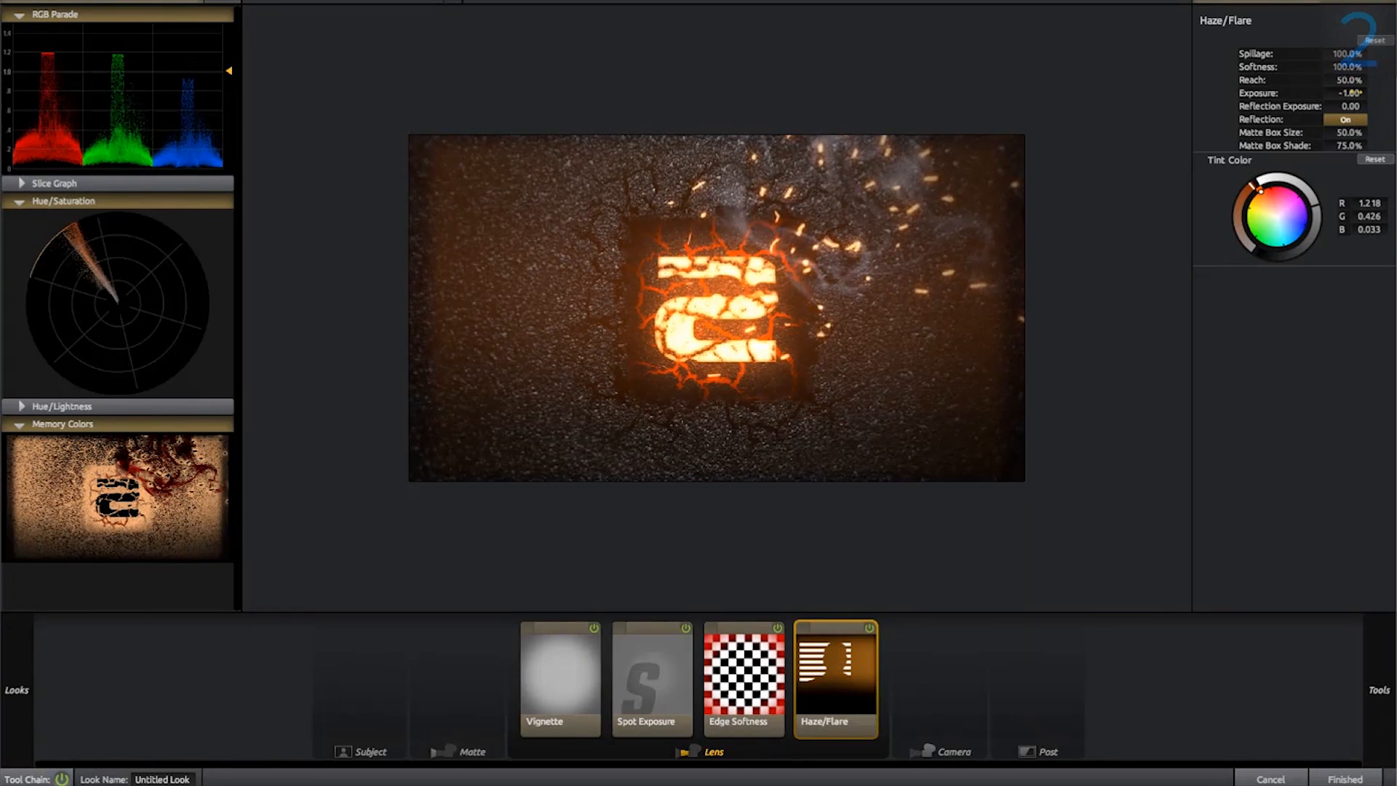
pyautogui.moveTo(1329, 80); pyautogui.dragTo(1303, 81)
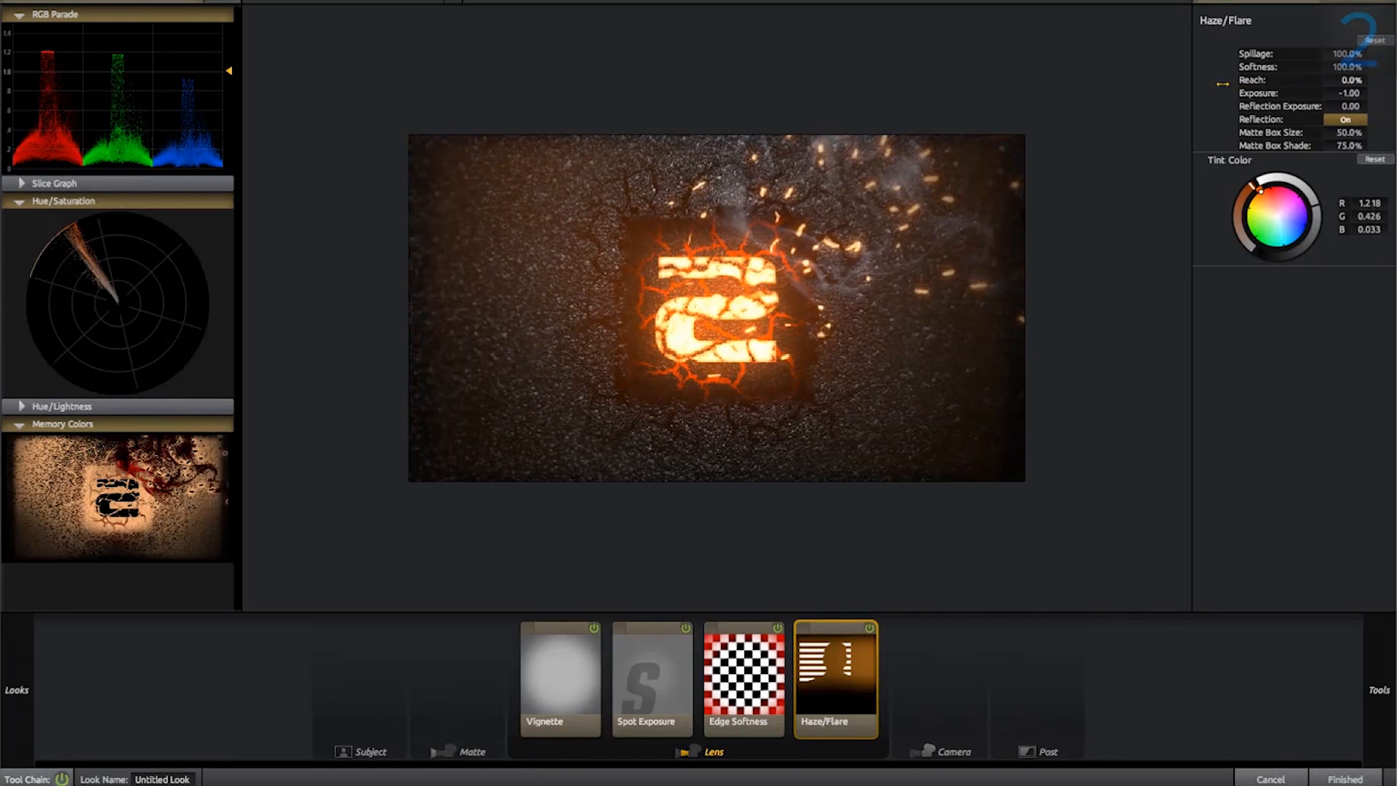
pyautogui.click(1346, 120)
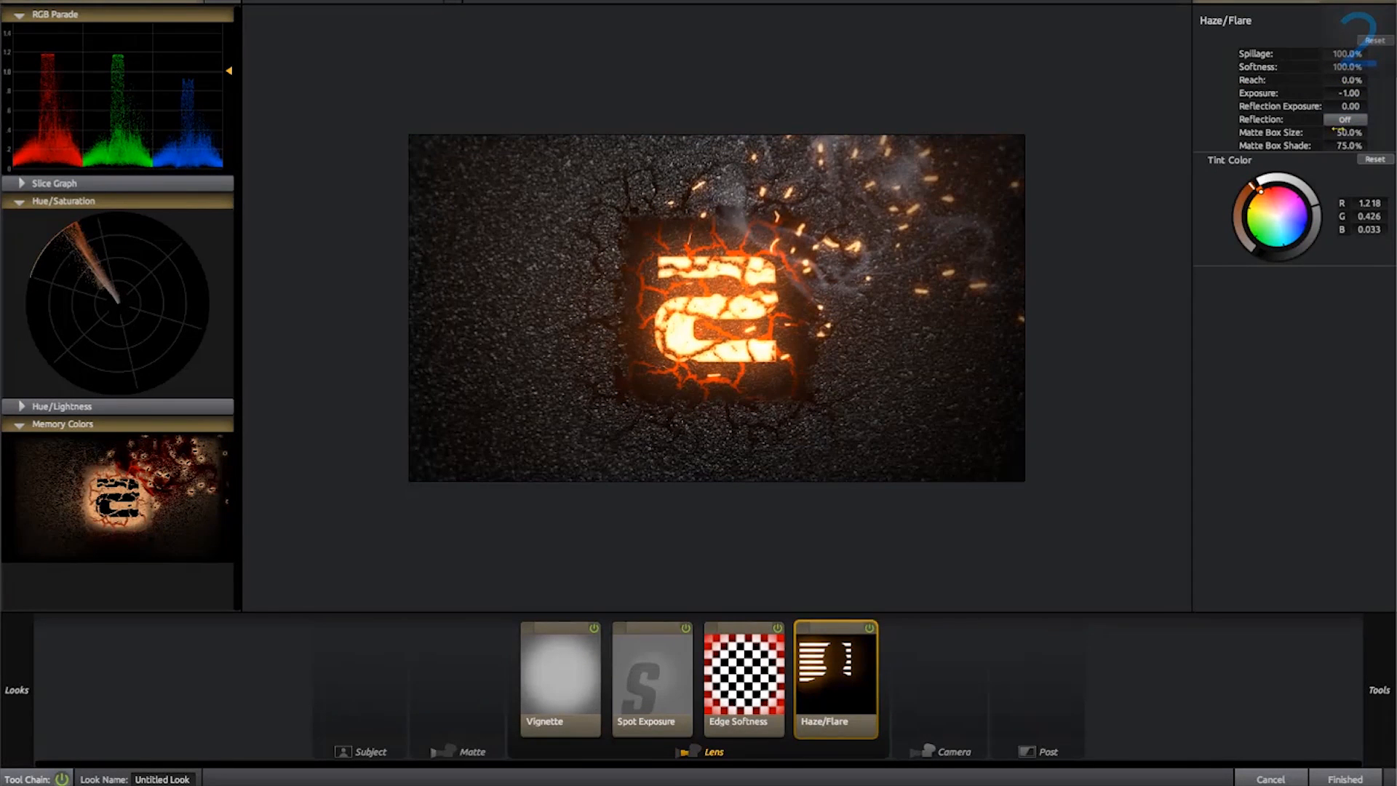
# Step: Compare the image with the Haze/Flare switched off and on, leaving it enabled
pyautogui.click(870, 628)
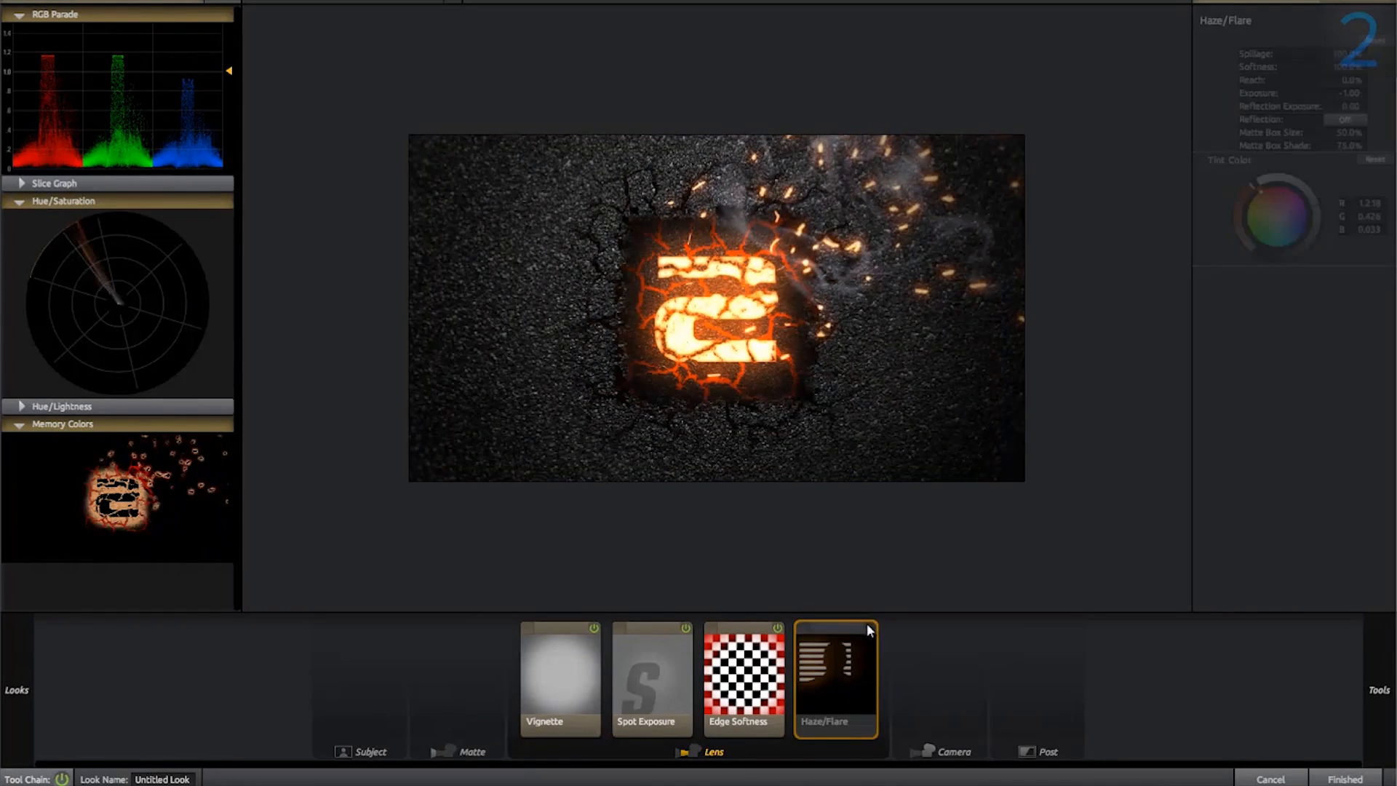
pyautogui.click(870, 628)
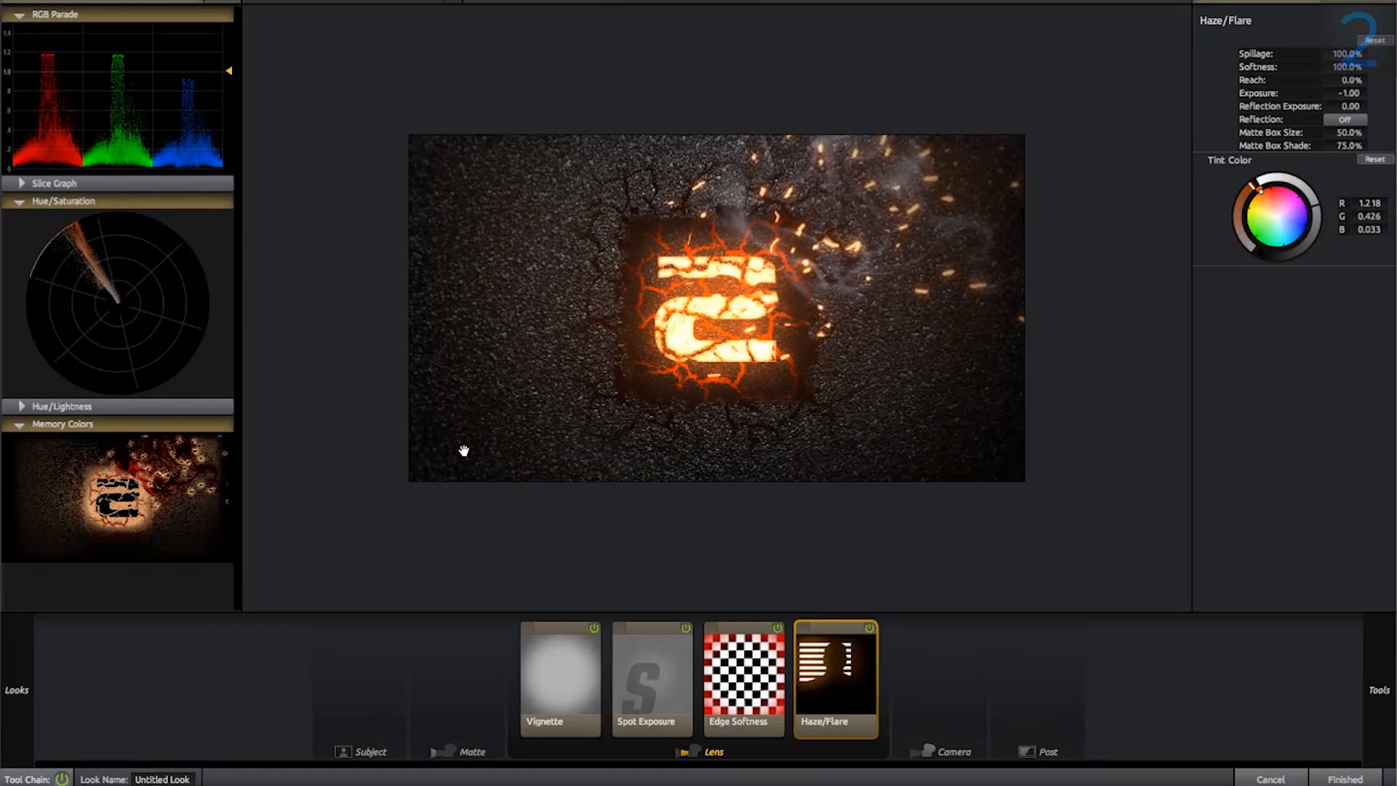
pyautogui.click(867, 629)
pyautogui.click(868, 629)
# Step: Add Color Ranges from the post tools to the look
pyautogui.moveTo(1373, 660)
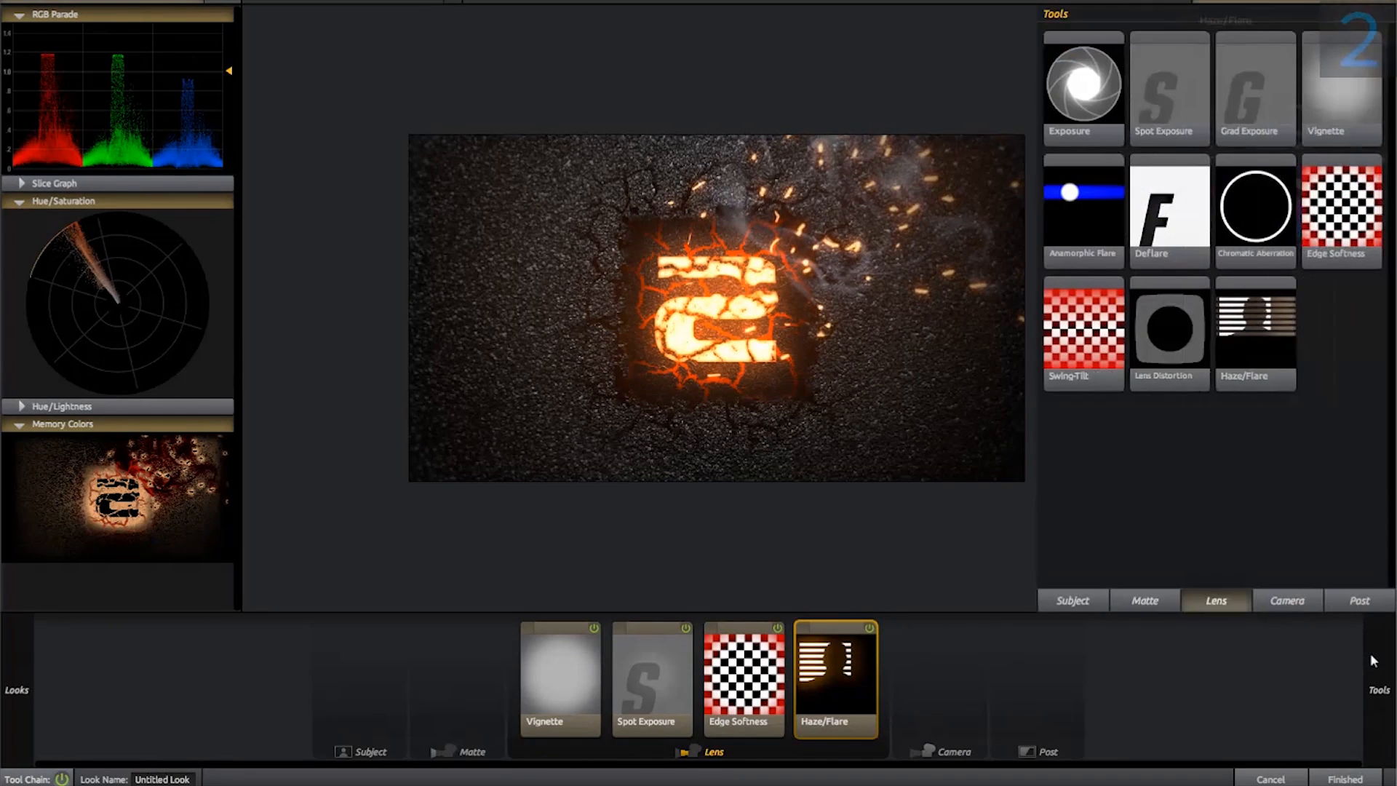
pyautogui.click(1361, 601)
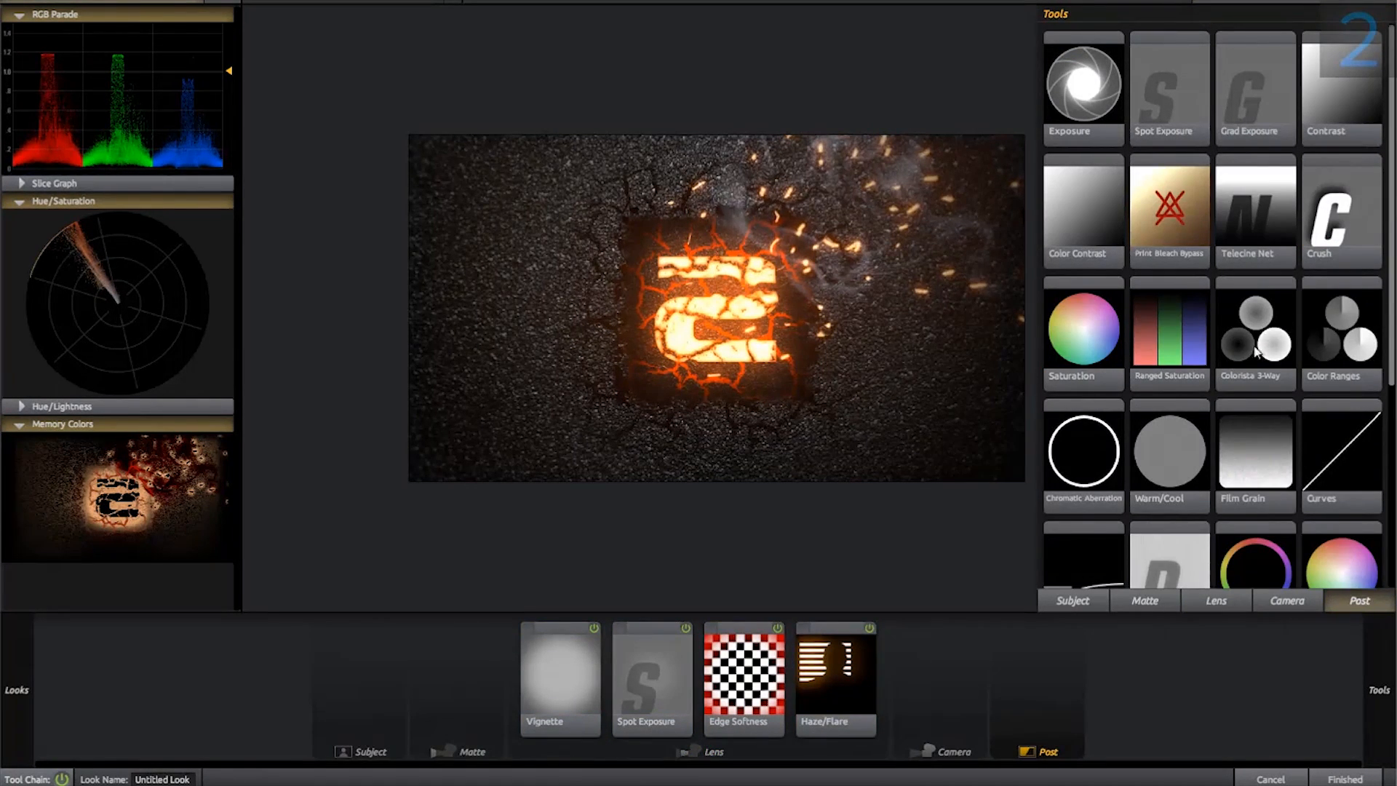
pyautogui.scroll(-2, 1255, 351)
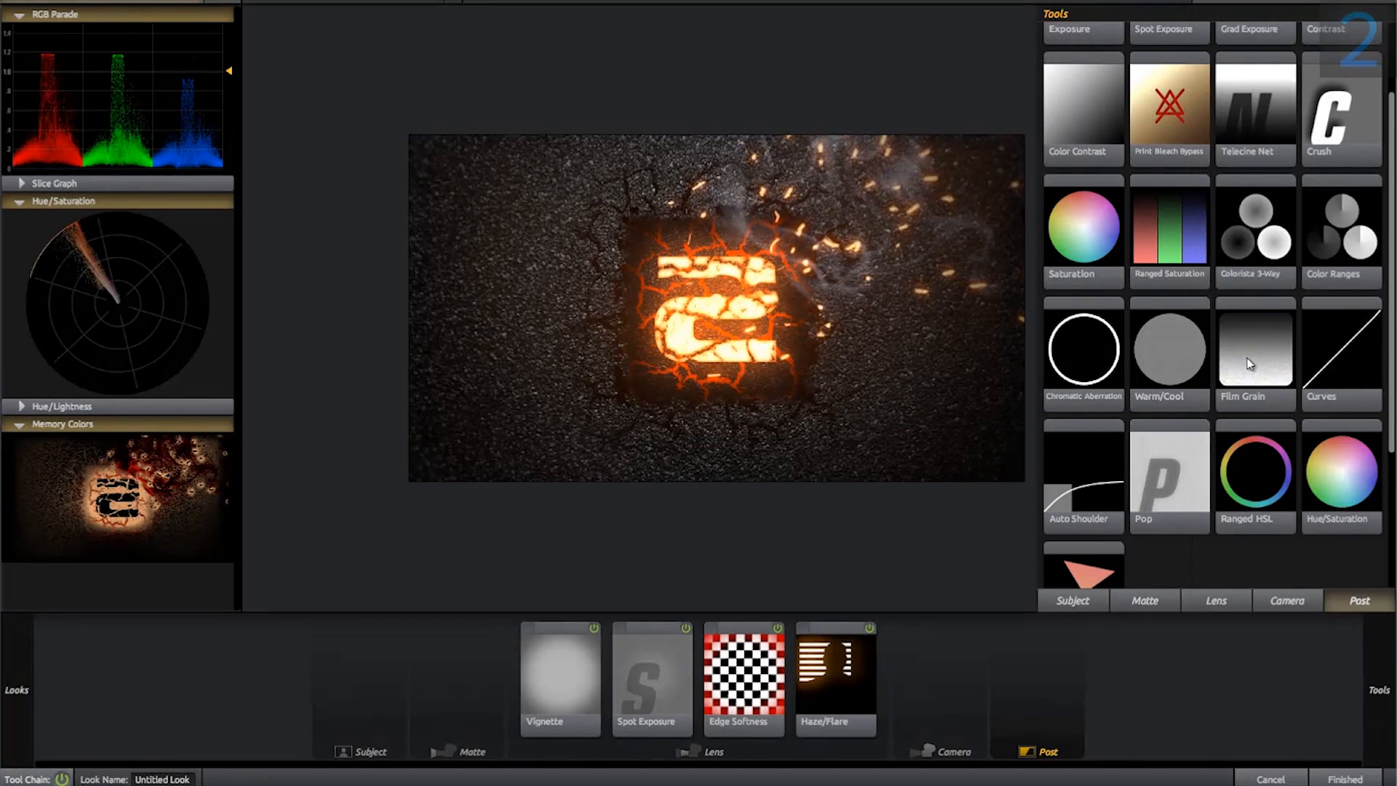
pyautogui.doubleClick(1333, 239)
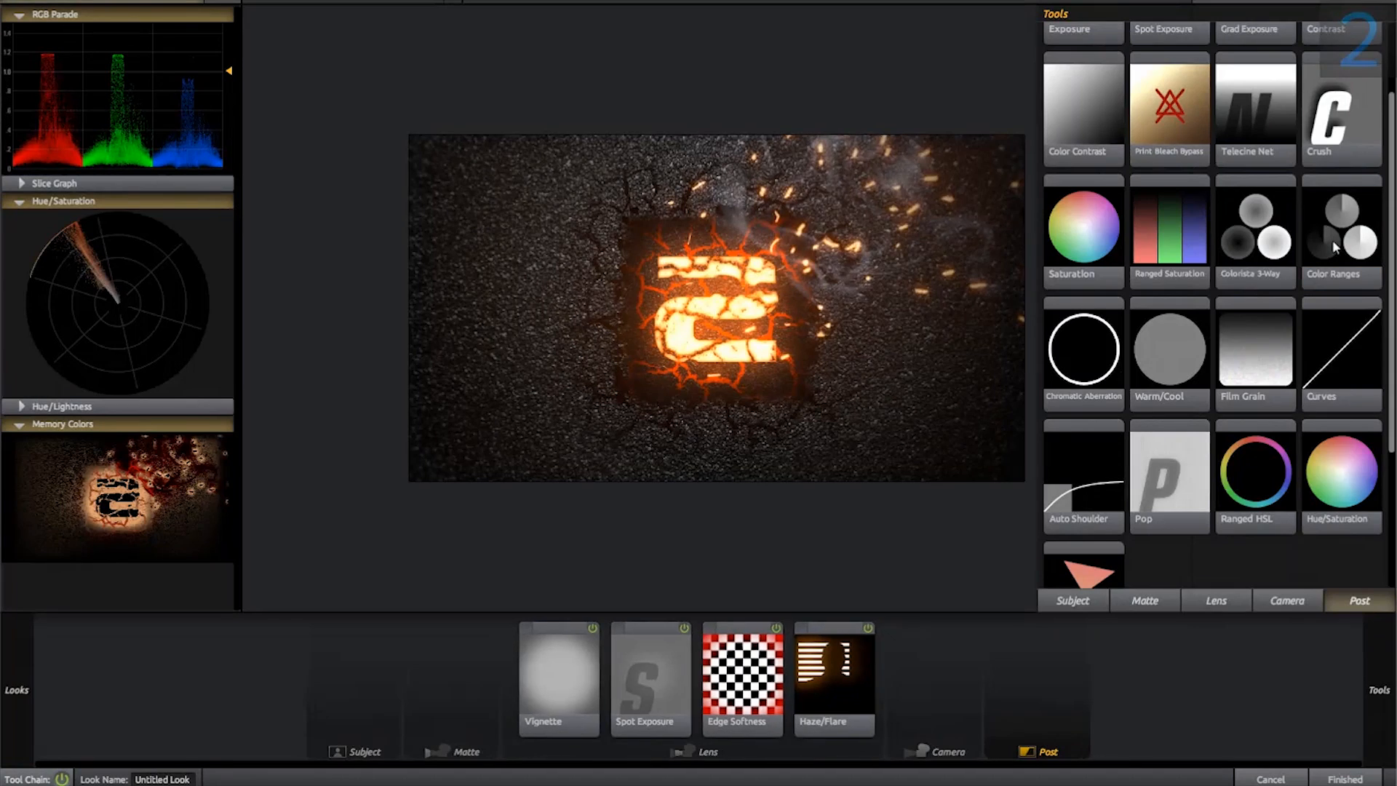
# Step: Tint the color ranges: shadows blue (0.546, 0.885, 1.118), highlights orange (1.764, 1.185, 0.889) and midtones slightly green (1.052, 1.143, 0.946)
pyautogui.moveTo(1283, 364); pyautogui.dragTo(1310, 371)
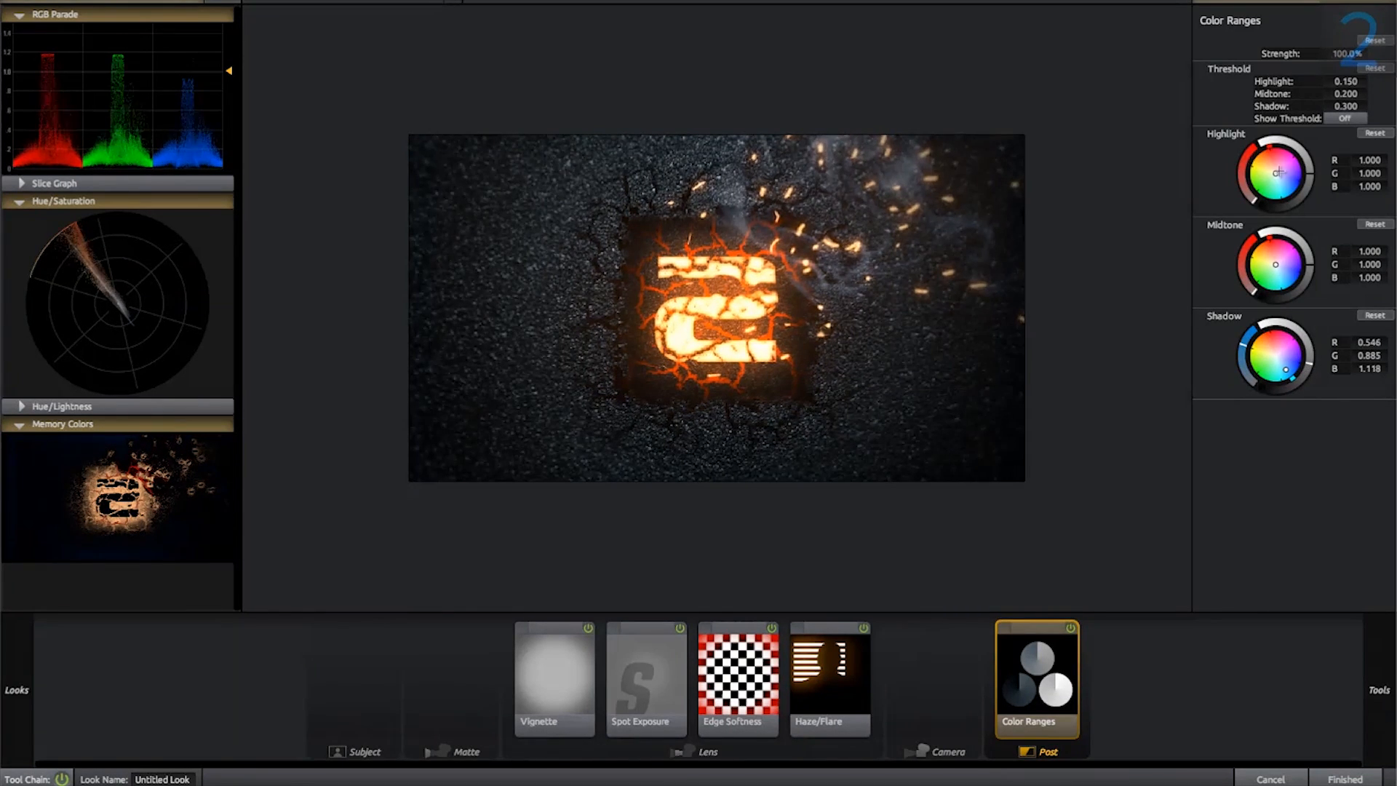
pyautogui.moveTo(1268, 163); pyautogui.dragTo(1310, 150)
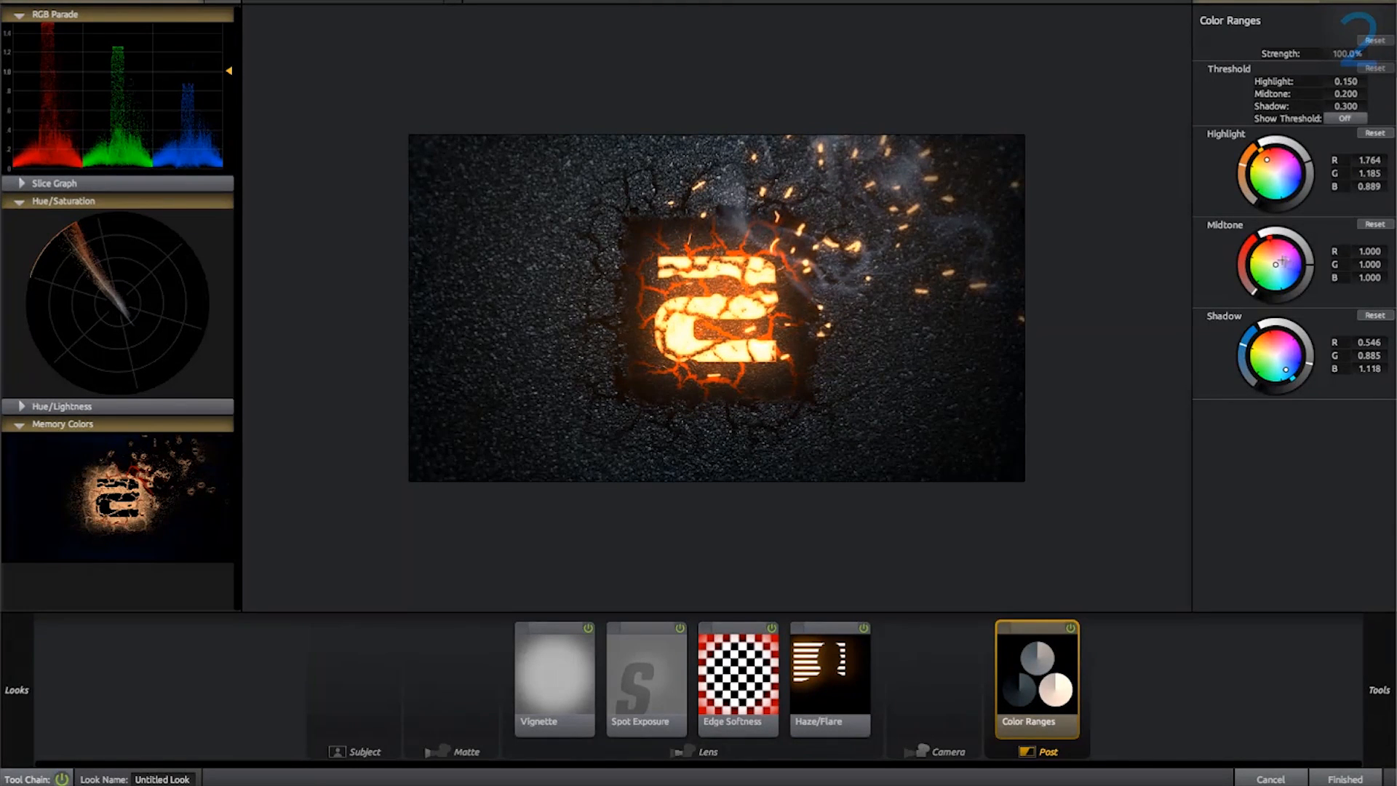
pyautogui.moveTo(1278, 264); pyautogui.dragTo(1316, 256)
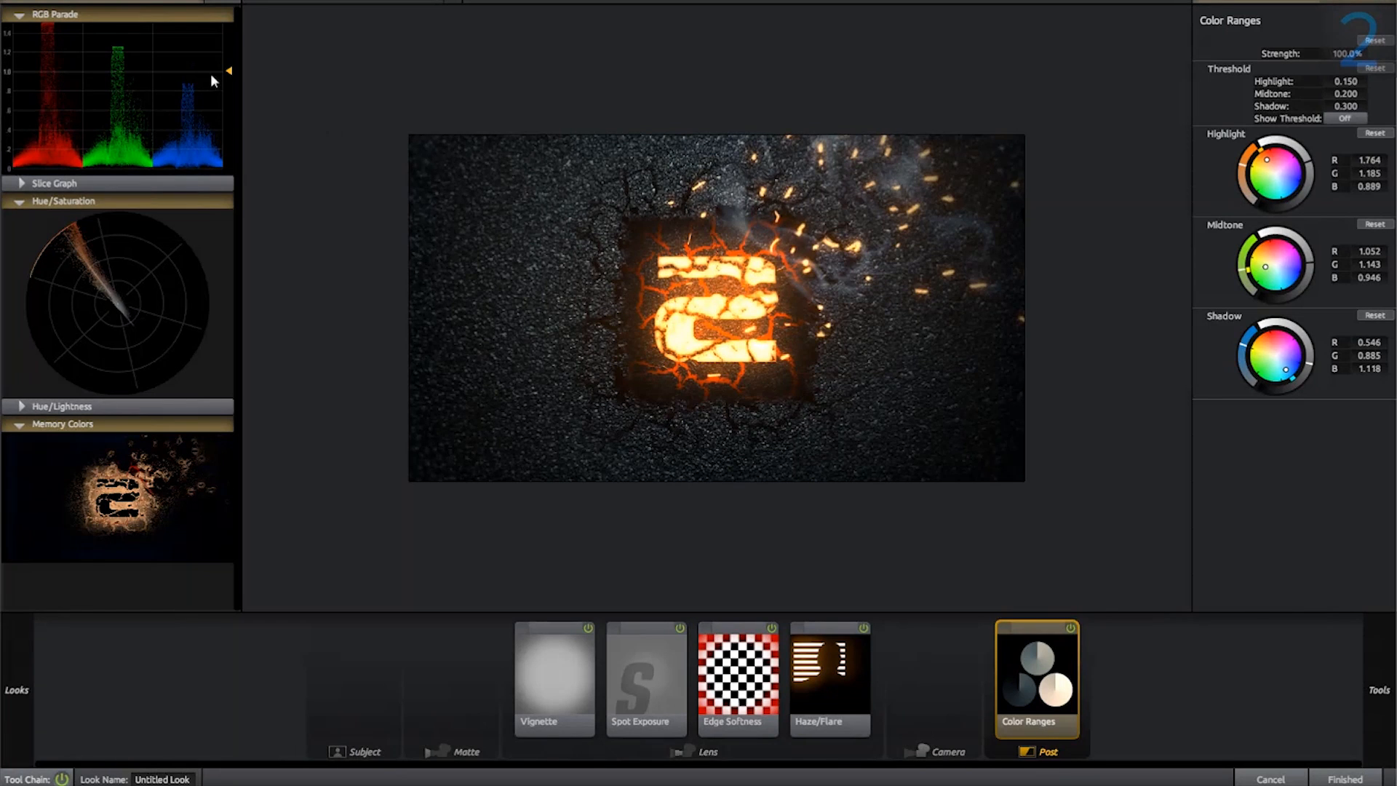
# Step: Add Auto Shoulder from the post tools, compare the image without it, and apply the finished look
pyautogui.moveTo(1385, 665)
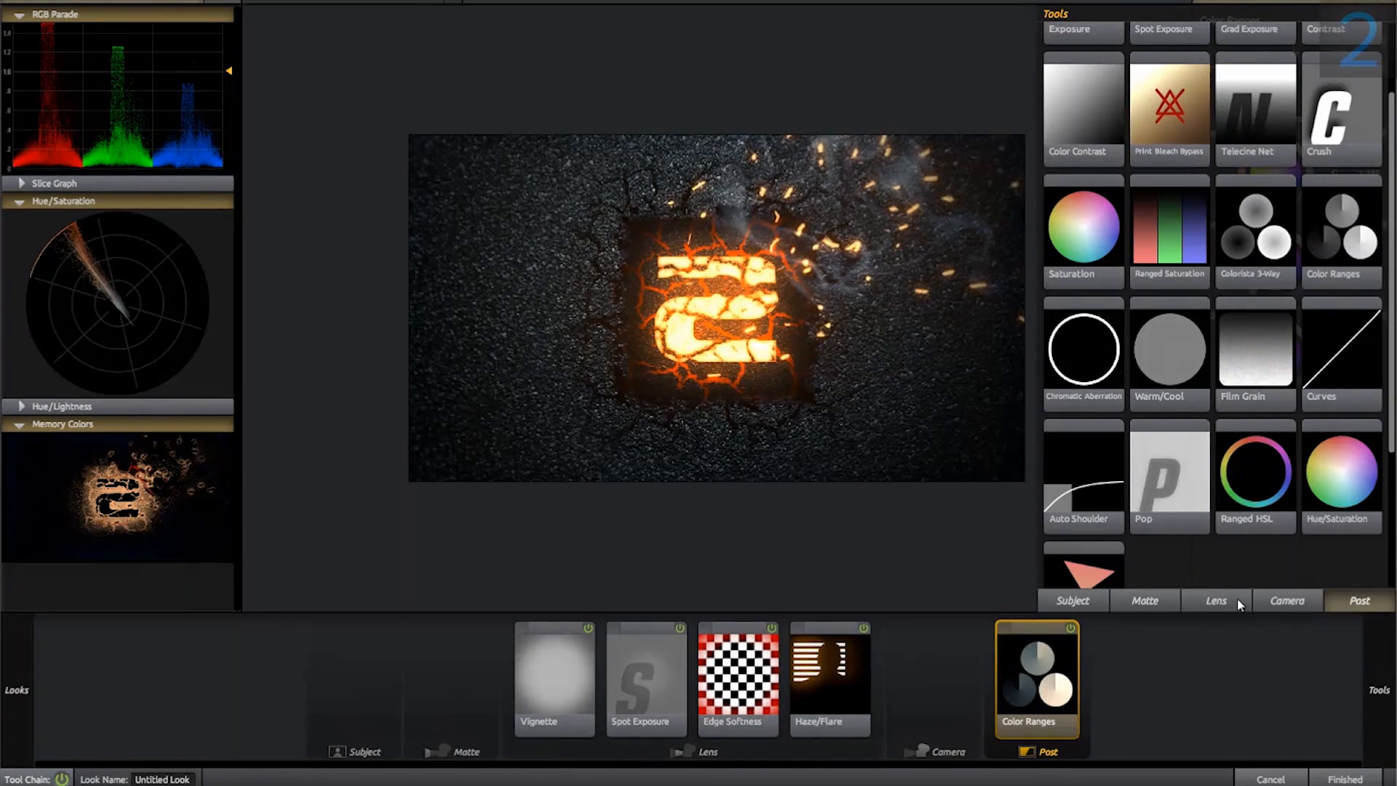
pyautogui.click(1084, 501)
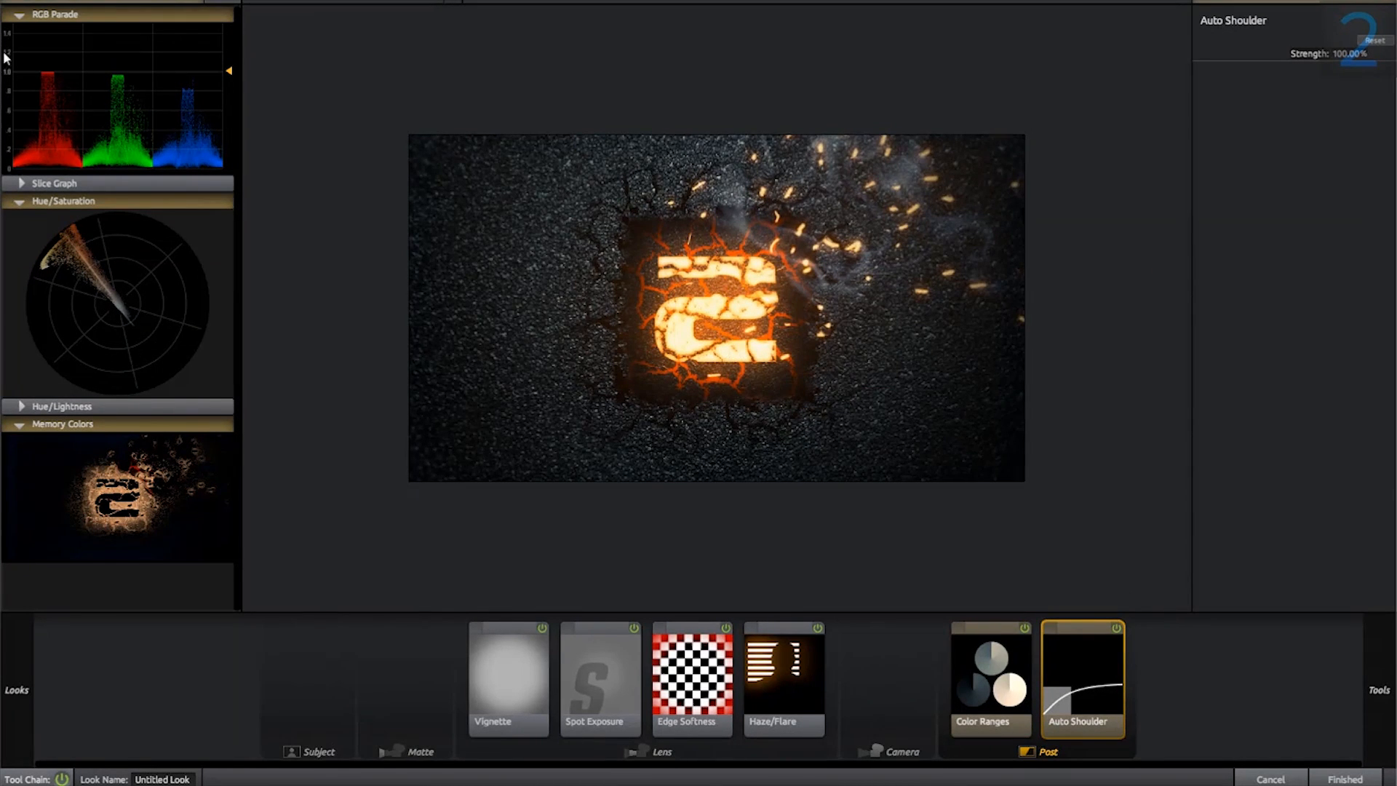
pyautogui.click(1119, 626)
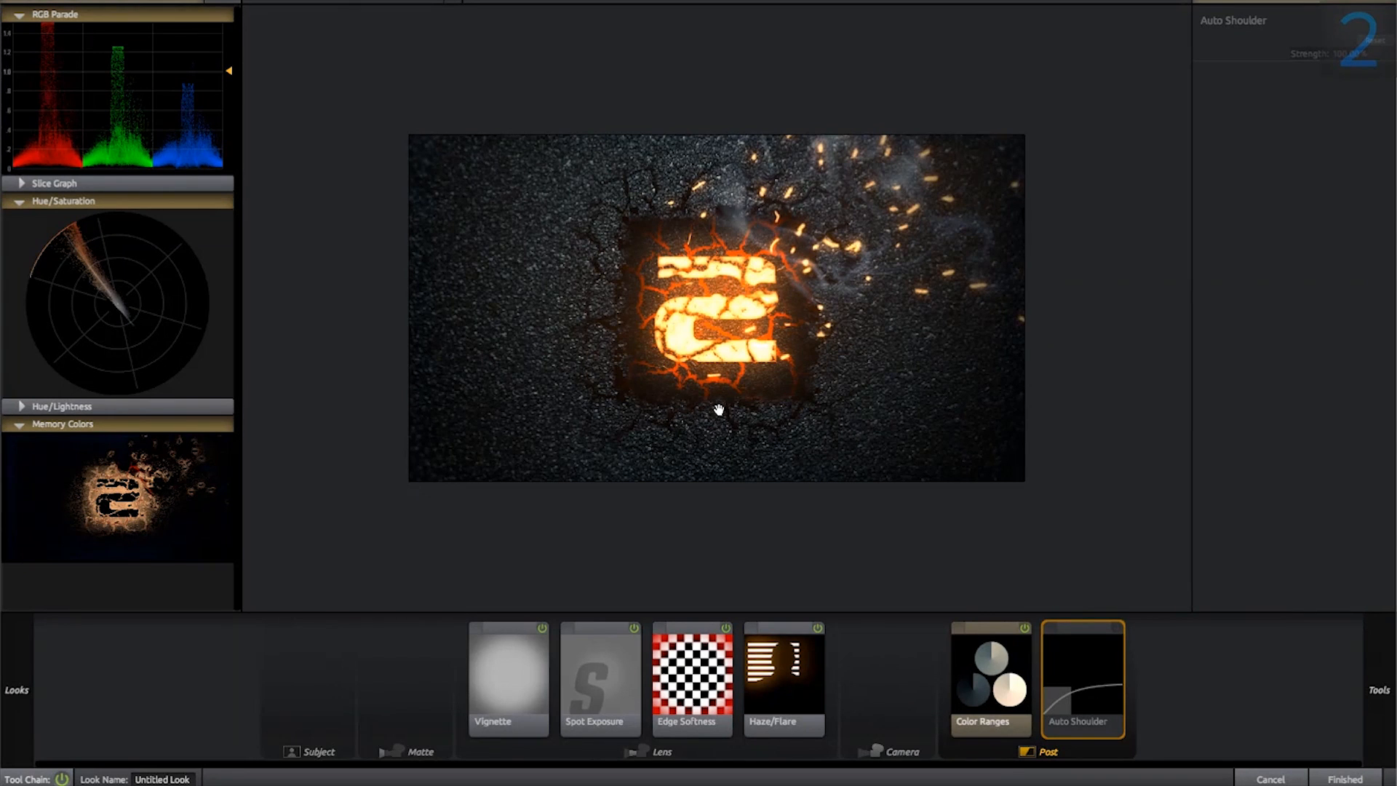
pyautogui.click(1343, 778)
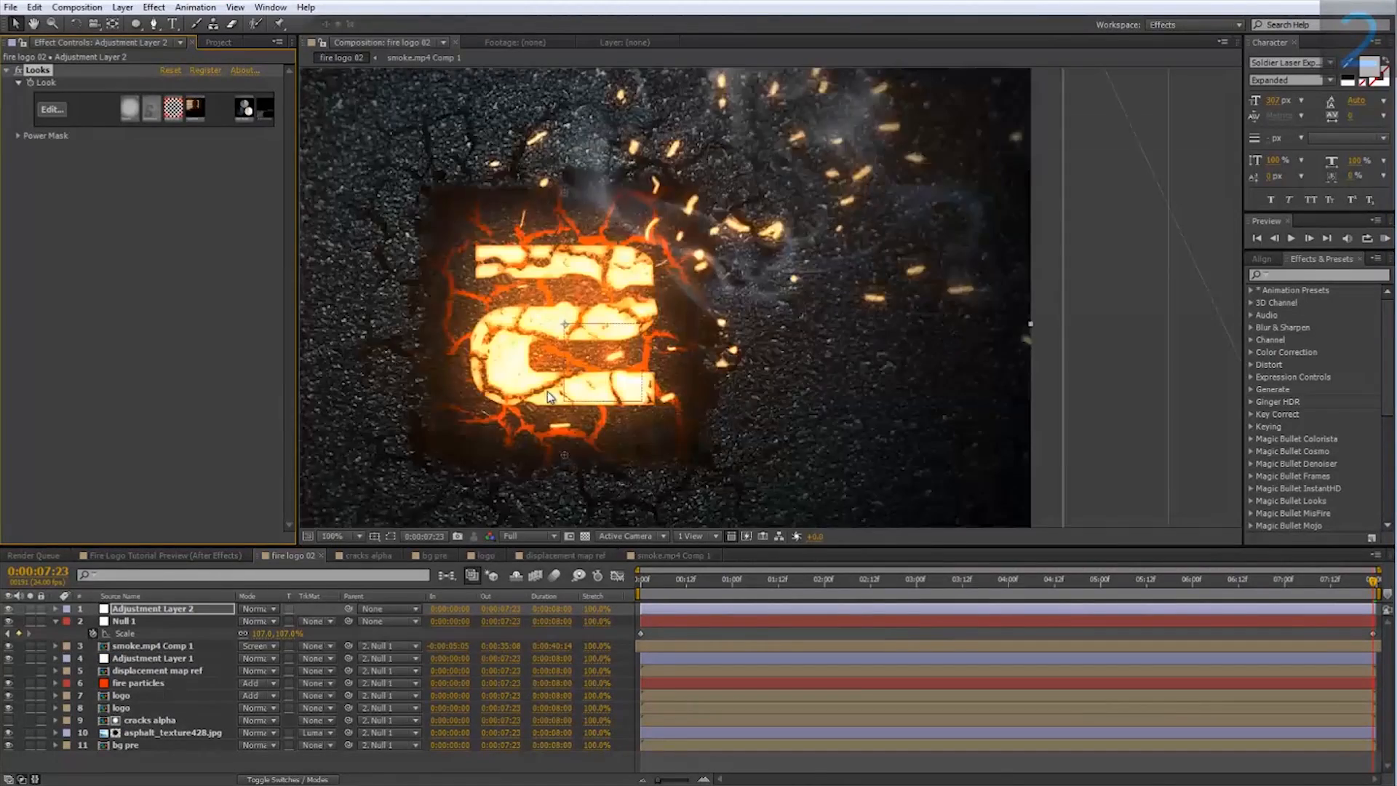
# Step: Inspect the graded composition around 0:00:01:21, checking the logo, smoke and sparks up close
pyautogui.scroll(-2, 649, 435)
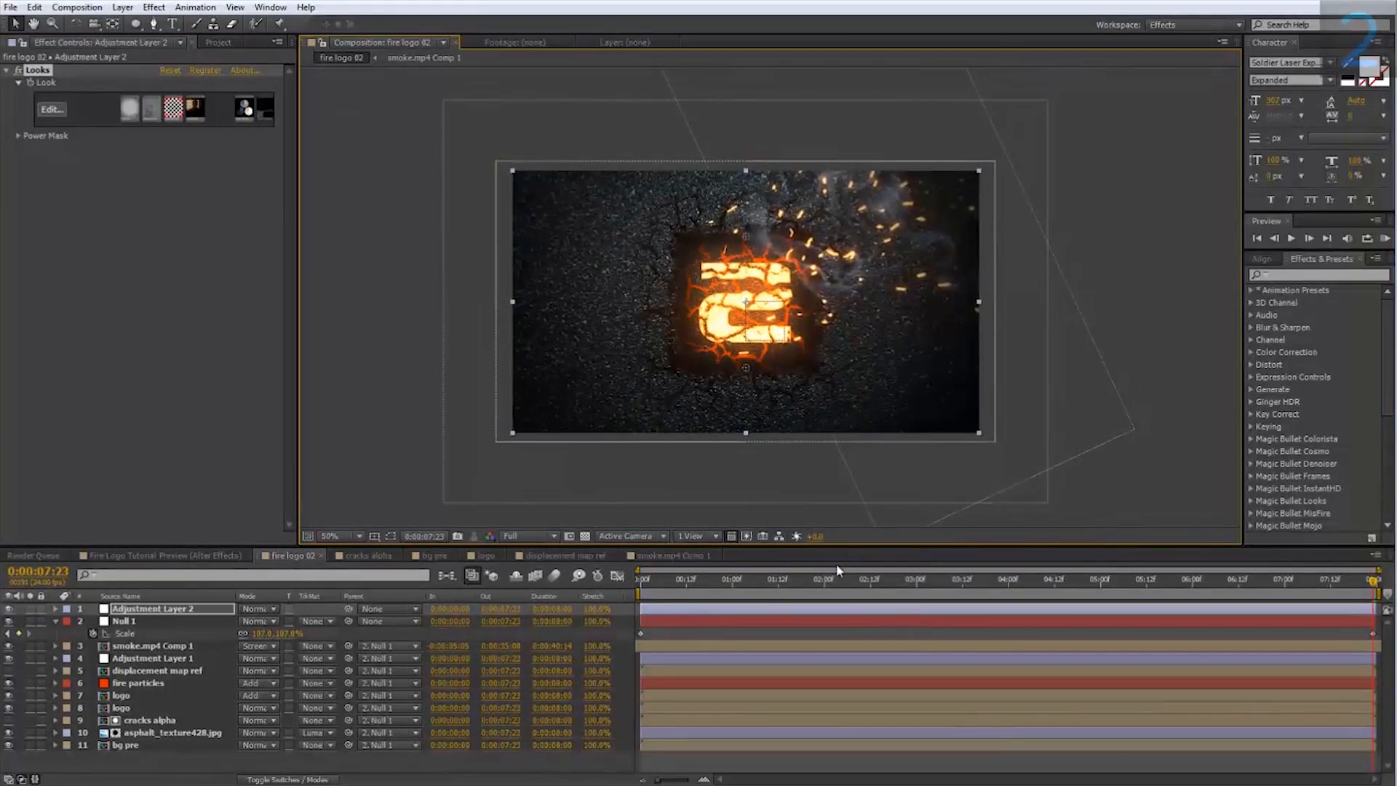
pyautogui.moveTo(823, 579)
pyautogui.mouseDown()
pyautogui.moveTo(670, 581)
pyautogui.moveTo(817, 588)
pyautogui.mouseUp()
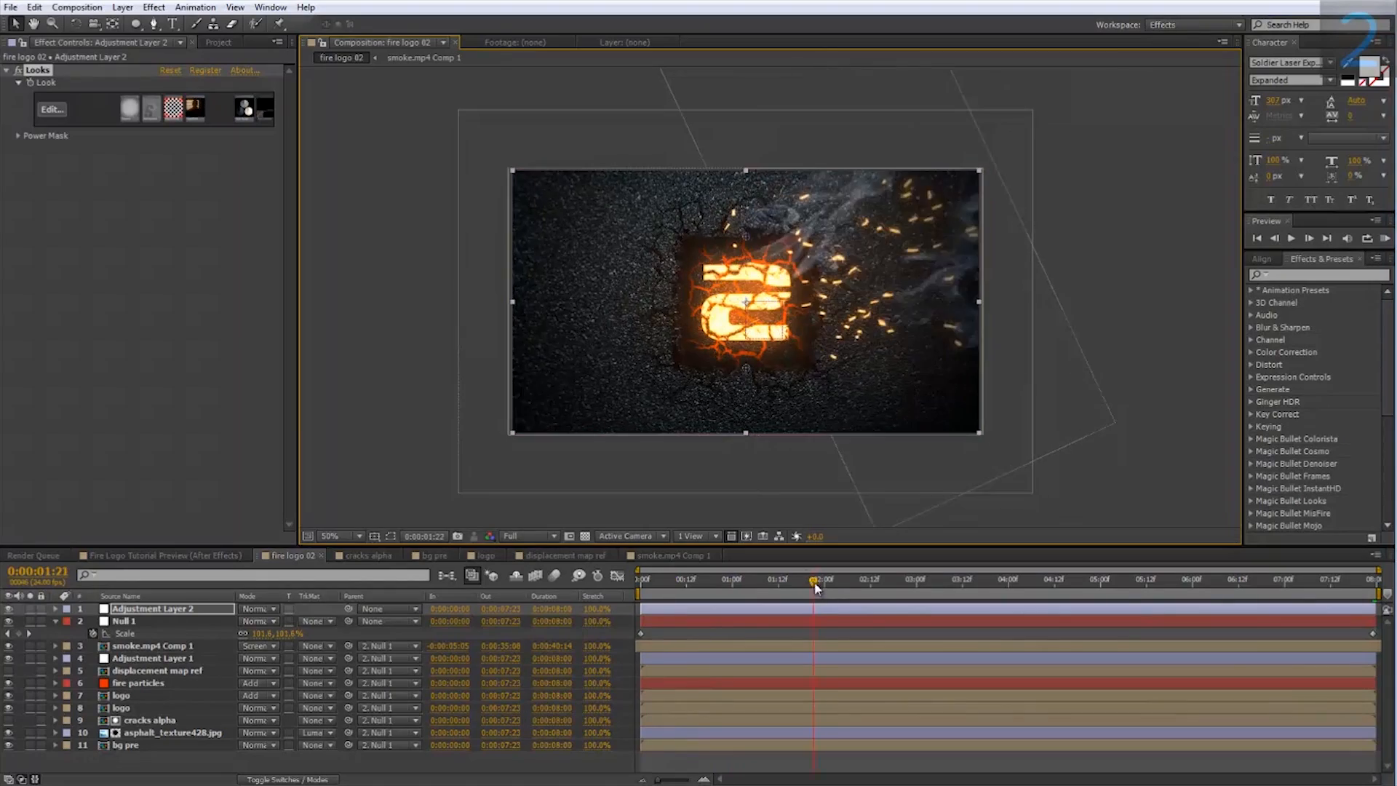
pyautogui.scroll(2, 722, 374)
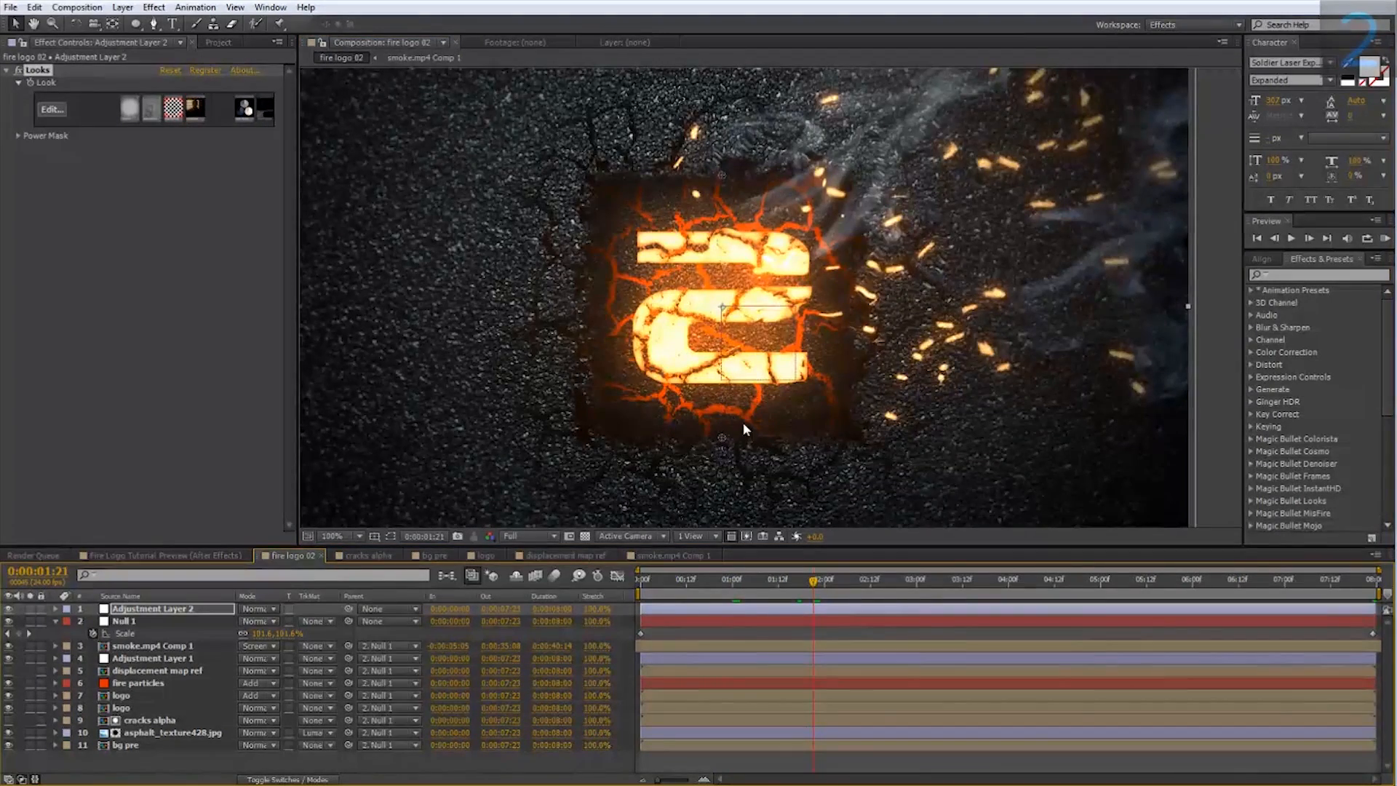
# Step: Open the bg pre precomposition and add a new adjustment layer above its cracks and asphalt layers
pyautogui.doubleClick(129, 746)
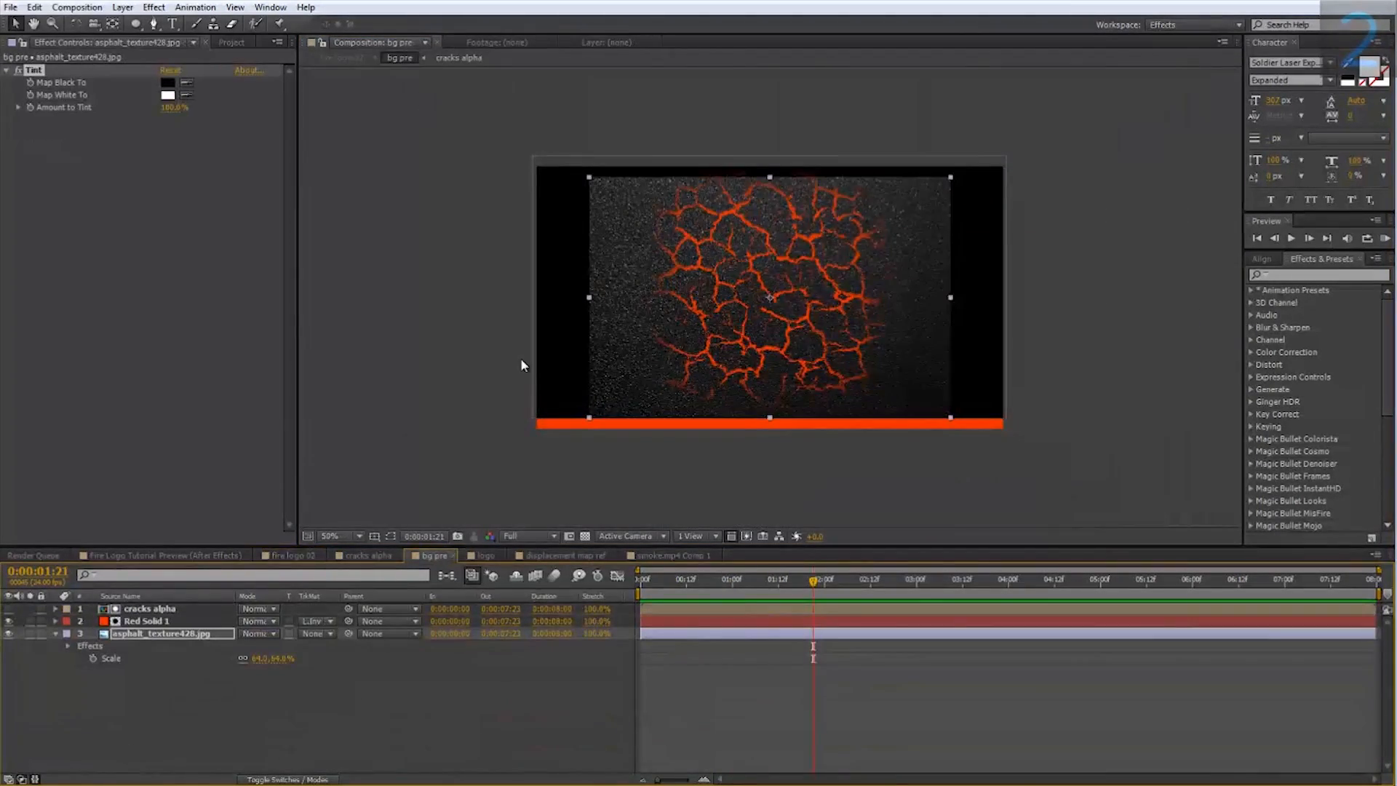
pyautogui.scroll(1, 524, 365)
pyautogui.rightClick(235, 697)
pyautogui.moveTo(291, 531)
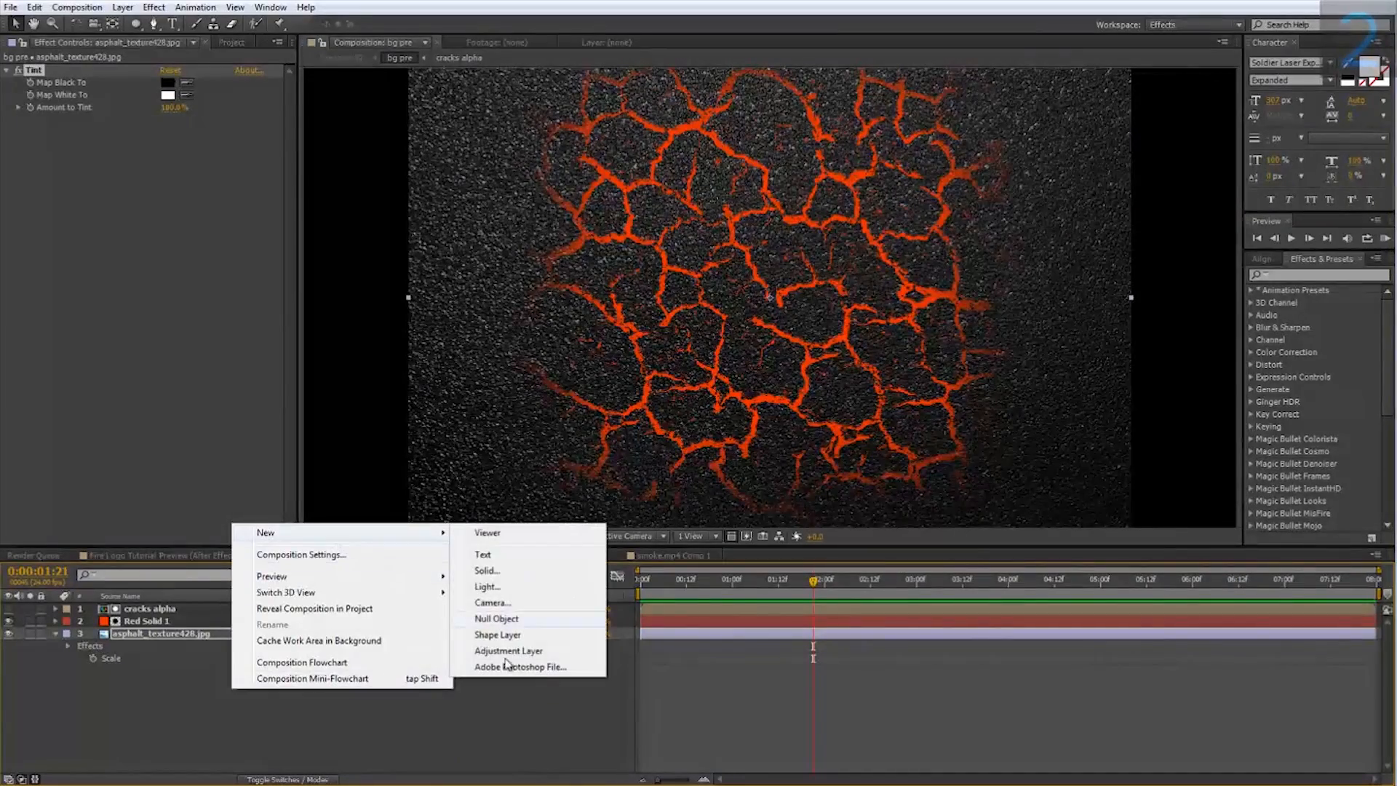
pyautogui.click(527, 650)
# Step: Apply a Glow effect to the new adjustment layer, lowering the glow threshold and enlarging the glow radius around the red cracks
pyautogui.rightClick(141, 612)
pyautogui.moveTo(225, 271)
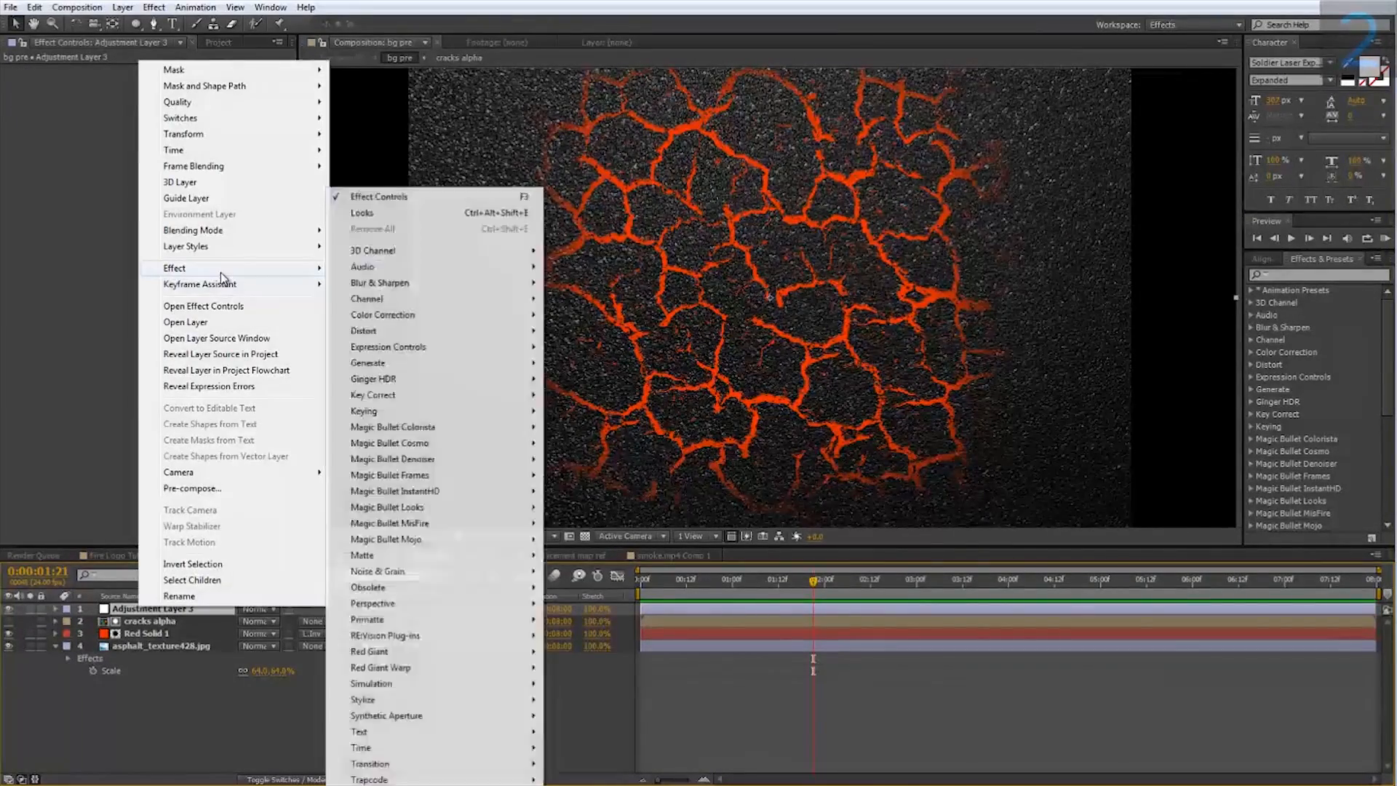
pyautogui.moveTo(386, 700)
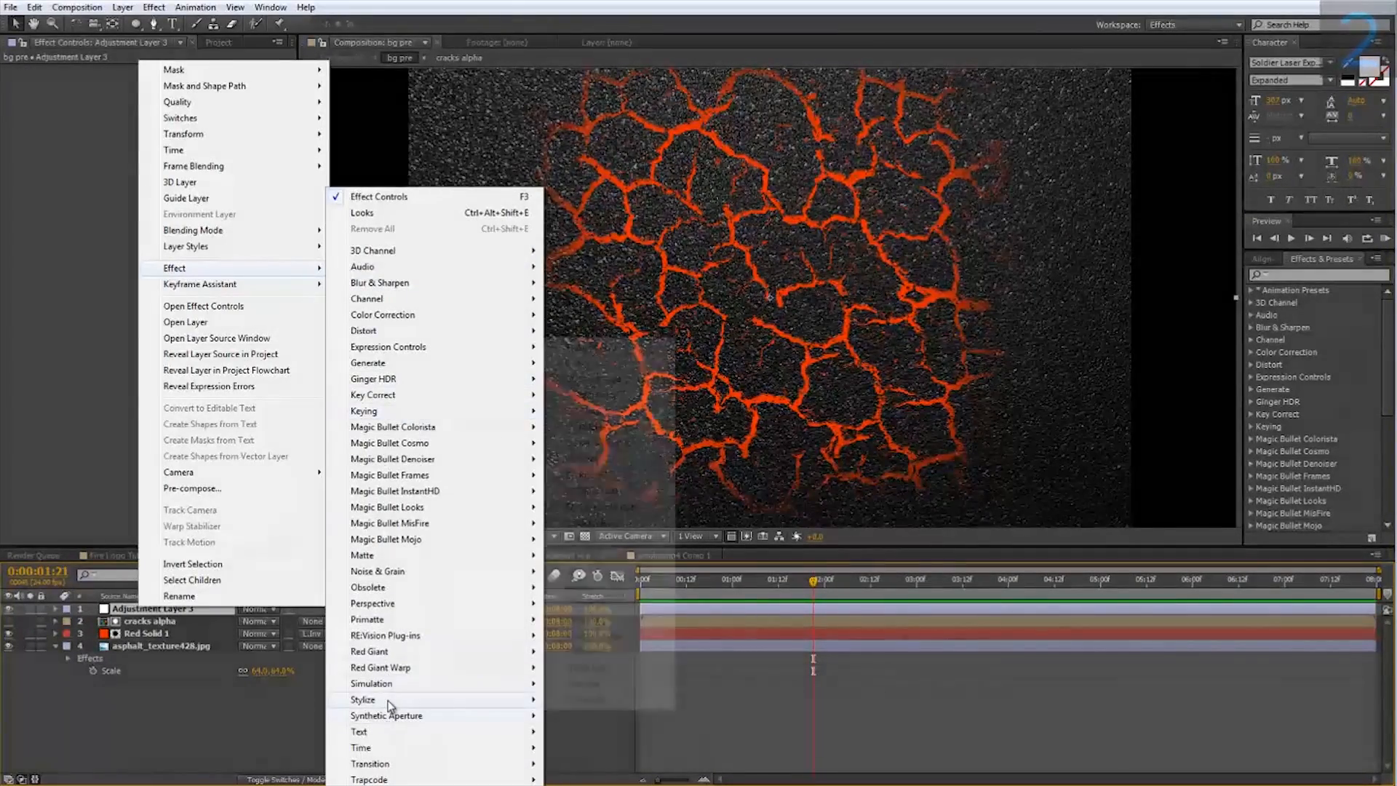
pyautogui.click(625, 576)
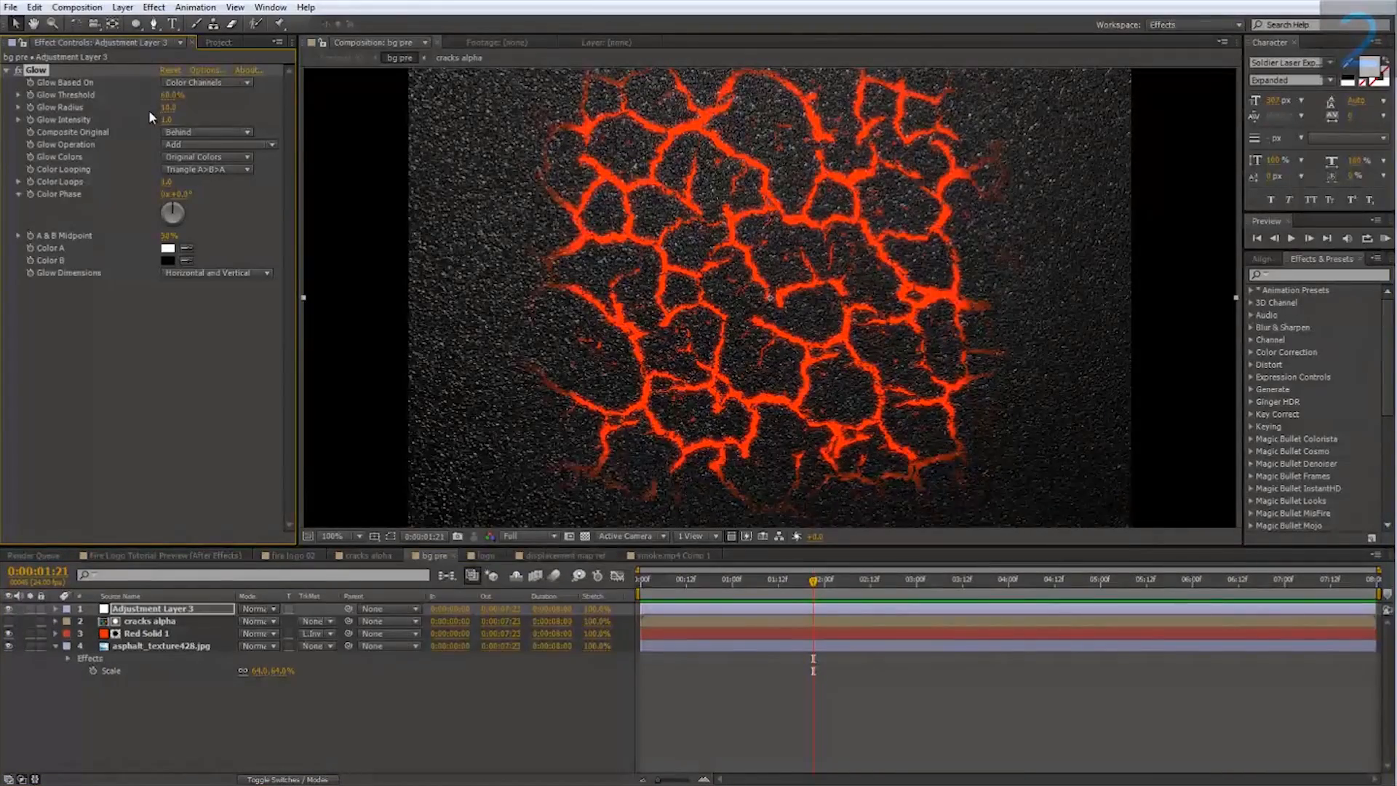
pyautogui.moveTo(168, 93)
pyautogui.mouseDown()
pyautogui.moveTo(156, 92)
pyautogui.moveTo(174, 108)
pyautogui.mouseUp()
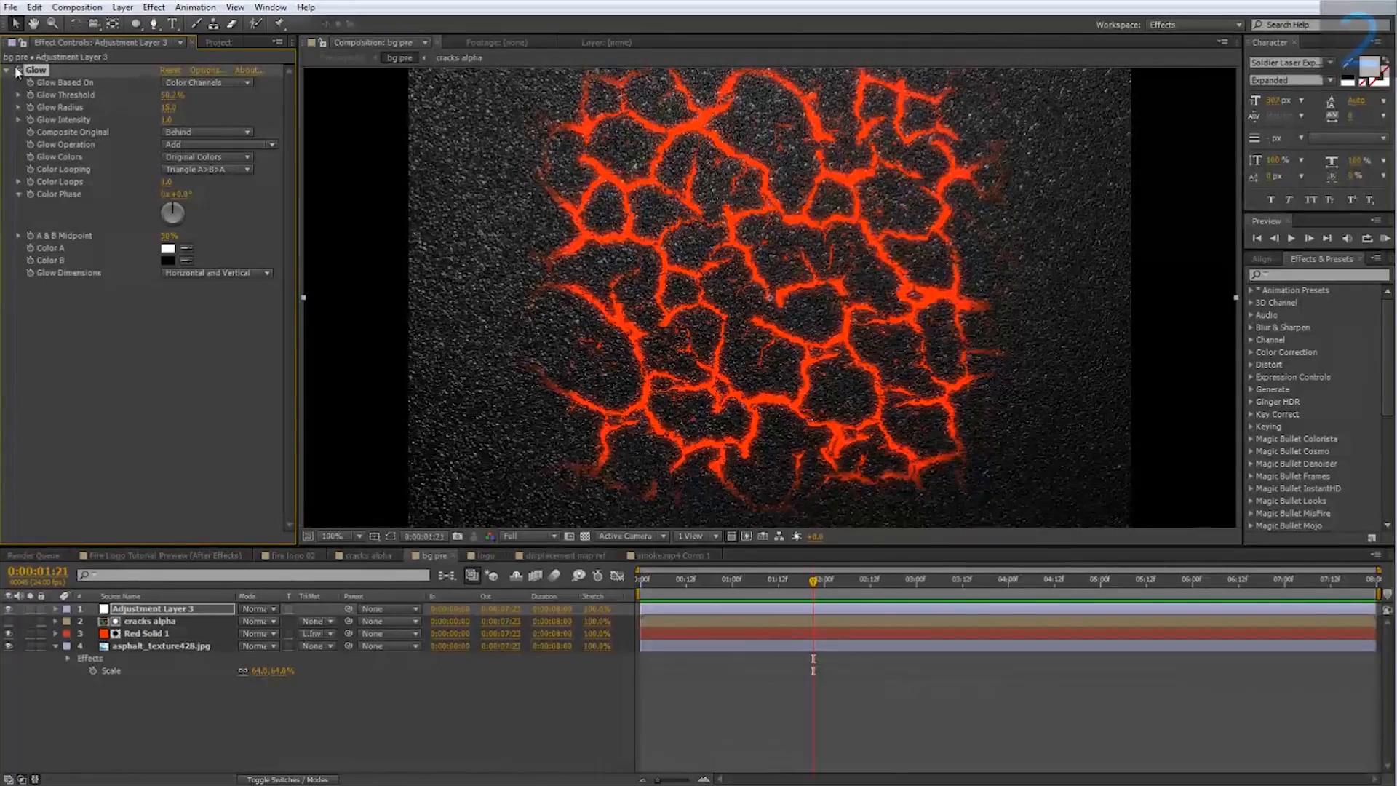
# Step: Return to the fire logo 02 composition, check the glowing cracks around the logo and start a RAM preview
pyautogui.click(288, 556)
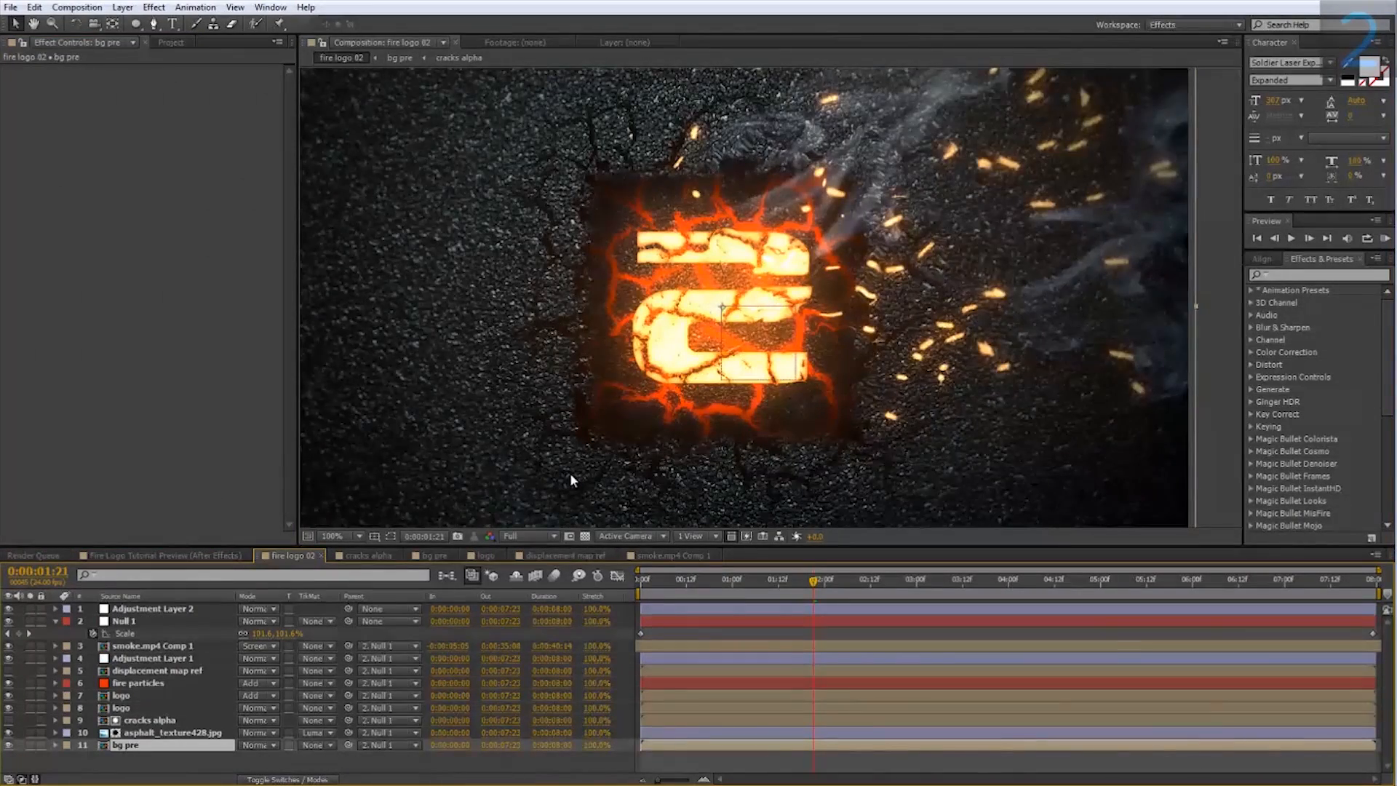
pyautogui.scroll(-1, 571, 479)
pyautogui.scroll(1, 571, 479)
pyautogui.click(1386, 240)
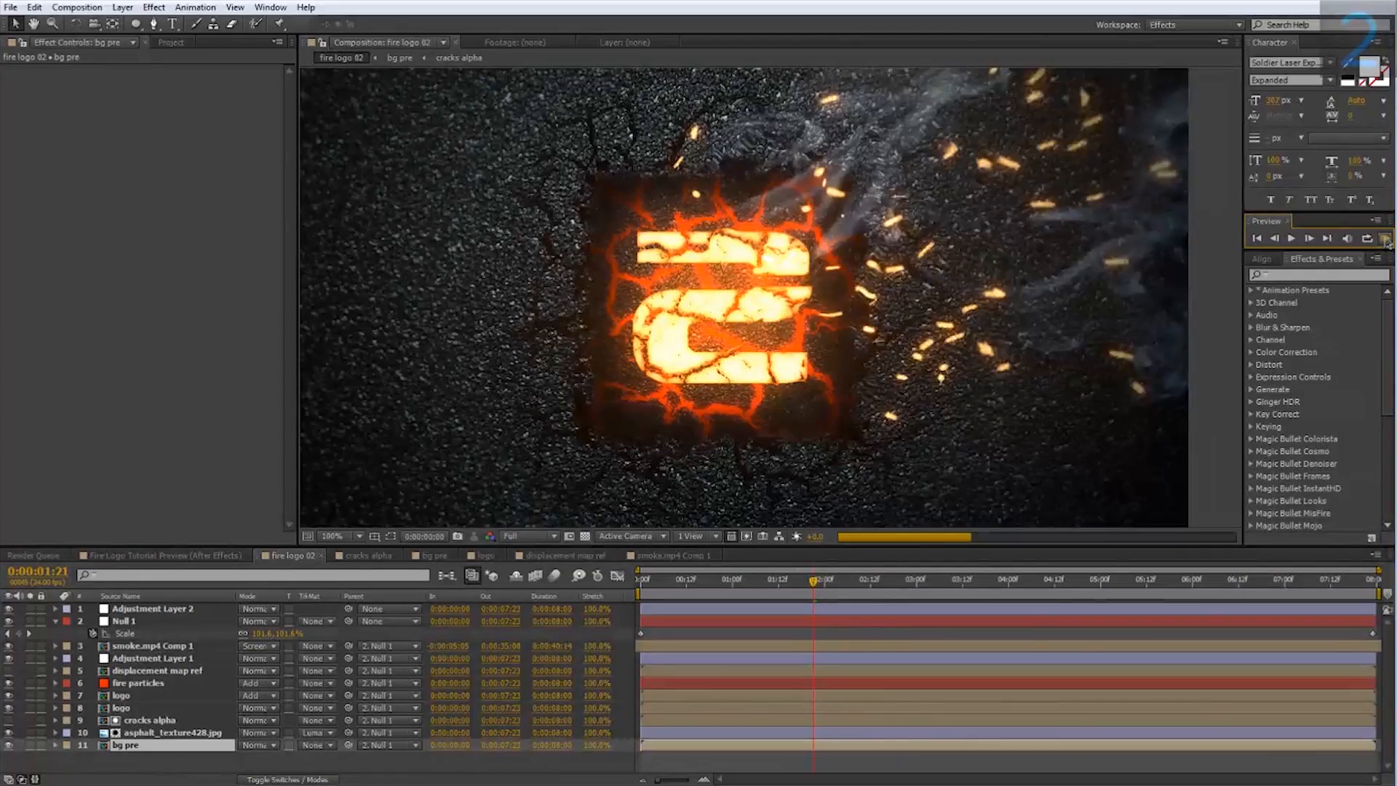